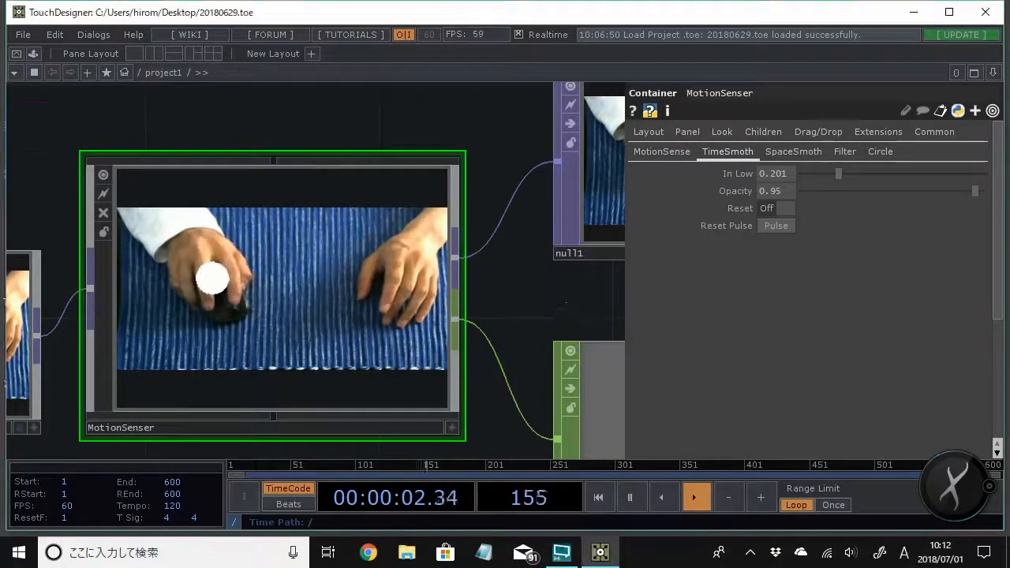
drag(555, 313, 381, 285)
scroll(488, 257, down, 2)
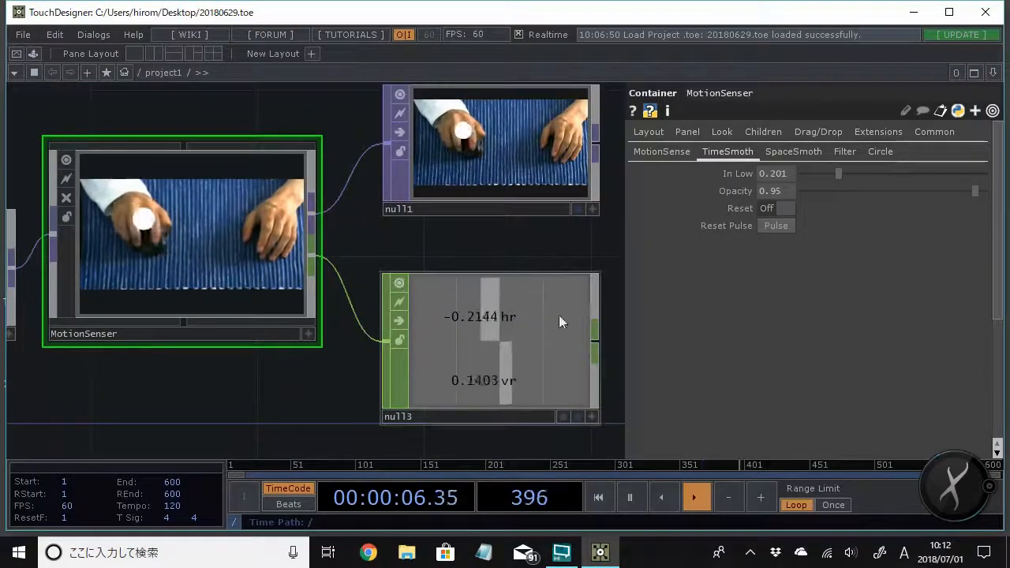
key(shift+h)
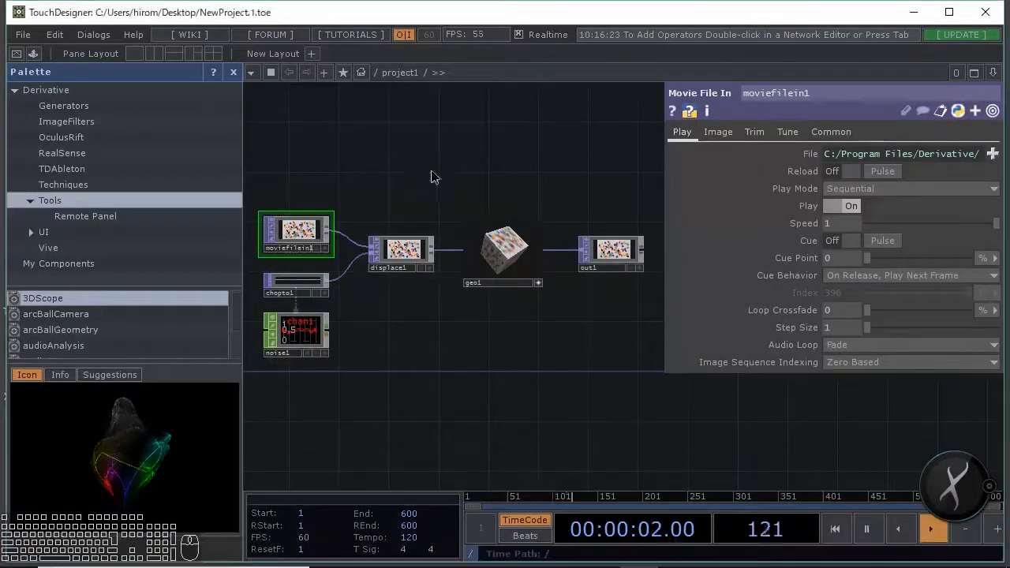
Delete all the default operators from the new project's network and close the palette
key(ctrl+a)
key(Delete)
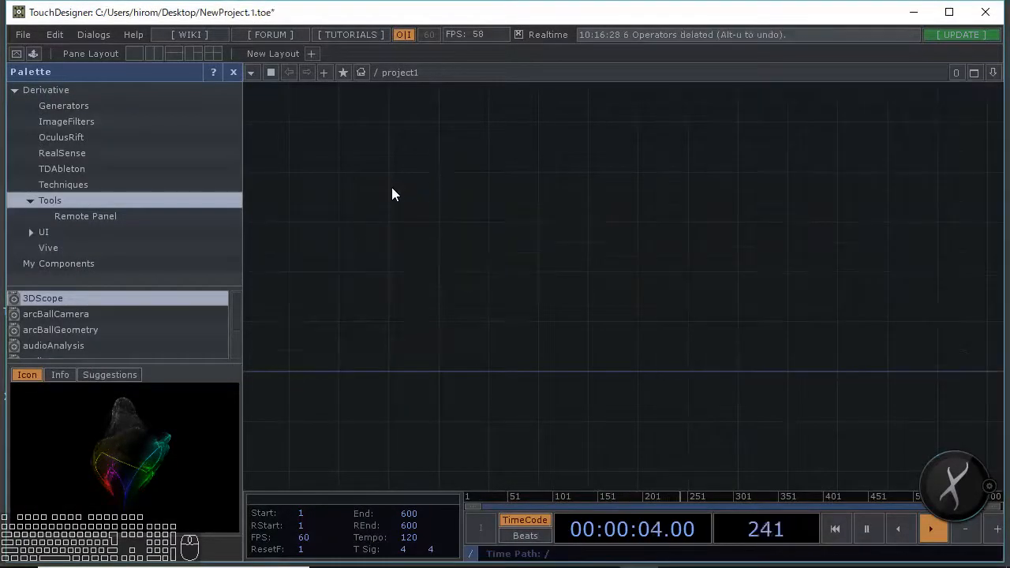
click(232, 72)
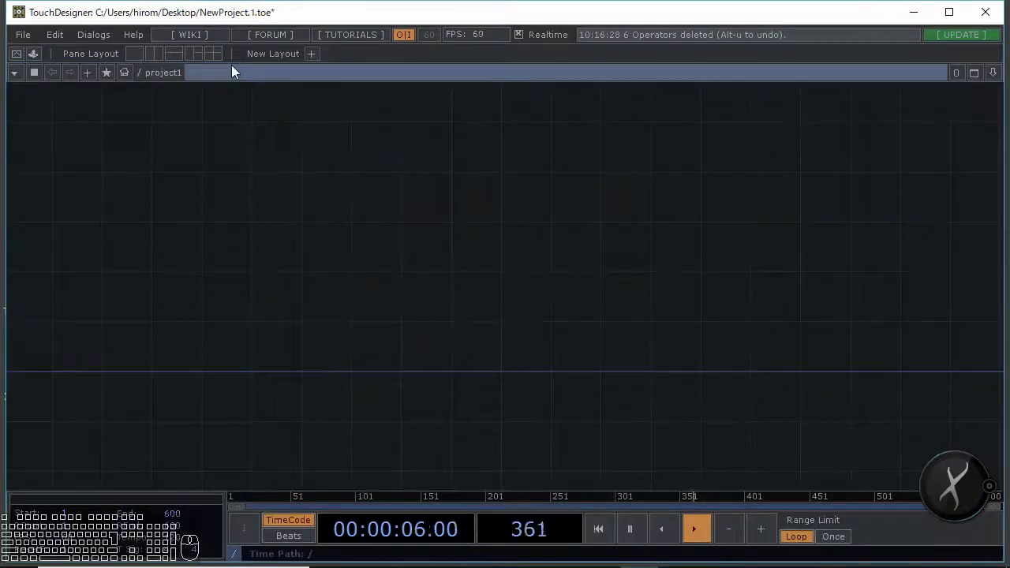
Add a Video Device In TOP to the empty network to bring in the live webcam image
key(Tab)
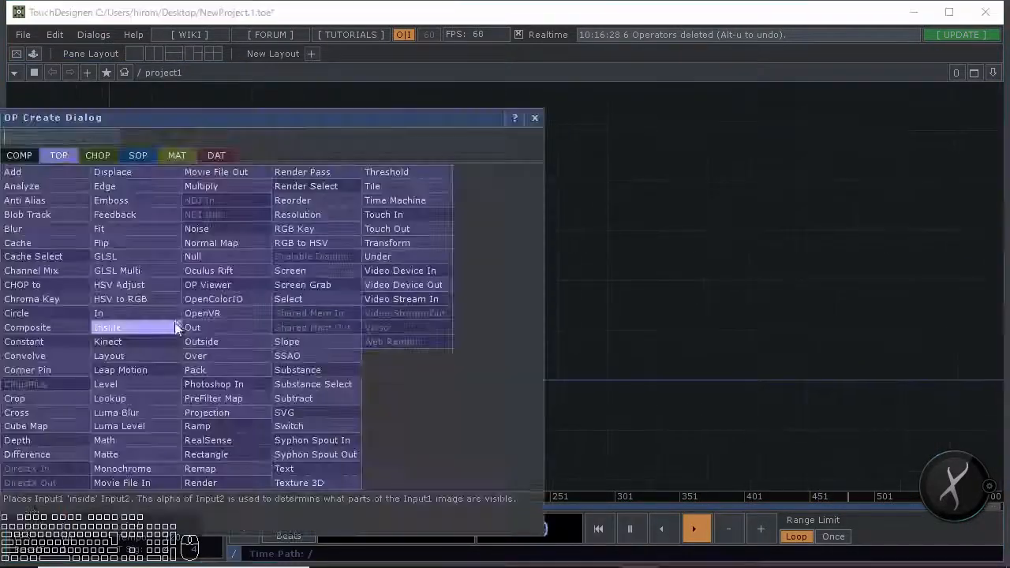
click(392, 272)
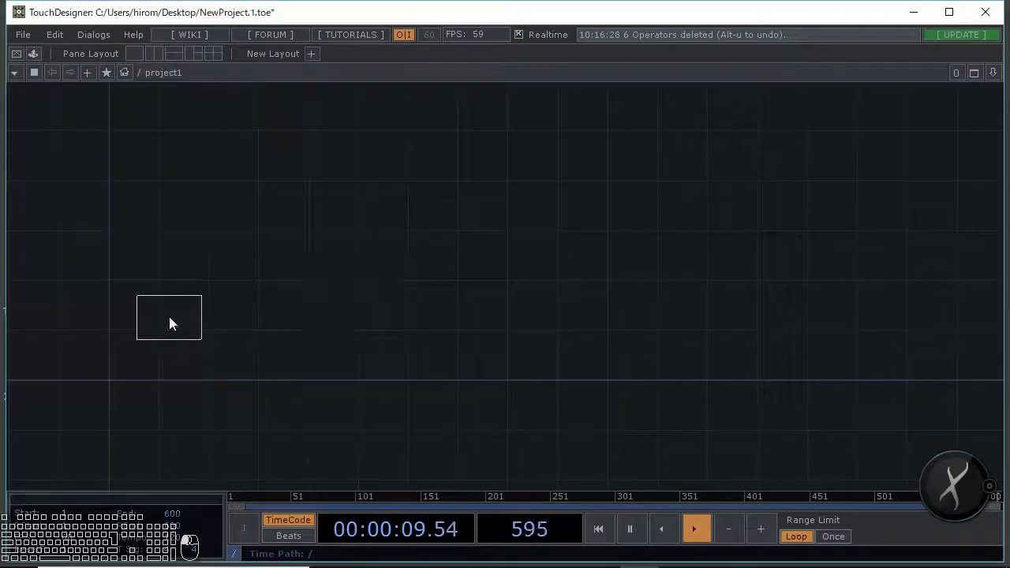
click(201, 318)
scroll(261, 320, up, 5)
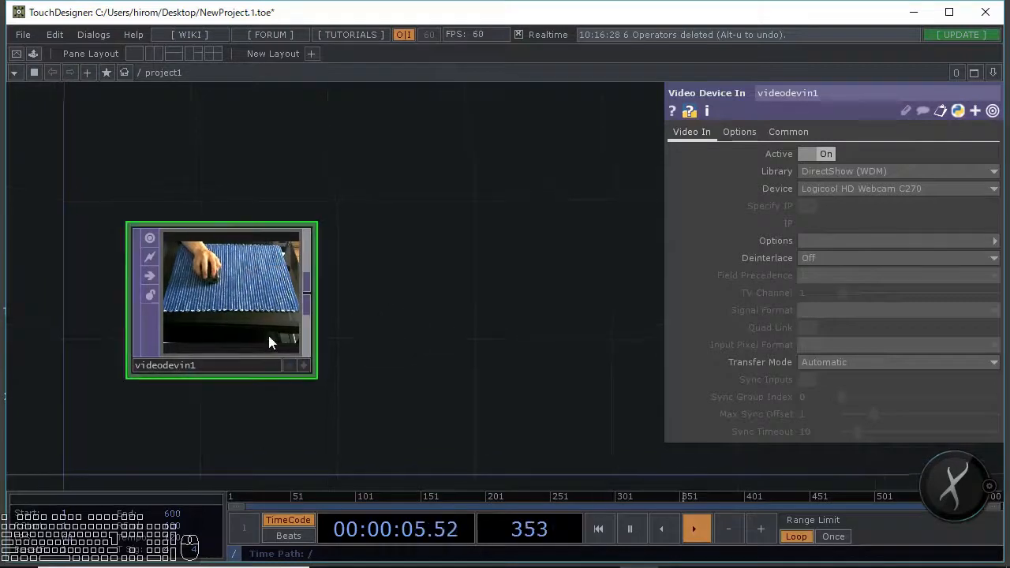
scroll(273, 331, up, 3)
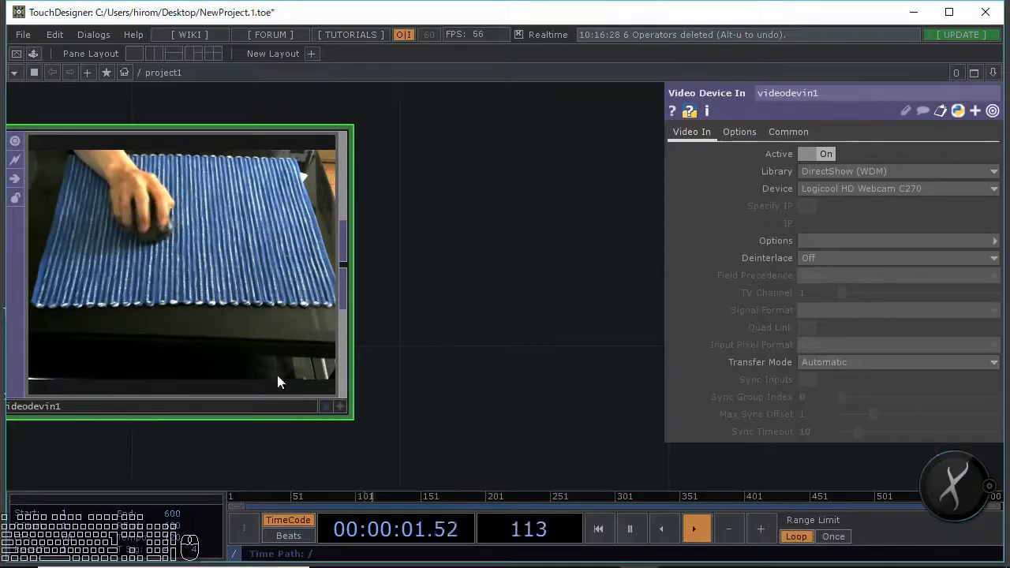
Add a Crop TOP fed by the Video Device In output
scroll(343, 225, down, 4)
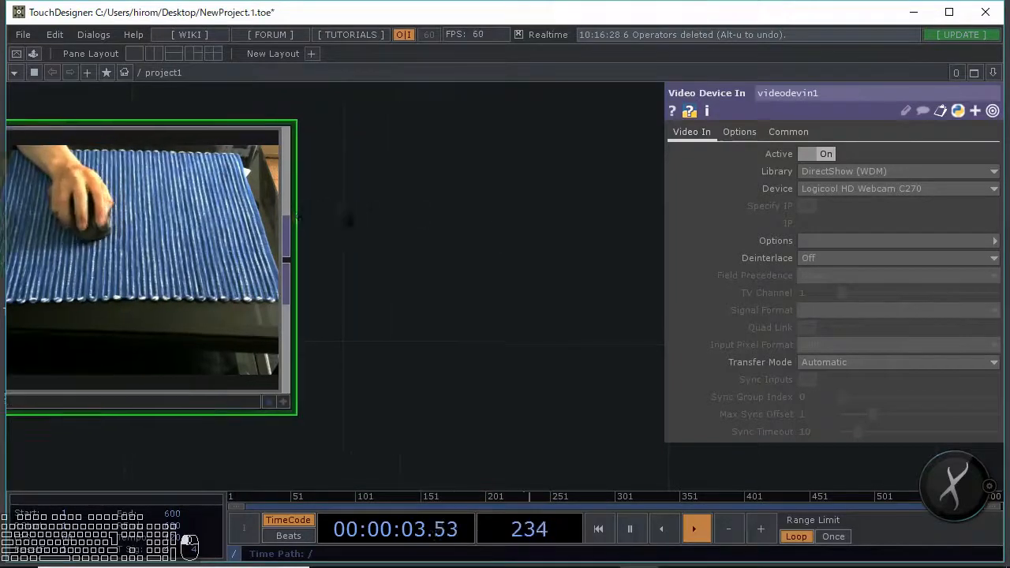
right_click(288, 237)
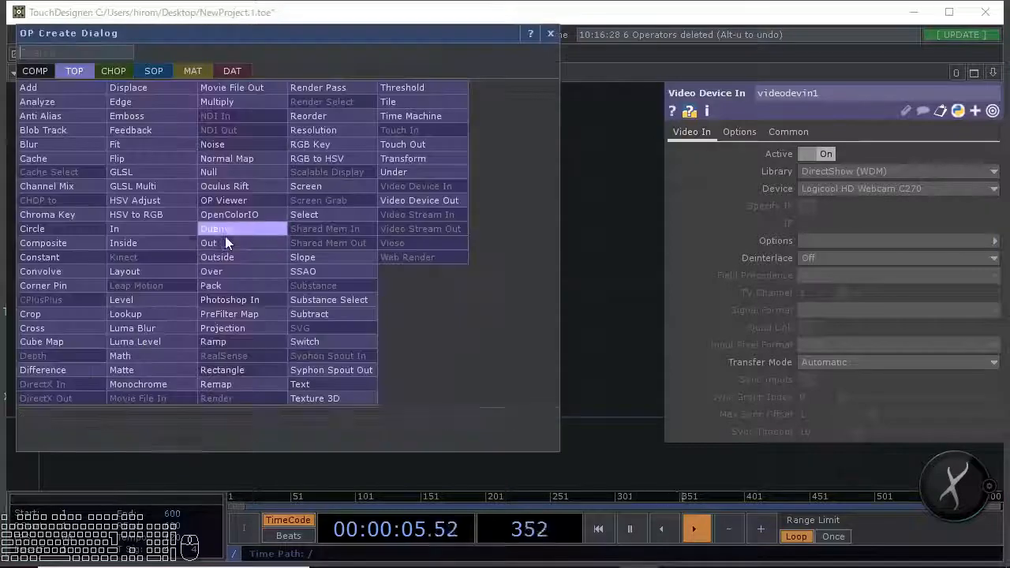
click(79, 319)
click(402, 254)
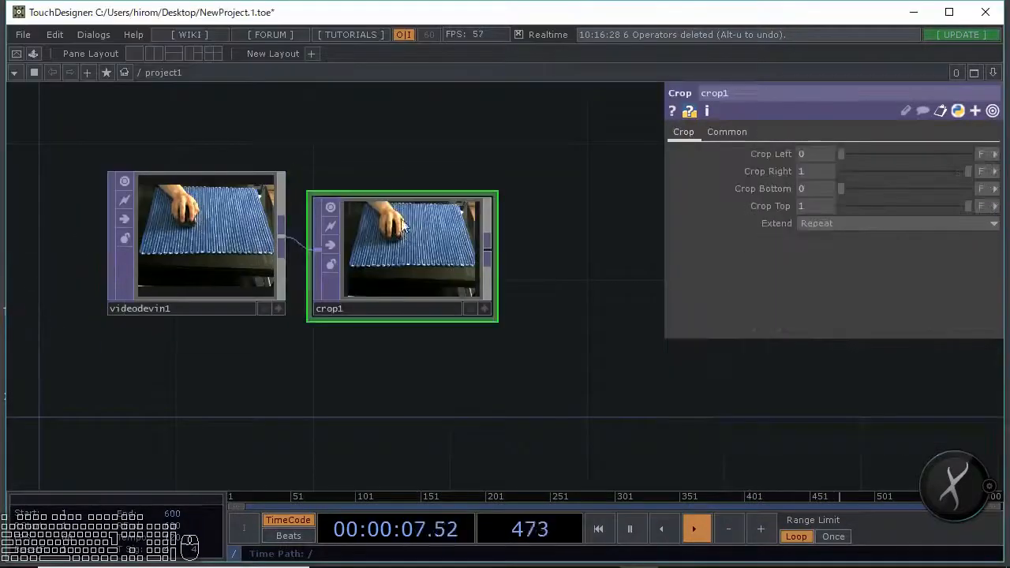
Crop the webcam image to the mat by setting Crop Bottom to 0.323 and Crop Top to 0.969
drag(521, 261, 523, 294)
scroll(323, 293, up, 2)
scroll(517, 292, up, 2)
drag(841, 190, 886, 195)
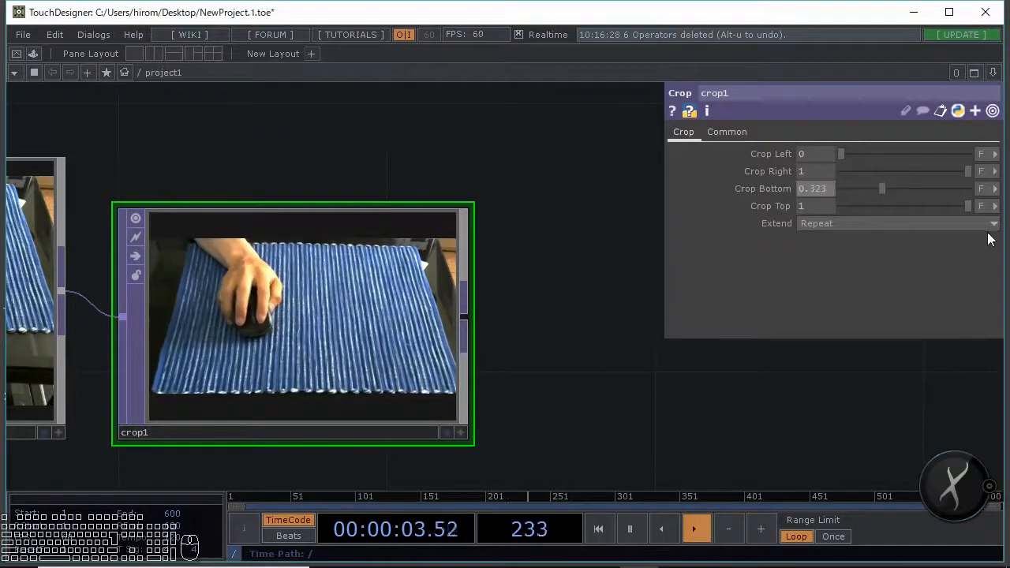
drag(968, 206, 964, 208)
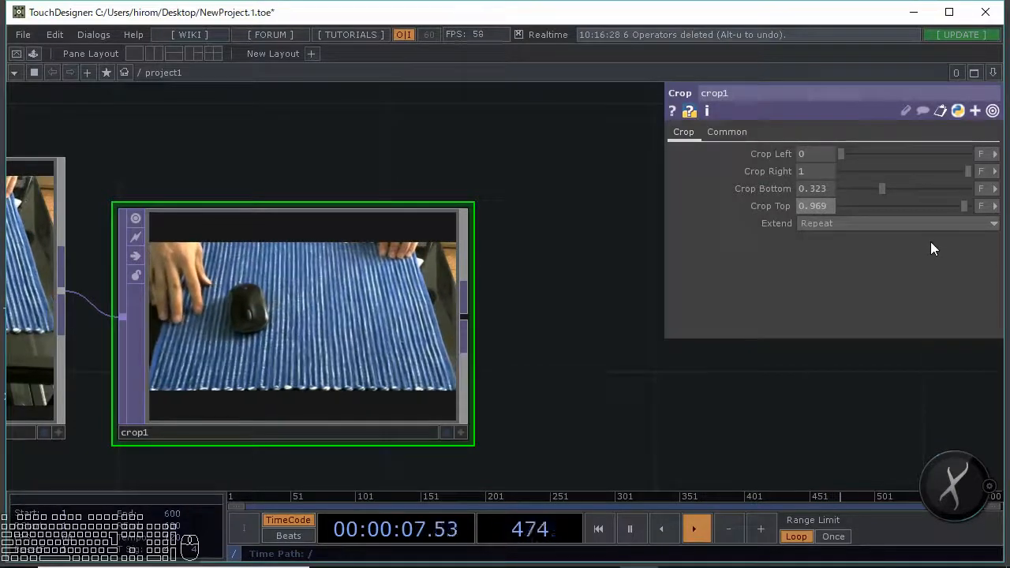
Add the stoner component from the palette's Tools to the network beside the Crop operator and close the palette
drag(557, 210, 394, 218)
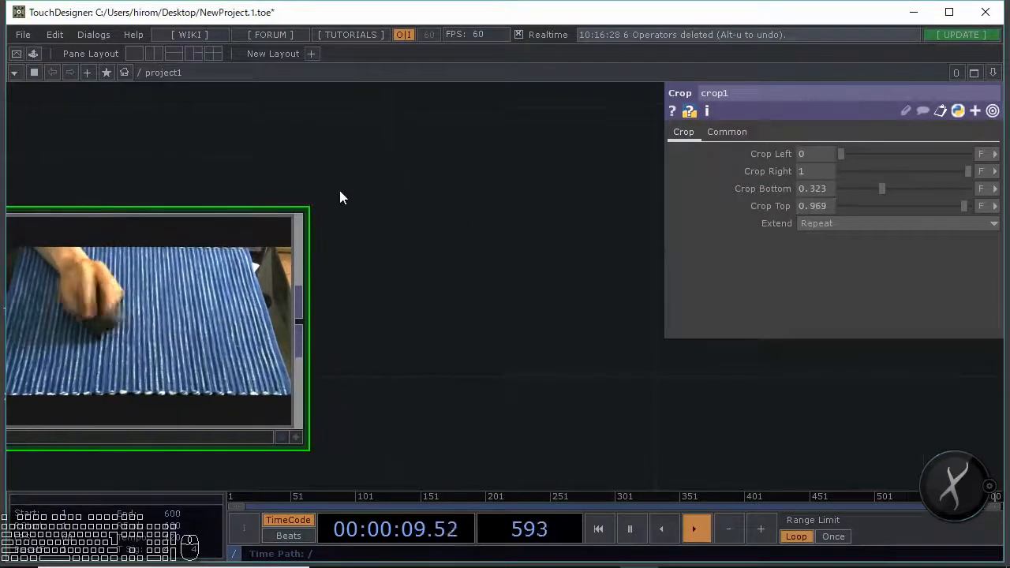
click(92, 35)
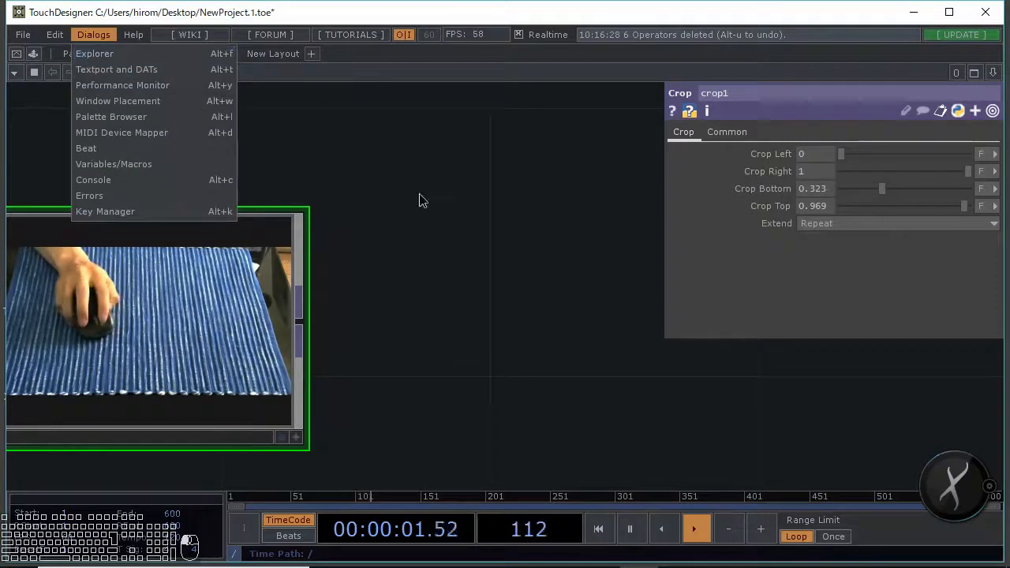
drag(442, 219, 515, 222)
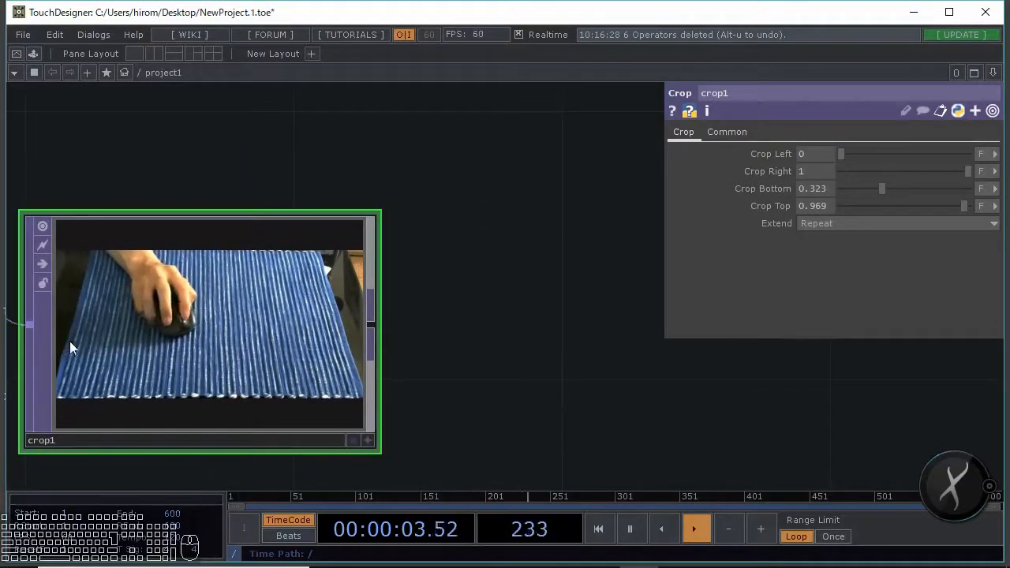
drag(482, 336, 321, 324)
scroll(338, 320, down, 2)
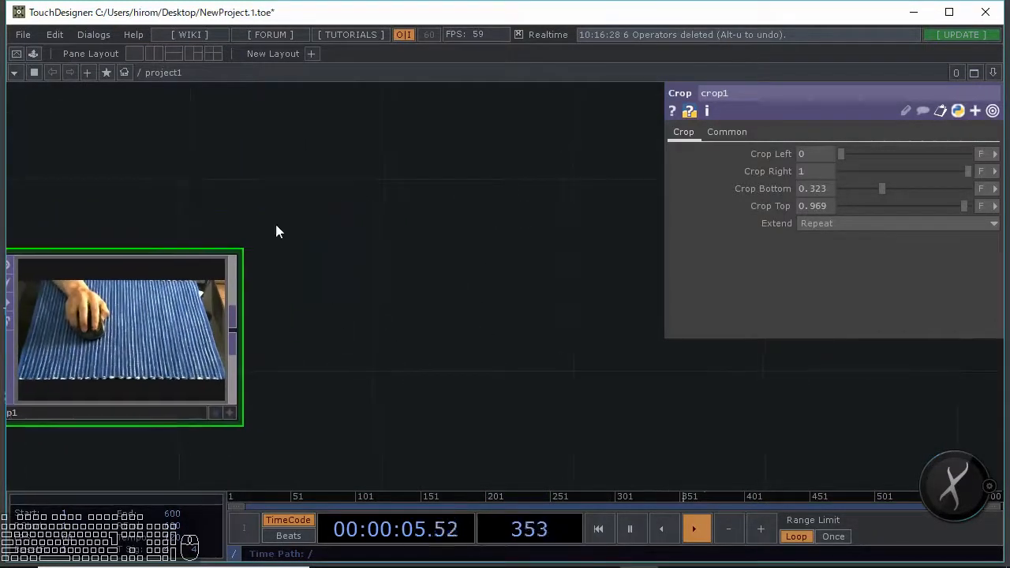
click(93, 35)
click(119, 118)
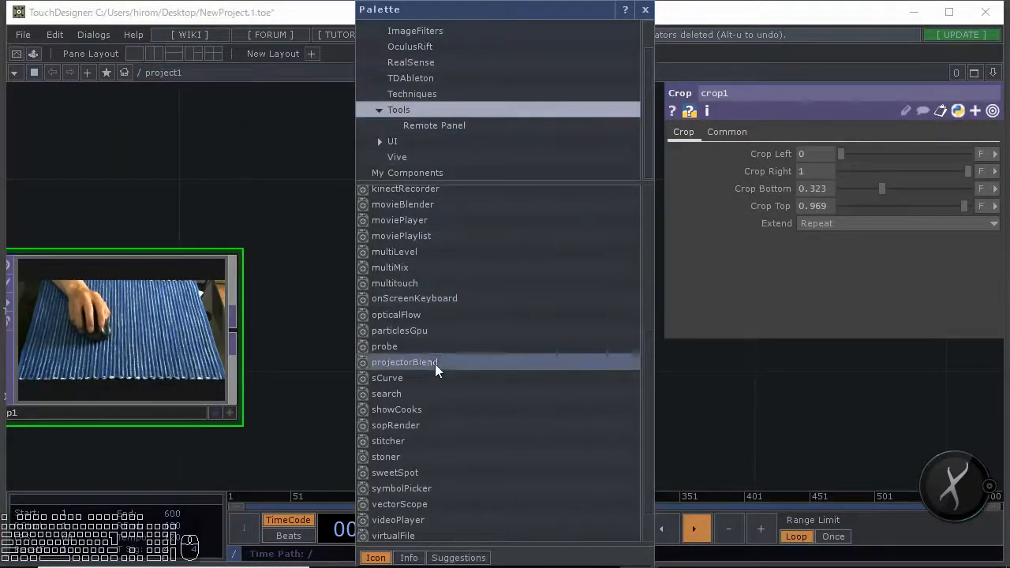
scroll(435, 361, down, 1)
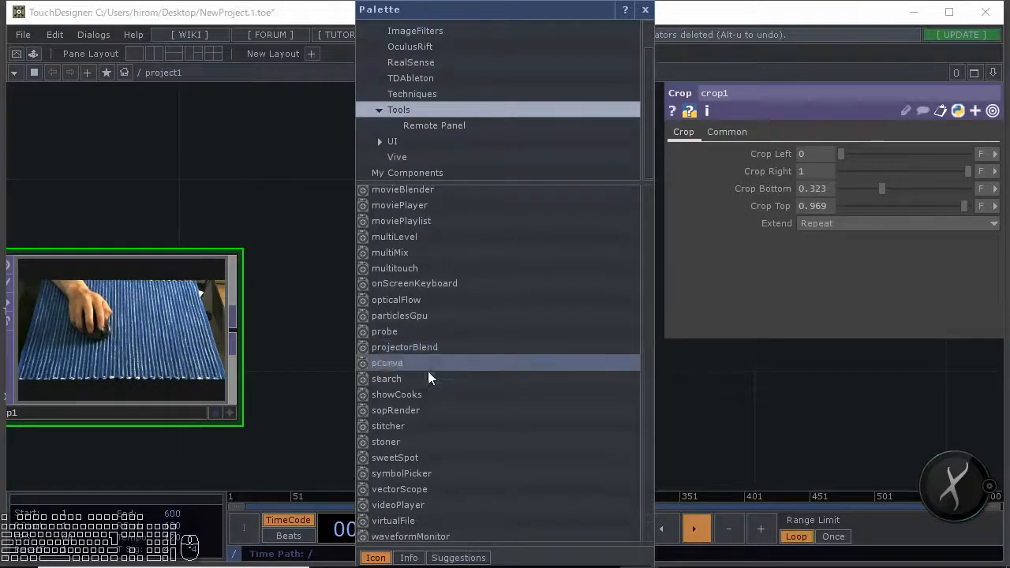
click(411, 443)
drag(316, 251, 310, 244)
click(645, 9)
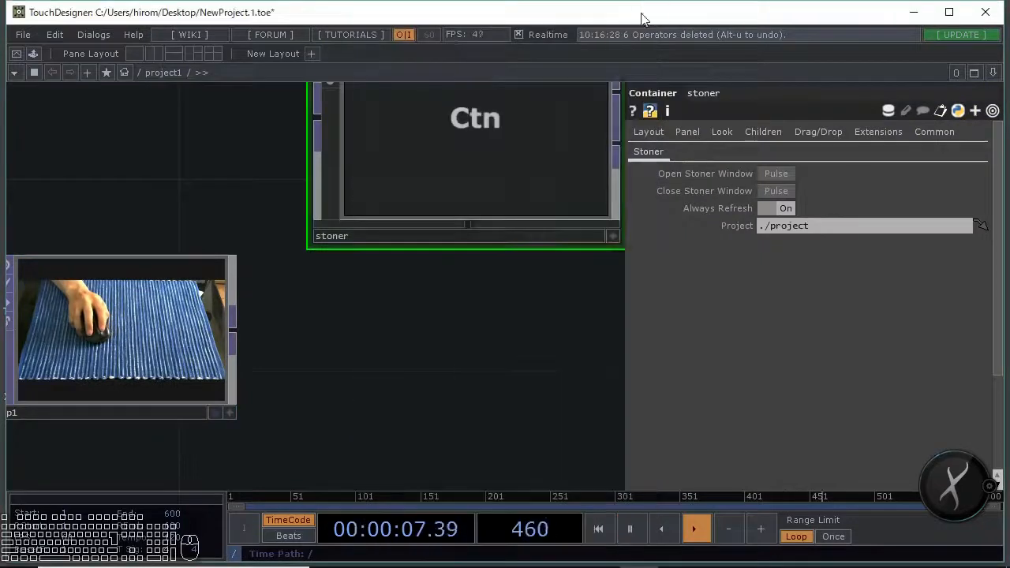
key(h)
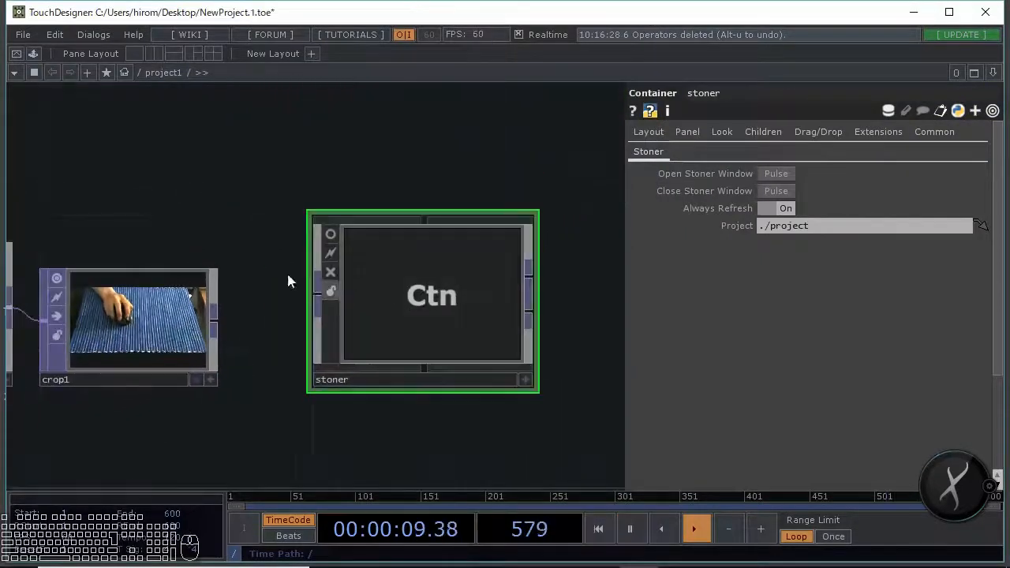
Open the Stoner window, shrink it to sit over the network, and wire the Crop output into stoner's input
click(777, 177)
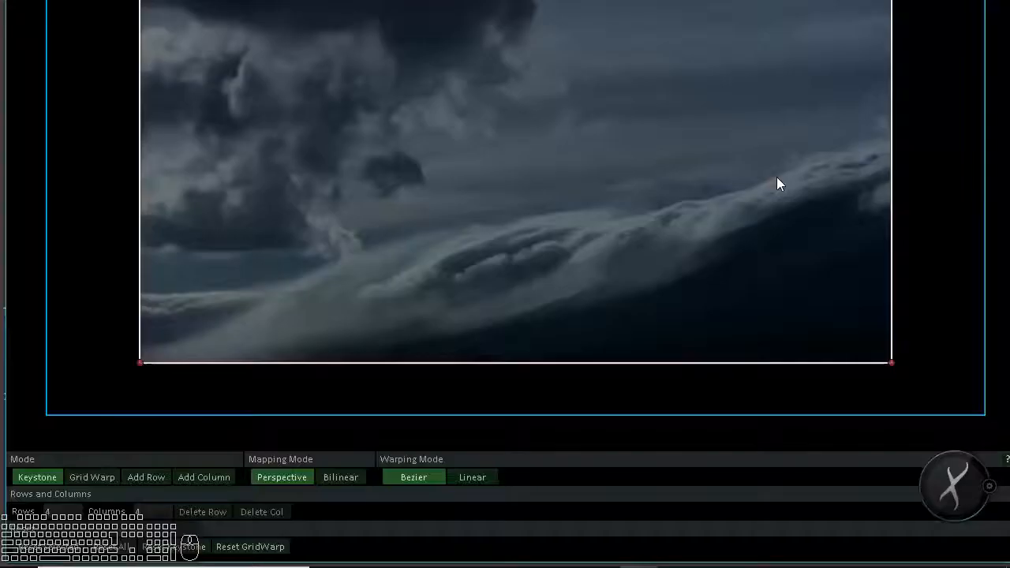
drag(8, 354, 529, 345)
drag(738, 18, 637, 71)
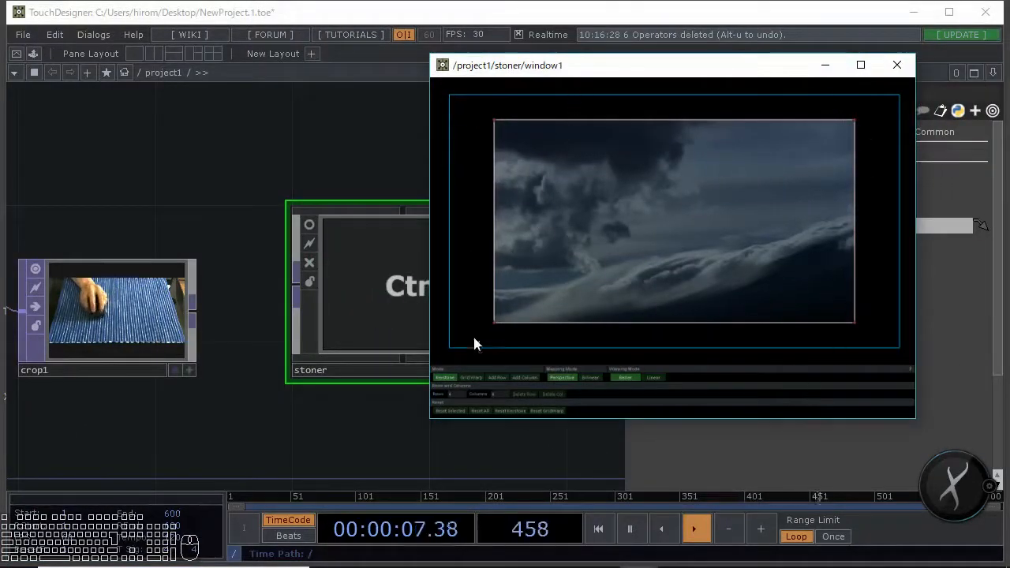
drag(332, 410, 146, 255)
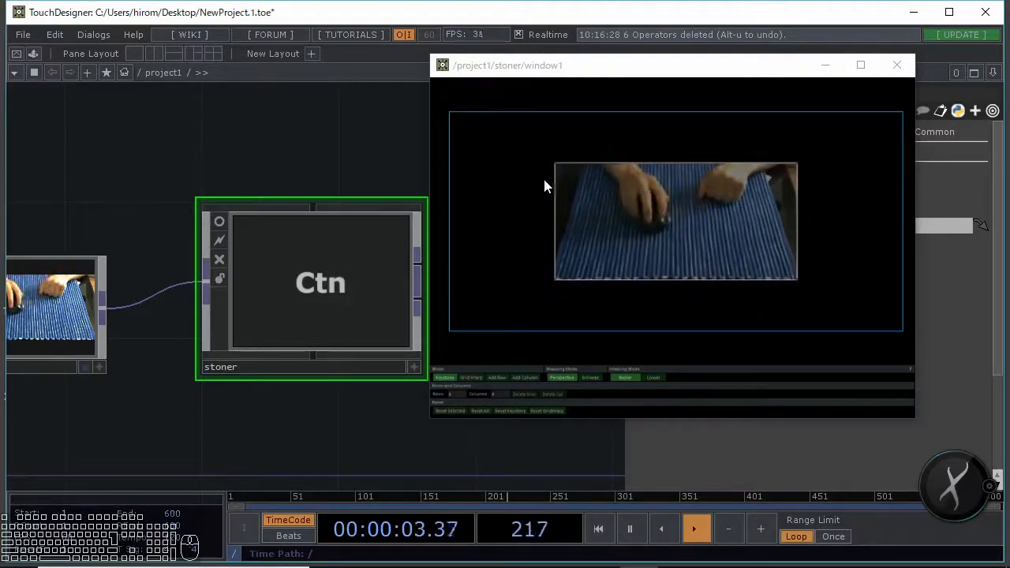
Keystone the image in stoner by pulling its upper corners outward until the mat looks rectangular, and close the Stoner window
drag(555, 163, 505, 153)
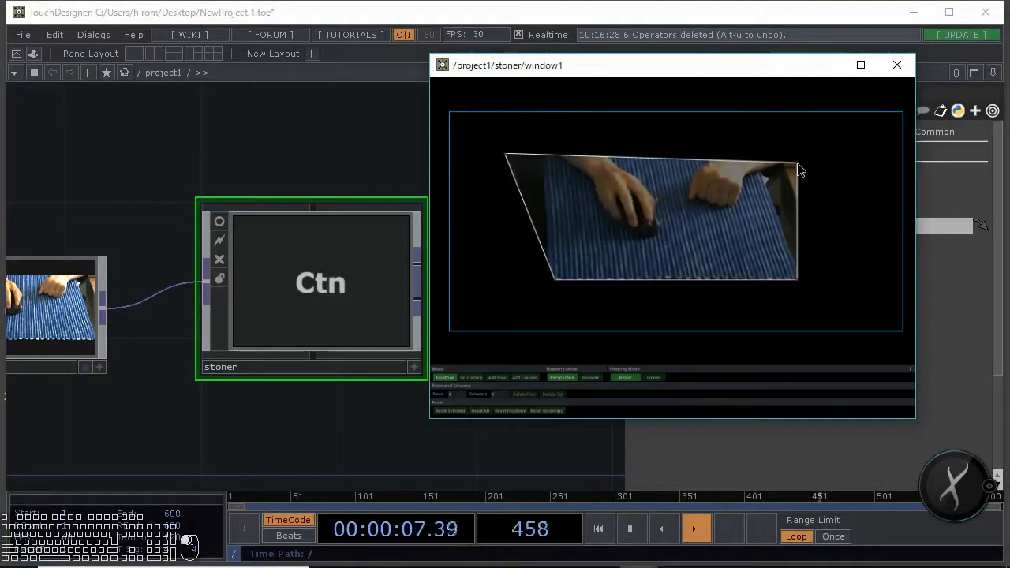
drag(799, 166, 847, 168)
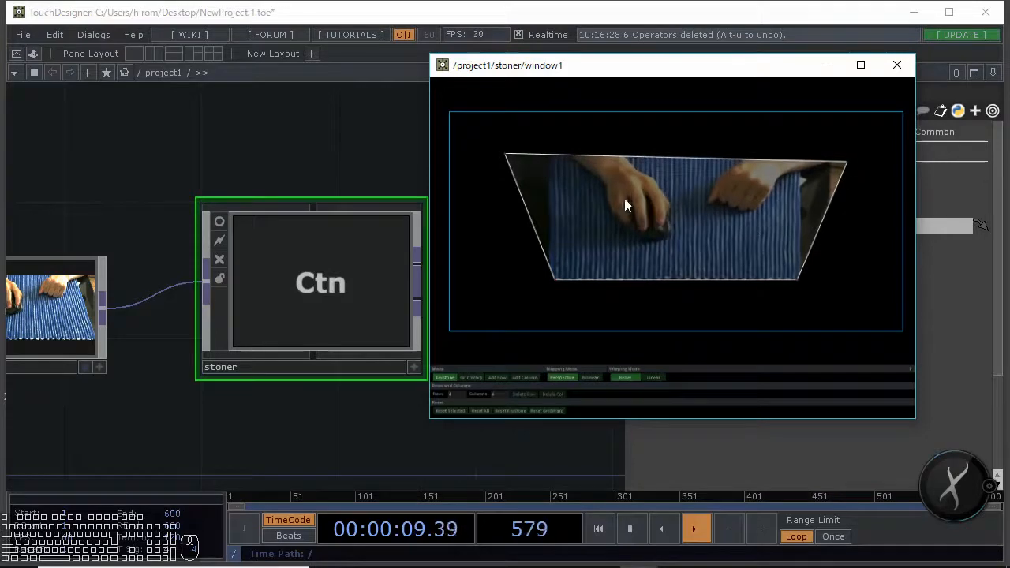
drag(505, 154, 506, 164)
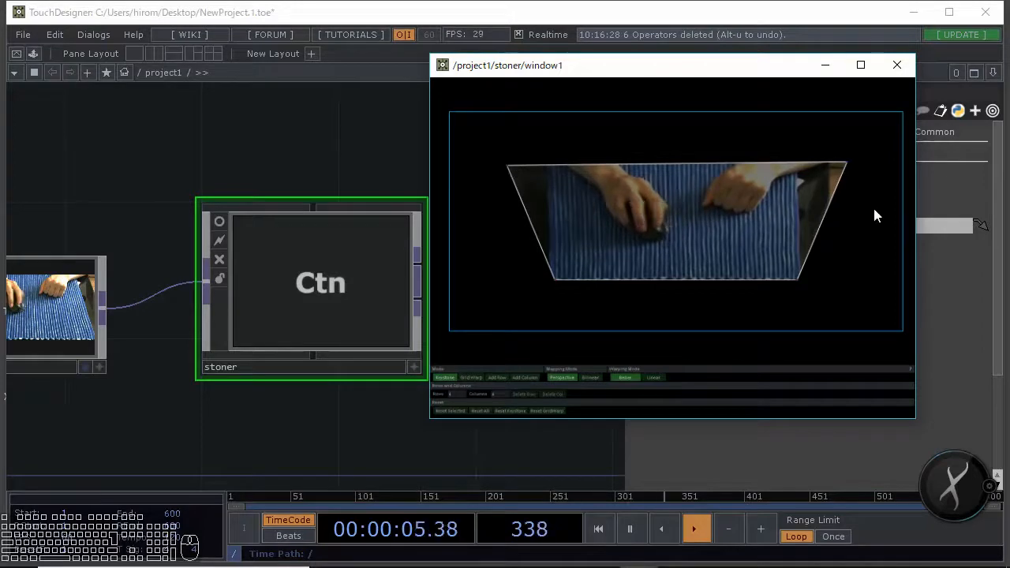
drag(847, 161, 854, 162)
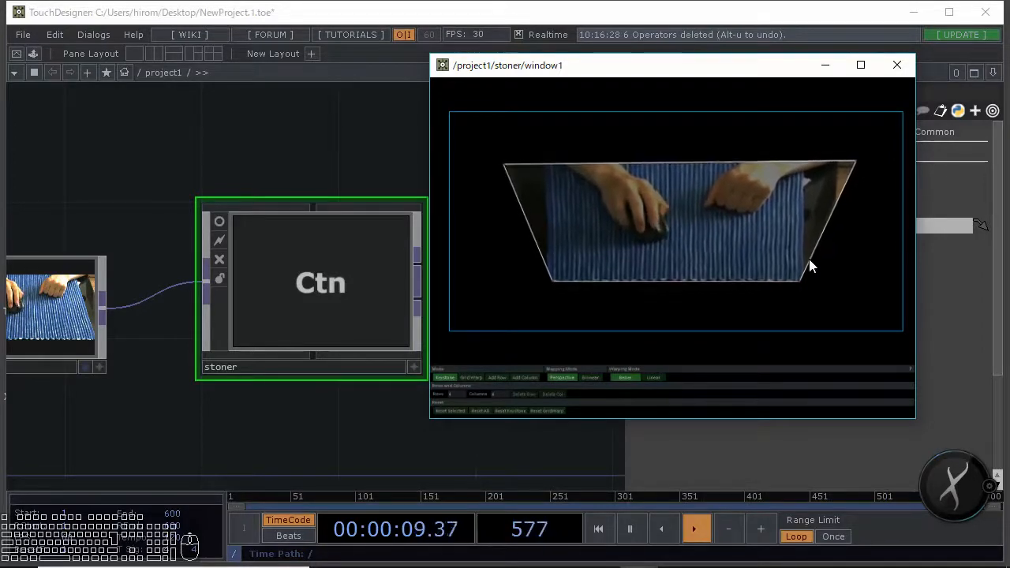
scroll(808, 261, up, 2)
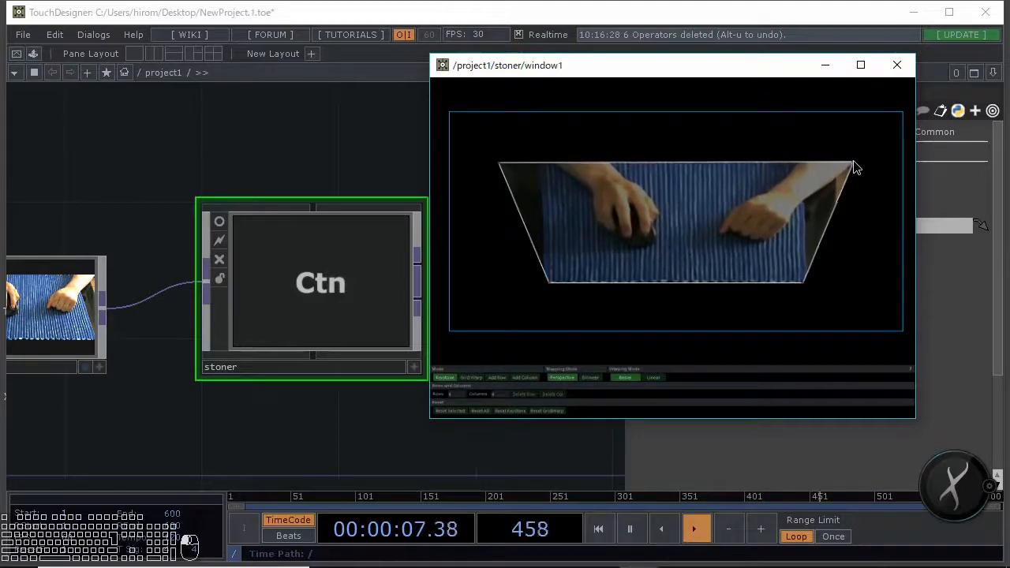
click(897, 64)
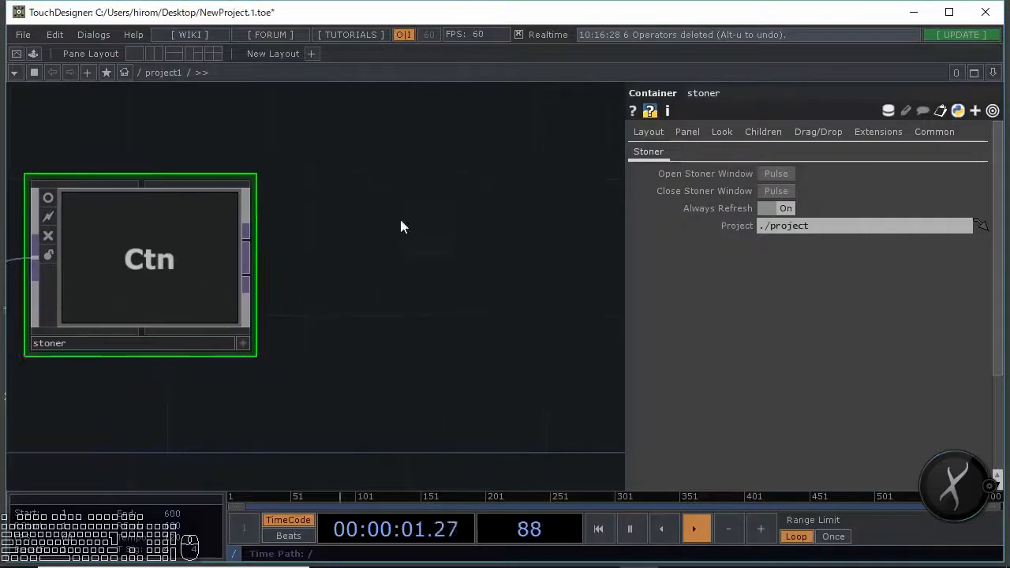
Add a Null TOP after stoner and wire stoner's first output into it
key(Tab)
click(272, 198)
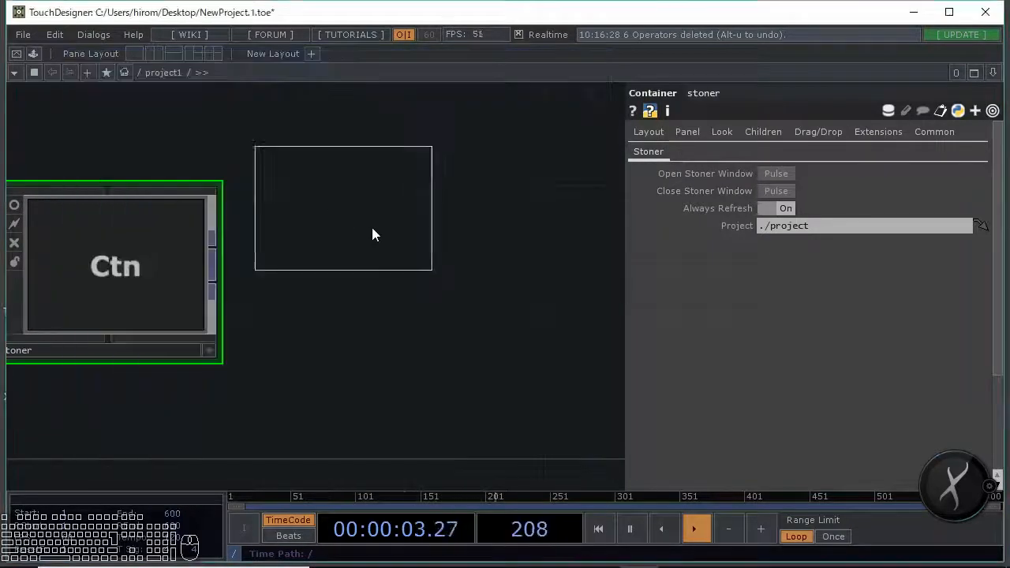
click(529, 245)
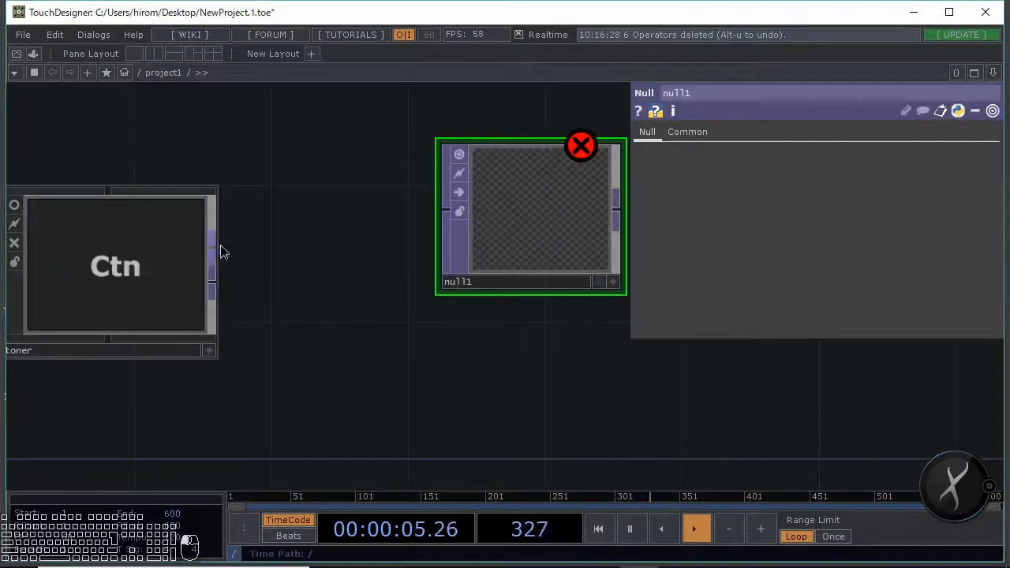
drag(215, 246, 444, 210)
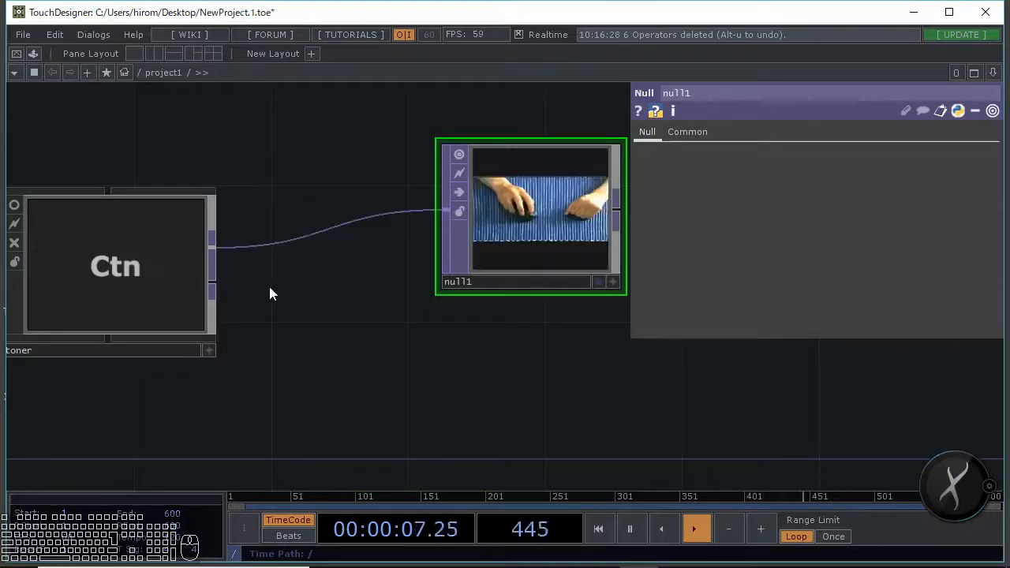
scroll(438, 245, up, 5)
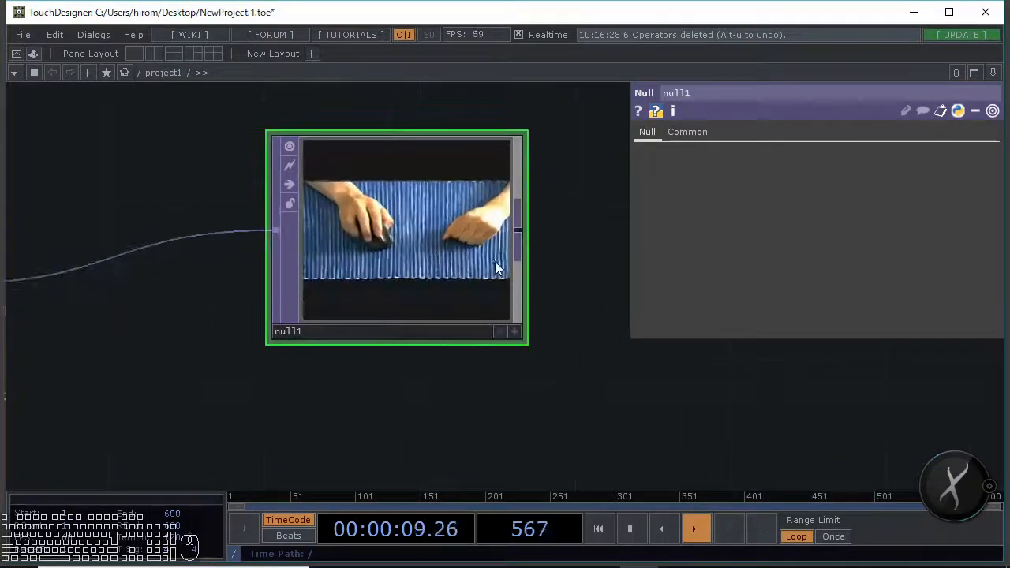
scroll(510, 252, down, 2)
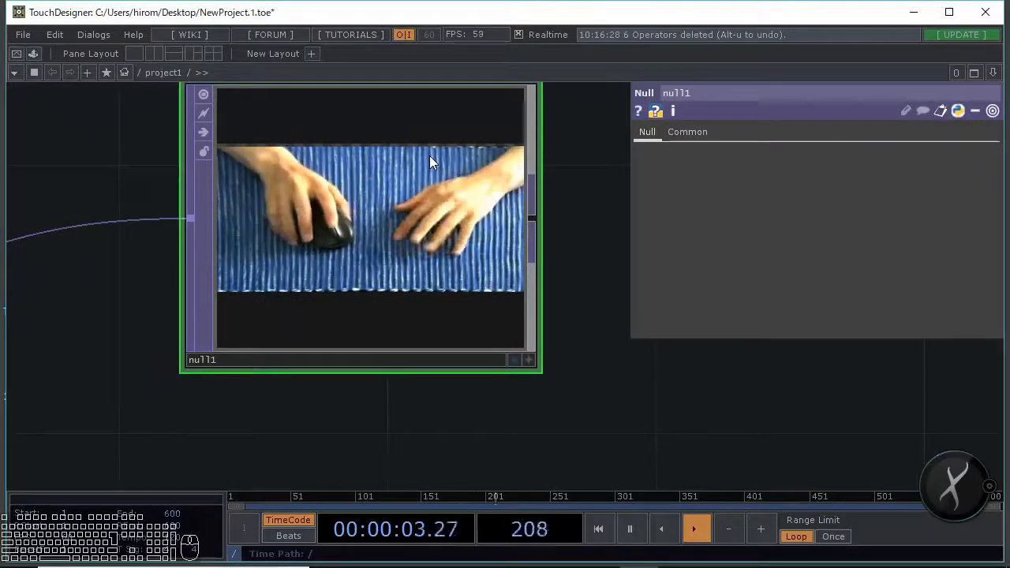
Undo the resize of the Null after stoner and move the Null farther away from stoner
scroll(585, 225, down, 6)
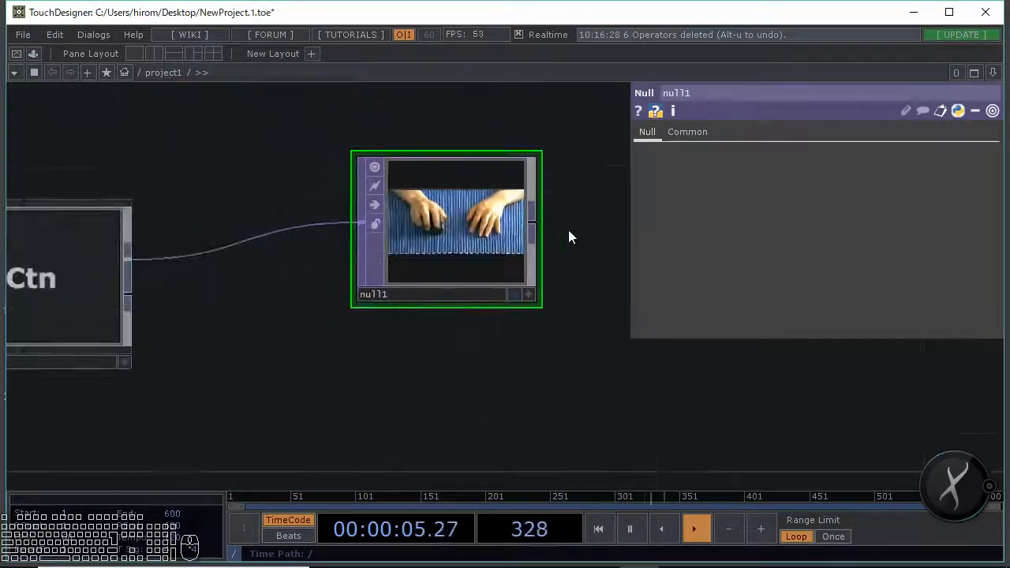
scroll(271, 307, up, 4)
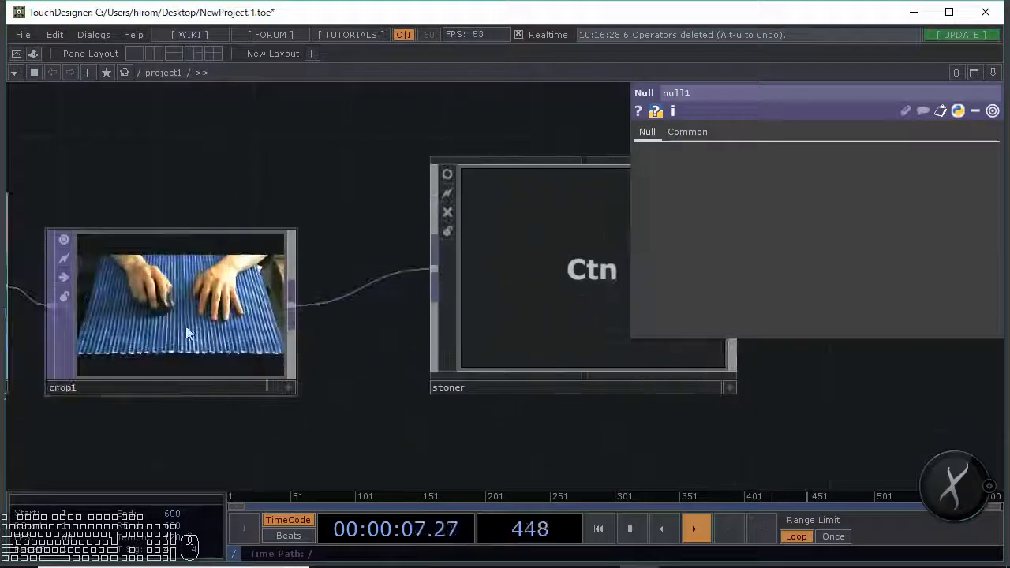
scroll(185, 325, down, 6)
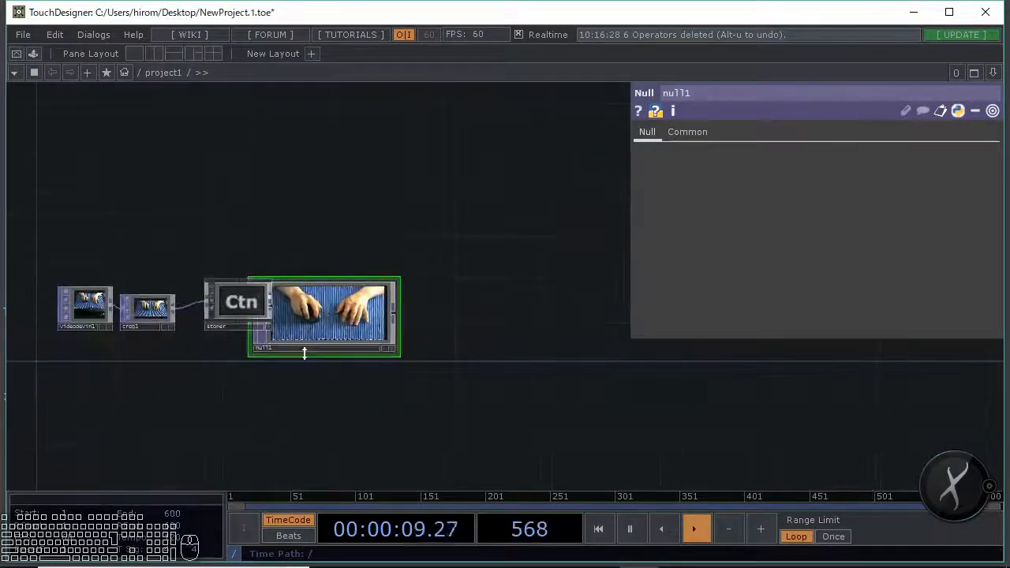
key(alt+u)
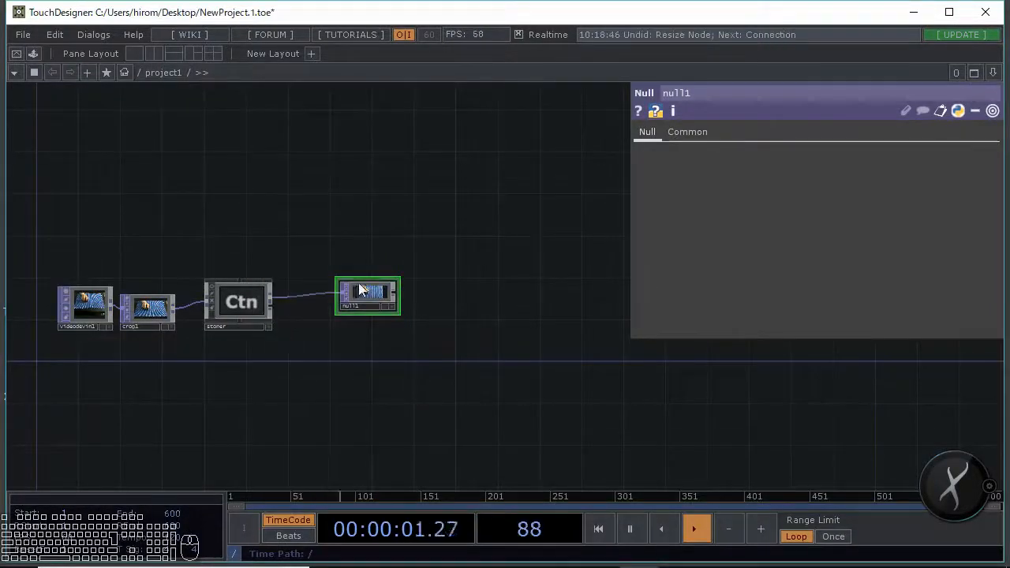
drag(368, 298, 524, 298)
scroll(347, 316, up, 3)
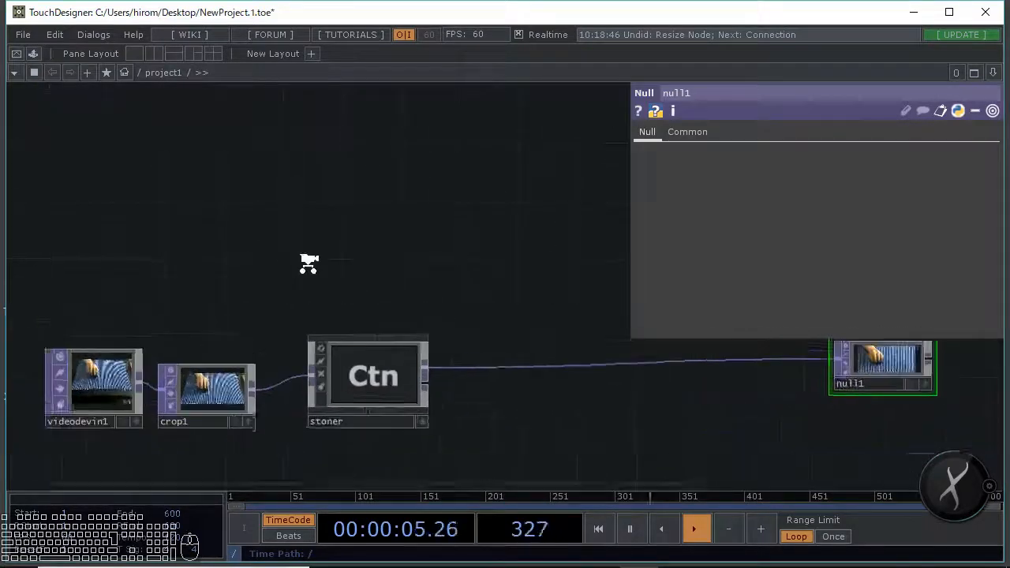
Add the probe component from the palette's Tools to the network above the operator chain and close the palette
key(Tab)
key(Escape)
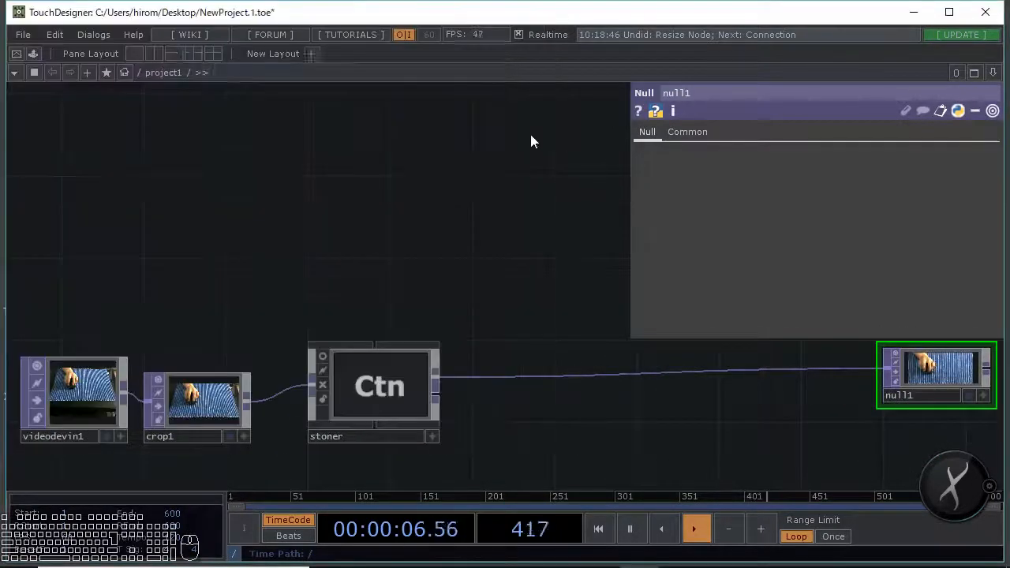
click(90, 33)
click(115, 116)
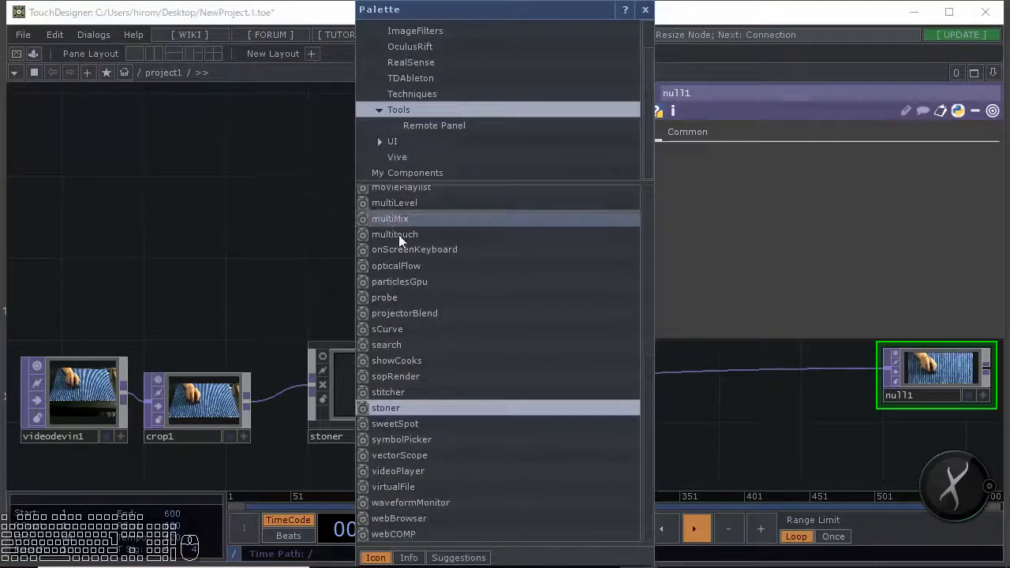
scroll(414, 268, up, 1)
click(431, 311)
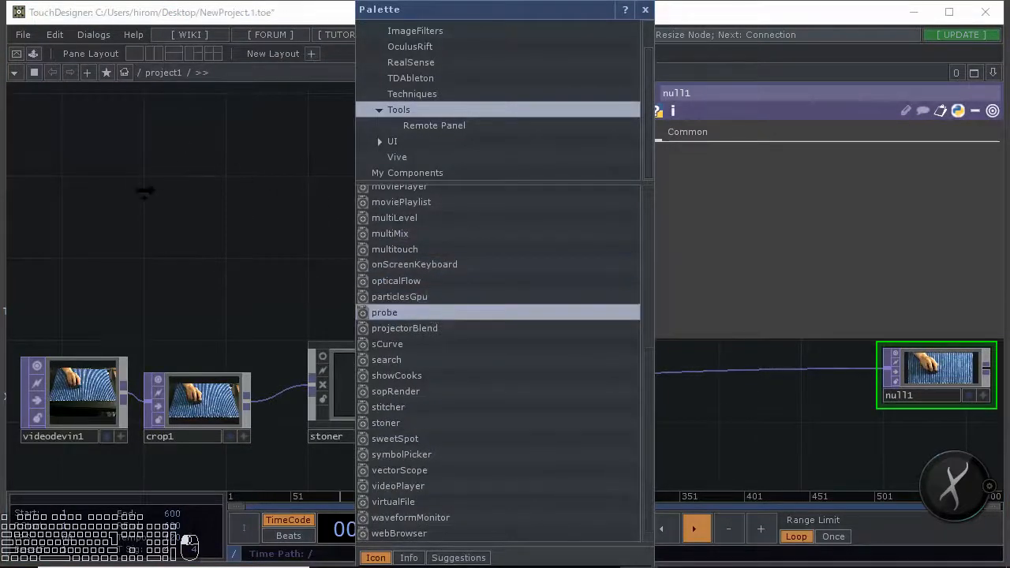
drag(202, 164, 142, 192)
click(645, 9)
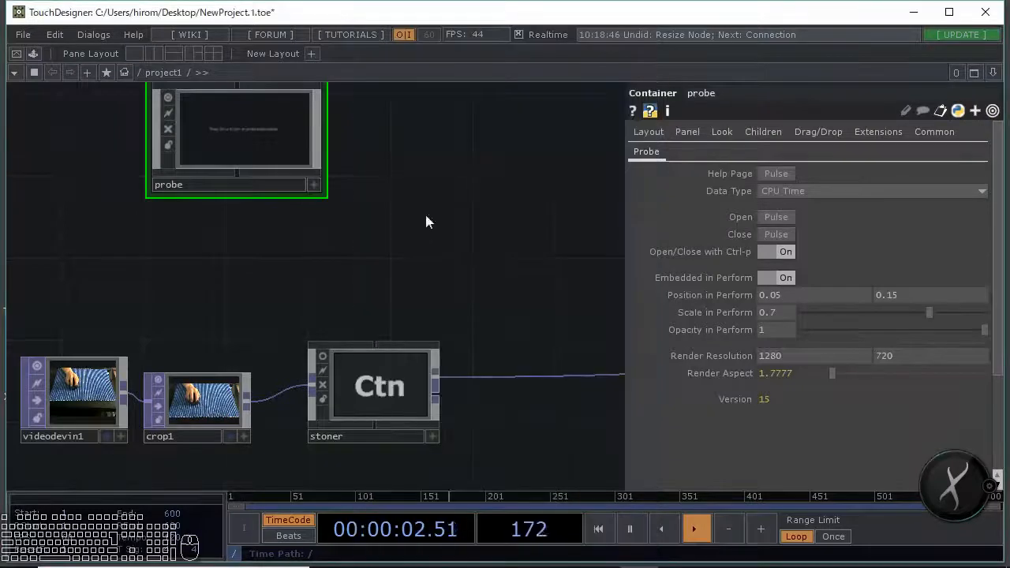
Turn on the probe panel display, shrink its window, and place it over the network
drag(277, 165, 268, 255)
scroll(261, 251, up, 3)
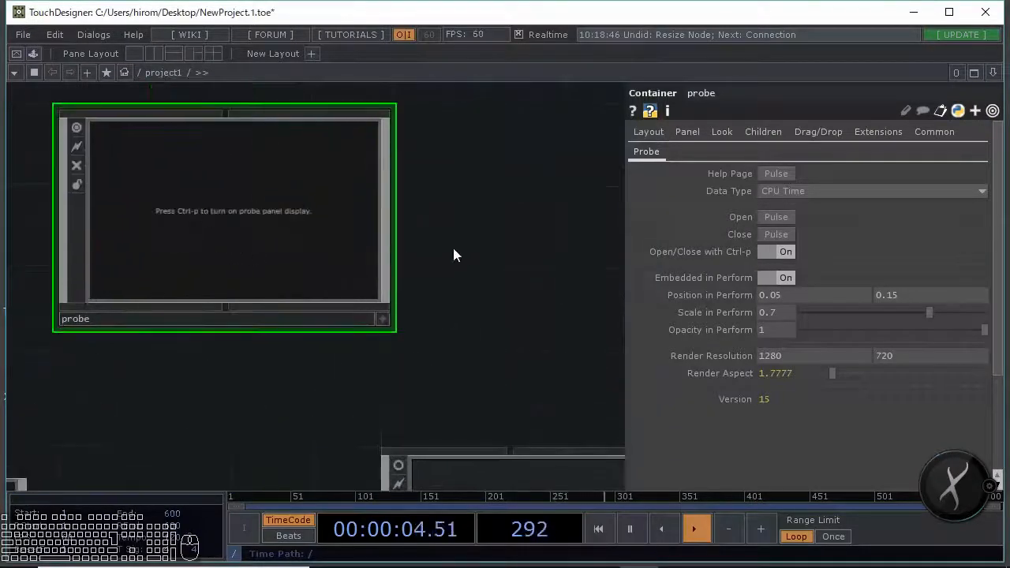
scroll(228, 241, up, 2)
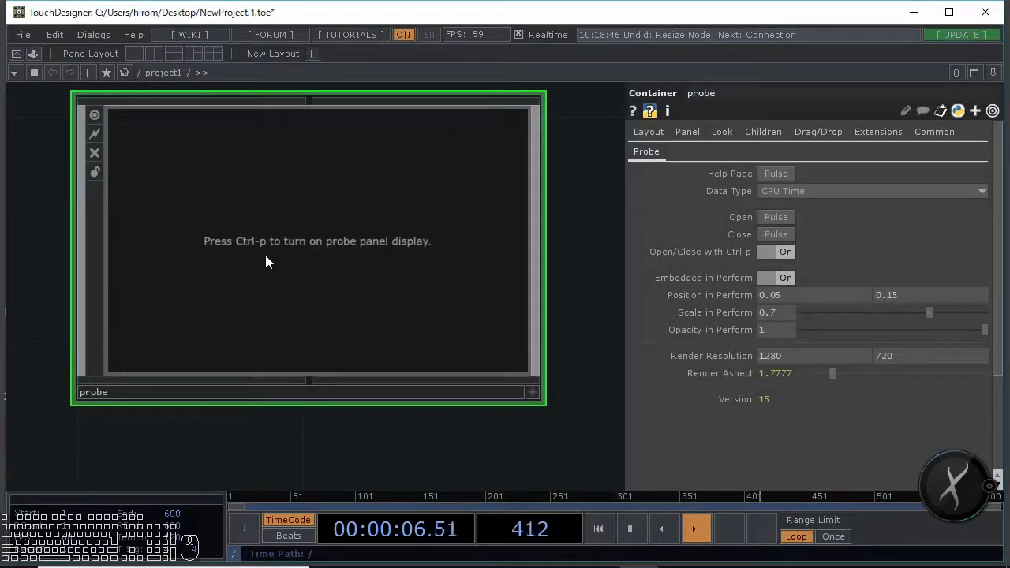
key(ctrl+p)
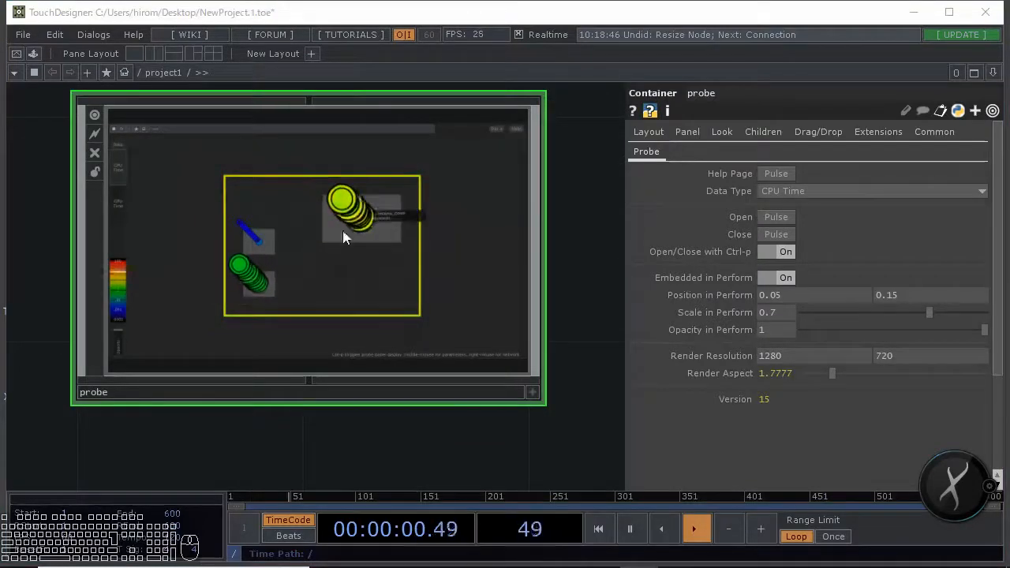
key(ctrl+p)
drag(658, 163, 678, 75)
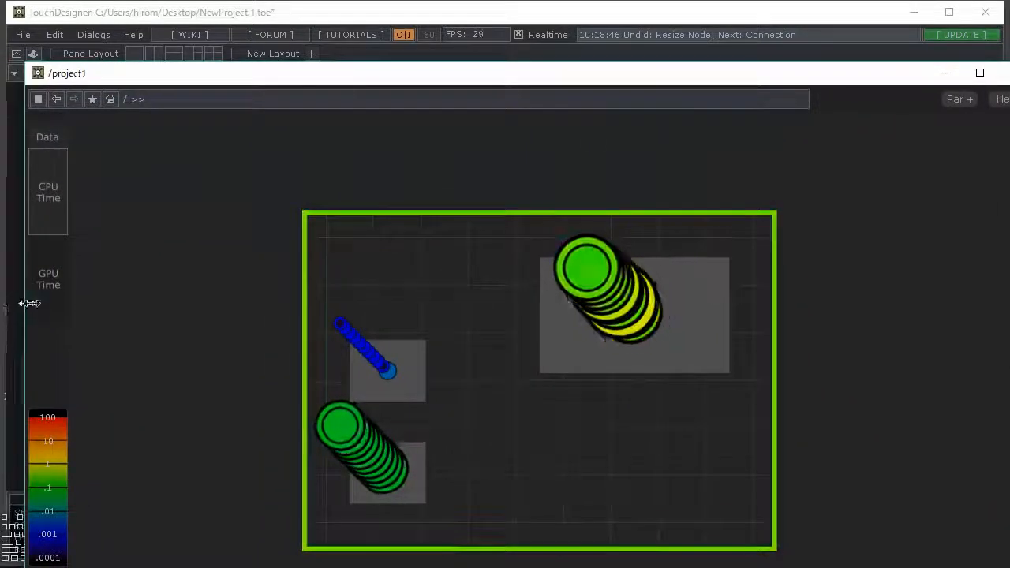
drag(27, 299, 596, 237)
drag(694, 73, 198, 96)
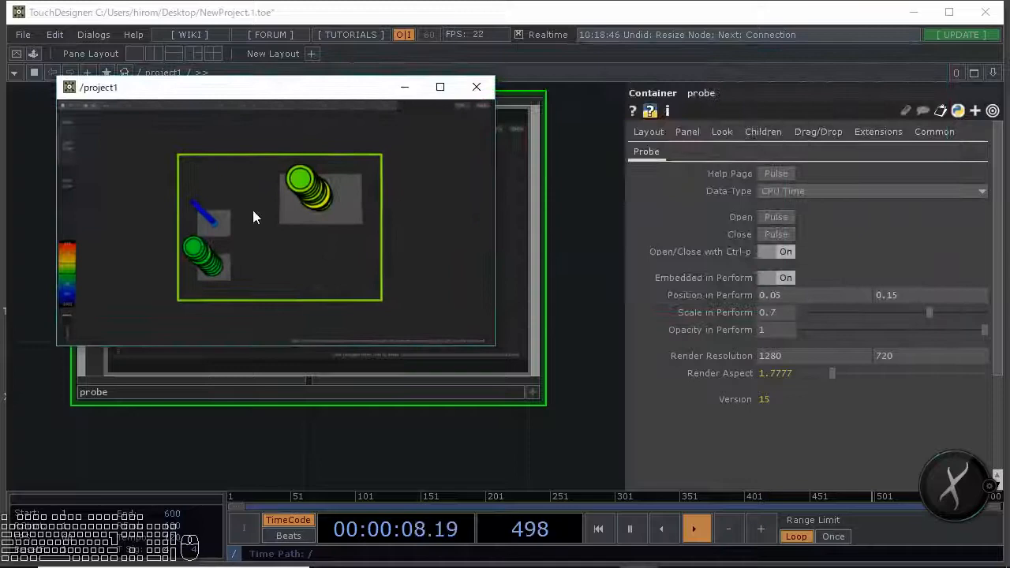
Enter project1 in the probe display to show its operators' load, and move the probe window clear of the network's operators
click(306, 205)
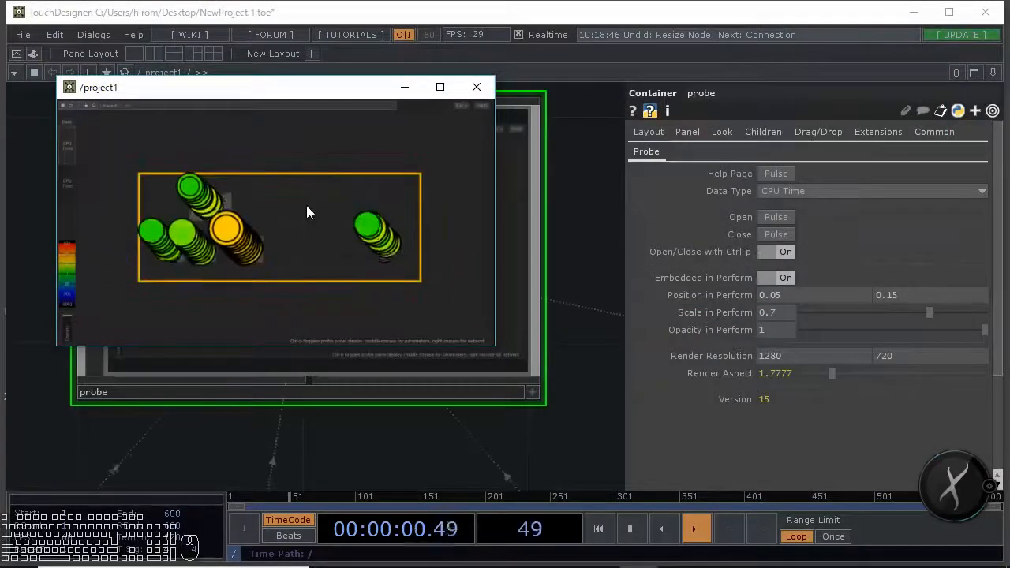
scroll(551, 260, down, 3)
scroll(604, 294, down, 5)
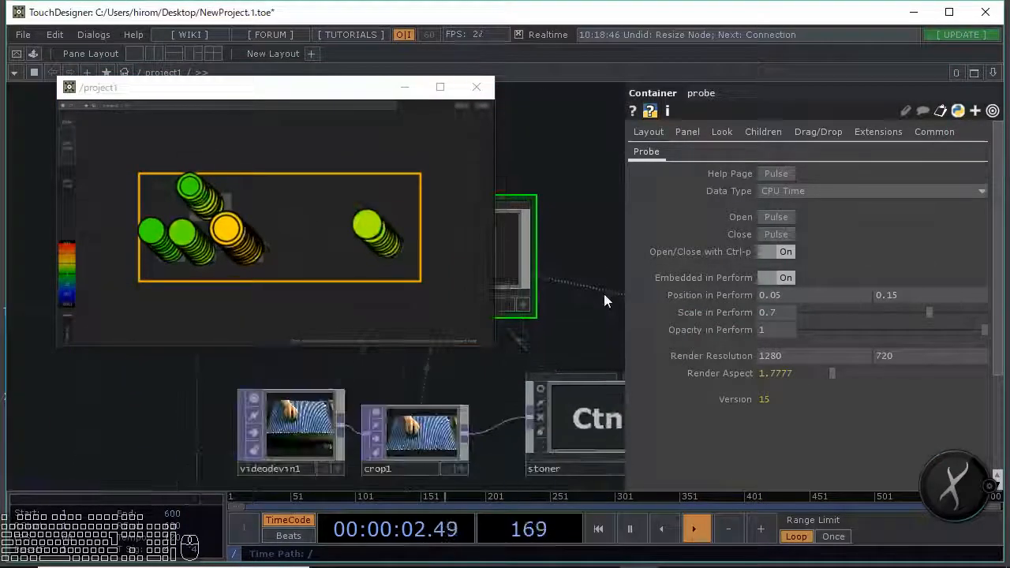
scroll(609, 295, down, 3)
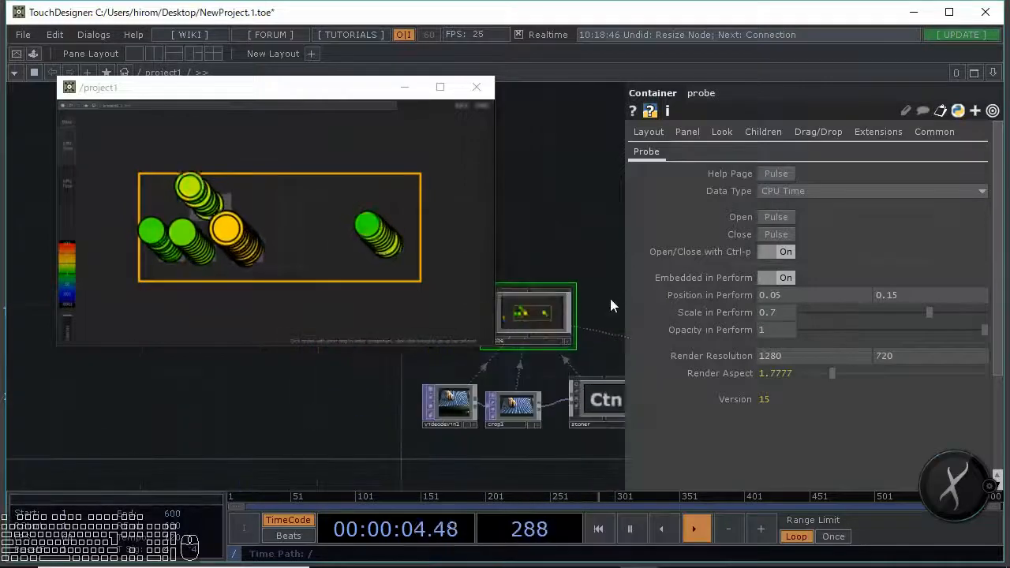
drag(348, 371, 217, 342)
drag(271, 99, 260, 39)
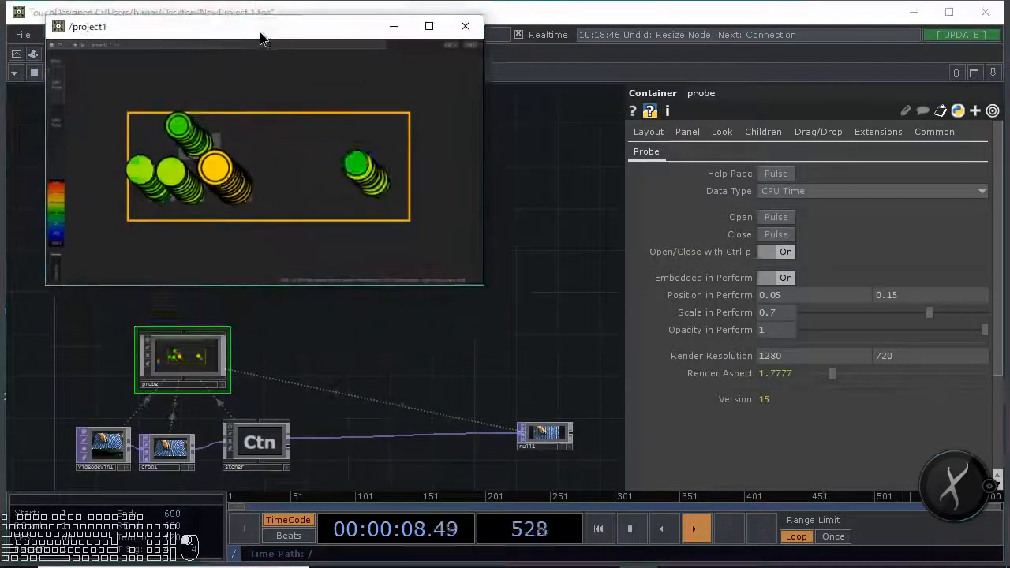
Examine the CPU load of stoner against the other operators in the probe display
drag(360, 383, 340, 363)
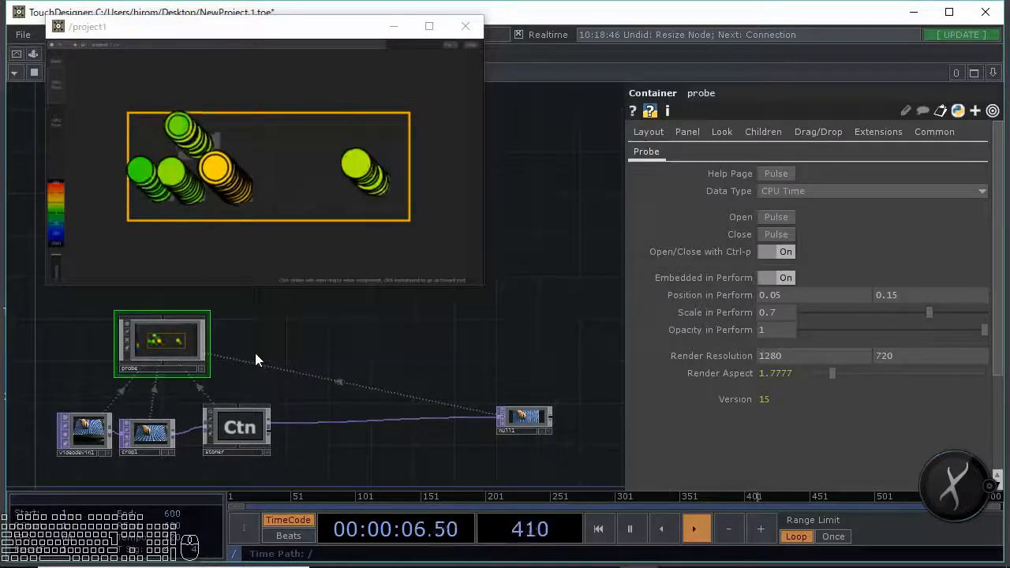
drag(255, 353, 290, 295)
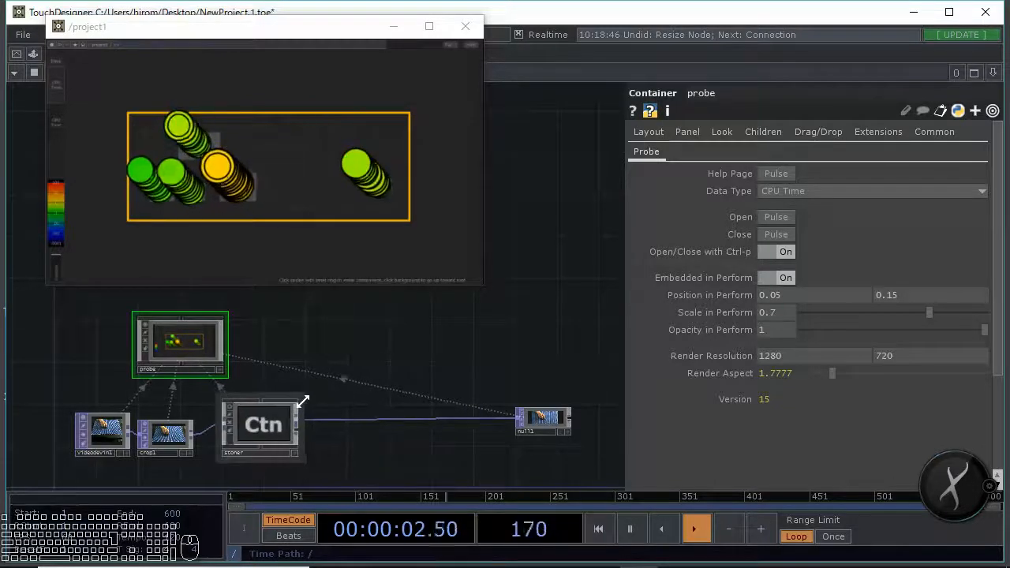
scroll(283, 429, up, 3)
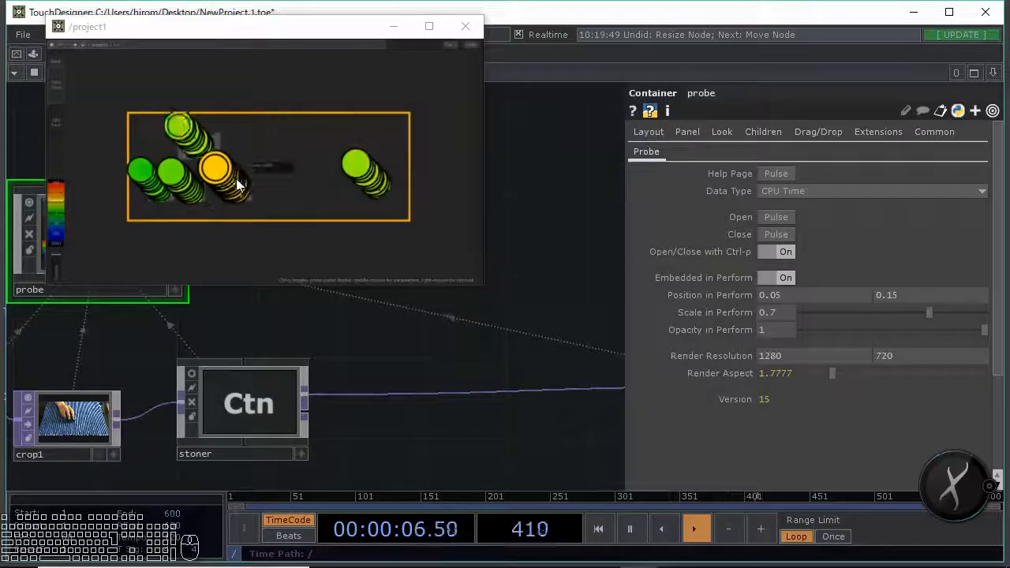
drag(321, 300, 322, 295)
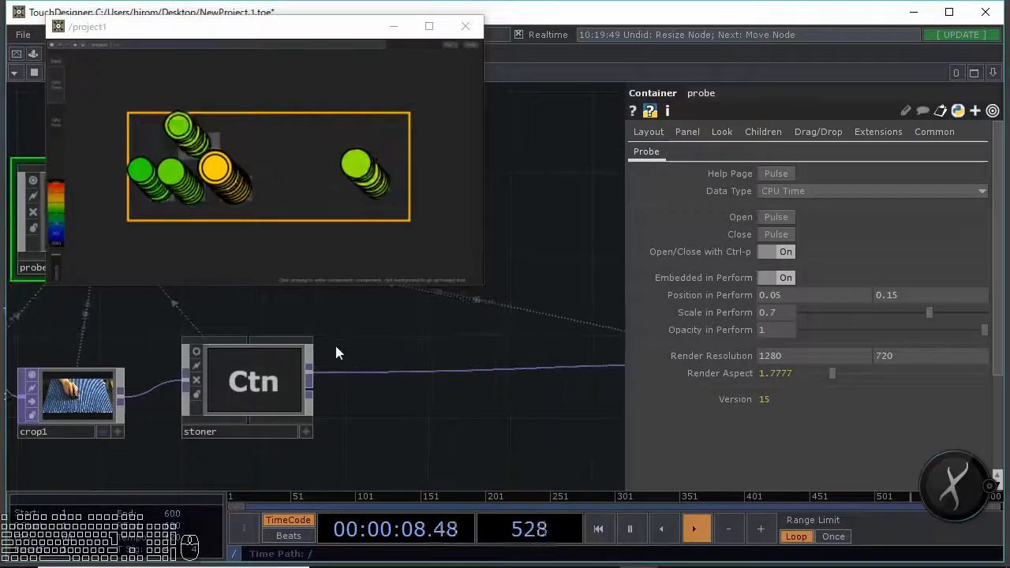
drag(329, 355, 264, 328)
scroll(302, 379, down, 2)
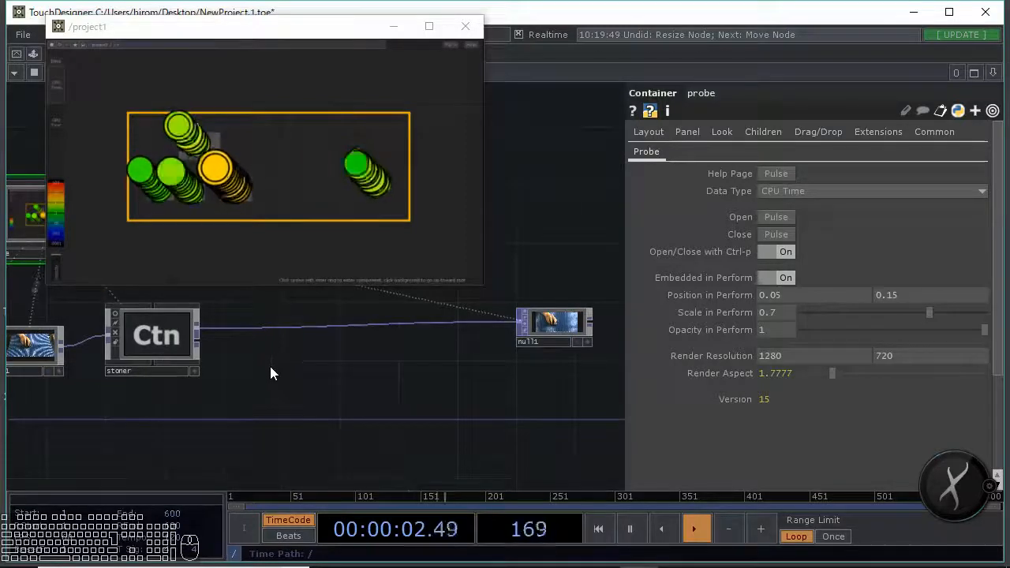
drag(260, 359, 235, 355)
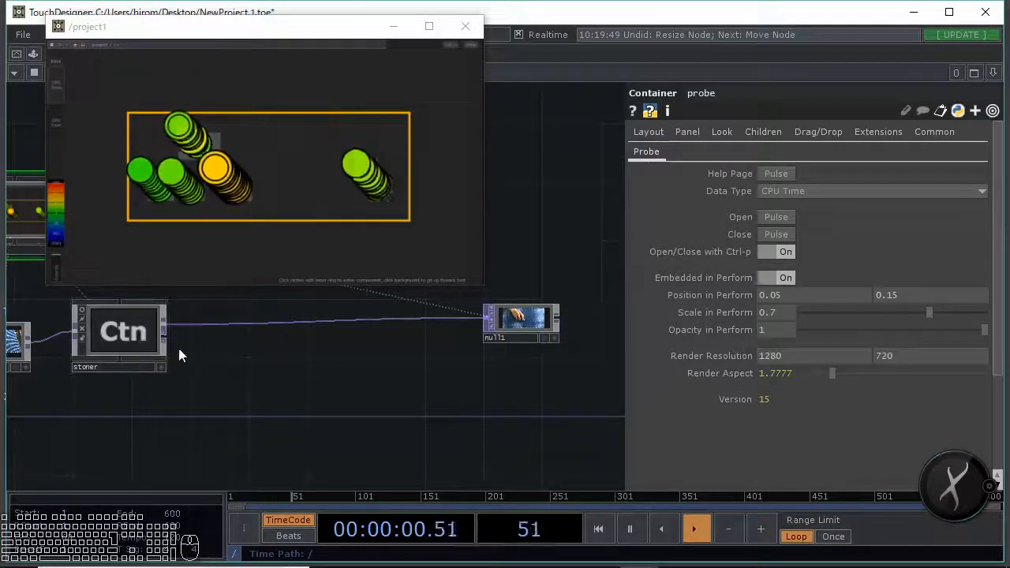
Move the probe window over the parameter area so that it no longer covers the network and operator list
key(Tab)
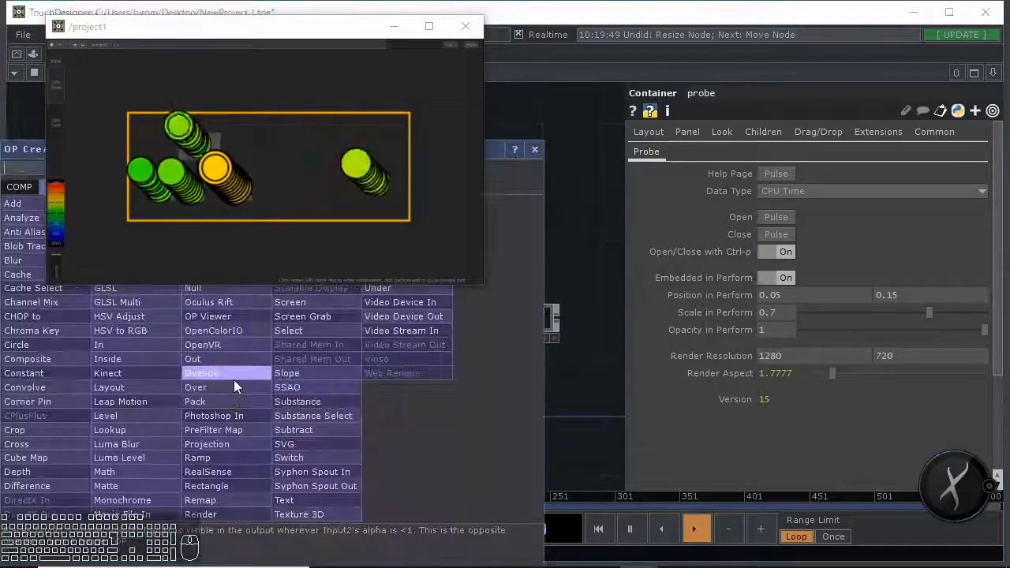
drag(377, 31, 831, 46)
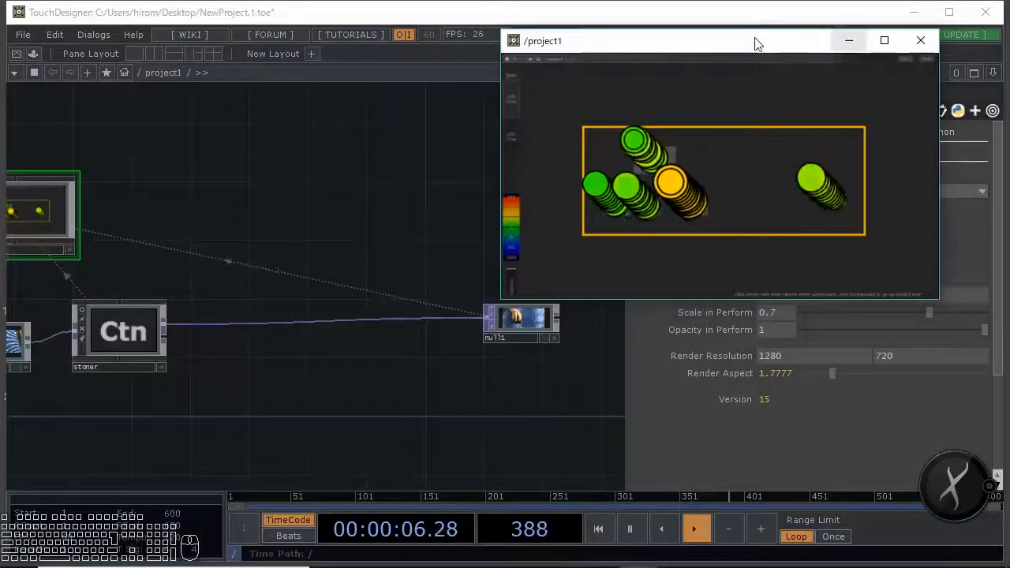
drag(754, 39, 812, 15)
drag(216, 420, 251, 395)
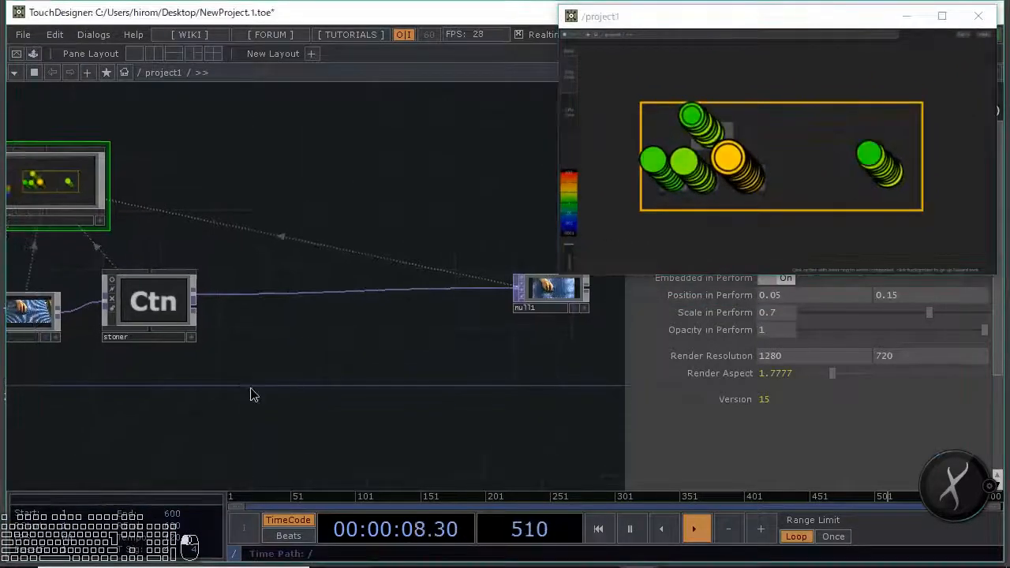
Add a second Null TOP below the existing connection and wire stoner's second output into it
key(Tab)
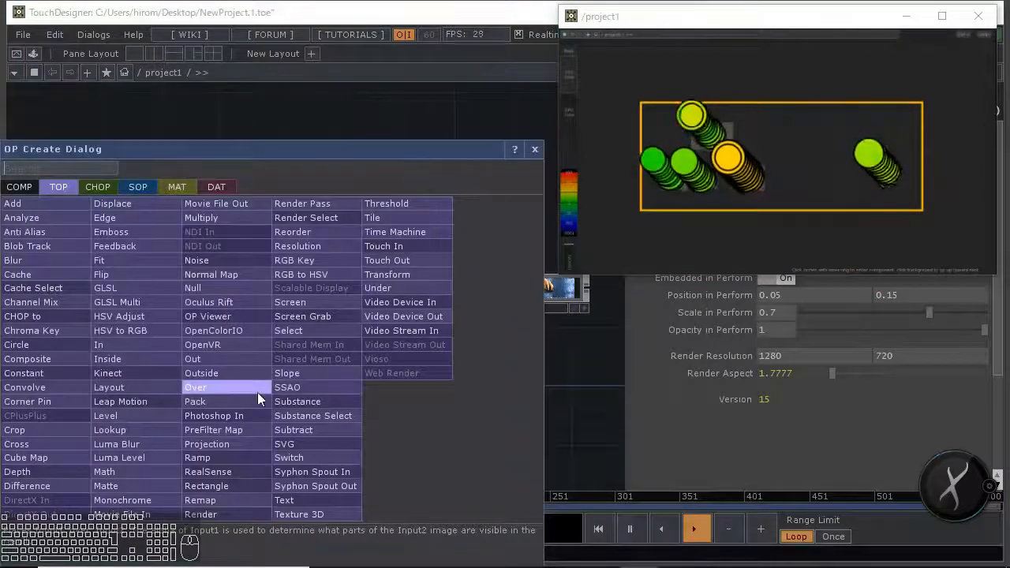
click(220, 288)
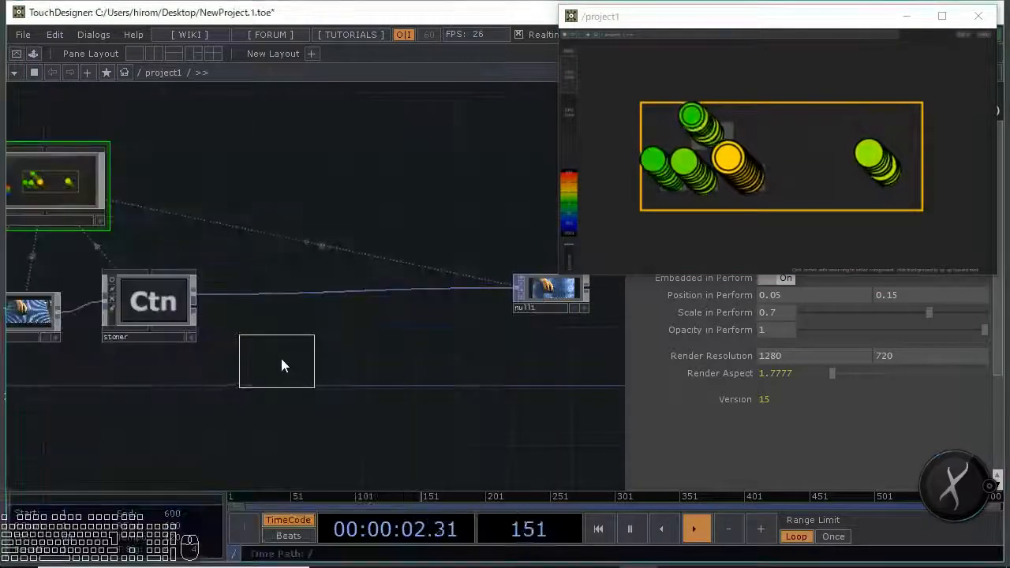
click(270, 341)
scroll(220, 364, up, 3)
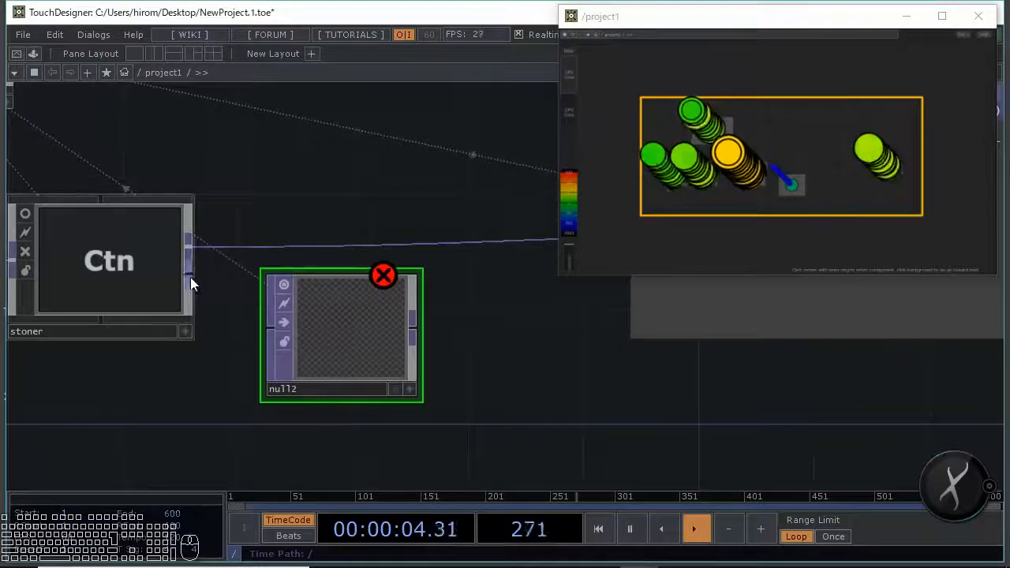
click(270, 328)
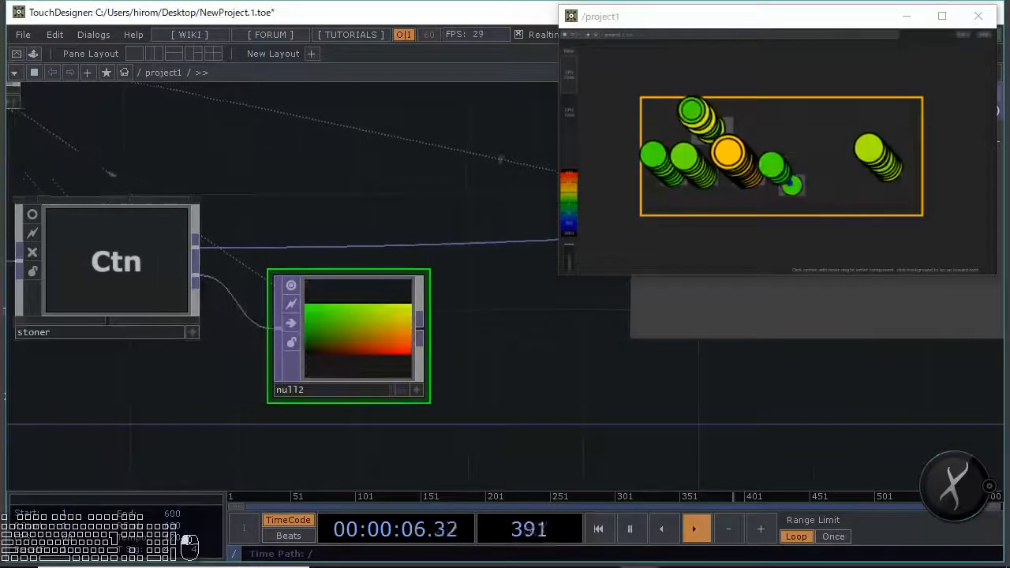
Lock the Null that receives stoner's second output to freeze its displacement gradient image
scroll(252, 370, down, 3)
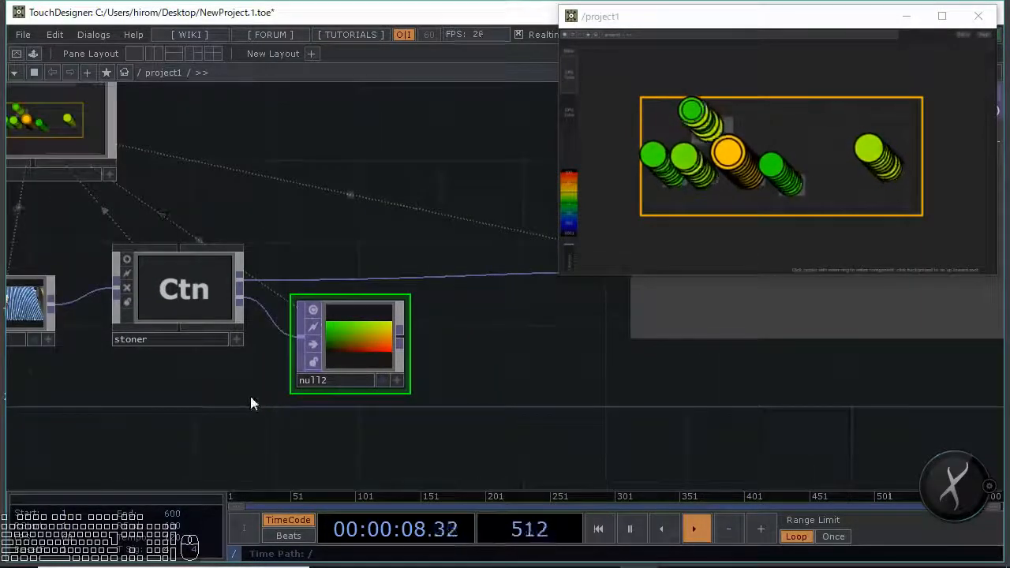
scroll(359, 367, up, 2)
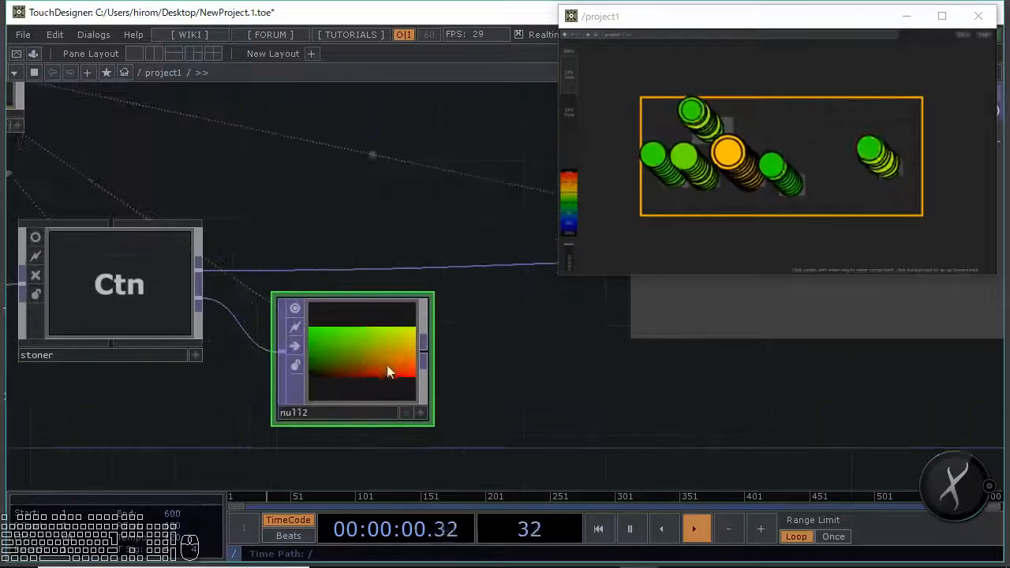
drag(483, 375, 500, 355)
drag(261, 408, 302, 388)
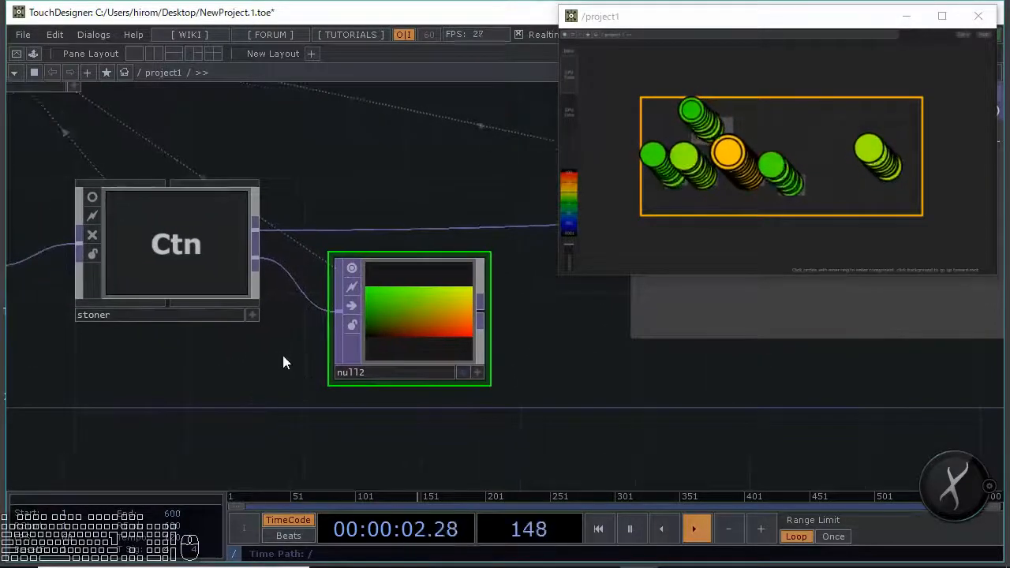
click(354, 326)
scroll(360, 288, right, 2)
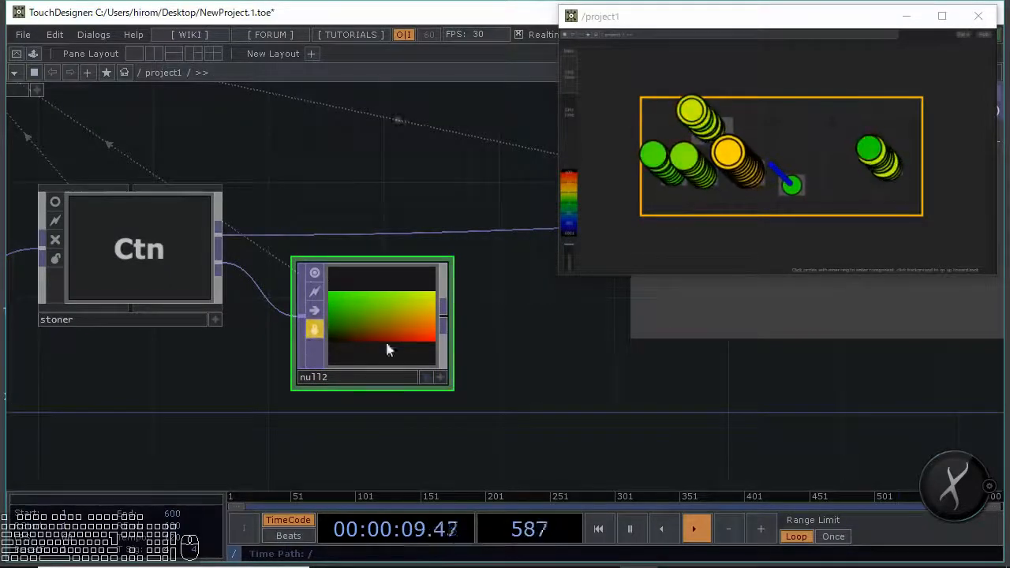
Add a Remap TOP fed by the locked Null and place it to the Null's right with space between them
drag(466, 349, 294, 331)
scroll(386, 342, down, 2)
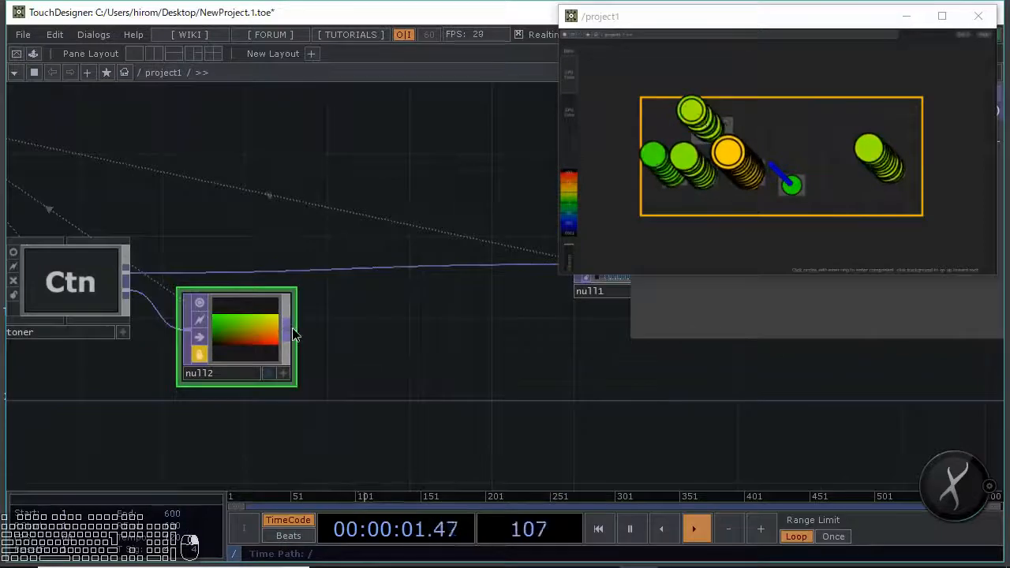
right_click(292, 335)
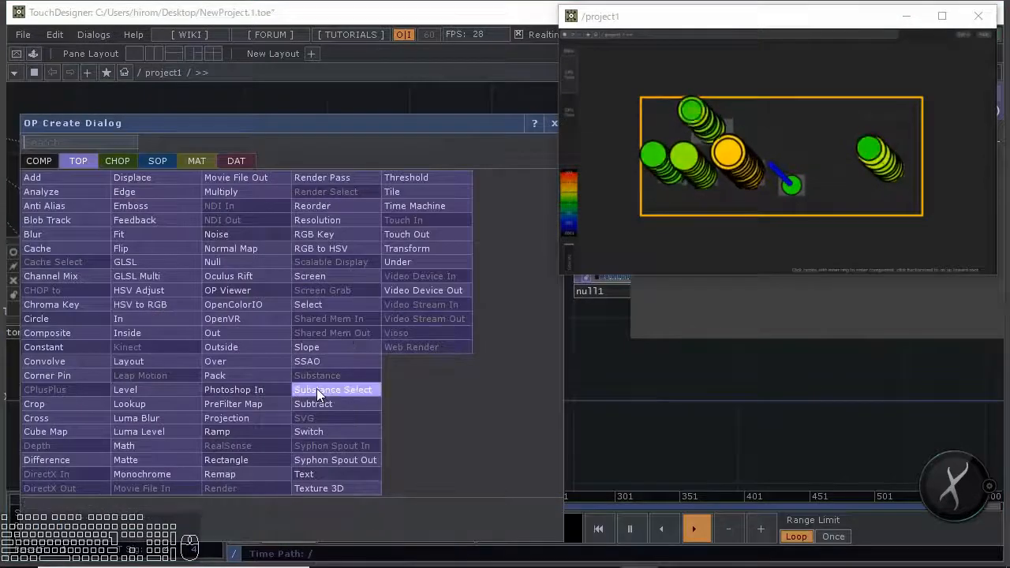
click(249, 473)
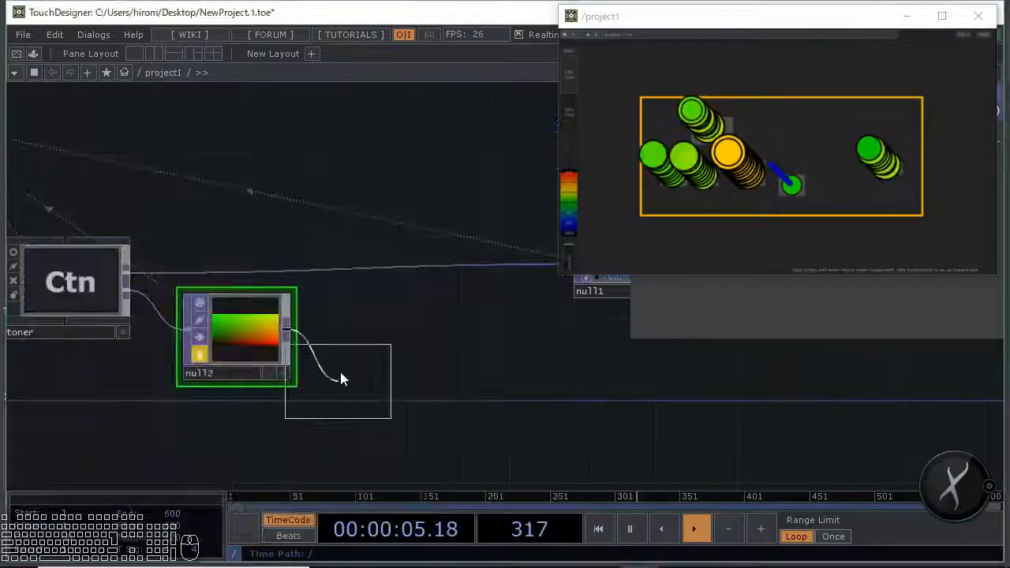
click(365, 339)
drag(434, 361, 485, 347)
drag(410, 347, 557, 353)
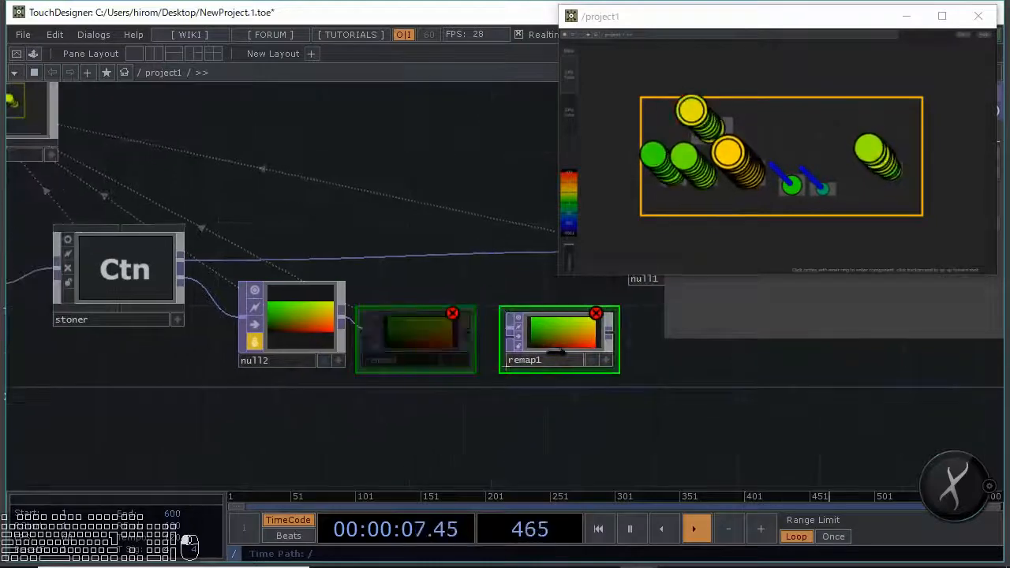
Move the locked Null's wire to the Remap's second input and connect the crop operator's output to its first input
right_click(397, 318)
click(392, 327)
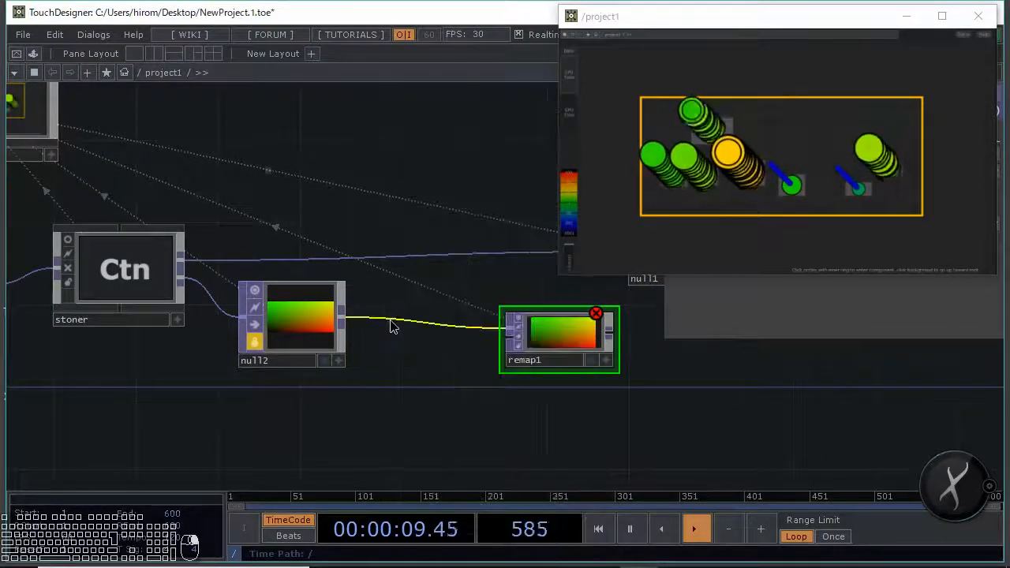
right_click(392, 327)
click(399, 365)
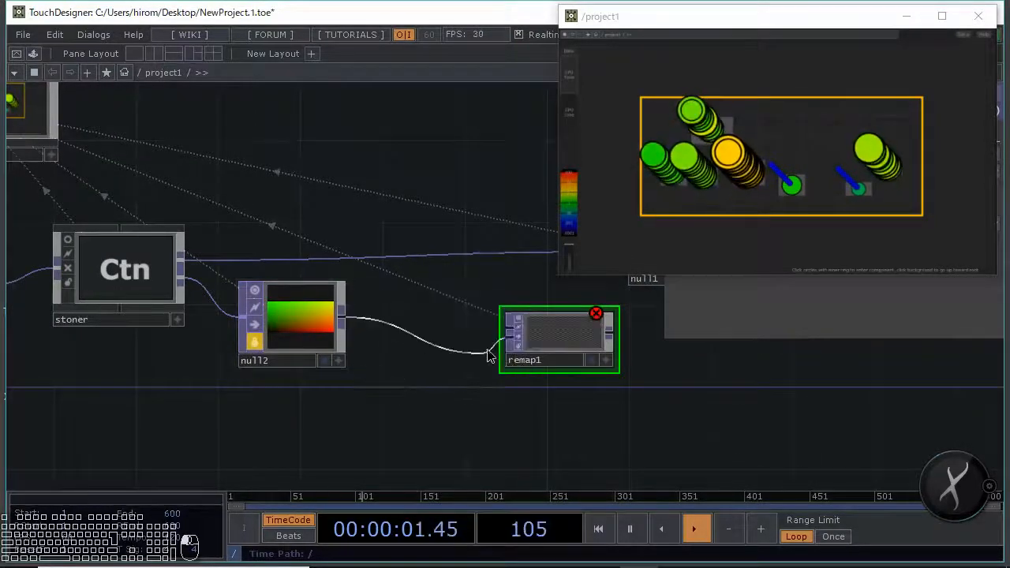
drag(314, 330, 323, 371)
middle_drag(323, 372, 386, 360)
scroll(387, 359, down, 3)
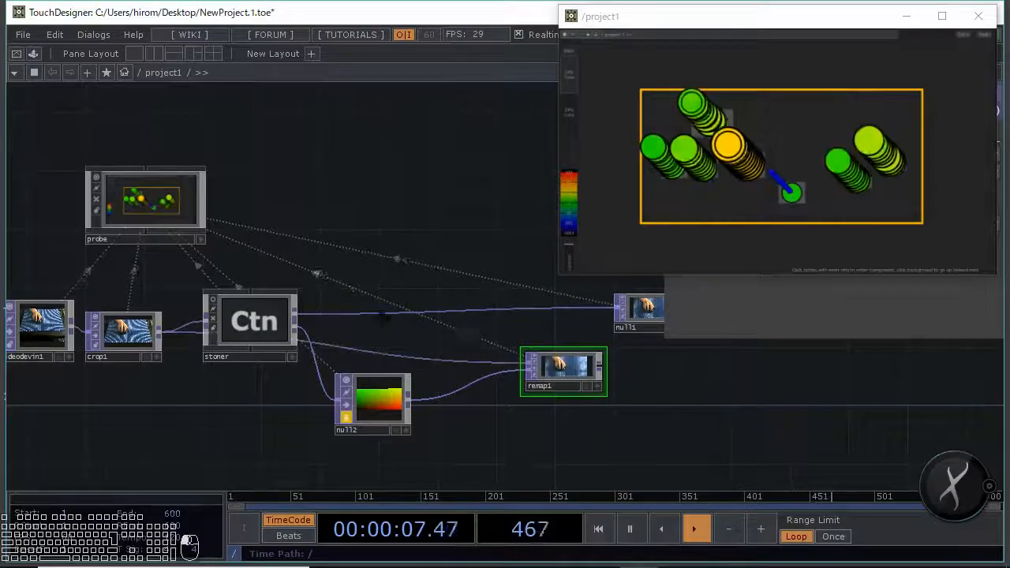
Compare the Remap's corrected image with the image from the Null on stoner's first output
middle_drag(588, 366, 432, 334)
scroll(432, 333, up, 3)
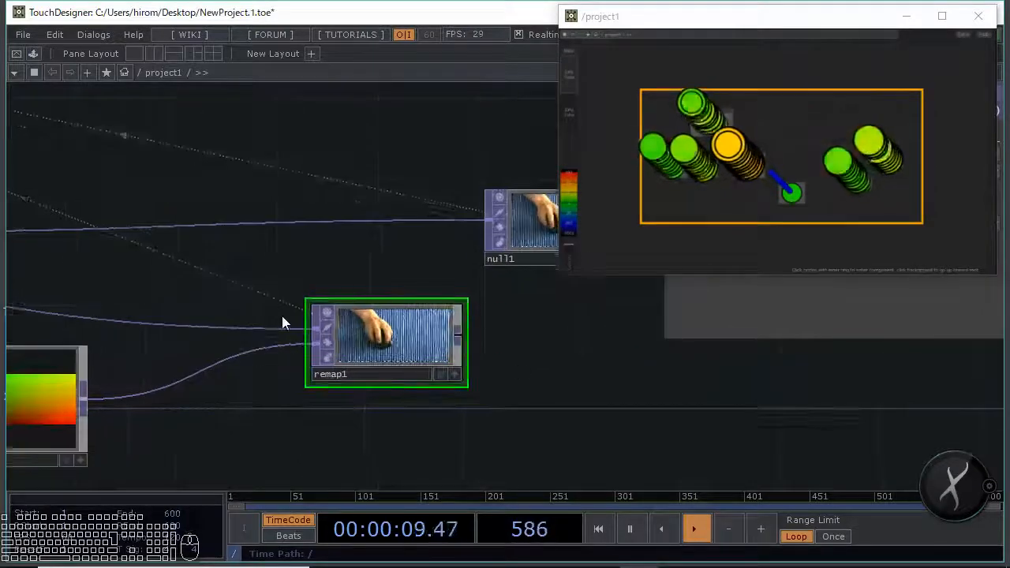
middle_drag(282, 323, 306, 392)
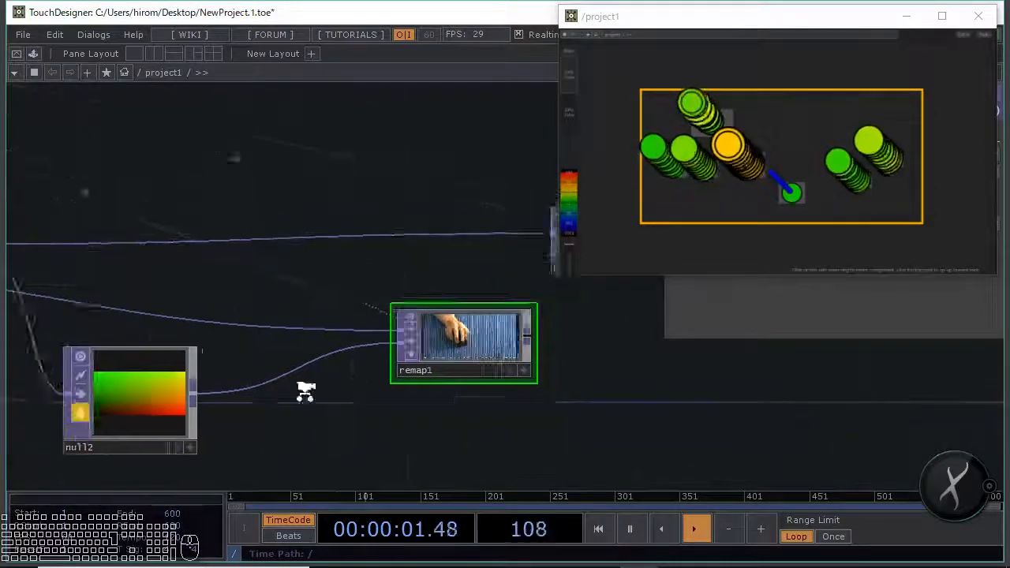
scroll(305, 392, down, 2)
scroll(331, 361, up, 3)
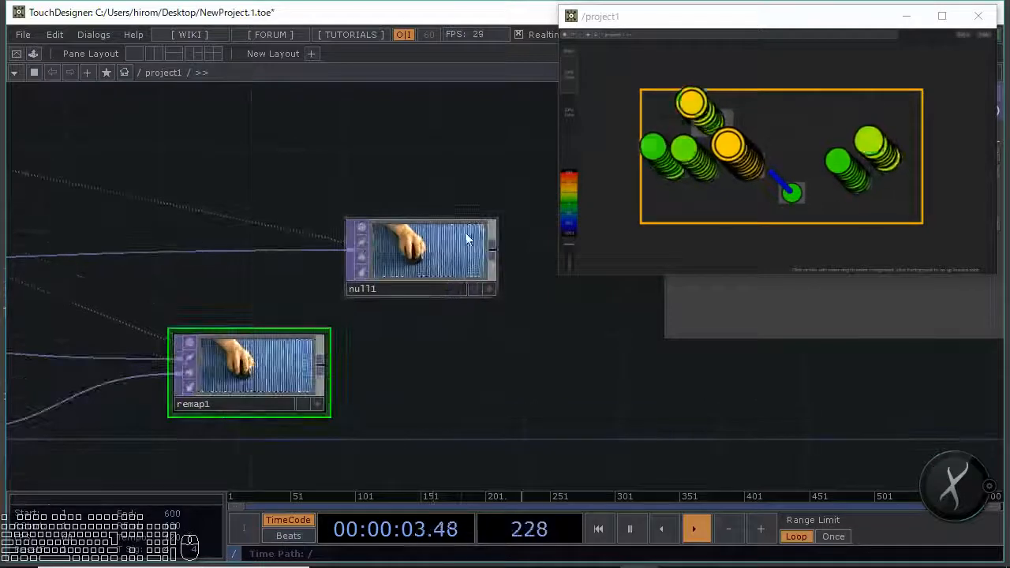
scroll(300, 401, up, 3)
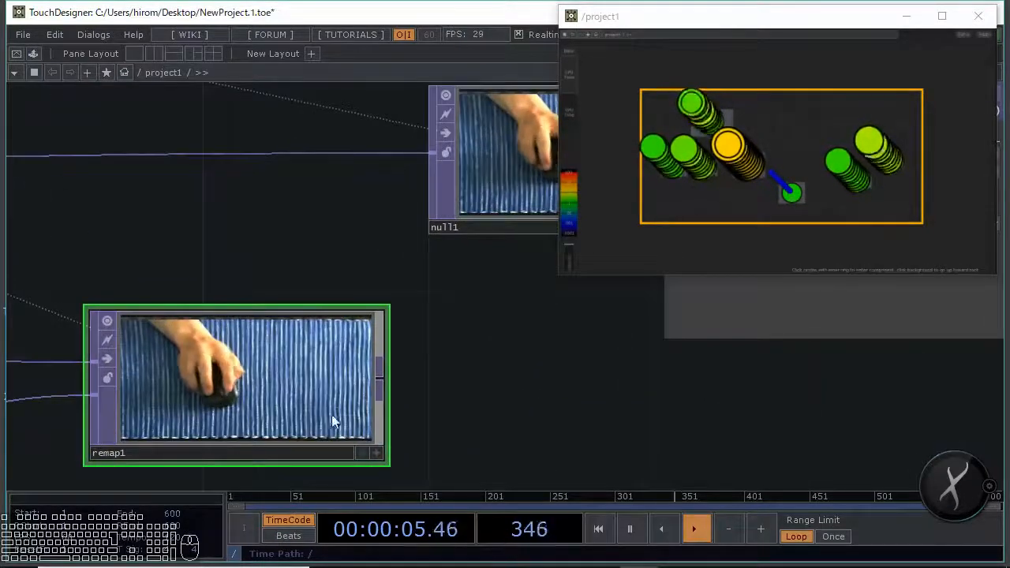
scroll(508, 367, down, 5)
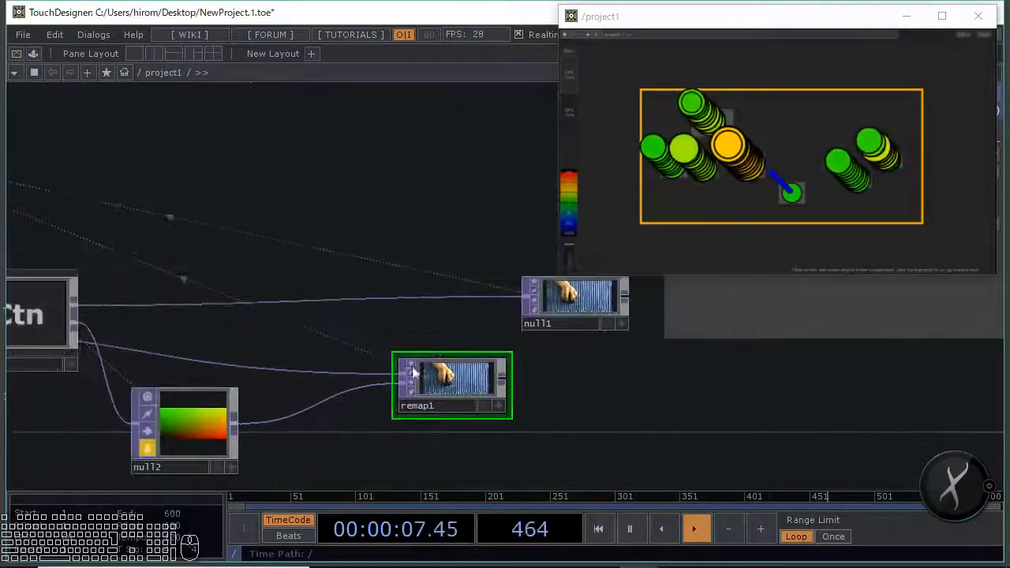
scroll(379, 383, down, 2)
scroll(366, 396, up, 4)
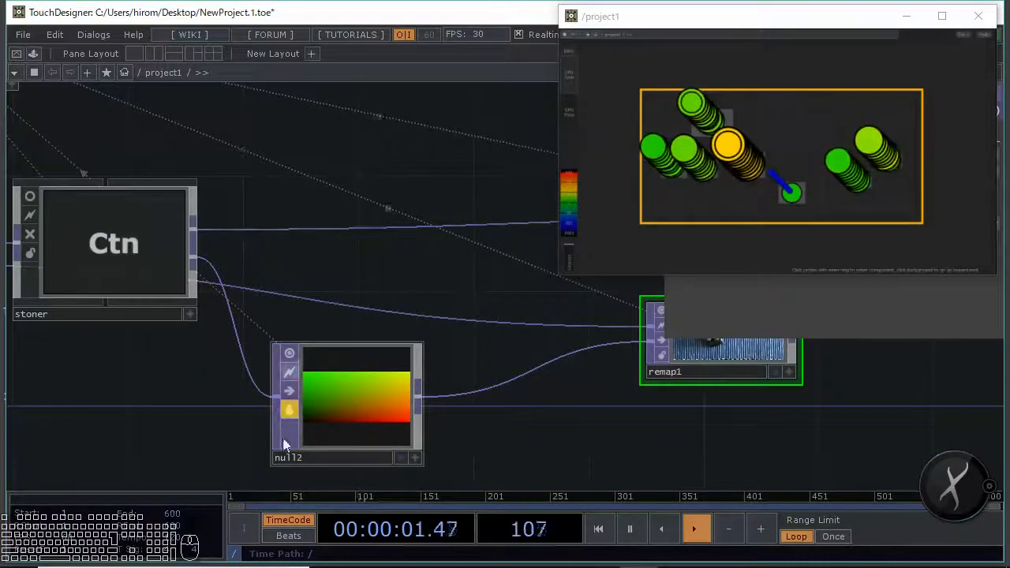
Turn off cooking on stoner and move it down, below the wire running from the crop to the Remap
drag(245, 347, 377, 363)
click(163, 251)
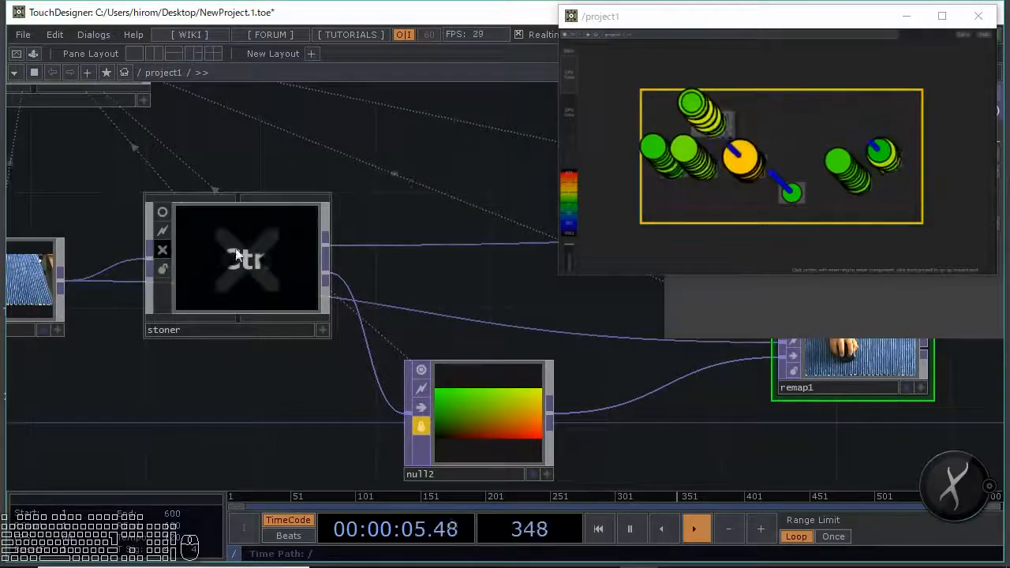
drag(168, 261, 141, 323)
drag(332, 248, 270, 303)
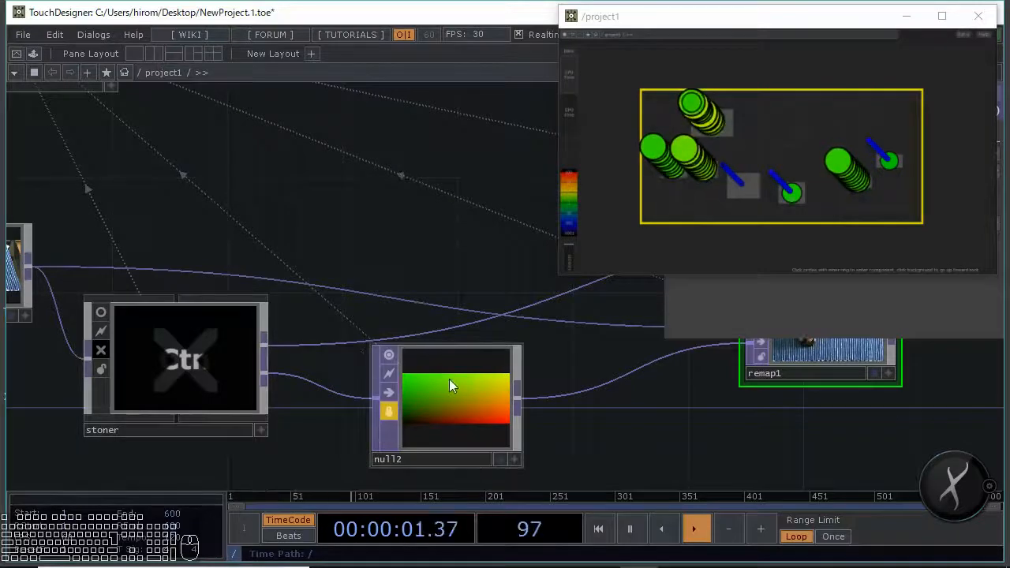
Delete the probe component from the network
scroll(363, 331, down, 2)
scroll(334, 331, right, 5)
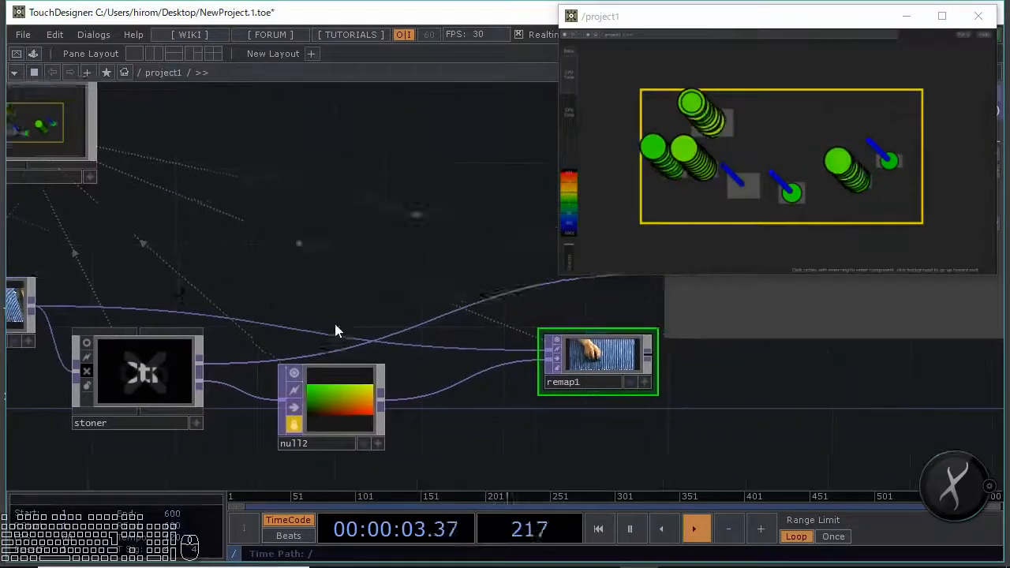
scroll(390, 380, up, 2)
scroll(342, 390, left, 6)
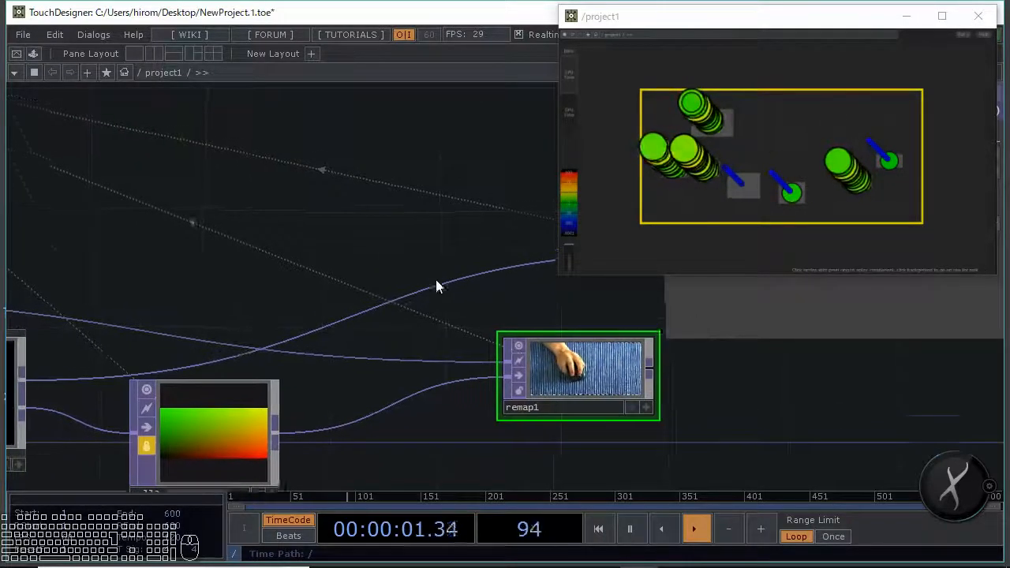
scroll(439, 286, down, 3)
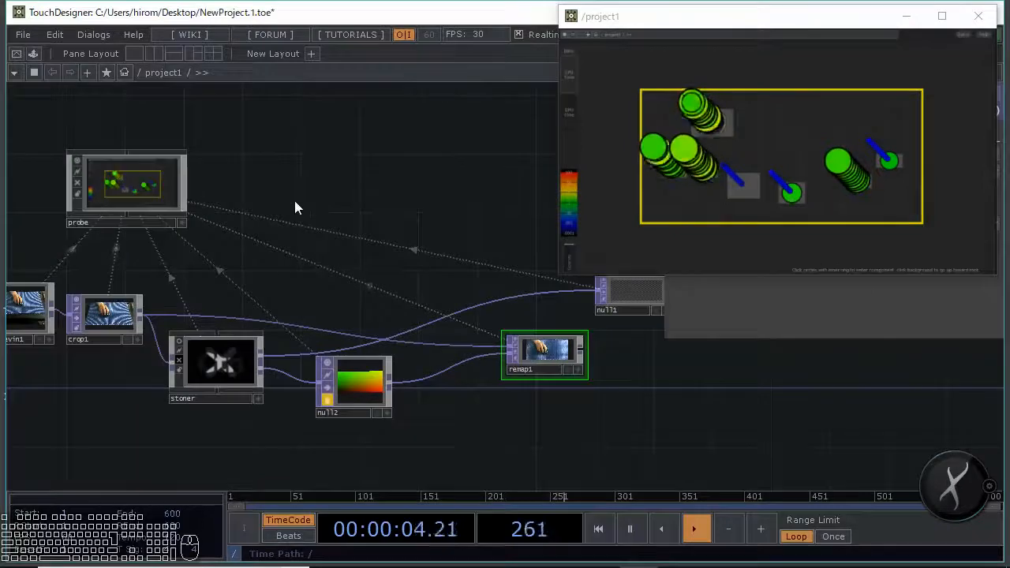
click(144, 197)
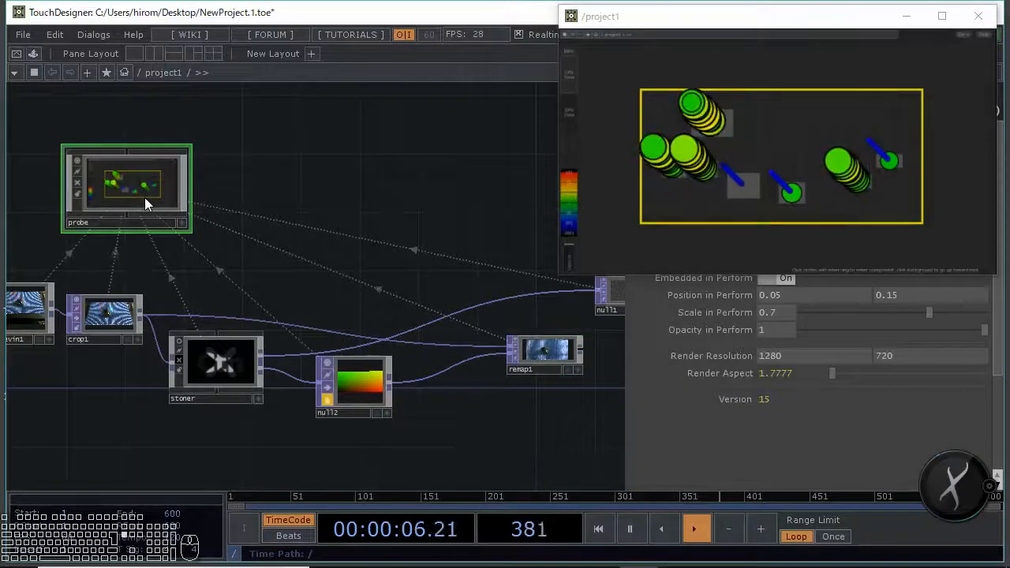
key(Delete)
drag(143, 204, 229, 296)
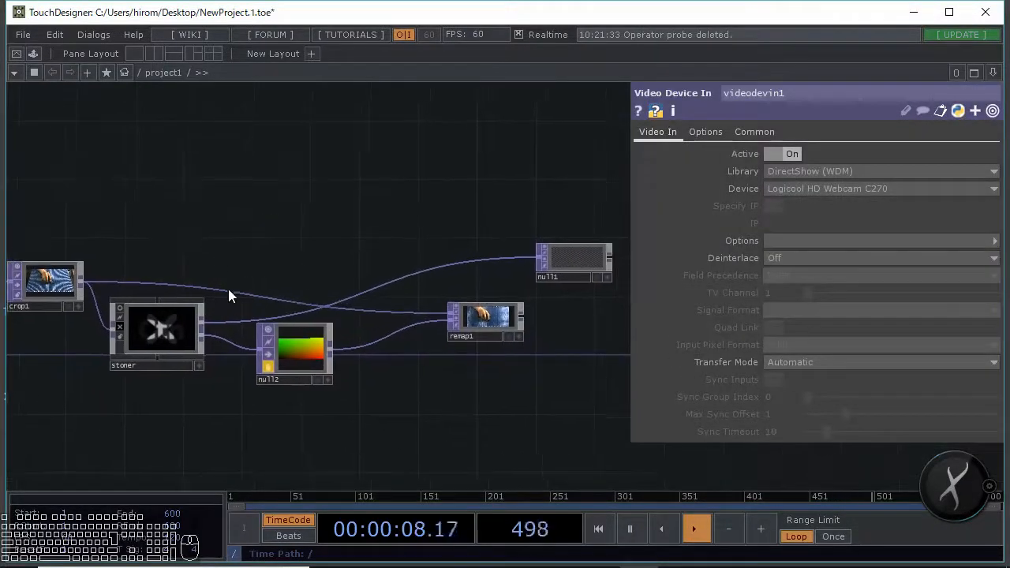
Align stoner with the locked Null, move the Remap up level with the crop, and delete the Null on stoner's first output
click(158, 328)
drag(157, 328, 157, 342)
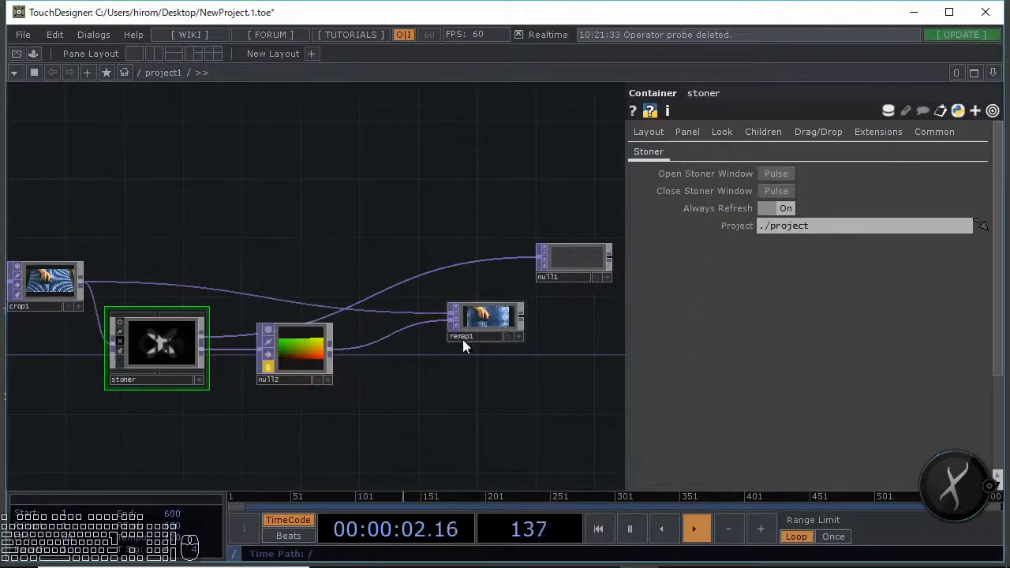
drag(463, 340, 414, 285)
click(578, 258)
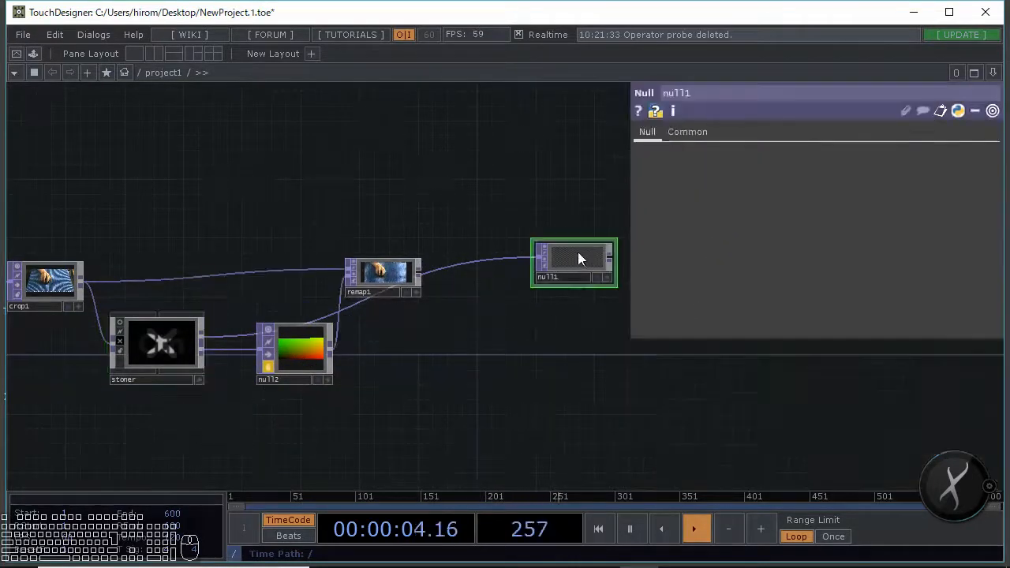
key(Delete)
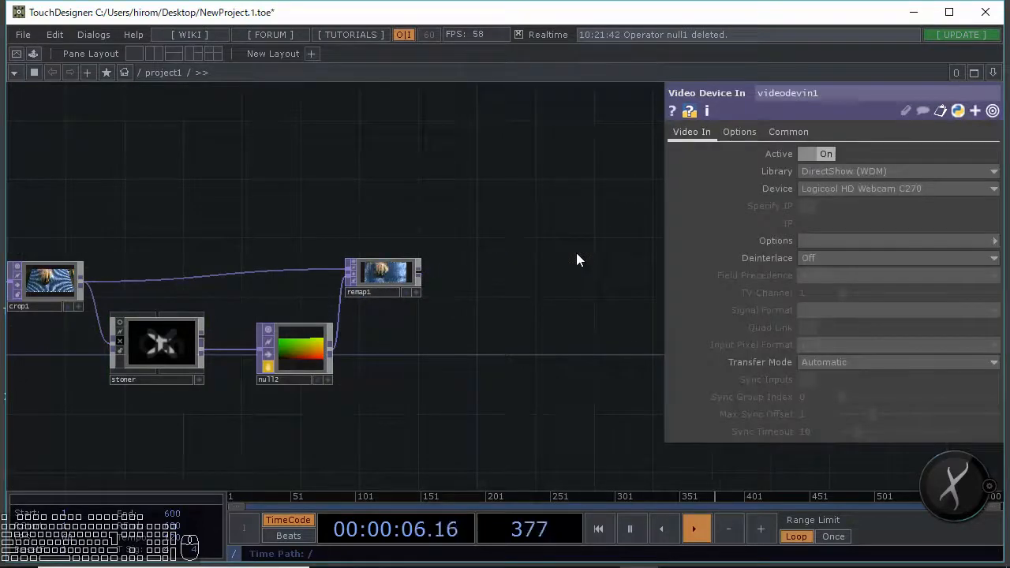
Add a Container COMP to the right of the Remap
drag(550, 313, 289, 306)
scroll(306, 312, up, 2)
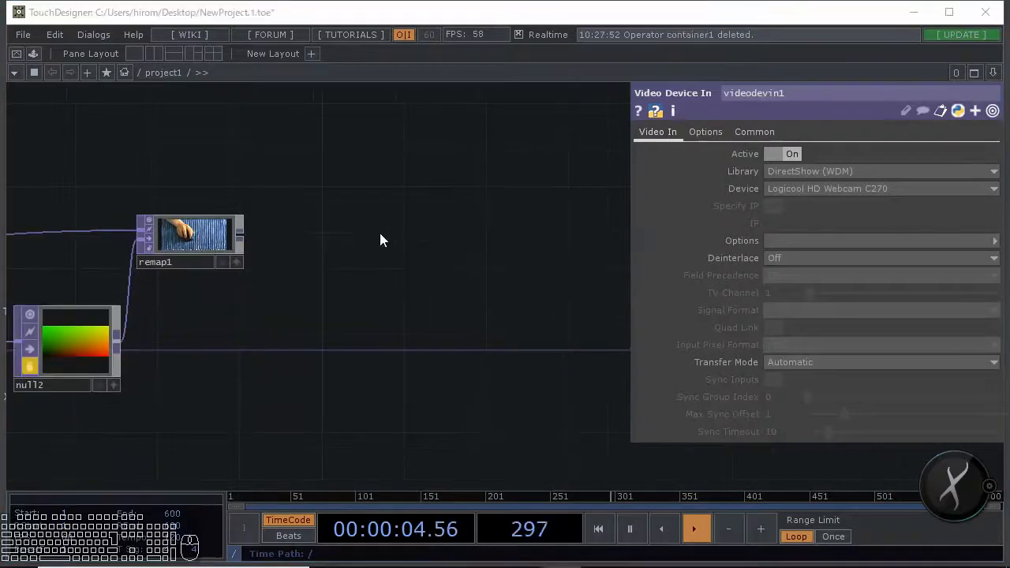
drag(379, 232, 345, 246)
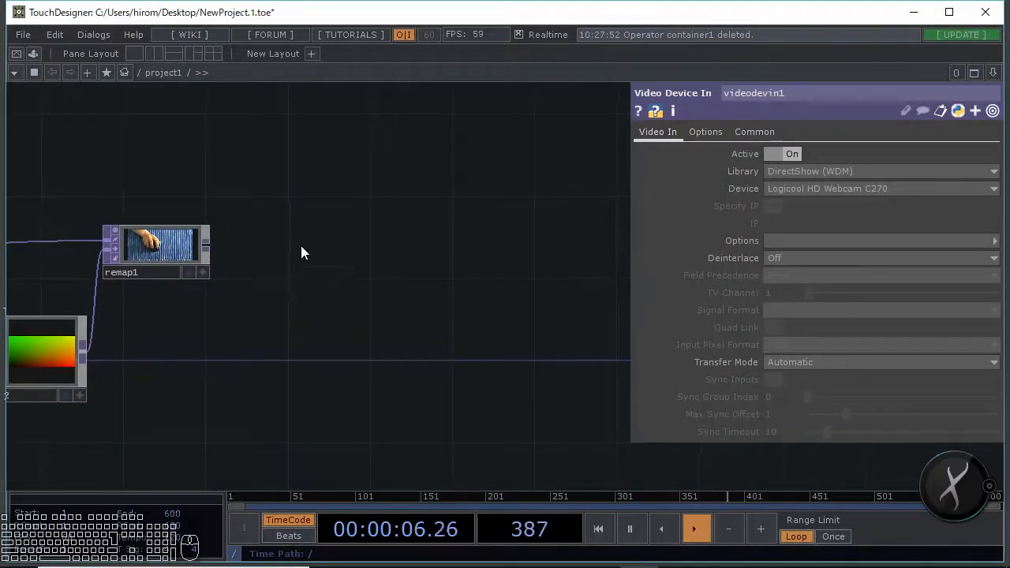
key(Tab)
click(155, 122)
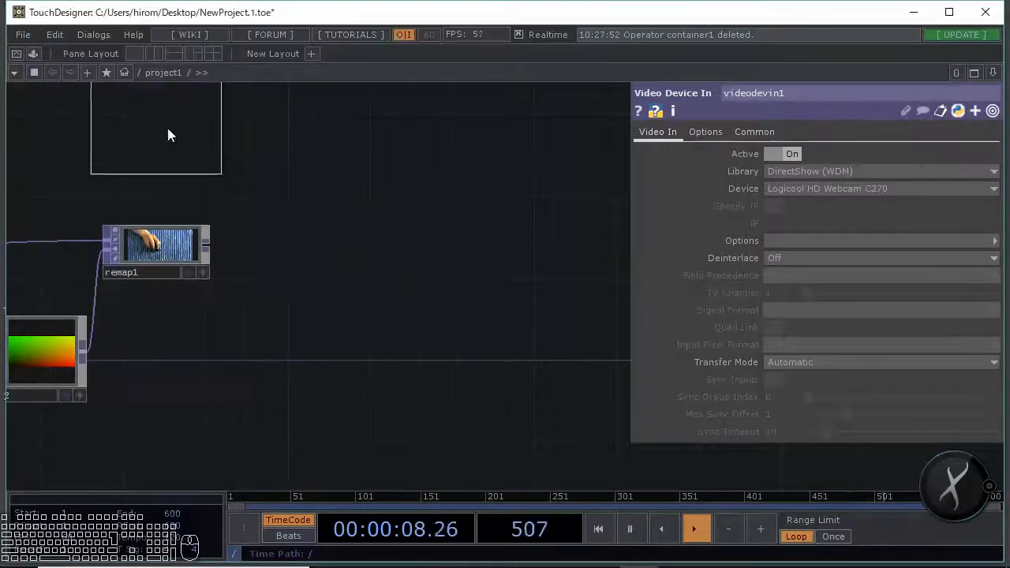
click(369, 250)
scroll(266, 264, up, 3)
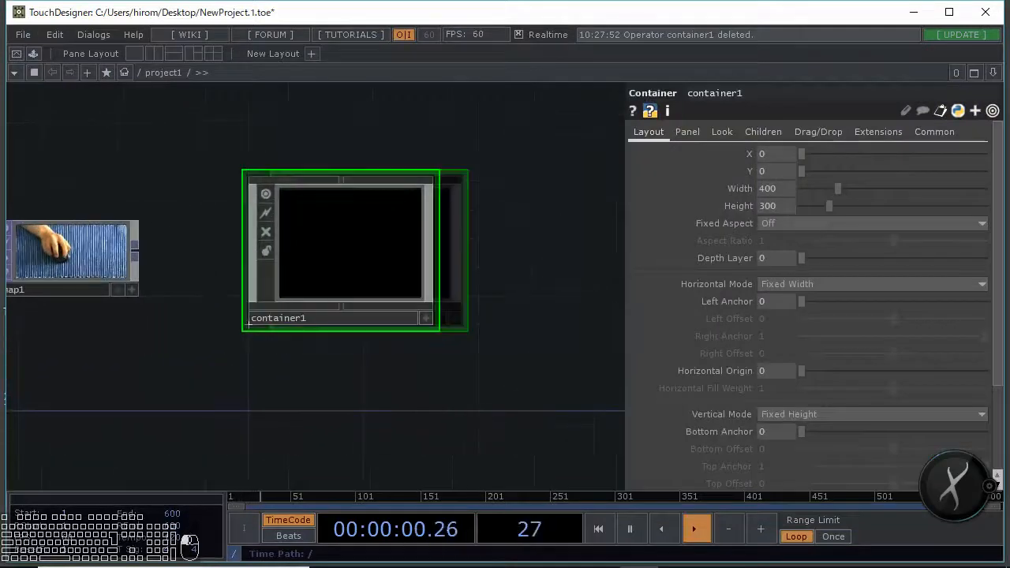
Inside the new container, add an In TOP and an Out TOP to its right
scroll(225, 281, up, 5)
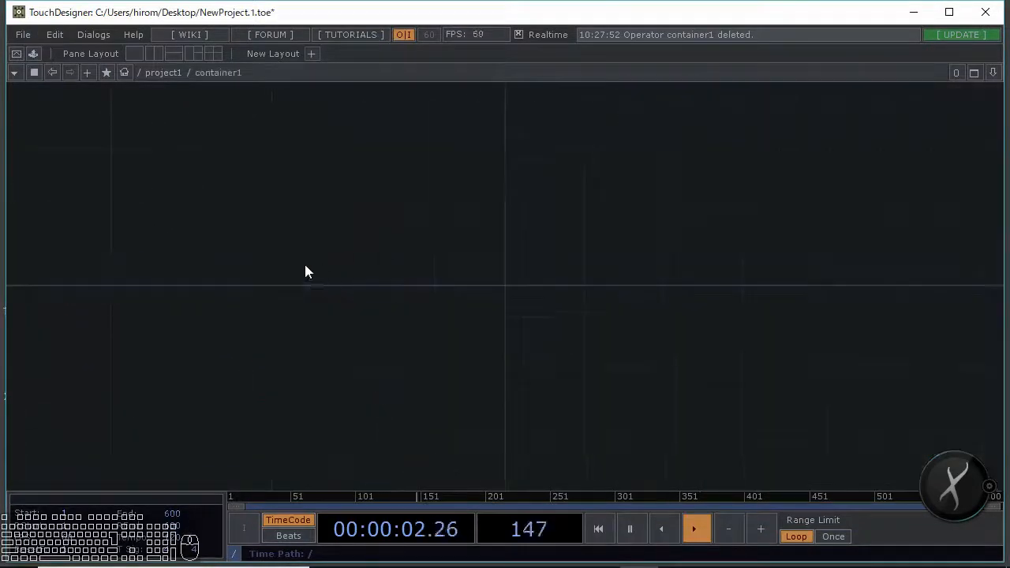
key(Tab)
click(132, 111)
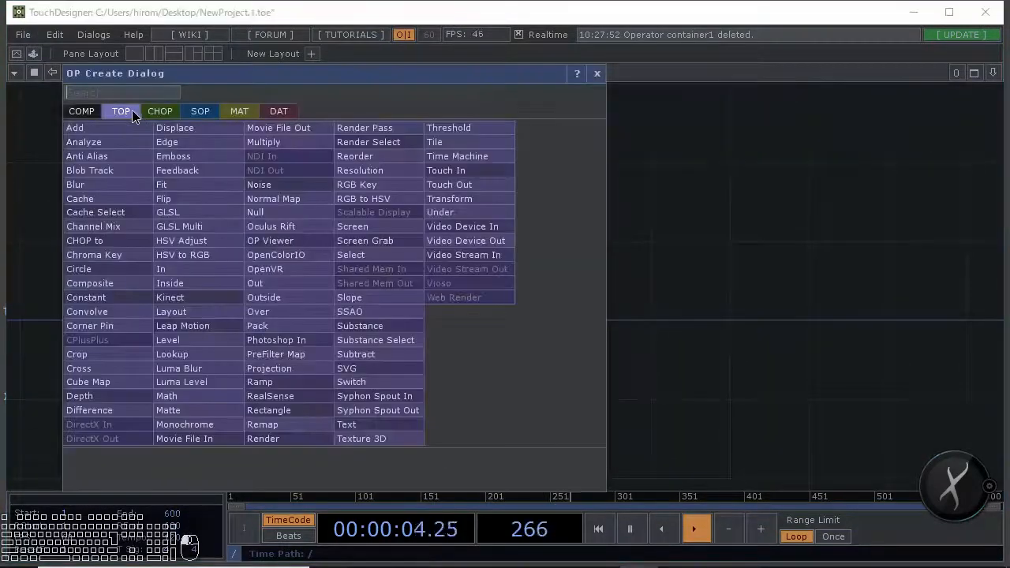
click(235, 269)
click(339, 236)
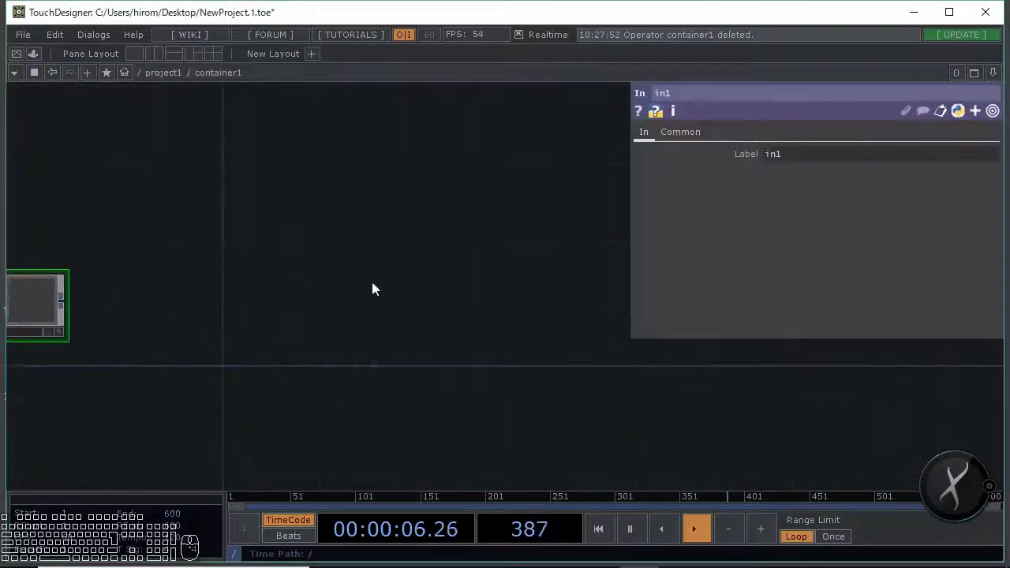
key(Tab)
click(372, 261)
click(424, 265)
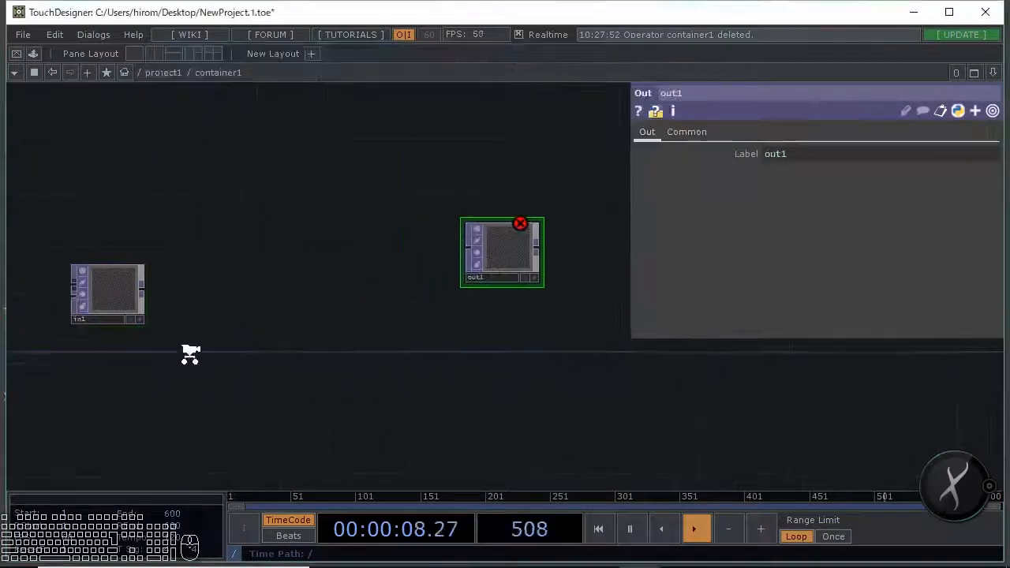
Wire the Remap's output into the container's input and go back inside the container to its In TOP
key(u)
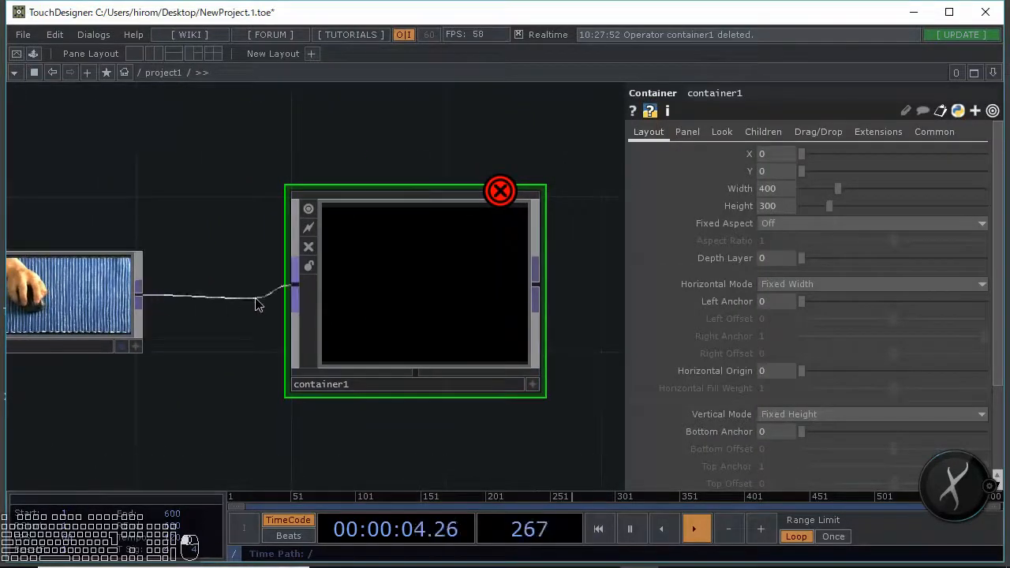
scroll(352, 302, up, 6)
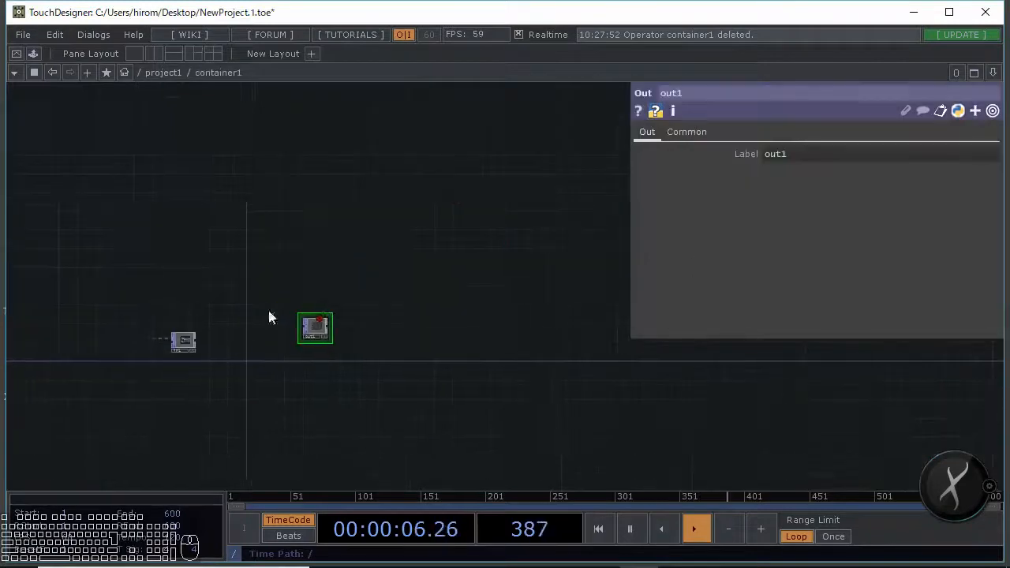
scroll(235, 359, up, 3)
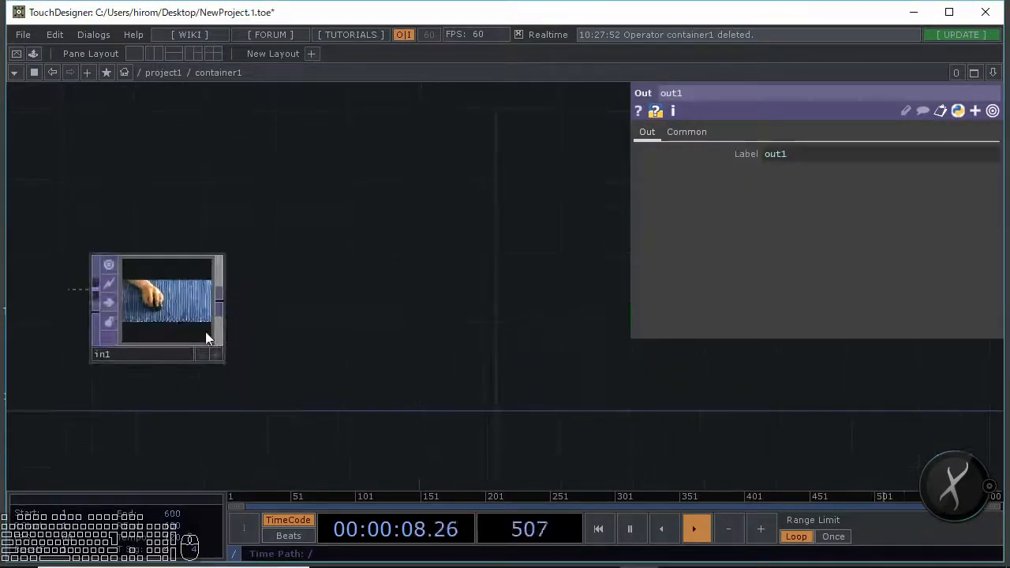
scroll(205, 331, right, 3)
scroll(186, 343, left, 3)
scroll(219, 336, down, 4)
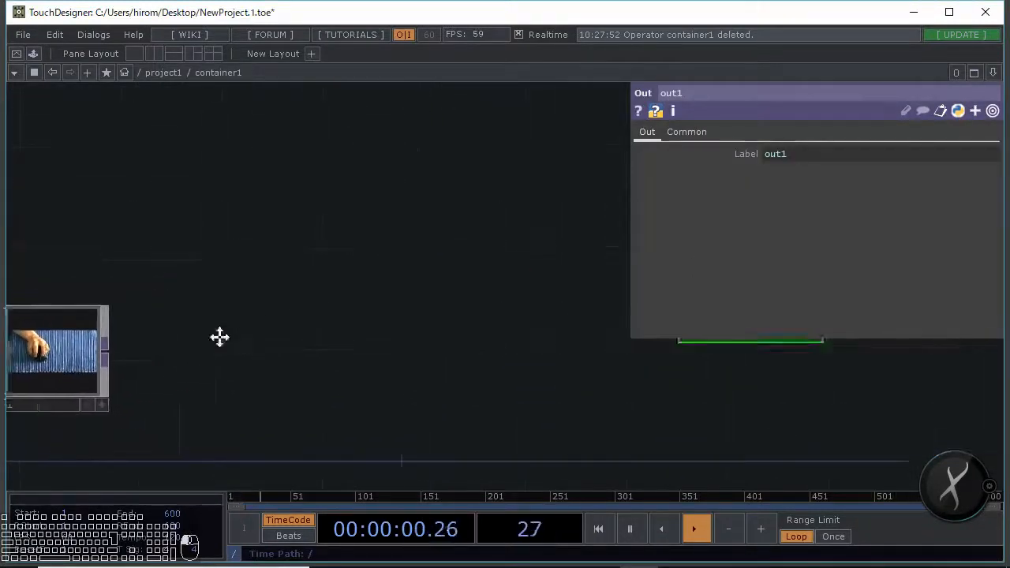
Add a Circle TOP between the In and Out TOPs and set both of its radius values to 0.05
drag(562, 318, 552, 219)
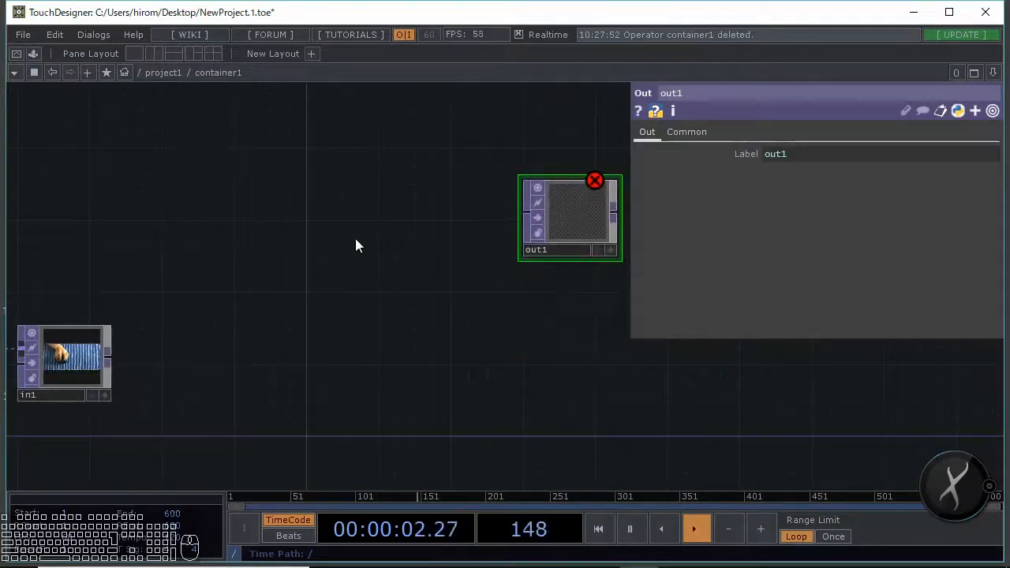
scroll(346, 252, up, 1)
key(Tab)
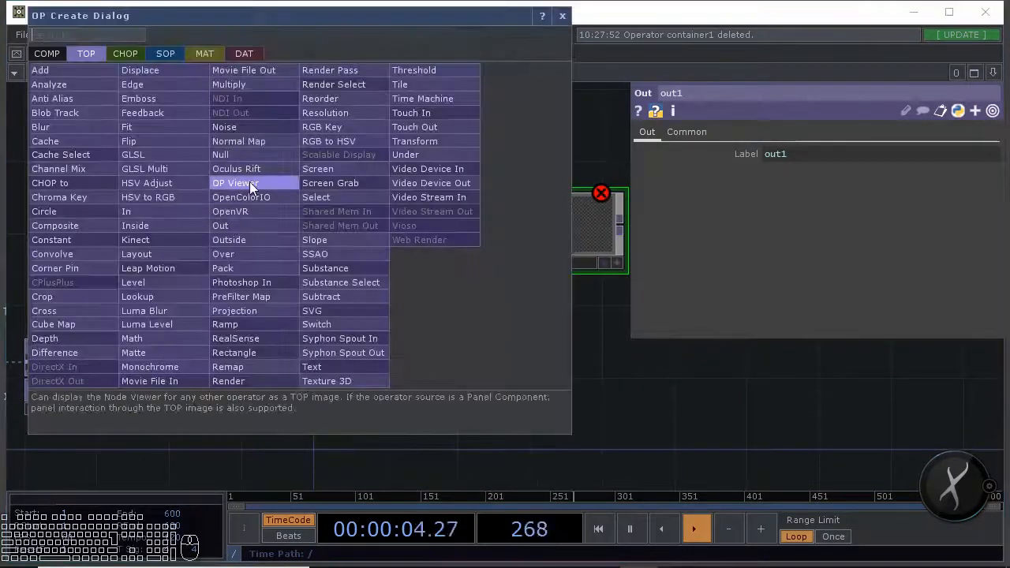
click(63, 211)
click(270, 276)
scroll(303, 306, up, 2)
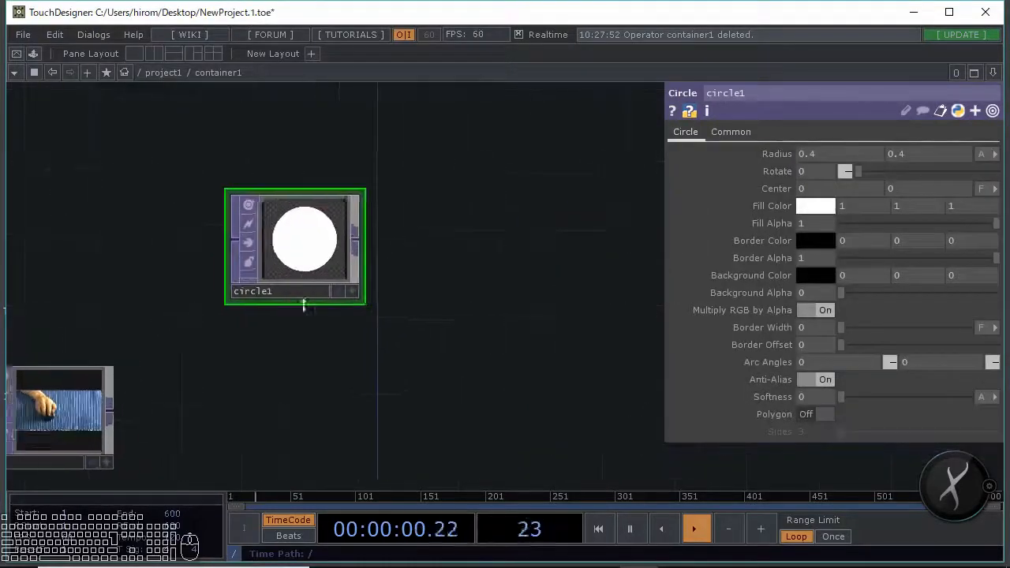
mouse_move(780, 158)
middle_down()
mouse_move(784, 168)
mouse_move(775, 126)
mouse_move(776, 175)
middle_up()
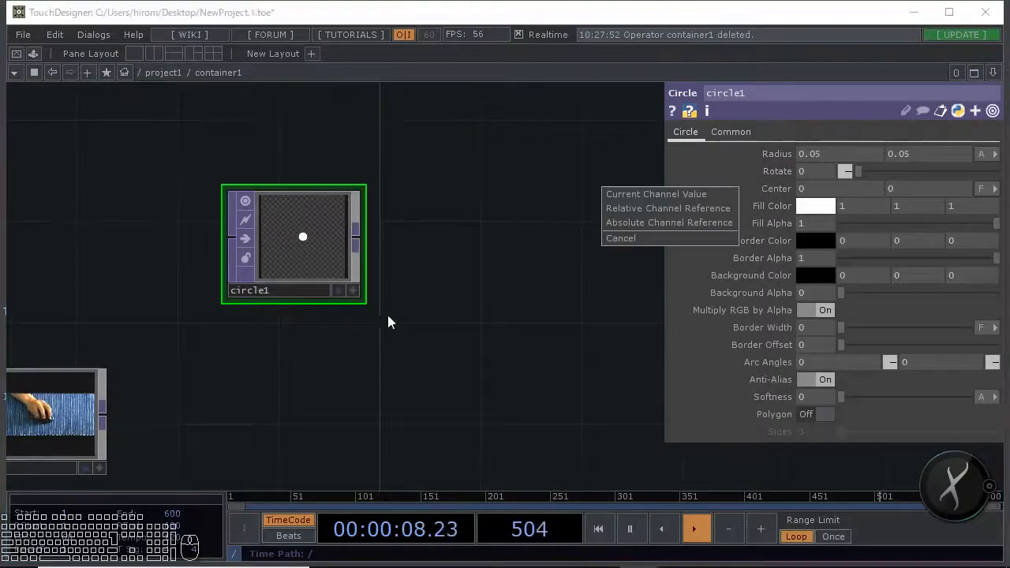
Wire the In TOP into the circle and the circle's output into the Out TOP
drag(297, 382, 360, 361)
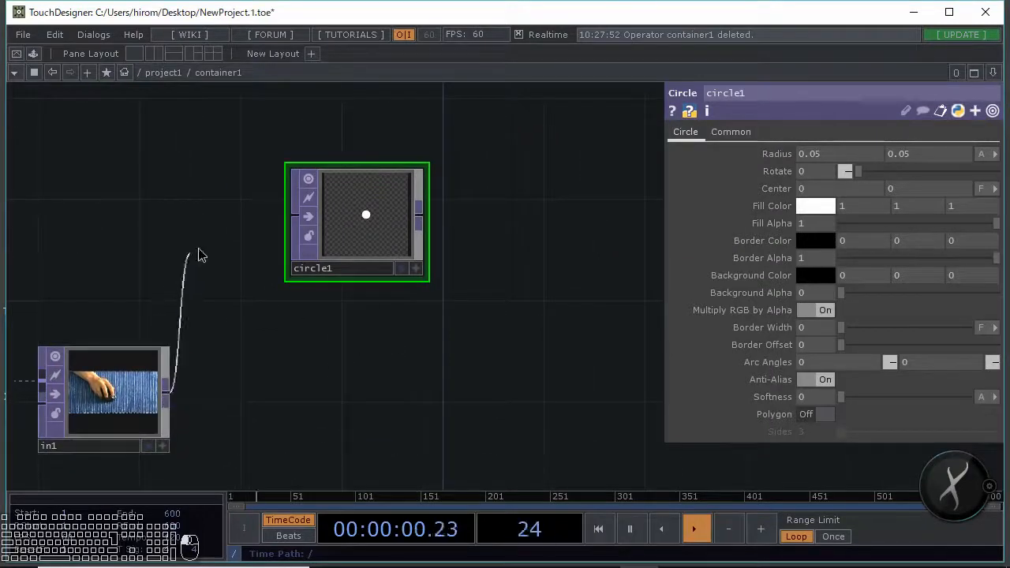
drag(199, 255, 294, 215)
drag(462, 235, 374, 293)
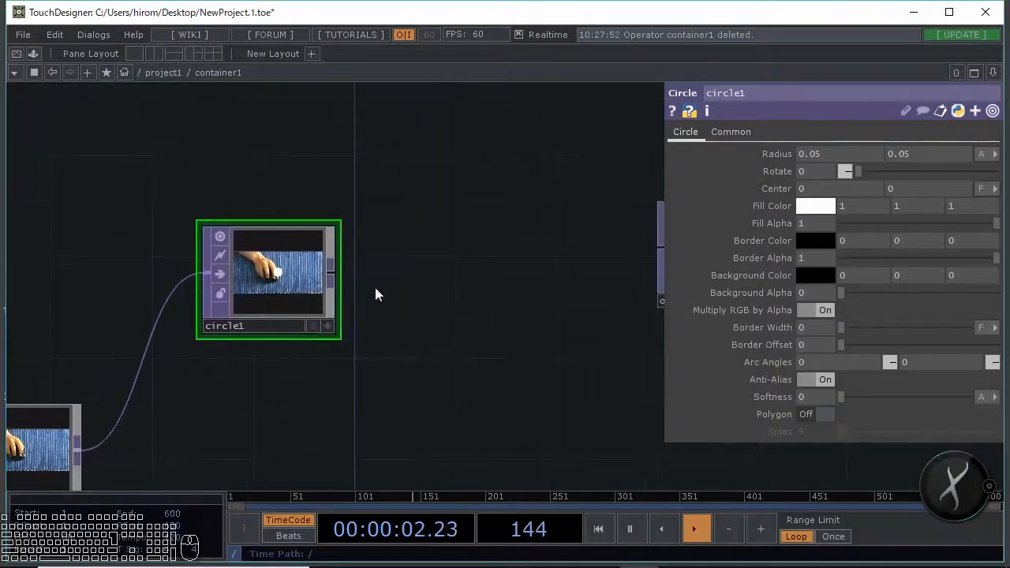
scroll(365, 331, up, 3)
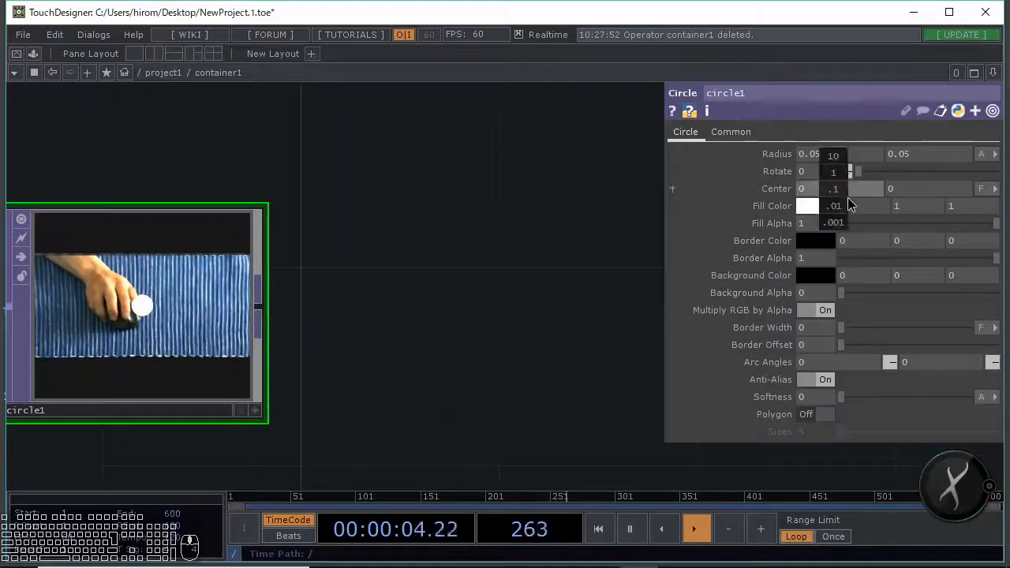
middle_drag(847, 197, 847, 197)
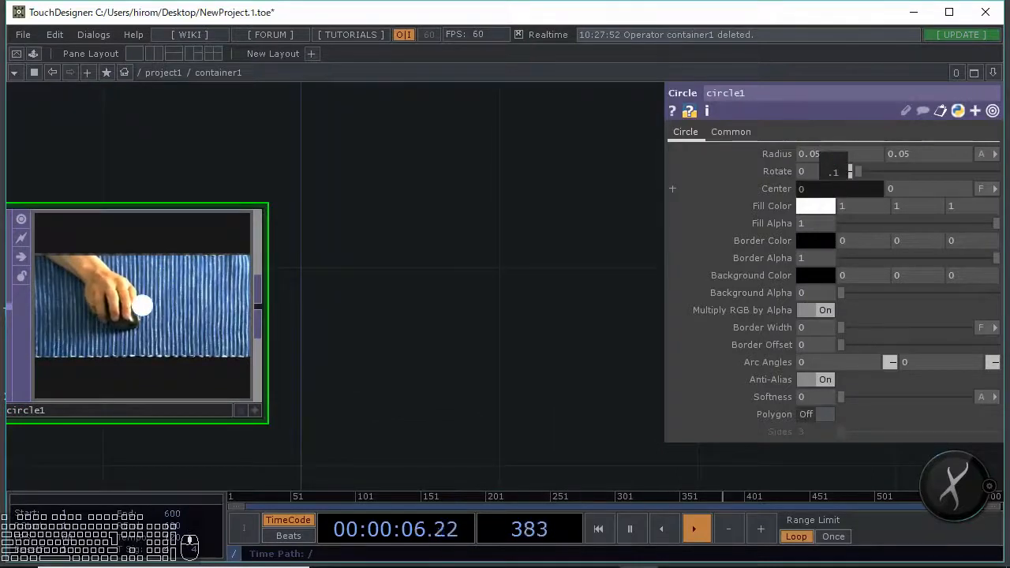
scroll(336, 314, down, 2)
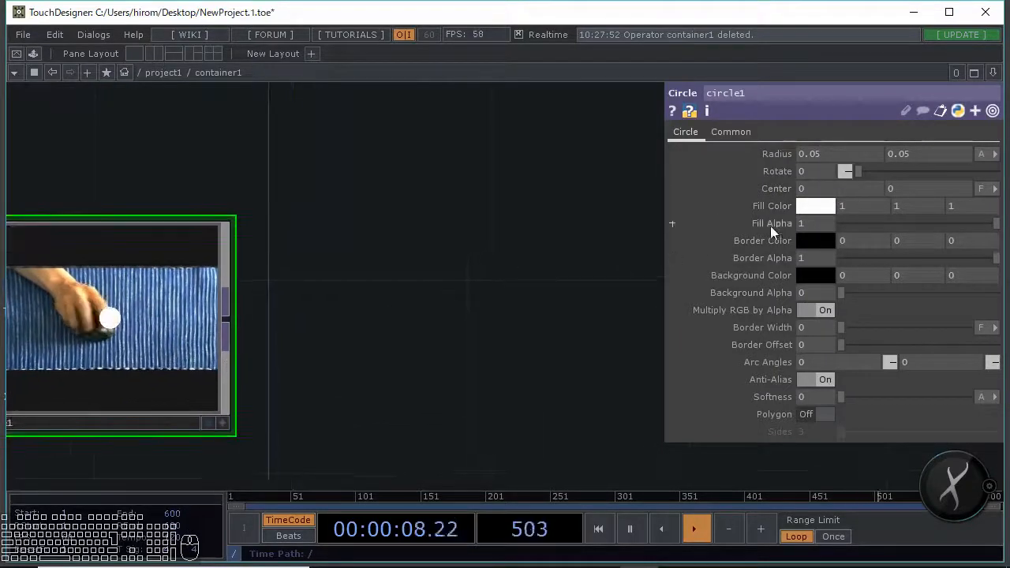
scroll(332, 315, down, 2)
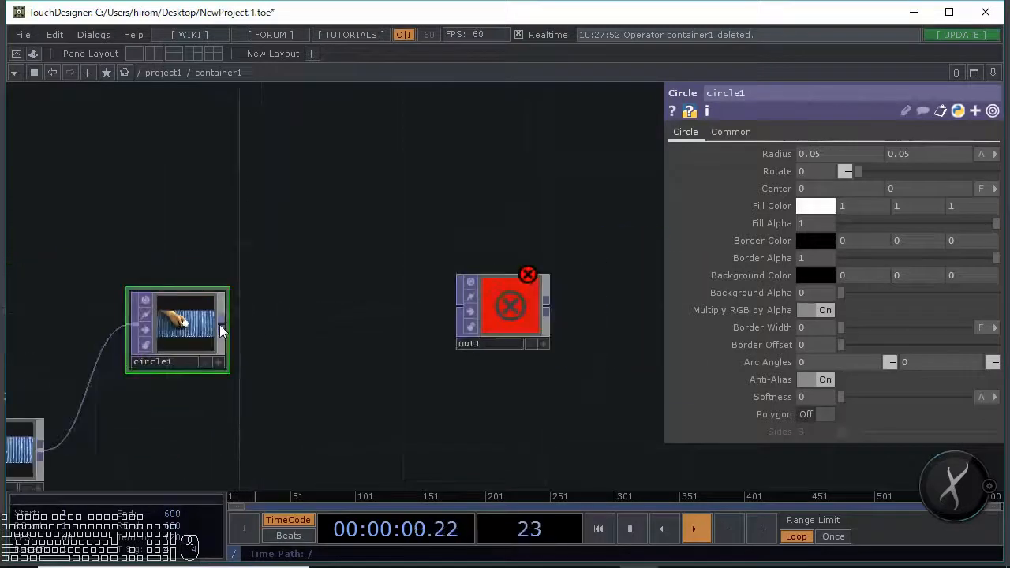
drag(222, 324, 462, 306)
Return to the project level, add a Null TOP to the right of the container, and wire the container's output into it
scroll(326, 363, down, 3)
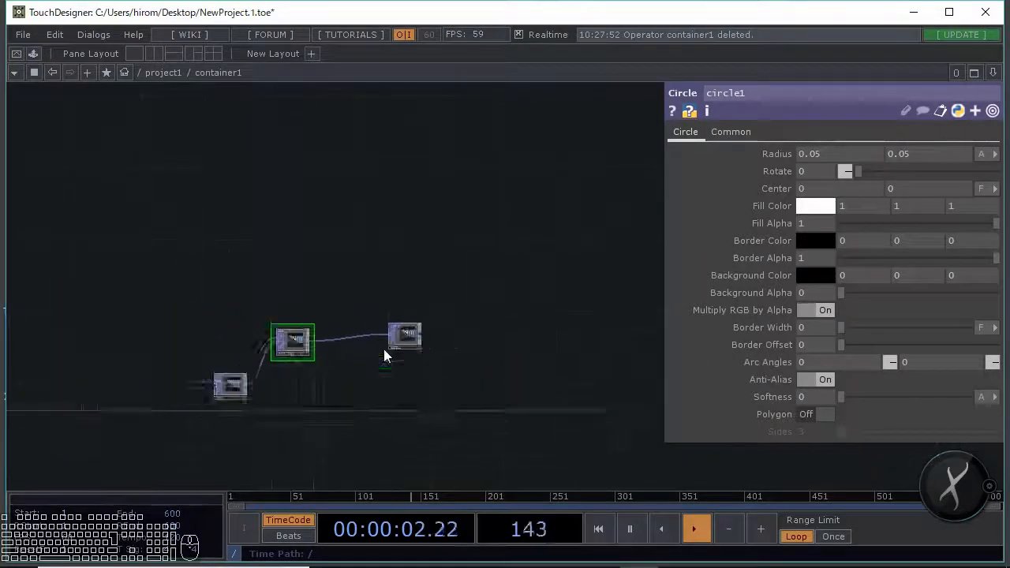
scroll(384, 349, down, 2)
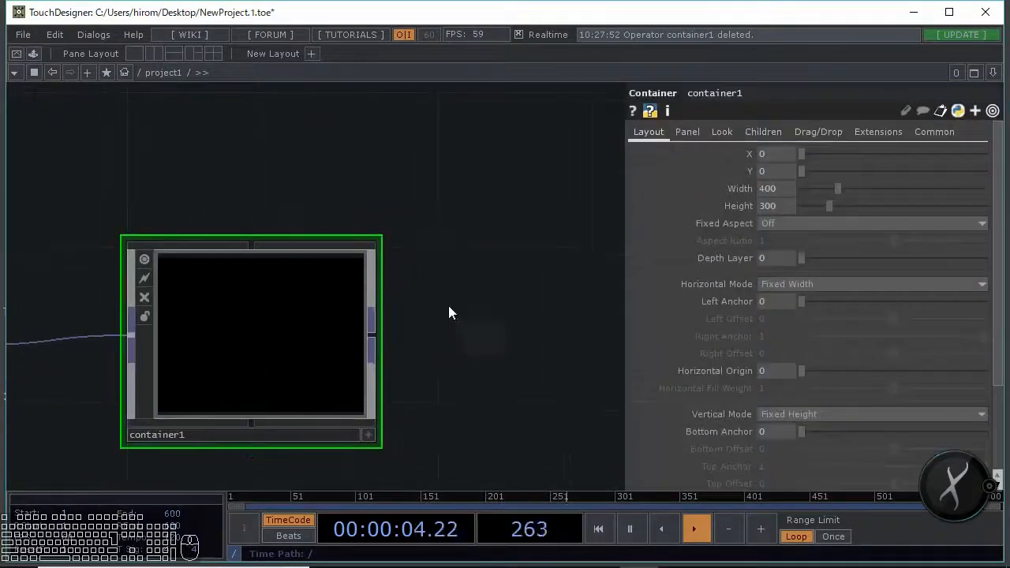
key(Tab)
click(416, 216)
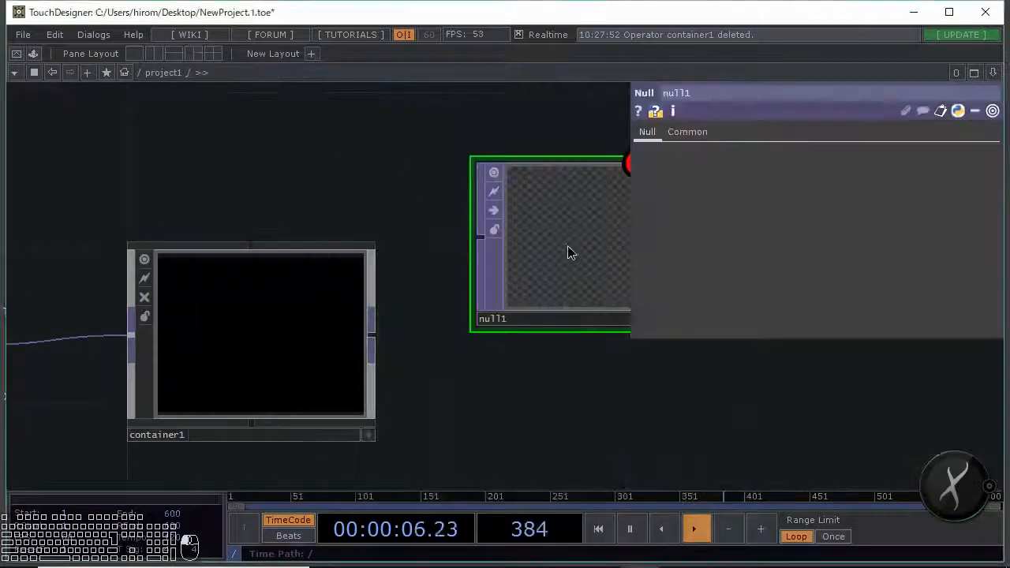
drag(376, 336, 476, 236)
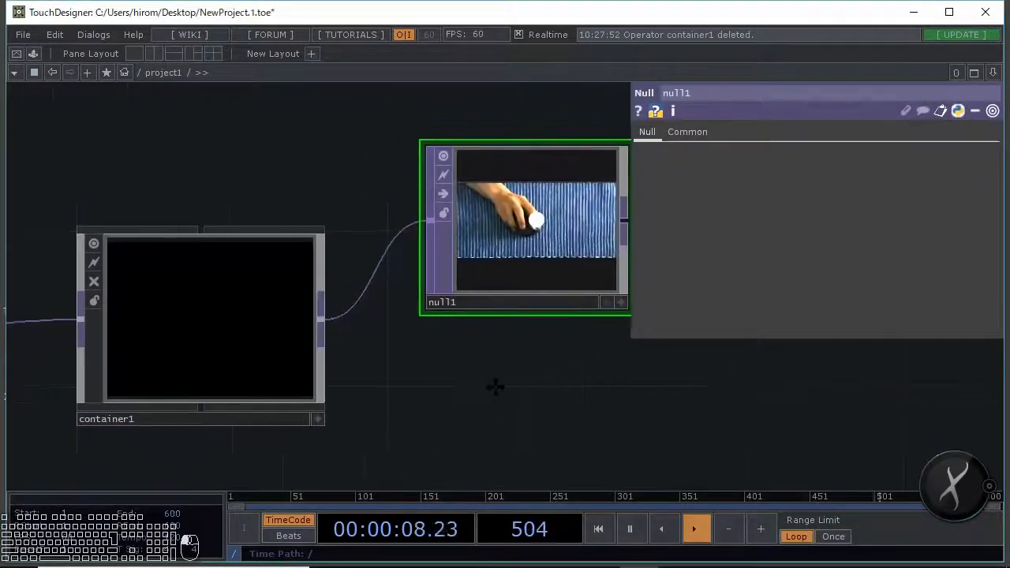
Set the container's Background TOP to ./out1, the Out TOP inside it
click(224, 318)
scroll(223, 318, up, 2)
key(u)
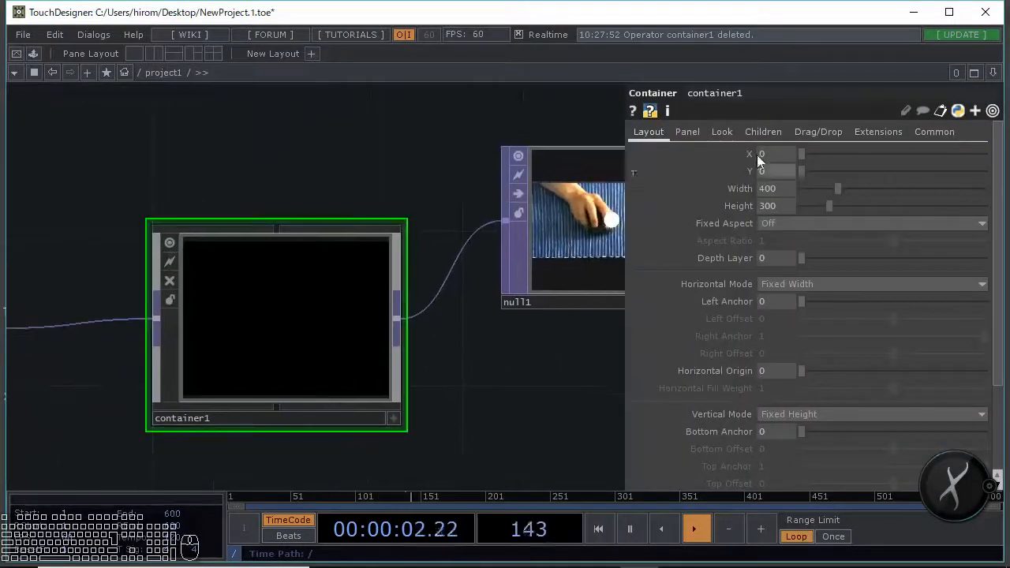
click(722, 131)
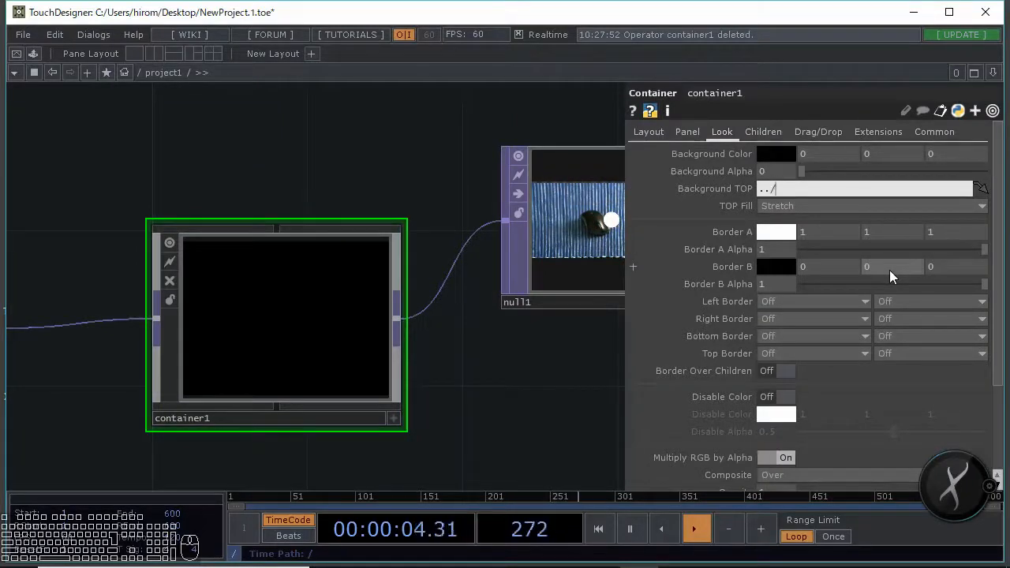
text(/ou1)
key(BackSpace)
text(t1)
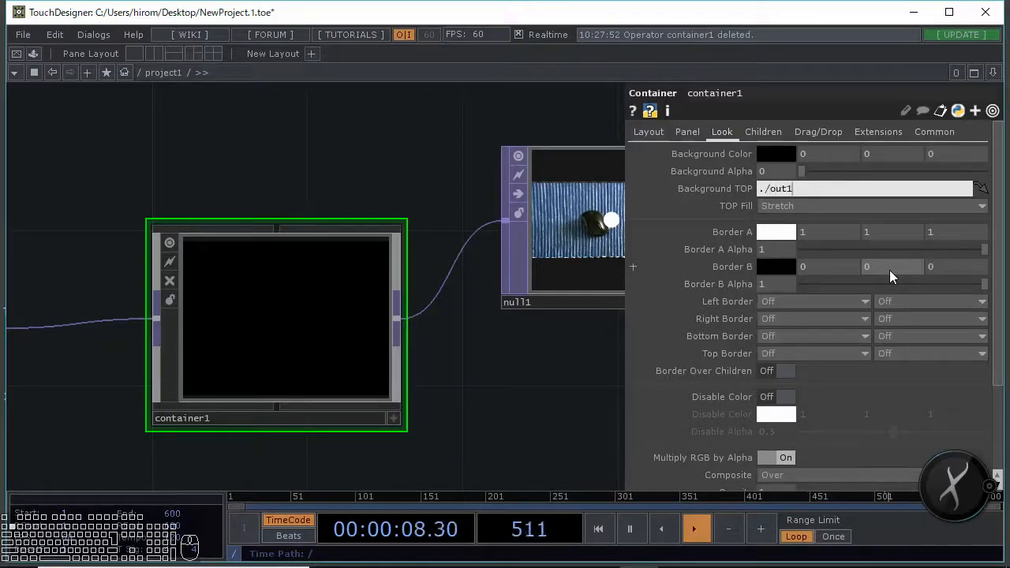
key(Return)
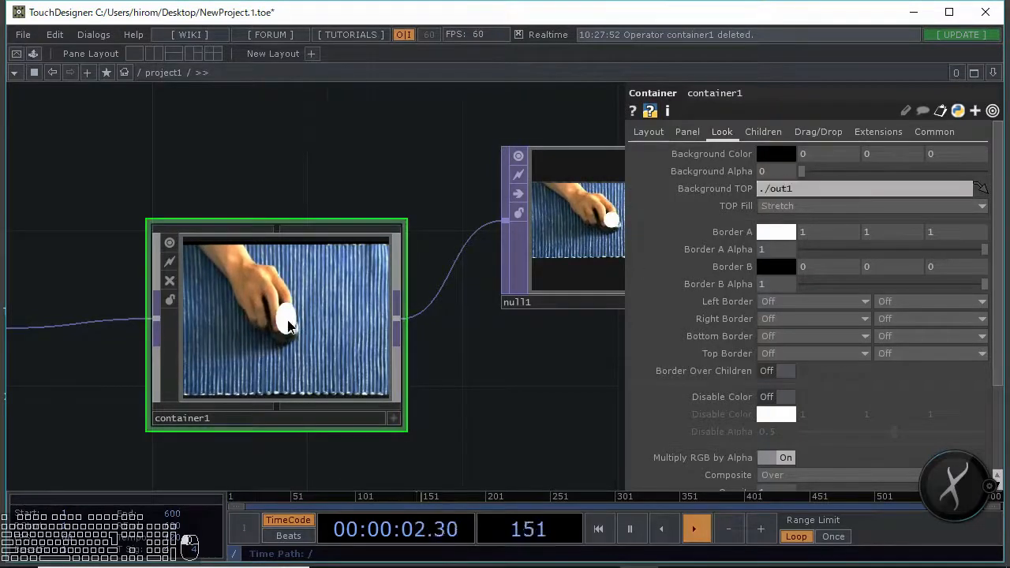
key(i)
scroll(278, 364, up, 3)
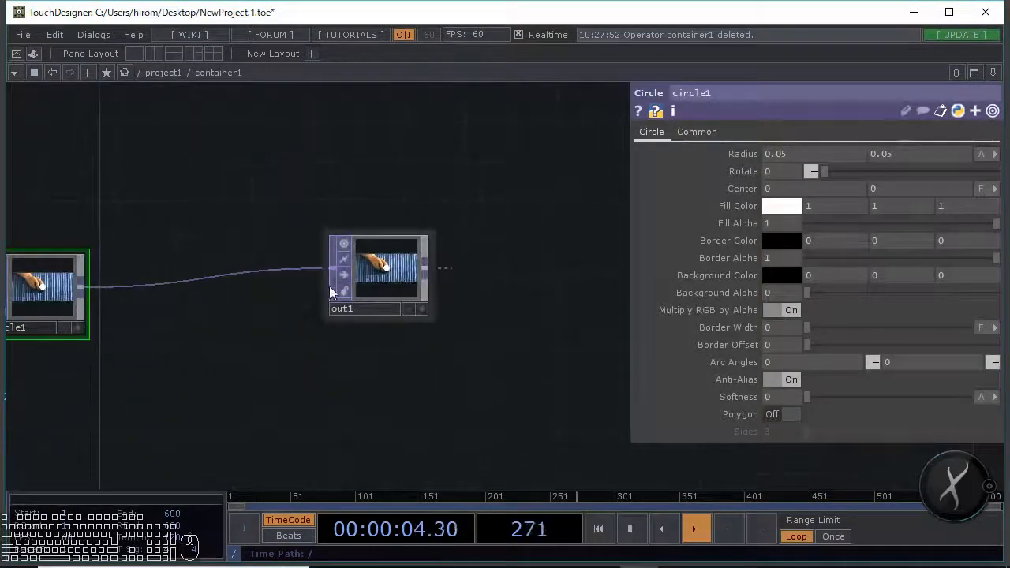
scroll(336, 363, down, 5)
key(u)
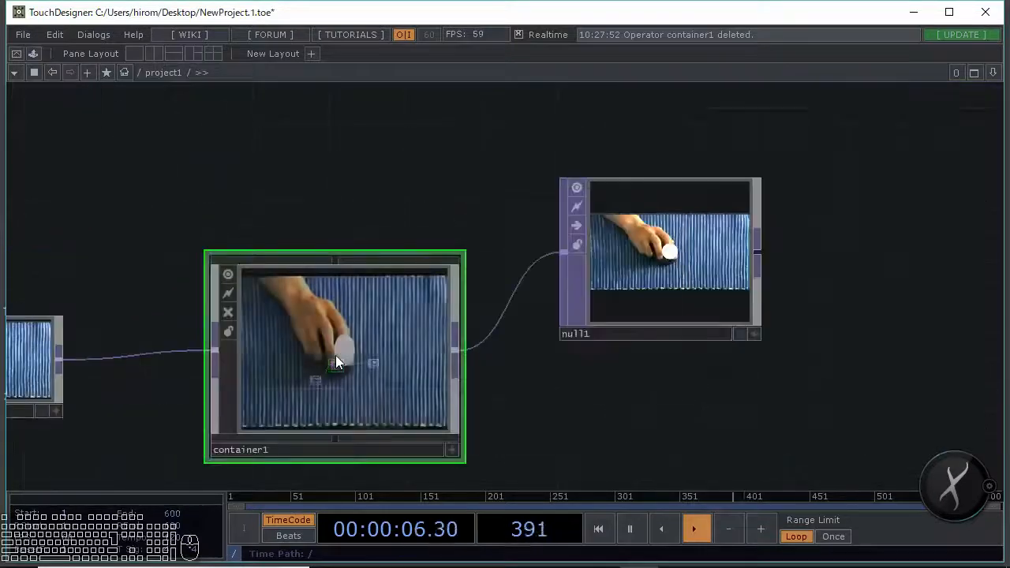
Expand the container's Width and Height layout parameters to show their expression fields
click(648, 134)
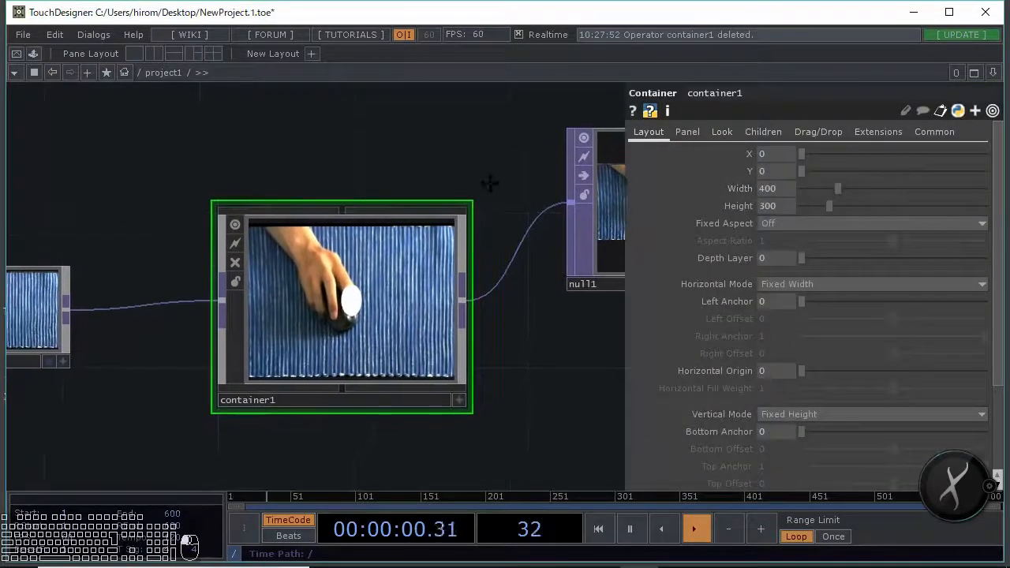
scroll(417, 289, up, 3)
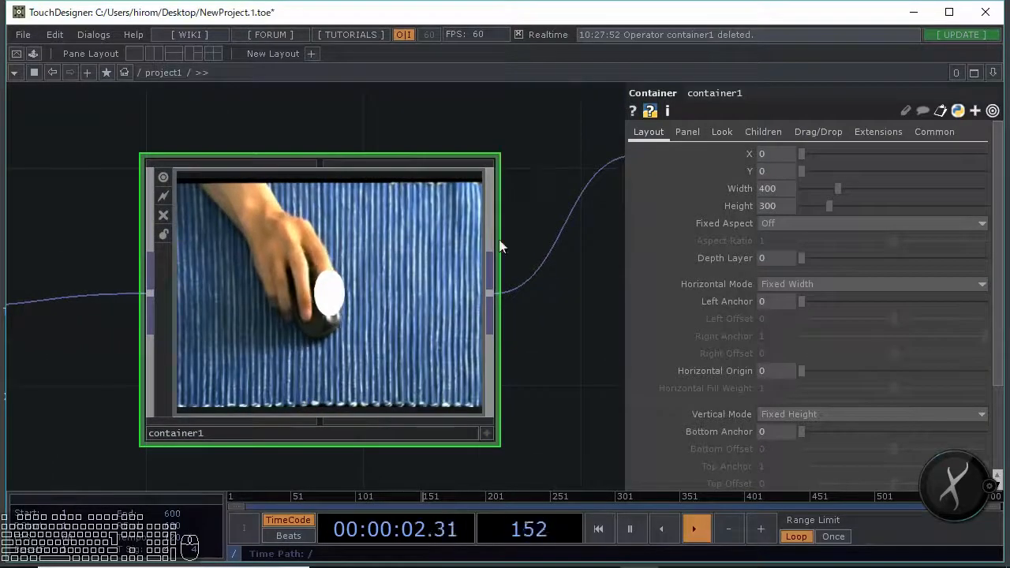
drag(505, 240, 540, 249)
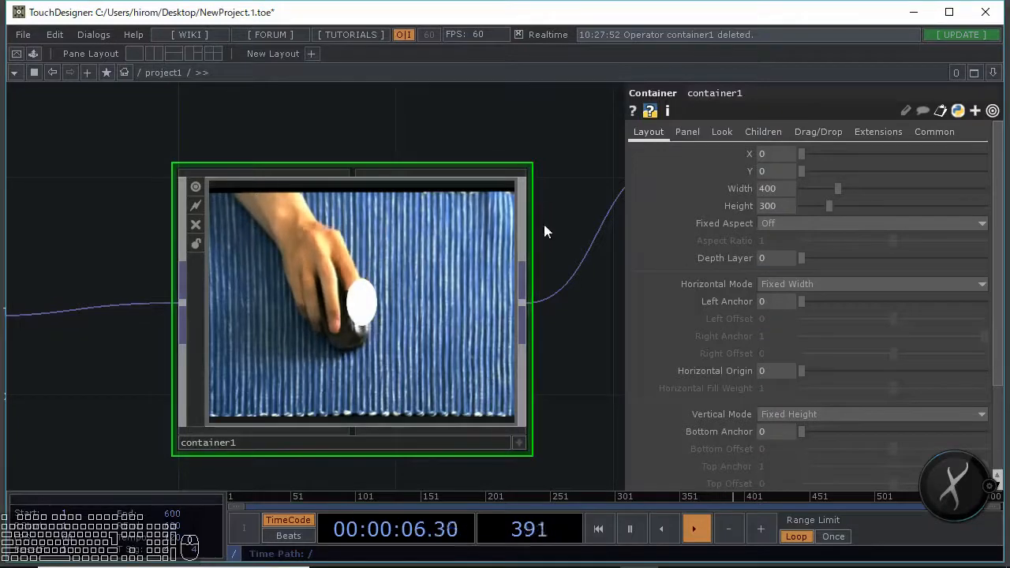
click(733, 190)
click(738, 223)
click(738, 206)
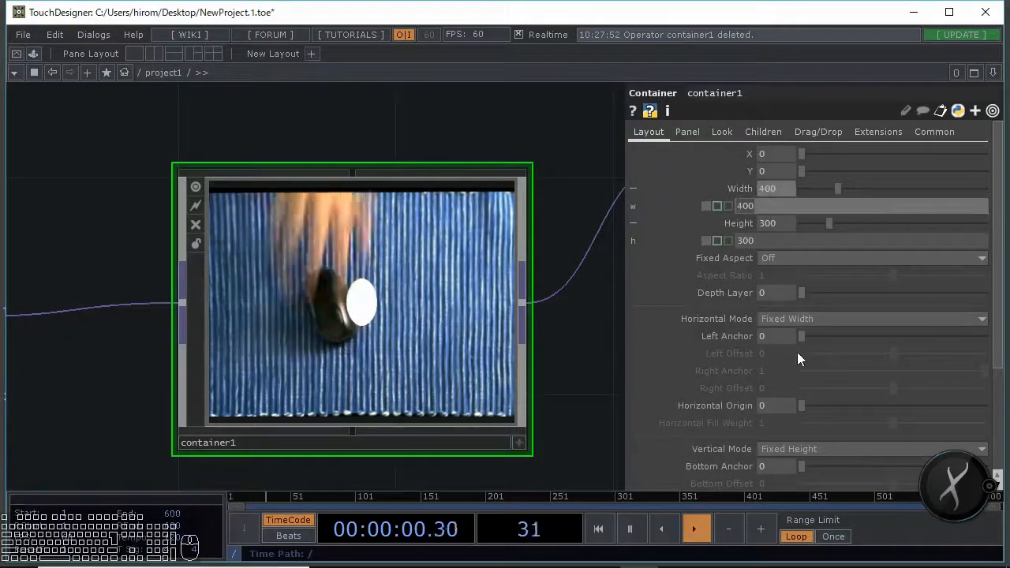
Set the container's width expression to op('./out1').width
text(op()
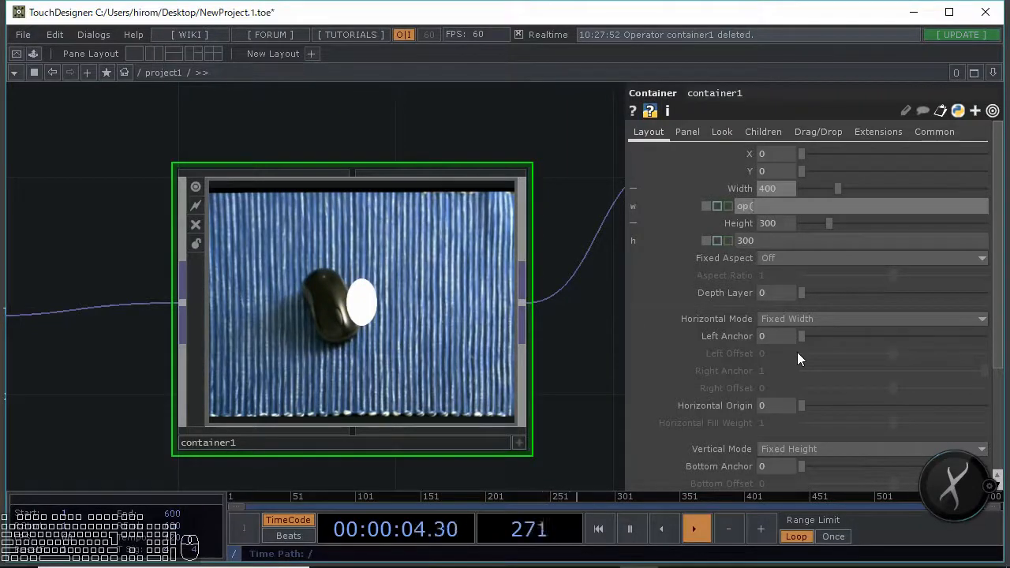
text(')
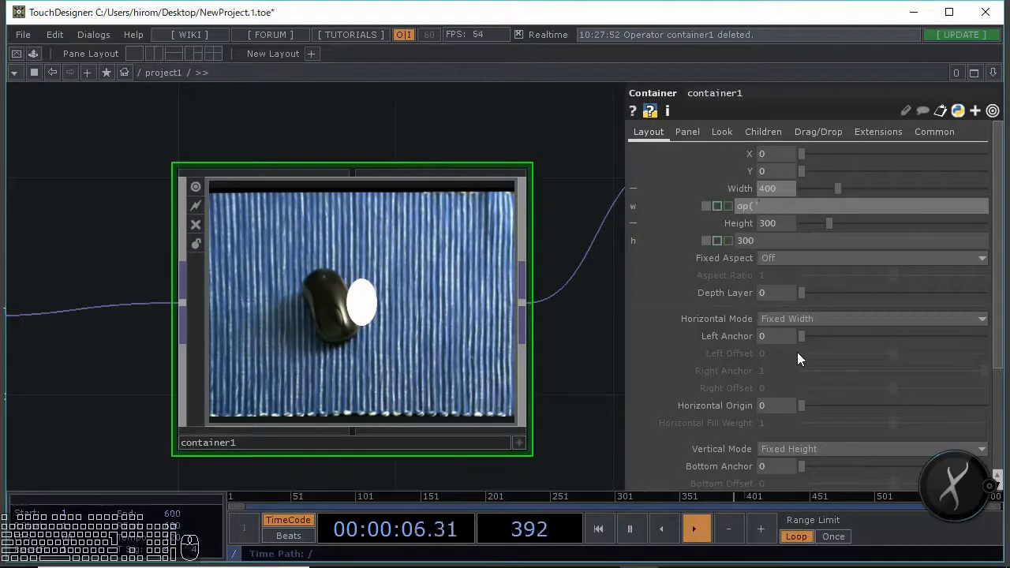
text(./out1)
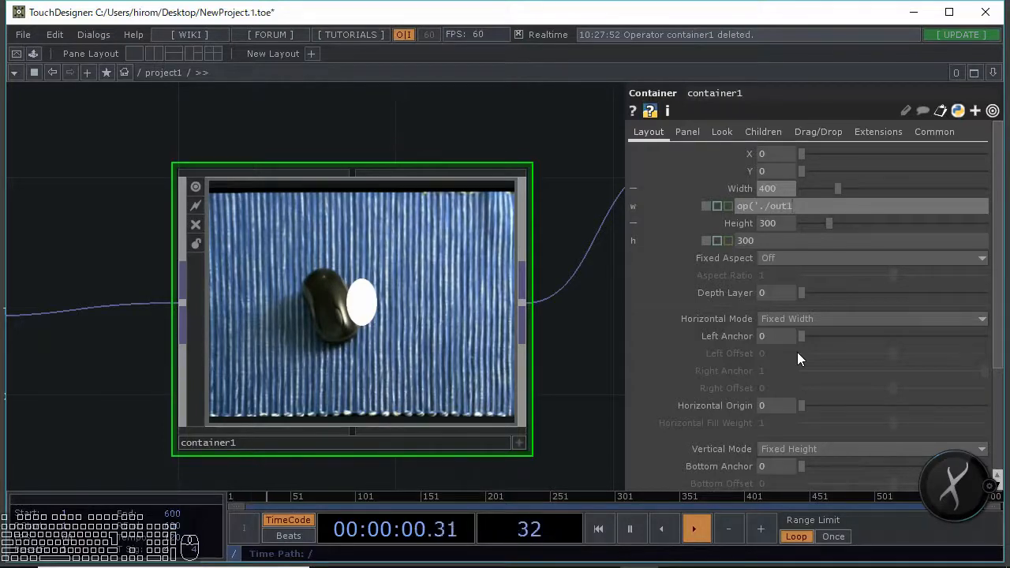
text('))
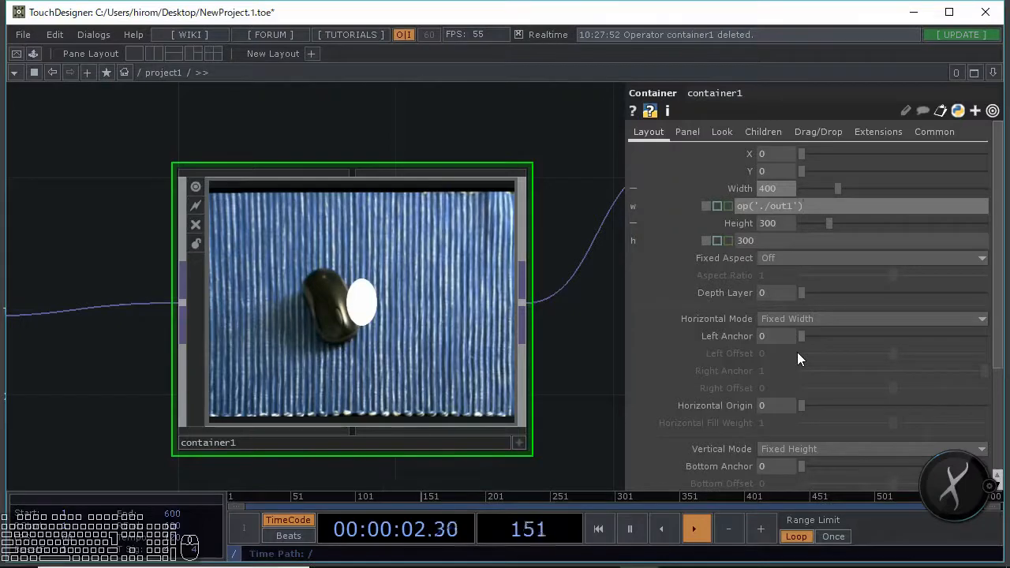
text(.widht)
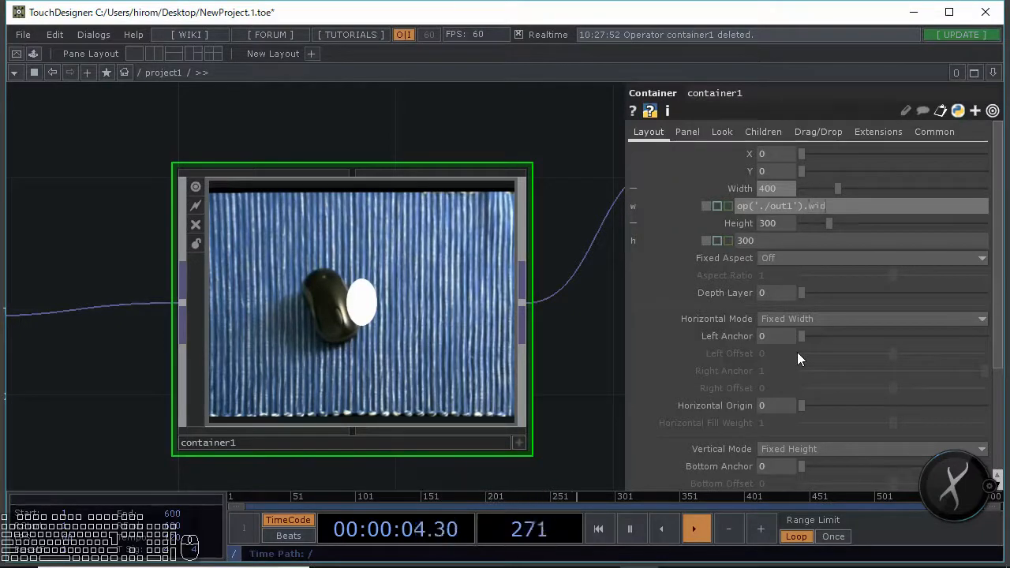
key(Return)
key(BackSpace)
key(BackSpace)
text(th)
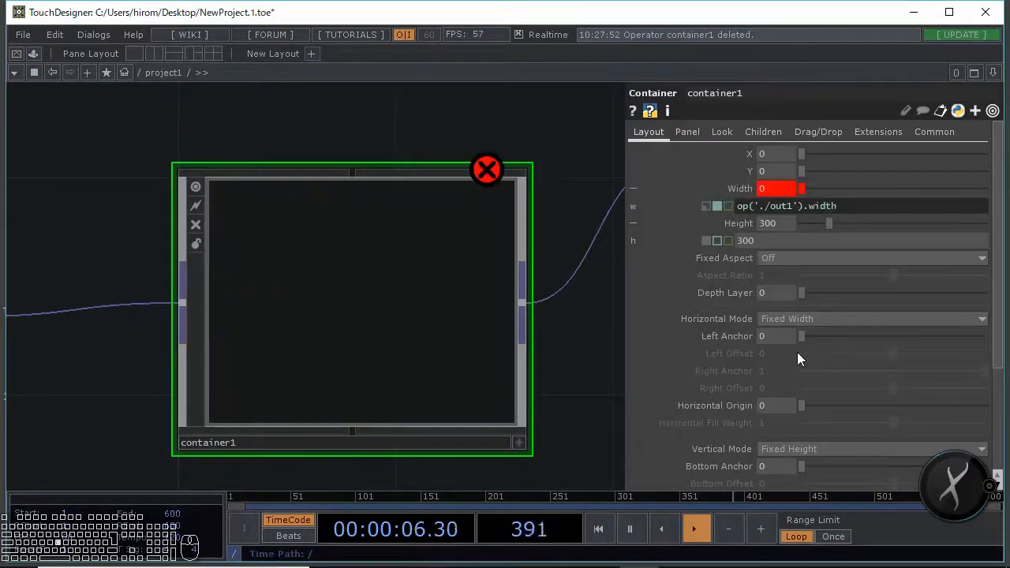
key(Return)
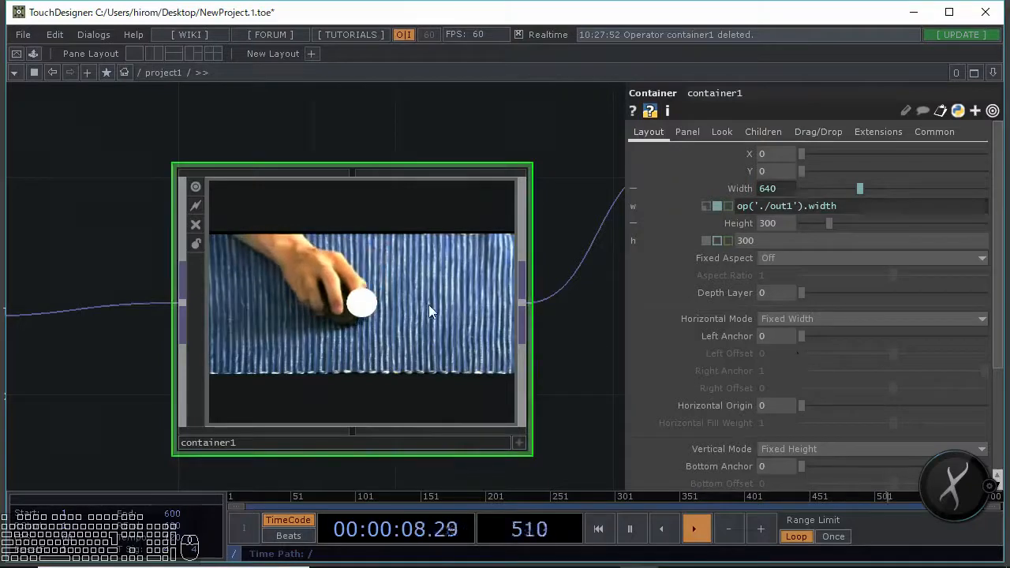
scroll(409, 339, up, 3)
scroll(352, 307, up, 4)
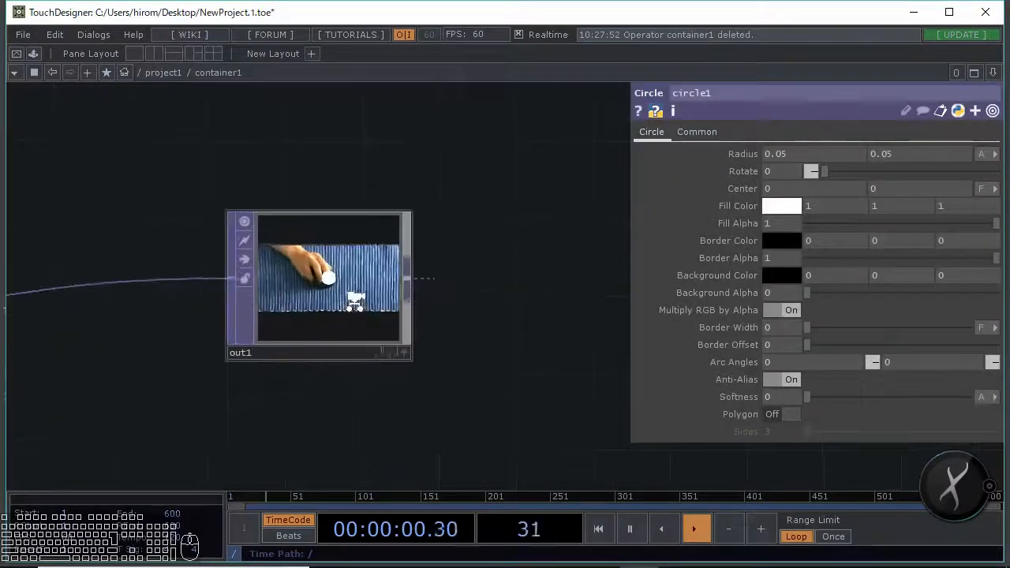
scroll(383, 355, down, 5)
scroll(383, 354, up, 3)
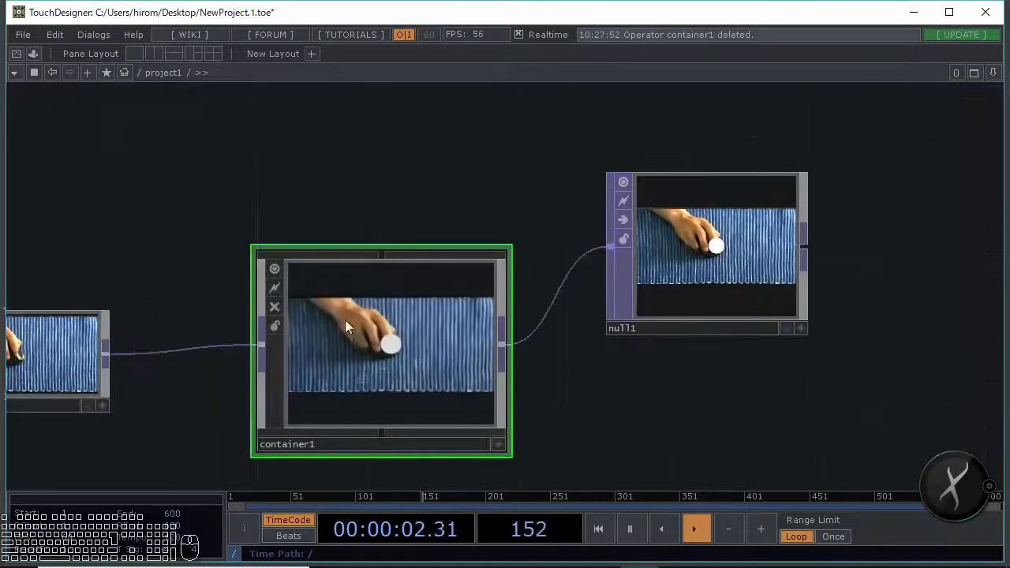
drag(526, 287, 517, 248)
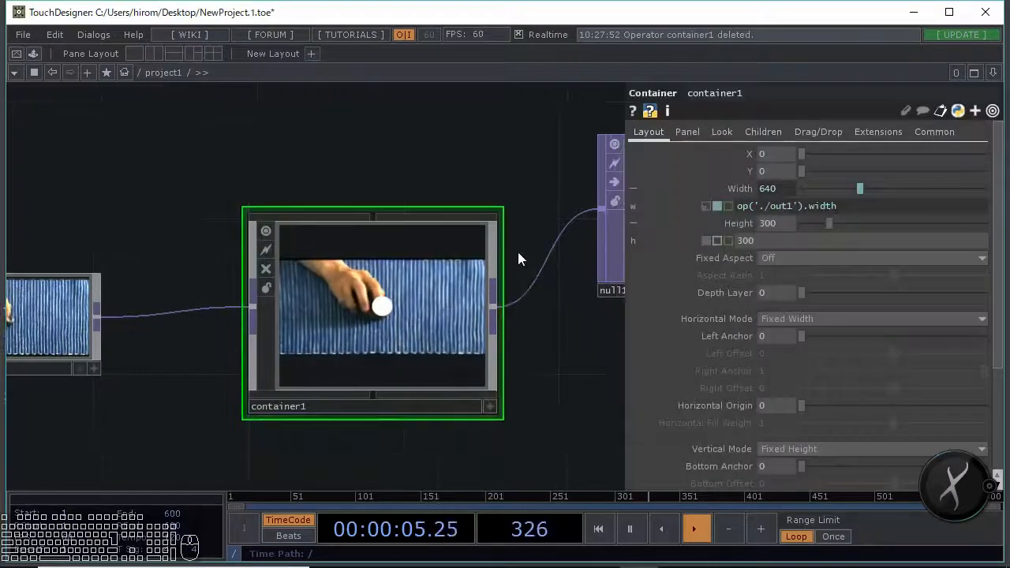
Copy the container's width expression into its height expression and change it to op('./out1').height
click(787, 208)
key(ctrl+c)
click(793, 240)
key(ctrl+v)
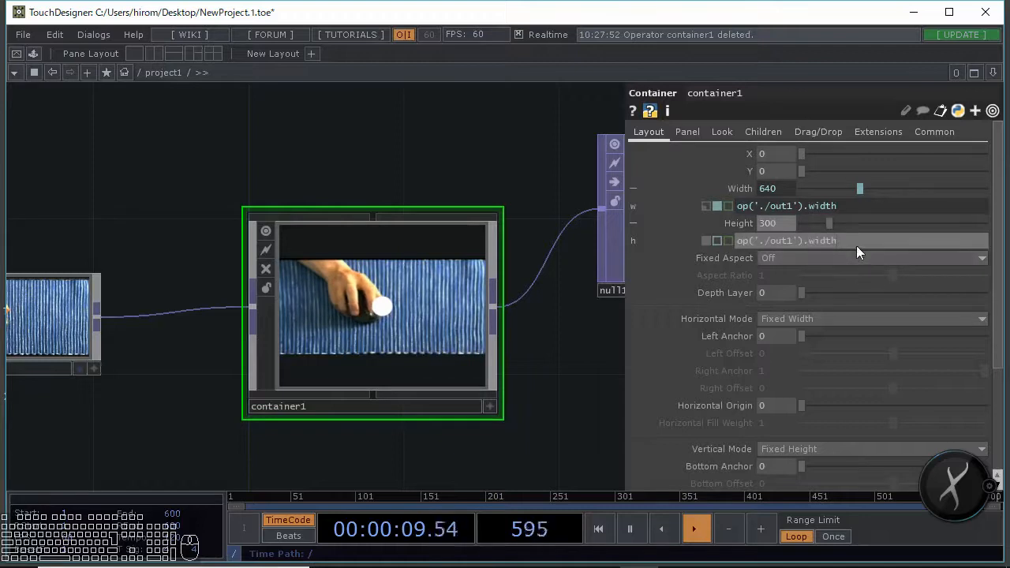
key(BackSpace)
key(BackSpace)
key(BackSpace)
key(BackSpace)
key(BackSpace)
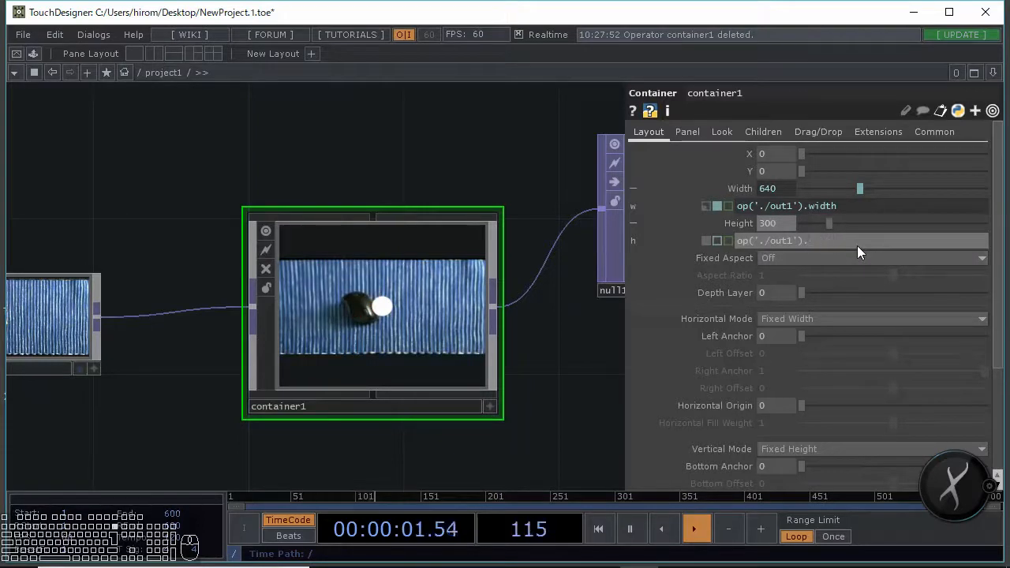
text(heig)
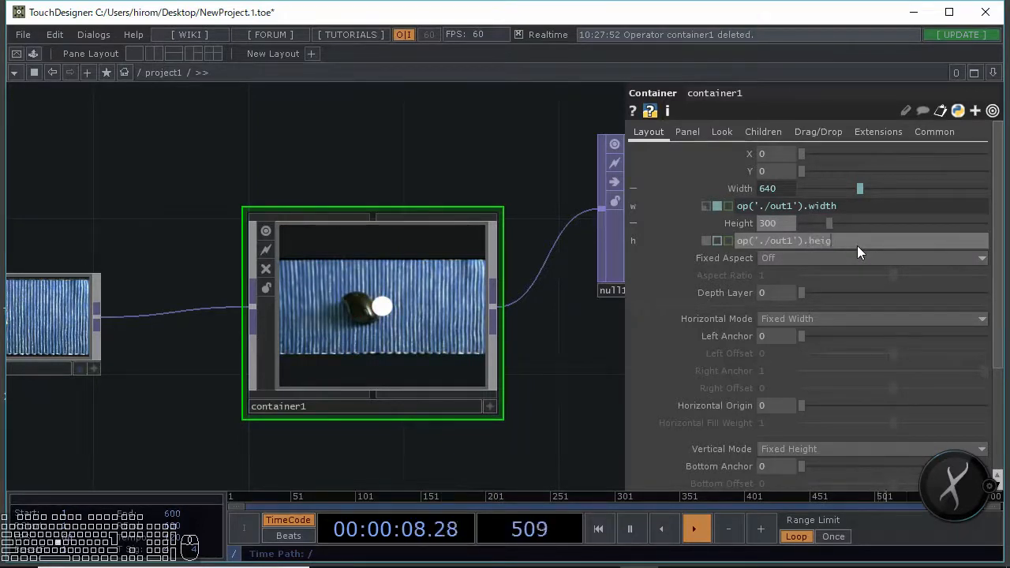
text(ht)
key(Return)
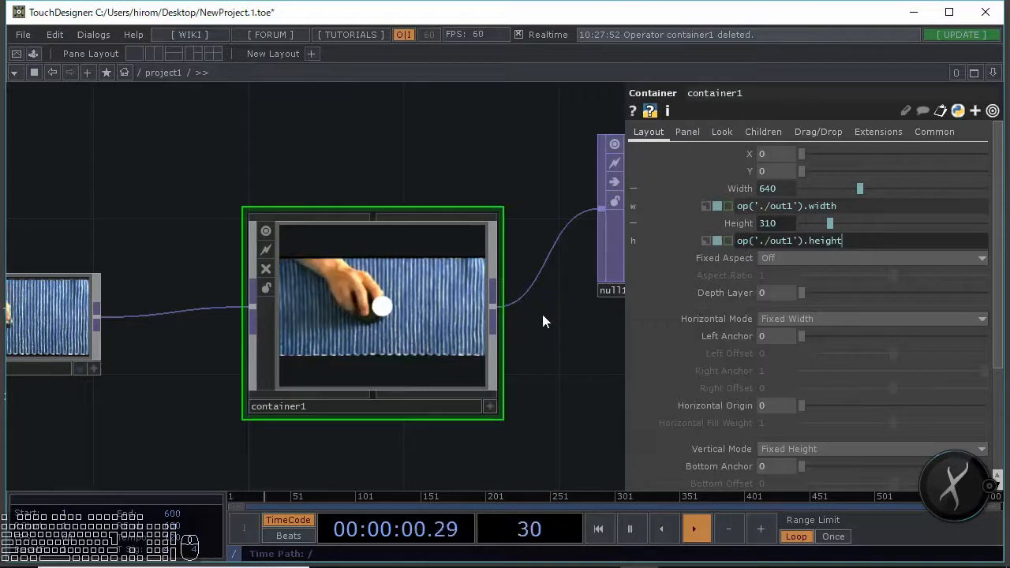
Enter the container, add a Difference TOP to the right of in1, and wire in1 into its first input
drag(498, 214, 391, 217)
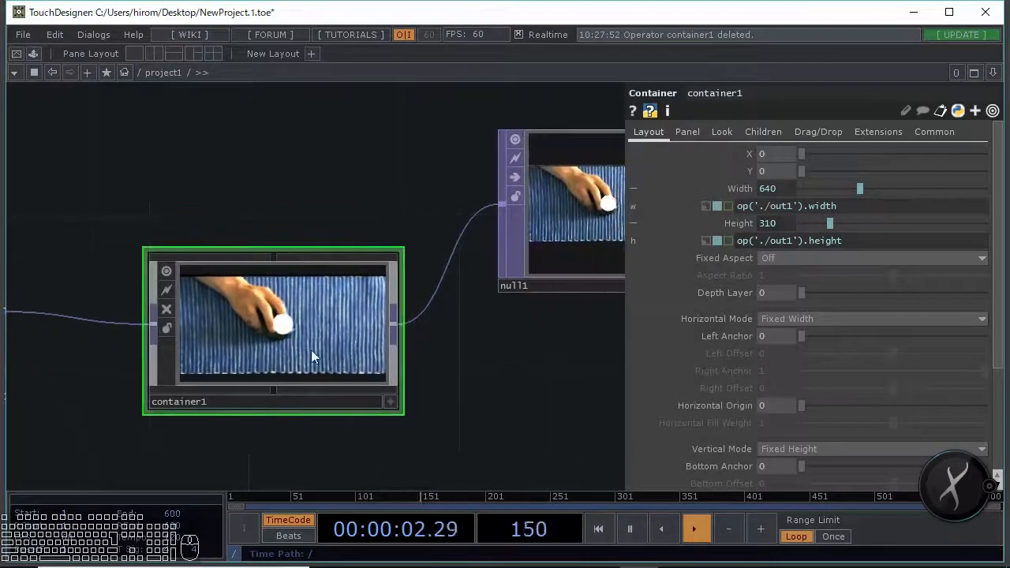
drag(264, 356, 267, 290)
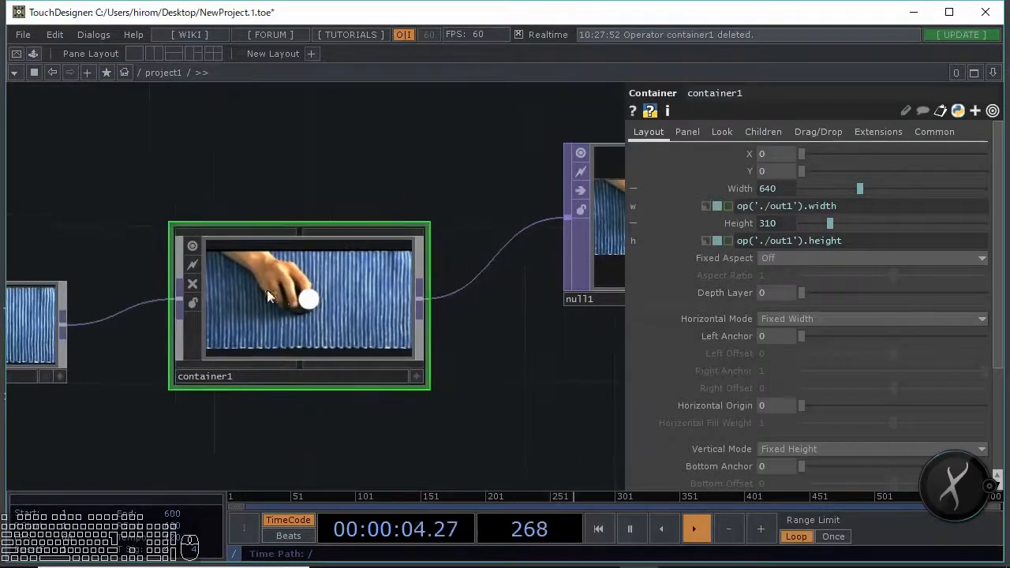
key(i)
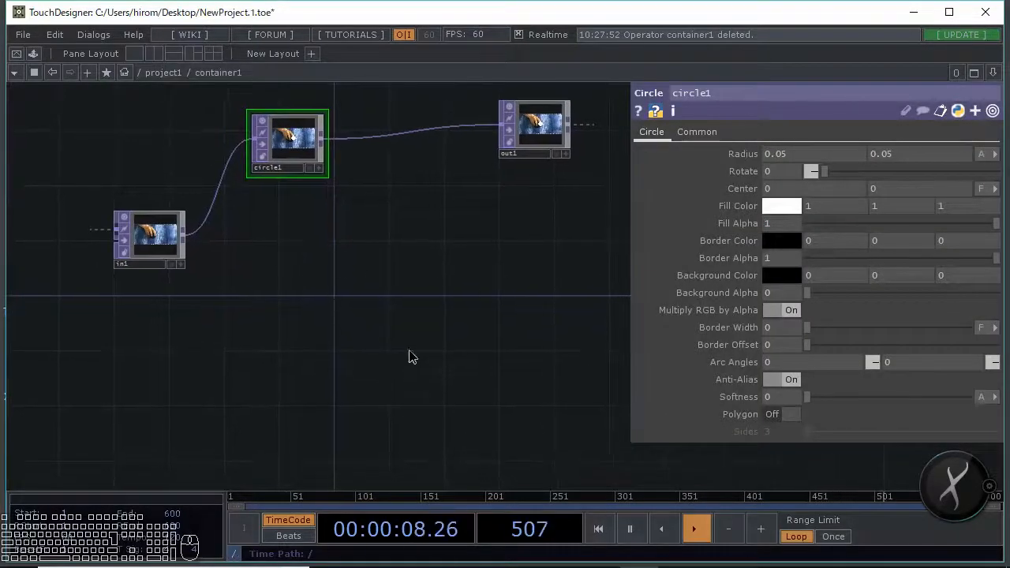
drag(410, 355, 286, 326)
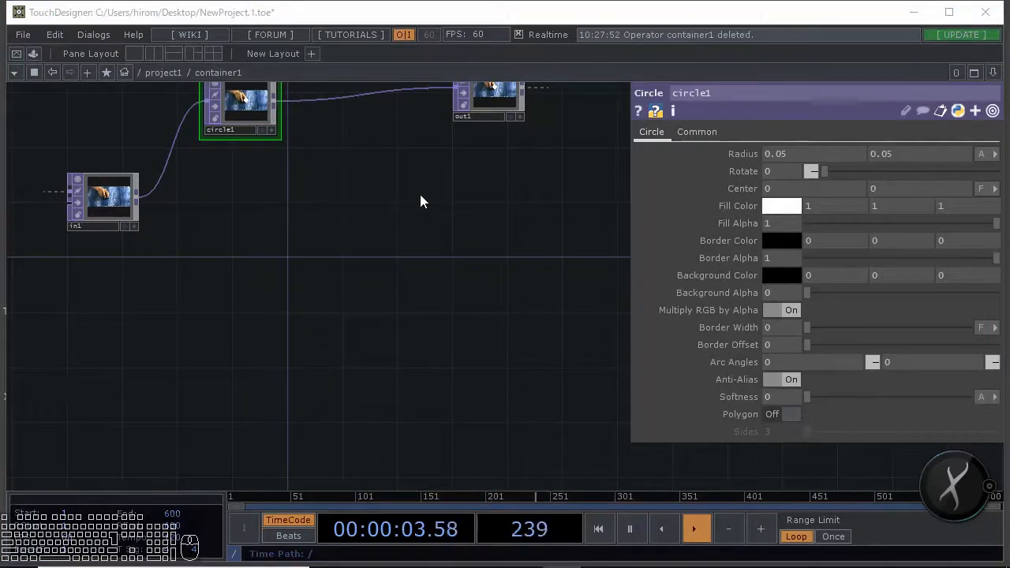
key(Tab)
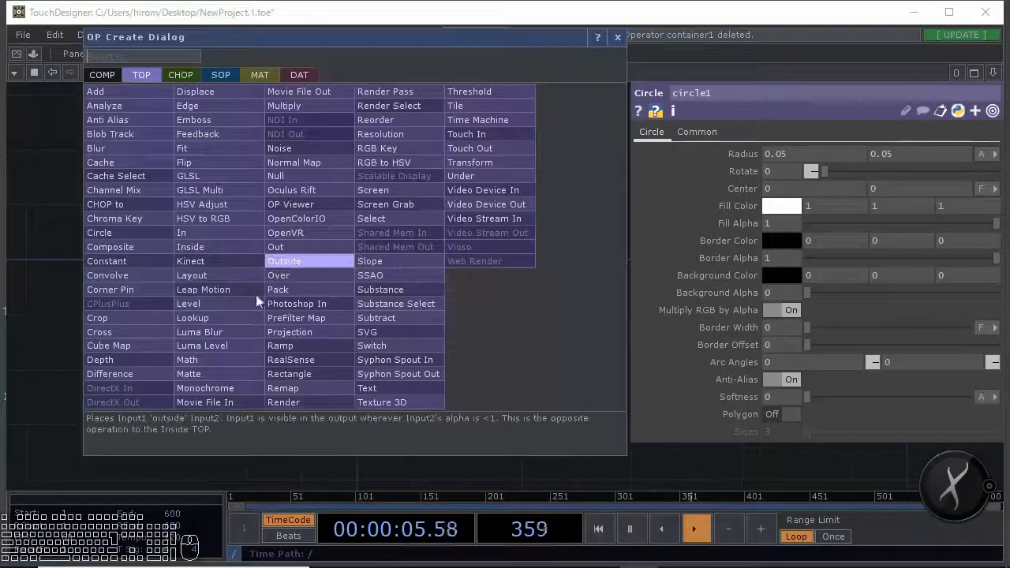
click(149, 372)
click(385, 223)
scroll(237, 260, up, 3)
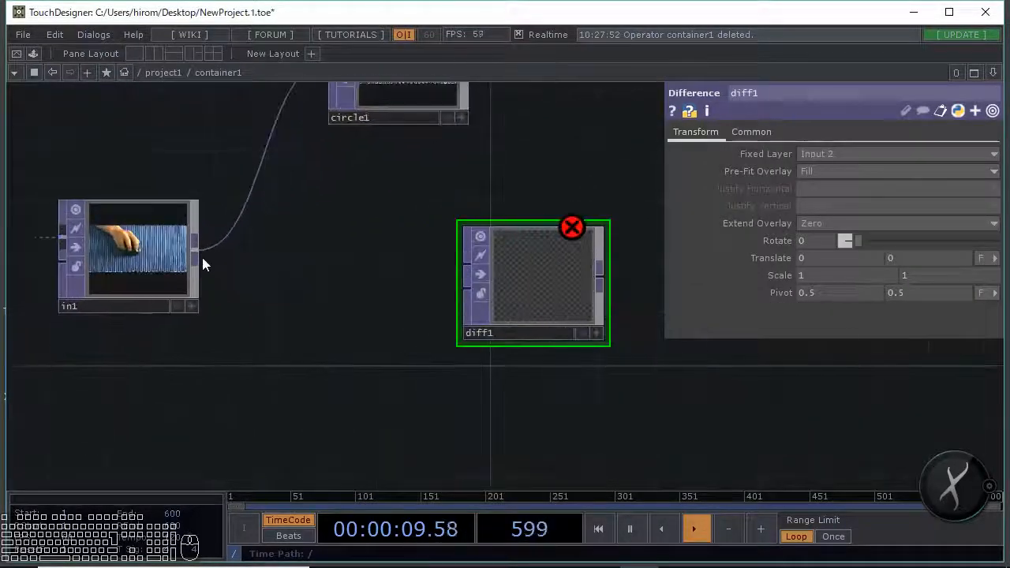
drag(201, 254, 465, 260)
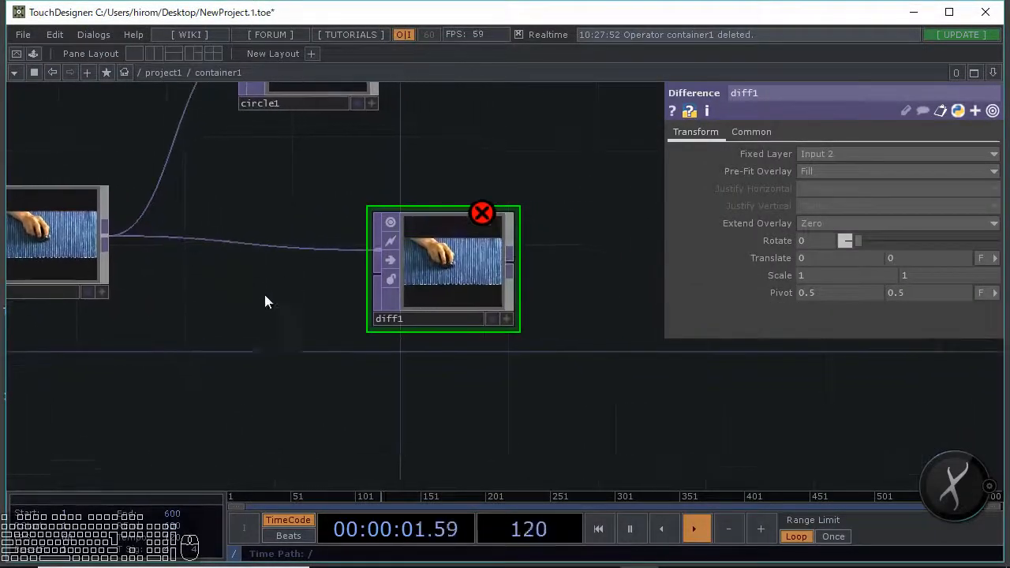
click(226, 300)
key(ctrl+z)
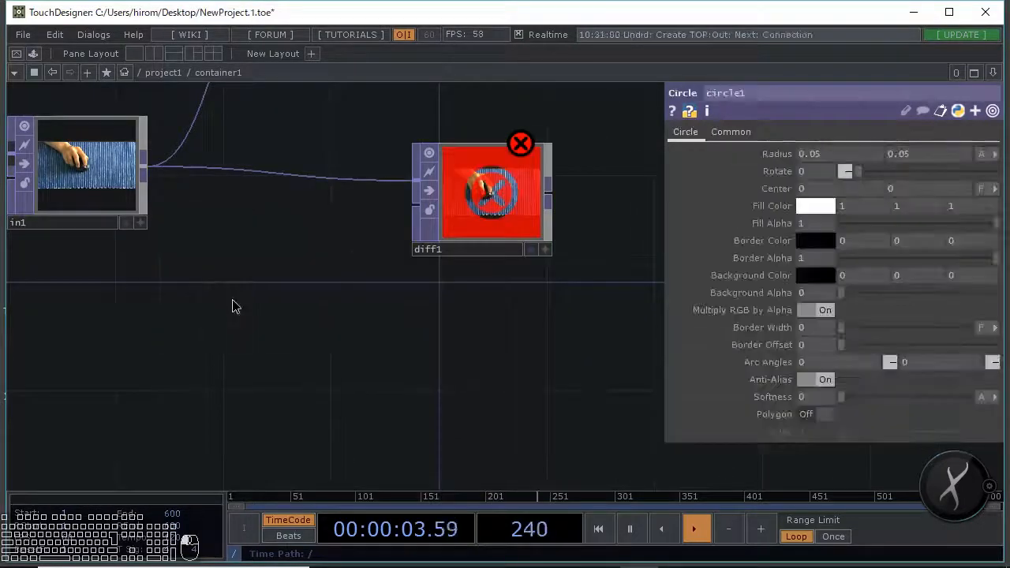
Add a Cache TOP below in1, wire in1 into it, and connect its output to the Difference TOP's second input
key(Tab)
click(57, 218)
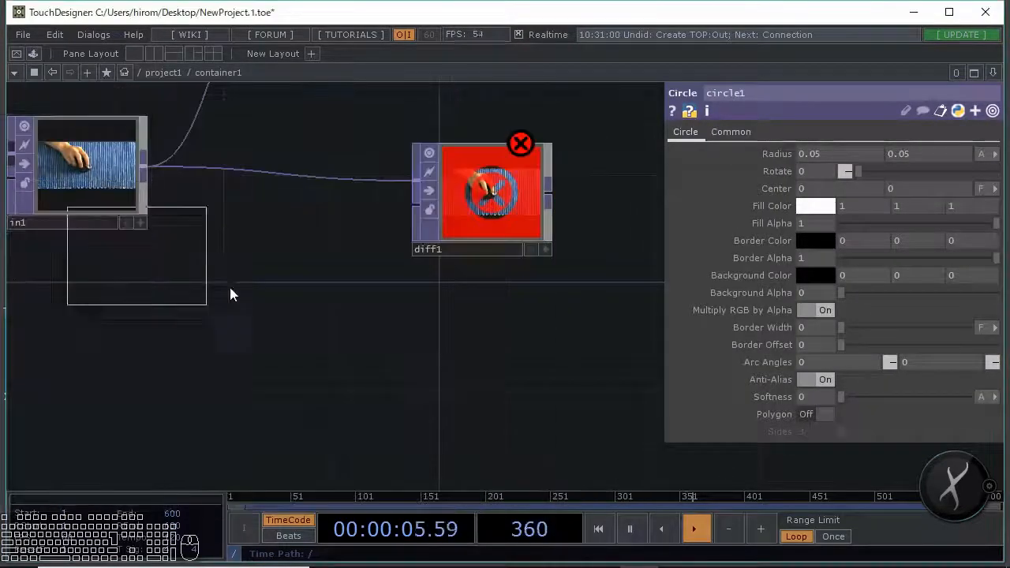
click(263, 332)
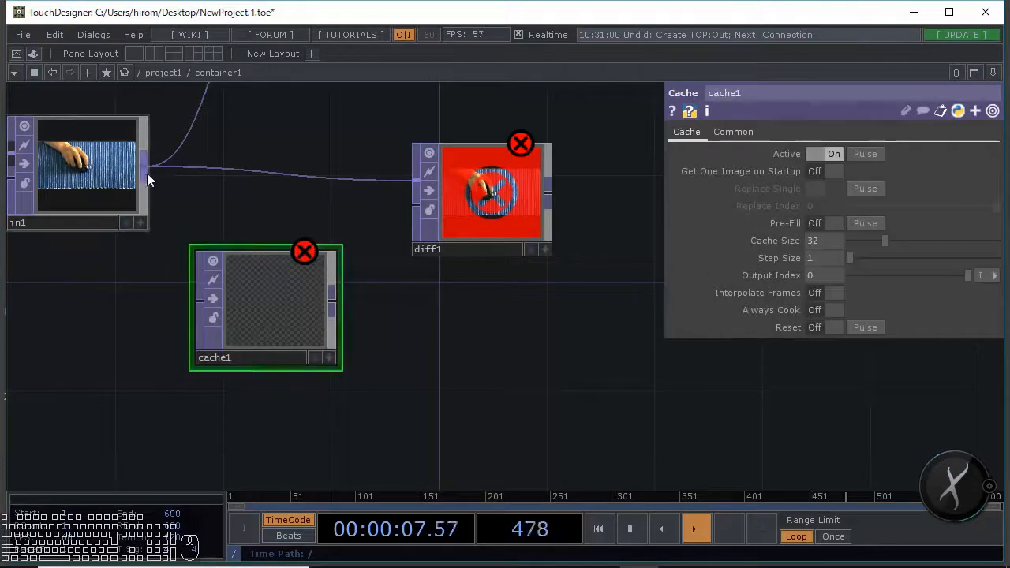
drag(147, 172, 195, 300)
drag(351, 309, 379, 221)
Set the Cache TOP's Output Index to -1
scroll(322, 248, up, 2)
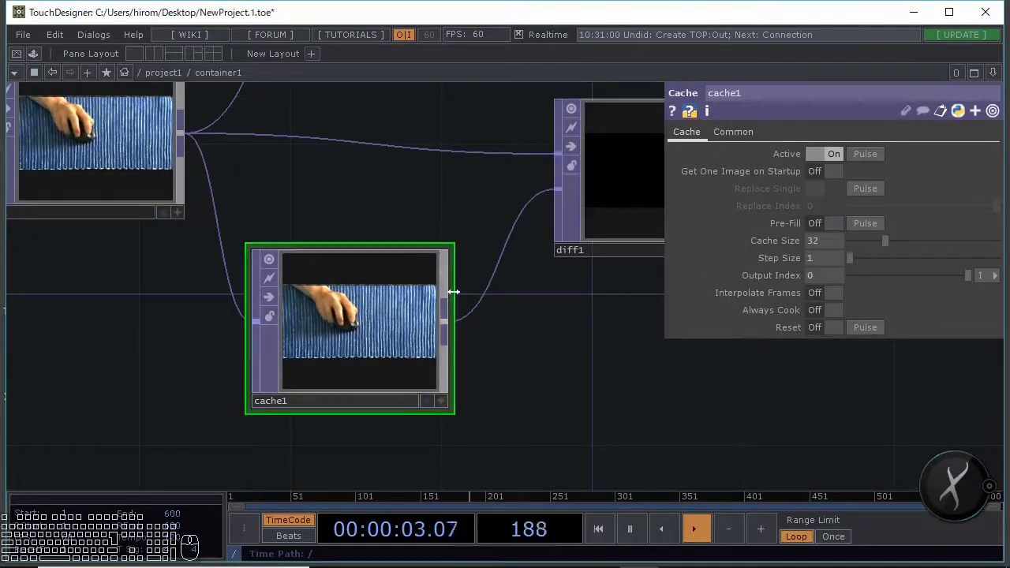
drag(533, 374, 558, 375)
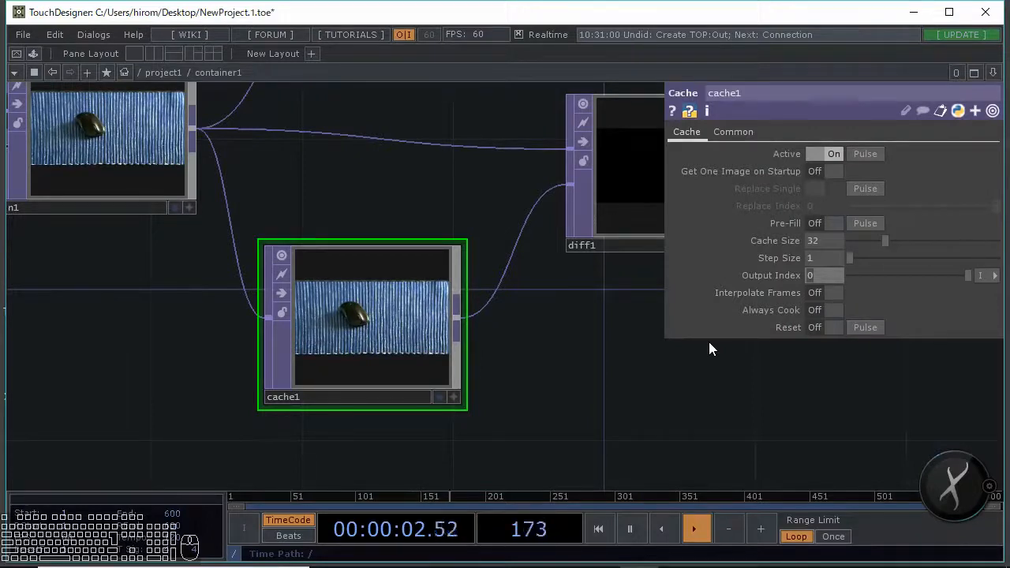
text(-1)
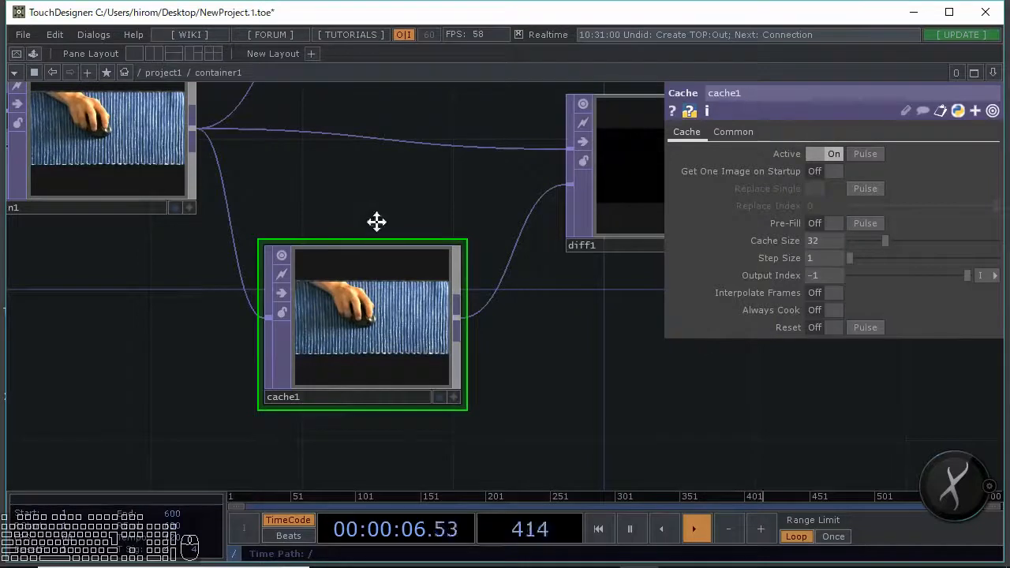
Duplicate the Cache and Difference TOP pair twice, placing both copies below the original
drag(322, 208, 342, 227)
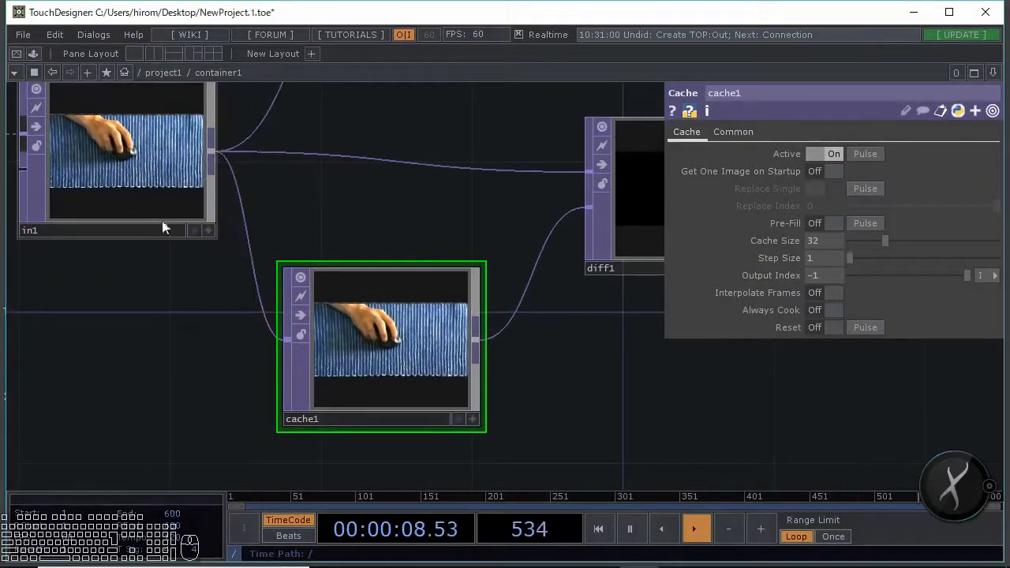
scroll(379, 229, right, 5)
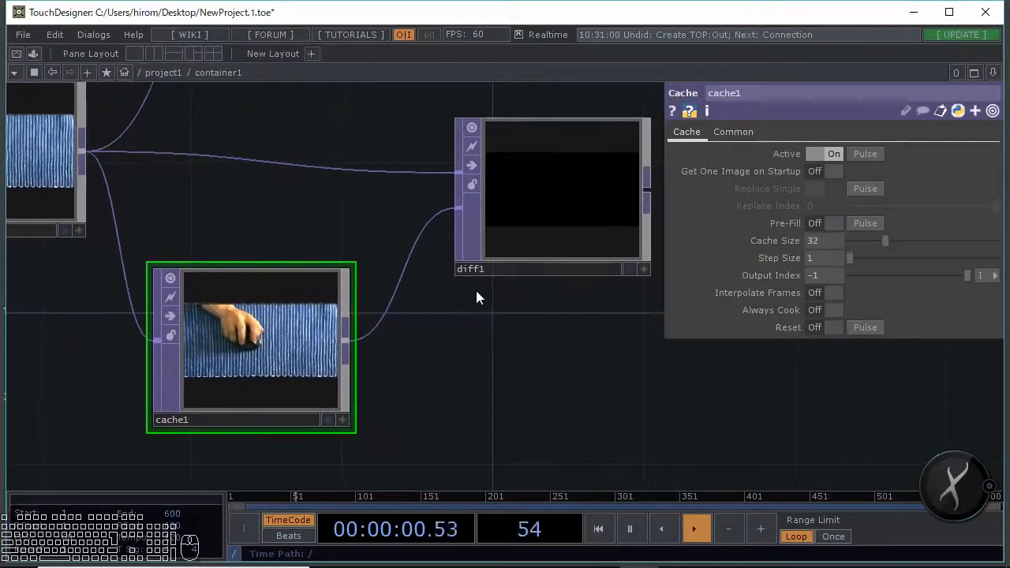
scroll(427, 175, right, 2)
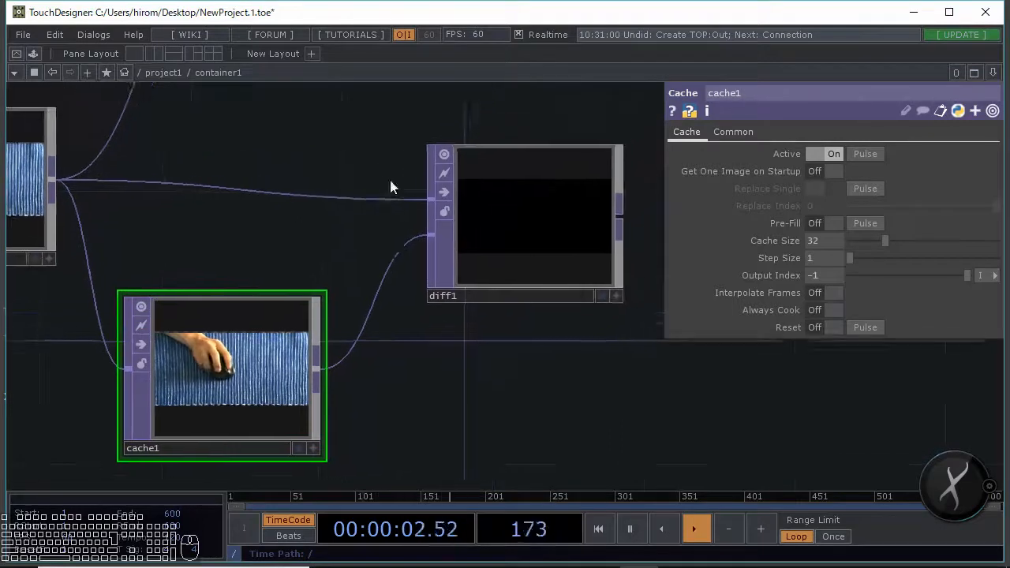
scroll(416, 281, left, 4)
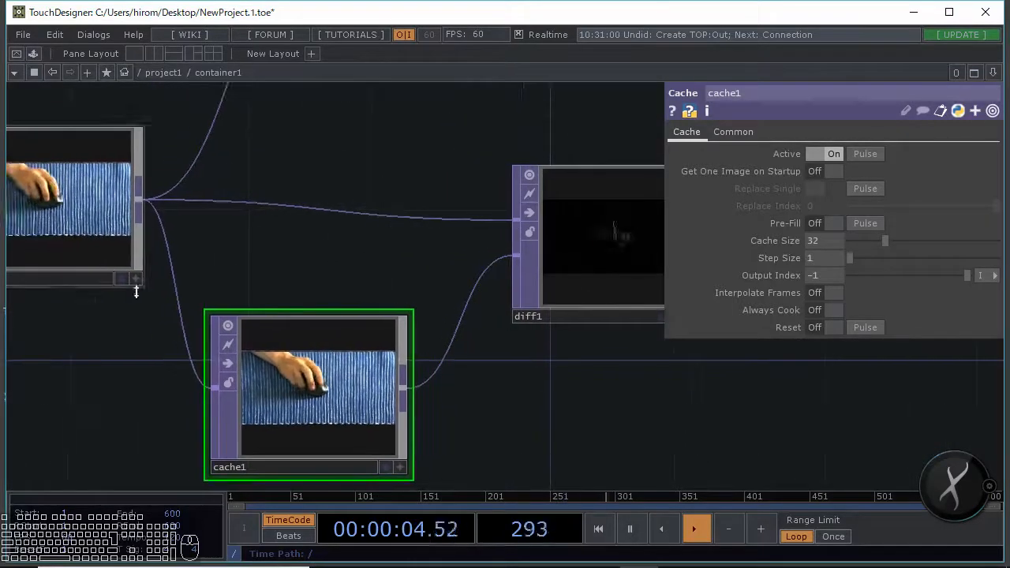
scroll(426, 274, up, 5)
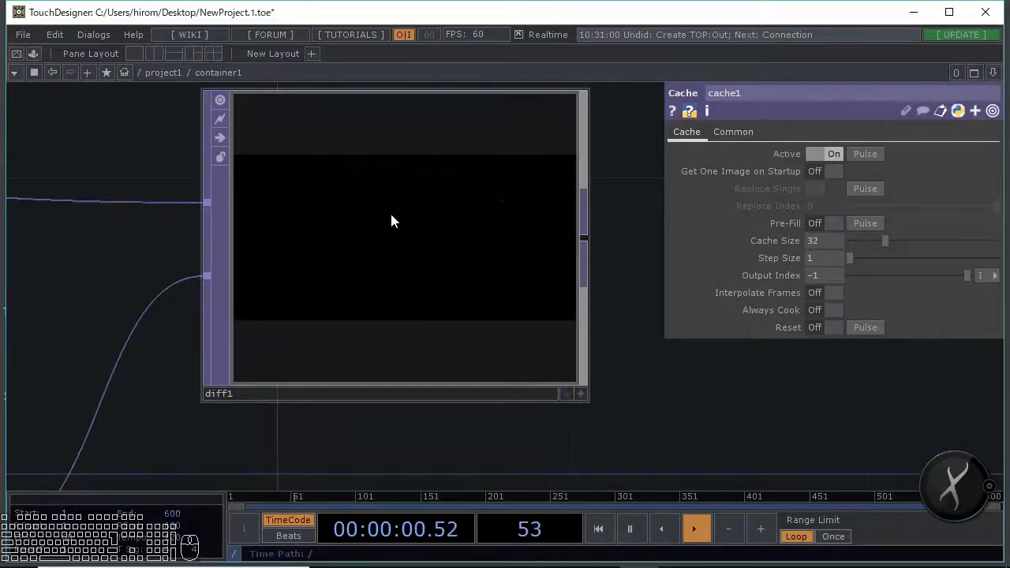
scroll(331, 205, down, 5)
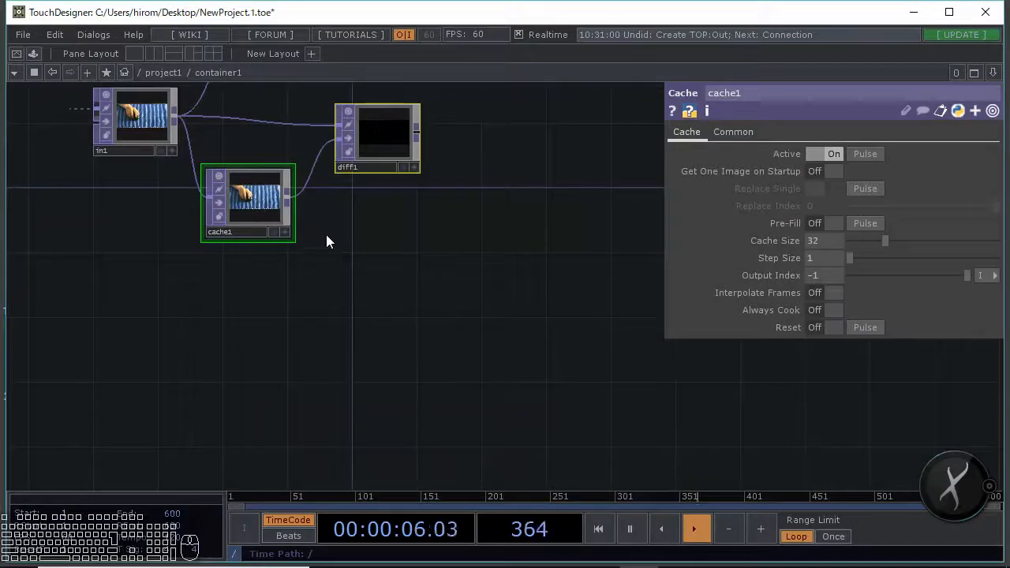
key(ctrl+c)
key(ctrl+v)
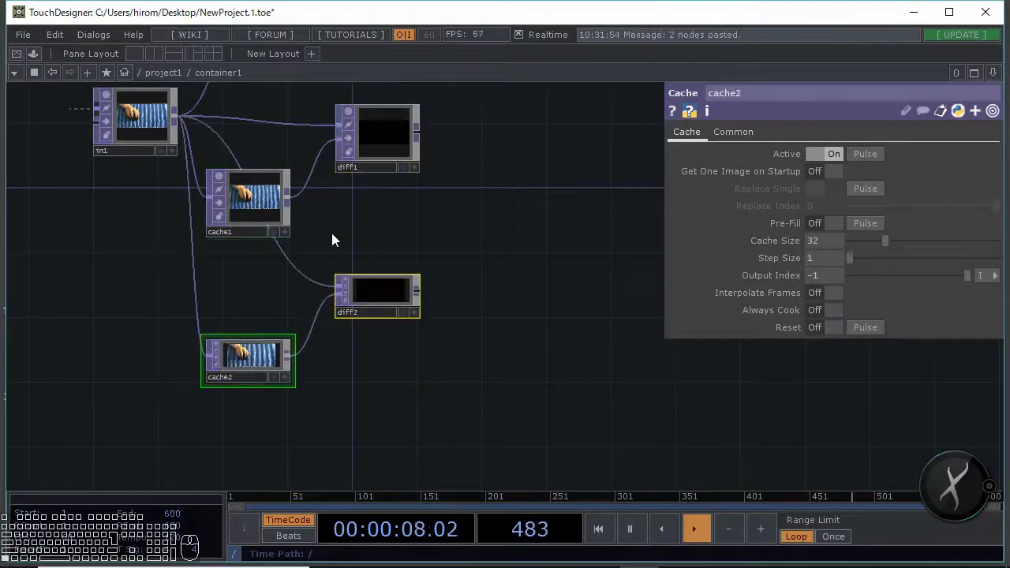
key(ctrl+v)
Set the Output Index to -2 on cache2 and to -3 on cache3
drag(387, 311, 387, 239)
click(278, 241)
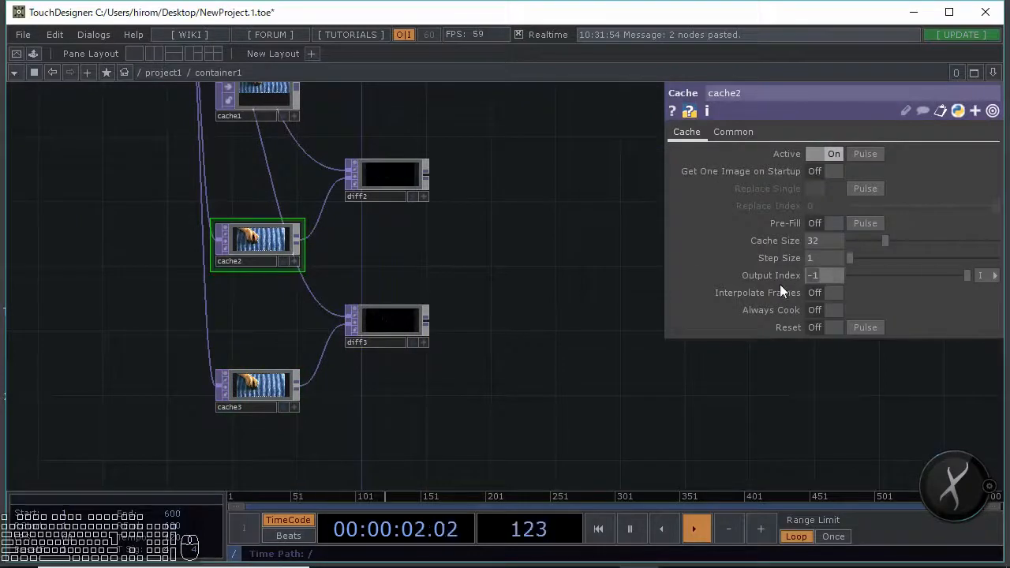
scroll(780, 284, down, 1)
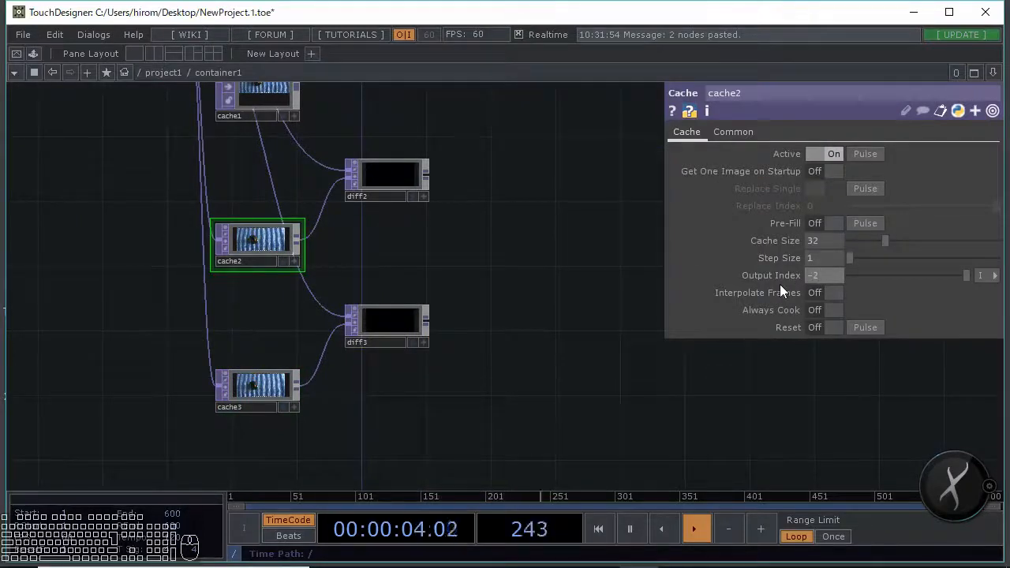
click(235, 410)
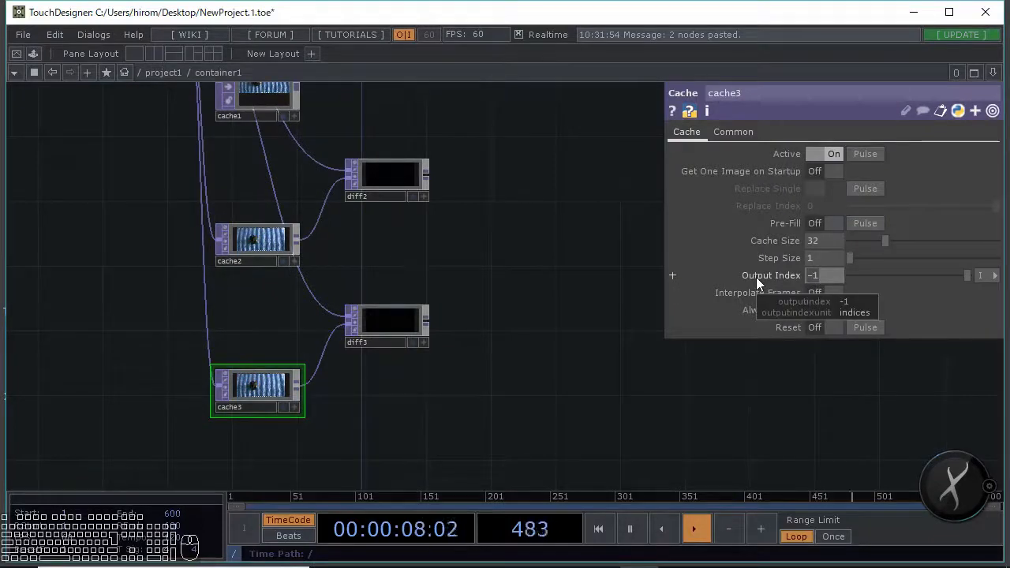
scroll(756, 277, down, 2)
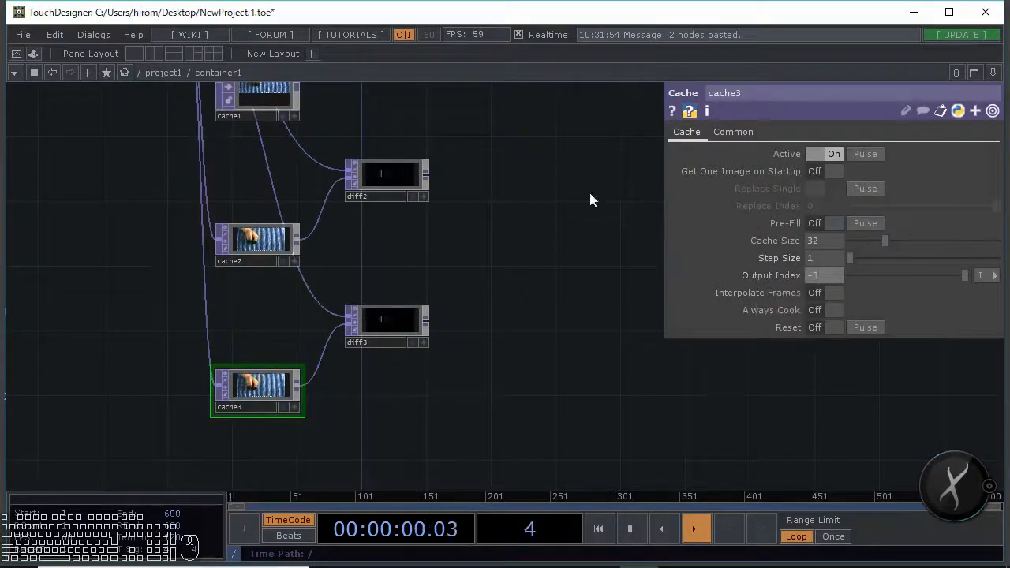
drag(591, 198, 377, 197)
key(Tab)
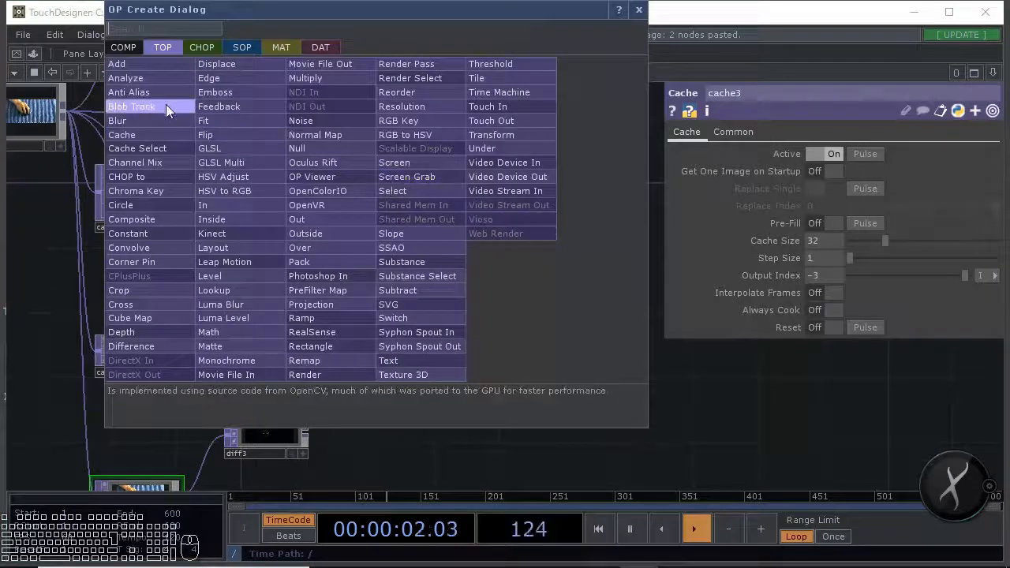
click(164, 80)
click(392, 134)
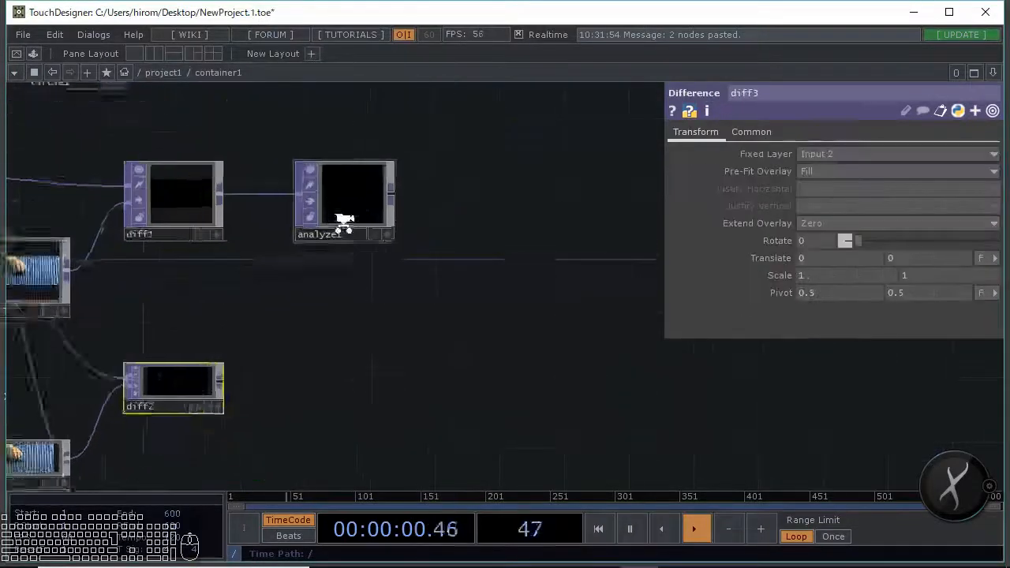
click(347, 219)
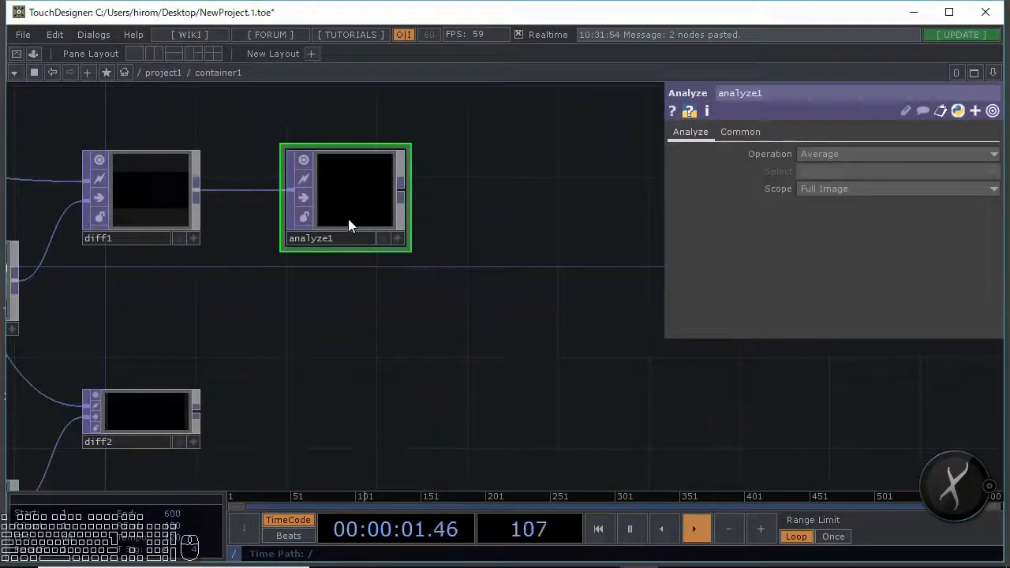
key(Delete)
Replace the Analyze TOP after diff1 with a Composite TOP and wire diff1, diff2 and diff3 into it
key(Tab)
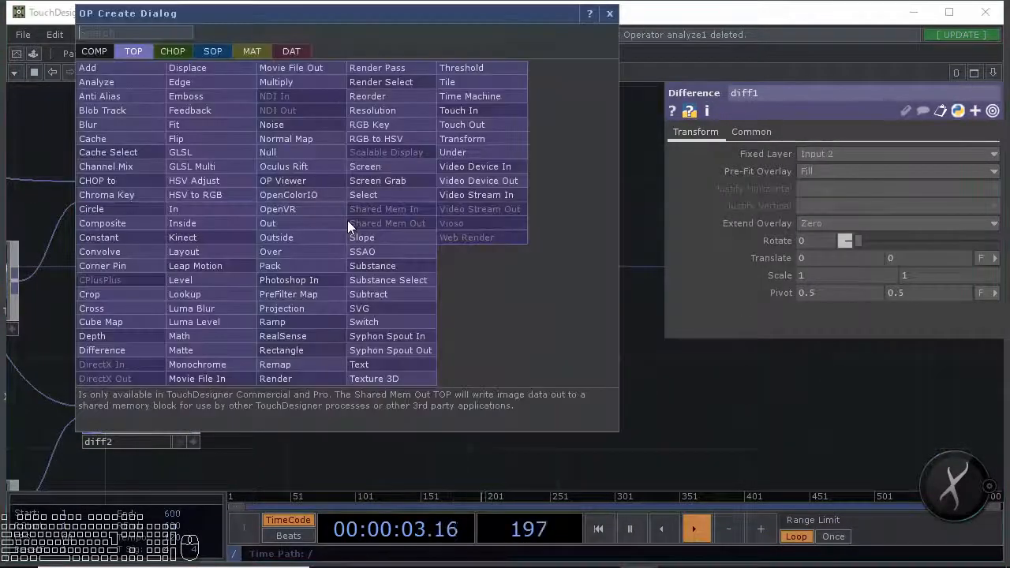
click(150, 212)
click(362, 197)
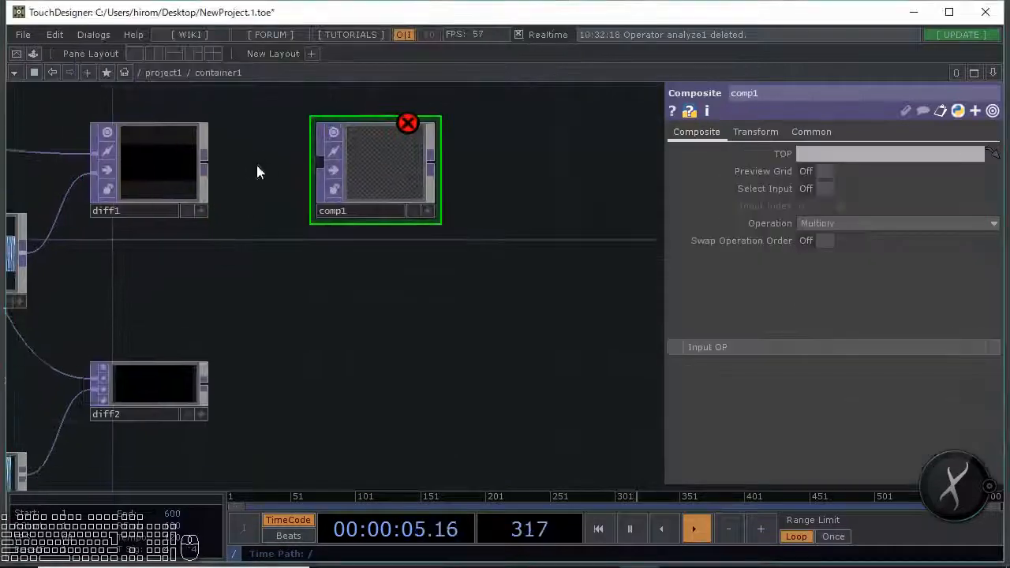
scroll(254, 157, down, 5)
drag(204, 360, 206, 356)
scroll(260, 184, up, 6)
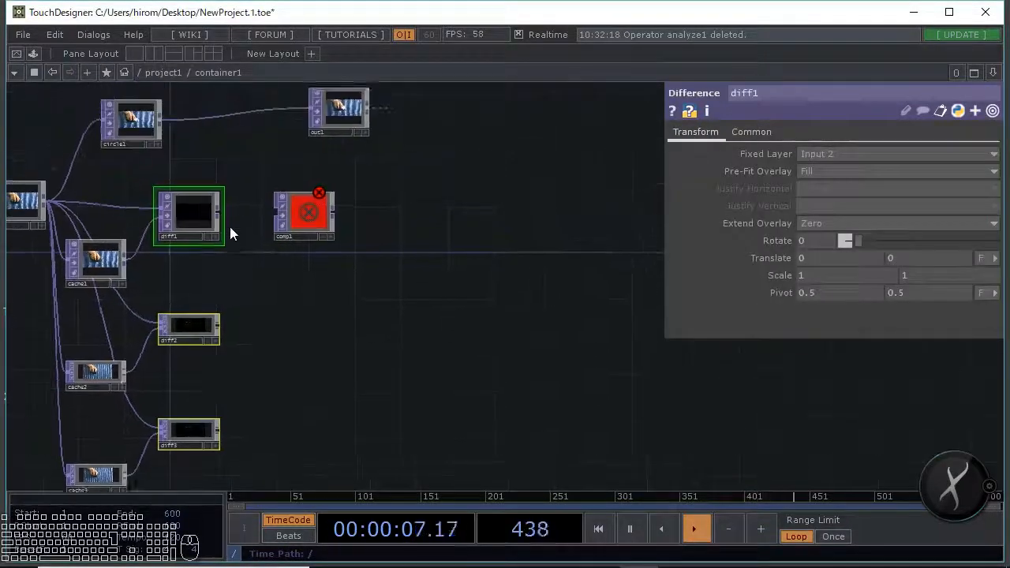
drag(209, 213, 316, 220)
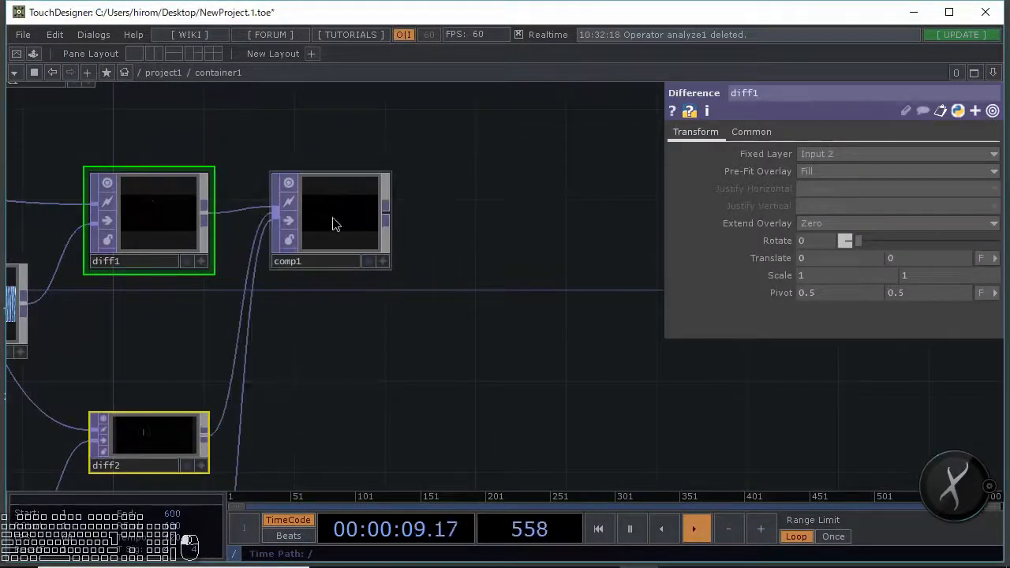
Set the Composite TOP's Operation to Average
click(333, 221)
click(831, 225)
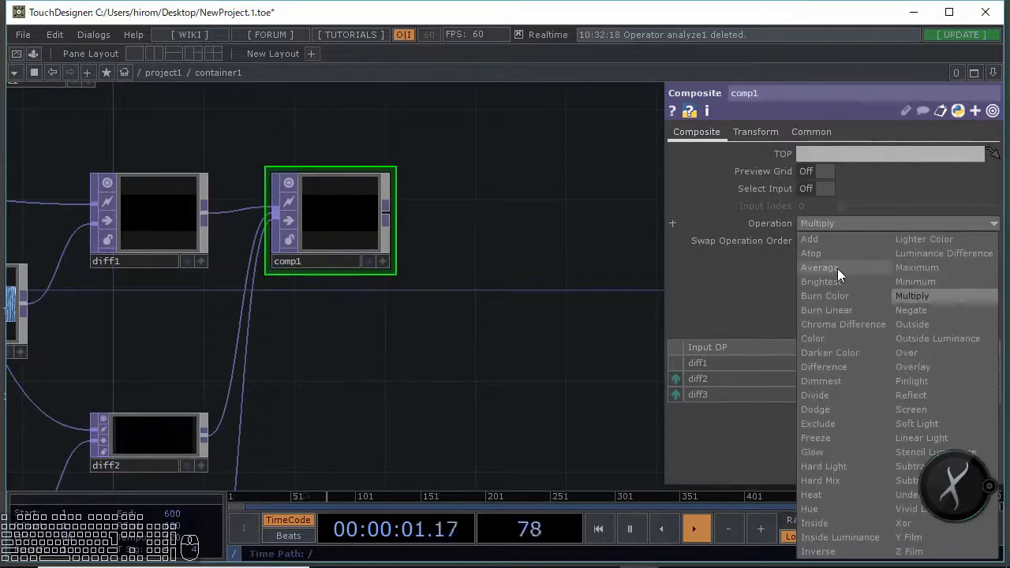
click(837, 268)
Examine the averaged motion image in comp1 up close
scroll(376, 243, up, 4)
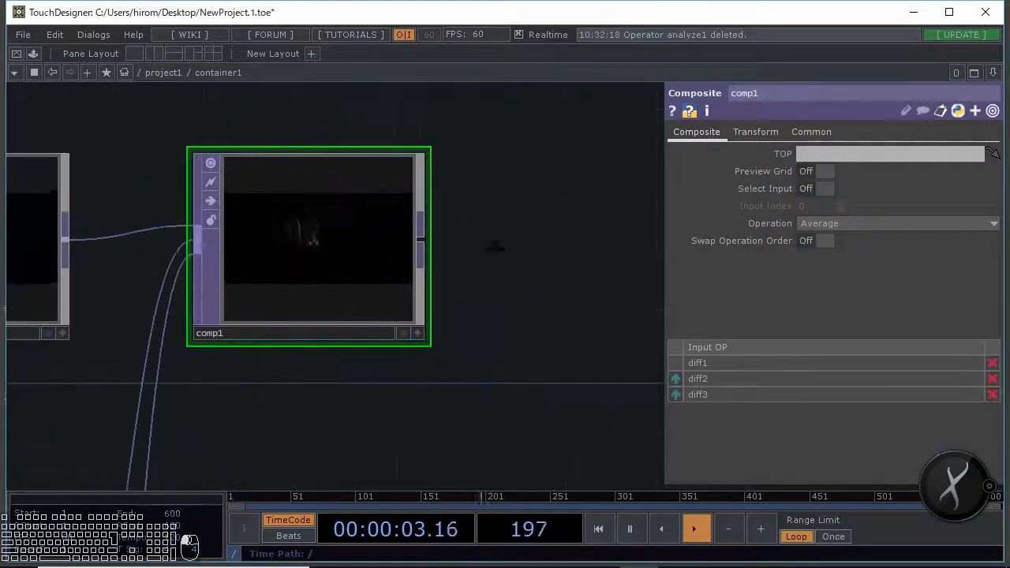
drag(488, 254, 500, 250)
scroll(500, 250, down, 2)
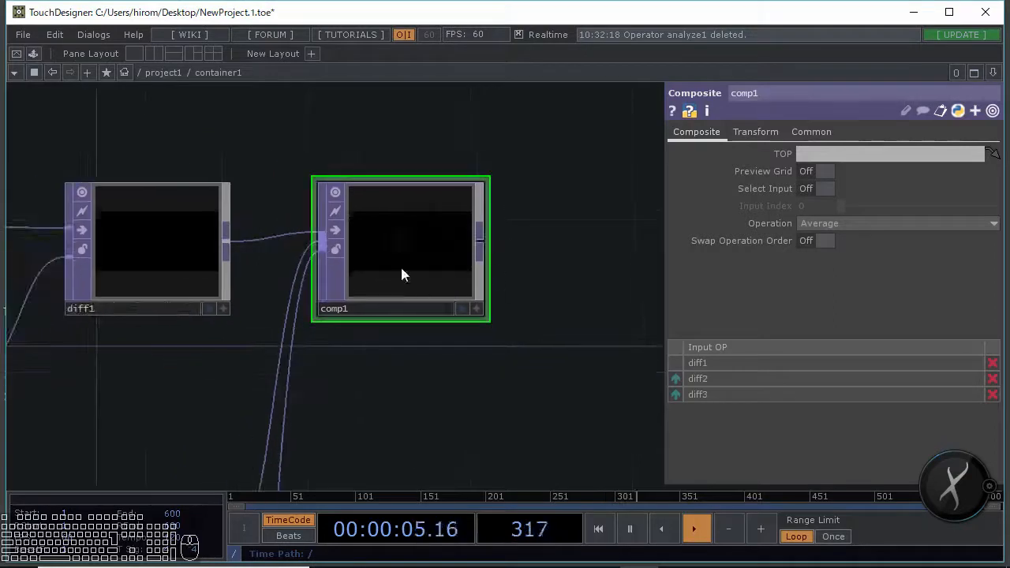
middle_drag(536, 241, 386, 268)
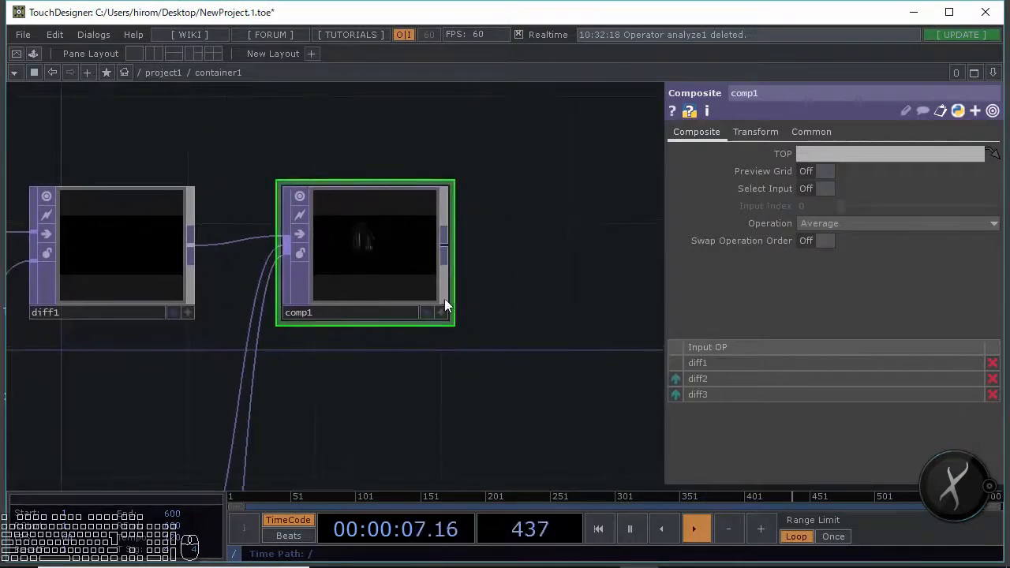
middle_drag(444, 302, 337, 290)
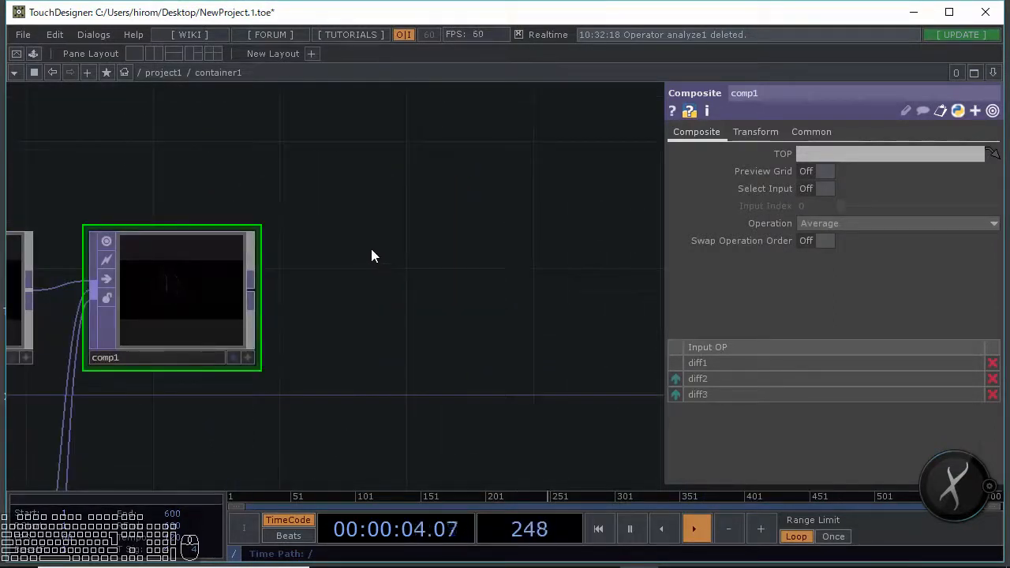
middle_drag(407, 251, 406, 223)
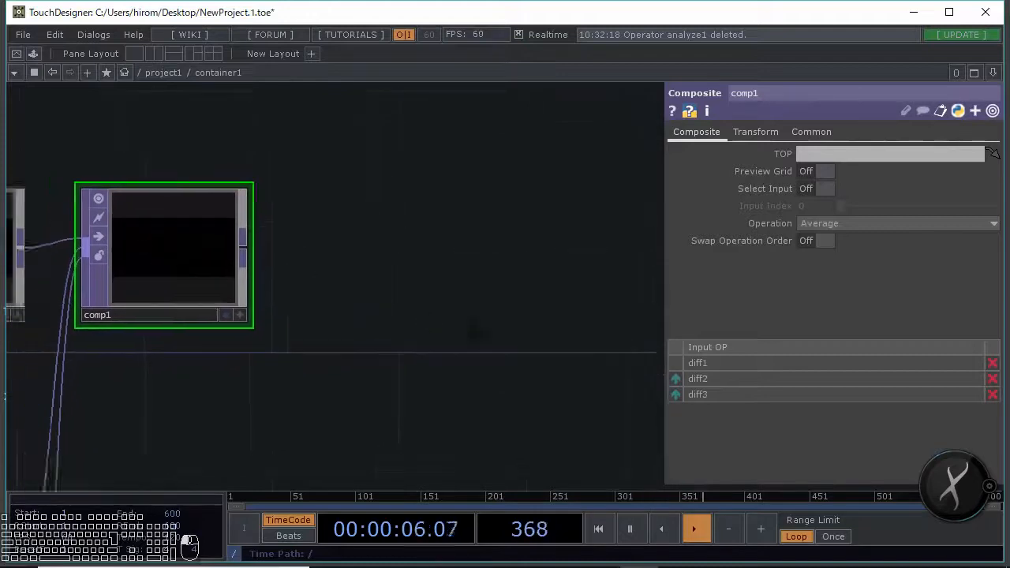
scroll(301, 291, up, 3)
scroll(301, 292, up, 2)
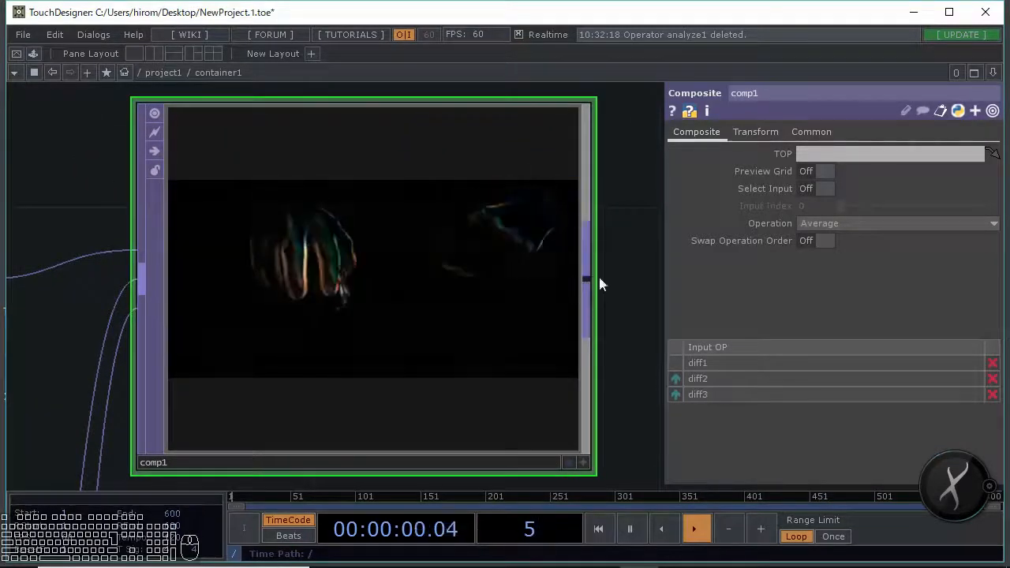
middle_drag(599, 282, 371, 282)
middle_drag(442, 276, 323, 271)
scroll(322, 270, down, 2)
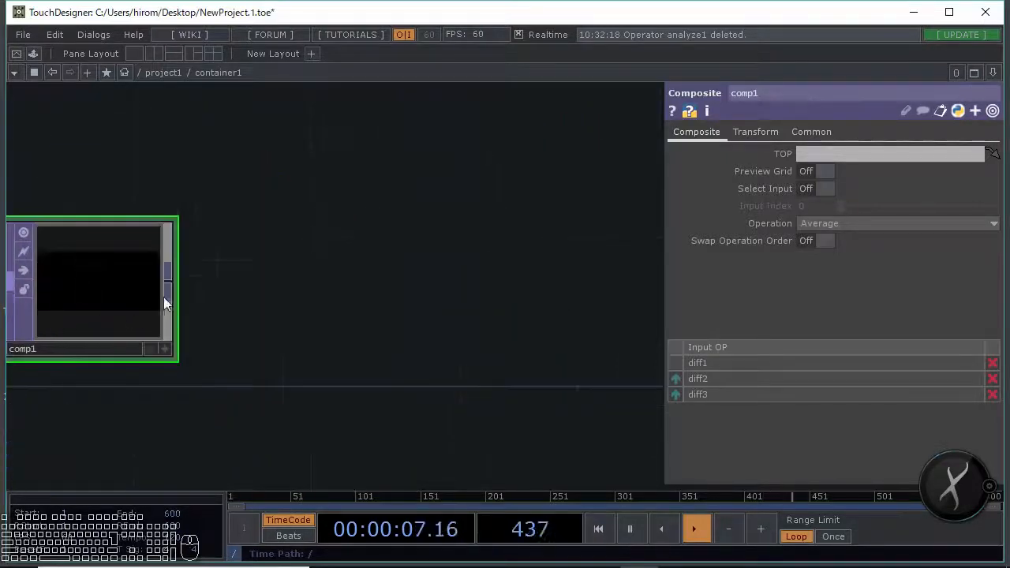
Add an Analyze TOP beside comp1, below out1, and wire comp1's output into it
scroll(282, 282, down, 4)
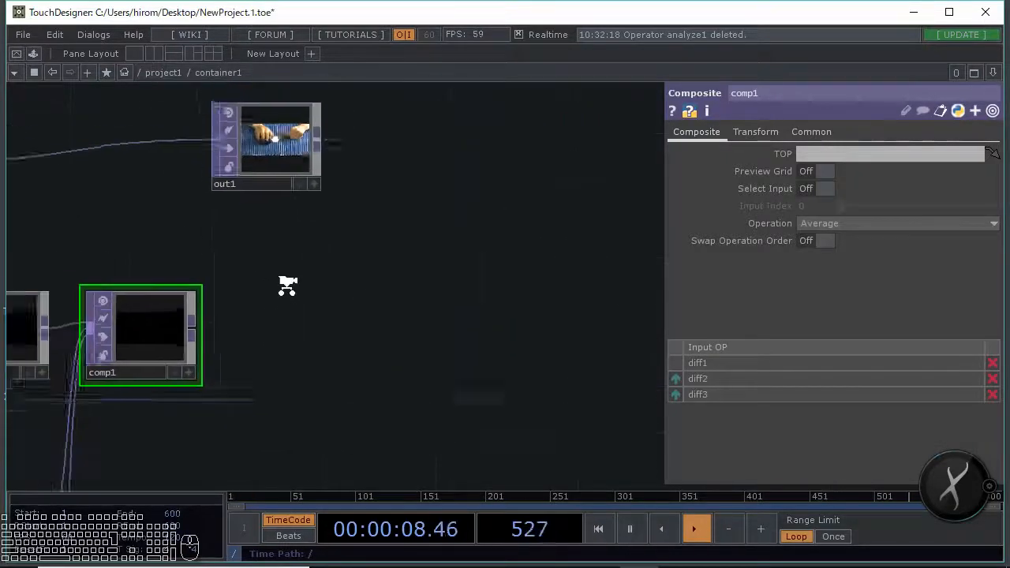
scroll(258, 279, up, 2)
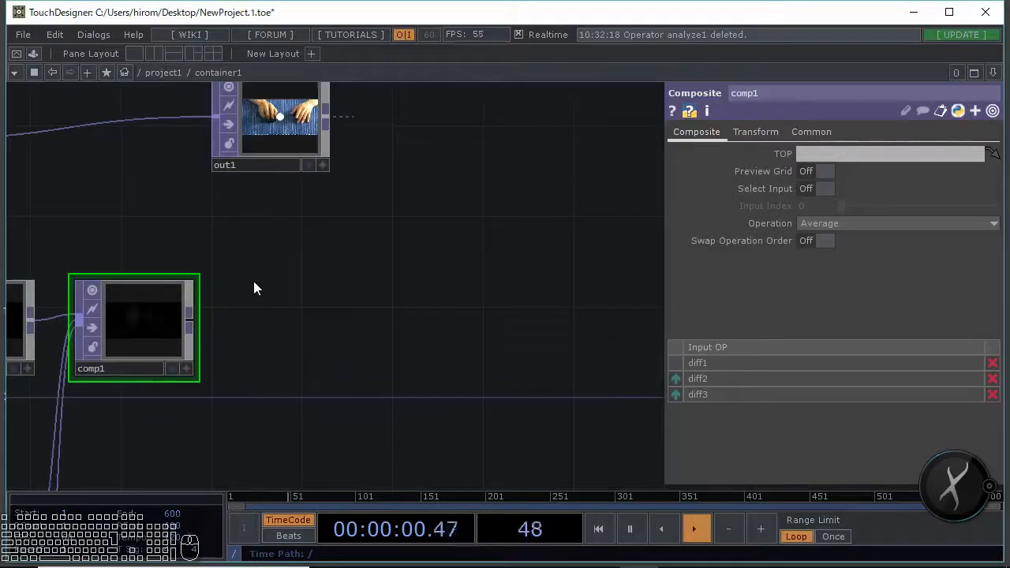
key(Tab)
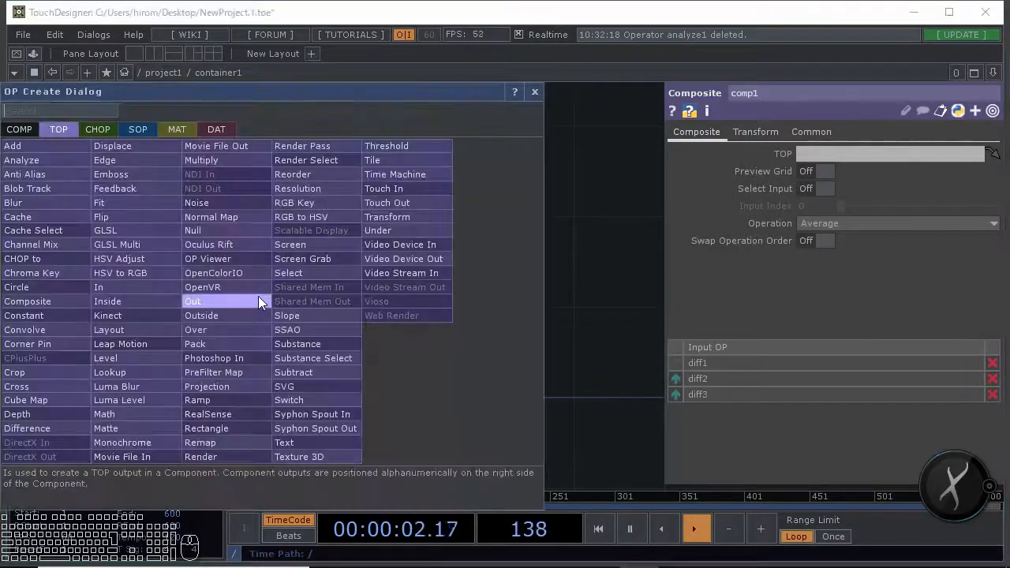
click(44, 166)
click(290, 258)
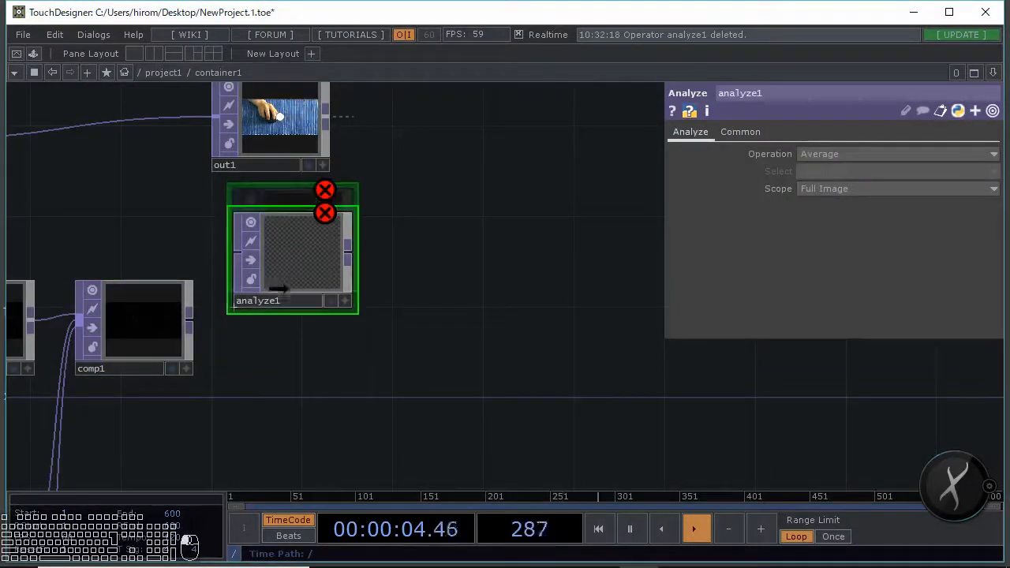
drag(188, 322, 286, 260)
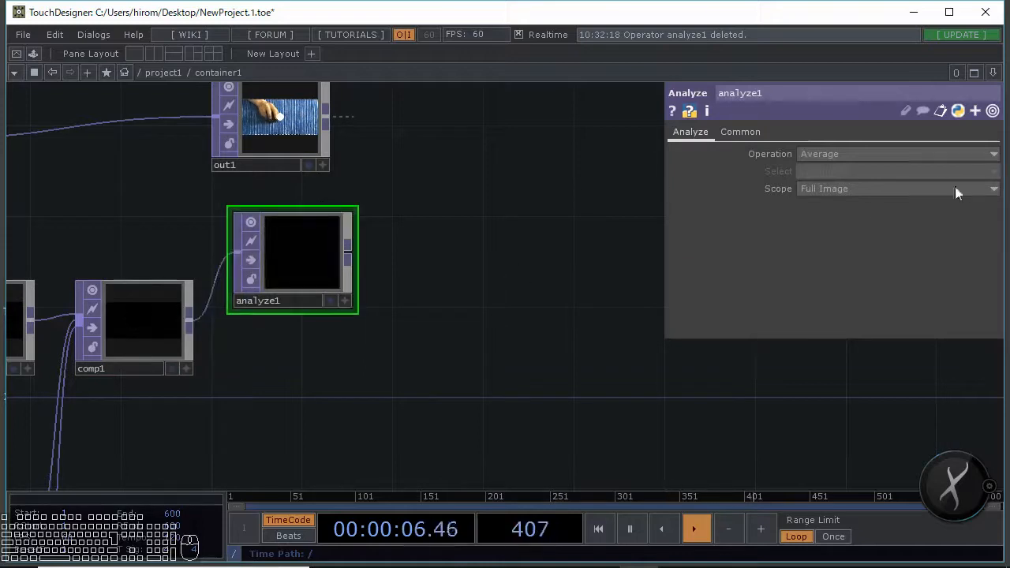
Set the Analyze TOP's Scope to Columns
click(917, 189)
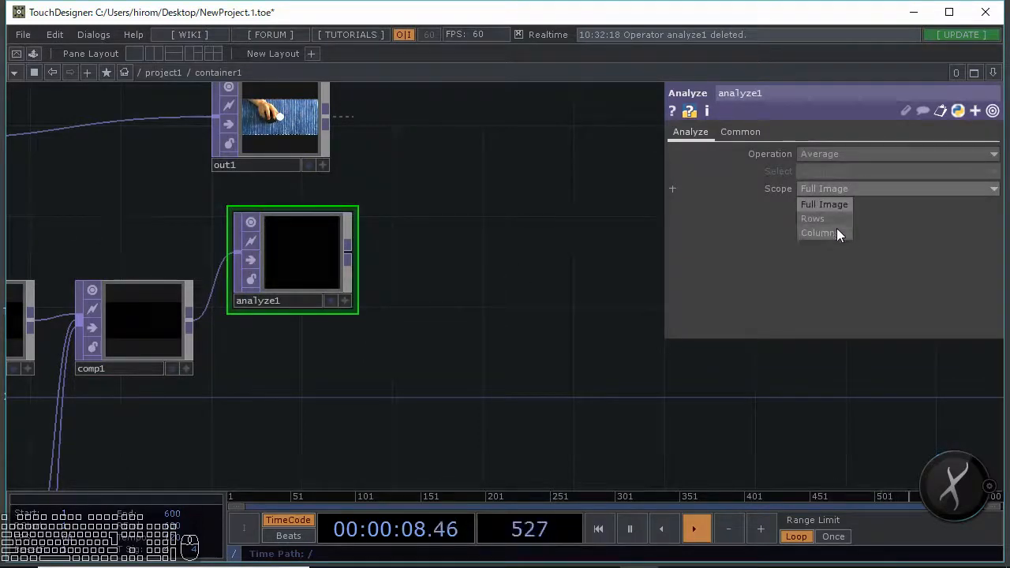
click(836, 233)
scroll(343, 279, up, 3)
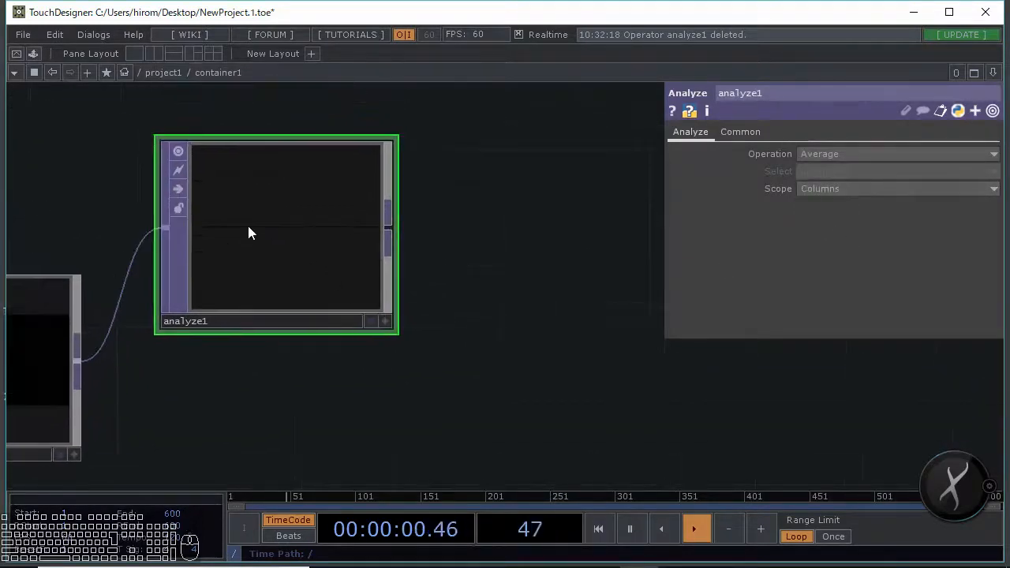
drag(519, 247, 594, 202)
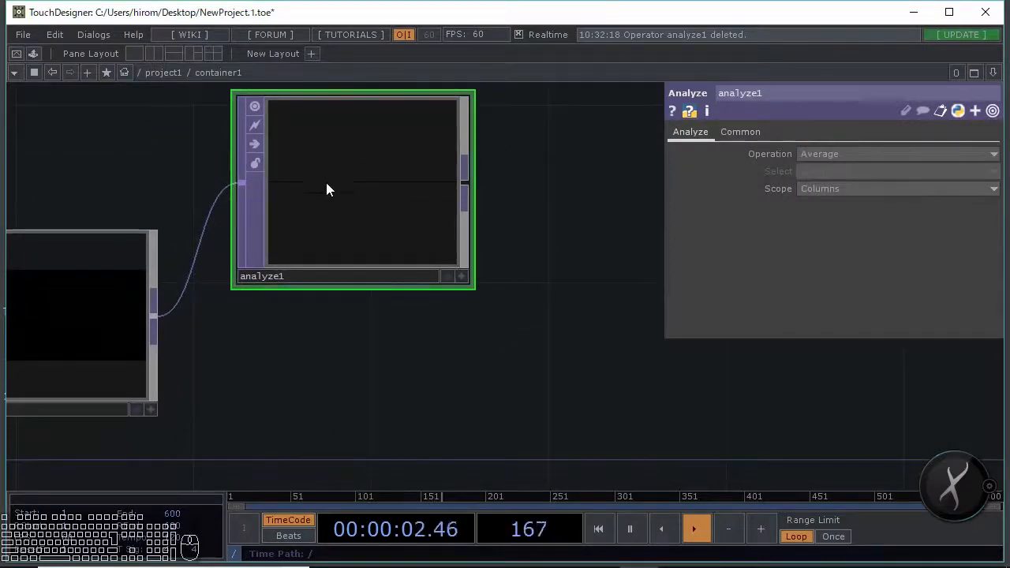
middle_drag(404, 199, 652, 239)
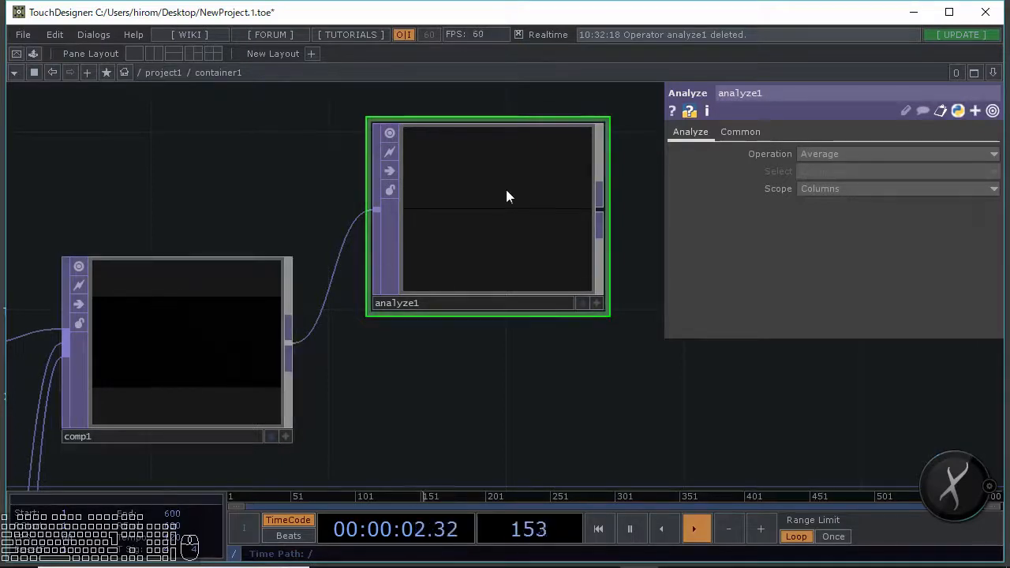
Duplicate analyze1 below the original, fed from comp1, and set the copy's Scope to Rows
drag(516, 321, 444, 317)
key(ctrl+v)
scroll(460, 315, down, 5)
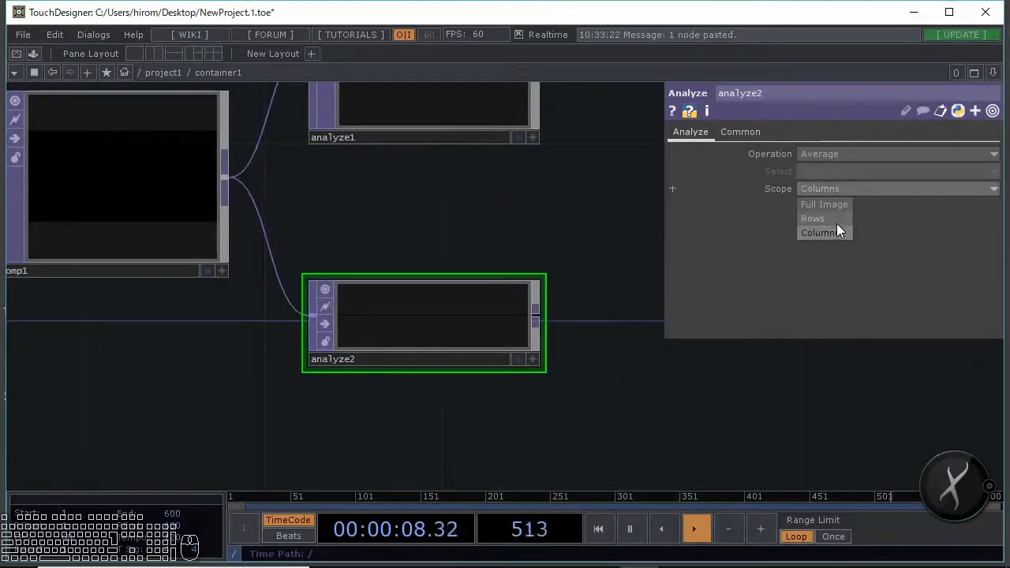
click(836, 223)
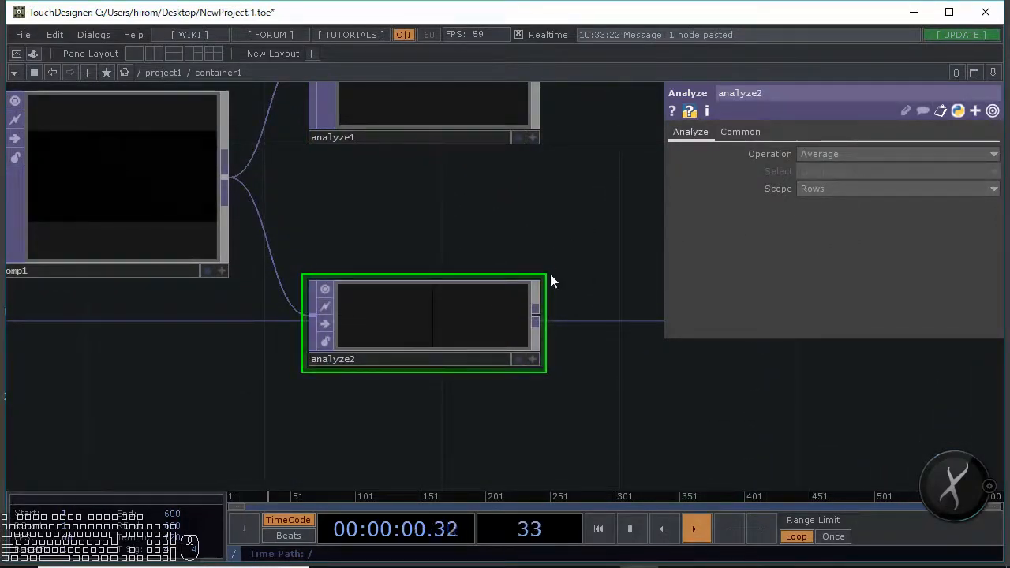
Resize the analyze2 node to be tall and narrow and the analyze1 node to be flat and wide
drag(544, 275, 445, 173)
drag(528, 223, 388, 226)
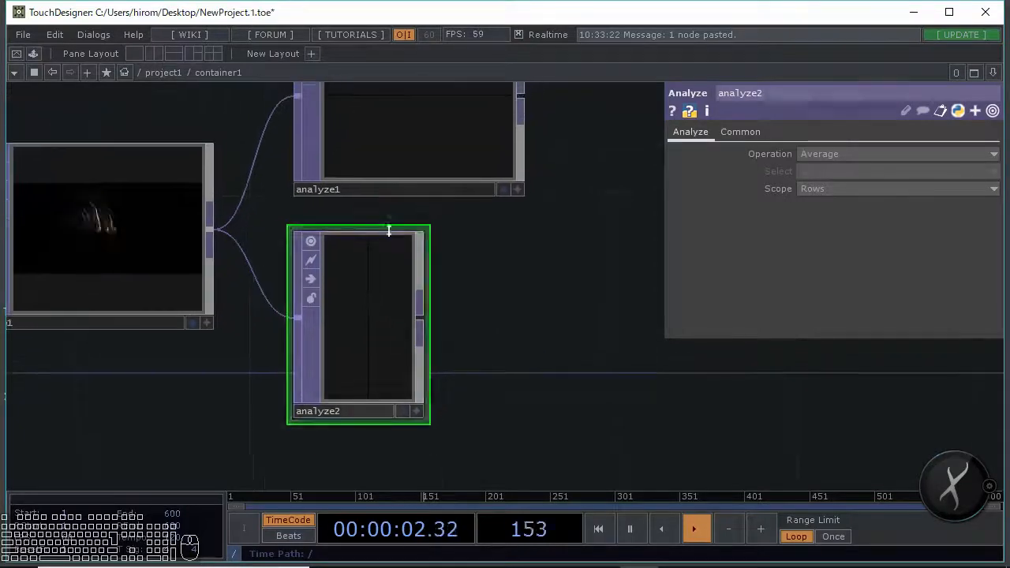
drag(478, 270, 239, 240)
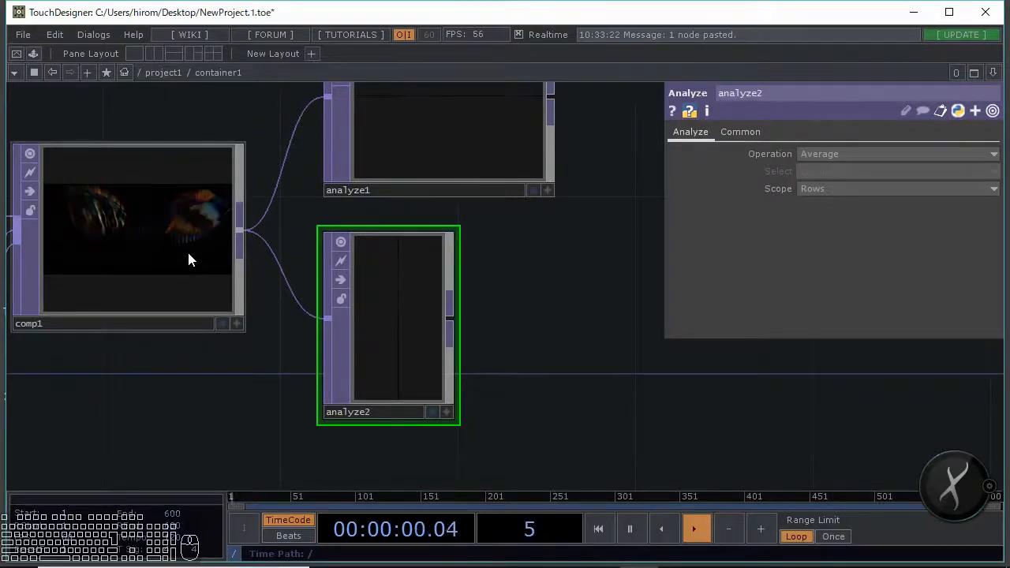
scroll(410, 359, down, 2)
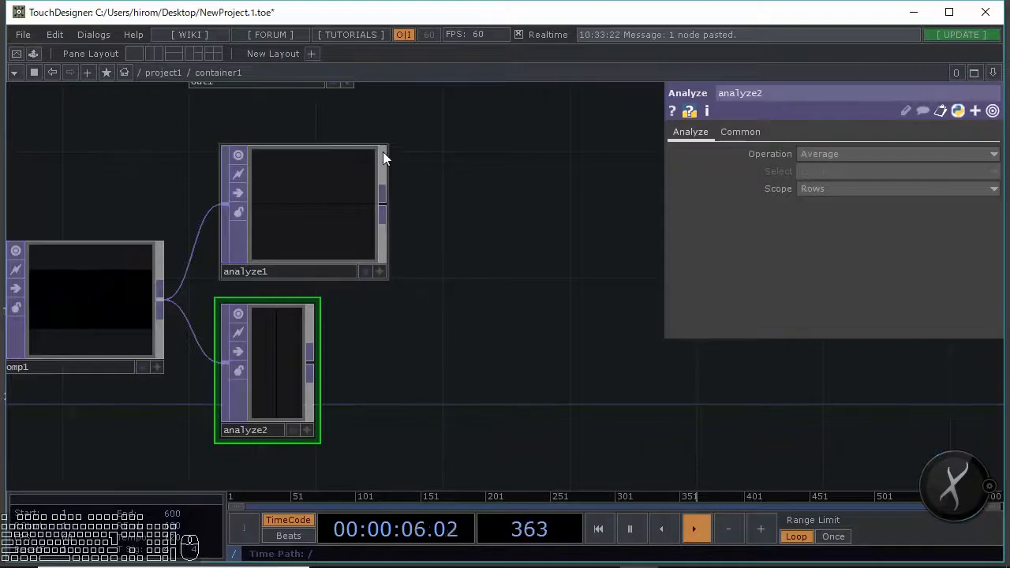
drag(387, 146, 401, 207)
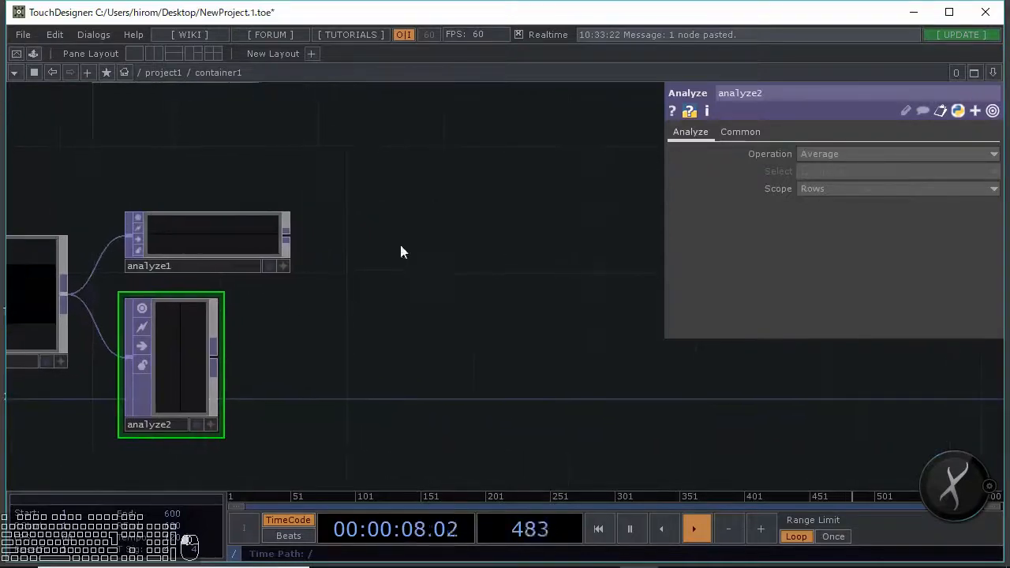
Add a TOP to CHOP beside analyze1 and assign analyze1 as its source TOP
key(Tab)
click(225, 78)
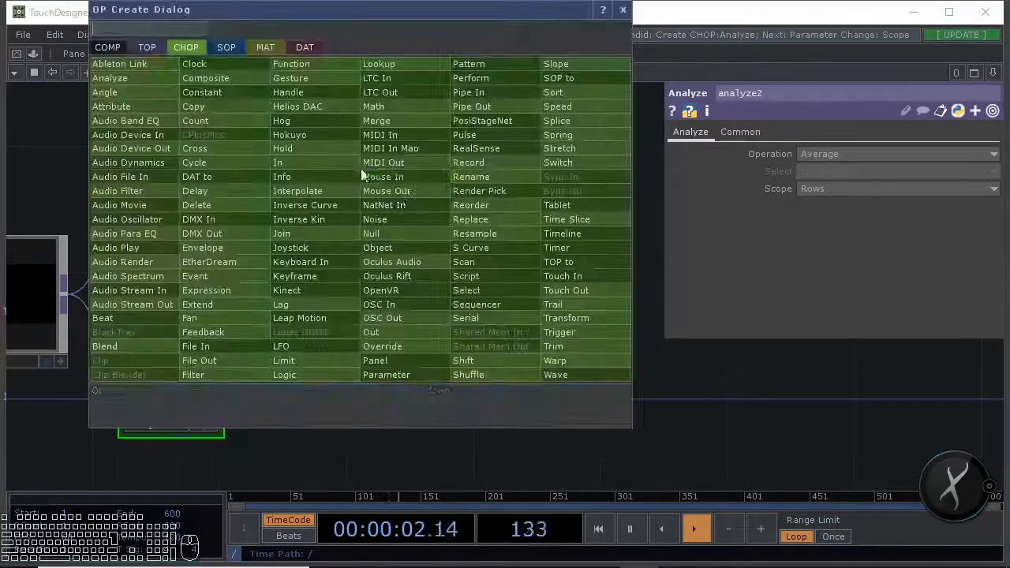
click(579, 263)
click(414, 206)
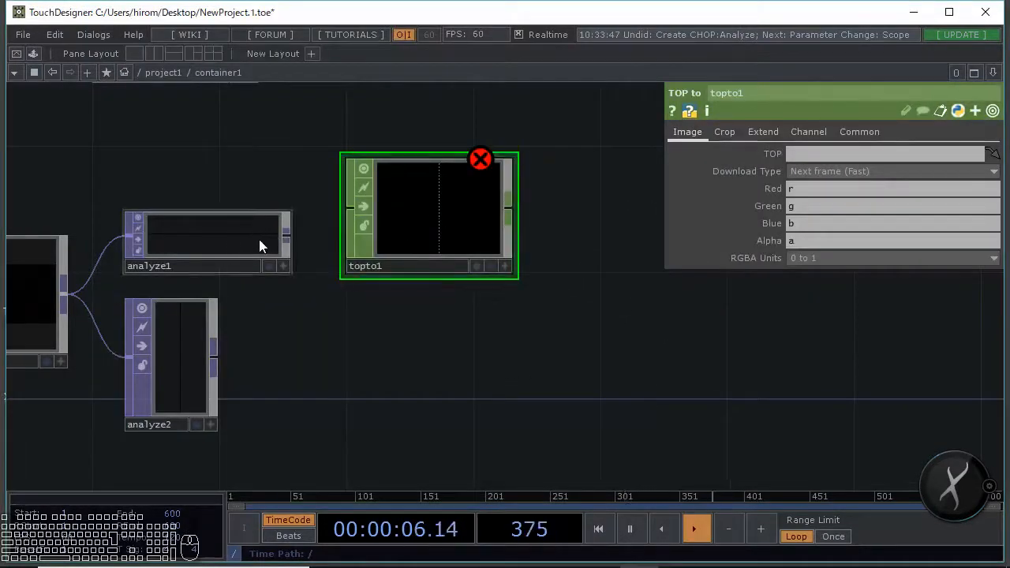
drag(286, 233, 348, 209)
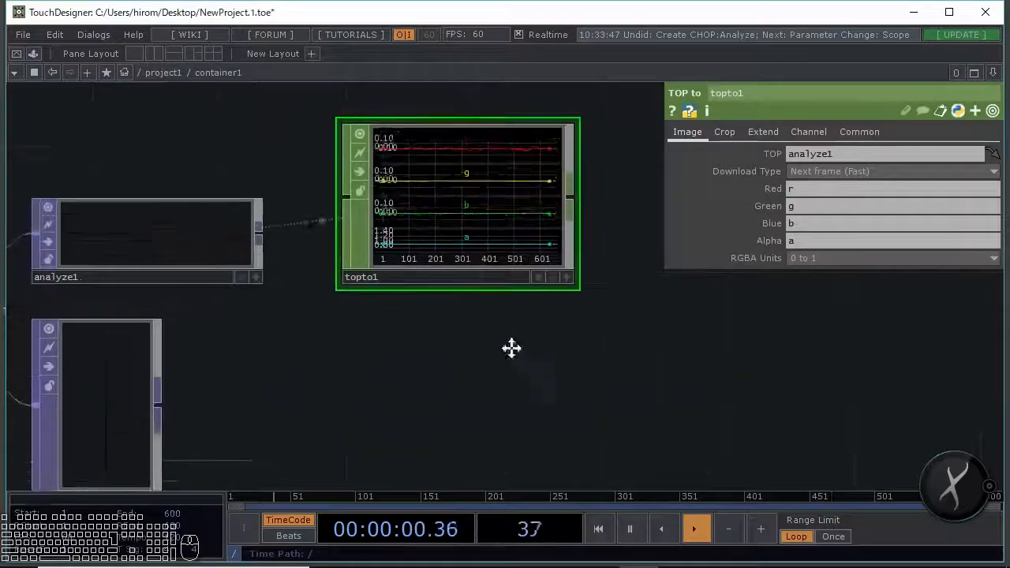
Duplicate the TOP to CHOP below the original and assign analyze2 as the copy's source TOP
scroll(500, 349, down, 3)
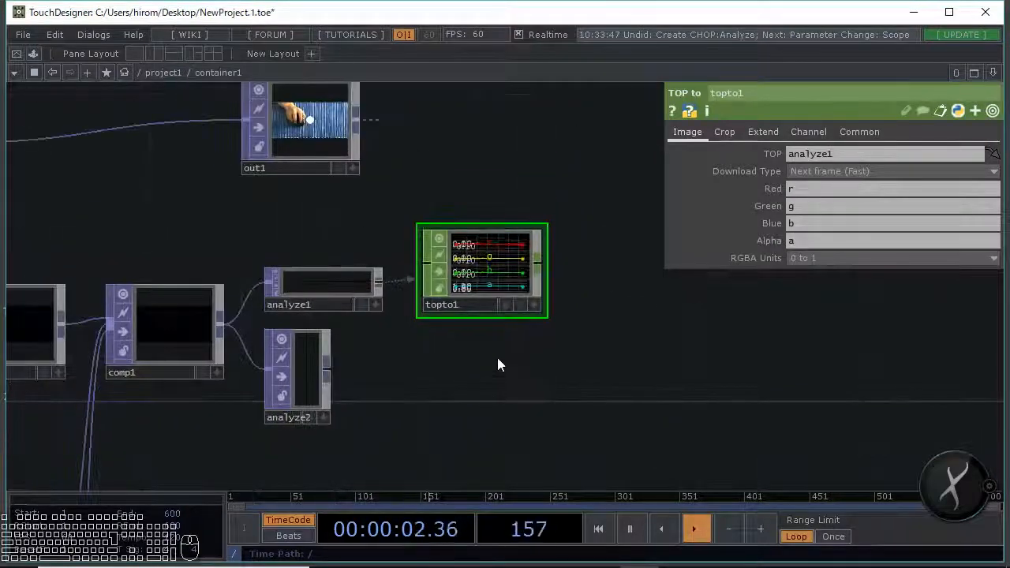
scroll(498, 319, up, 3)
scroll(404, 357, down, 3)
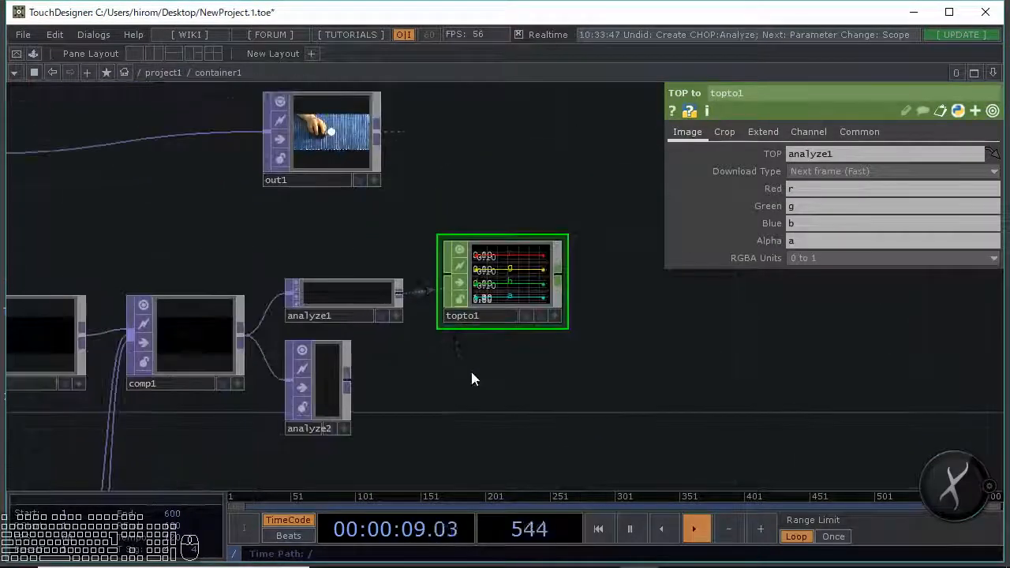
drag(472, 377, 453, 331)
key(ctrl+v)
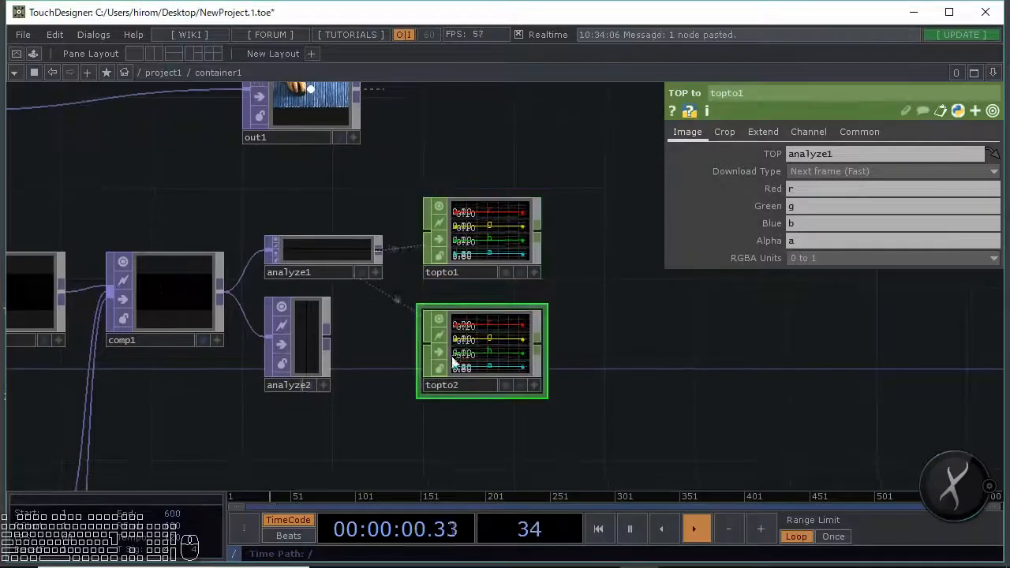
drag(310, 345, 500, 345)
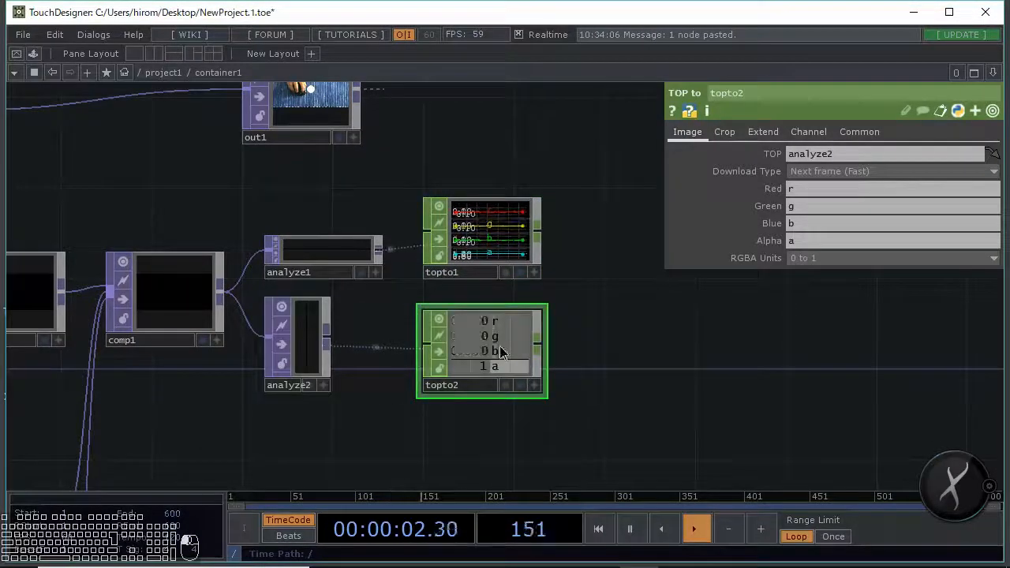
scroll(482, 319, up, 2)
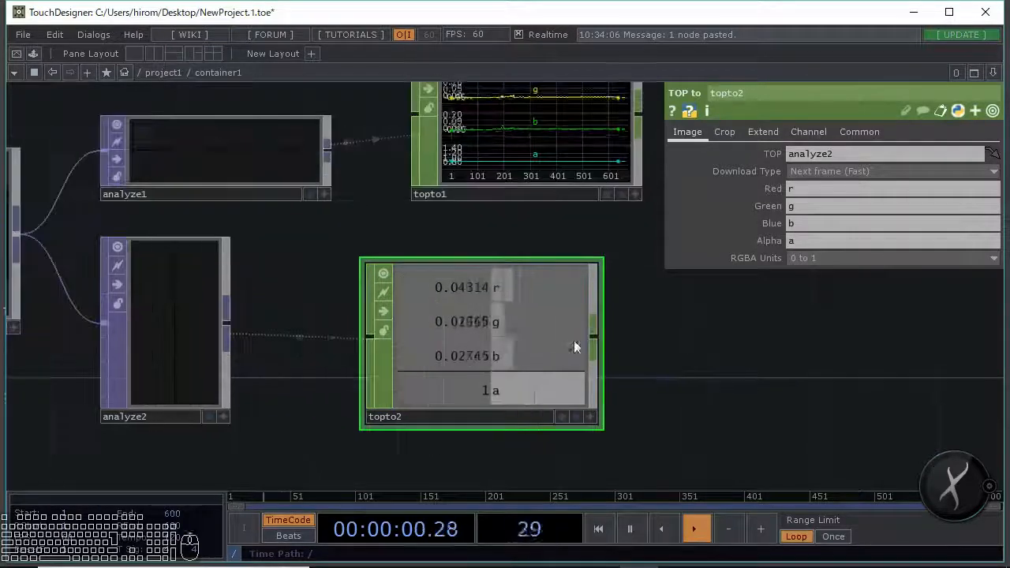
Set the Crop of topto2 to Column (V)
drag(638, 390, 647, 396)
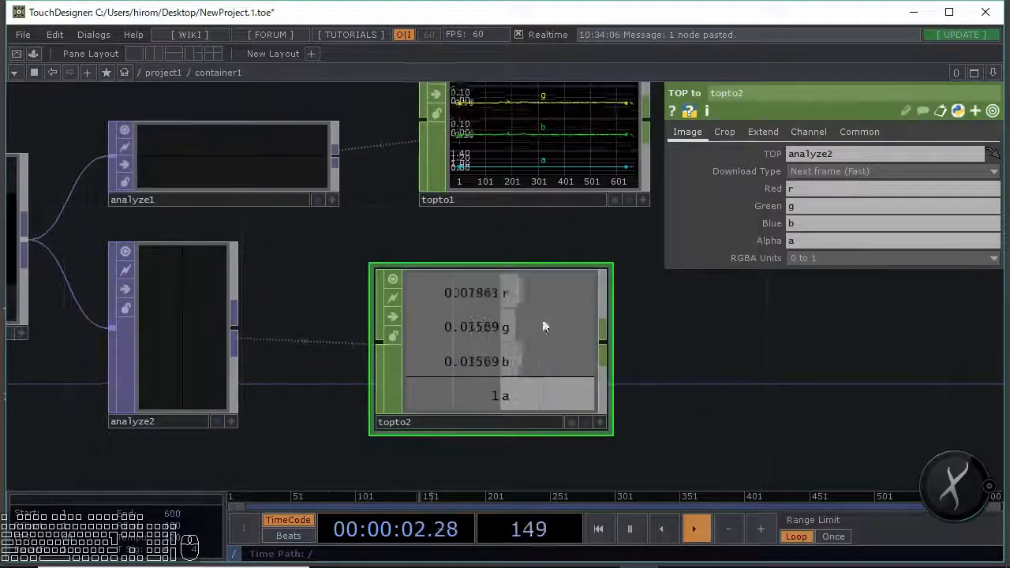
click(725, 134)
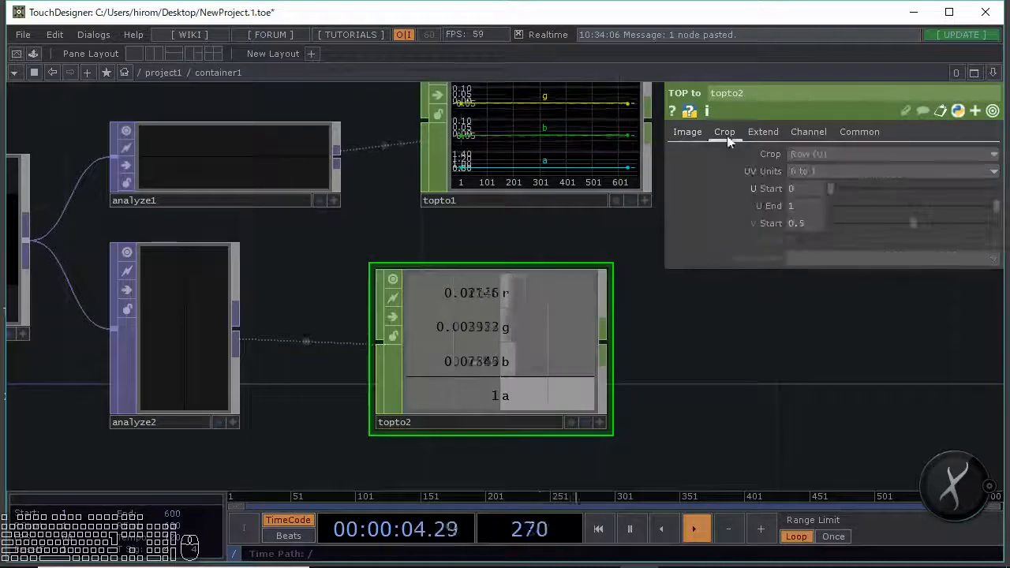
click(823, 155)
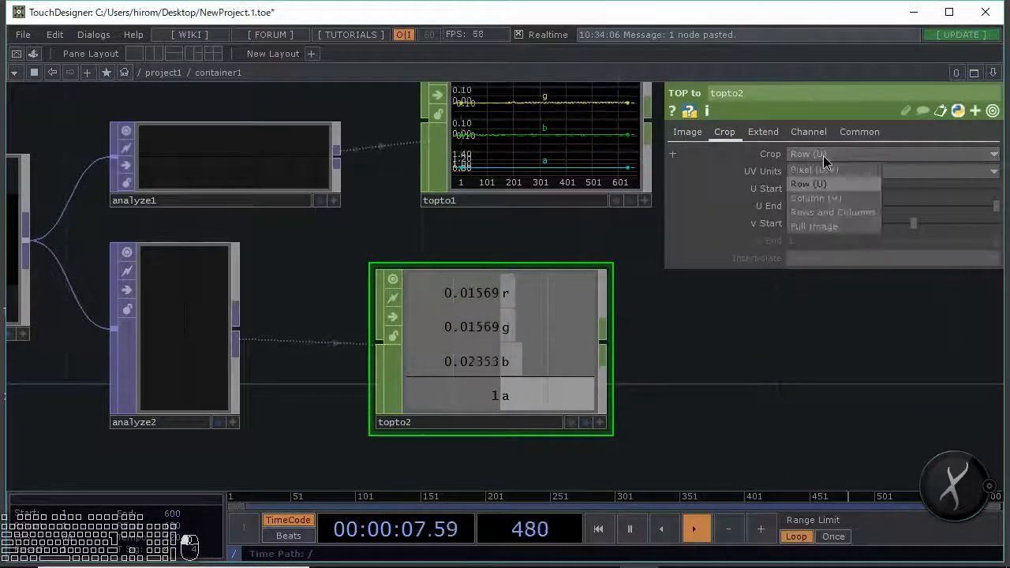
click(823, 196)
drag(610, 310, 593, 338)
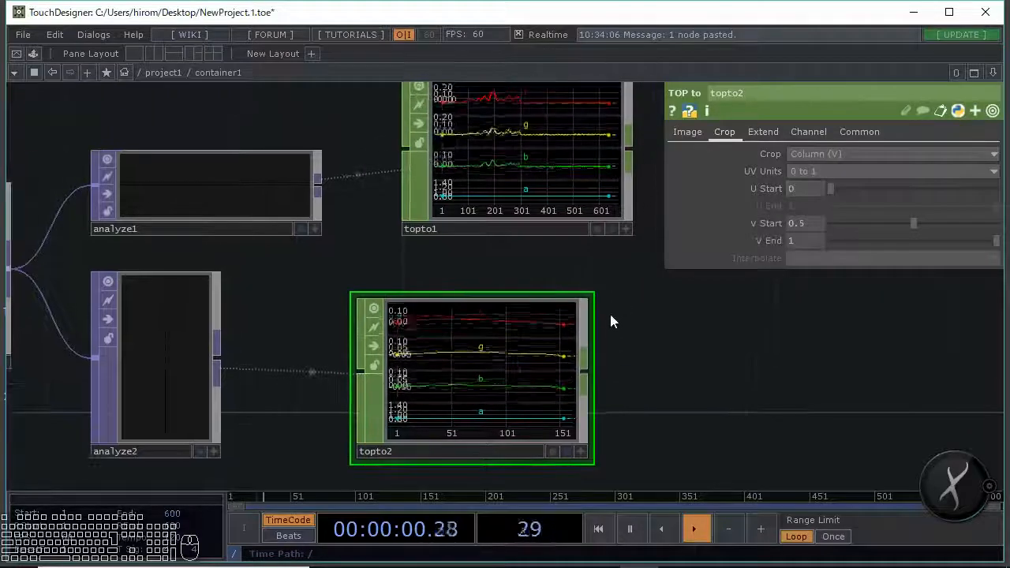
Set the V Start of topto2's crop to 0
drag(296, 349, 344, 341)
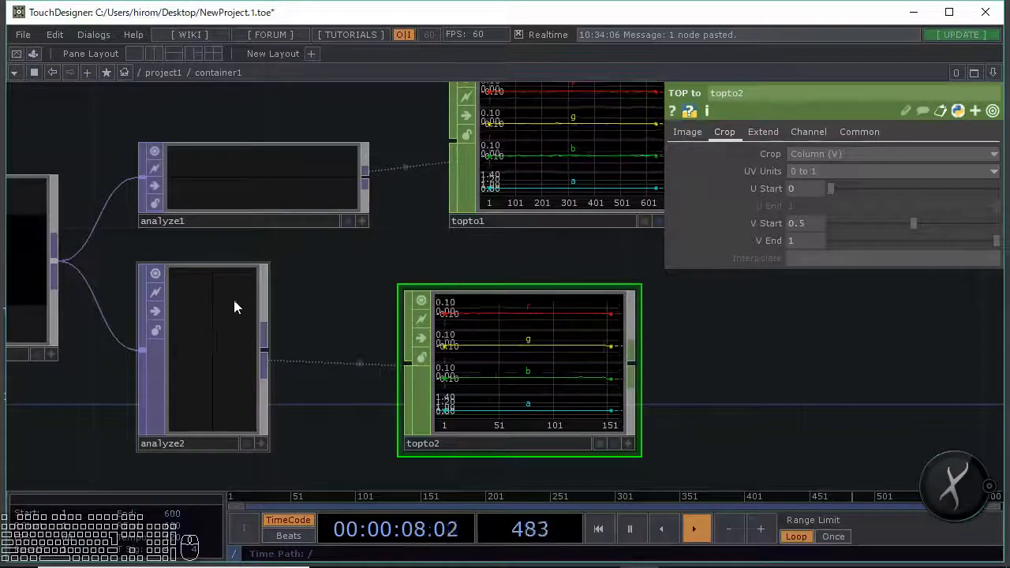
drag(339, 314, 348, 297)
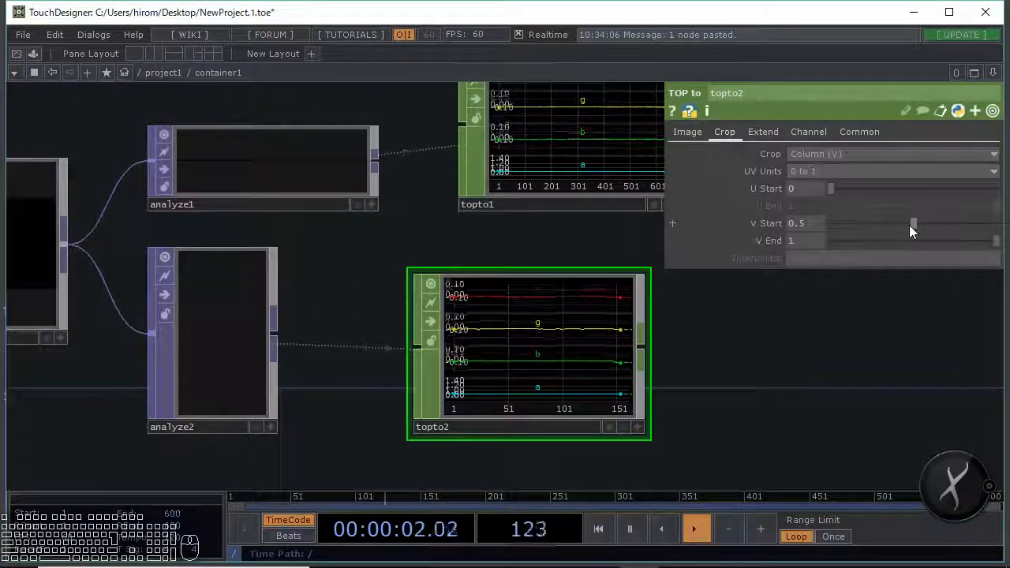
drag(909, 224, 797, 230)
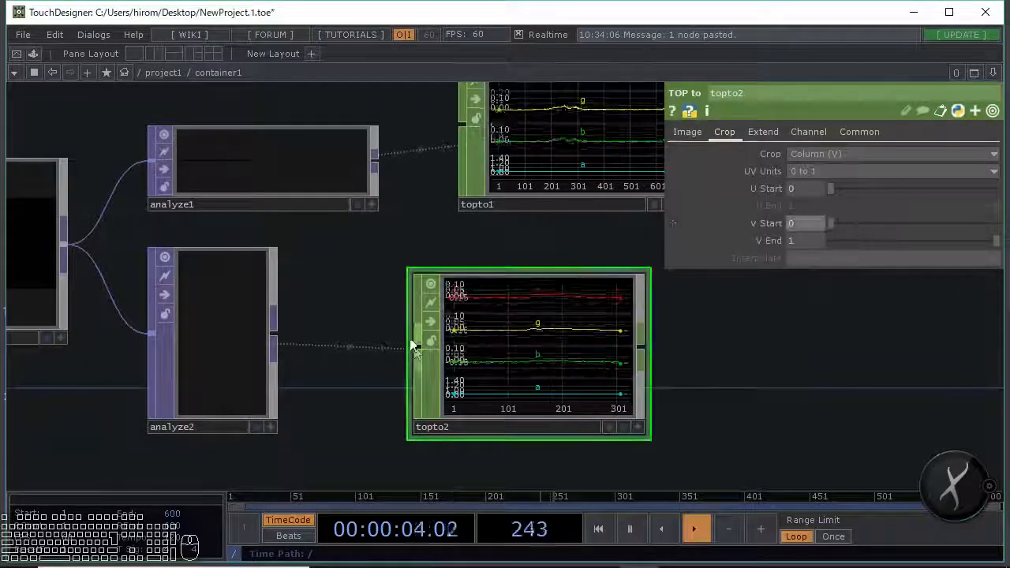
drag(340, 295, 331, 297)
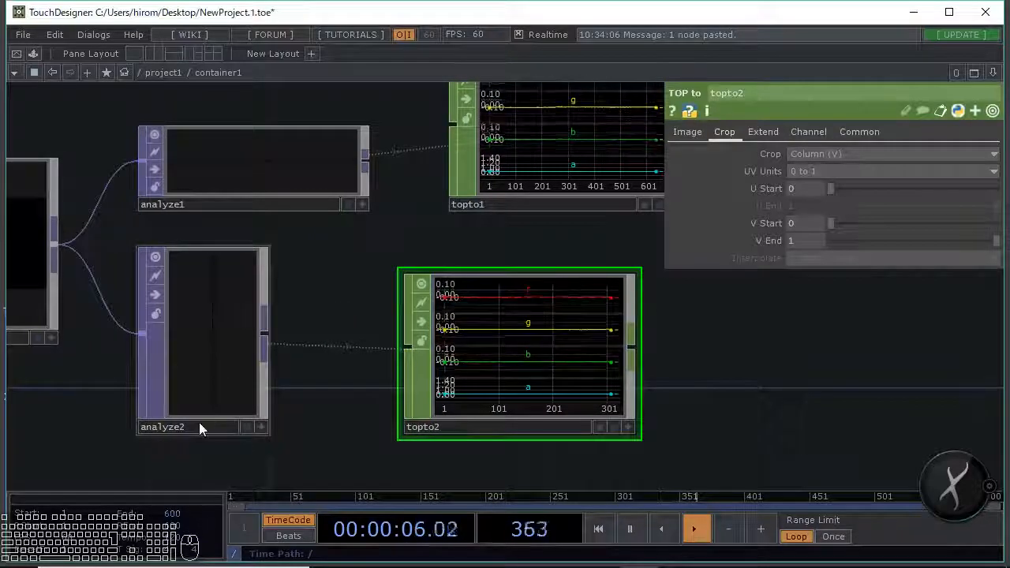
Clear the Green, Blue and Alpha channel names of topto1 so that it outputs only the r channel
drag(383, 231, 273, 257)
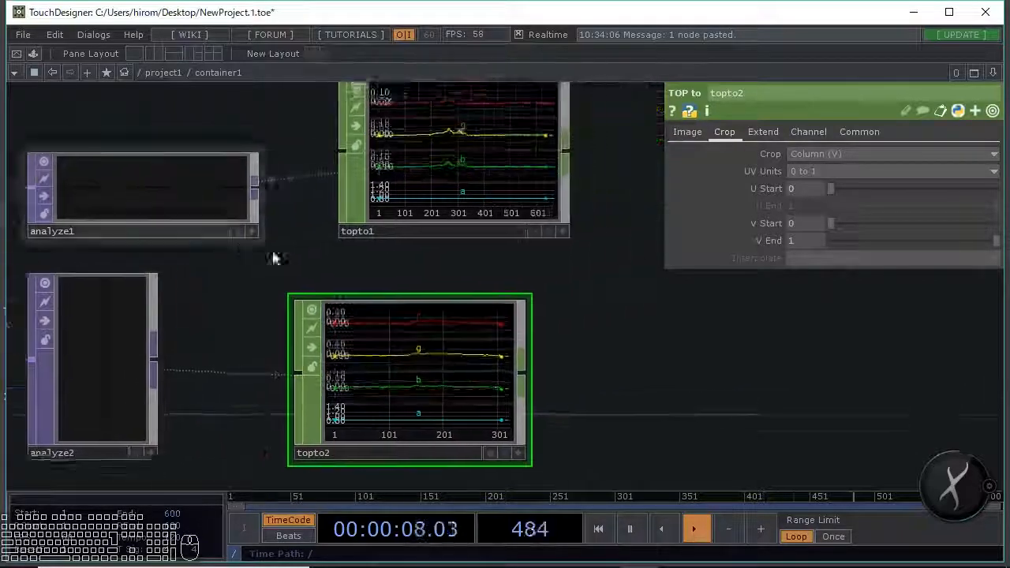
scroll(270, 266, down, 3)
drag(516, 254, 510, 282)
drag(426, 214, 393, 215)
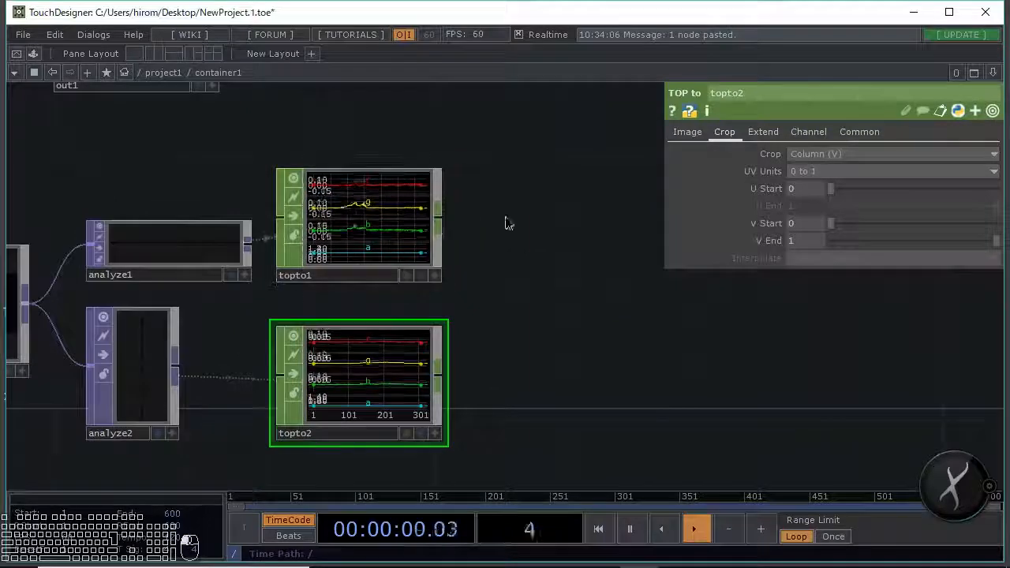
drag(508, 222, 518, 269)
click(424, 265)
drag(636, 250, 671, 226)
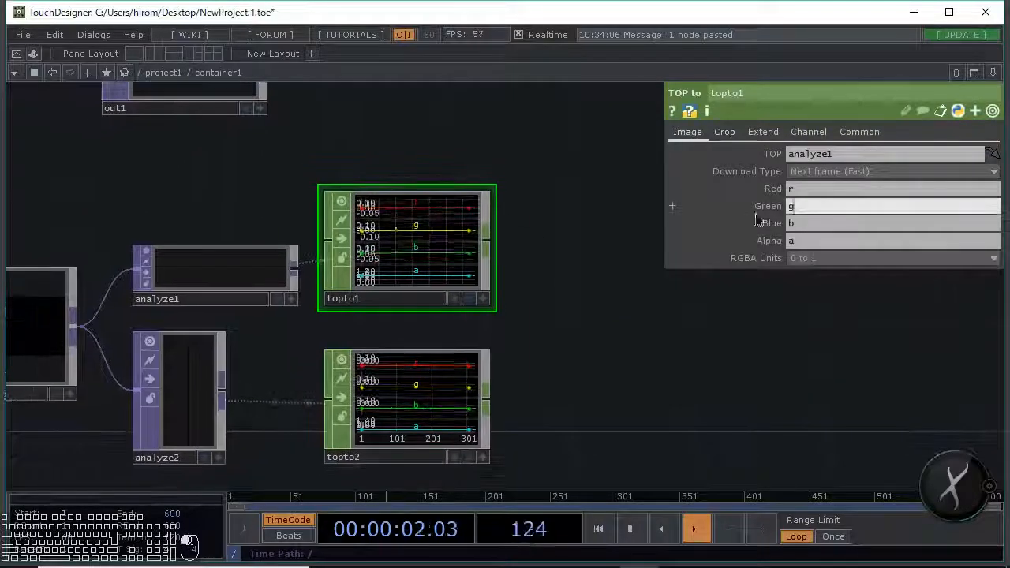
key(Delete)
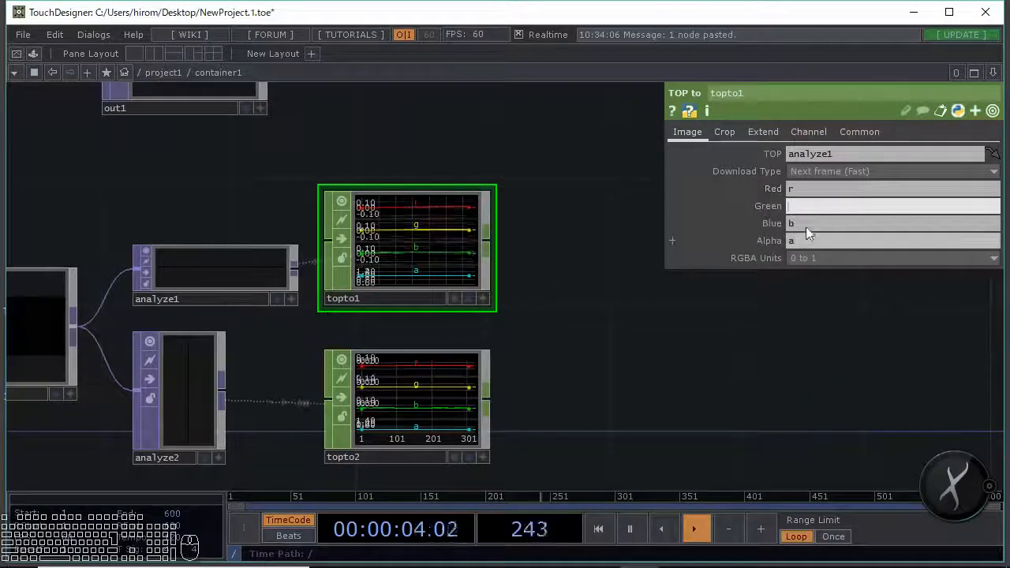
drag(805, 225, 765, 260)
key(Delete)
click(802, 243)
drag(534, 307, 539, 290)
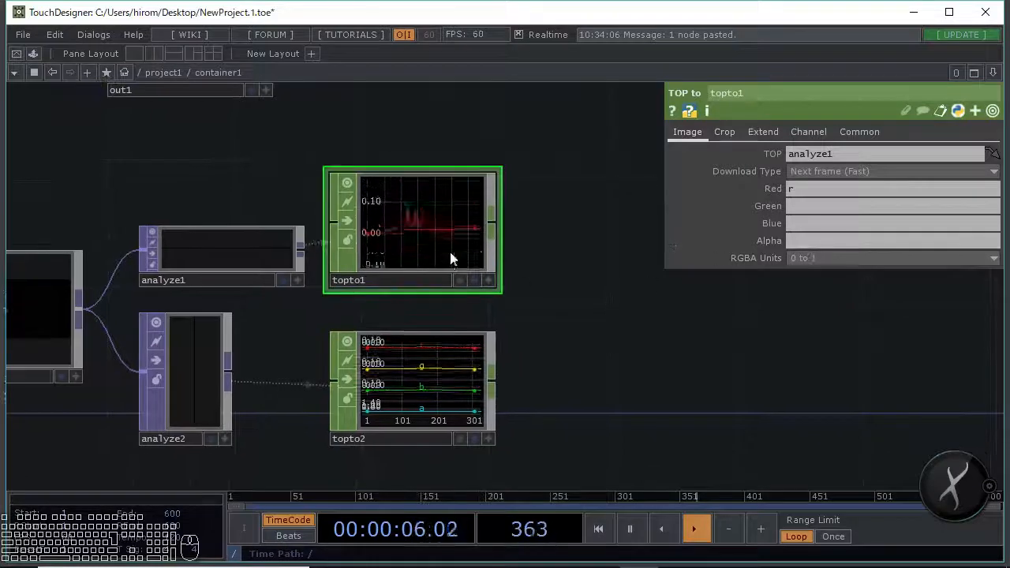
Clear the Green, Blue and Alpha channel names of topto2, keeping only the r channel
drag(609, 338, 604, 283)
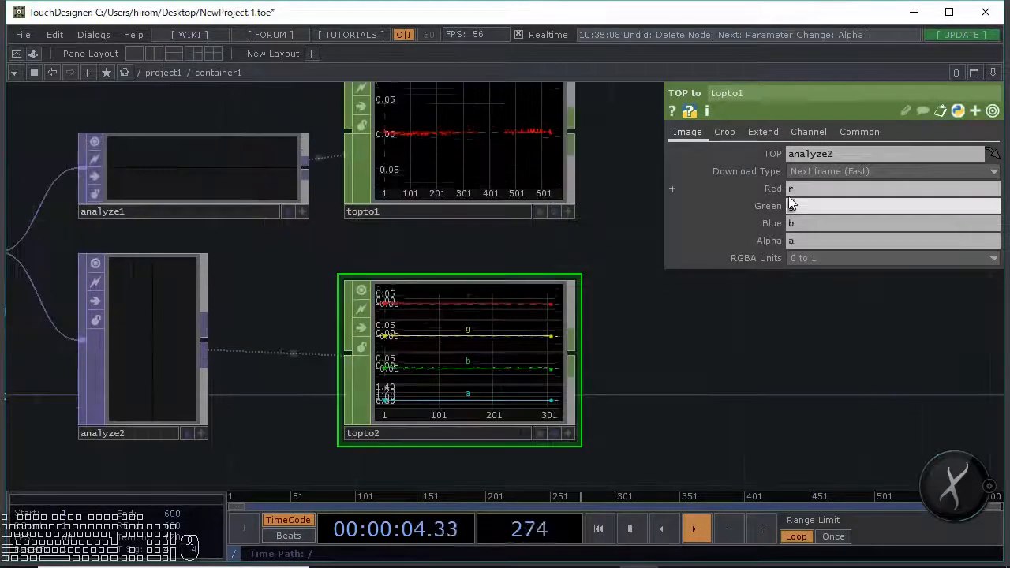
click(805, 223)
click(795, 240)
key(BackSpace)
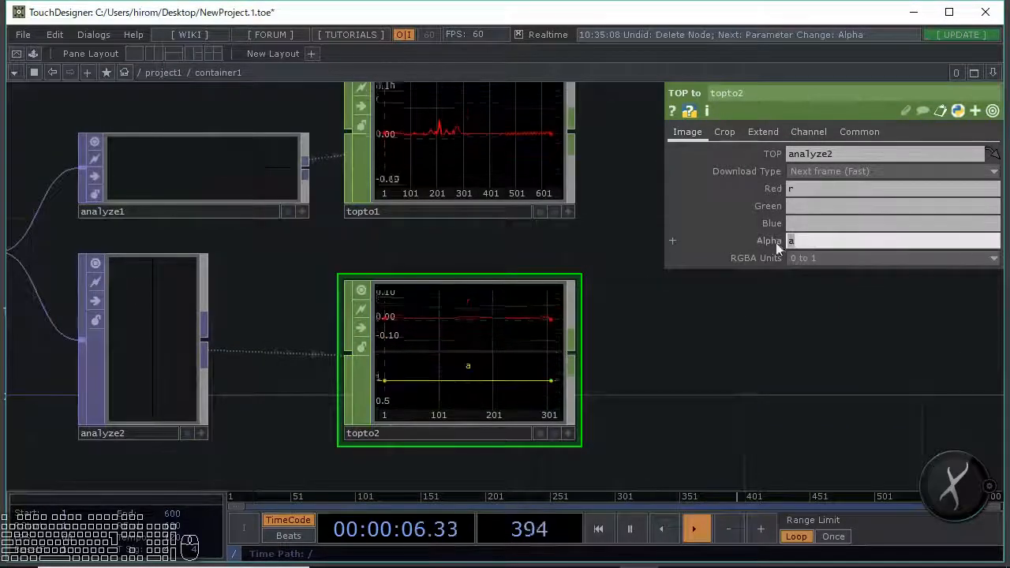
drag(562, 254, 543, 261)
Add an Analyze CHOP connected to the output of topto1 and place it beside that node
scroll(536, 246, down, 2)
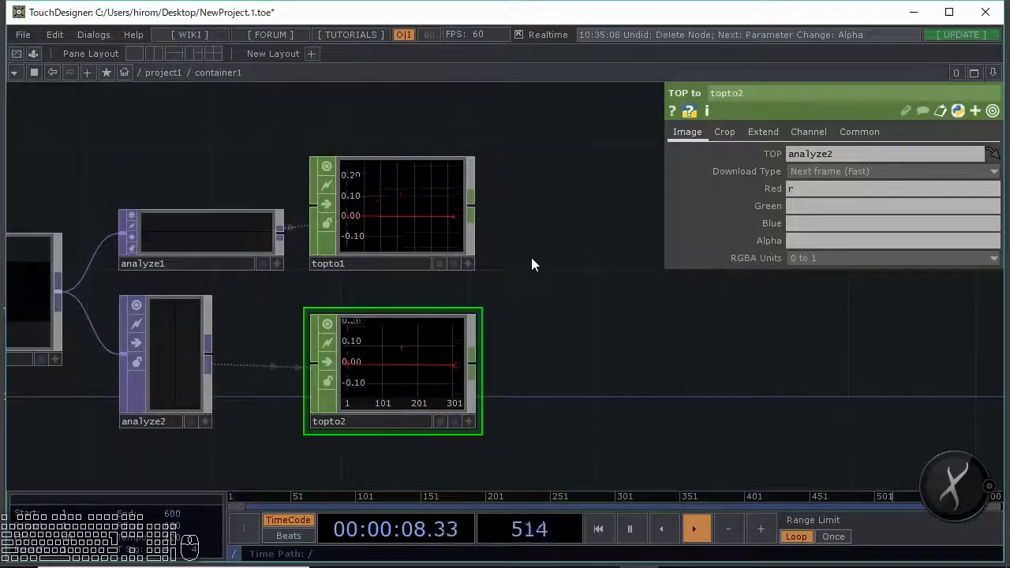
drag(527, 264, 495, 283)
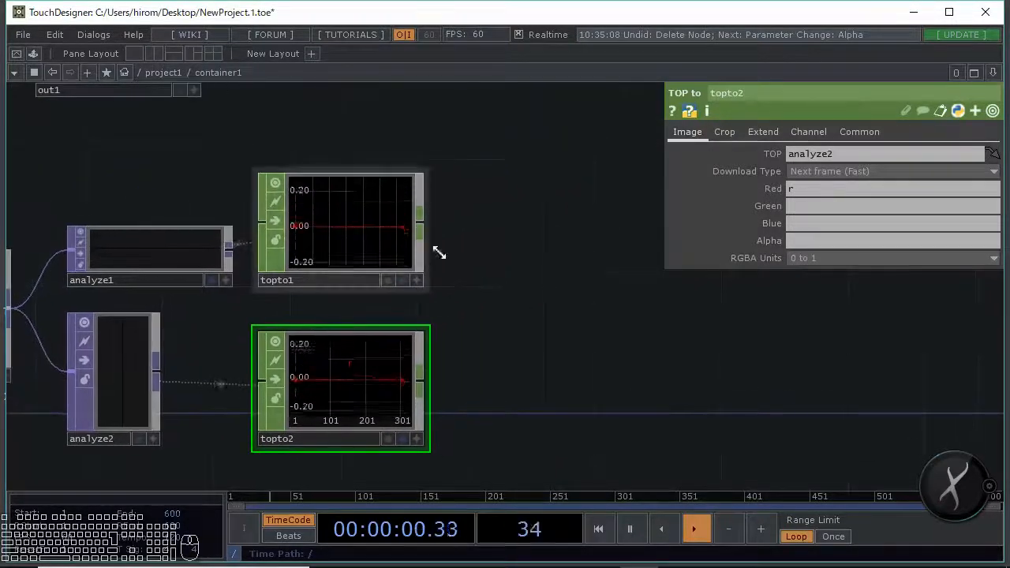
drag(452, 247, 364, 234)
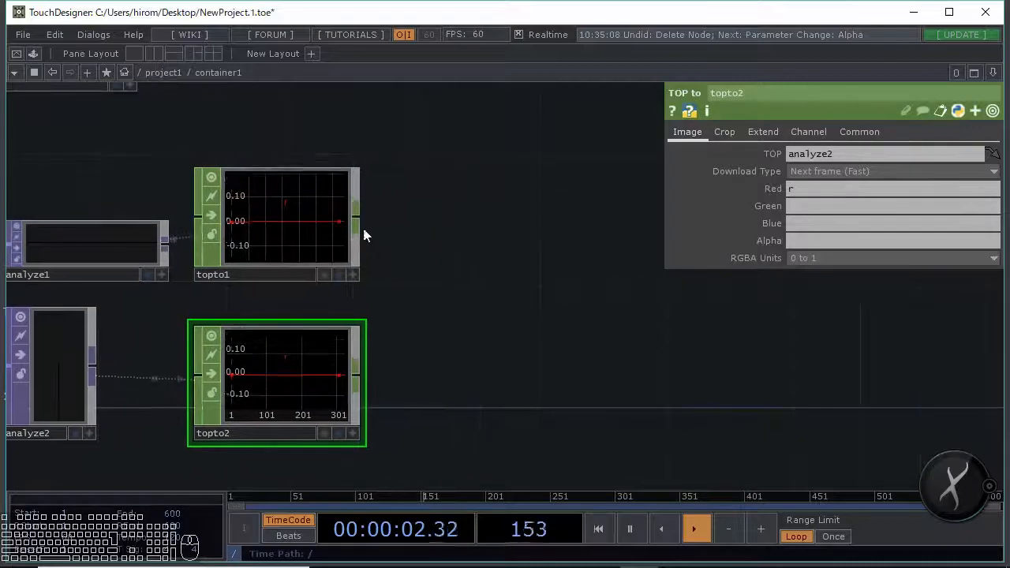
right_click(358, 224)
click(111, 80)
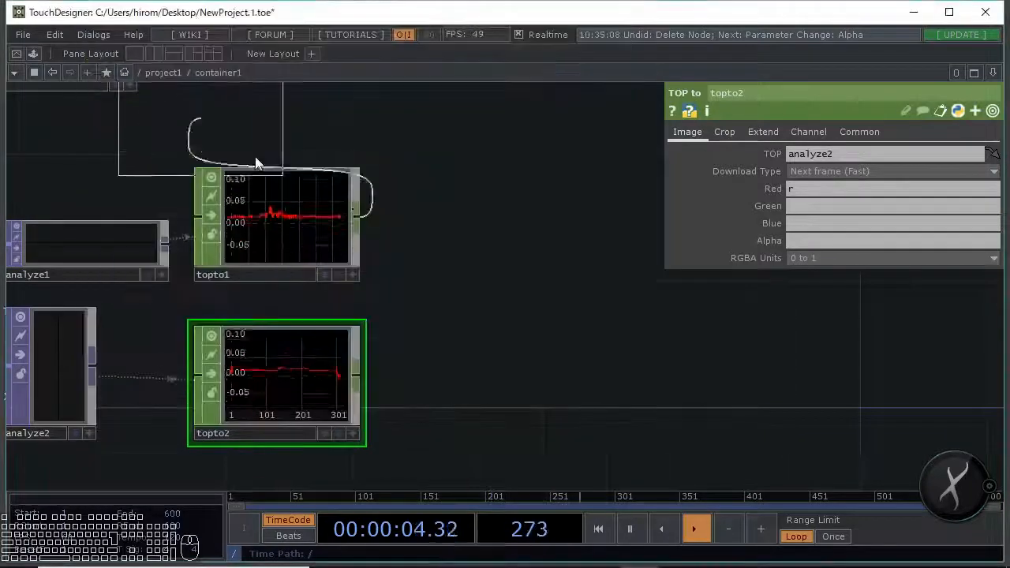
click(466, 205)
scroll(266, 198, up, 3)
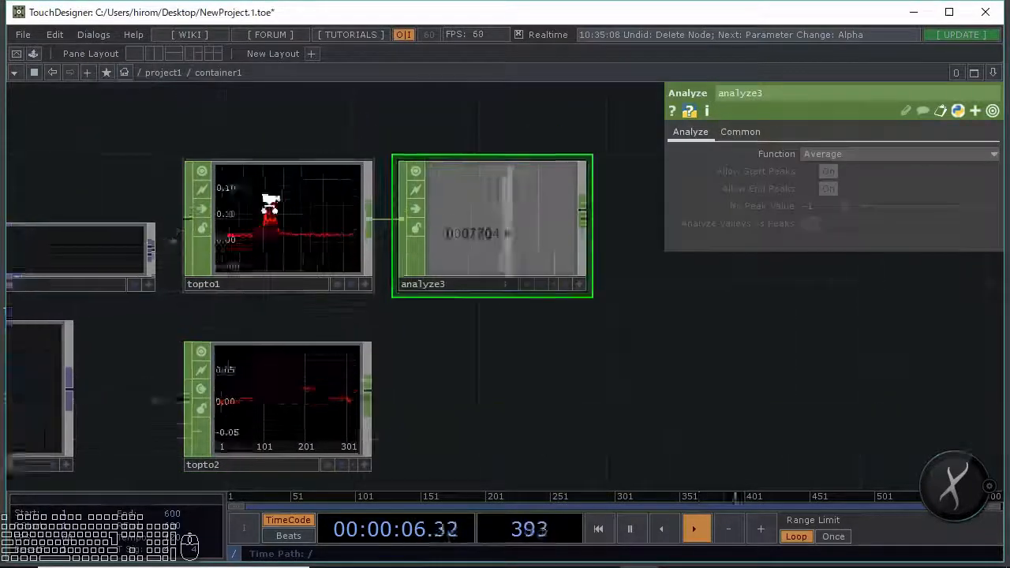
Set the Function of analyze3 to Index of Highest Peak
drag(621, 387, 407, 372)
scroll(405, 373, down, 2)
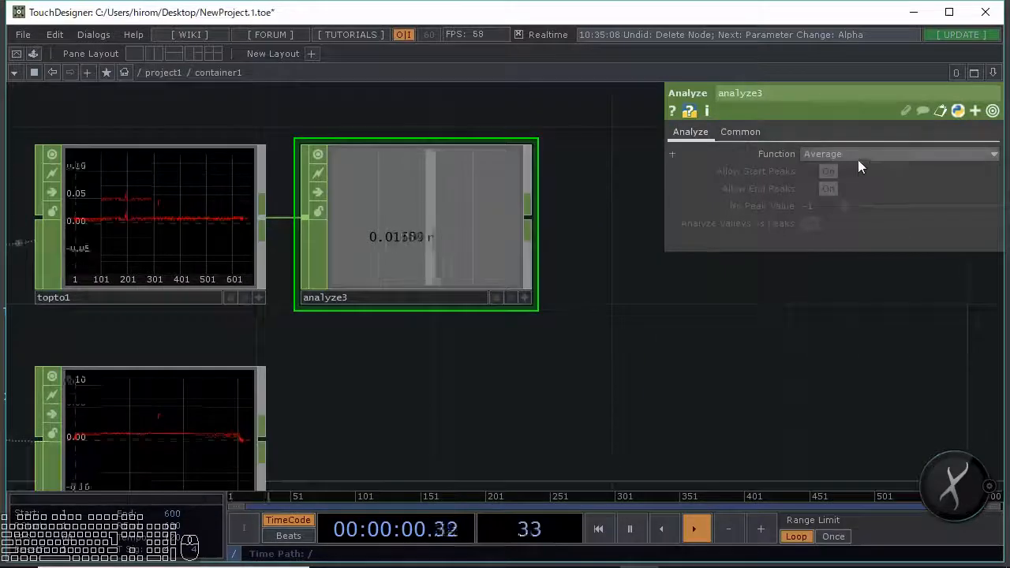
click(857, 155)
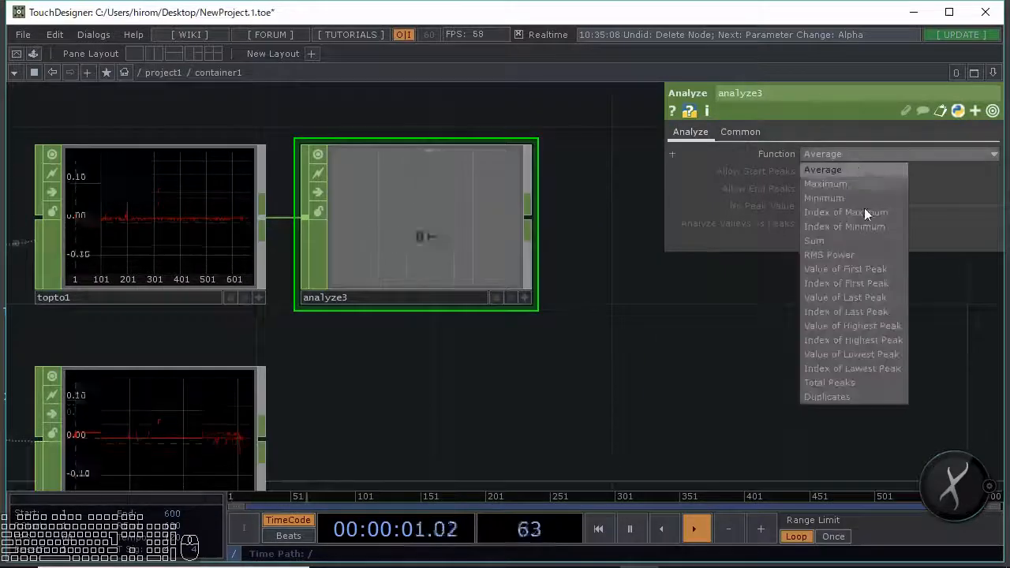
click(849, 341)
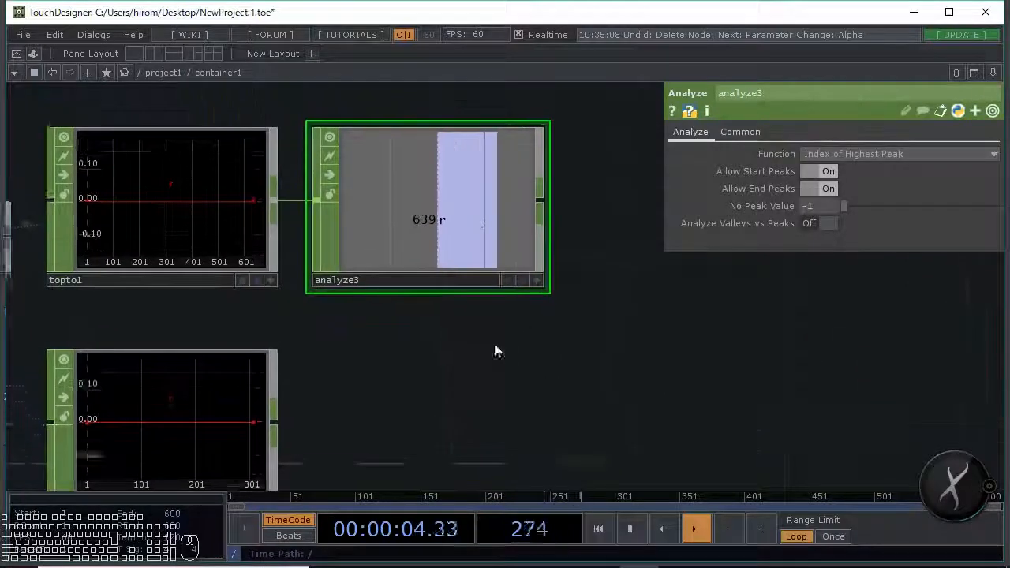
Turn off Allow Start Peaks and Allow End Peaks on analyze3
scroll(423, 270, up, 4)
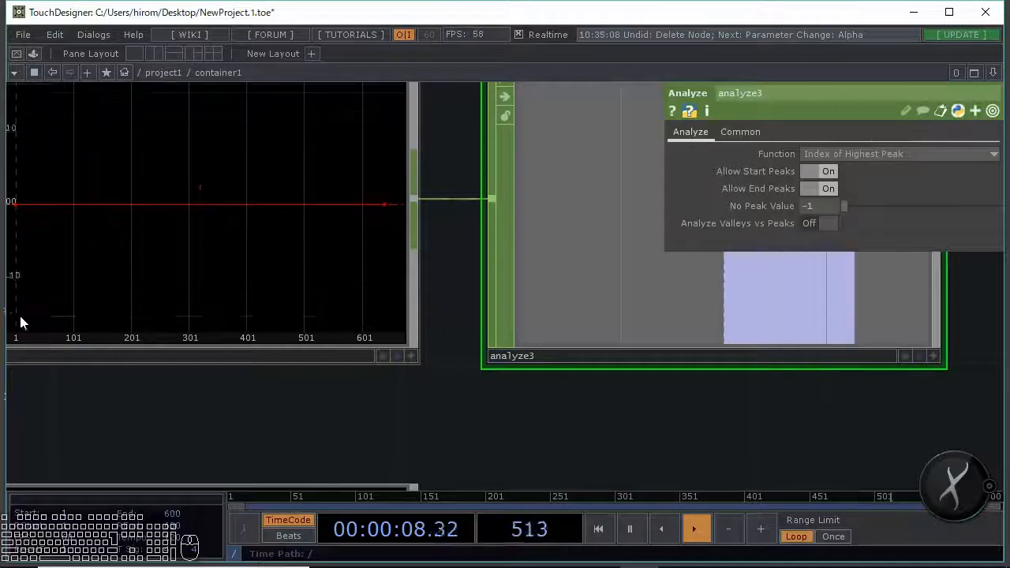
scroll(55, 379, left, 2)
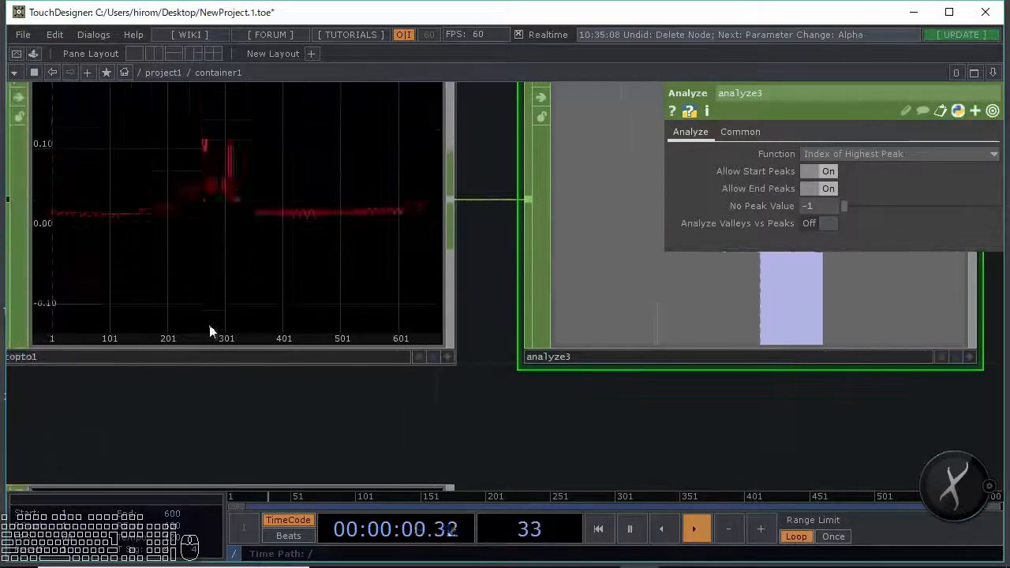
scroll(371, 337, down, 5)
scroll(442, 341, right, 2)
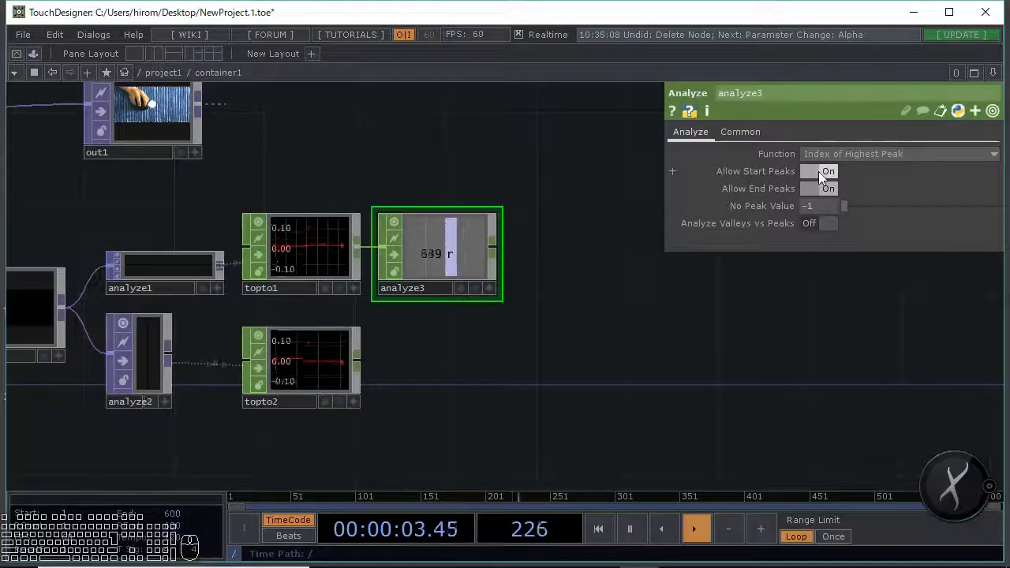
scroll(514, 323, left, 1)
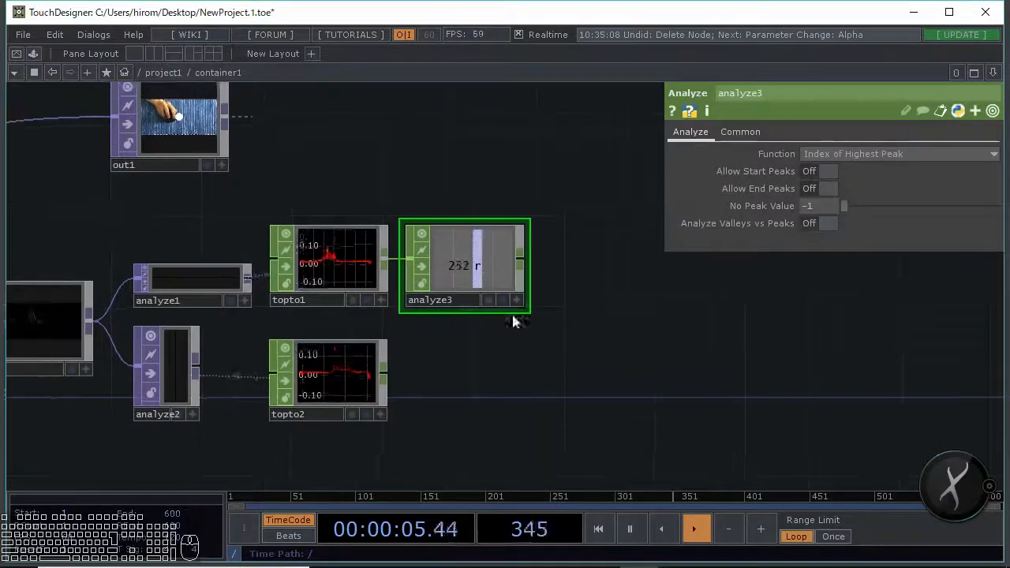
Examine how analyze3's peak index follows the spikes in topto1 and the hand movement in the out1 video
scroll(421, 307, up, 3)
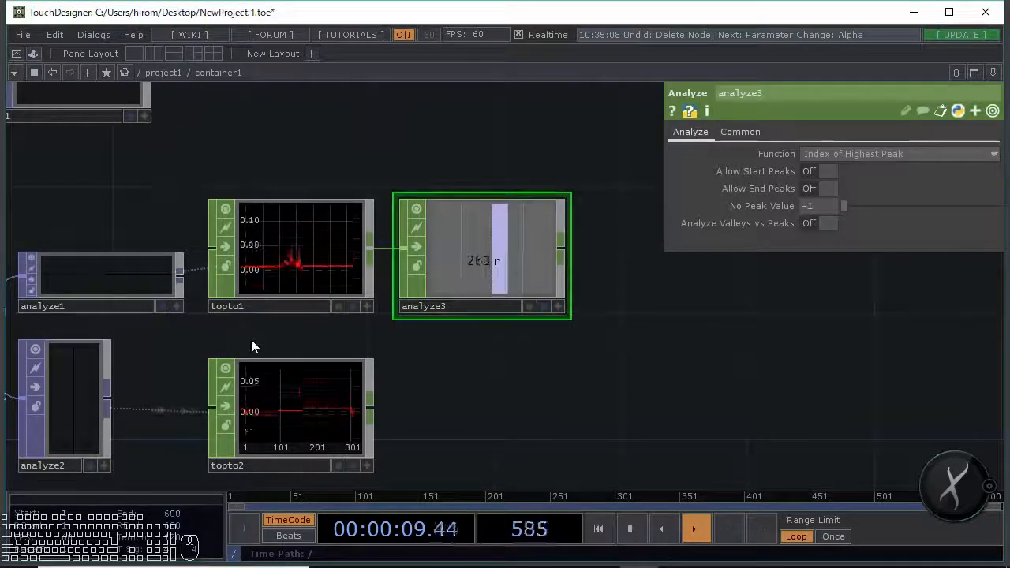
scroll(253, 343, left, 1)
scroll(307, 256, up, 2)
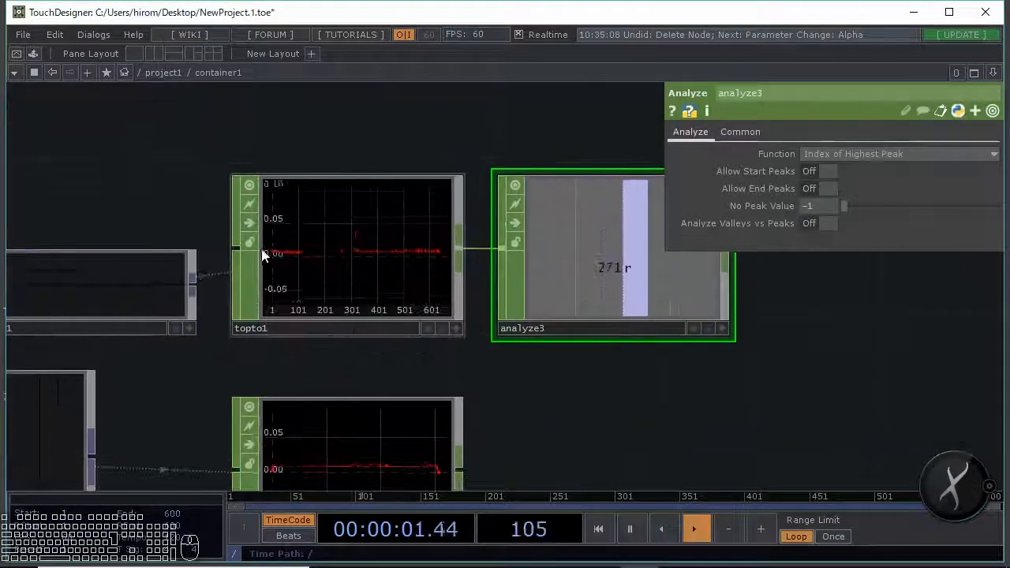
scroll(263, 252, up, 2)
drag(569, 299, 430, 323)
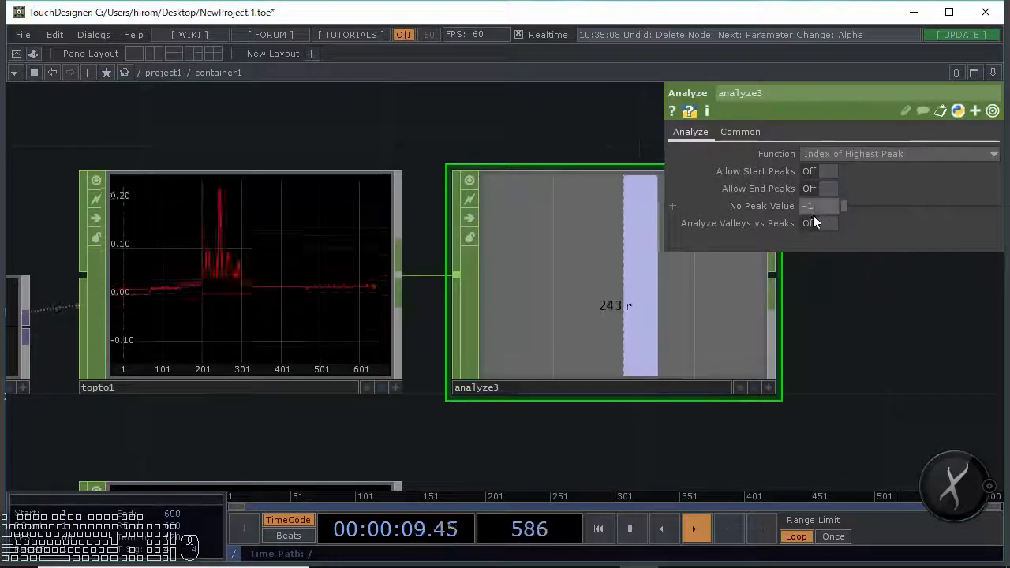
scroll(749, 364, down, 5)
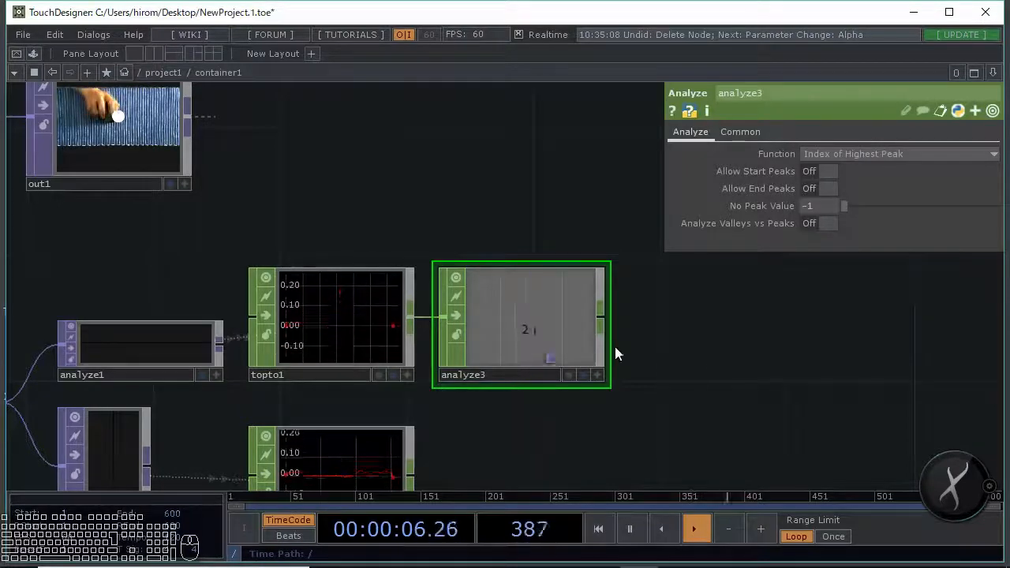
drag(715, 347, 707, 347)
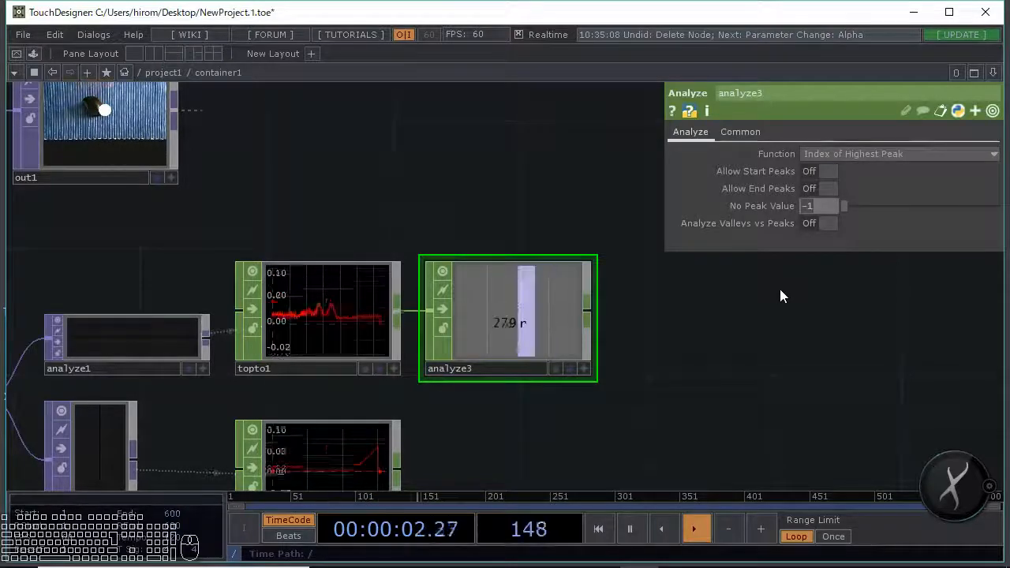
scroll(275, 379, up, 5)
scroll(397, 250, down, 5)
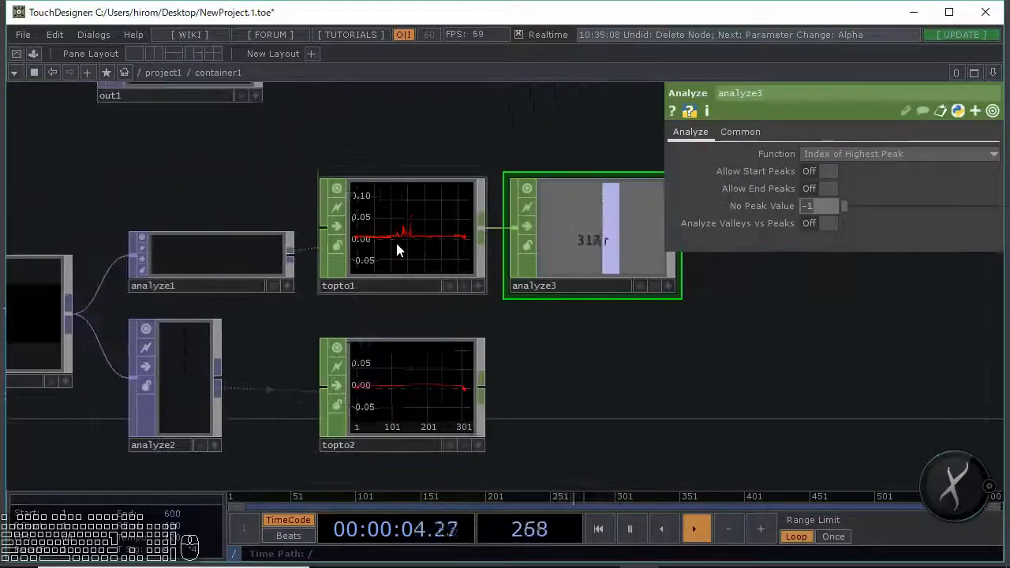
scroll(261, 232, down, 3)
scroll(196, 168, up, 4)
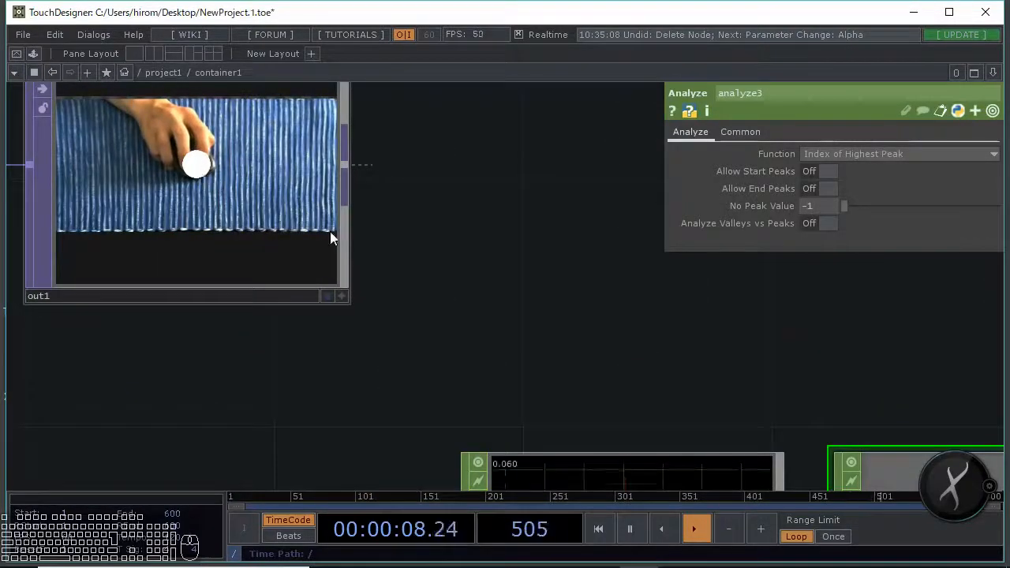
Set analyze3's No Peak Value to the Python expression me.inputs[0].end
scroll(360, 234, down, 4)
drag(664, 402, 531, 216)
click(762, 206)
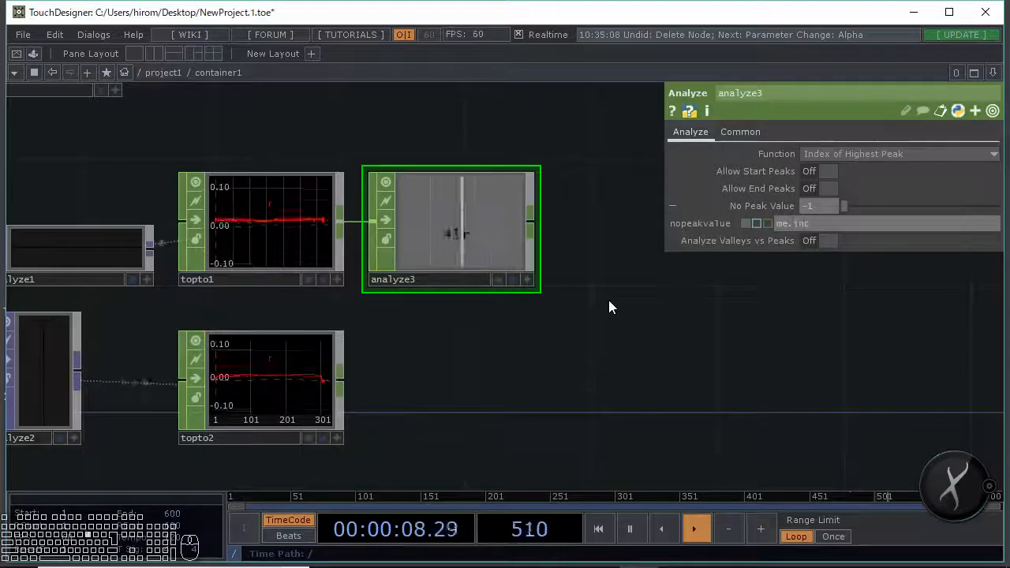
text(uts[)
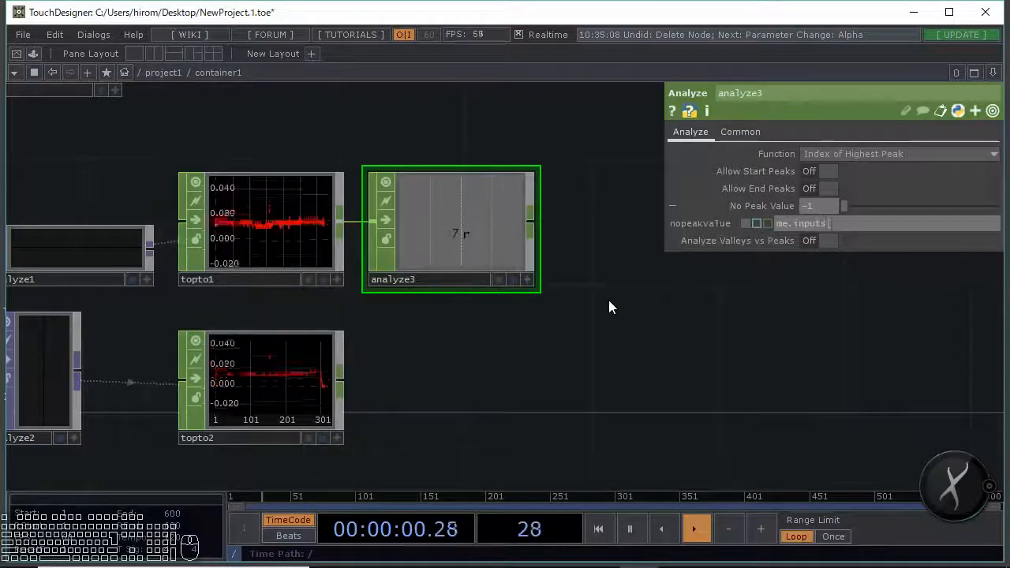
text(0].end)
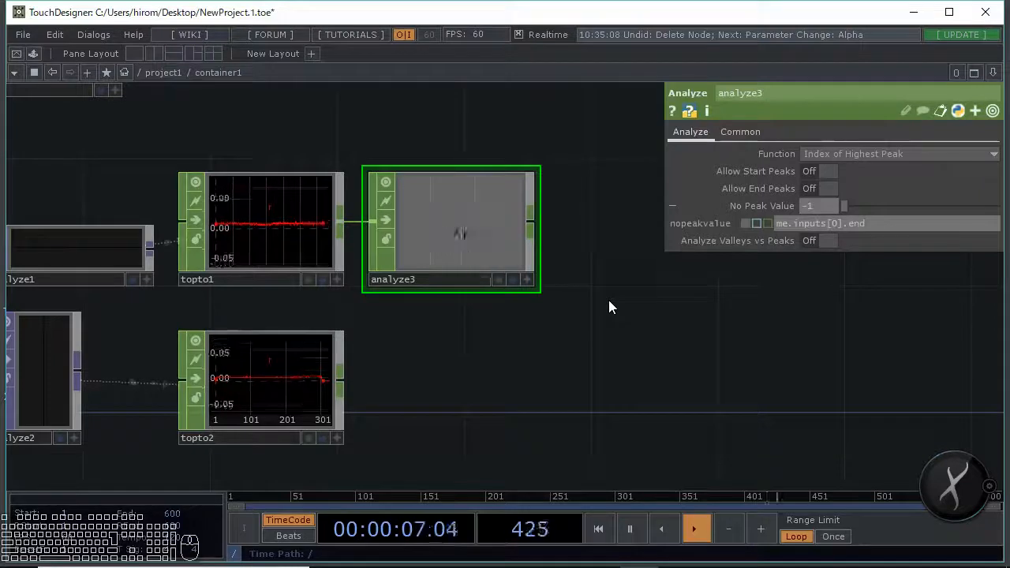
key(Return)
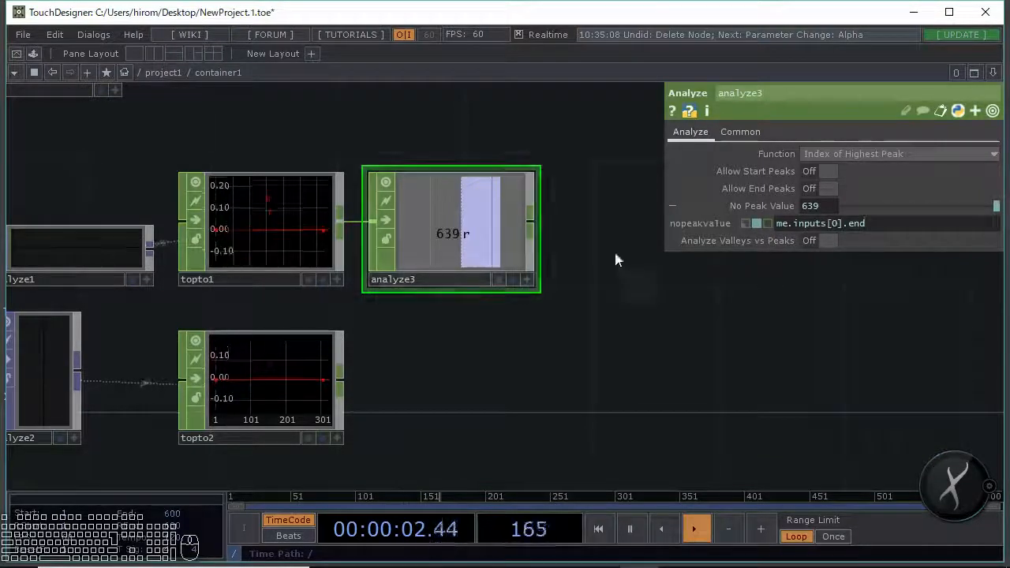
Extend analyze3's No Peak Value expression to me.inputs[0].end * 0.5
drag(616, 259, 724, 285)
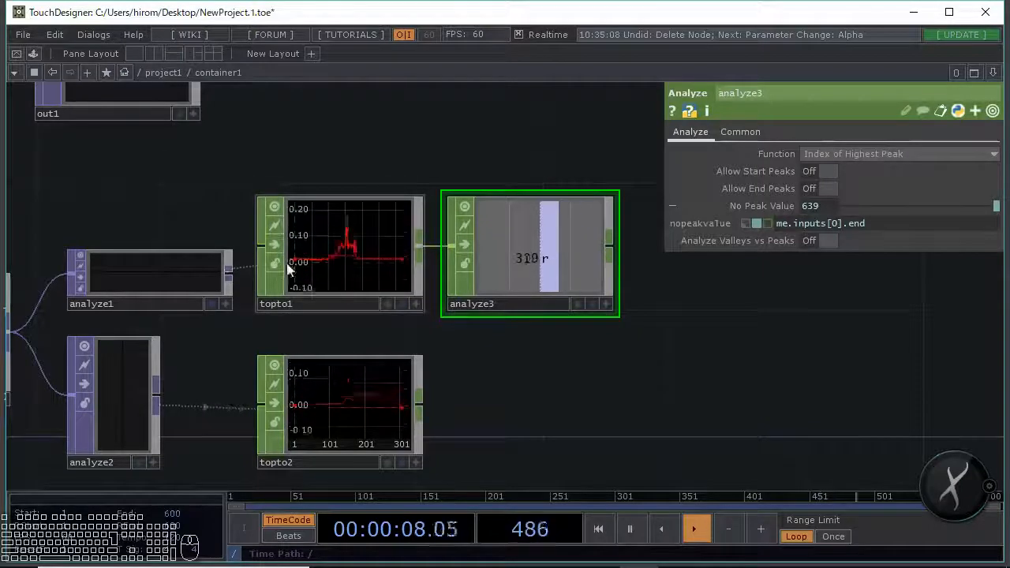
scroll(380, 284, up, 3)
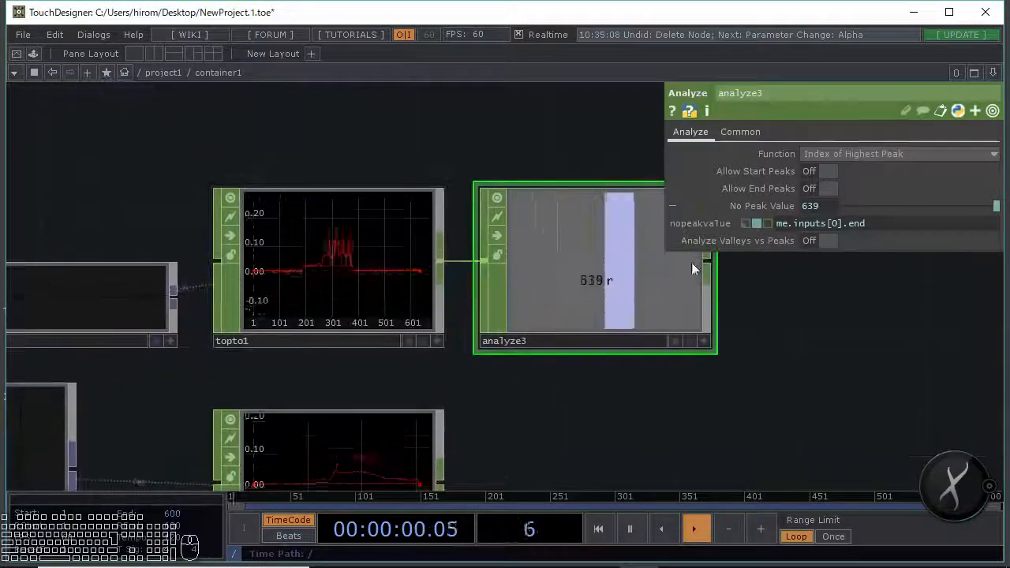
scroll(312, 325, up, 3)
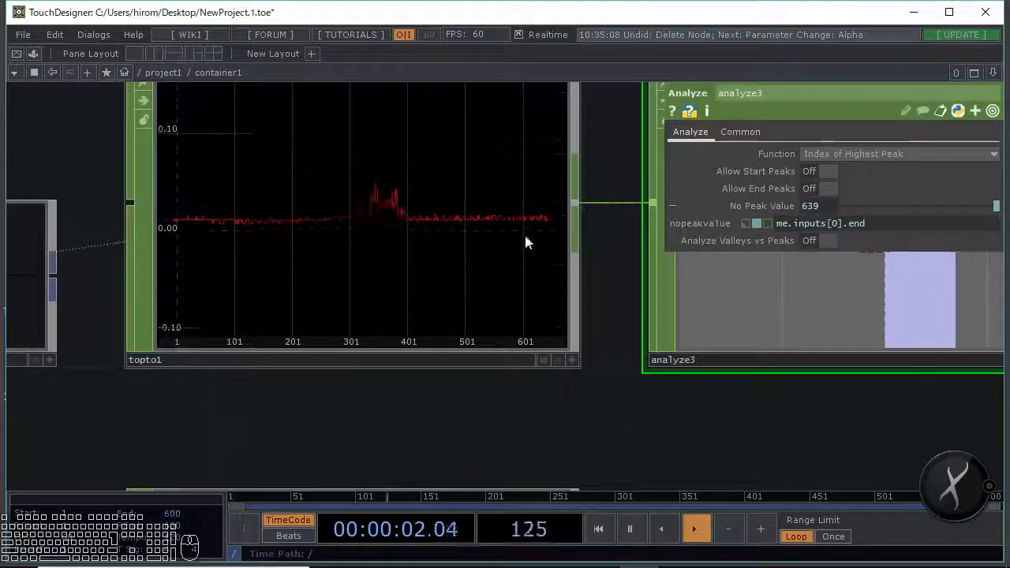
scroll(595, 266, up, 3)
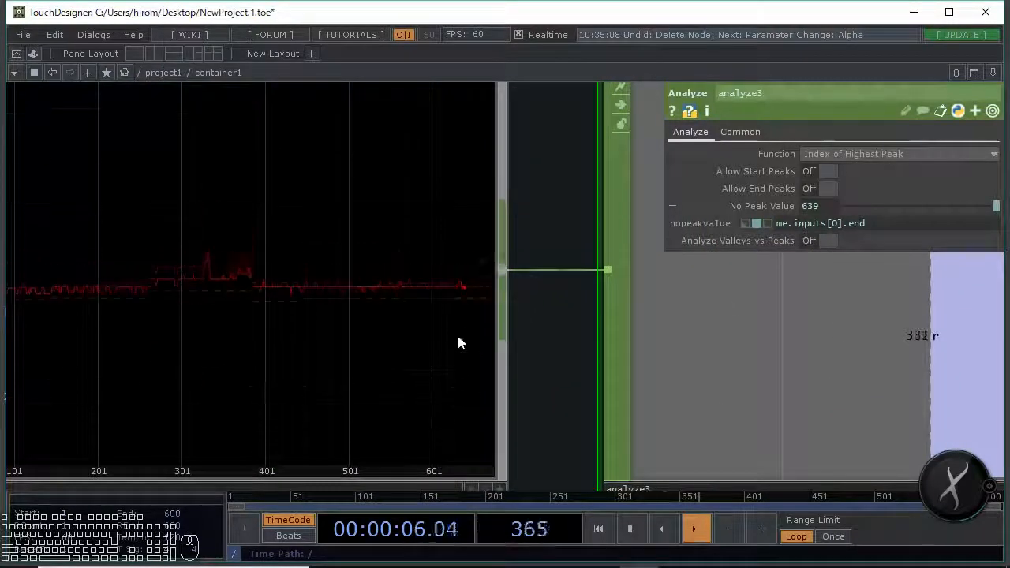
scroll(513, 407, down, 5)
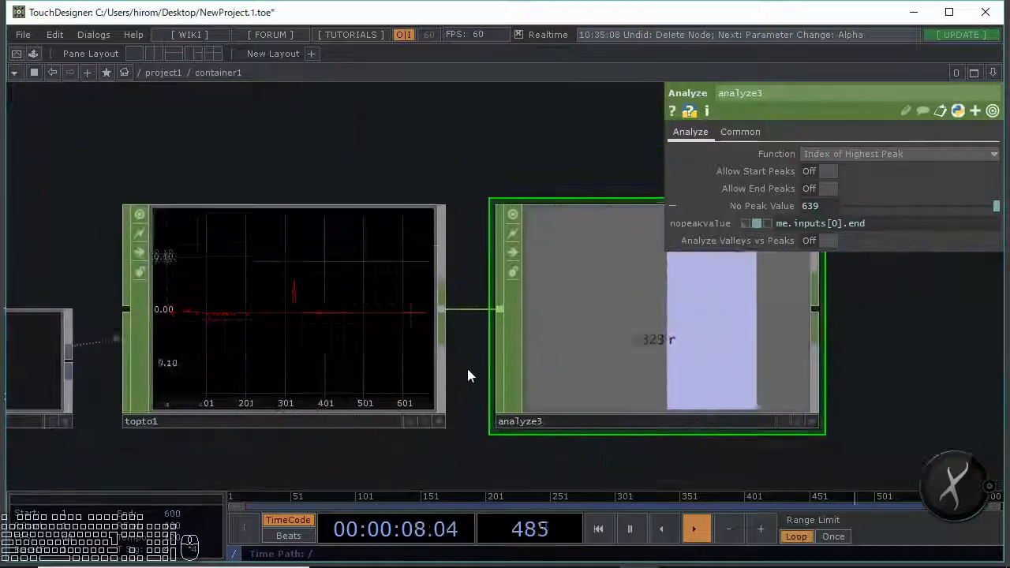
text(*)
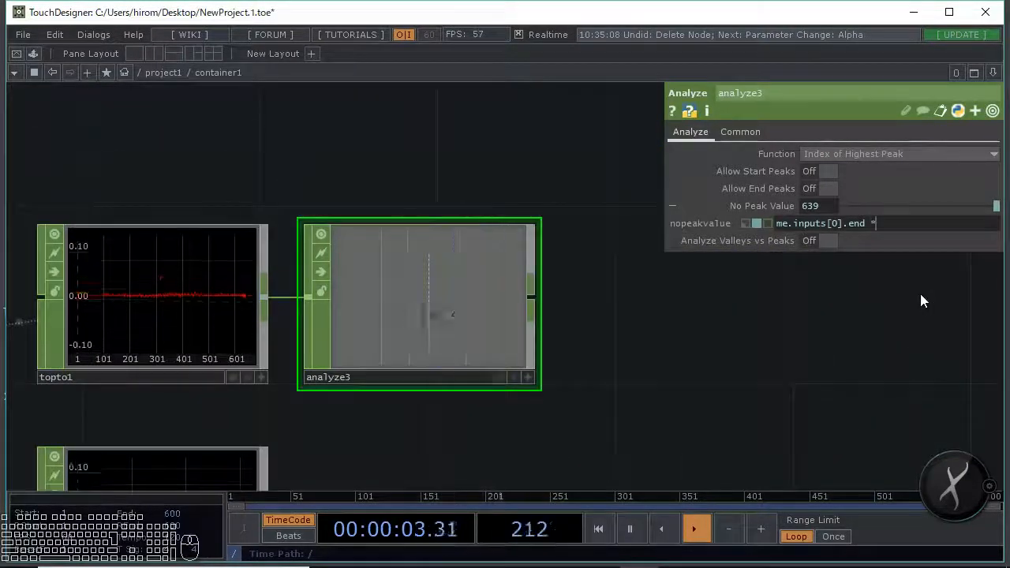
text( 0.5)
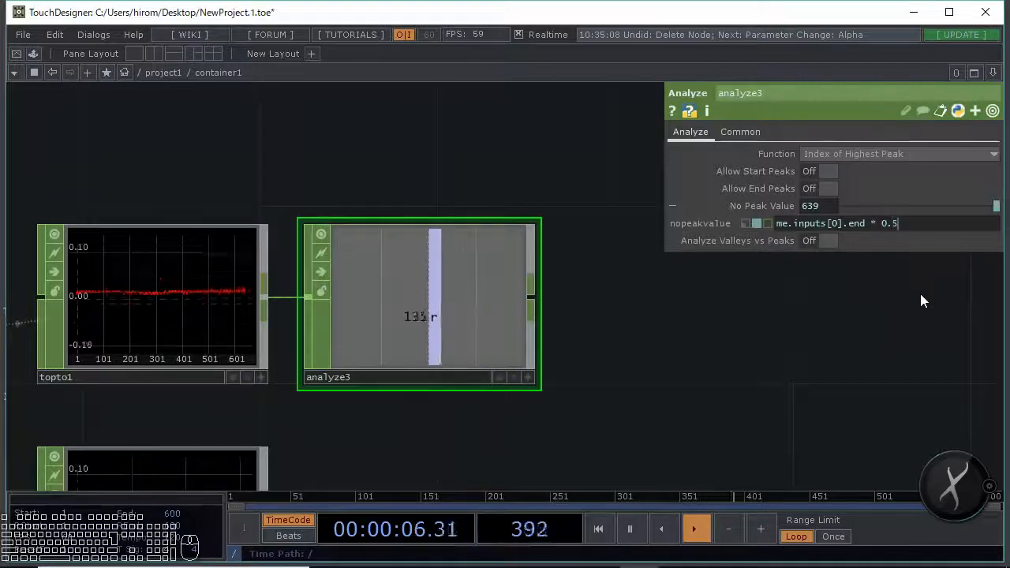
key(Return)
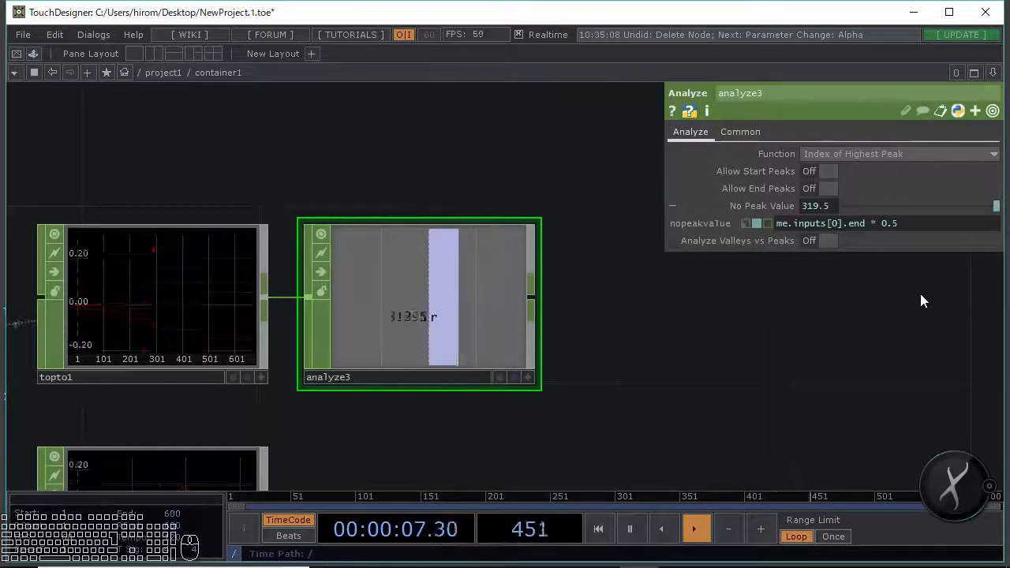
scroll(713, 329, up, 2)
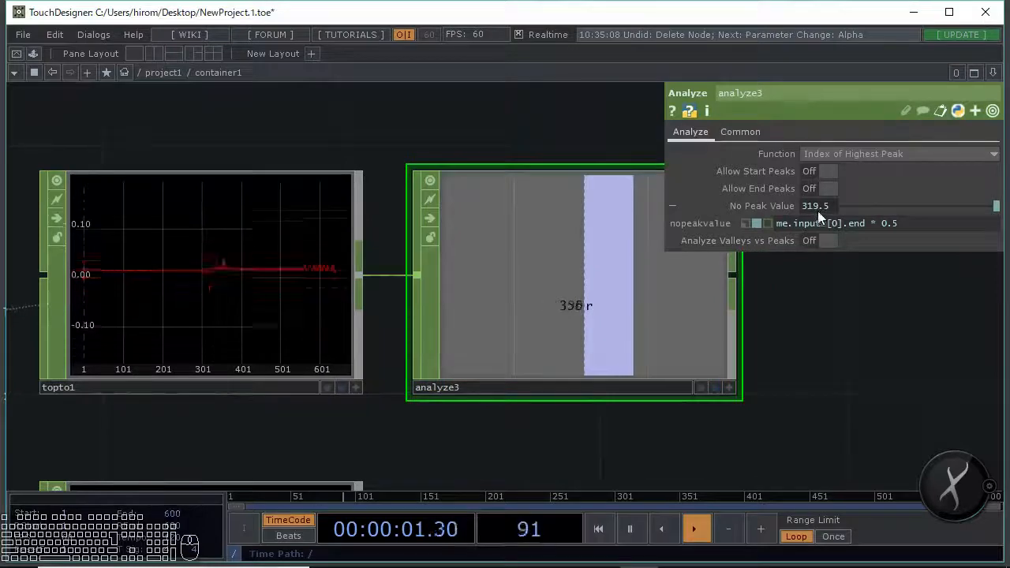
Duplicate analyze3 below the original as an Analyze CHOP fed by topto2
drag(808, 313, 730, 312)
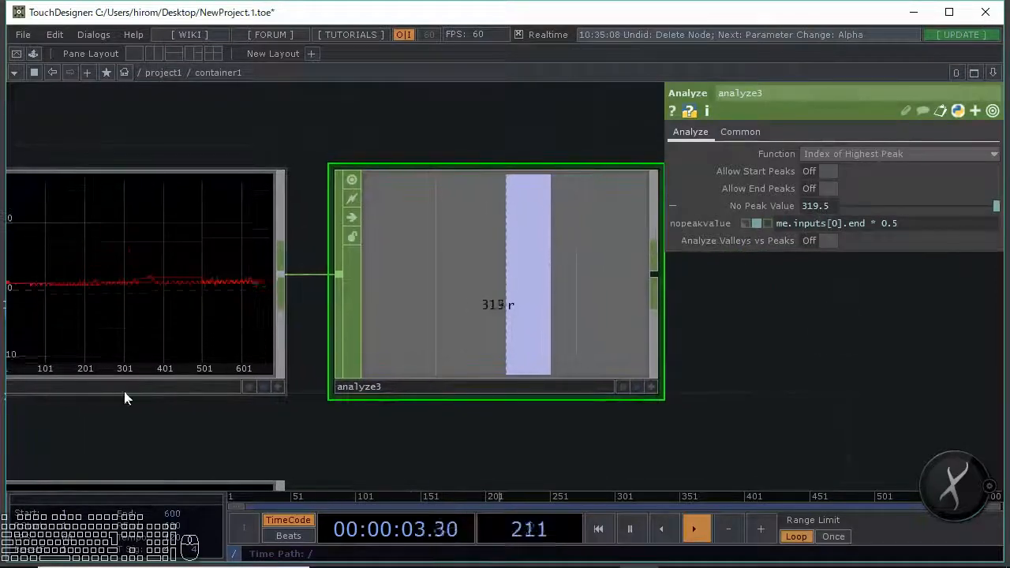
scroll(849, 369, down, 2)
key(ctrl+v)
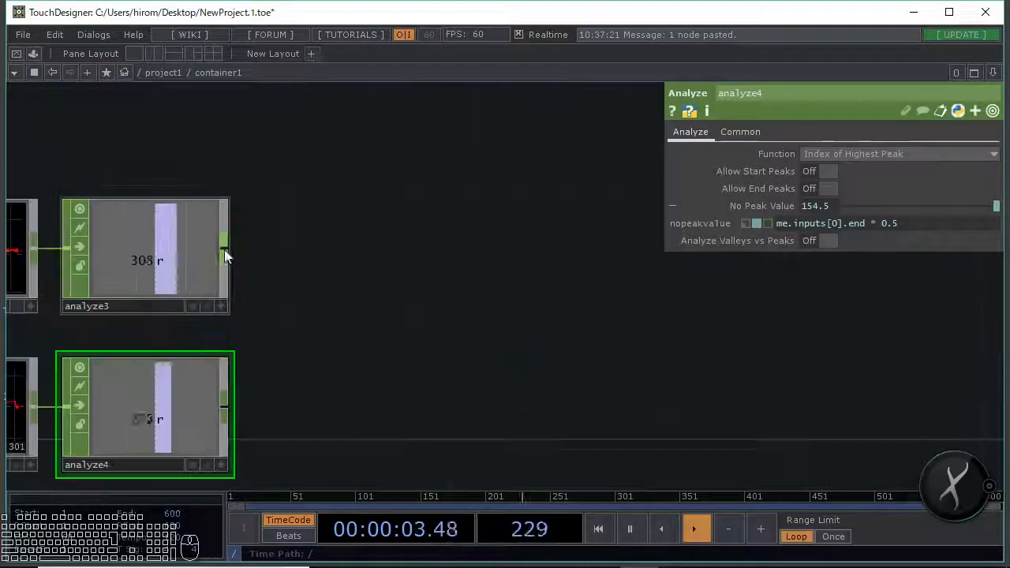
Add a Rename CHOP connected to analyze3's output and rename its channel to hr
right_click(224, 249)
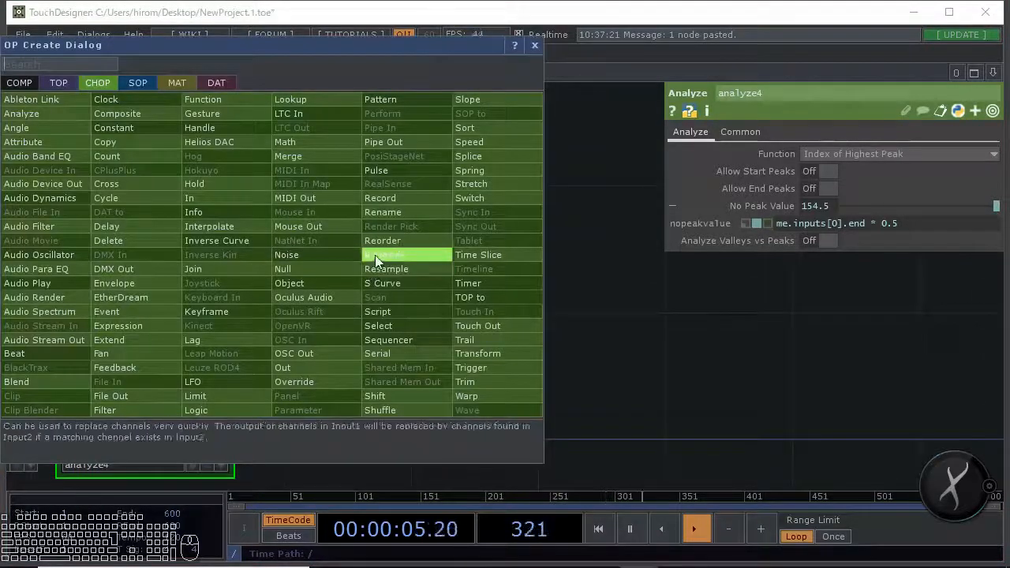
click(394, 240)
click(584, 261)
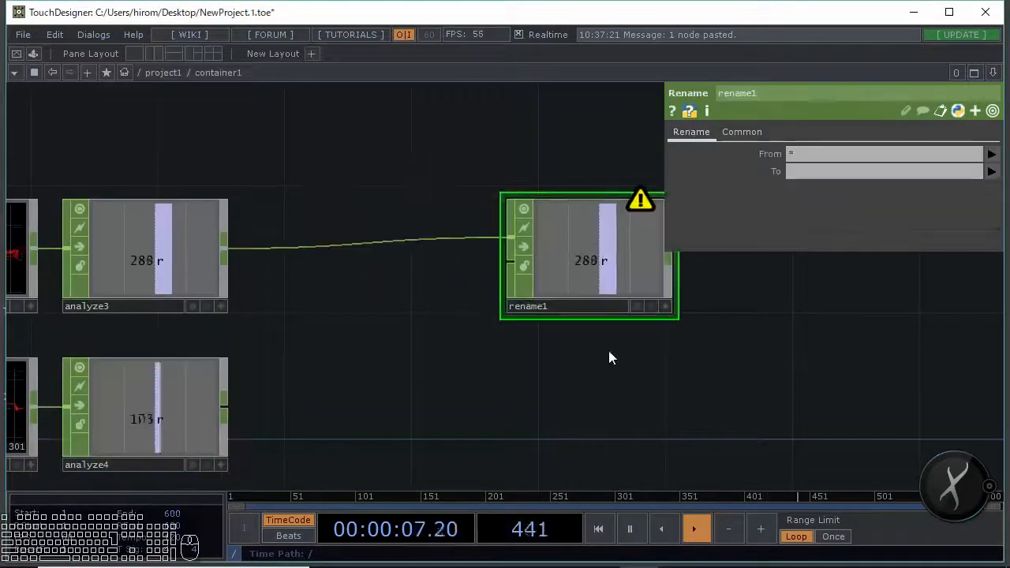
drag(608, 354, 468, 322)
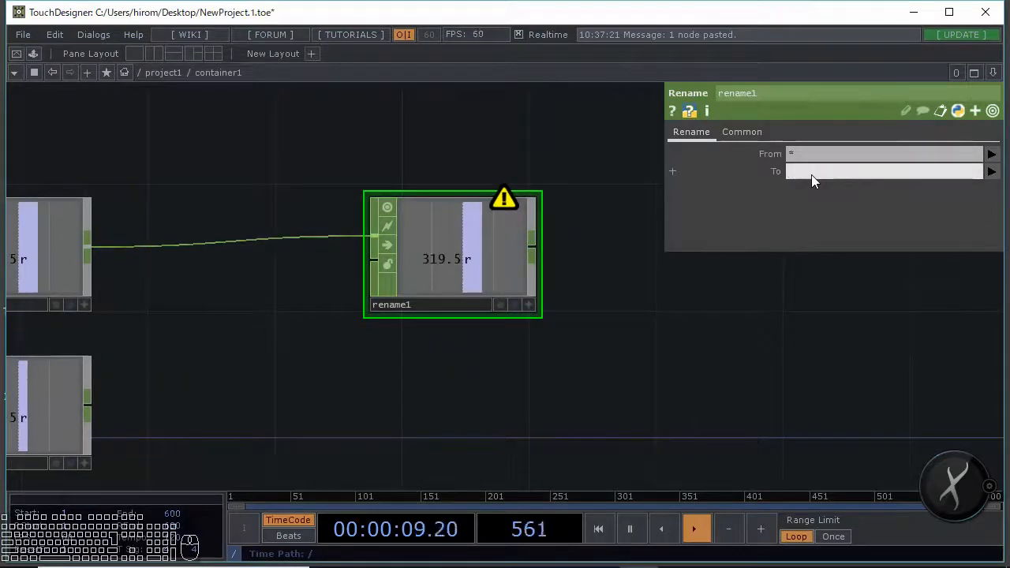
text(hr)
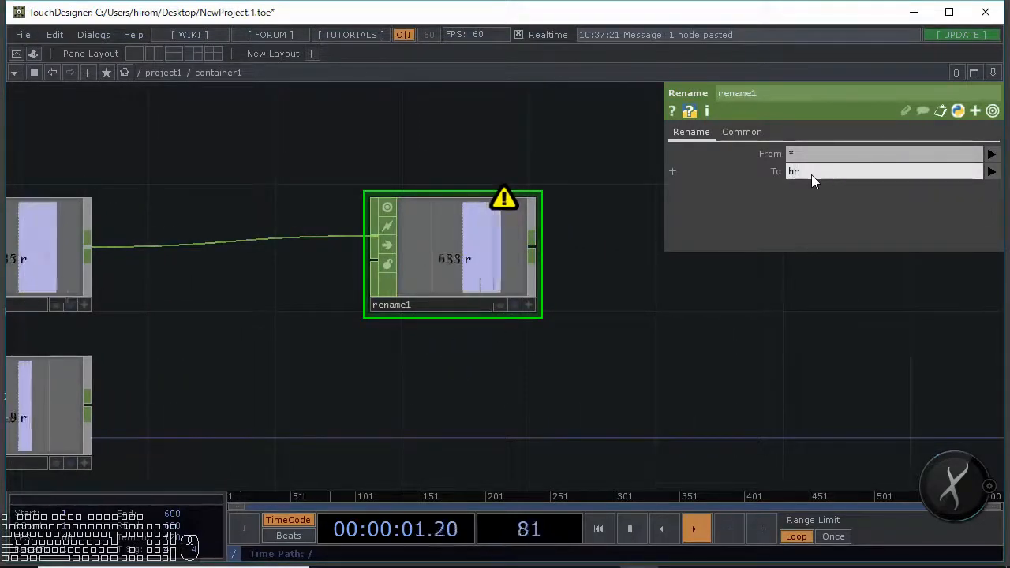
key(Return)
Duplicate rename1, connect the copy to analyze4 instead, and set its new channel name to vr
drag(449, 355, 454, 263)
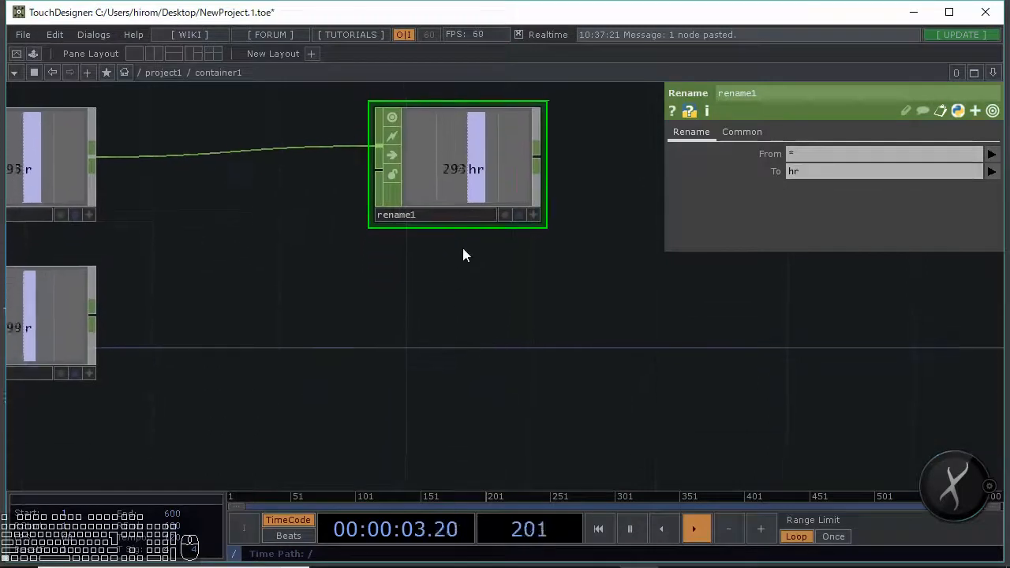
key(ctrl+v)
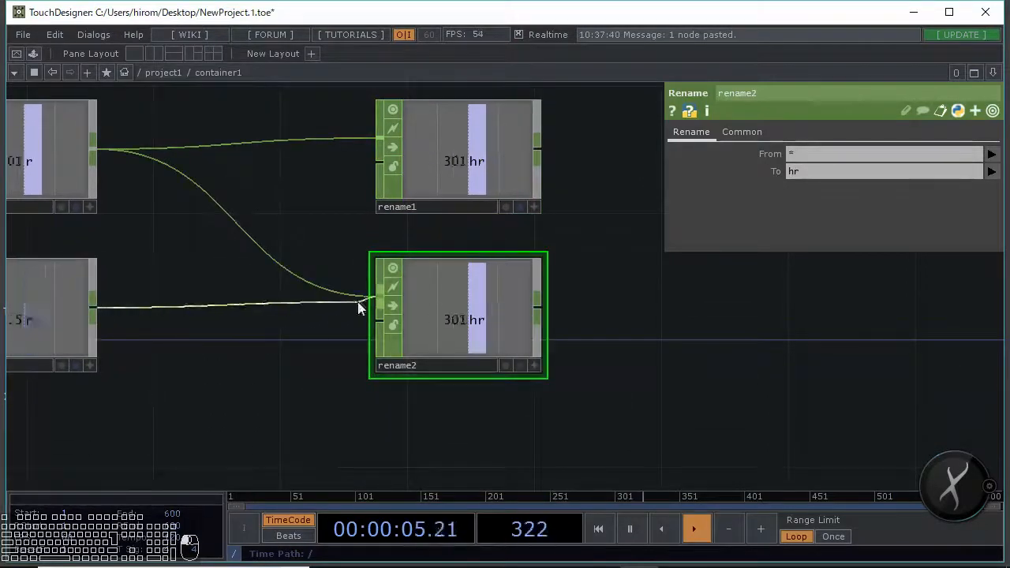
drag(358, 308, 374, 304)
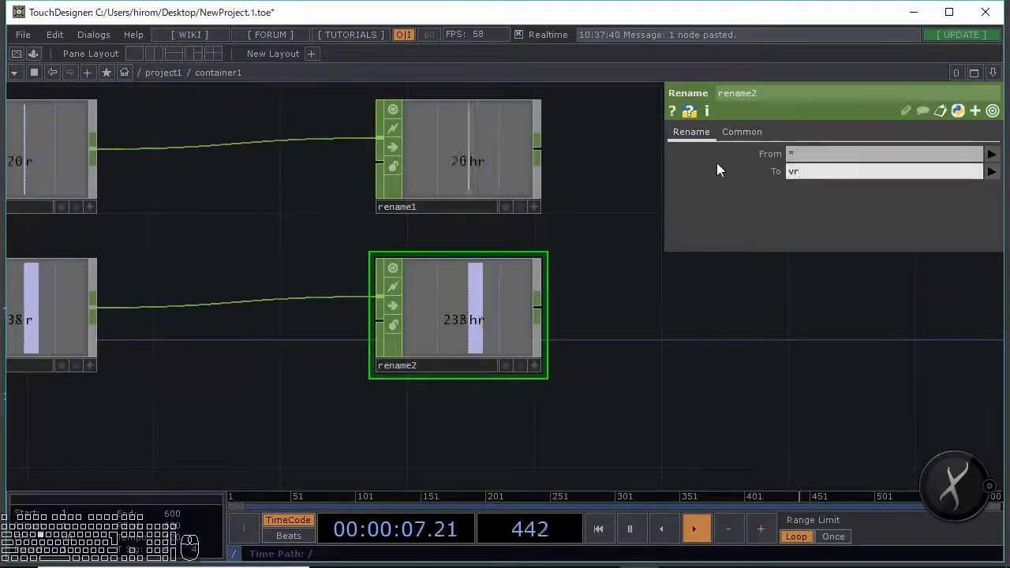
text(v)
key(Return)
Add a Merge CHOP and connect both rename1 and rename2 to its input
drag(593, 209, 422, 222)
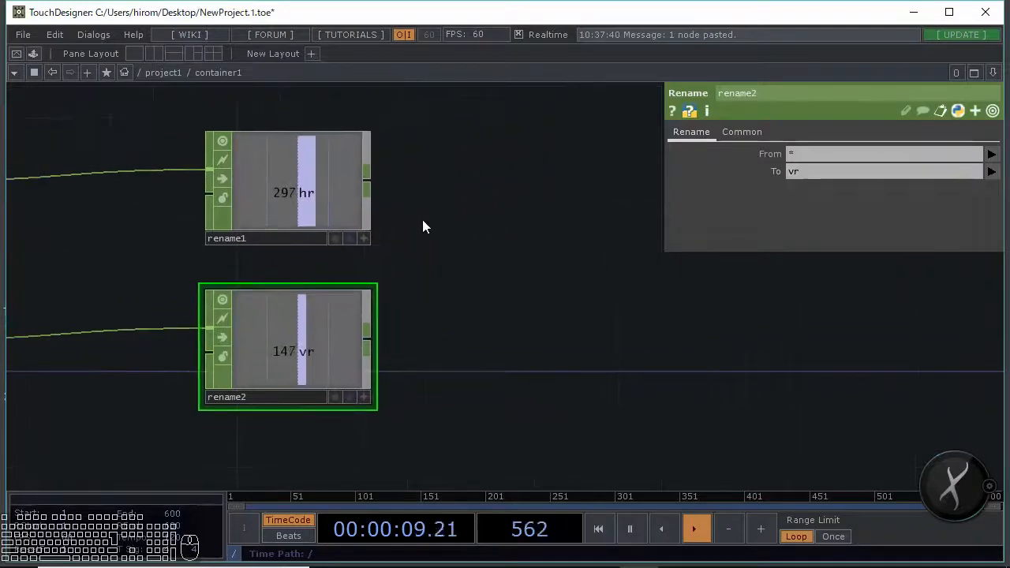
key(Tab)
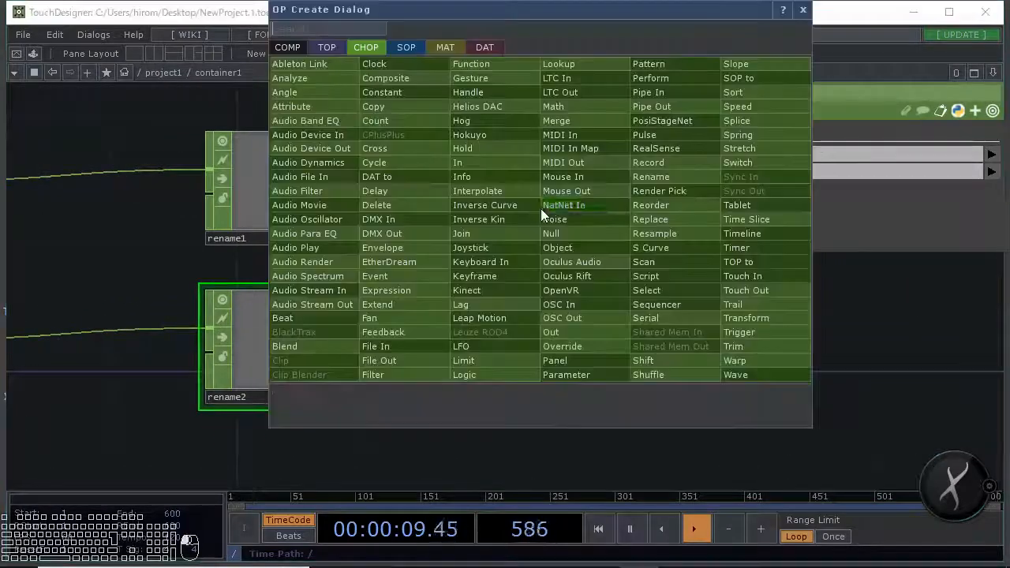
click(556, 109)
click(561, 266)
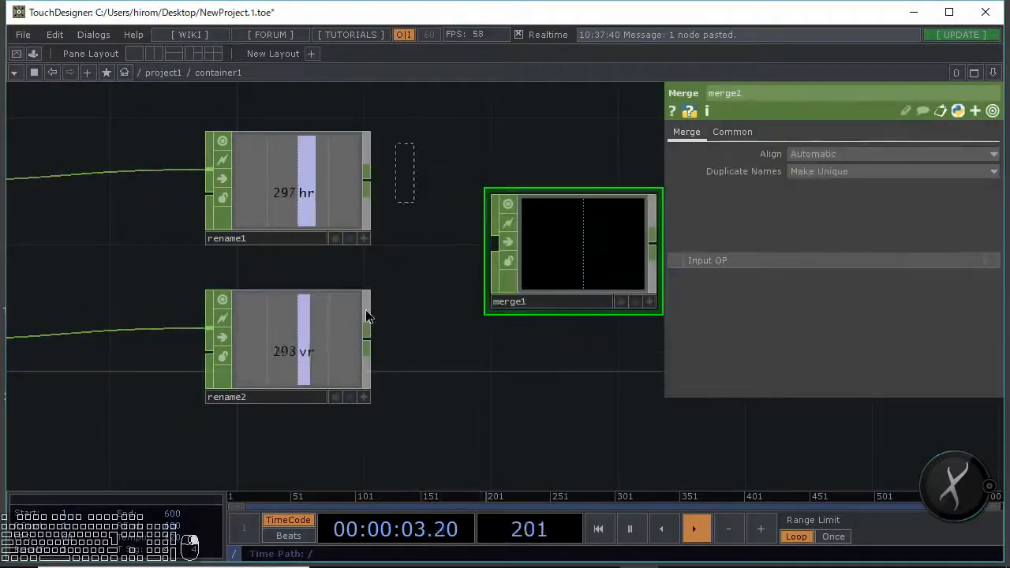
drag(372, 185, 497, 241)
drag(523, 316, 429, 295)
scroll(413, 293, up, 3)
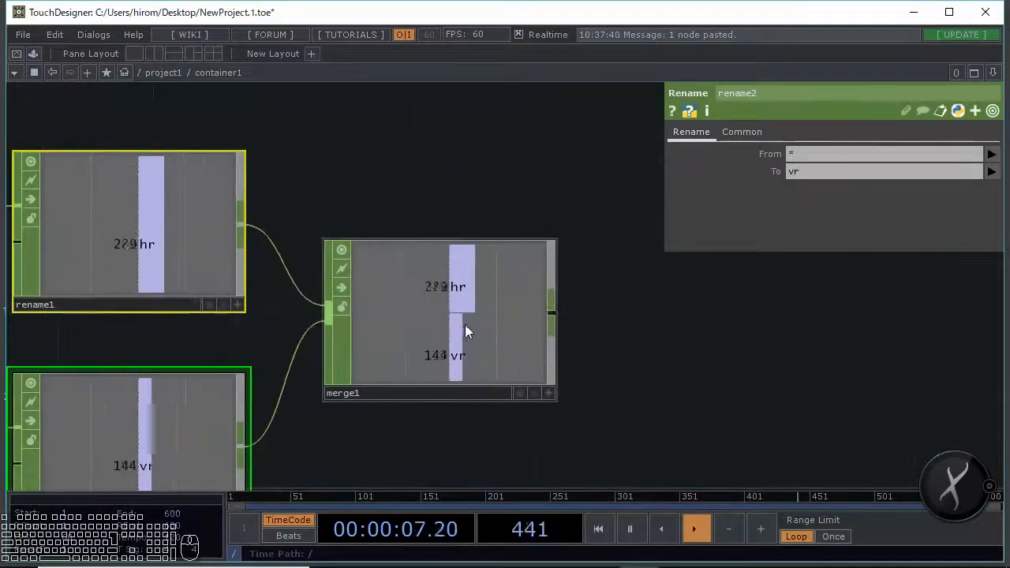
Move circle1 and out1 along the network, past the merge1 node
scroll(467, 329, down, 3)
scroll(458, 330, down, 5)
scroll(465, 347, up, 5)
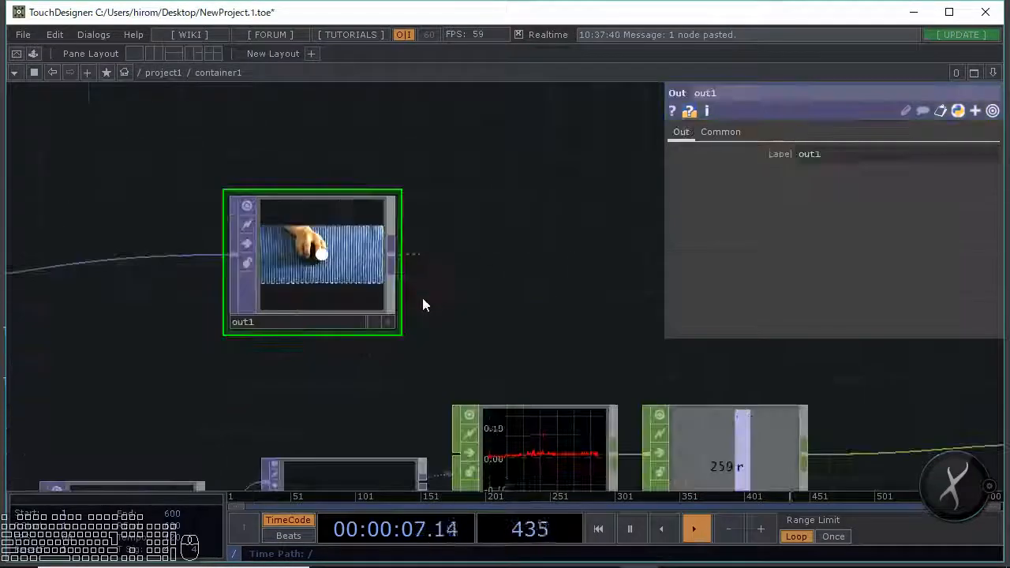
scroll(423, 293, down, 3)
right_drag(106, 309, 105, 310)
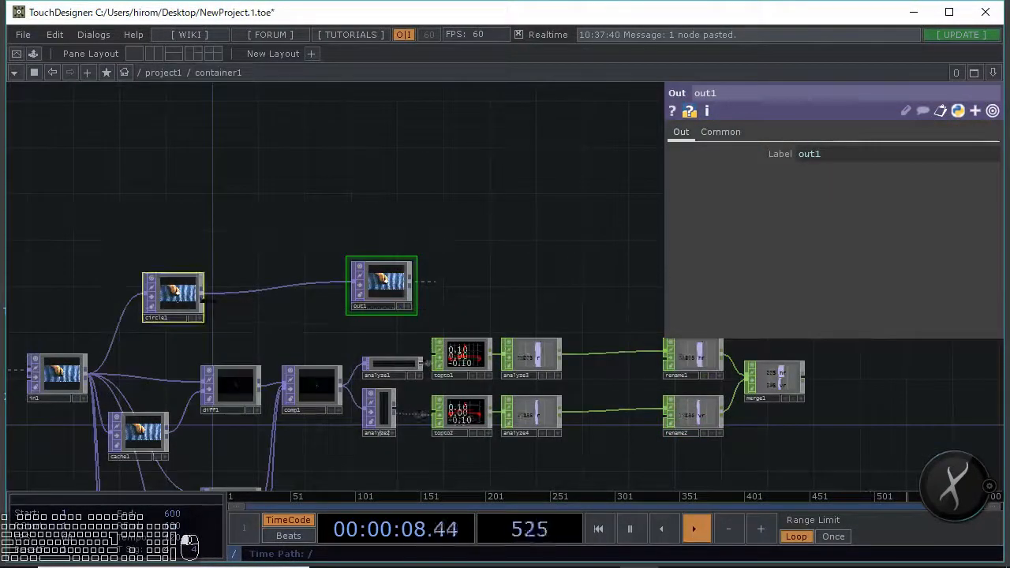
drag(173, 292, 623, 268)
drag(423, 225, 33, 235)
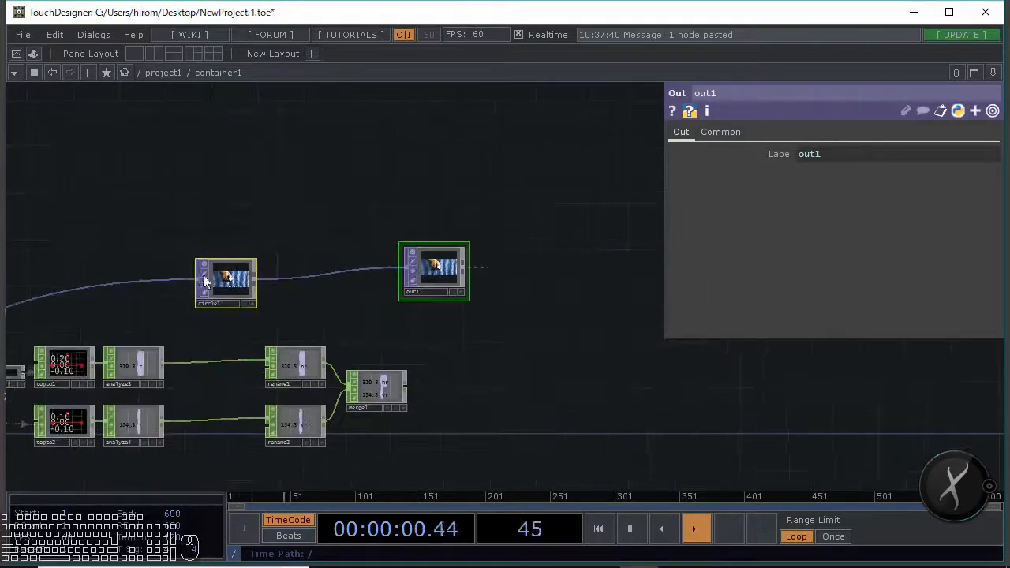
drag(202, 274, 489, 292)
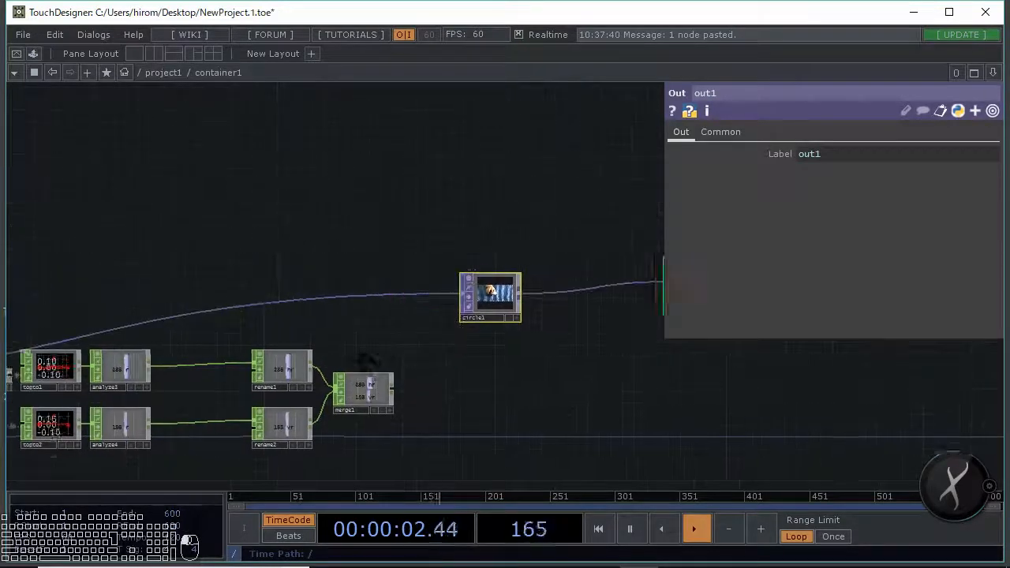
Test circle1's horizontal center position by shifting centerx to 0.5 and returning it to 0
scroll(351, 368, up, 2)
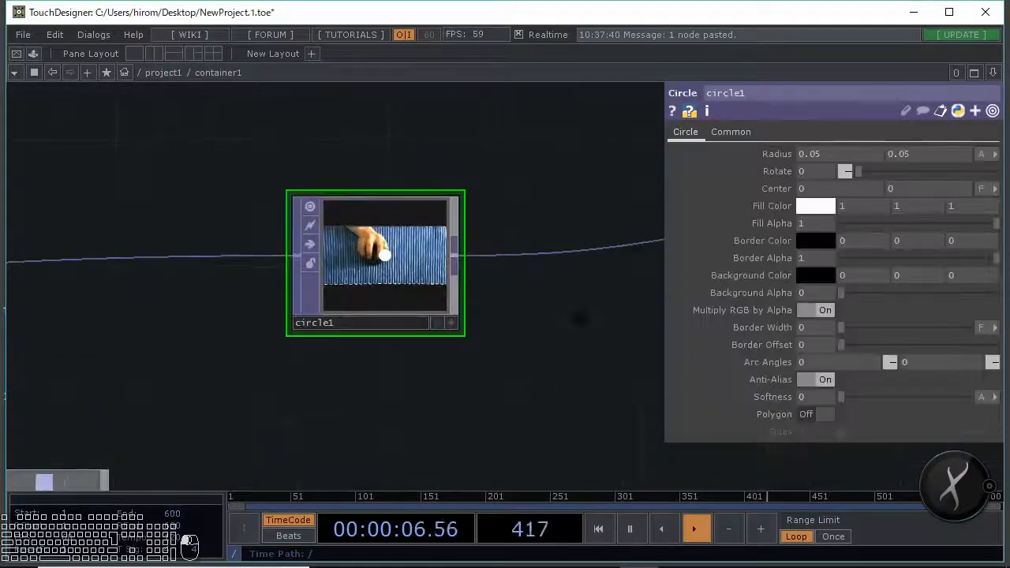
scroll(593, 288, up, 2)
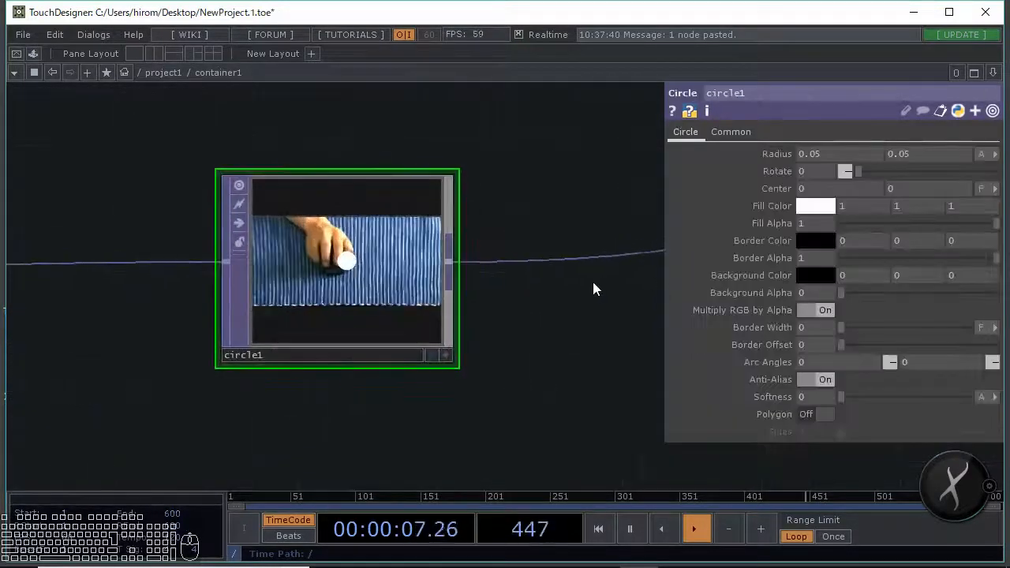
click(781, 189)
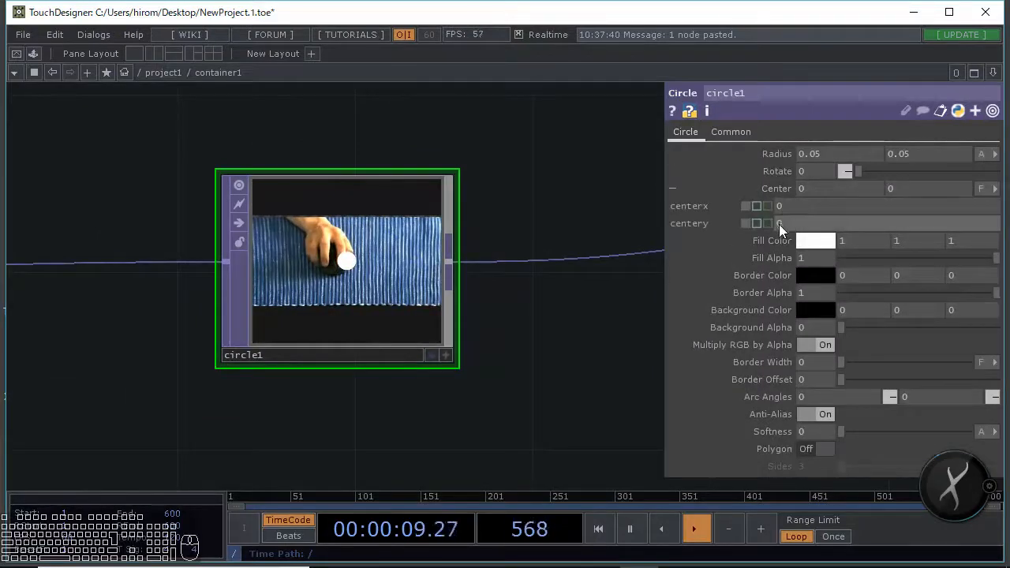
middle_drag(785, 205, 765, 189)
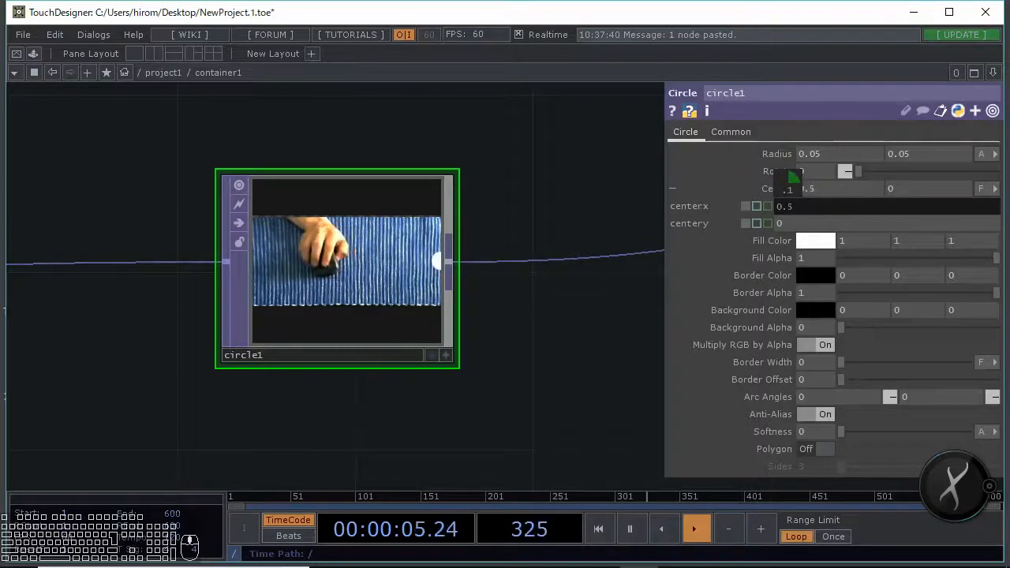
middle_drag(789, 189, 825, 193)
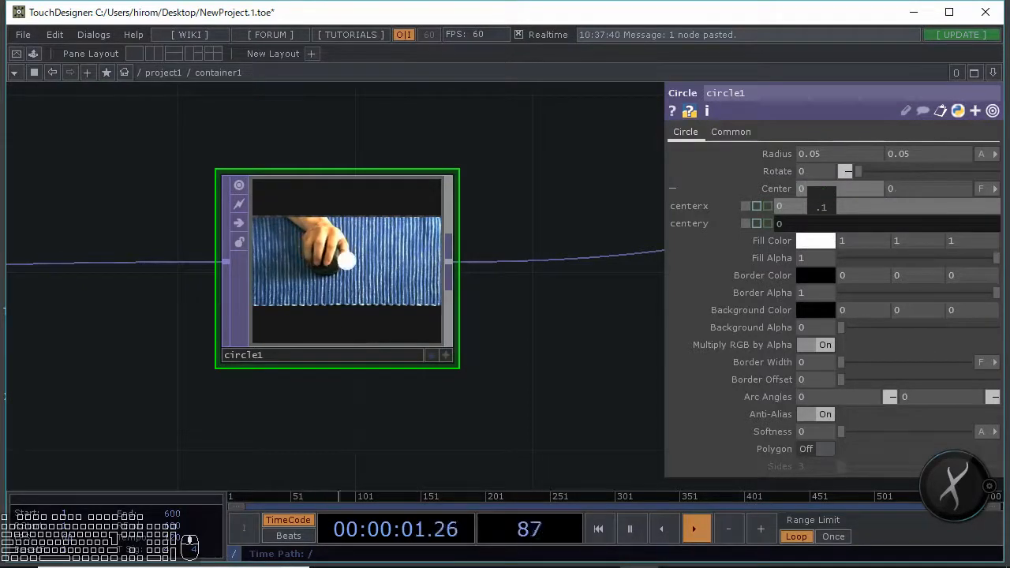
Examine the position values passing from topto1 and analyze3 through the rename nodes to merge1
drag(478, 374, 513, 283)
scroll(513, 282, down, 3)
drag(351, 366, 387, 335)
drag(304, 391, 419, 340)
scroll(264, 367, up, 3)
scroll(355, 322, up, 2)
drag(526, 217, 655, 260)
scroll(655, 260, down, 4)
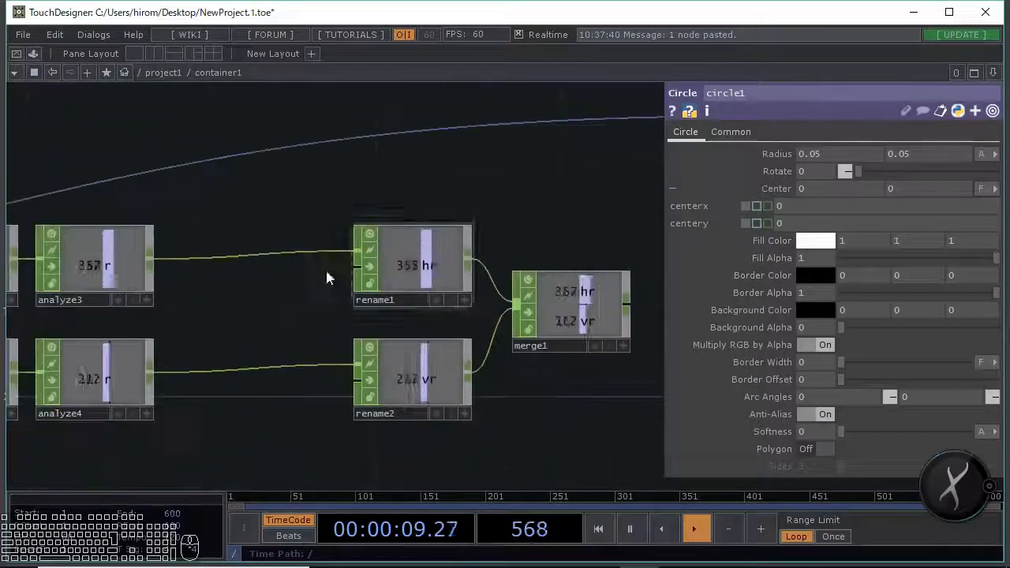
drag(96, 308, 395, 301)
scroll(260, 286, up, 4)
scroll(314, 260, up, 2)
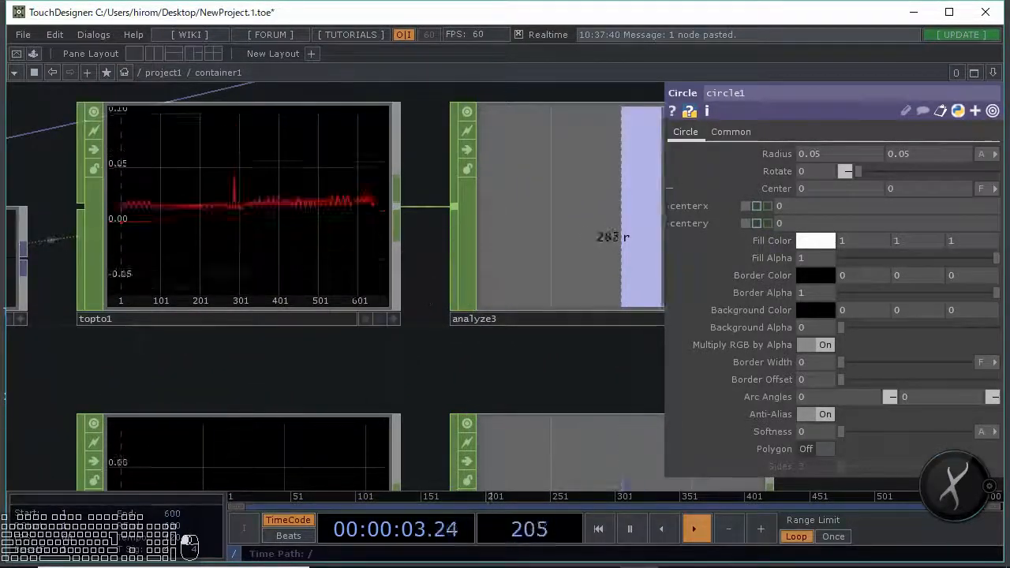
drag(431, 304, 98, 332)
drag(626, 337, 0, 323)
scroll(299, 308, down, 3)
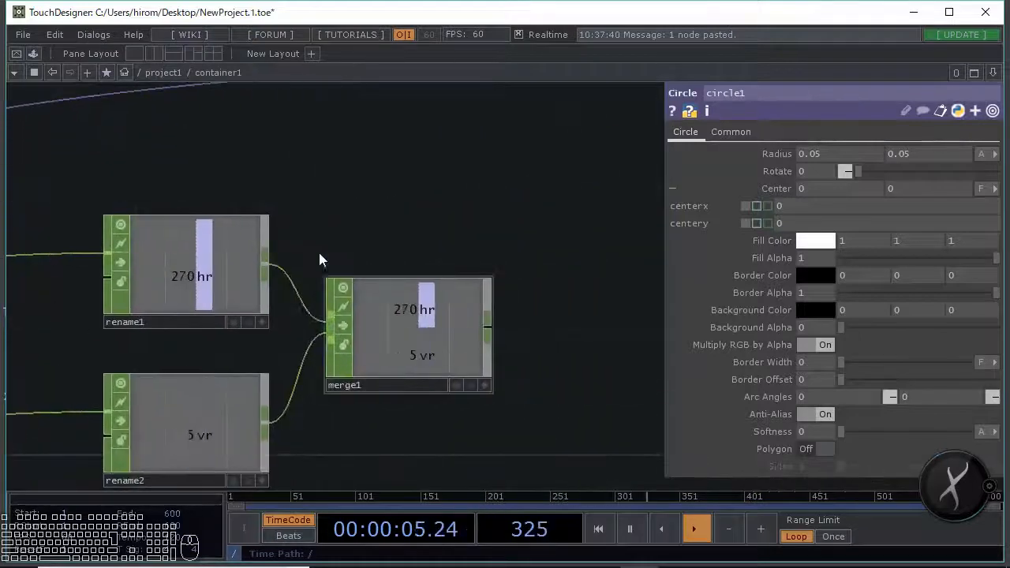
Insert a Math CHOP between analyze3 and rename1
drag(426, 256, 627, 280)
drag(153, 366, 161, 360)
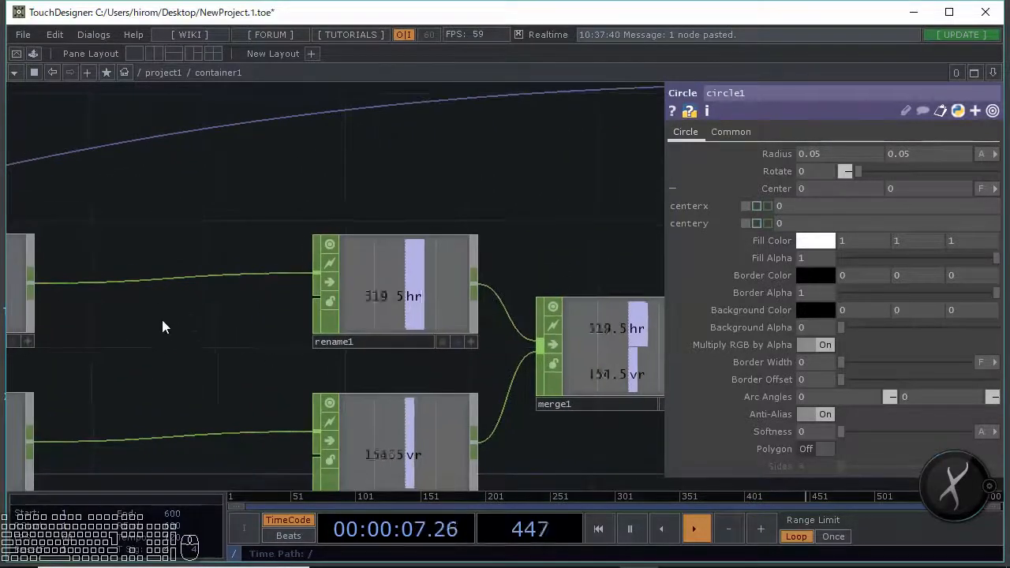
right_click(166, 278)
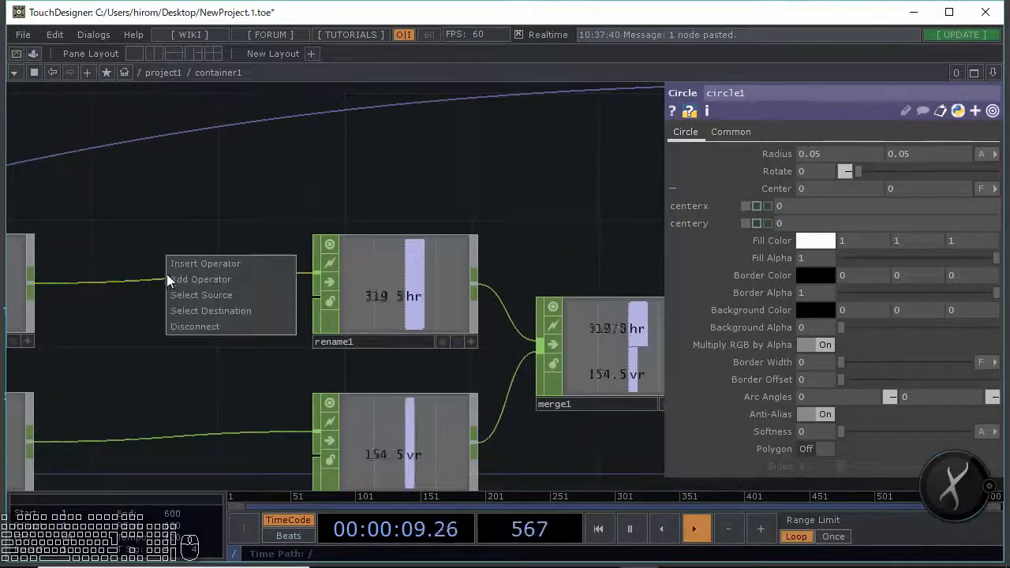
click(174, 265)
click(285, 159)
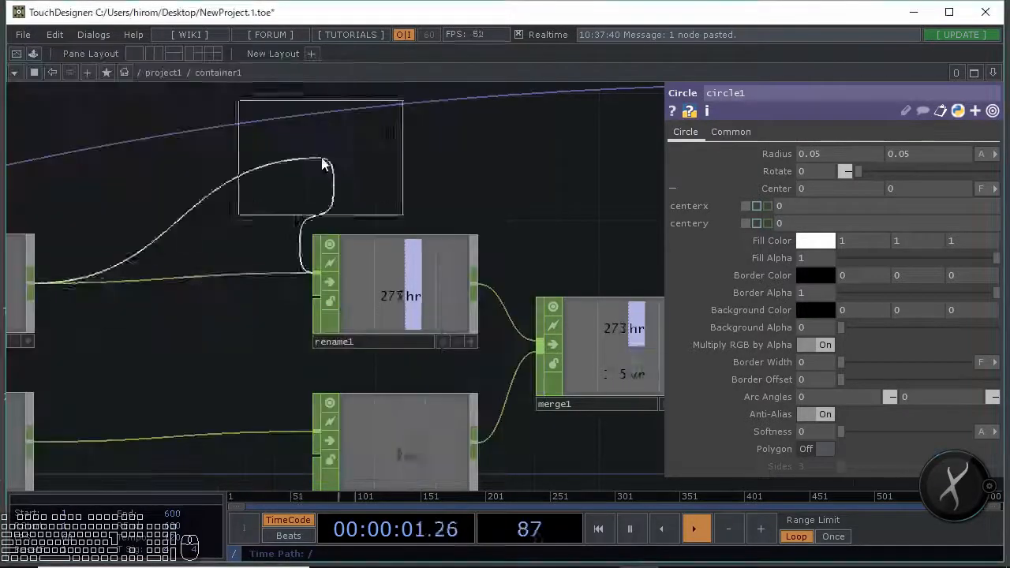
click(185, 284)
drag(232, 214, 371, 212)
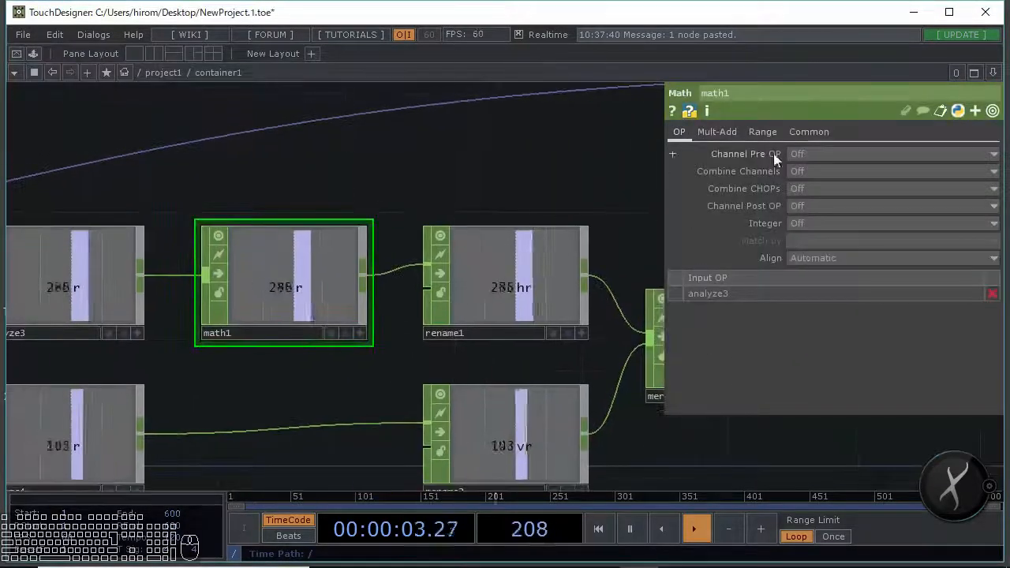
Set the lower From Range value of math1 to the expression me.inputs[0].inputs[0].start
click(766, 133)
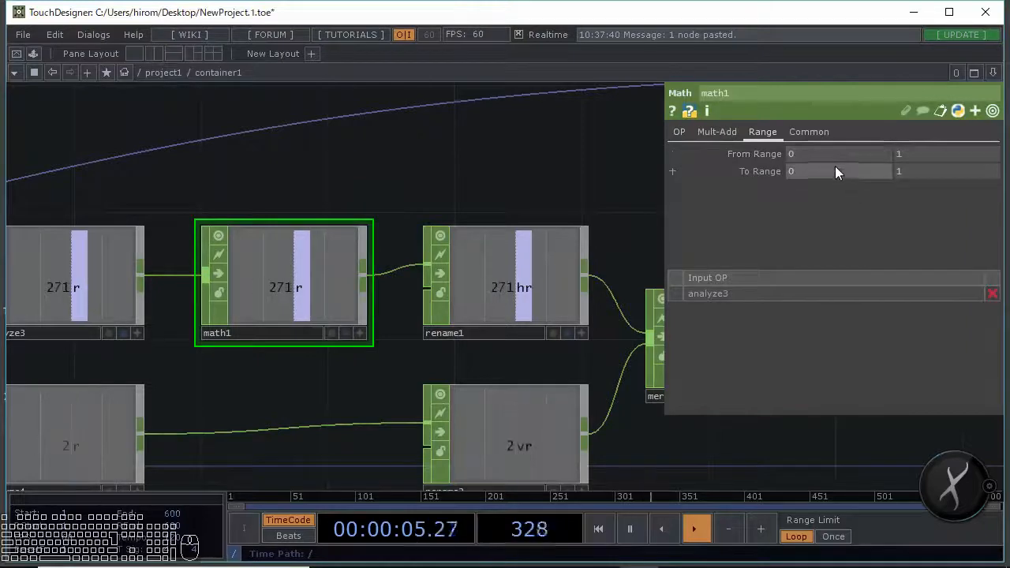
click(753, 154)
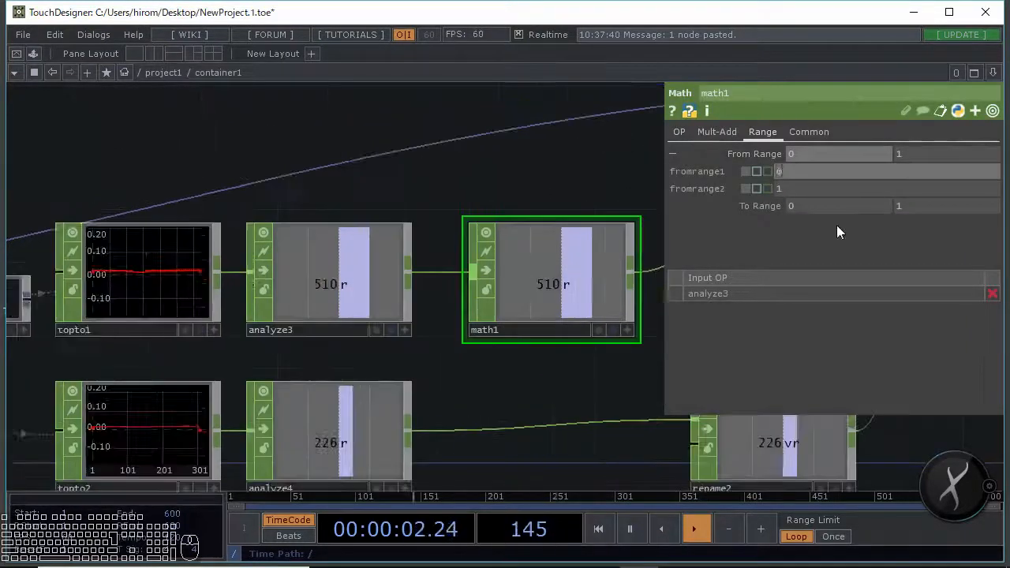
text(me)
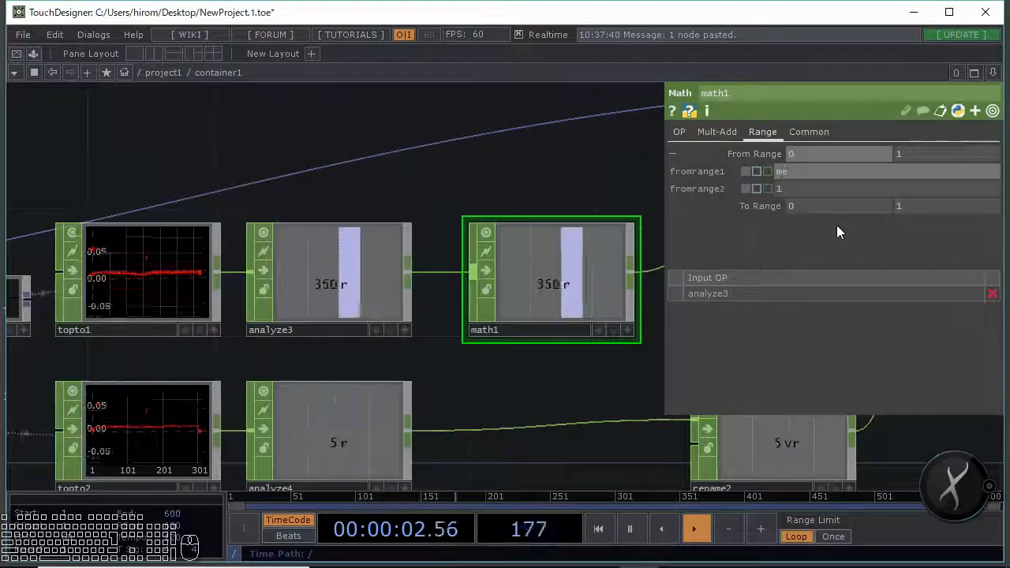
text(.inputs)
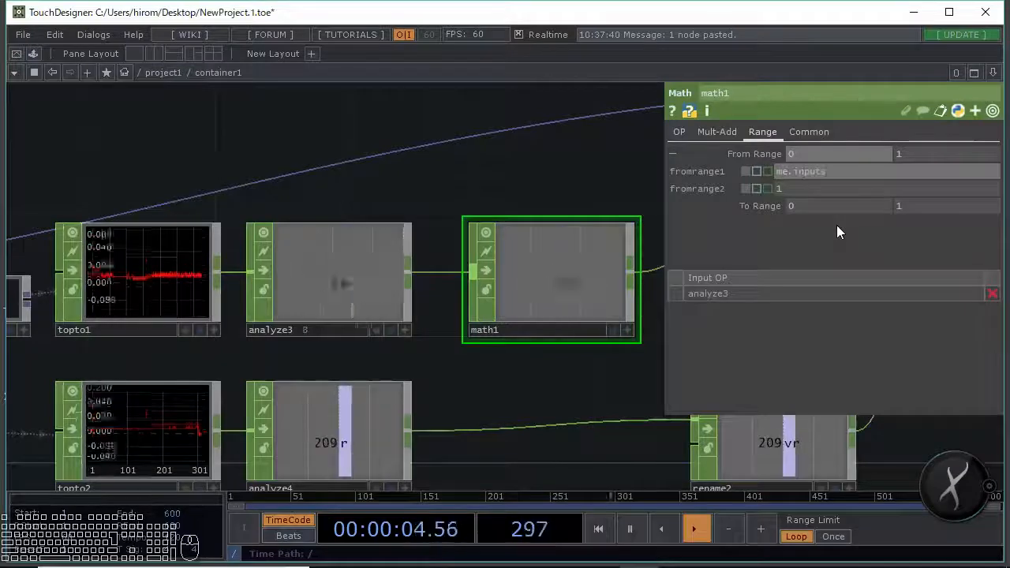
text([0].)
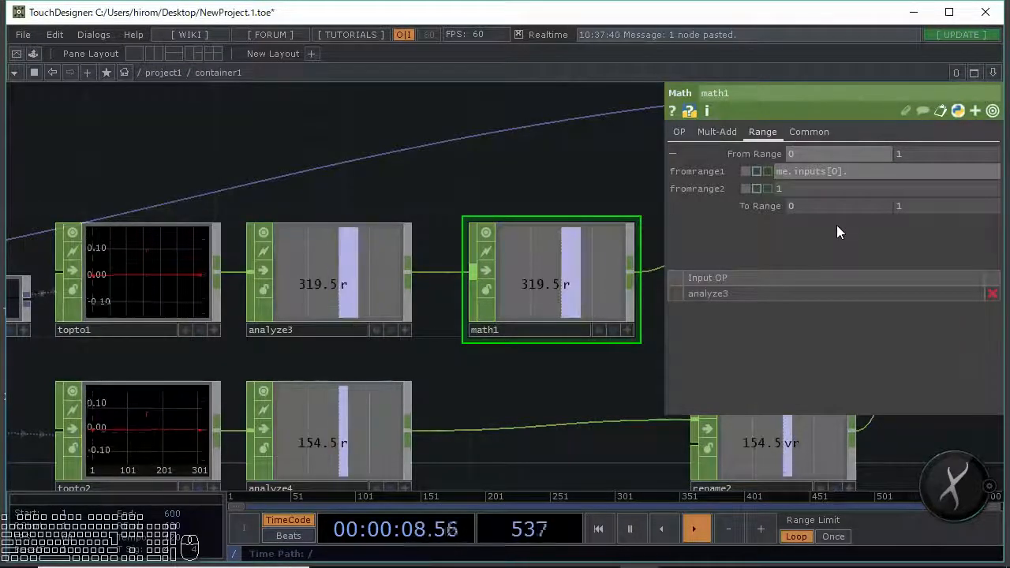
text(inputs[0])
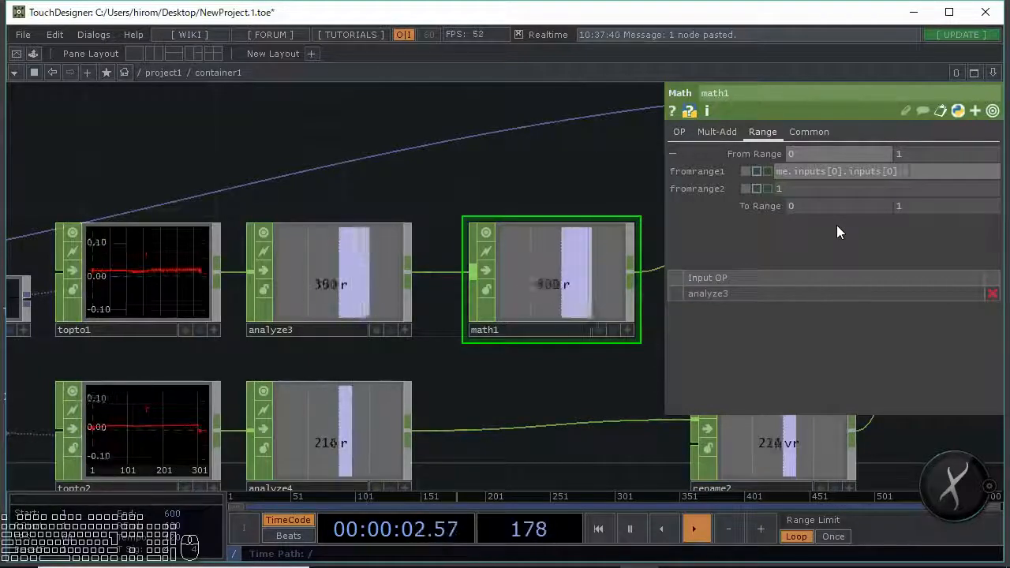
text(.start)
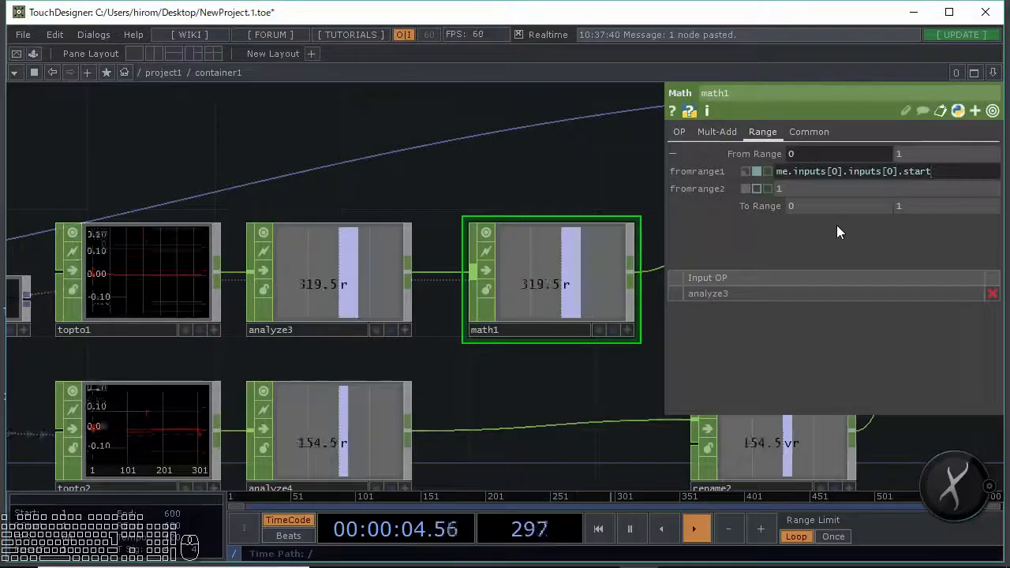
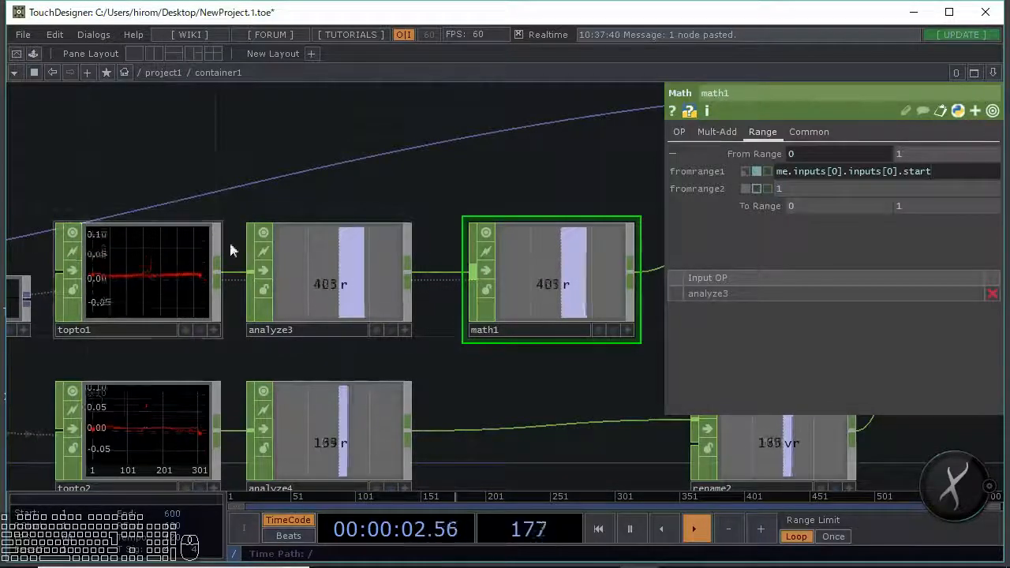
Reuse math1's fromrange1 expression for fromrange2, changing its ending to give me.inputs[0].inputs[0].end
scroll(197, 260, up, 5)
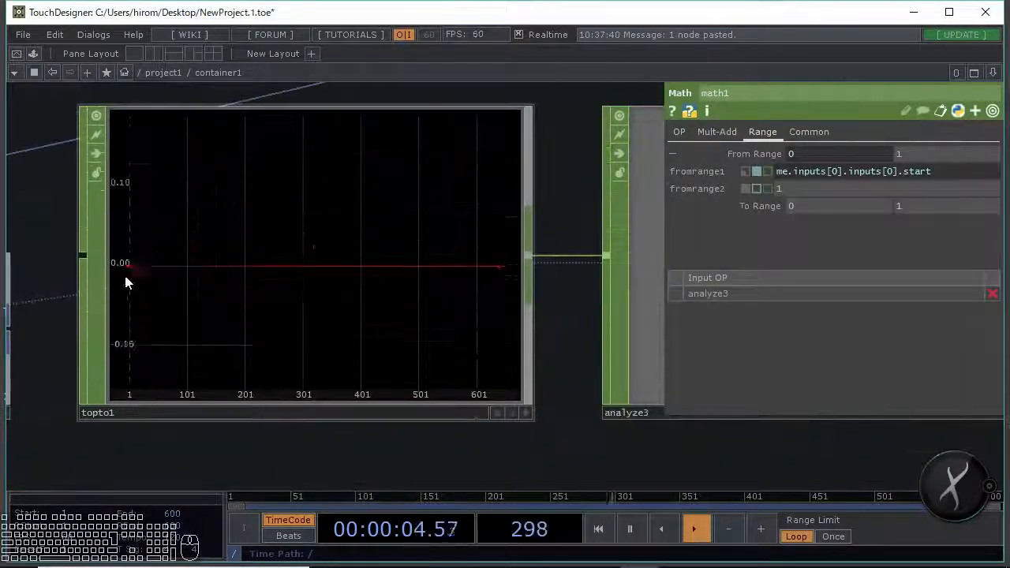
scroll(120, 290, up, 3)
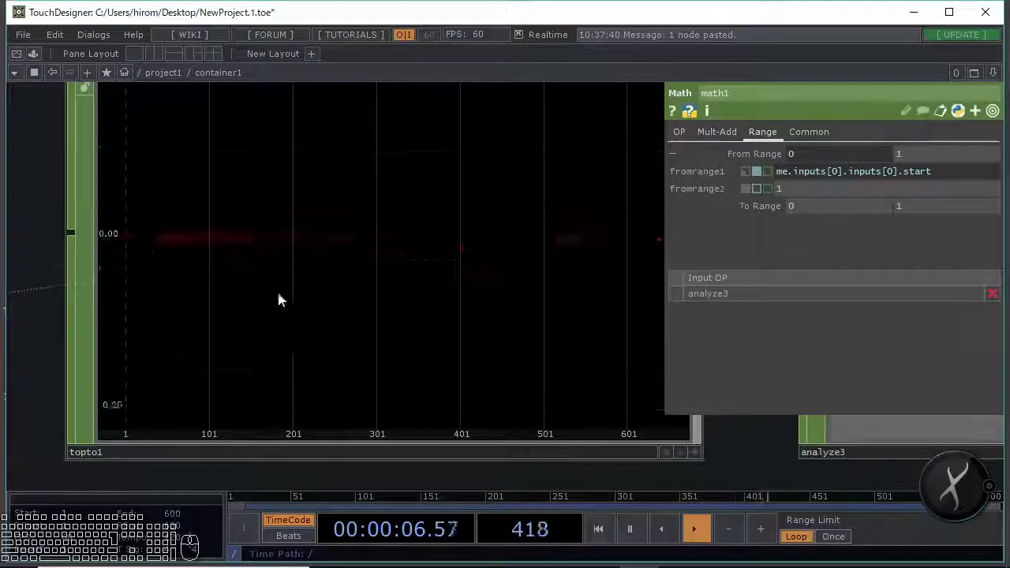
scroll(277, 299, down, 5)
scroll(552, 189, up, 2)
click(880, 180)
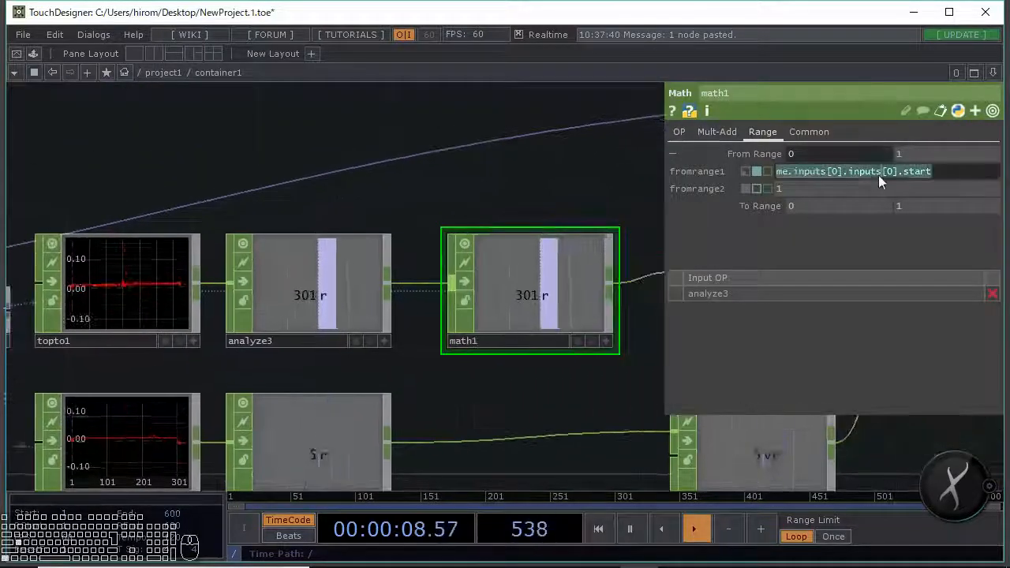
key(ctrl+c)
click(877, 187)
key(ctrl+v)
key(Return)
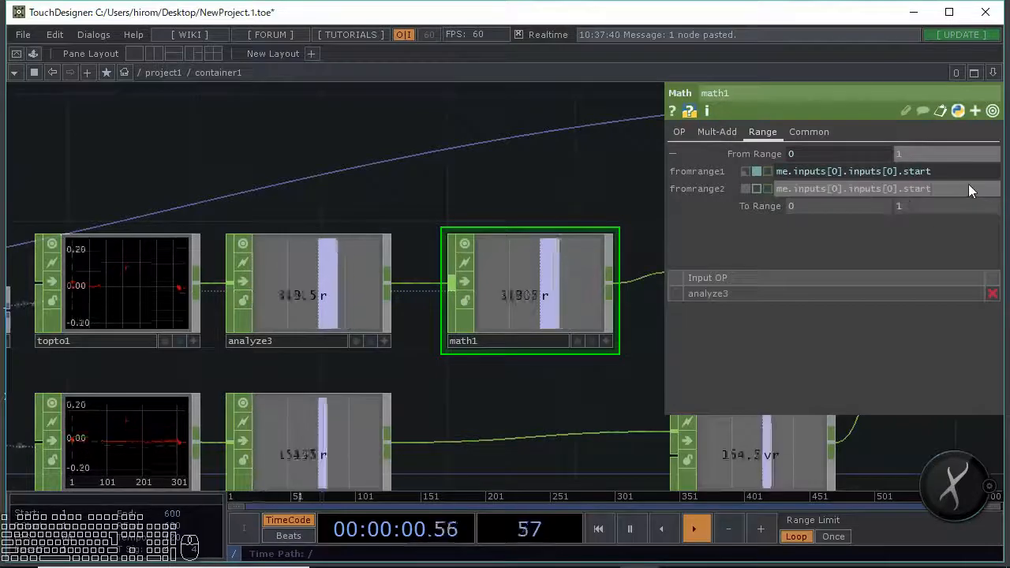
key(BackSpace)
key(BackSpace)
key(BackSpace)
key(BackSpace)
key(BackSpace)
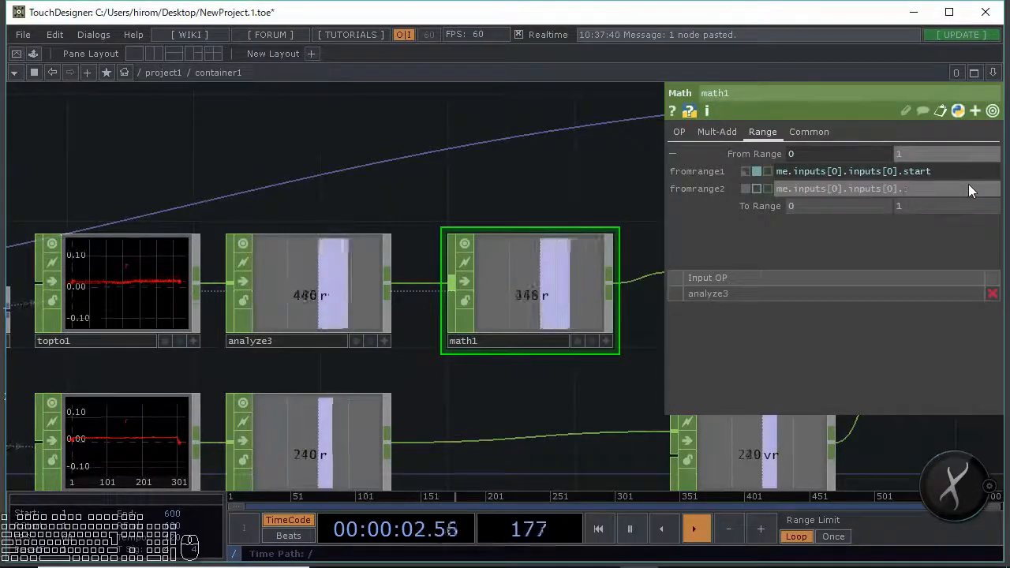
text(end)
key(Return)
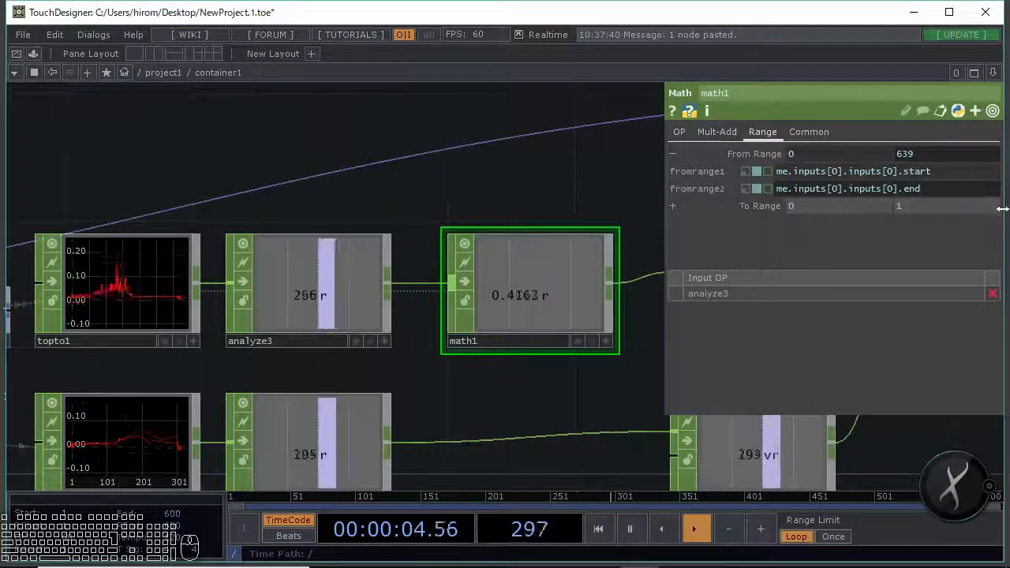
Set math1's To Range to -0.5 and 0.5
scroll(400, 245, up, 4)
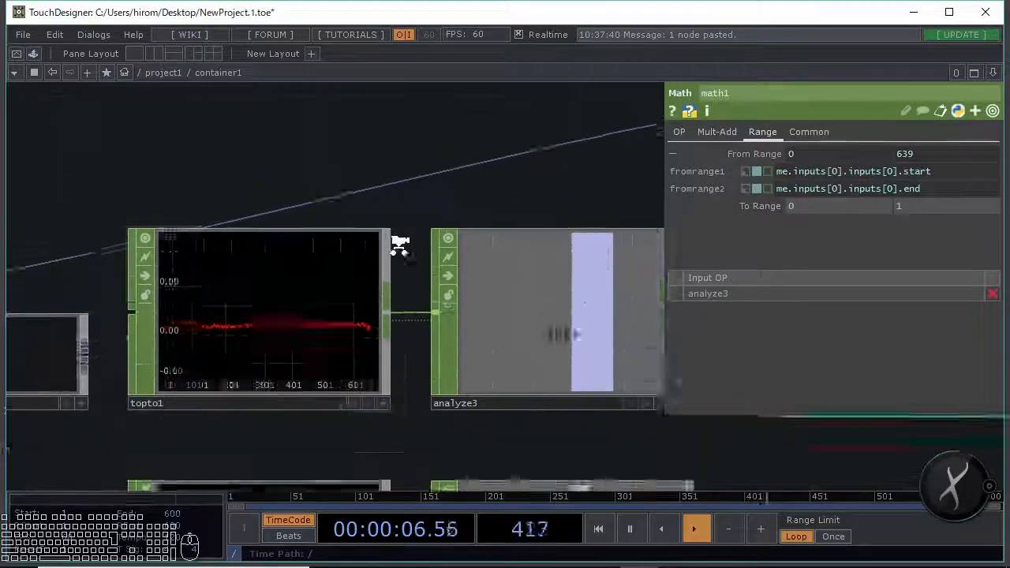
scroll(487, 228, down, 3)
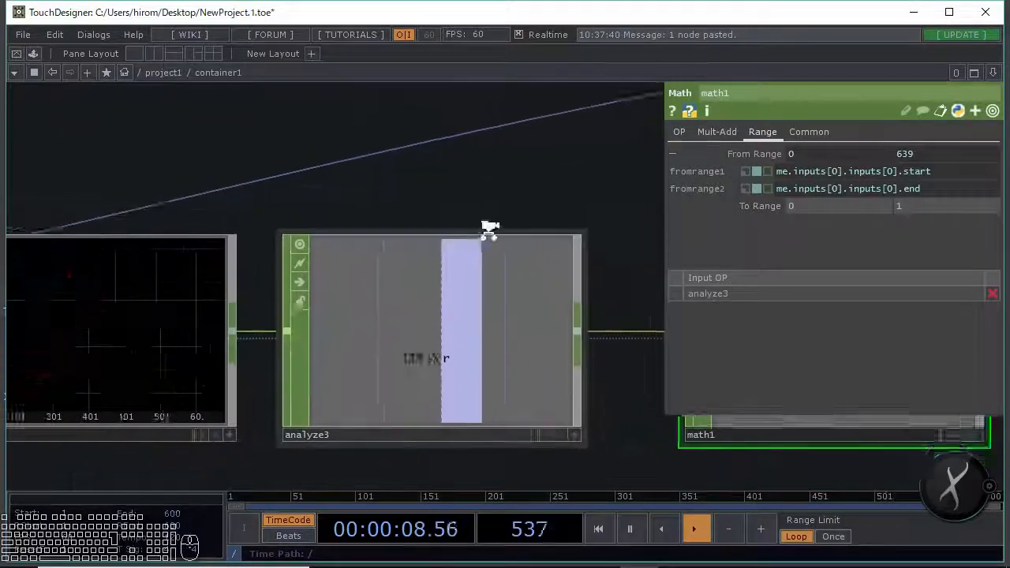
scroll(480, 300, up, 3)
drag(636, 203, 475, 172)
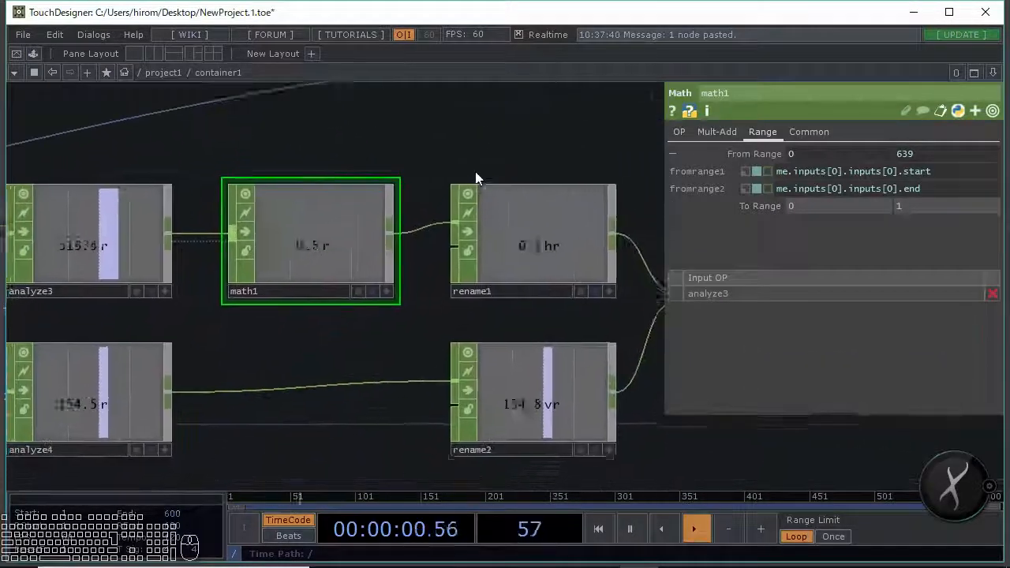
scroll(477, 169, down, 2)
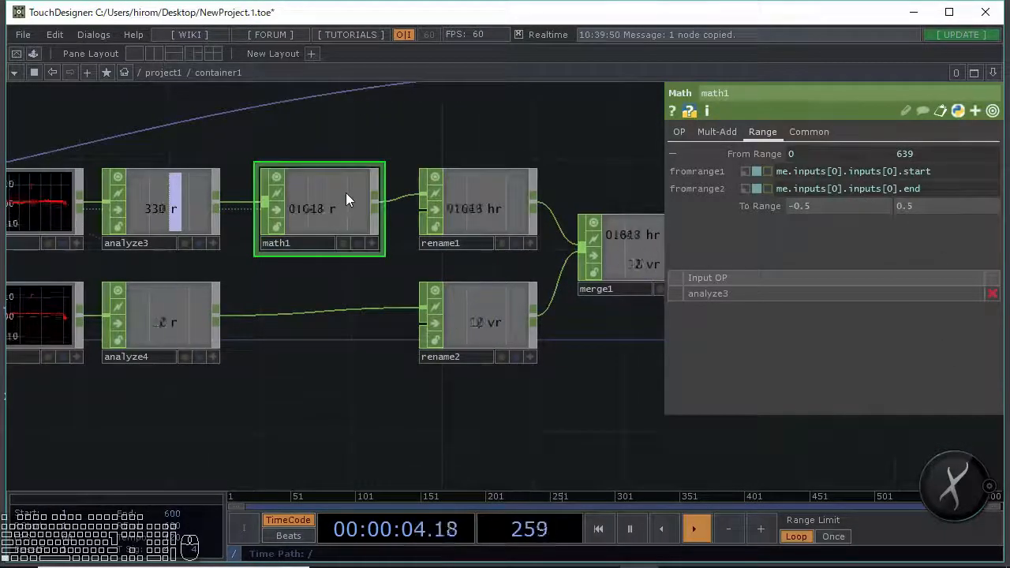
Duplicate math1, feed the copy from analyze4, connect its output to rename2, and place it between those two nodes
key(ctrl+v)
click(324, 407)
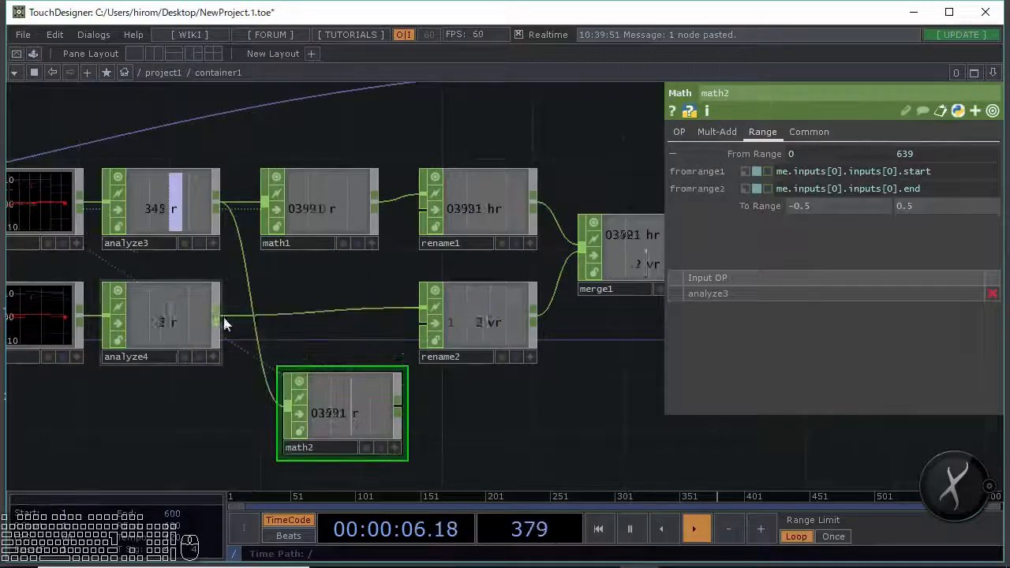
drag(219, 313, 269, 404)
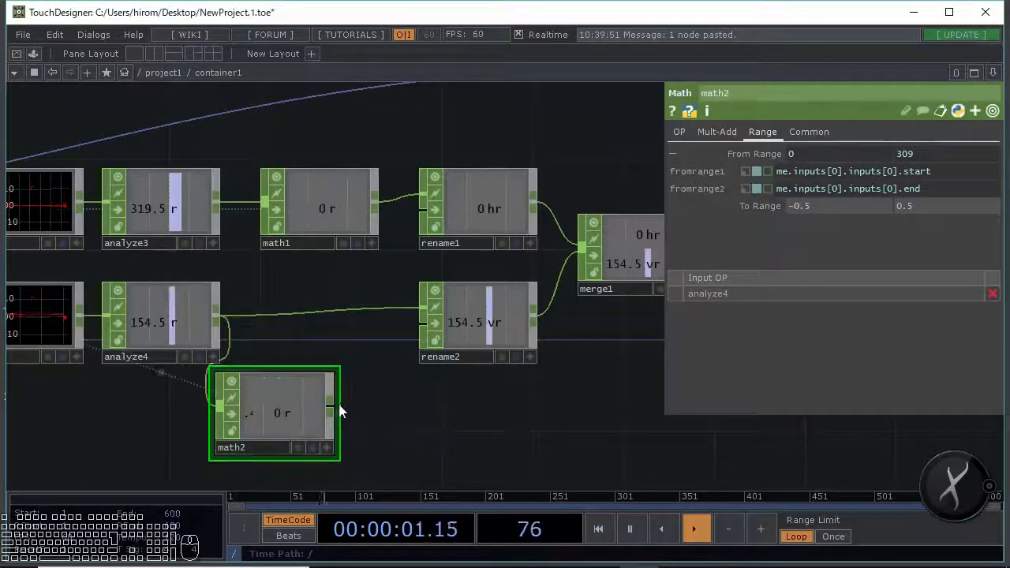
drag(337, 407, 337, 322)
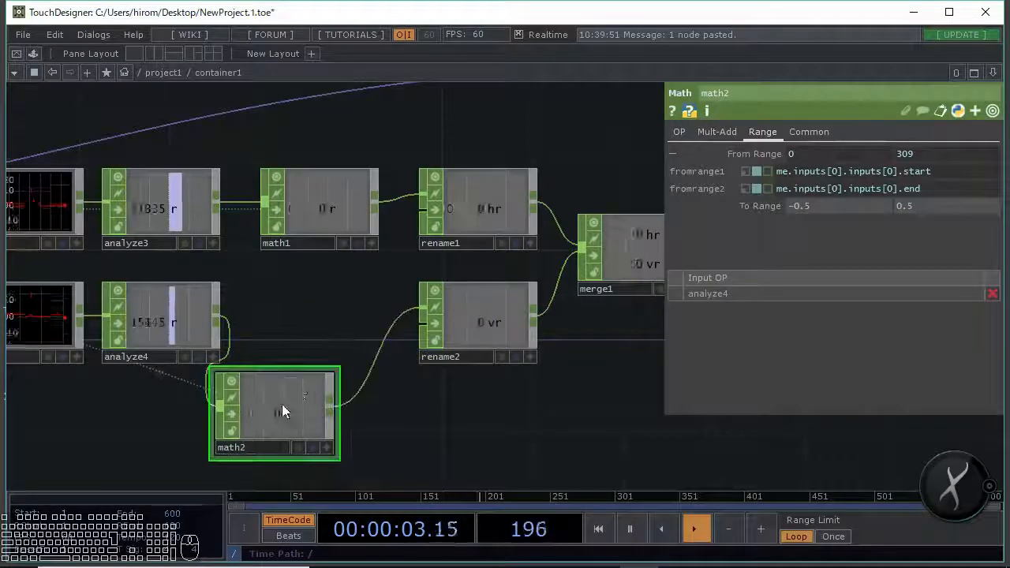
drag(281, 404, 326, 312)
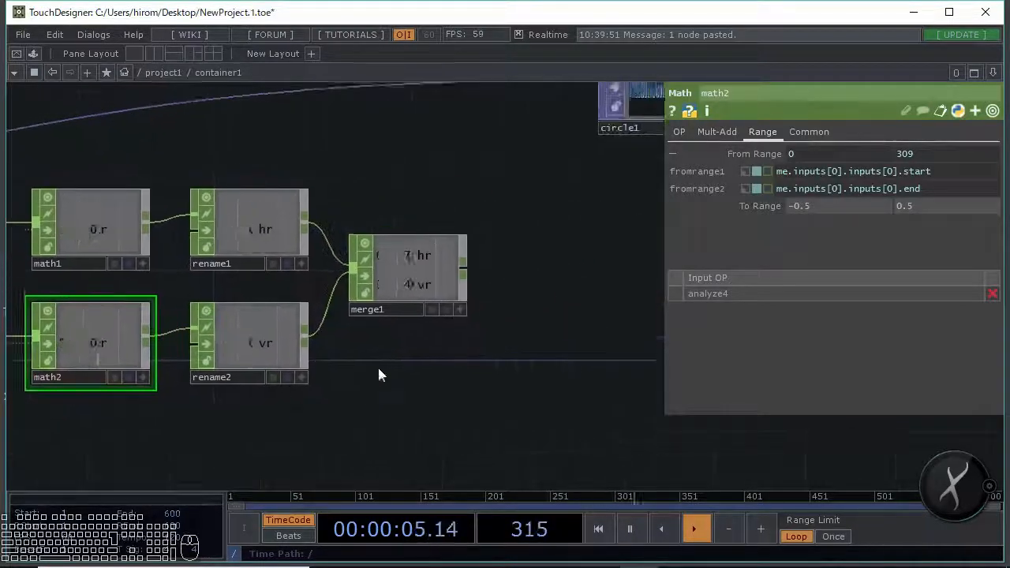
scroll(388, 289, up, 3)
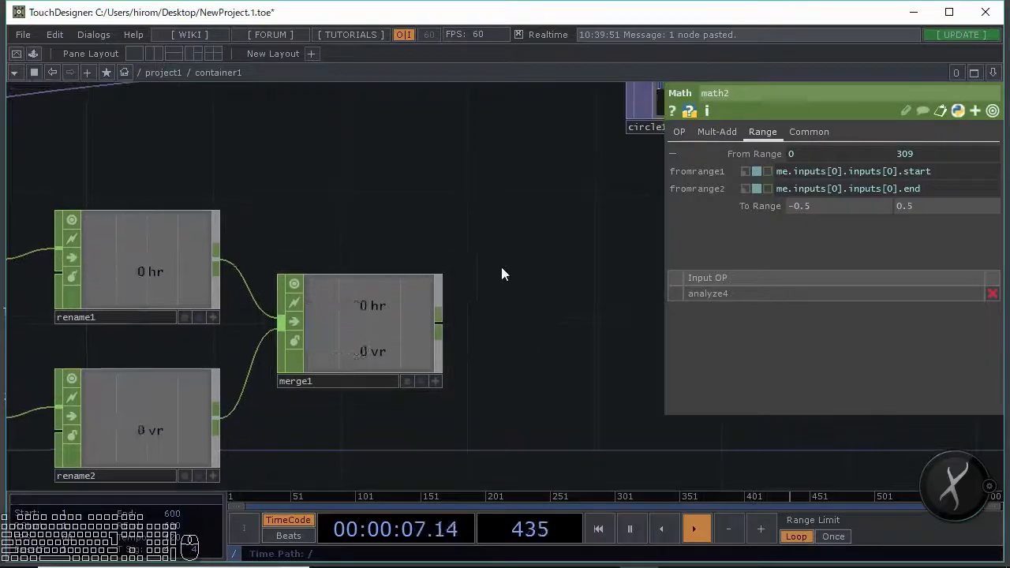
Add an Out CHOP fed by merge1 and place it beneath the circle1 and out1 nodes
scroll(421, 298, down, 2)
drag(401, 338, 297, 311)
click(279, 291)
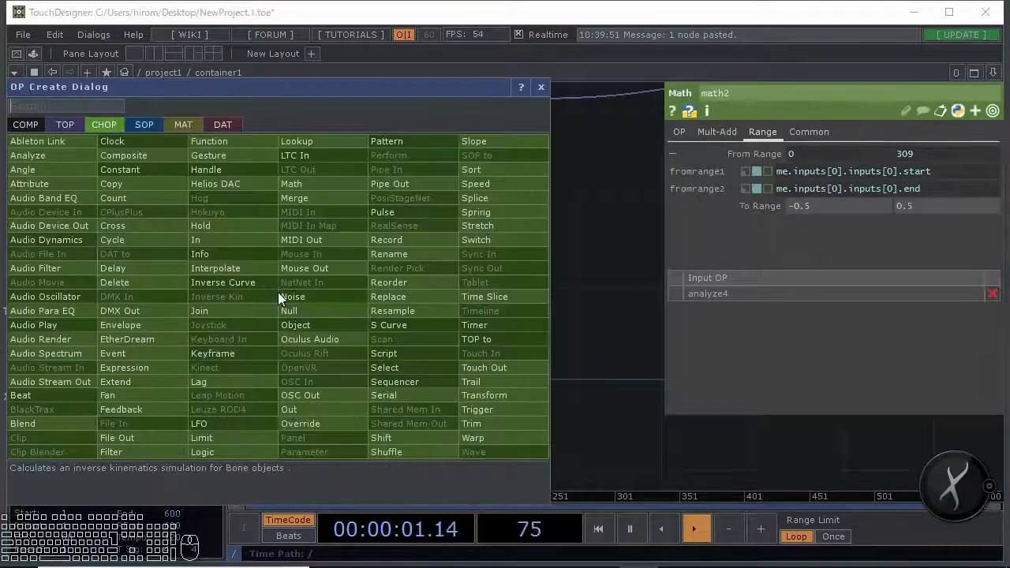
click(284, 408)
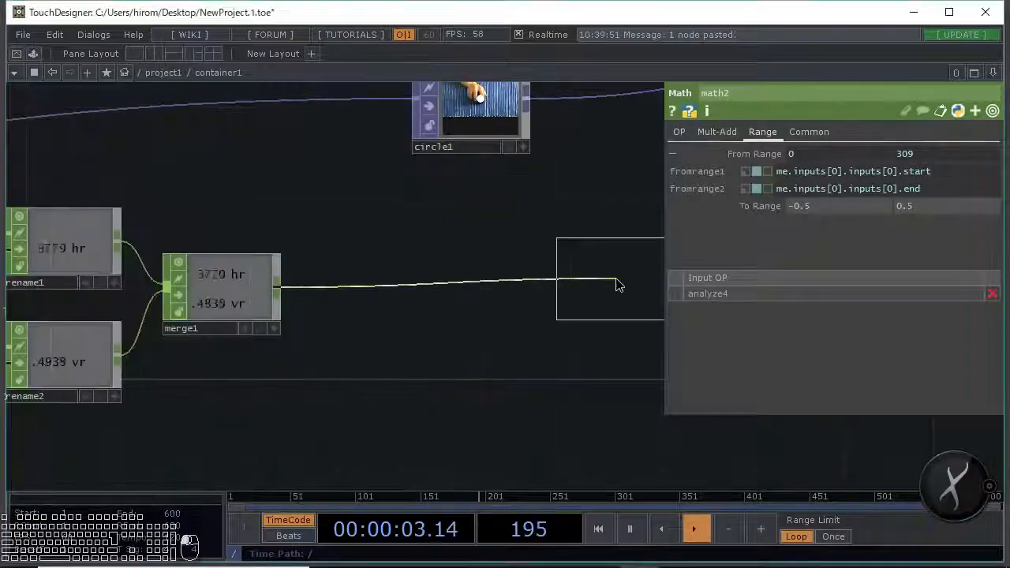
click(615, 278)
drag(615, 278, 344, 328)
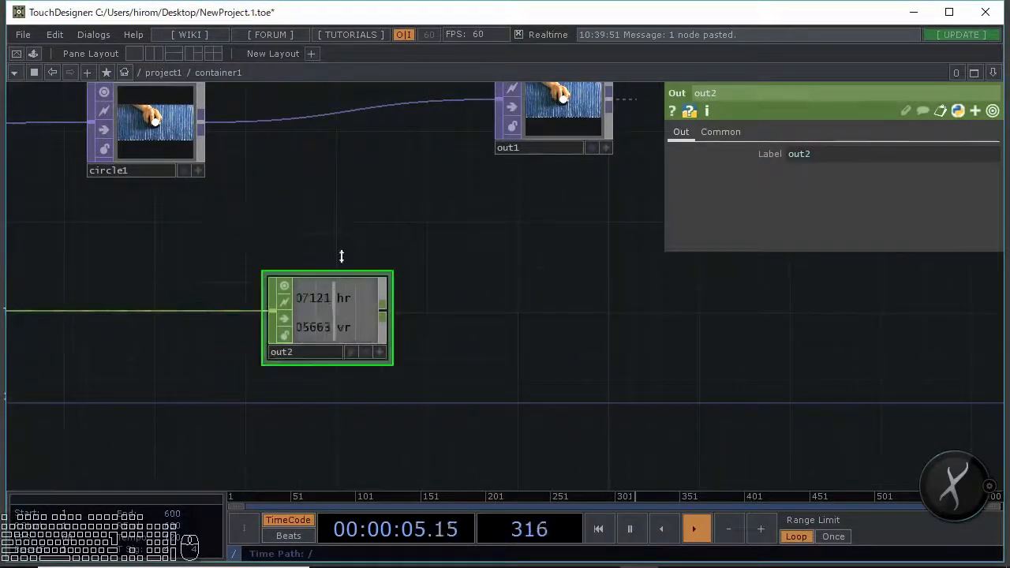
Expand circle1's Center parameter and link its centerx to the hr channel of out2 as a Relative CHOP Reference
drag(342, 255, 387, 252)
drag(369, 320, 209, 140)
drag(722, 196, 311, 223)
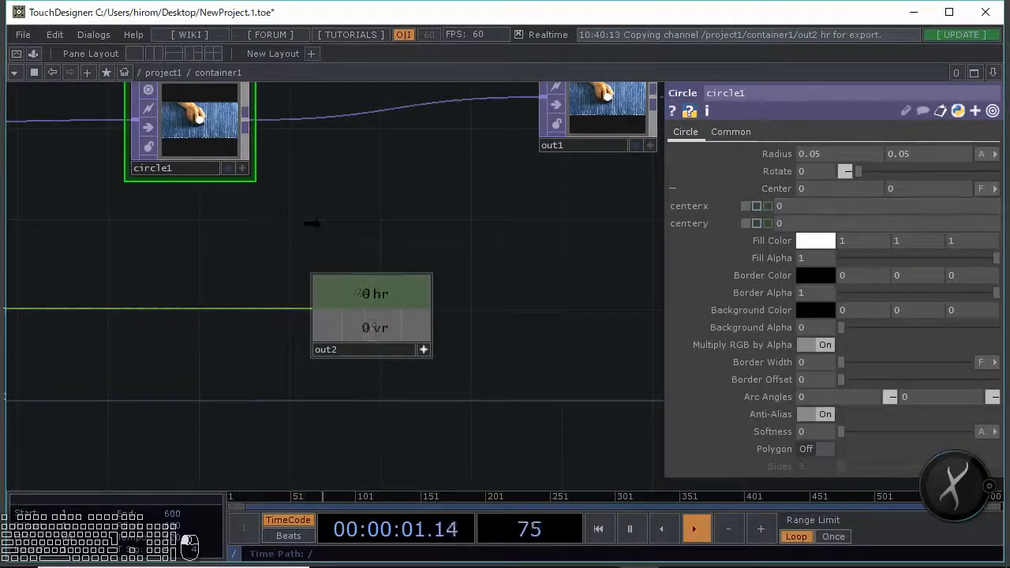
click(423, 350)
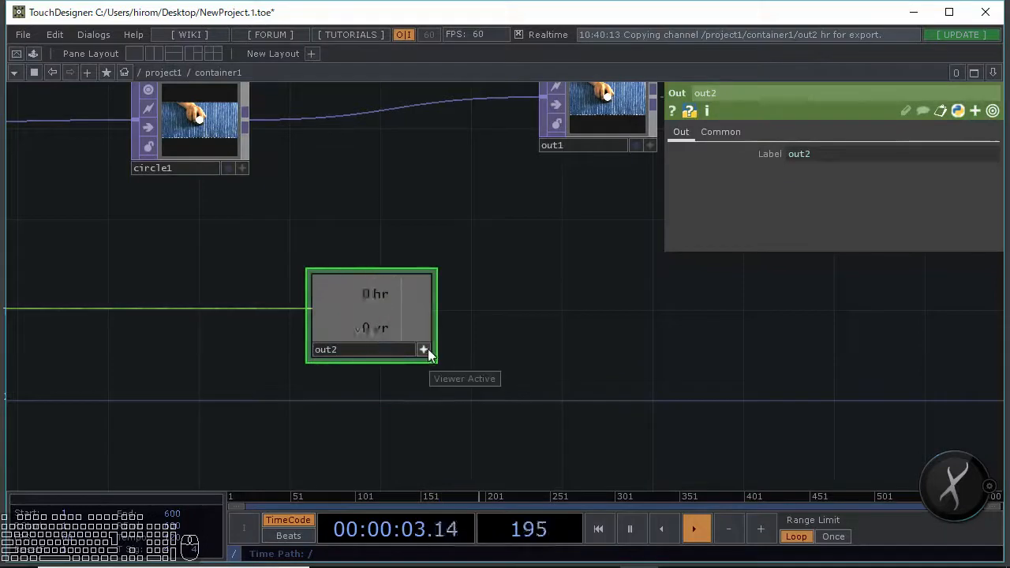
click(423, 349)
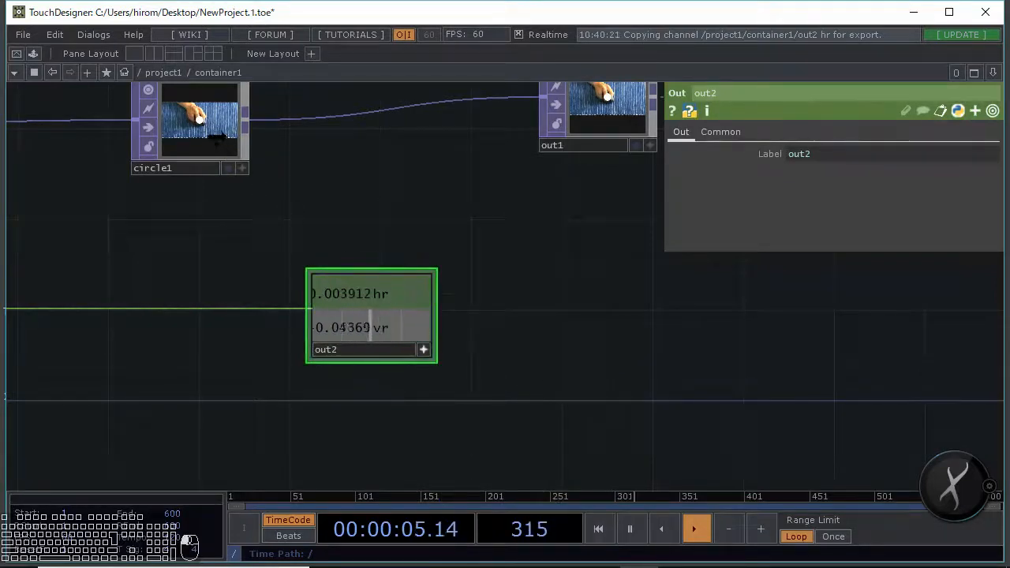
click(198, 123)
drag(826, 213, 828, 201)
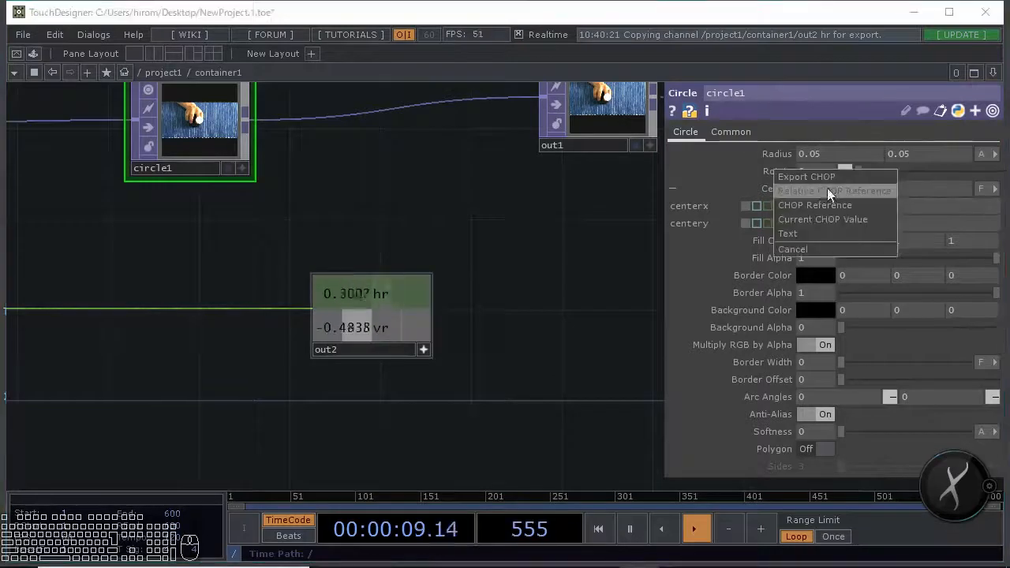
click(837, 188)
Link circle1's centery to the vr channel of out2 with a CHOP reference
click(428, 329)
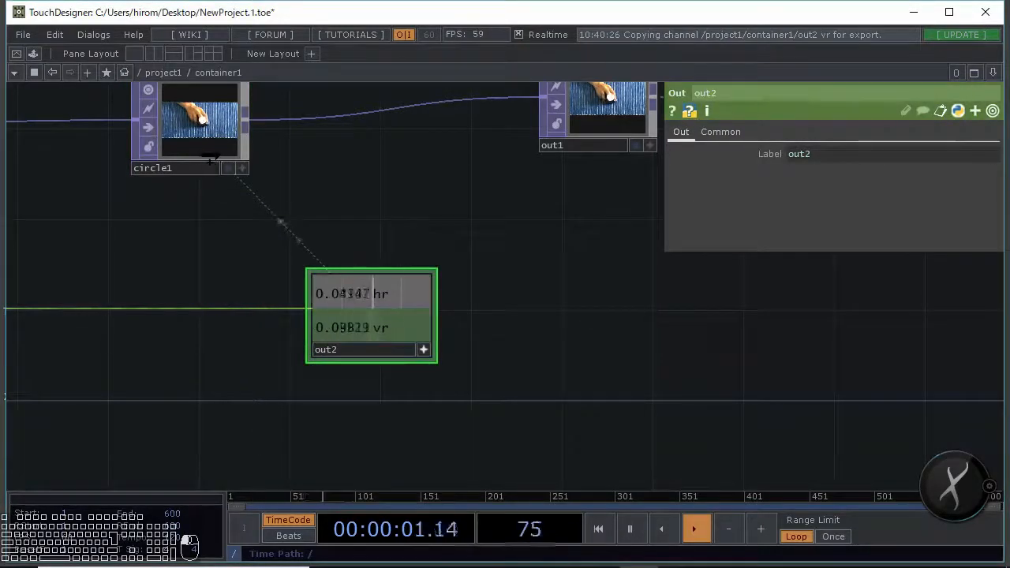
click(201, 126)
drag(351, 327, 825, 204)
click(828, 201)
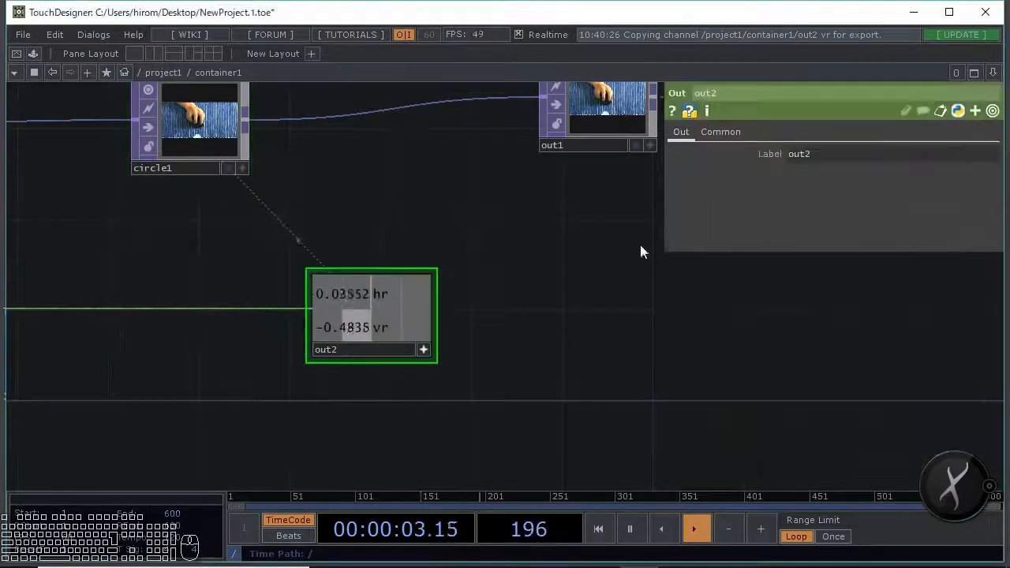
Go up from container1 to project1 and add a Null CHOP fed by container1's CHOP output, placed below null1
drag(341, 186, 443, 236)
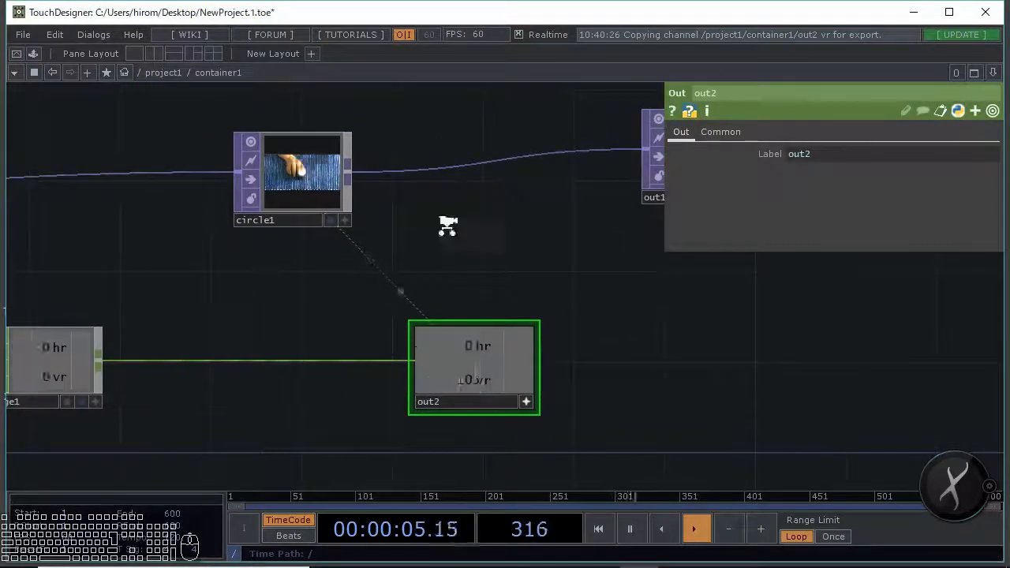
scroll(447, 226, up, 3)
drag(451, 282, 519, 381)
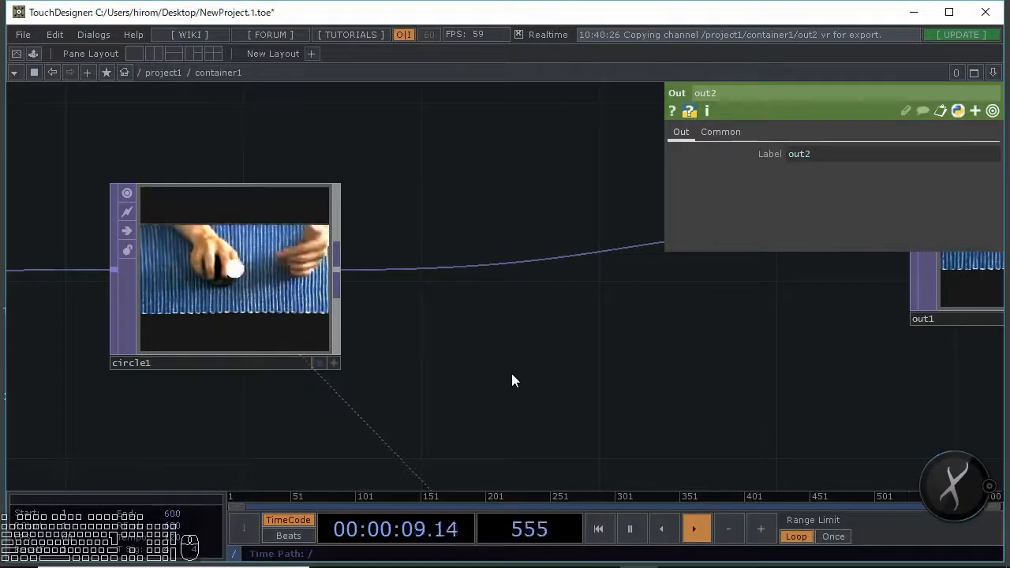
drag(511, 382, 565, 409)
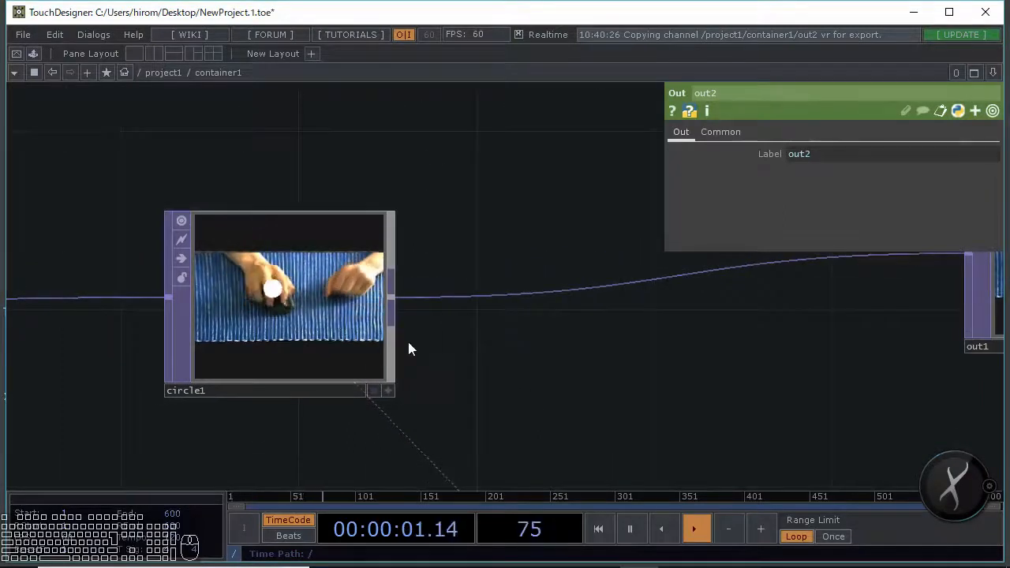
key(h)
key(u)
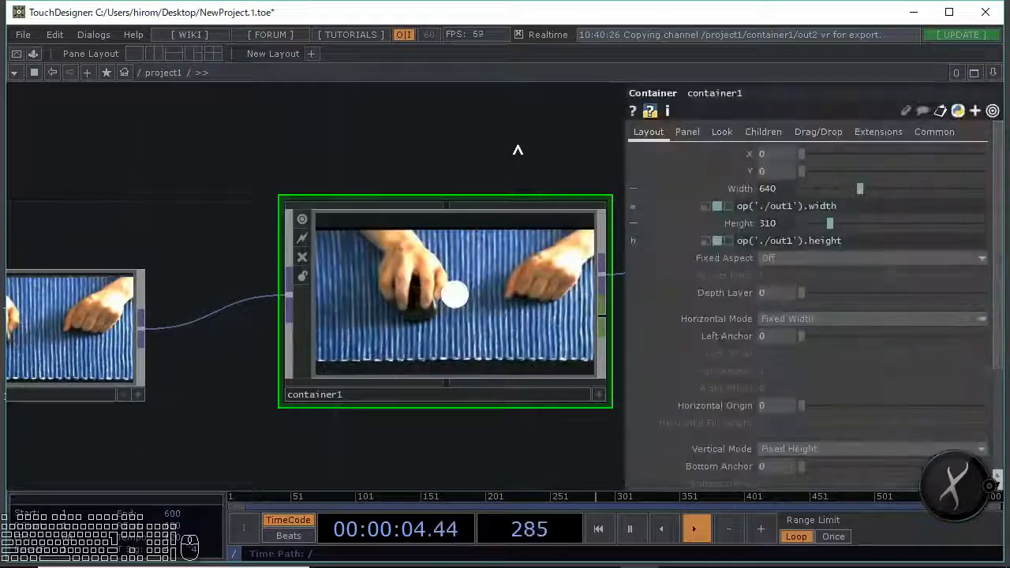
drag(518, 150, 327, 187)
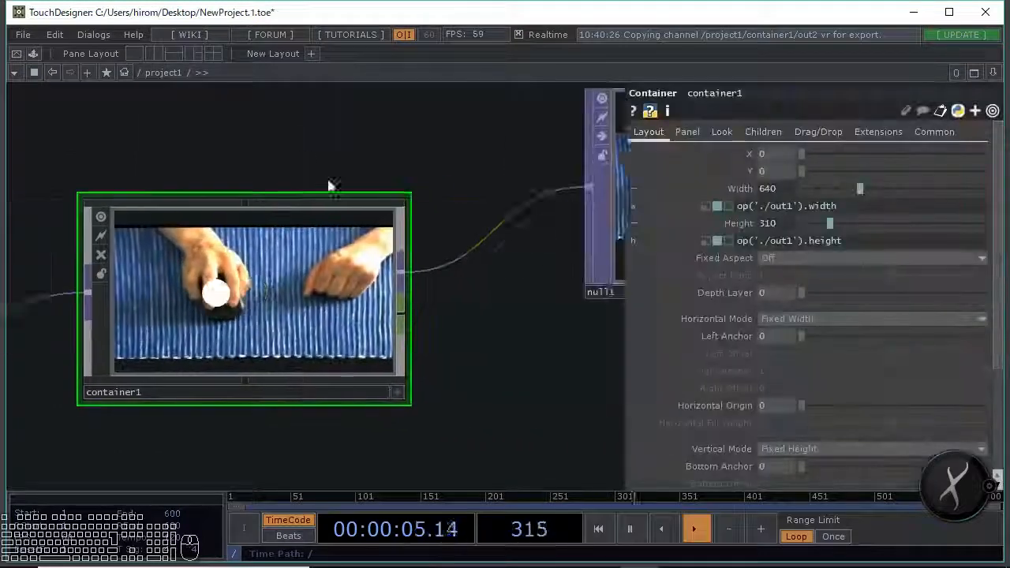
drag(368, 320, 366, 256)
right_click(314, 238)
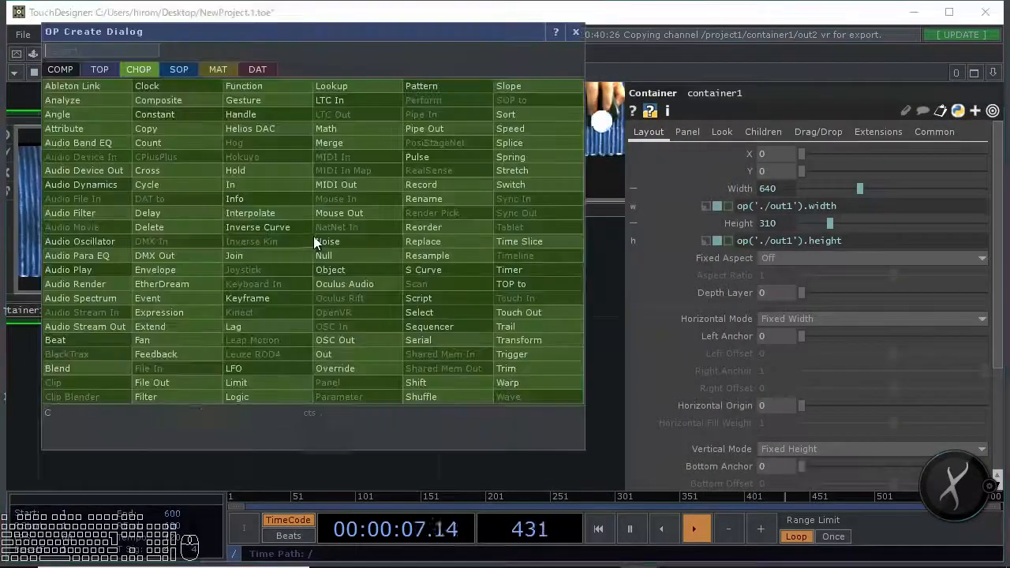
click(333, 255)
click(528, 386)
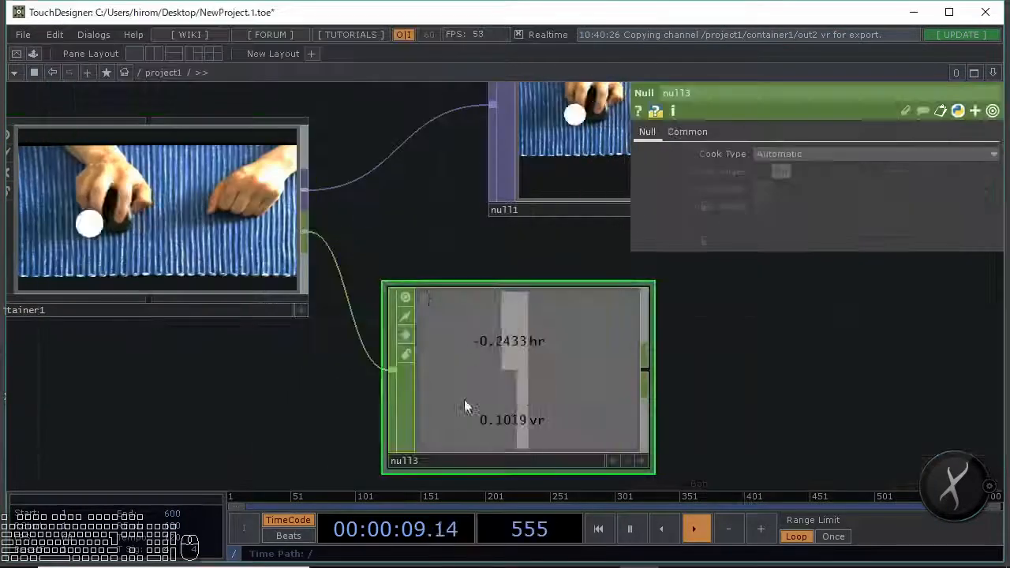
Enter the container1 network and look over the circle1, merge1 and output nodes
drag(328, 223, 392, 236)
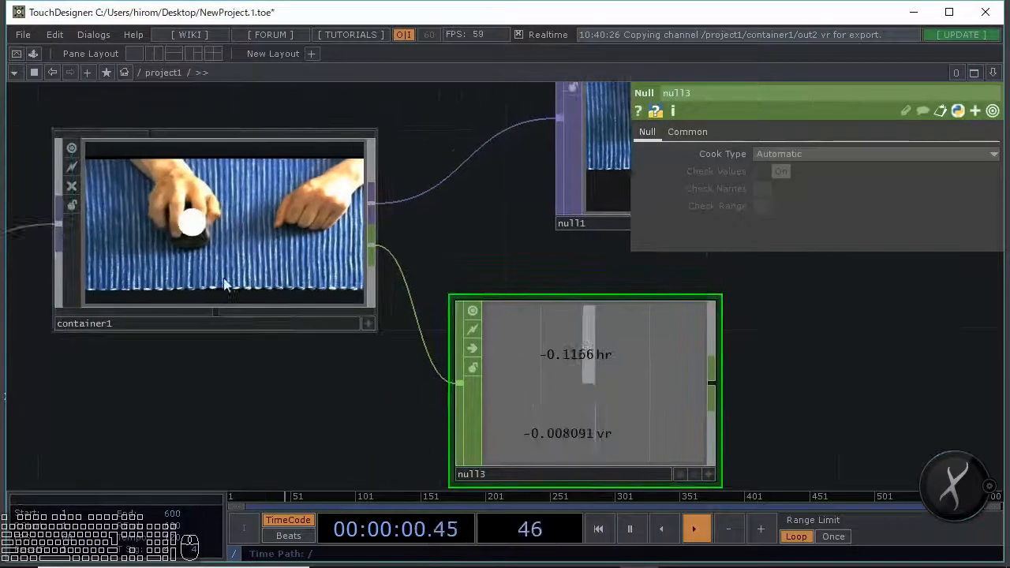
double_click(251, 207)
scroll(363, 250, up, 10)
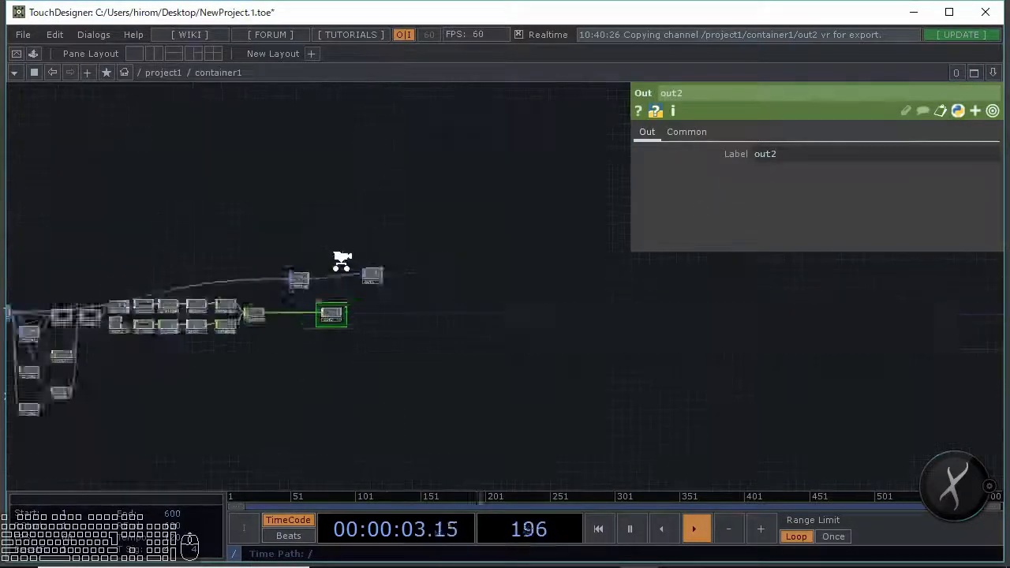
scroll(389, 227, up, 4)
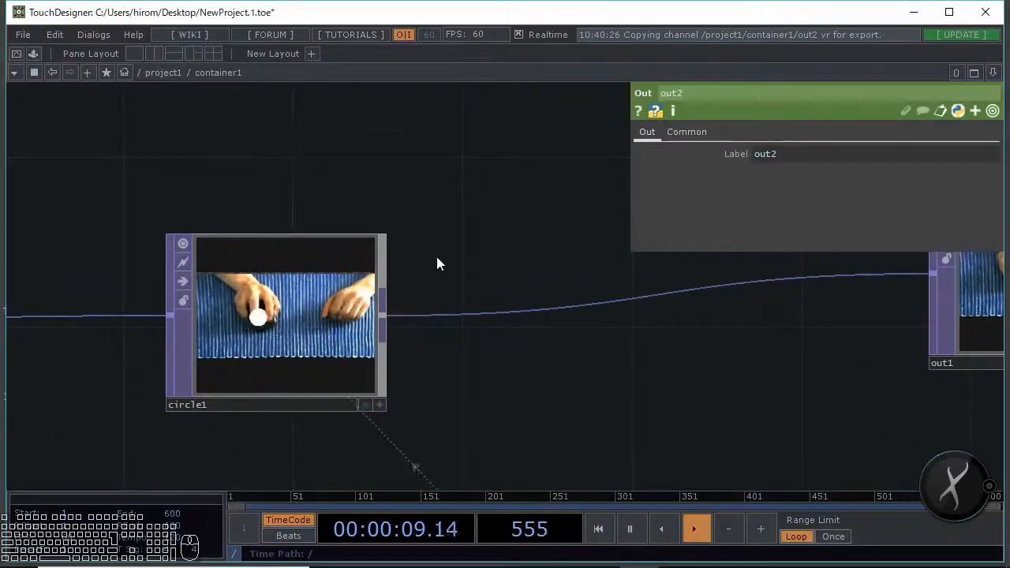
drag(437, 264, 439, 348)
scroll(439, 348, down, 8)
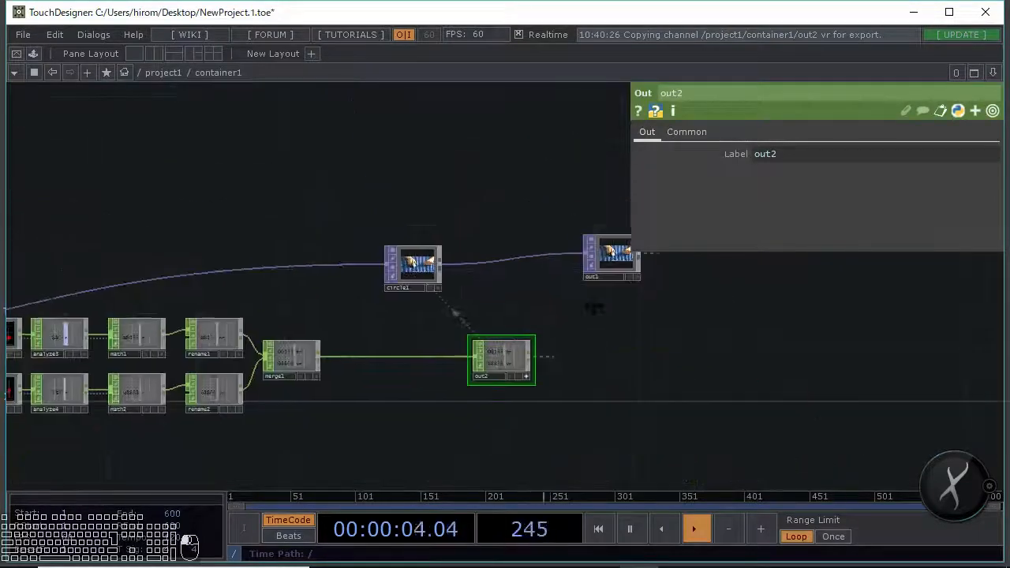
drag(593, 310, 653, 298)
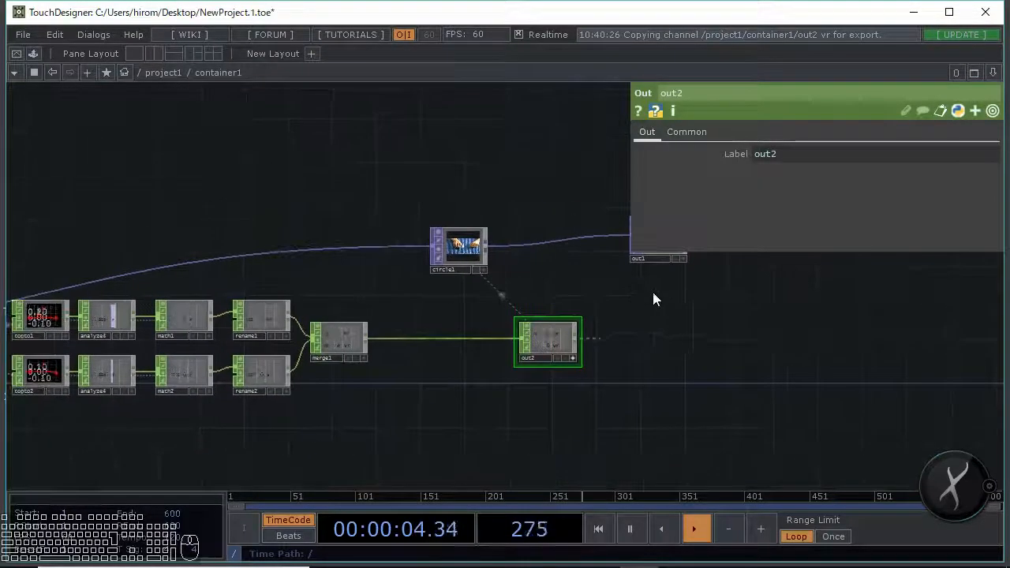
Move the analyze3, analyze4, math, rename, merge1 and out2 nodes away from topto1 and topto2 to make room
right_drag(54, 430, 53, 430)
drag(53, 430, 266, 369)
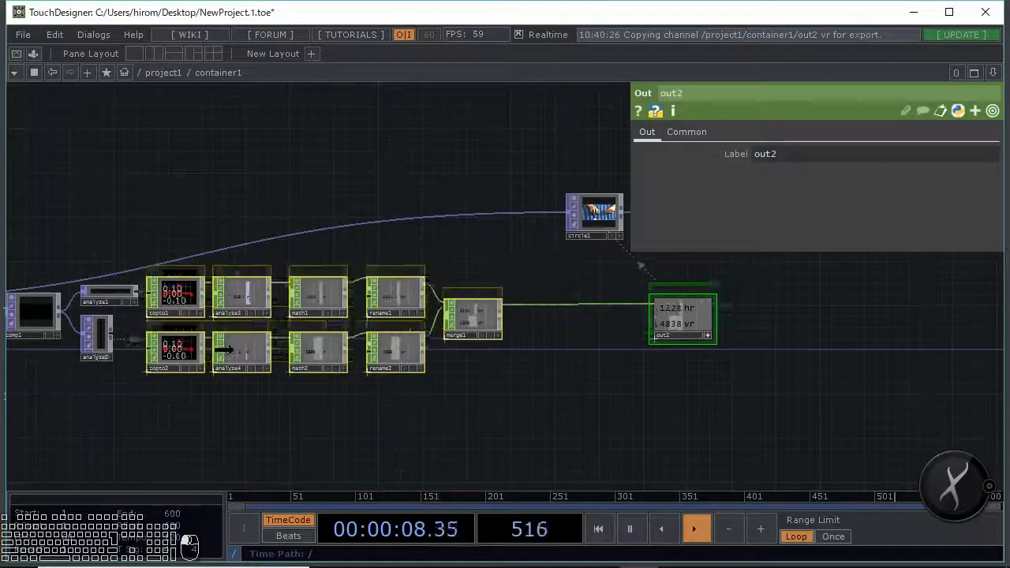
drag(472, 328, 255, 412)
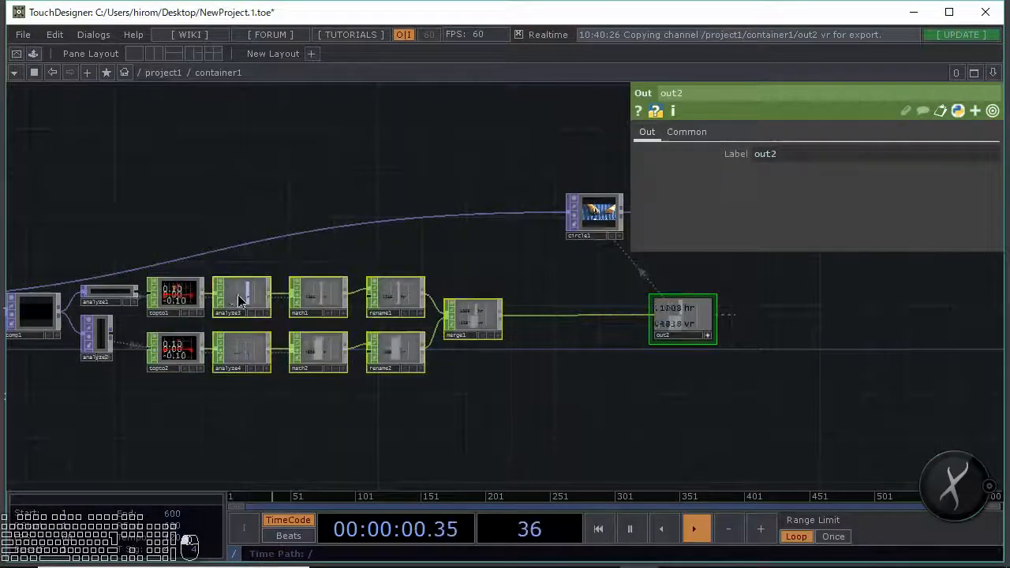
drag(241, 300, 371, 302)
Add a Trail CHOP below topto2 and connect topto1 and topto2 to its inputs
scroll(230, 286, up, 5)
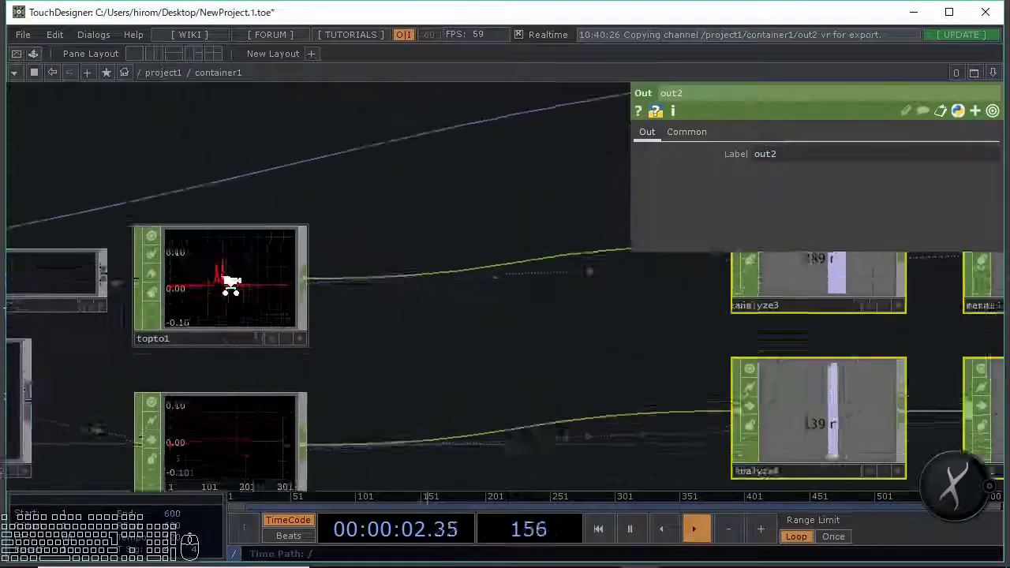
scroll(230, 285, up, 3)
scroll(225, 300, up, 6)
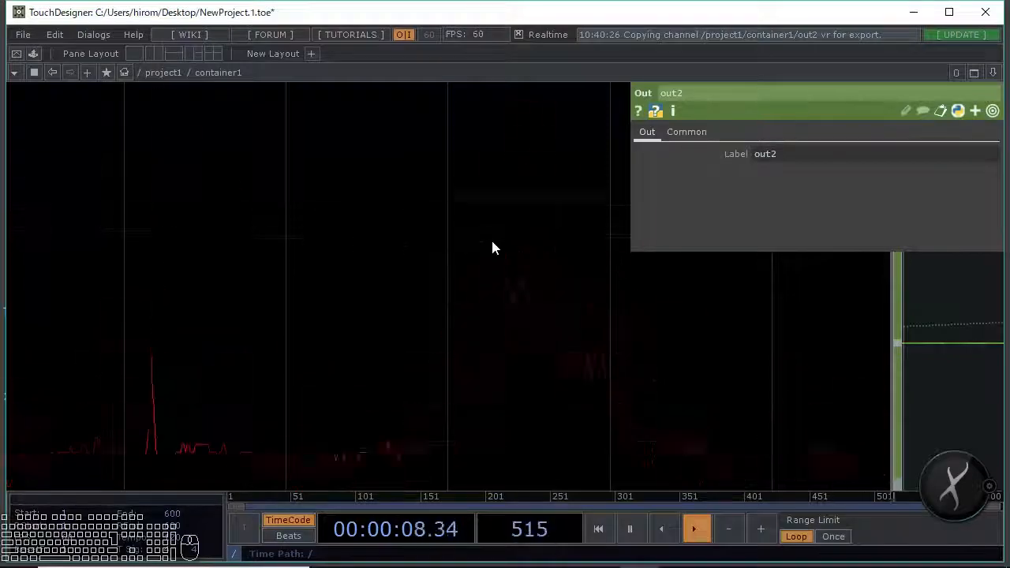
scroll(490, 247, down, 6)
scroll(511, 254, up, 3)
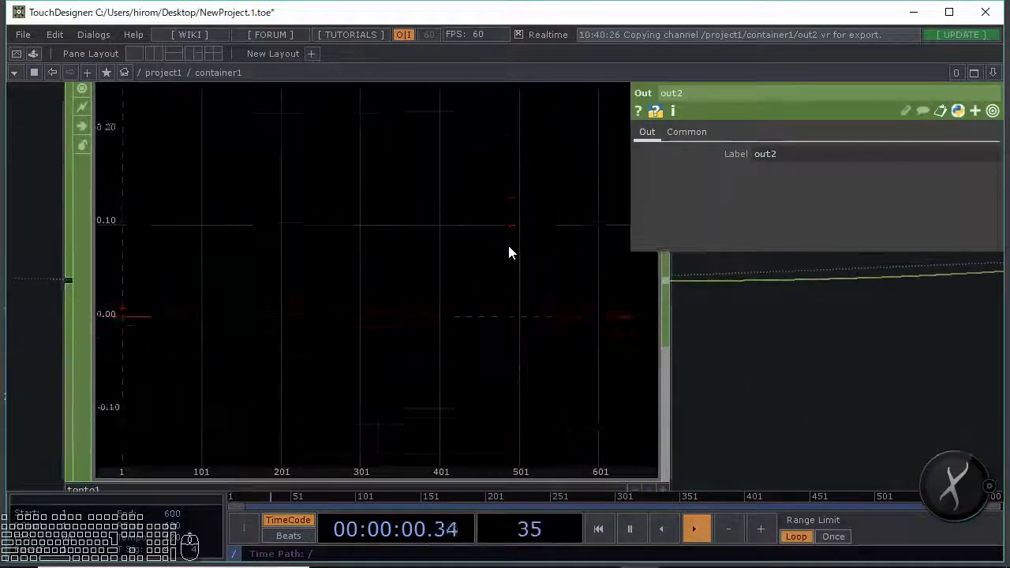
scroll(507, 243, down, 6)
key(Tab)
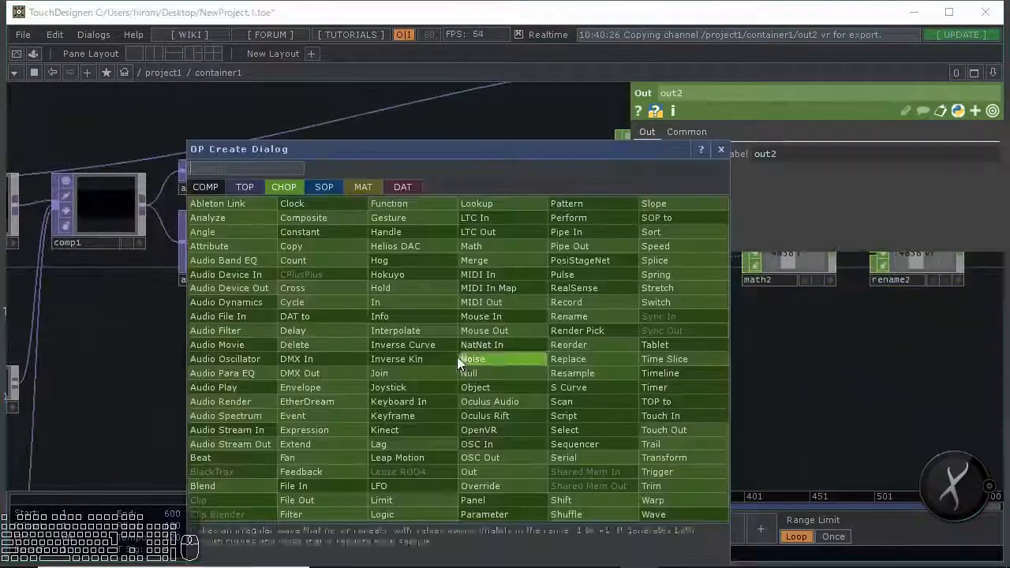
click(651, 444)
click(458, 318)
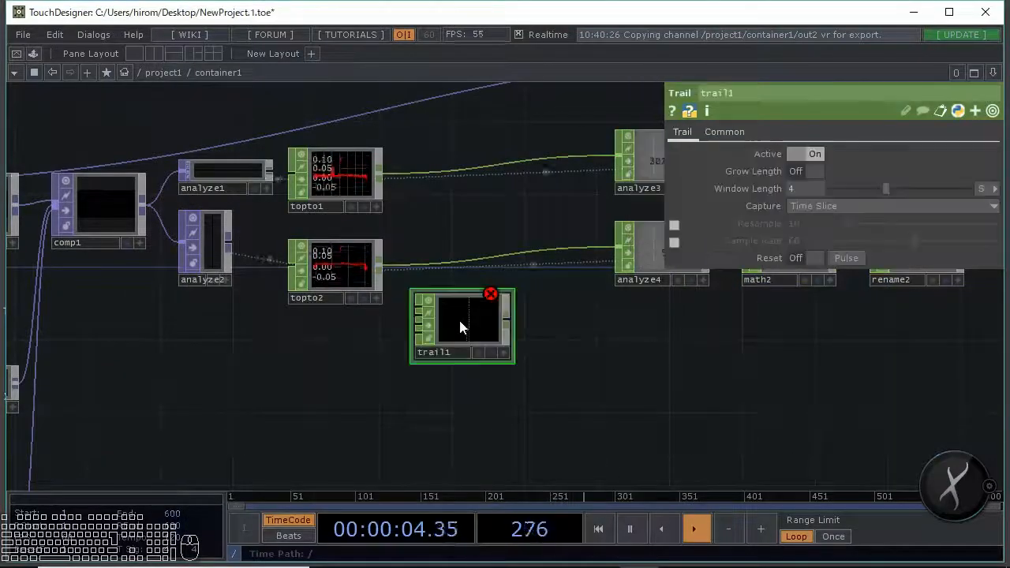
drag(406, 306, 409, 305)
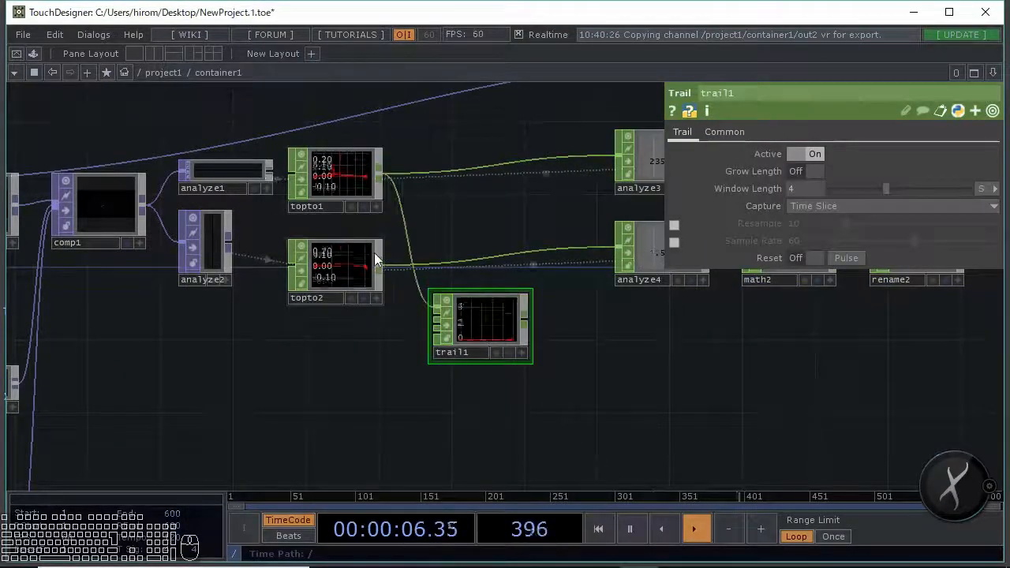
Examine the trail1 graph of the topto1 and topto2 channels, comparing it with the topto1 waveform
scroll(621, 390, up, 10)
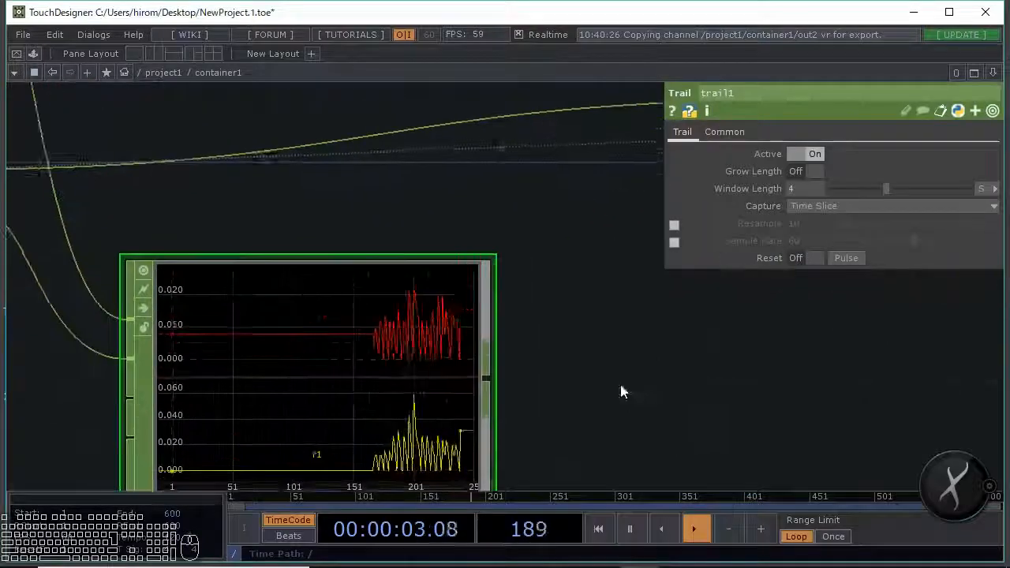
scroll(470, 359, up, 3)
scroll(411, 304, down, 4)
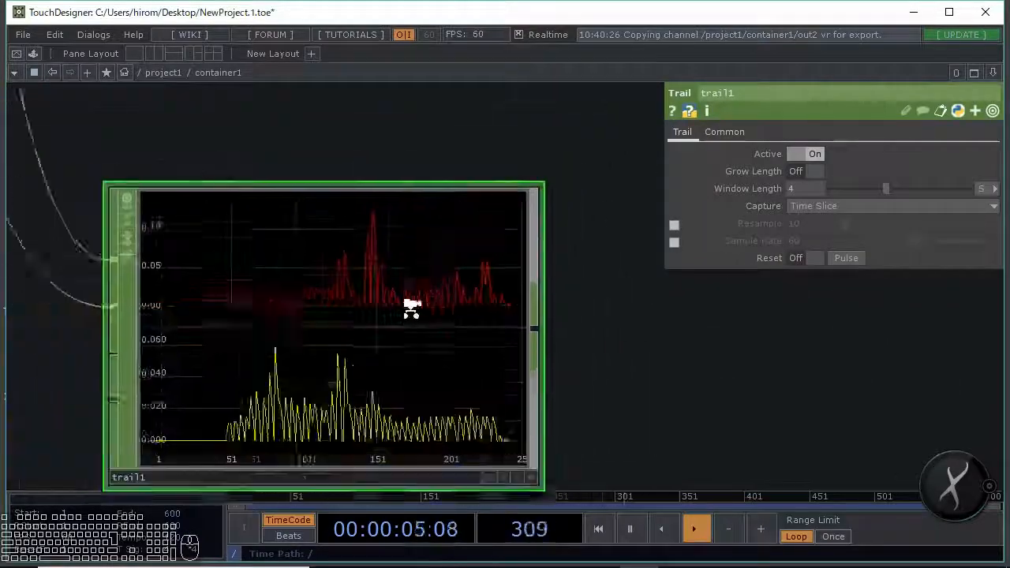
scroll(348, 286, up, 3)
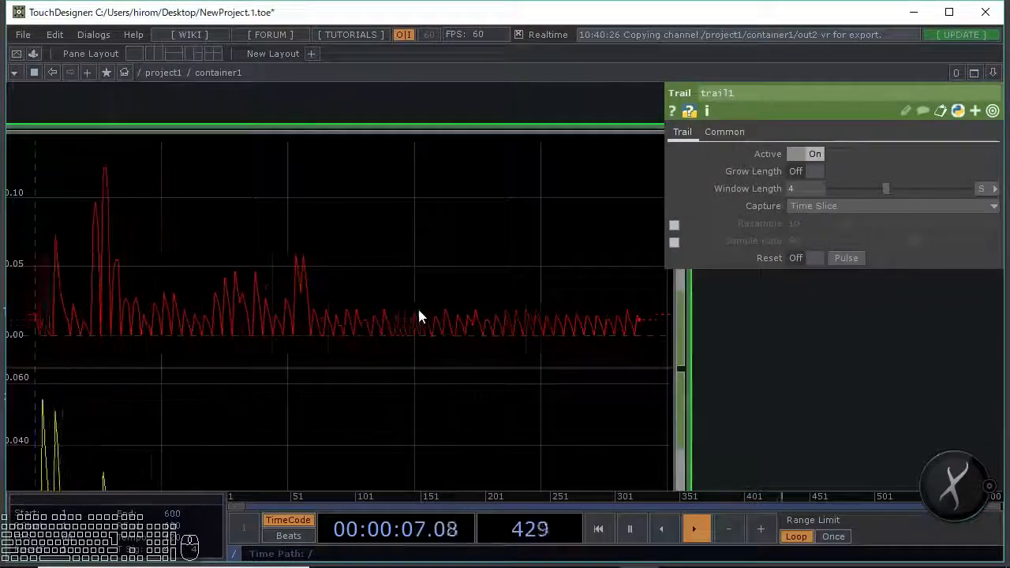
scroll(430, 314, down, 2)
scroll(450, 332, down, 2)
scroll(408, 311, up, 5)
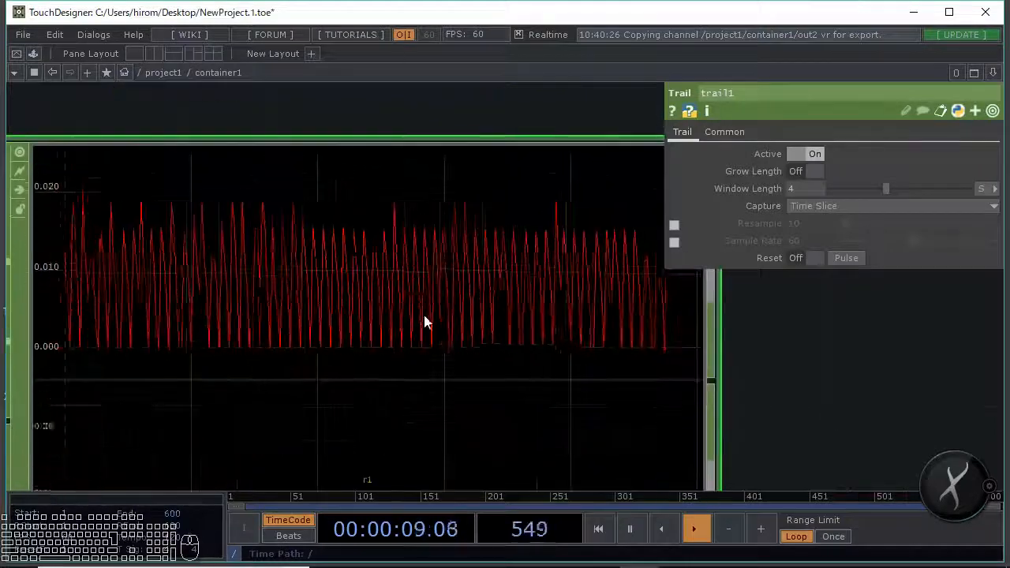
scroll(706, 355, down, 3)
scroll(537, 379, down, 5)
scroll(520, 384, up, 2)
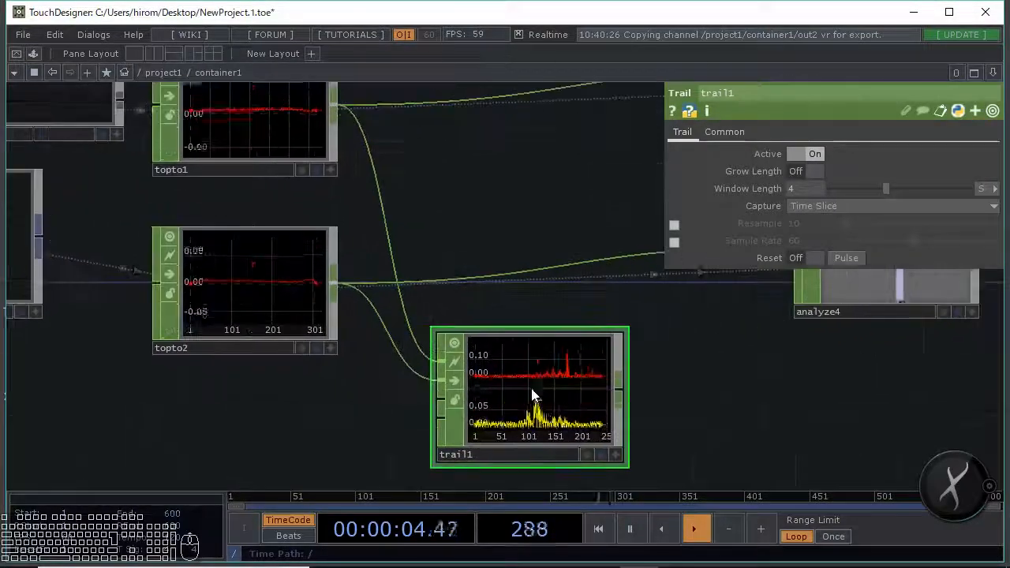
scroll(264, 169, up, 4)
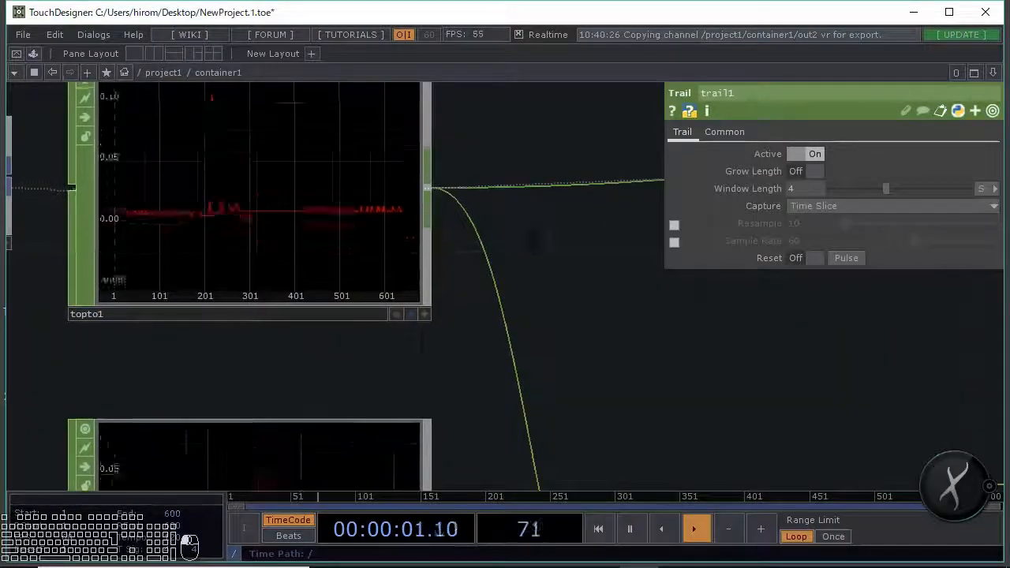
Shift the CHOP nodes from topto1 and topto2 onward, plus analyze1 and analyze2, farther from comp1 to open a gap
scroll(306, 377, down, 5)
drag(306, 377, 733, 230)
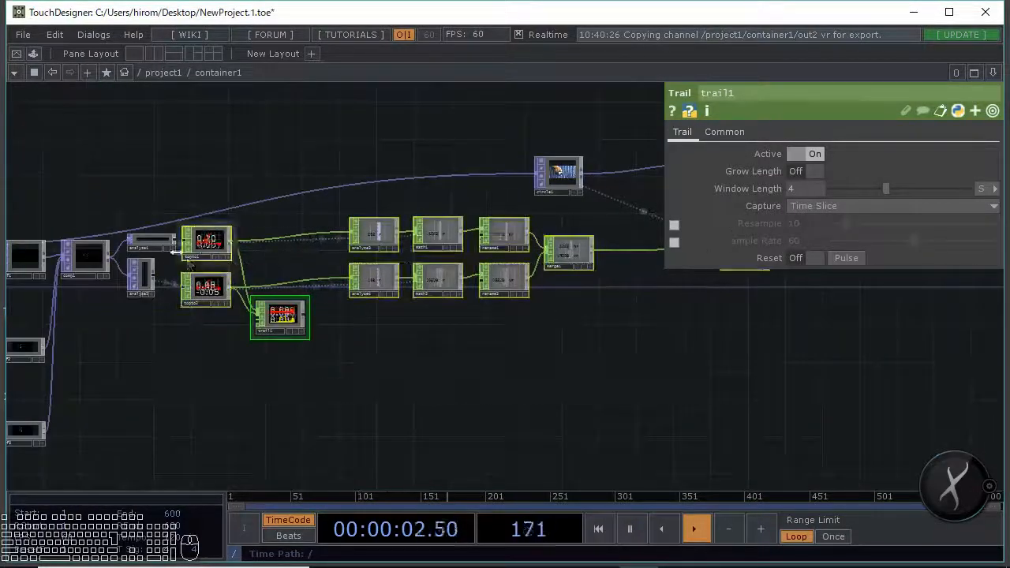
drag(207, 240, 391, 241)
drag(176, 348, 266, 364)
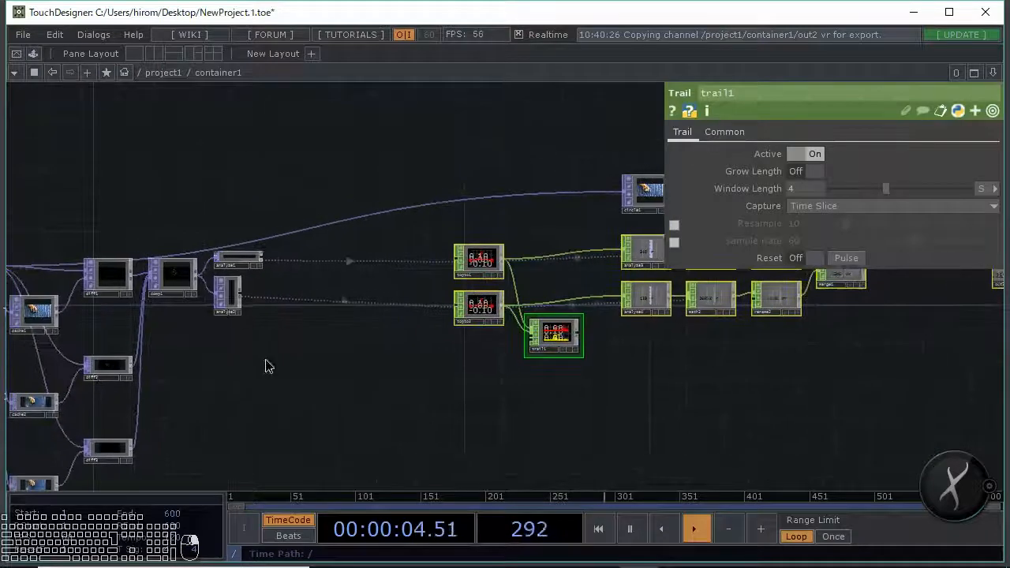
click(228, 251)
drag(228, 251, 395, 258)
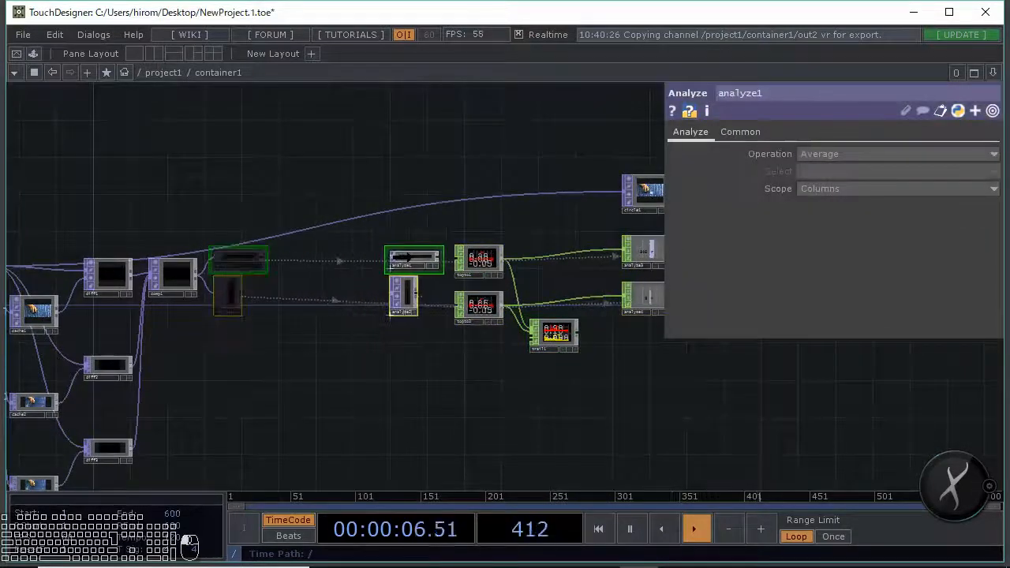
Add a chain of Feedback, Level and Over TOPs and arrange it below the wires between comp1 and the analyze nodes
scroll(284, 319, up, 5)
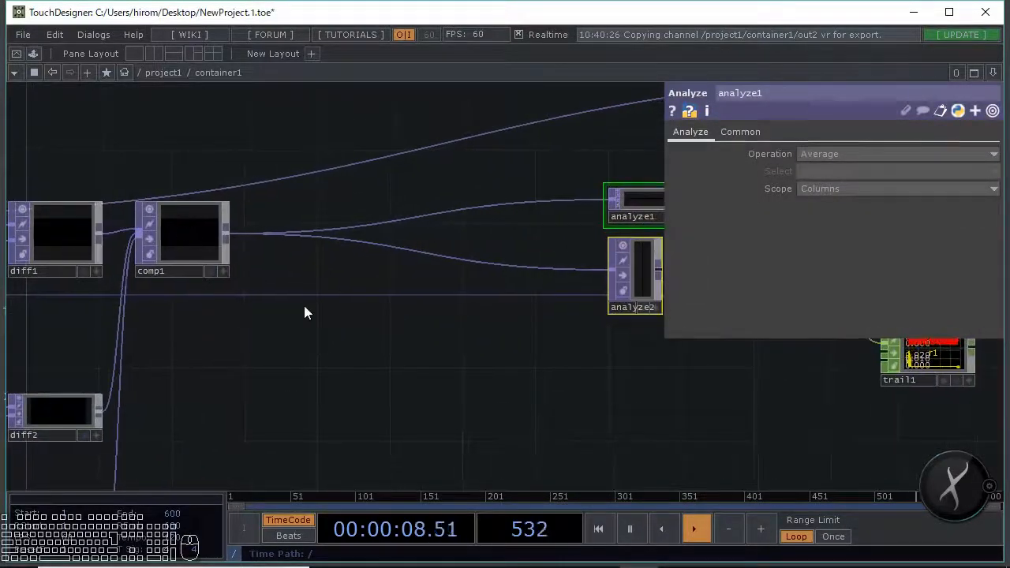
key(Tab)
click(91, 139)
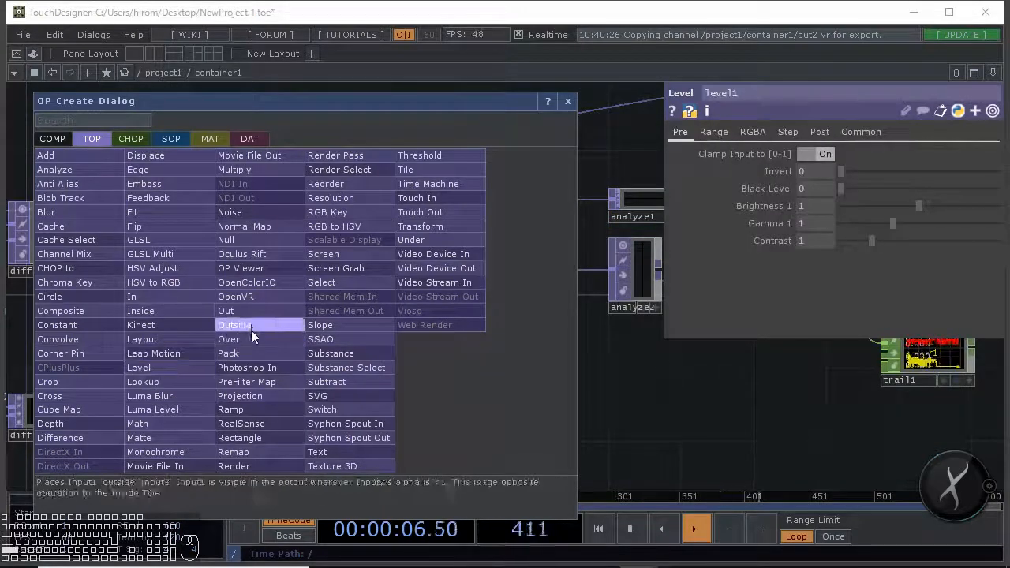
drag(251, 339, 602, 358)
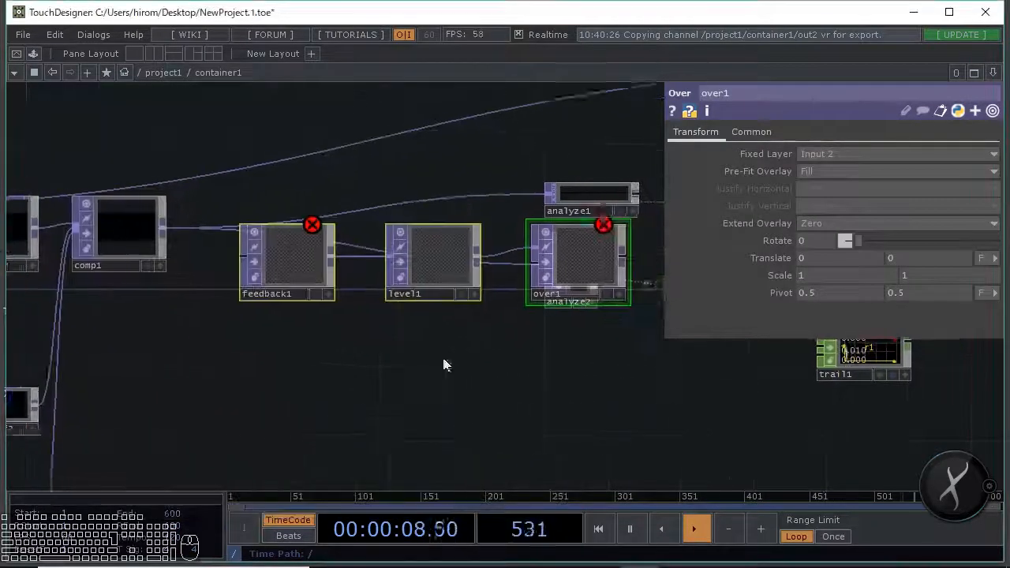
drag(287, 277, 212, 390)
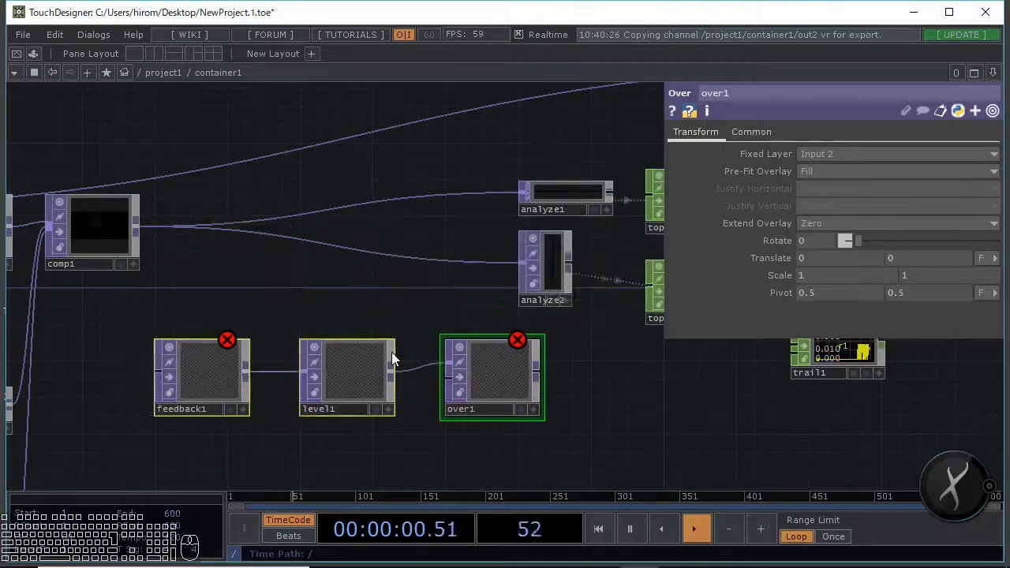
click(404, 298)
drag(471, 387, 424, 365)
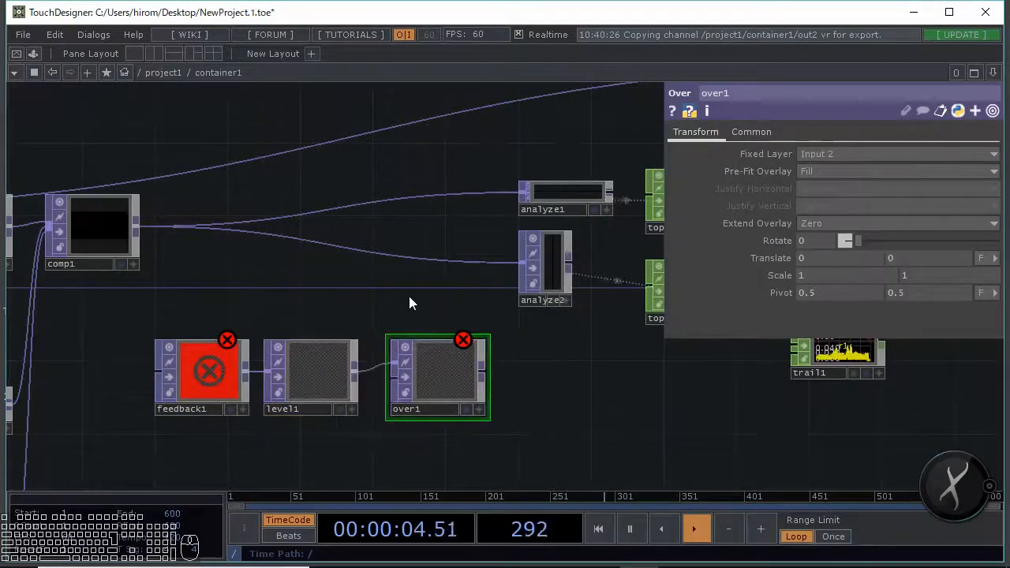
drag(403, 303, 286, 341)
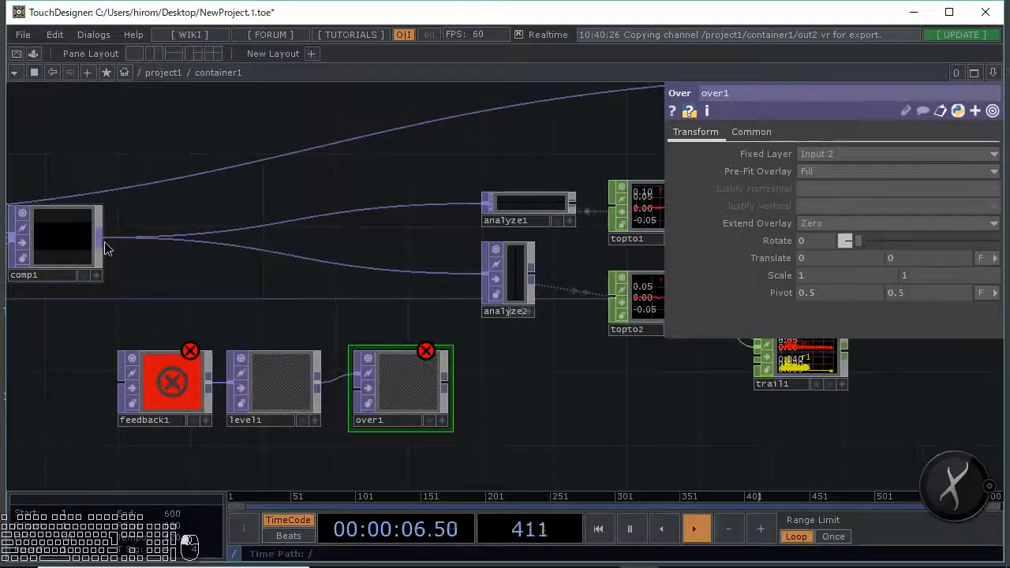
Connect comp1 to feedback1 and to over1's first input, and level1 to over1's second input
drag(101, 237, 156, 399)
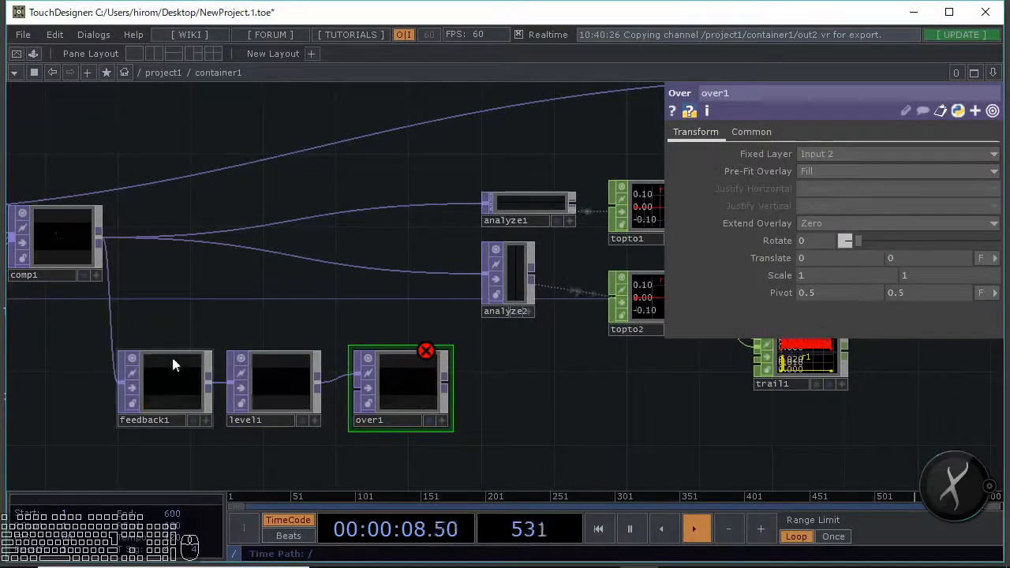
drag(399, 383, 422, 332)
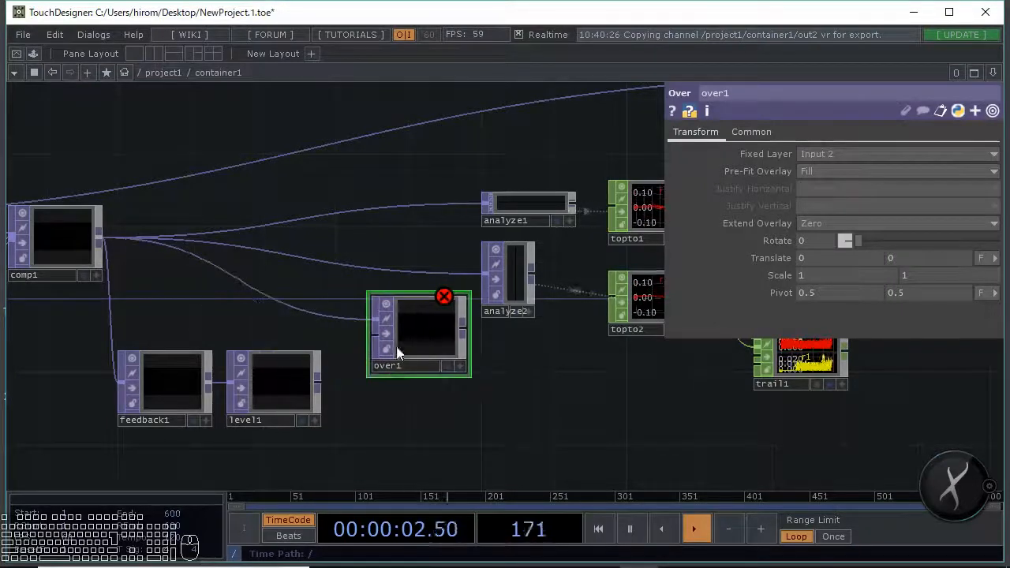
scroll(379, 391, up, 2)
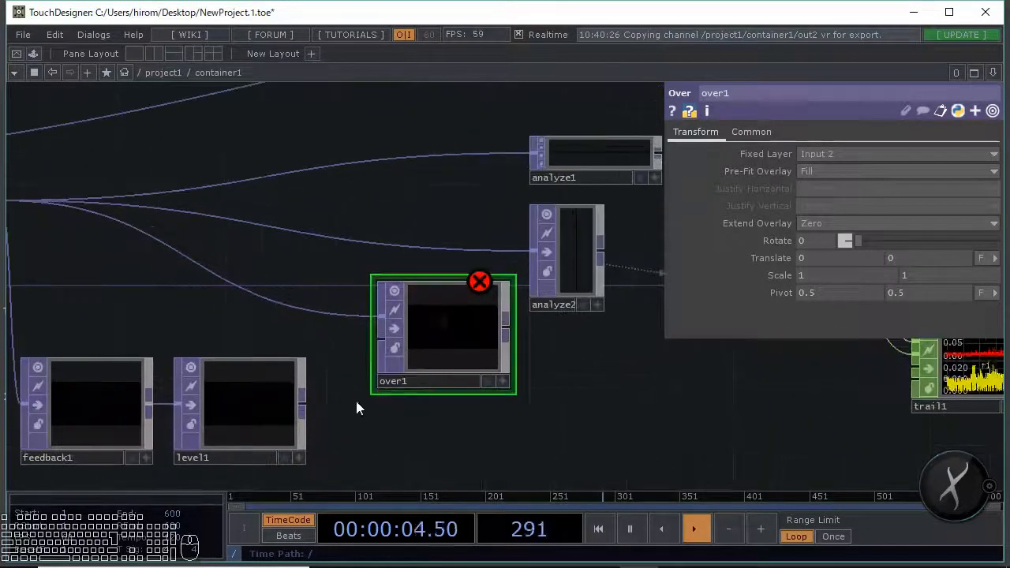
drag(378, 339, 343, 389)
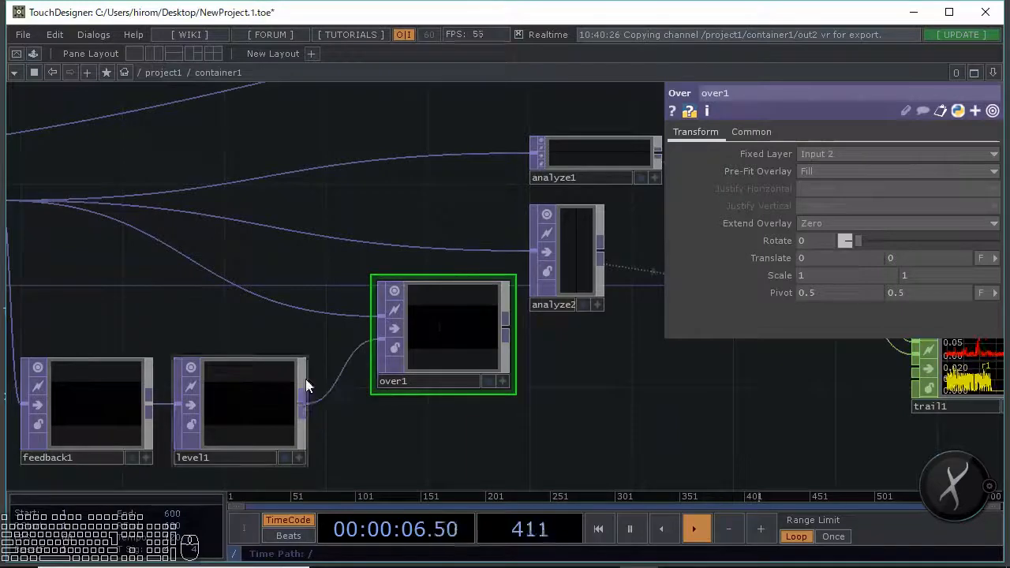
Replace comp1 with over1 as the input of both analyze1 and analyze2
drag(285, 321, 334, 319)
drag(458, 415, 458, 423)
scroll(458, 422, down, 2)
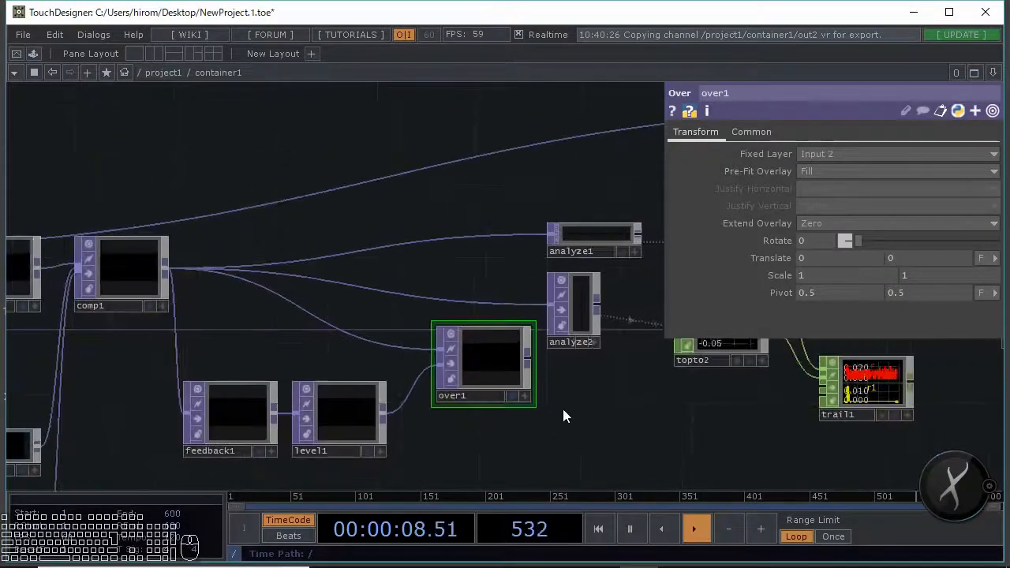
drag(564, 416, 471, 364)
drag(477, 257, 491, 306)
Move feedback1, level1 and over1 up together so that over1 lines up with comp1
right_drag(415, 457, 197, 403)
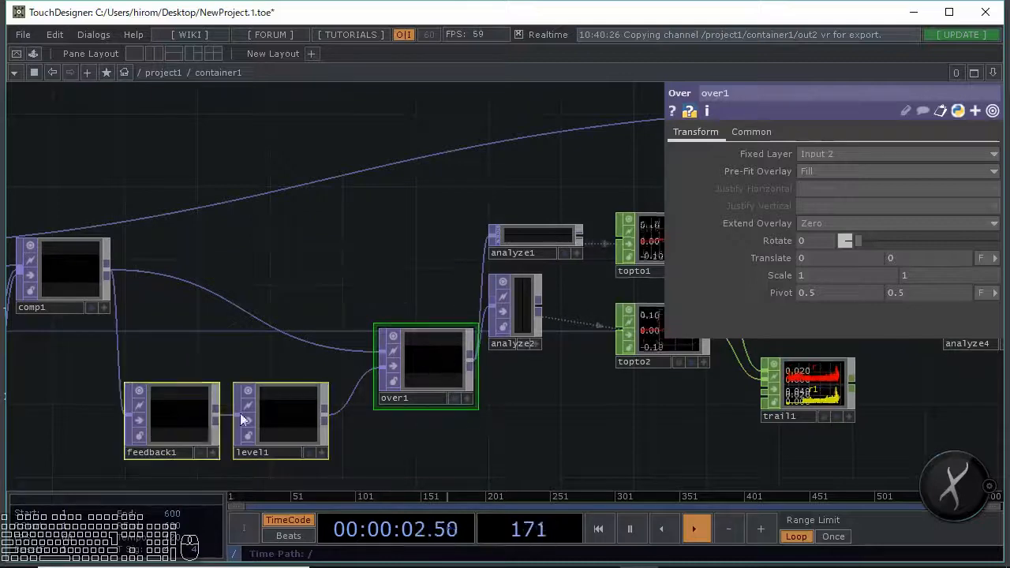
drag(417, 359, 417, 267)
drag(412, 377, 421, 387)
scroll(320, 302, up, 3)
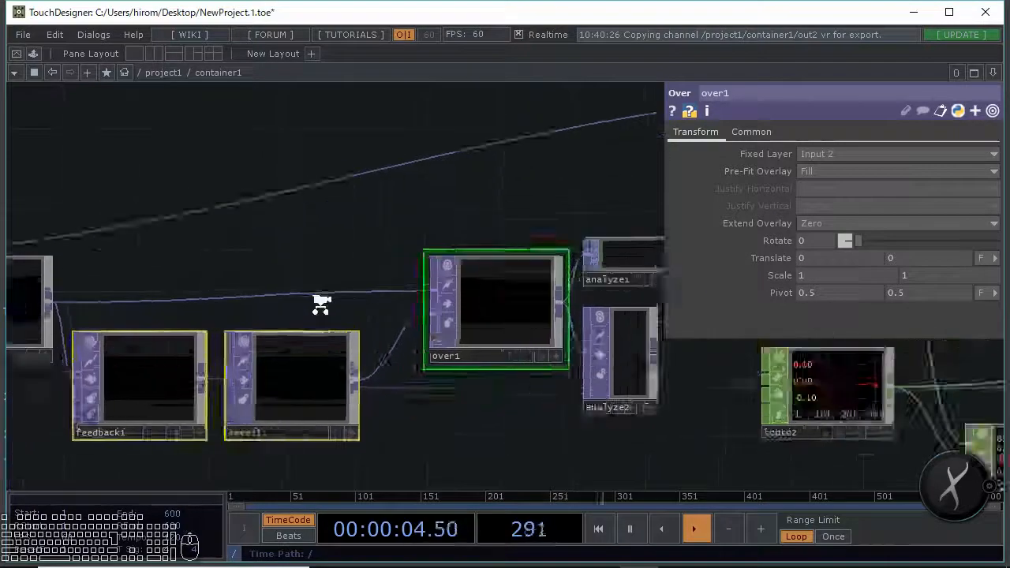
Set the post opacity of level1 to 0.95
drag(543, 264, 297, 313)
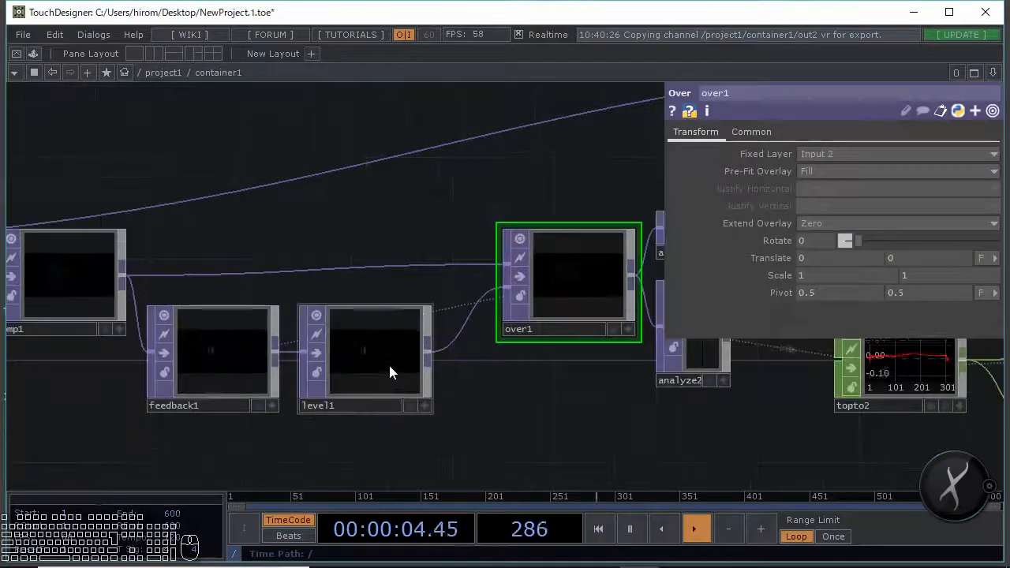
click(388, 363)
click(820, 133)
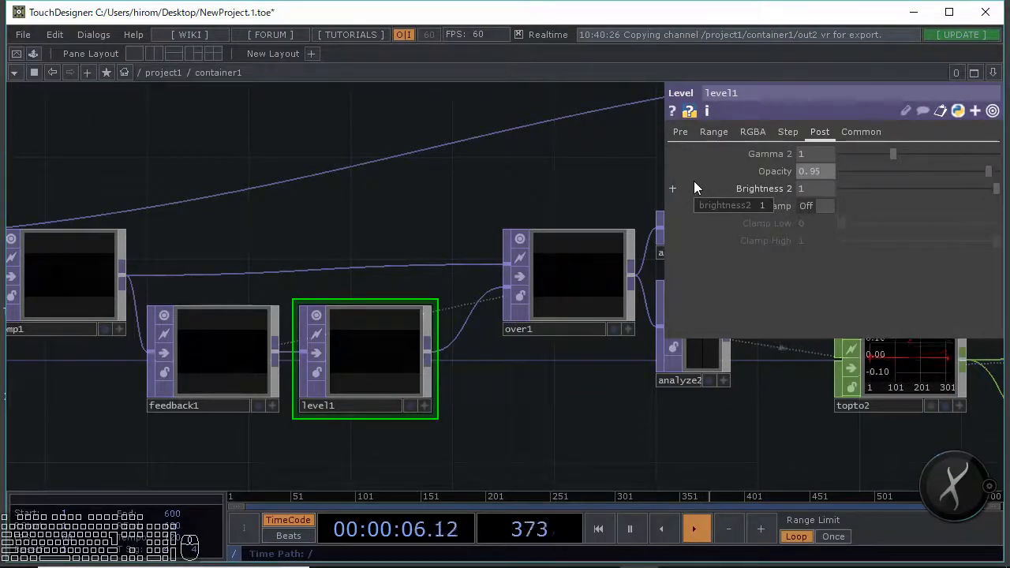
Examine the motion trails in over1 up close and compare them with the images in comp1 and feedback1
drag(466, 226, 377, 193)
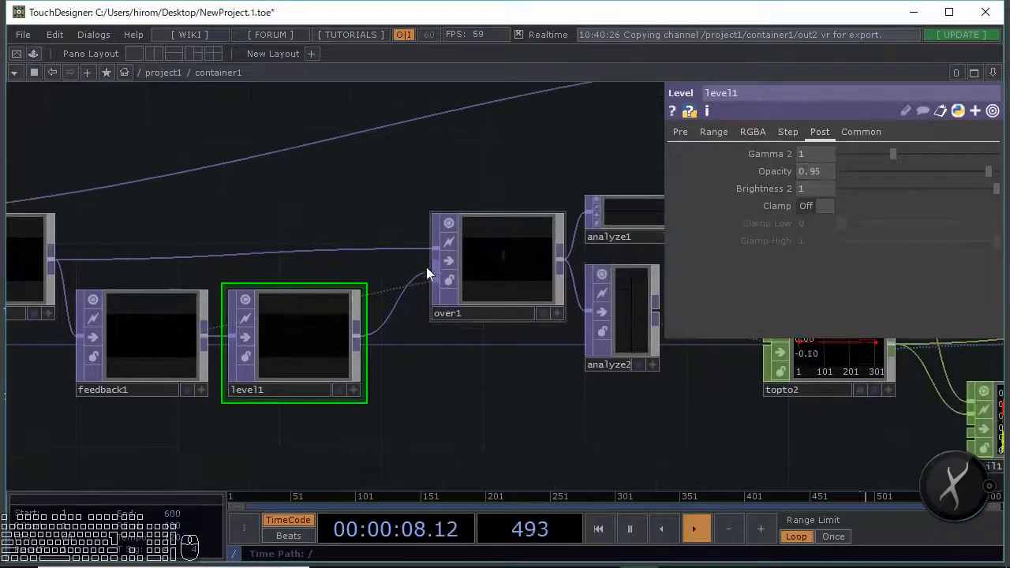
scroll(489, 315, up, 5)
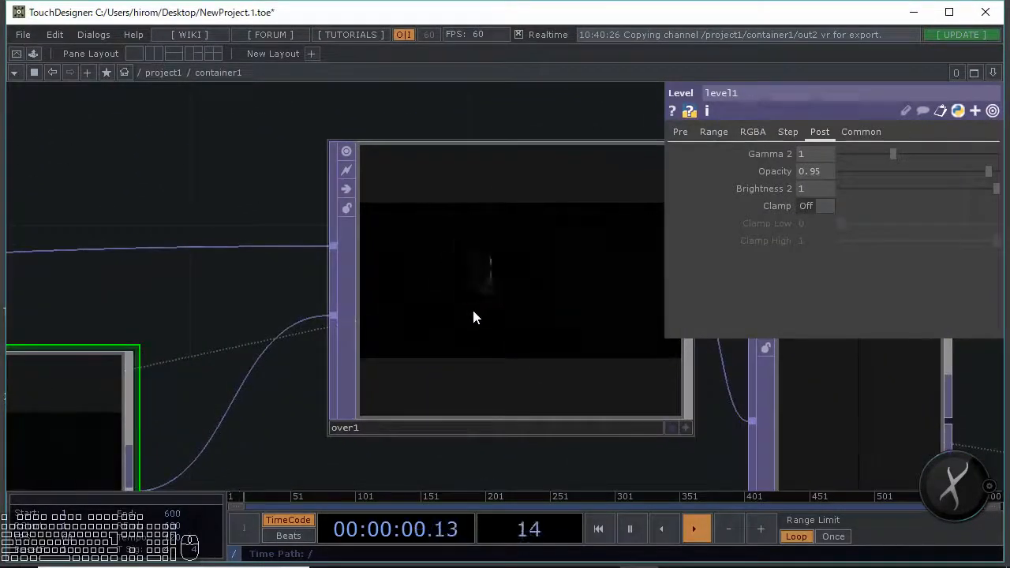
scroll(474, 317, down, 4)
scroll(490, 322, up, 4)
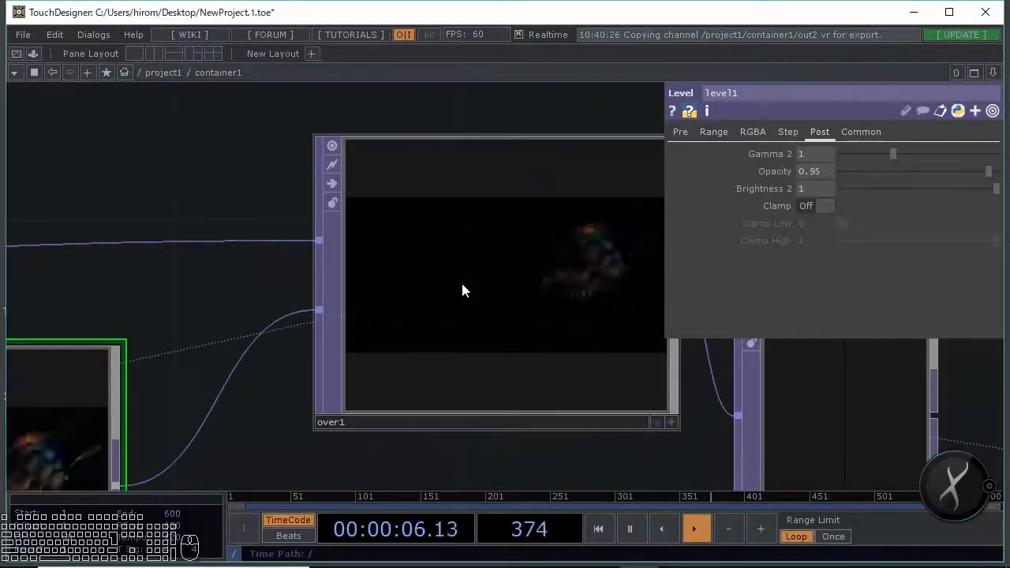
scroll(461, 280, up, 2)
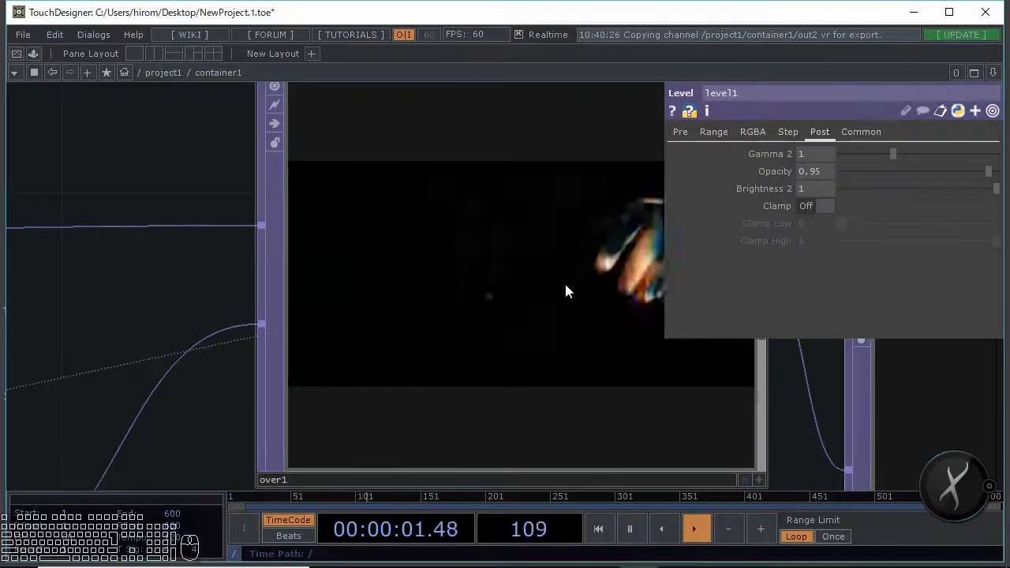
scroll(722, 304, down, 3)
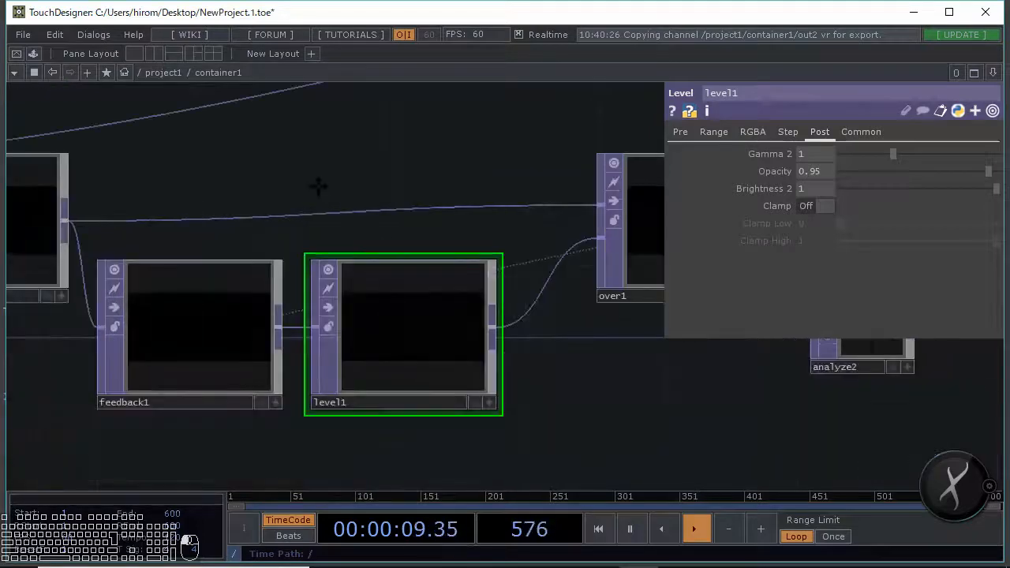
drag(318, 186, 443, 174)
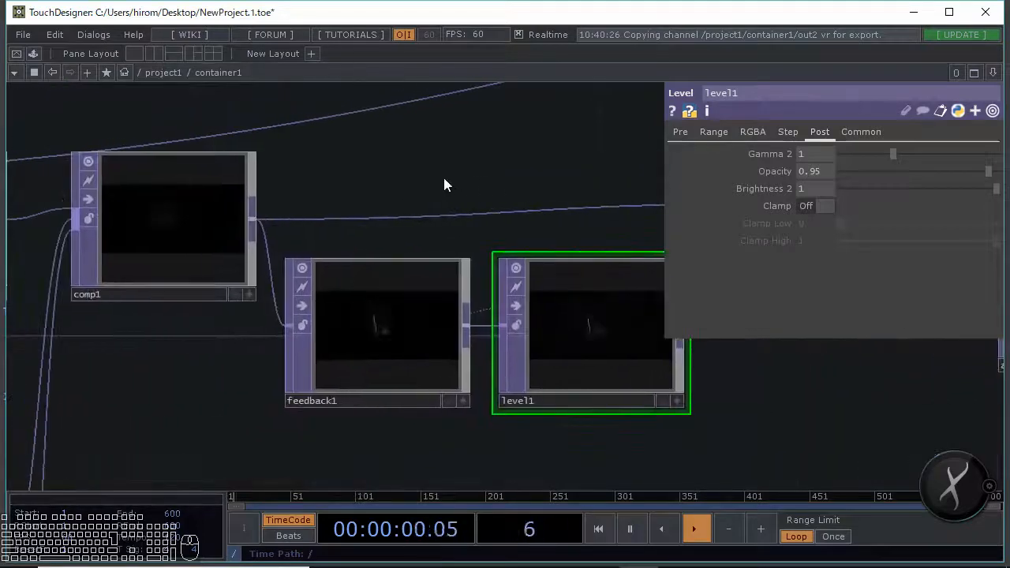
scroll(406, 221, up, 1)
scroll(241, 220, up, 1)
scroll(210, 203, up, 1)
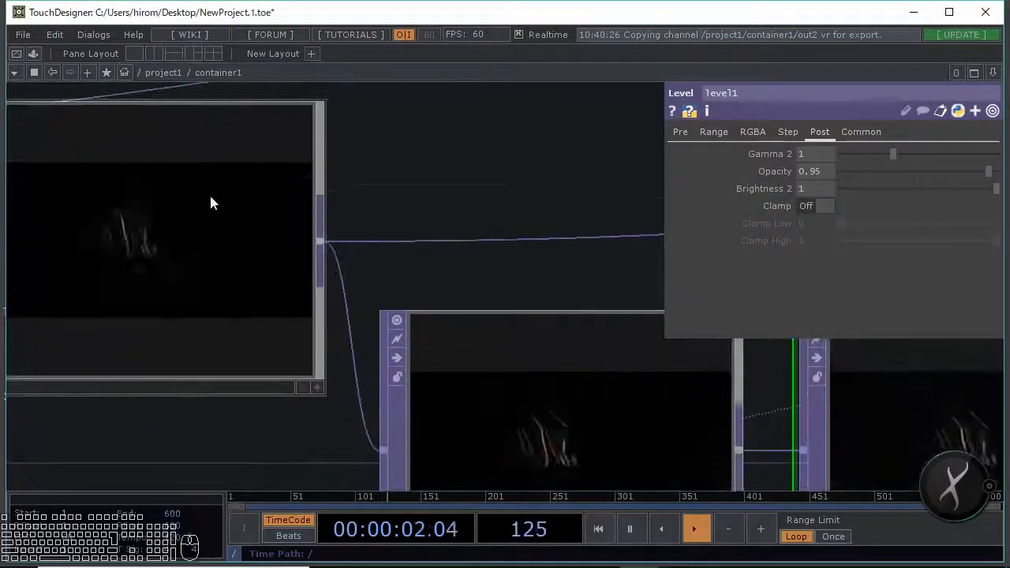
scroll(443, 187, down, 1)
scroll(443, 187, down, 4)
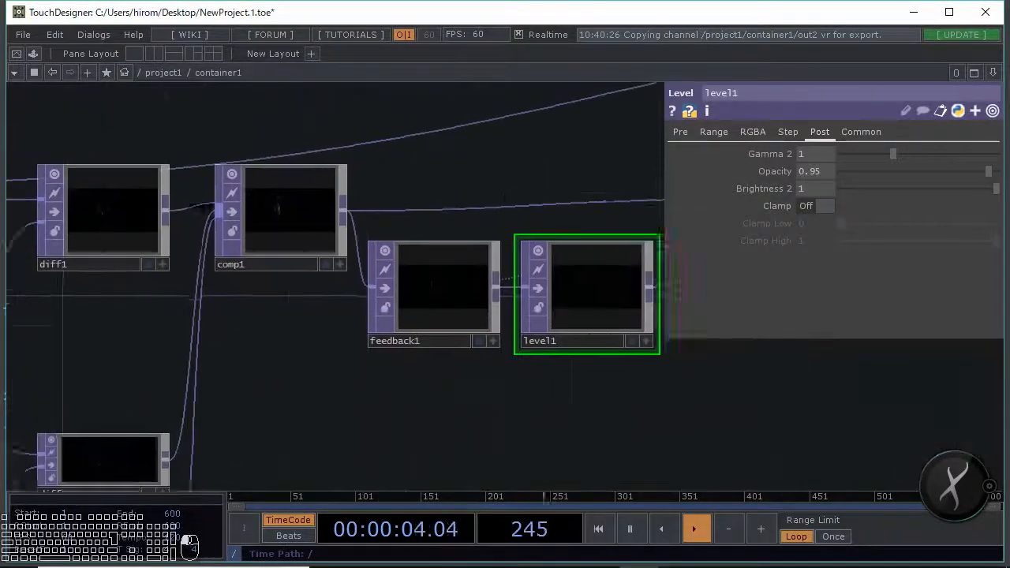
Make room after comp1 by moving feedback1, level1, over1 and the whole analysis chain behind them further right
drag(278, 344, 203, 347)
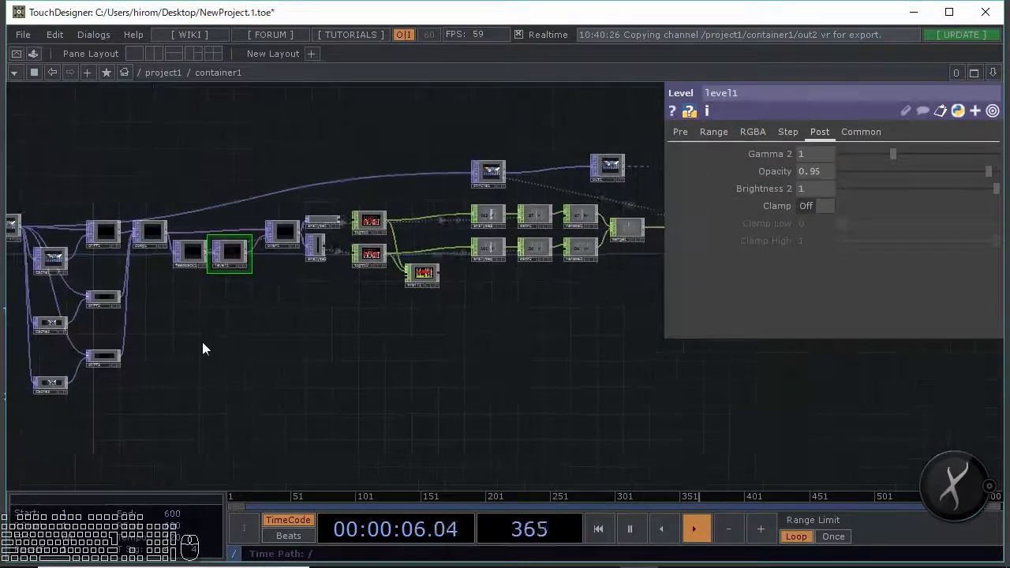
scroll(204, 344, down, 1)
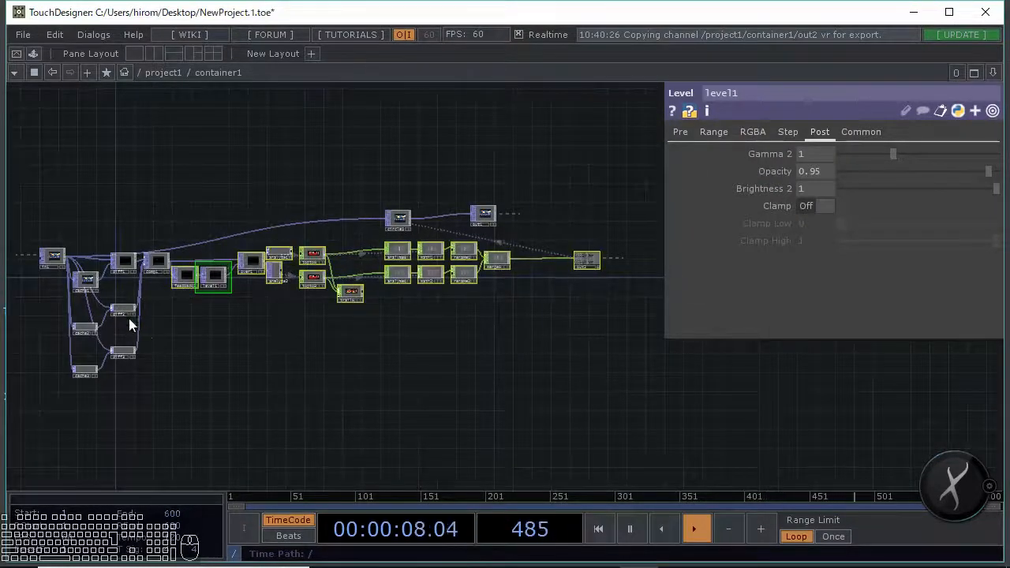
drag(187, 284, 296, 284)
drag(195, 307, 207, 319)
Insert a Channel Mix TOP on comp1's output, feeding both feedback1 and over1
scroll(197, 316, up, 3)
right_click(162, 258)
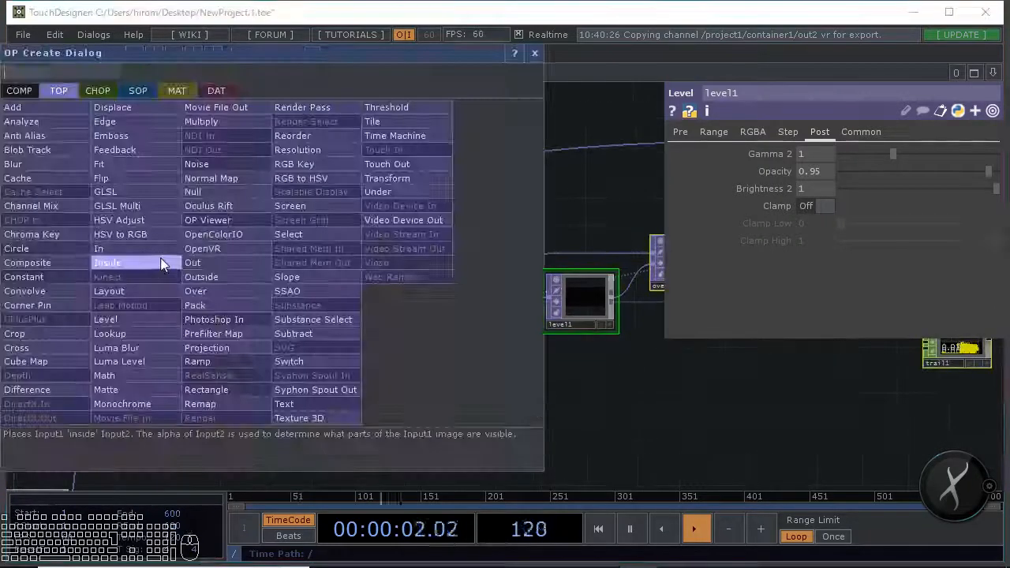
click(62, 209)
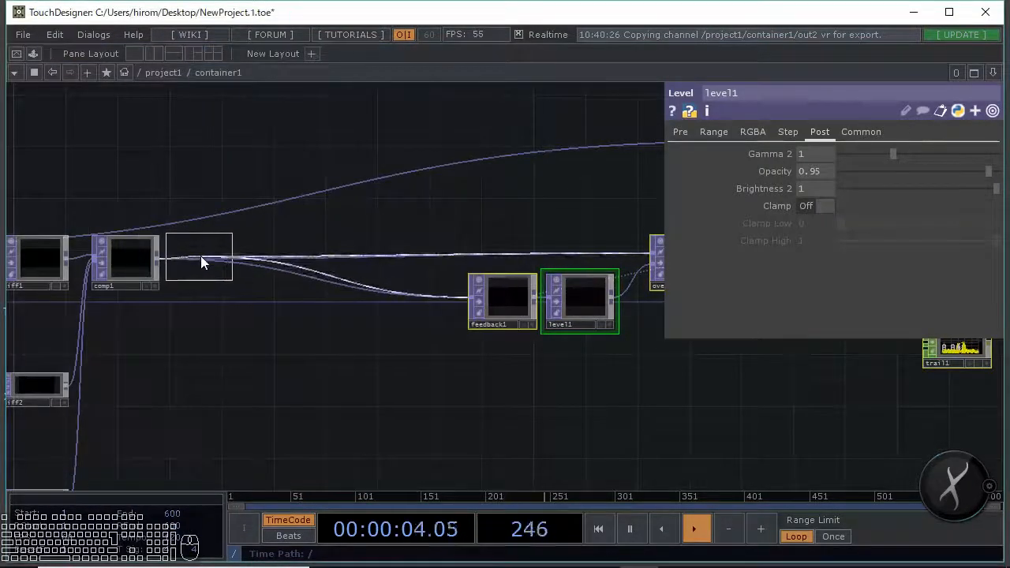
click(203, 260)
Set chanmix1's Alpha row to 1, 1, 1, 0 so alpha comes from the red, green and blue channels
scroll(198, 300, up, 3)
scroll(259, 269, up, 2)
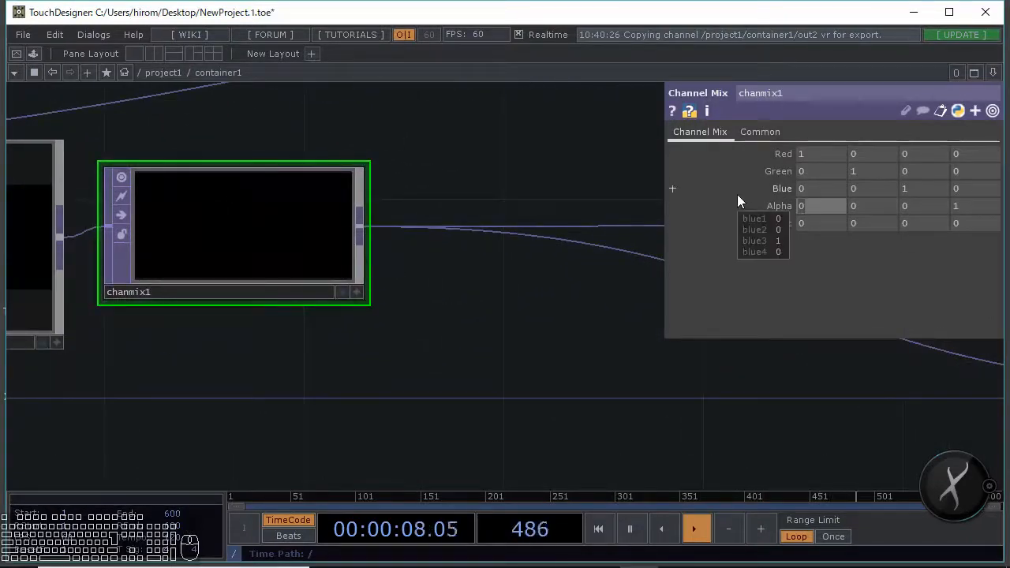
text(1)
click(865, 208)
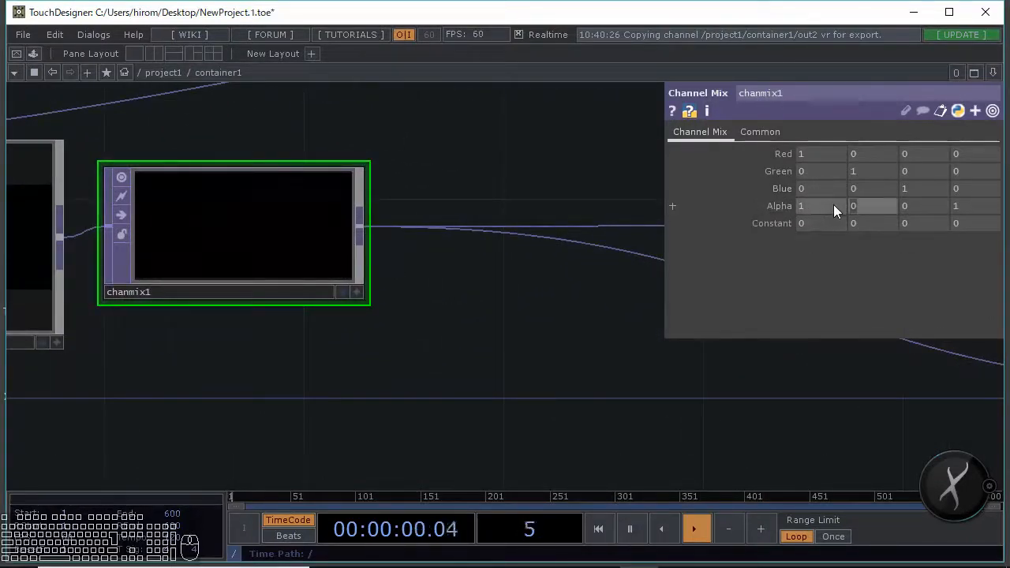
text(1)
click(901, 209)
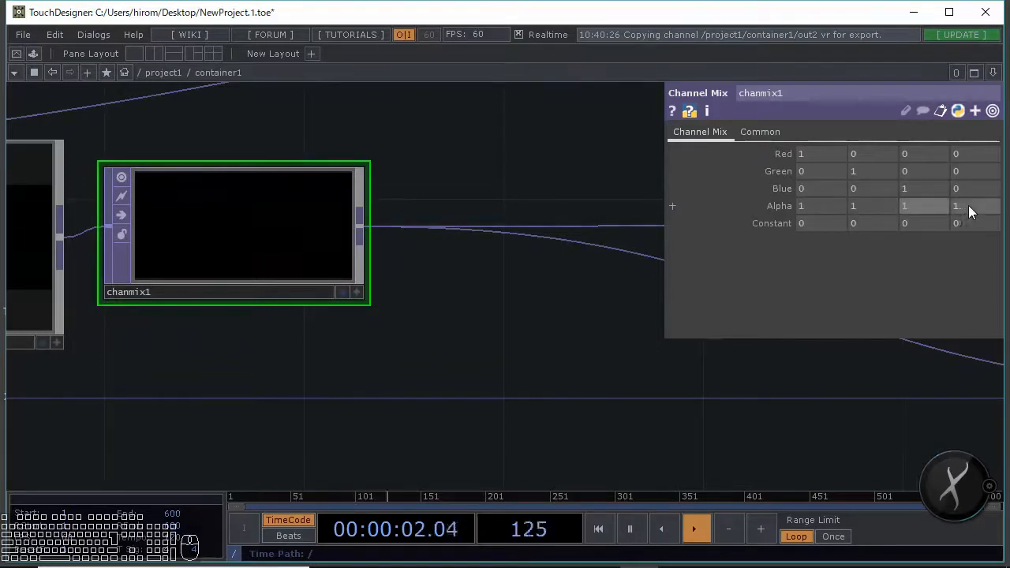
click(969, 207)
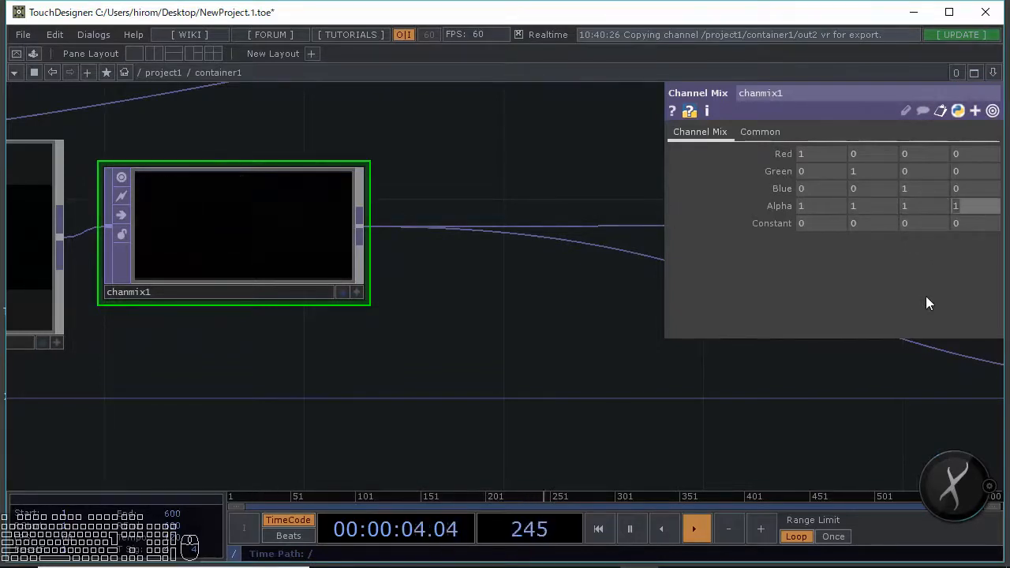
text(0)
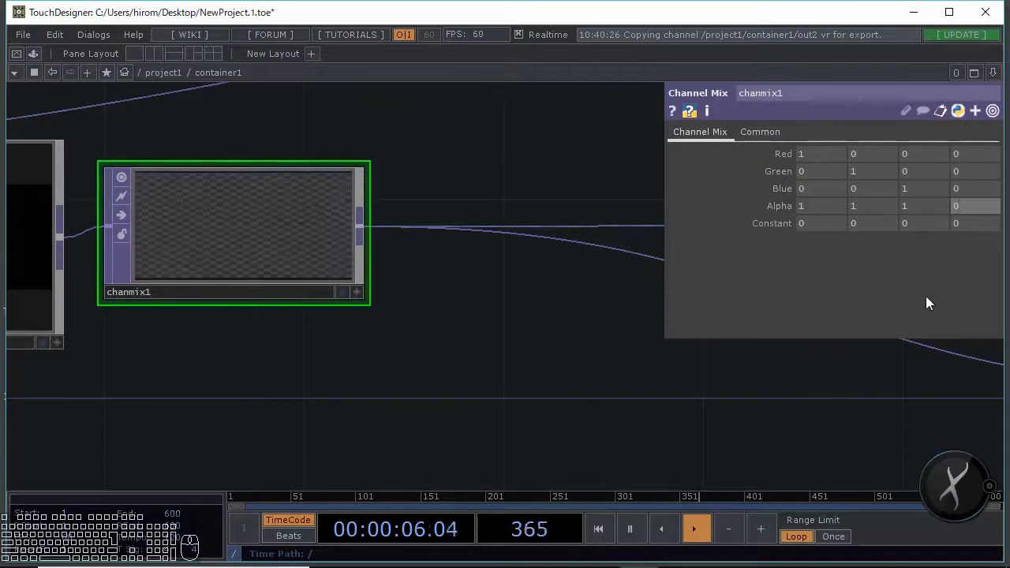
Check chanmix1's transparent output, and move feedback1, level1 and over1 together closer to chanmix1
drag(611, 317, 797, 354)
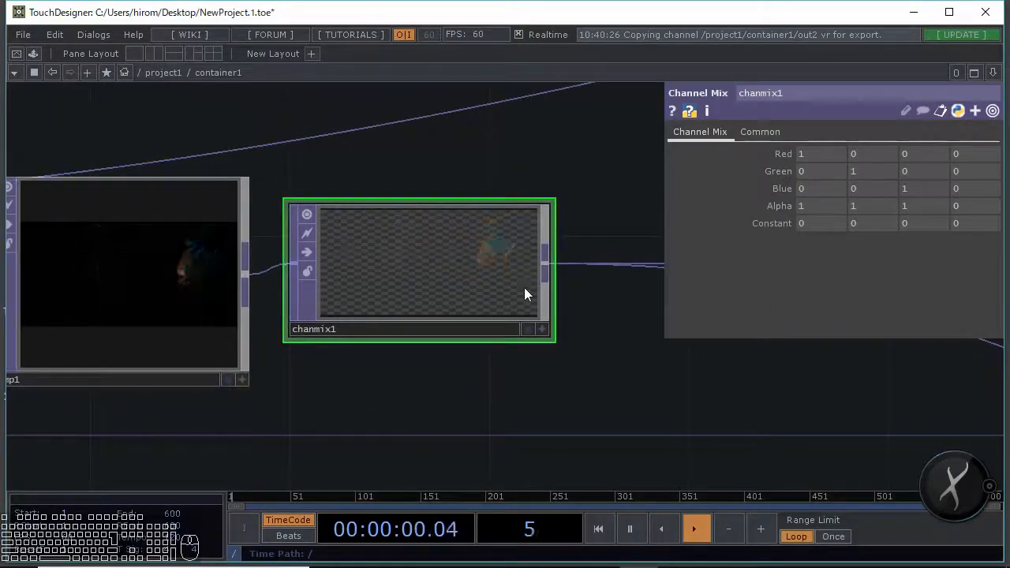
scroll(473, 280, up, 4)
drag(613, 243, 237, 231)
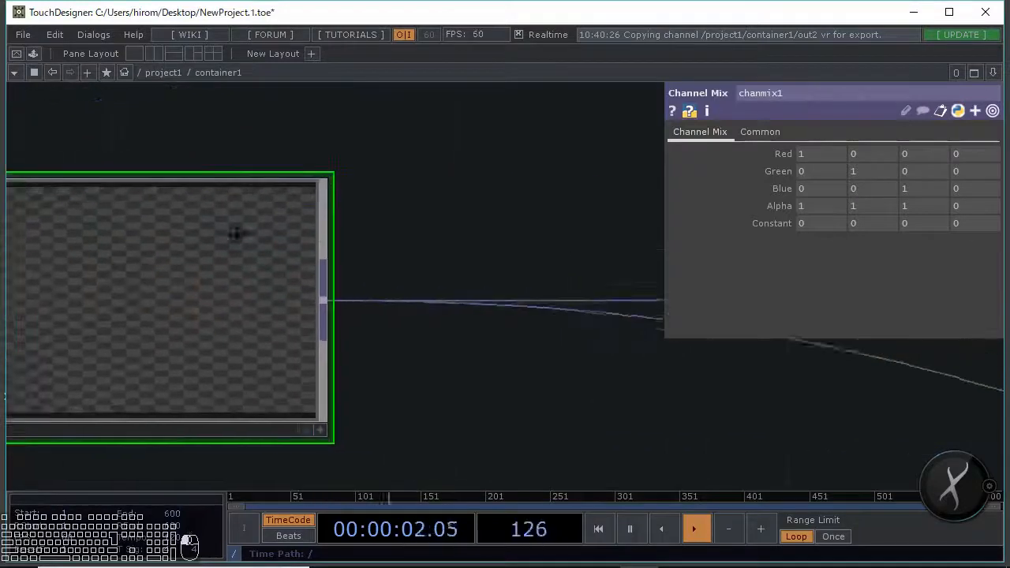
scroll(442, 244, down, 4)
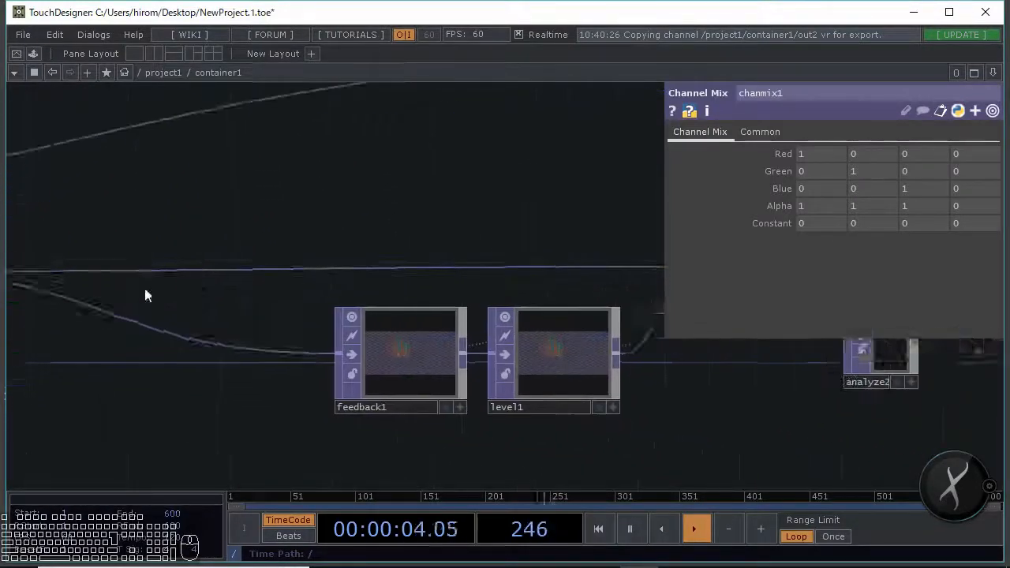
scroll(568, 360, down, 2)
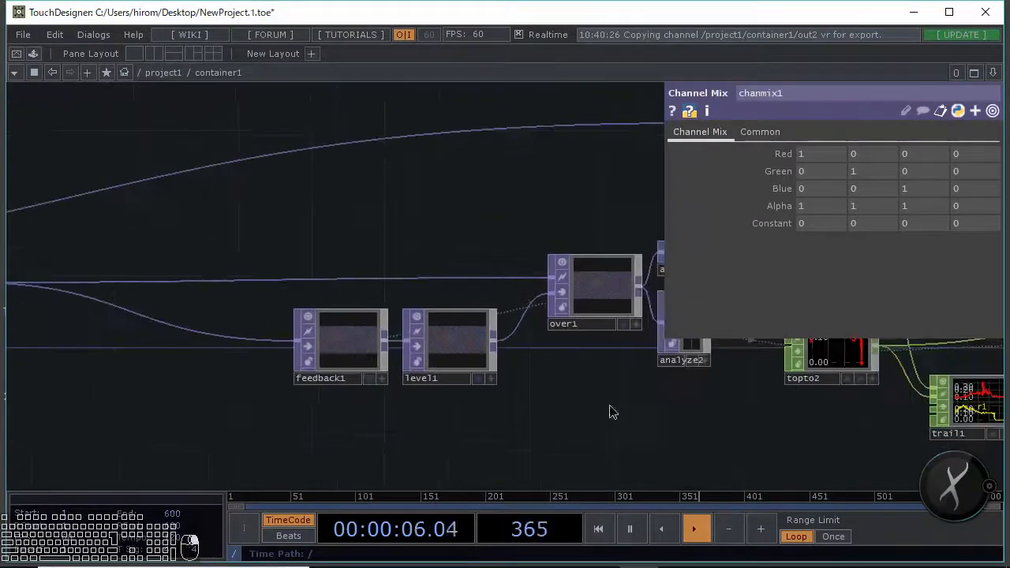
right_drag(371, 288, 368, 284)
drag(597, 289, 338, 289)
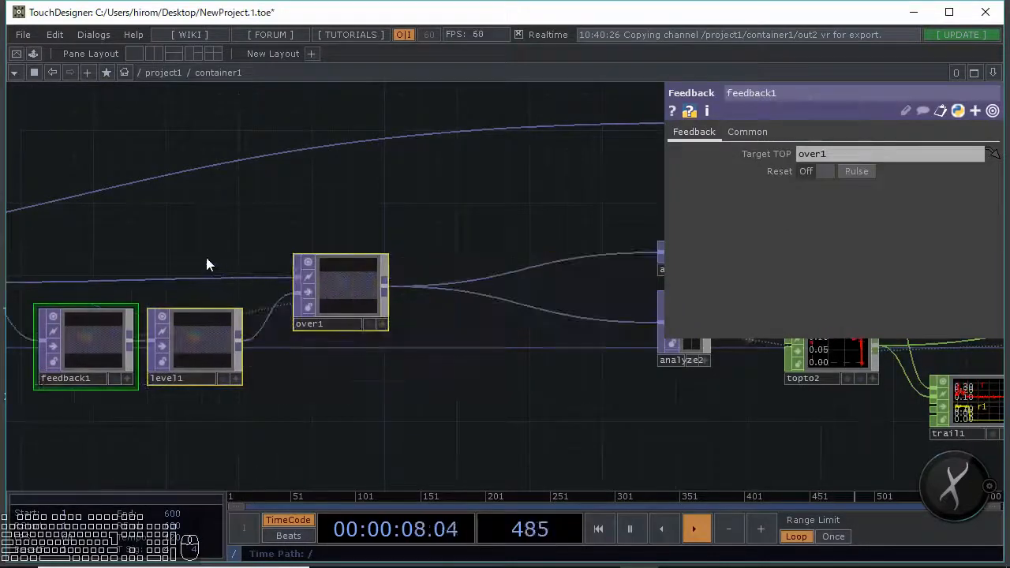
Inspect the feedback trails in over1 and set level1's post opacity to 0.8
drag(207, 264, 304, 243)
scroll(337, 281, up, 6)
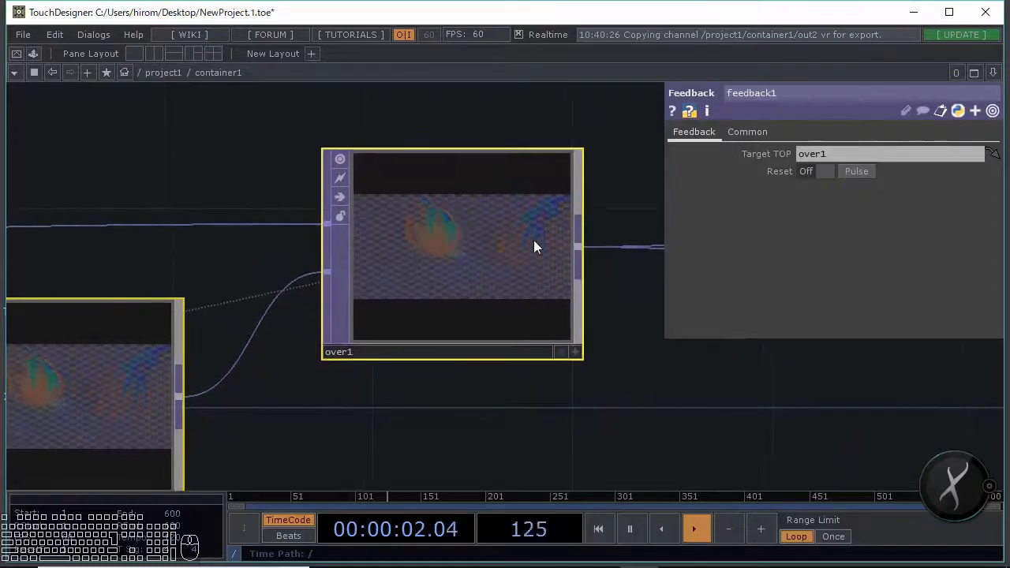
scroll(557, 356, up, 4)
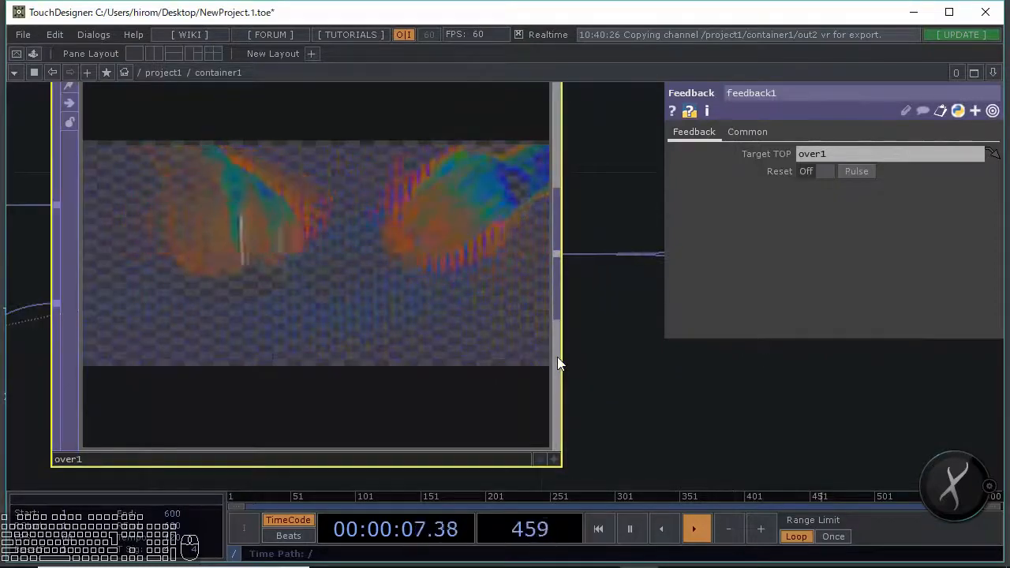
drag(611, 371, 694, 359)
scroll(512, 356, down, 3)
click(207, 388)
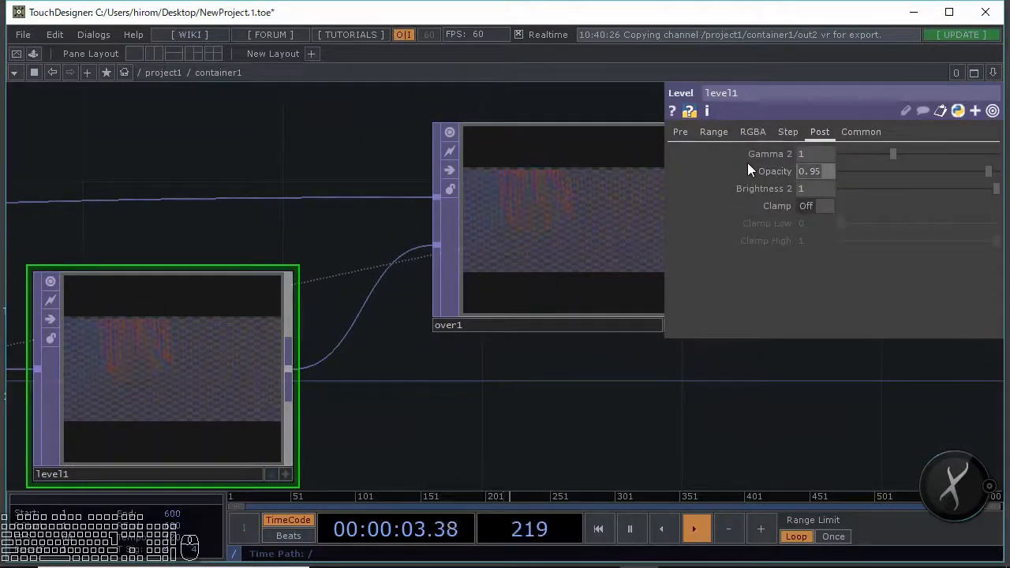
key(BackSpace)
key(BackSpace)
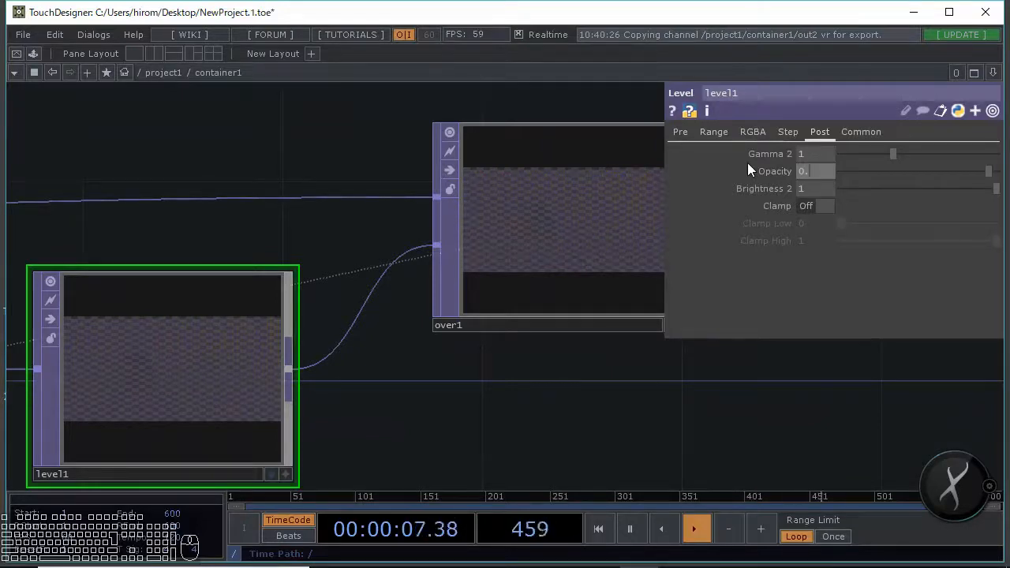
text(8)
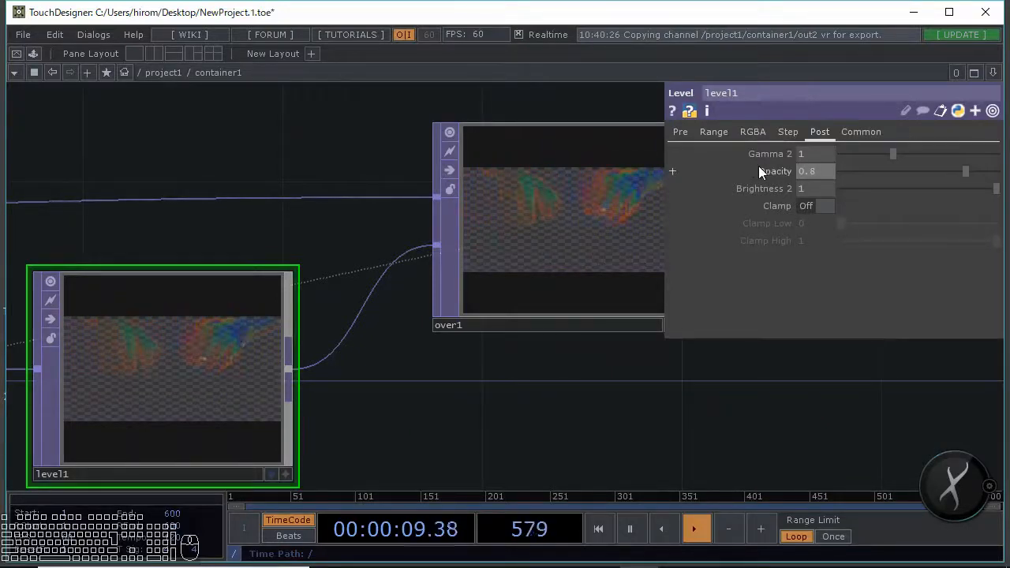
With the trail1 graph in view, raise level1's post opacity to 0.968
drag(671, 394, 400, 316)
scroll(400, 316, up, 5)
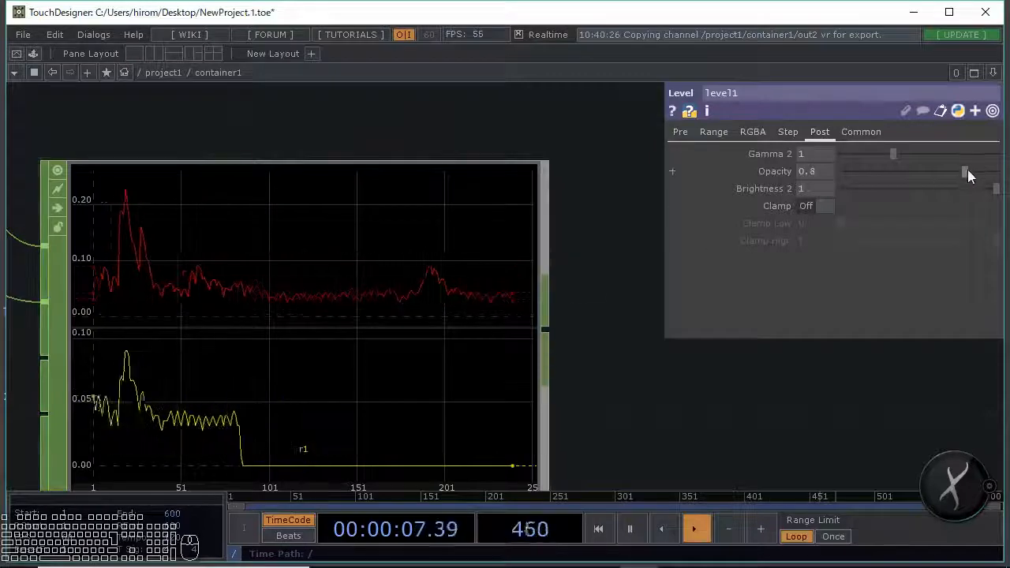
drag(967, 170, 994, 178)
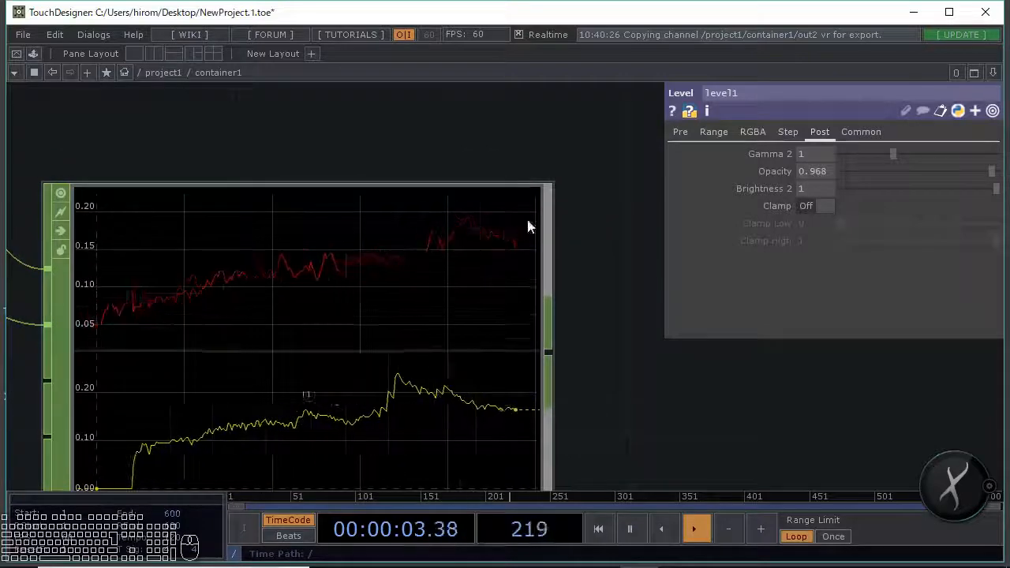
Examine how smooth the motion curve in topto1 is
scroll(552, 237, down, 5)
scroll(315, 331, down, 6)
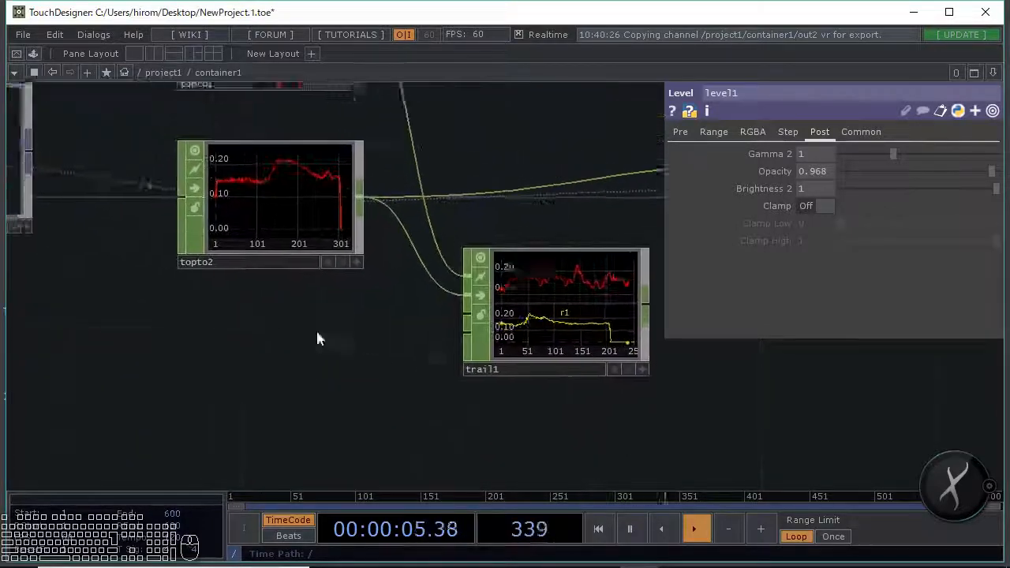
drag(207, 340, 289, 350)
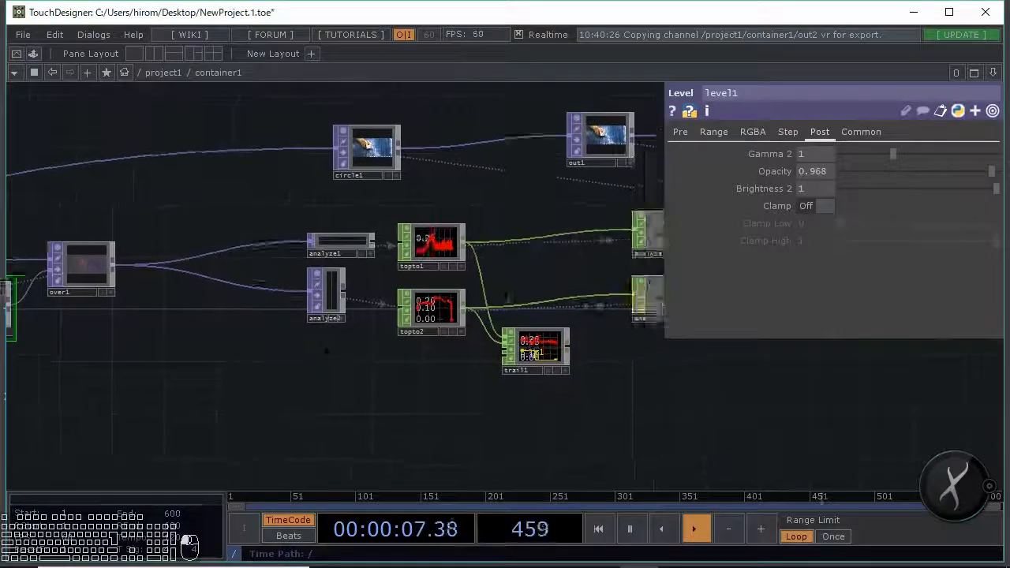
scroll(289, 293, up, 8)
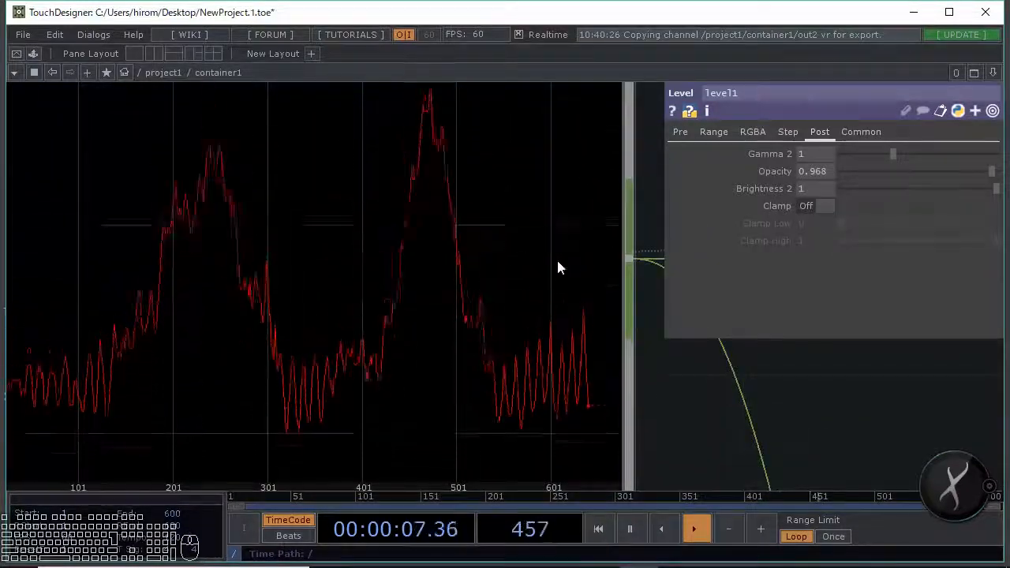
drag(621, 237, 597, 246)
scroll(484, 289, down, 10)
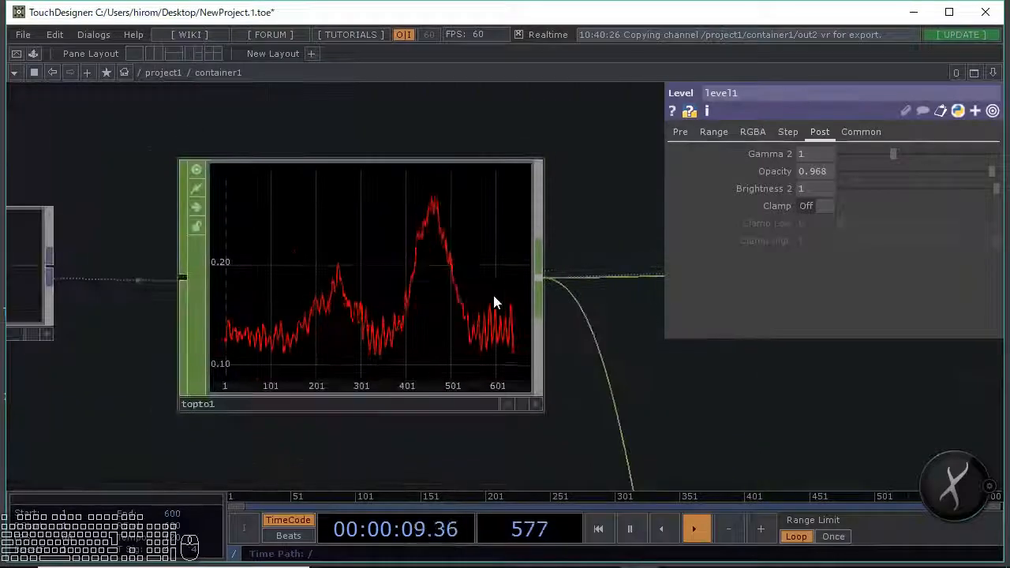
Insert a Blur TOP between over1 and the analyze1 and analyze2 nodes
scroll(339, 327, up, 8)
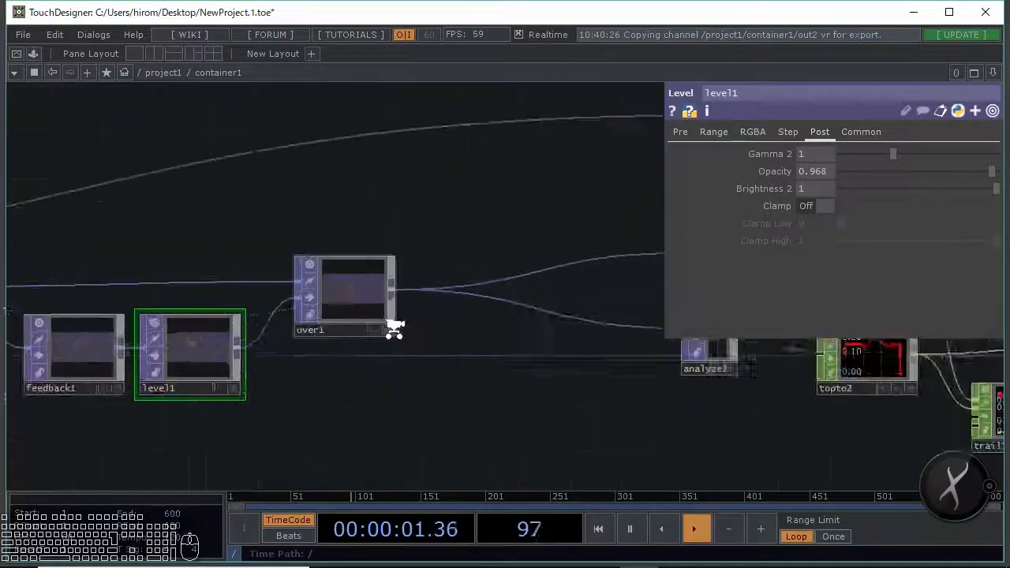
scroll(264, 291, up, 1)
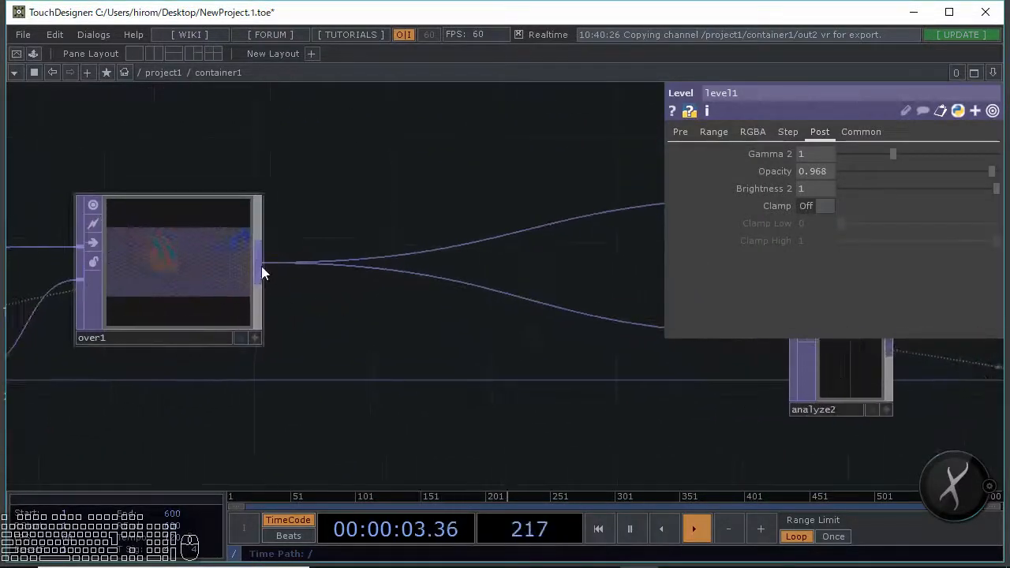
right_click(261, 267)
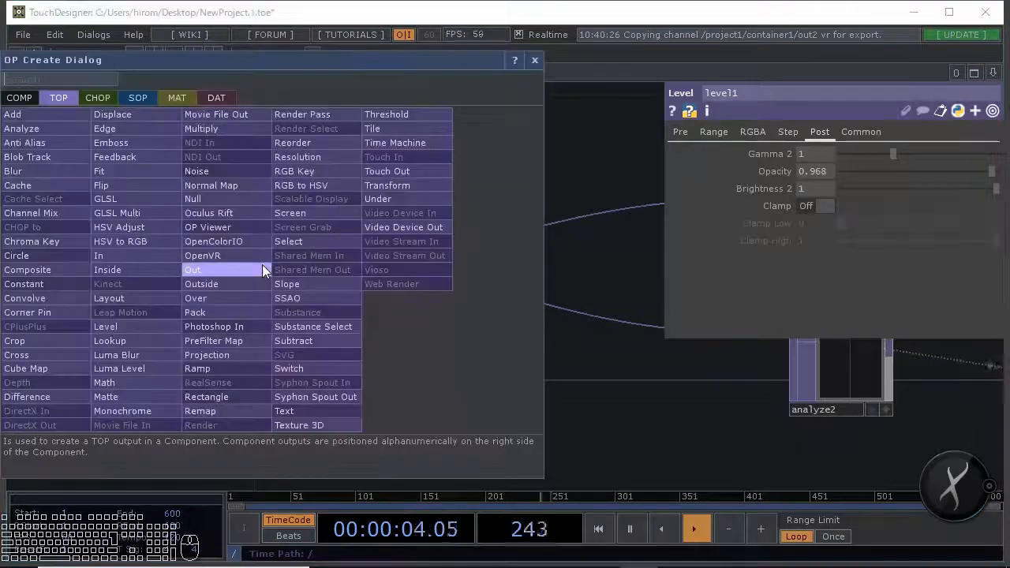
click(51, 170)
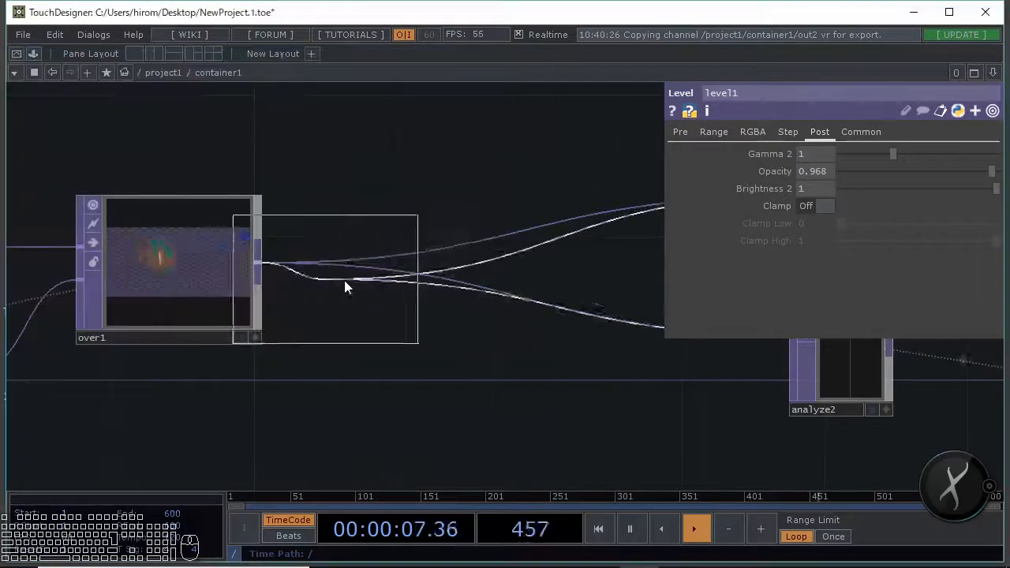
click(485, 287)
Set blur1's pre-shrink to 3 and filter size to 11, and check the effect on the topto1 graph
middle_drag(485, 287, 263, 300)
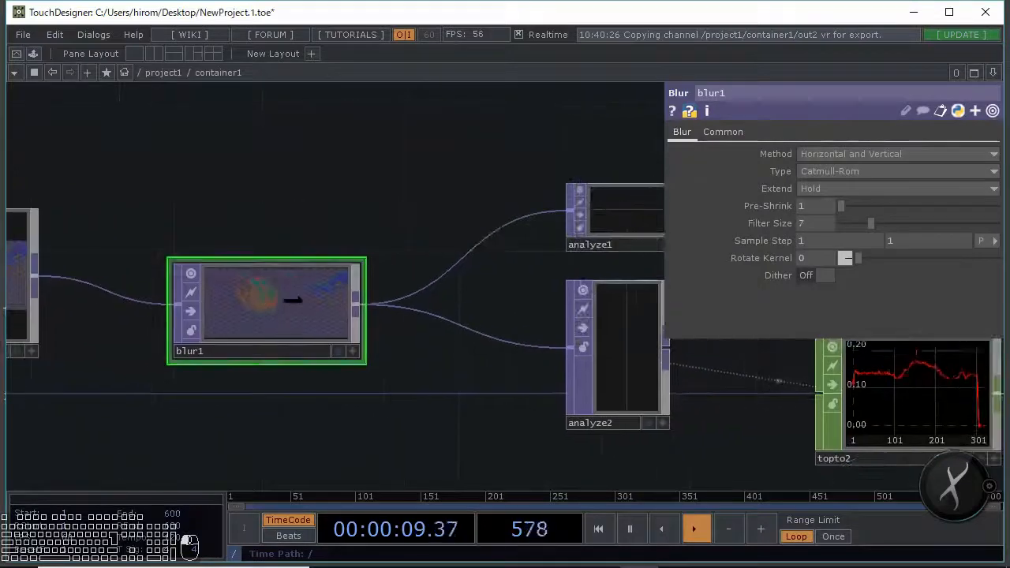
drag(796, 207, 884, 207)
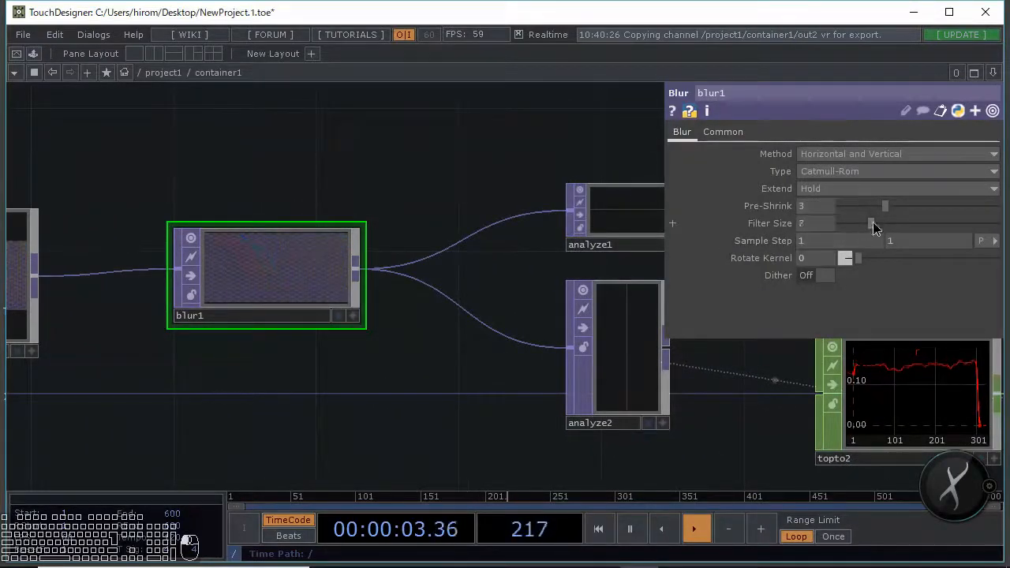
middle_drag(388, 345, 278, 320)
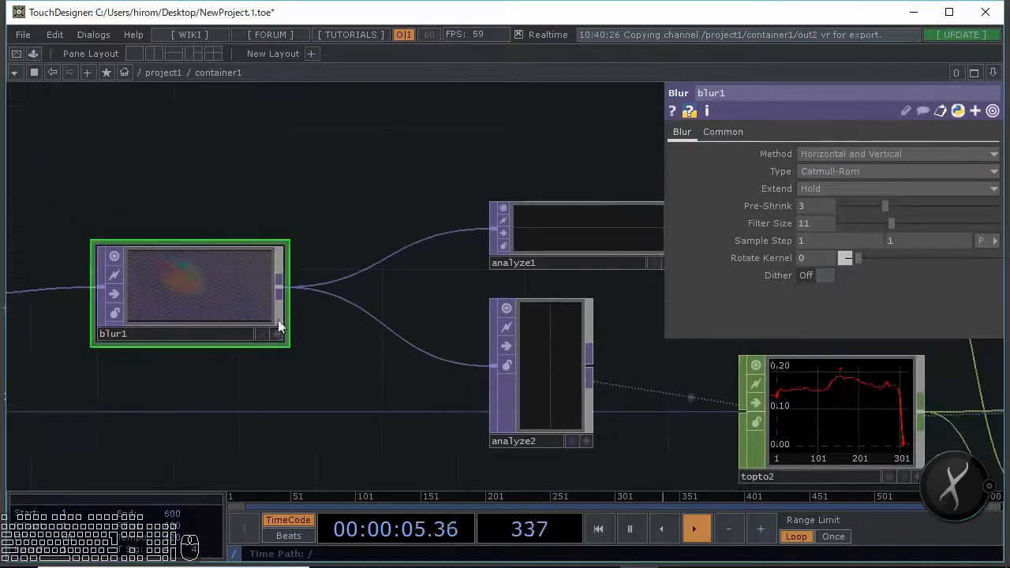
middle_drag(675, 346, 300, 327)
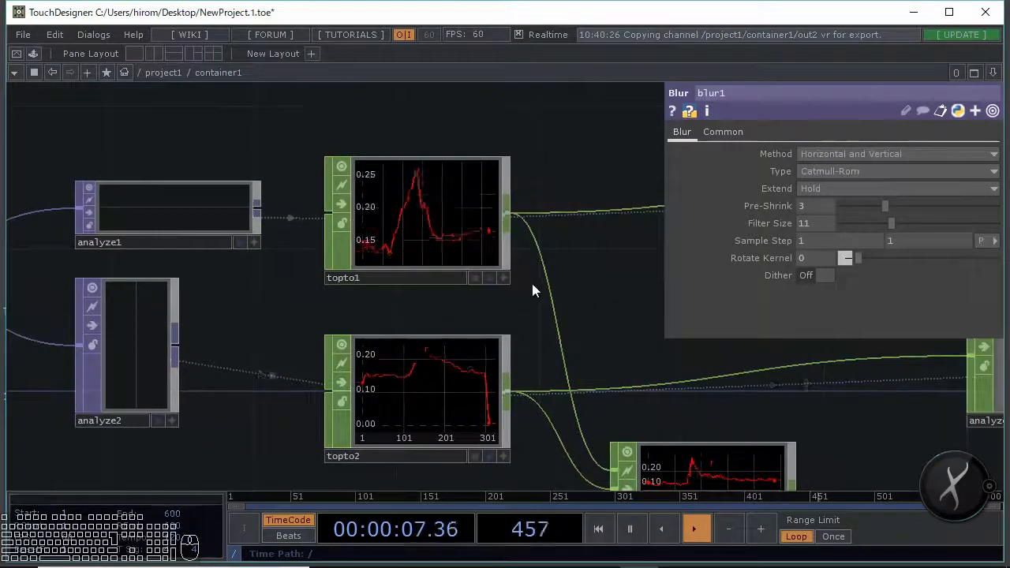
scroll(552, 288, up, 3)
scroll(350, 228, up, 4)
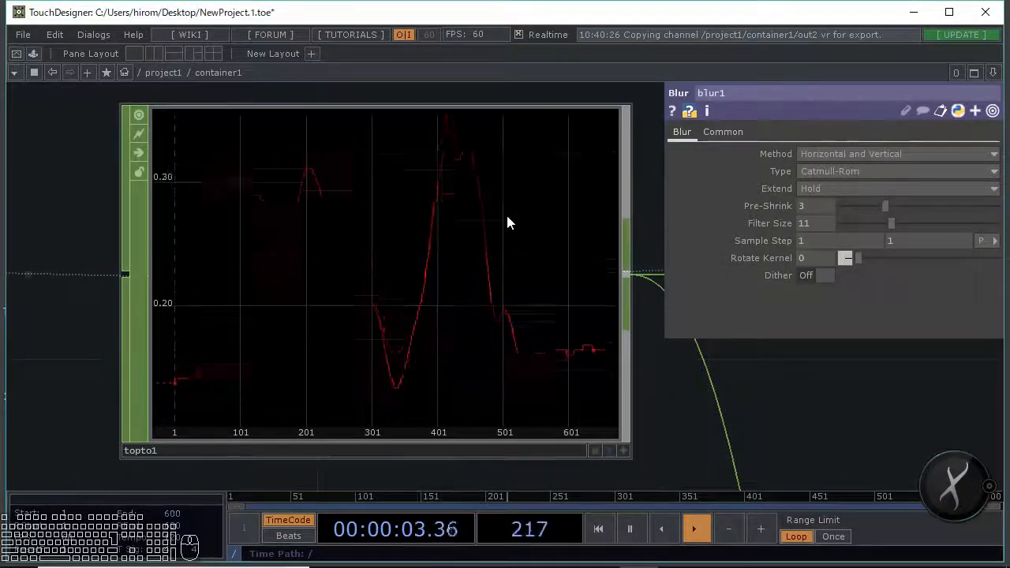
Examine how circle1's marker follows the hand, and inspect the topto1 curve and level1's feedback image
scroll(491, 291, down, 5)
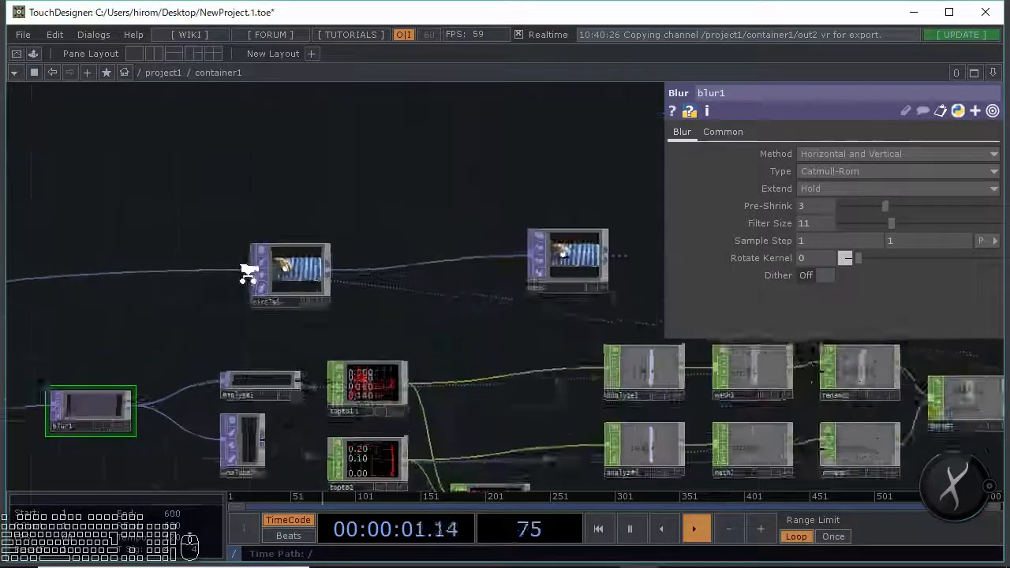
scroll(249, 272, up, 5)
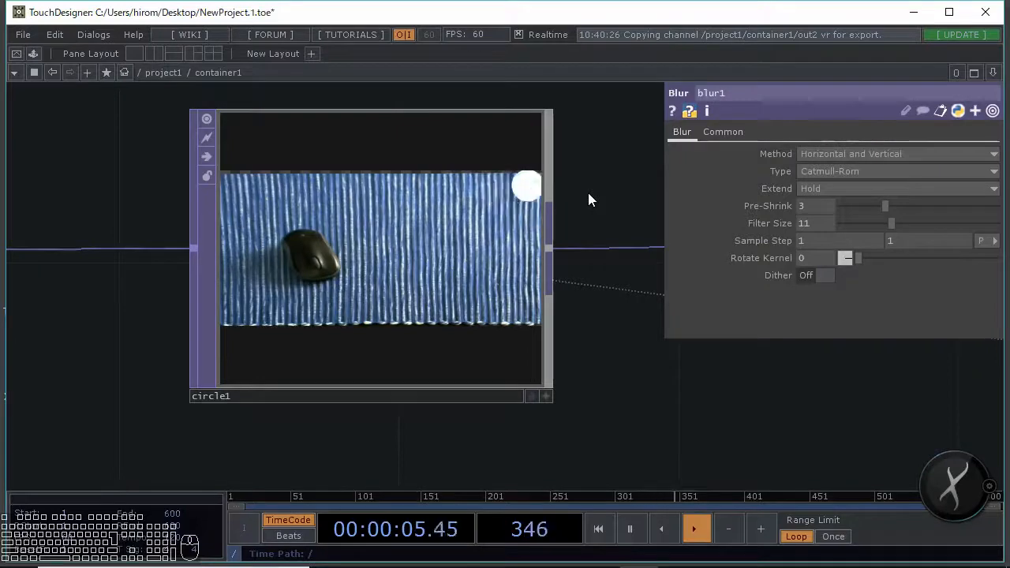
scroll(443, 415, down, 10)
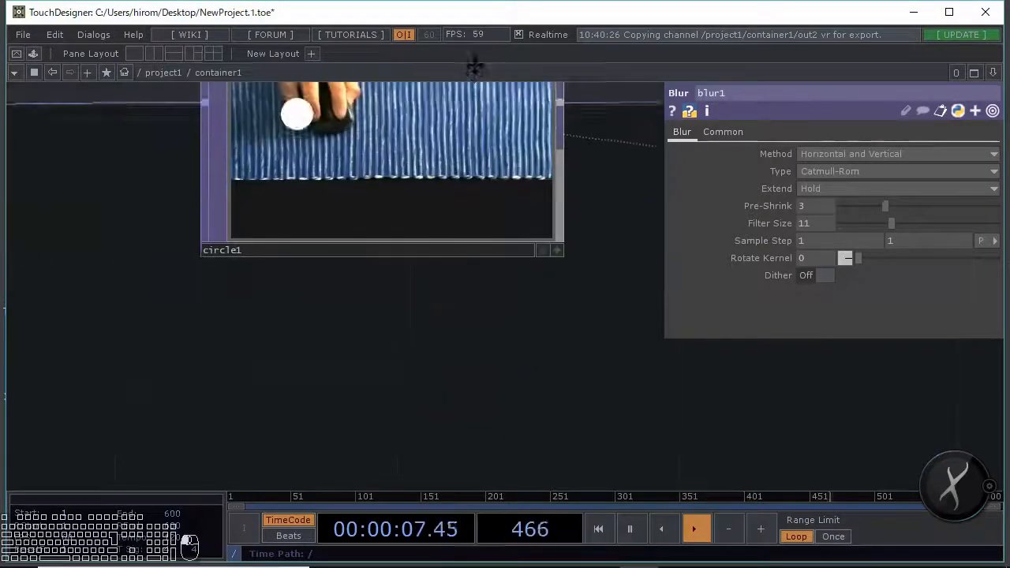
scroll(628, 330, up, 10)
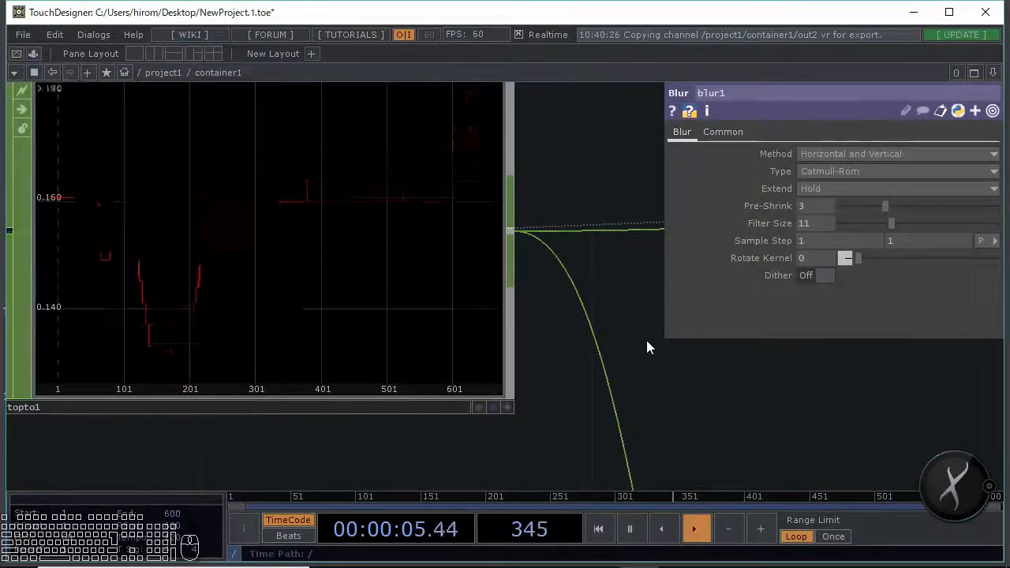
scroll(647, 345, down, 10)
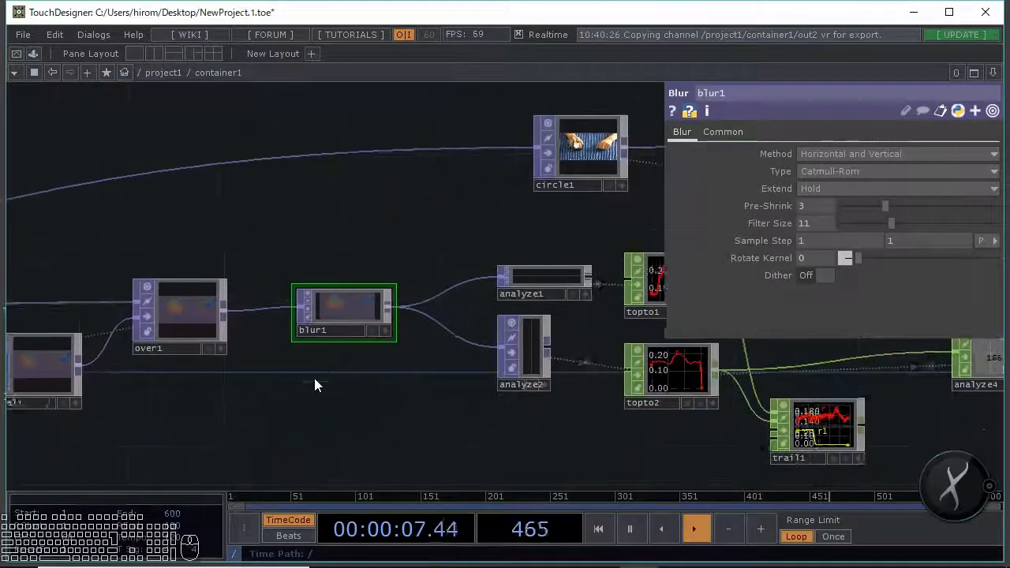
scroll(280, 351, up, 10)
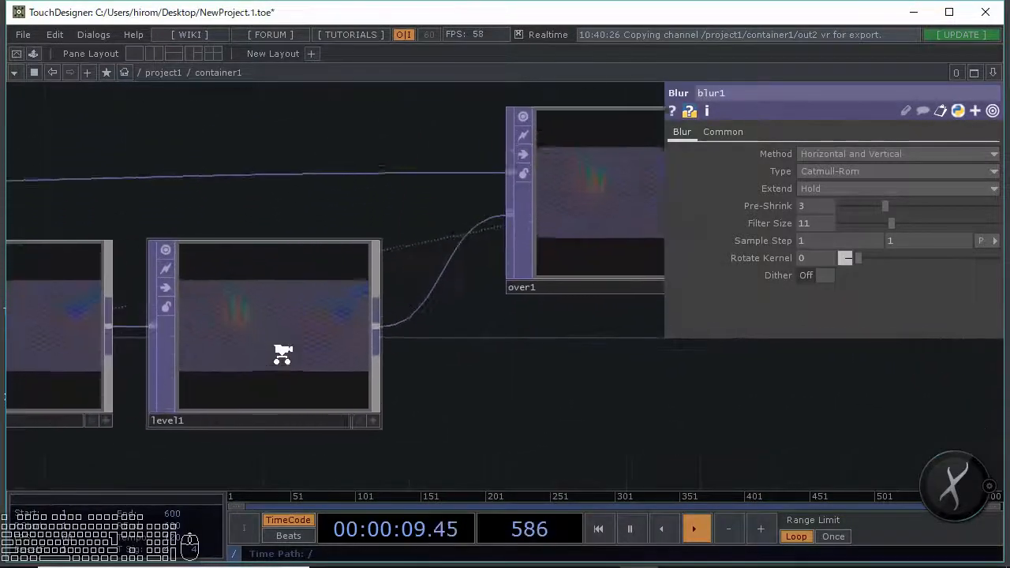
scroll(293, 335, up, 3)
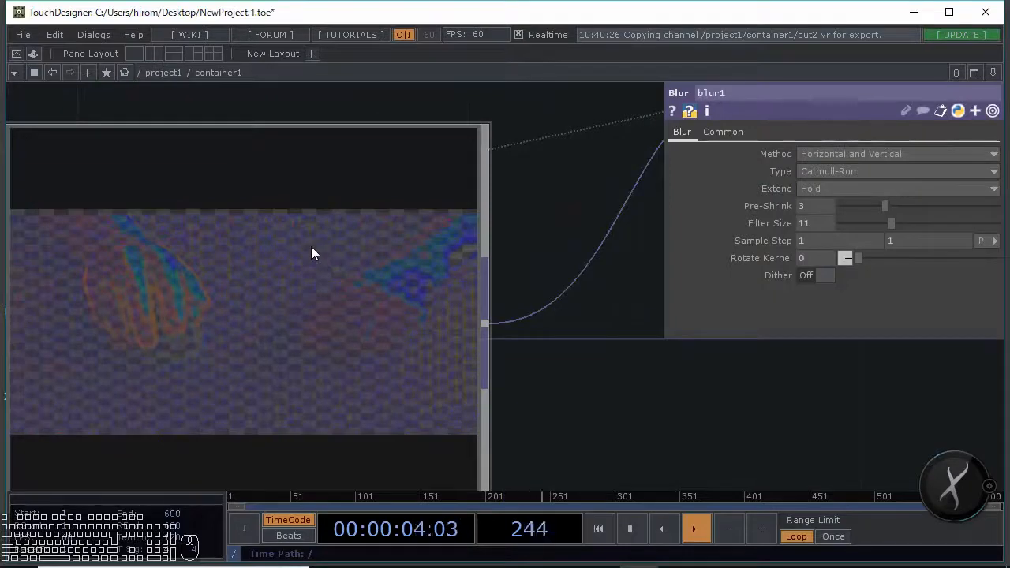
scroll(437, 360, down, 8)
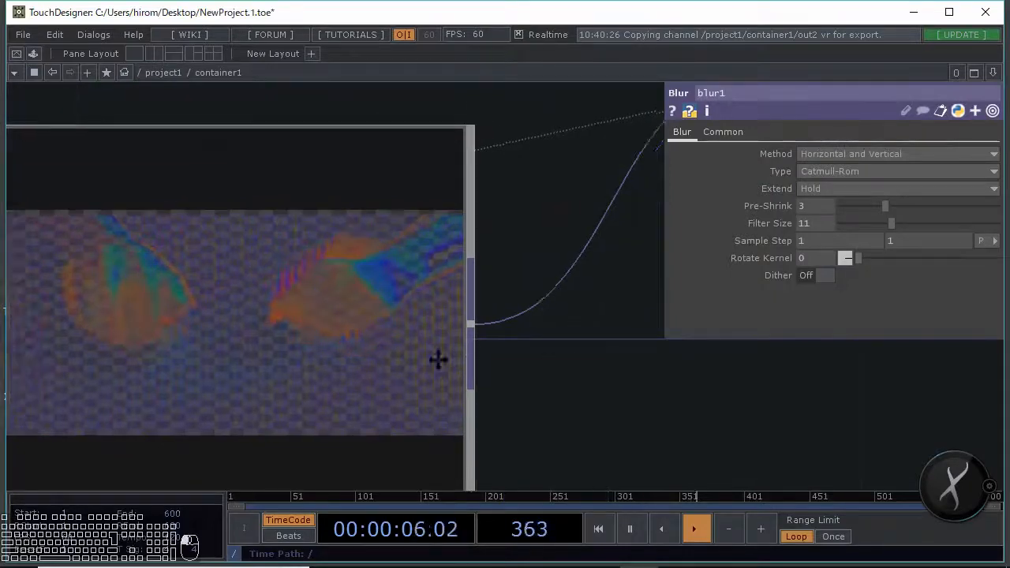
scroll(463, 360, down, 8)
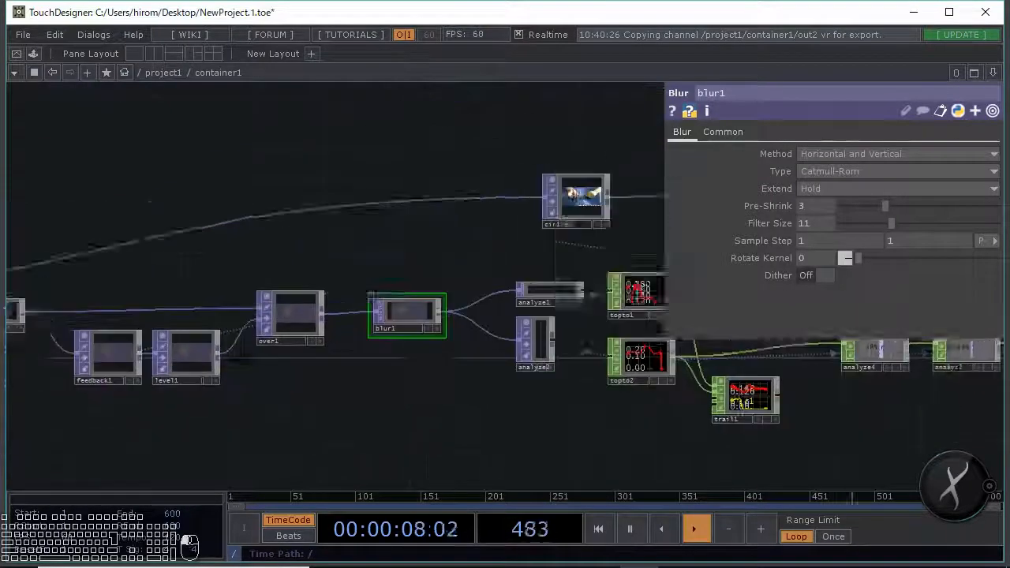
Move the analysis chain from analyze1 and analyze2 through merge1 away from blur1 to make room for another node
drag(503, 394, 247, 394)
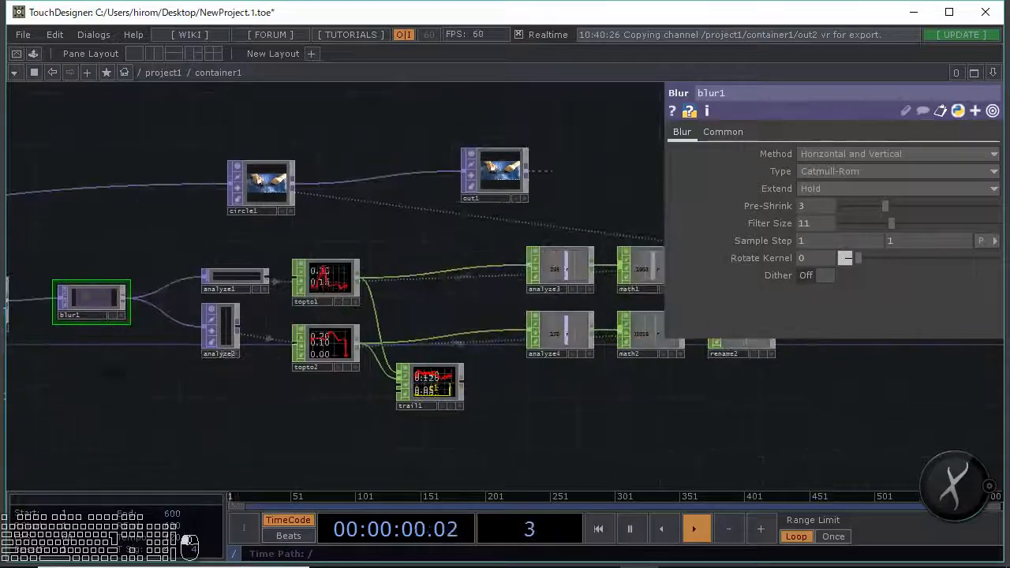
drag(4, 372, 286, 347)
drag(366, 347, 288, 365)
scroll(356, 393, down, 2)
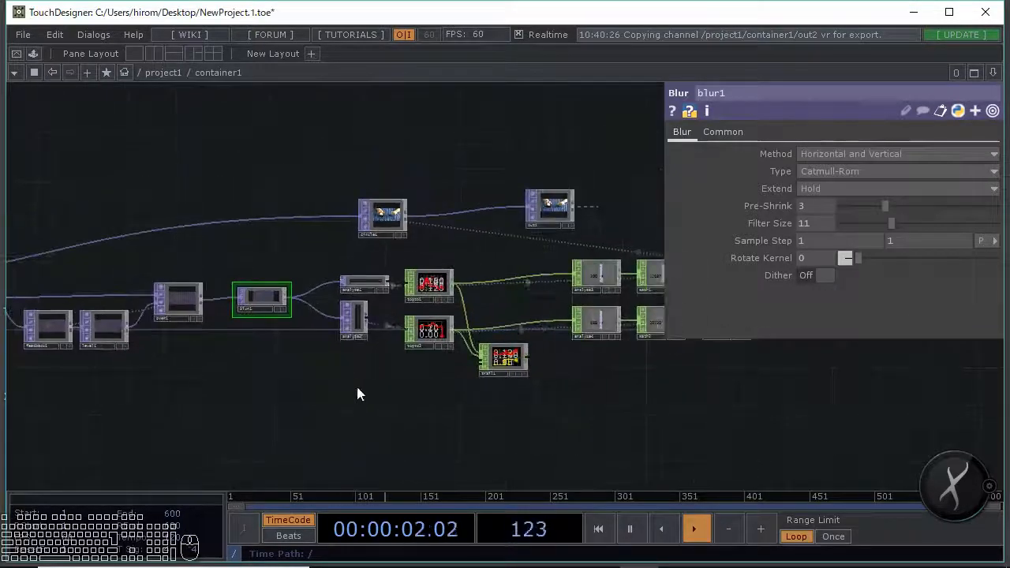
scroll(349, 394, down, 3)
right_drag(192, 410, 460, 354)
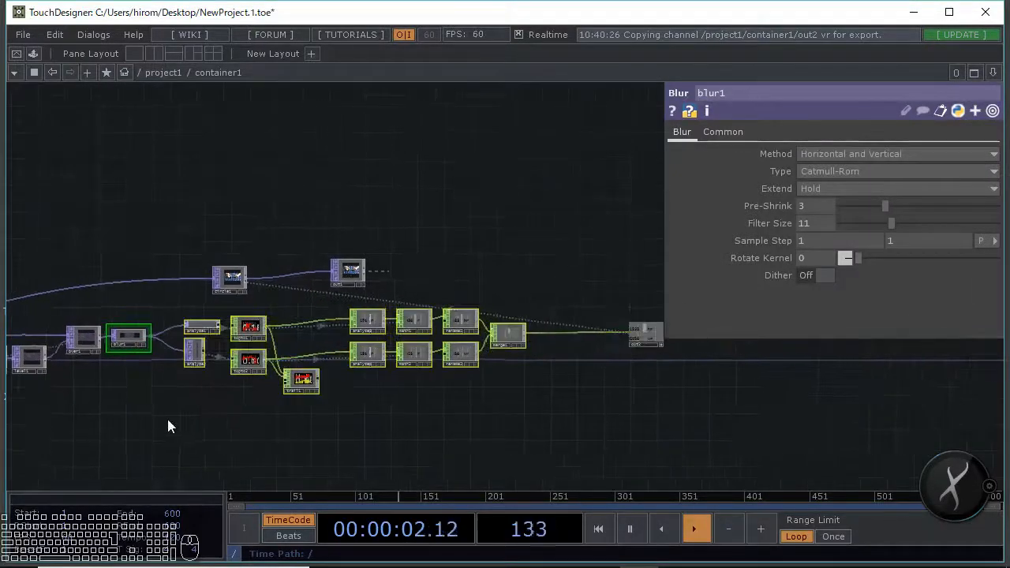
right_drag(180, 424, 628, 311)
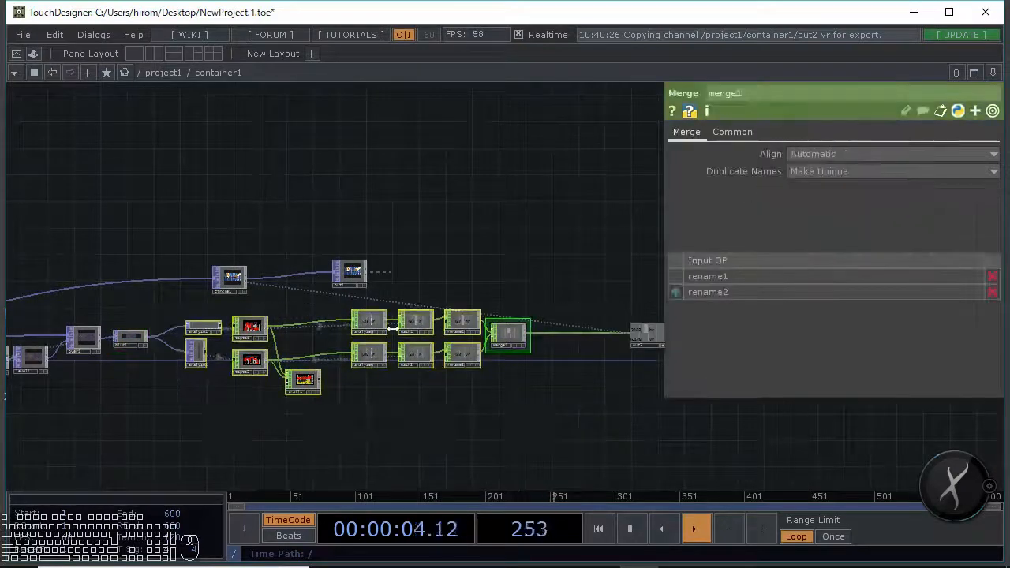
drag(369, 324, 450, 331)
Insert a Level TOP between blur1 and the two analyze nodes
scroll(187, 347, up, 8)
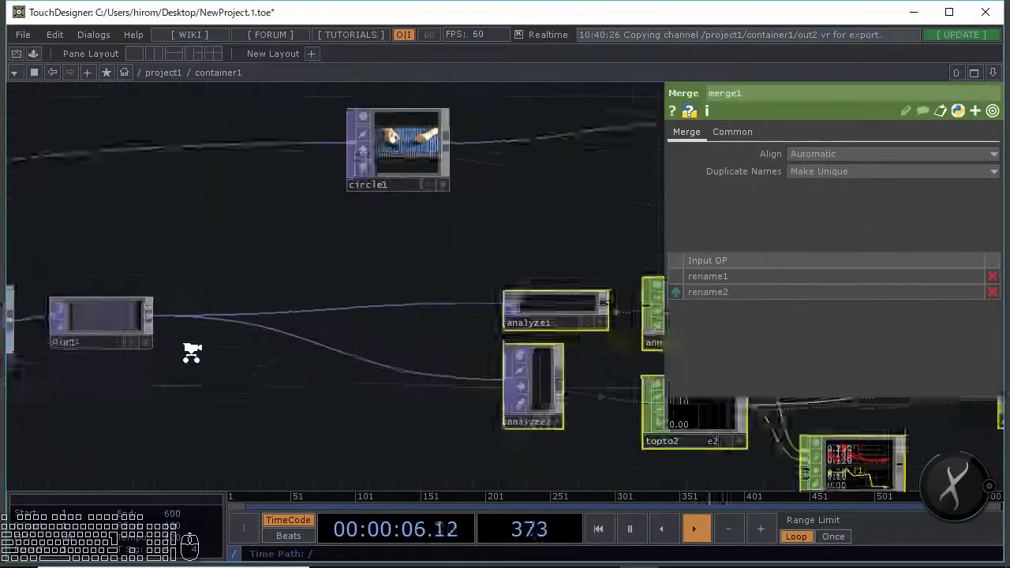
right_click(210, 321)
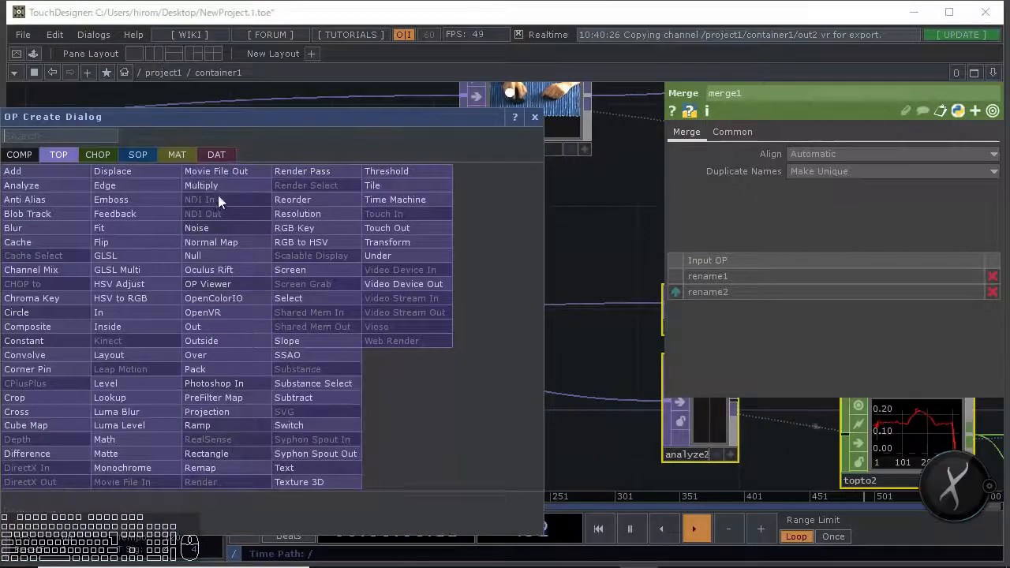
click(130, 383)
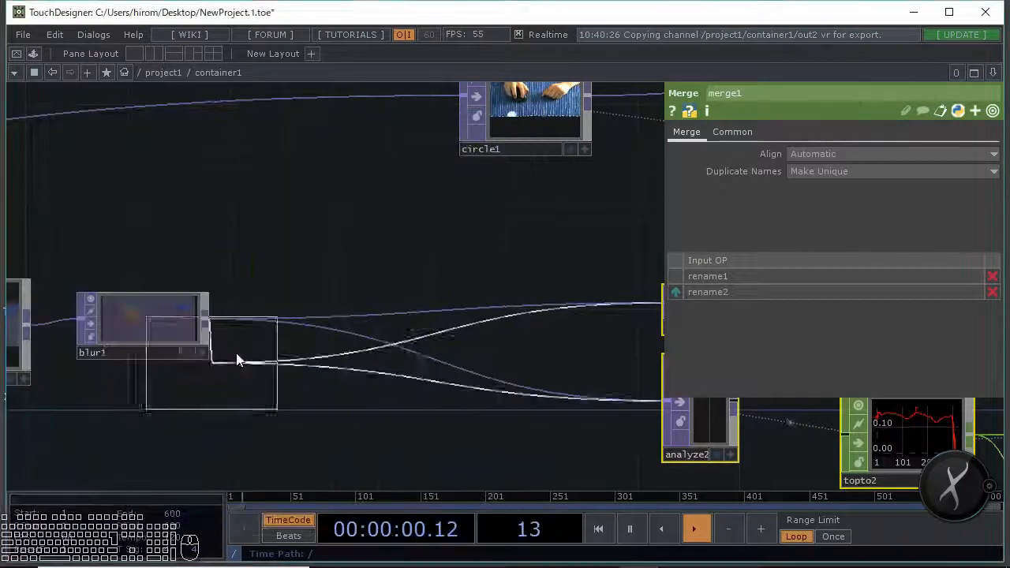
click(297, 329)
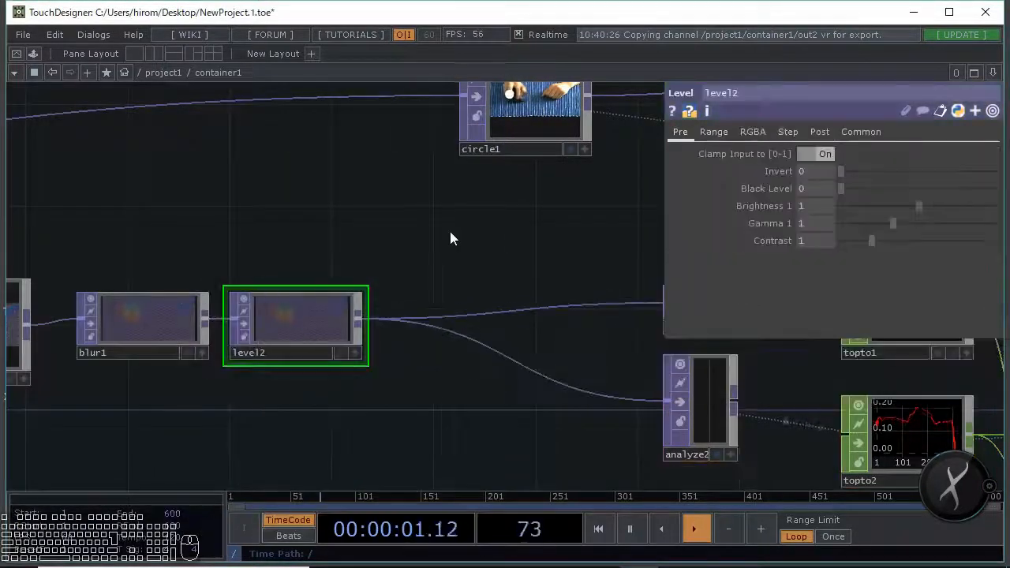
Set level2's In Low range value to 0.2
click(752, 132)
click(713, 134)
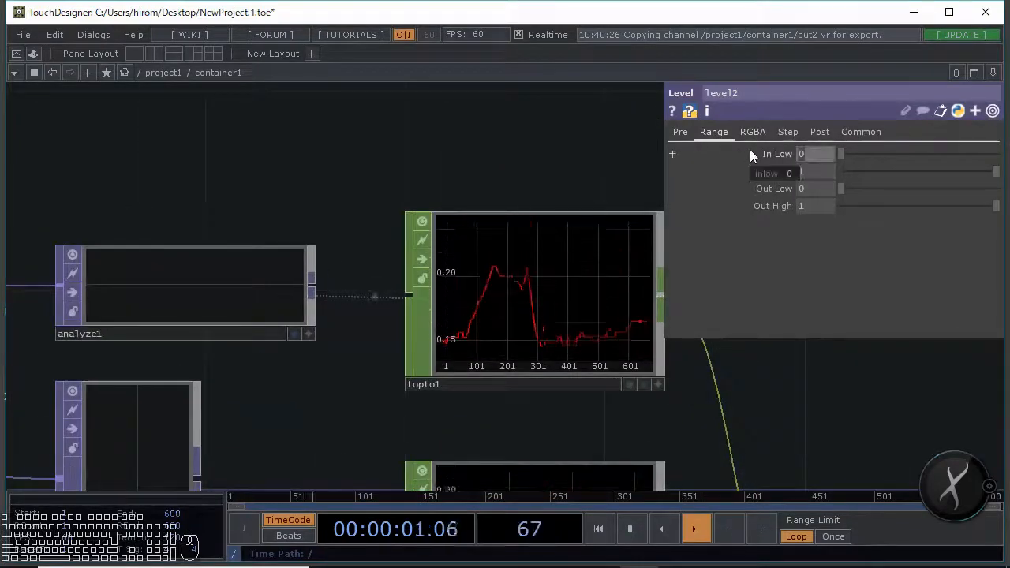
text(.2)
key(Return)
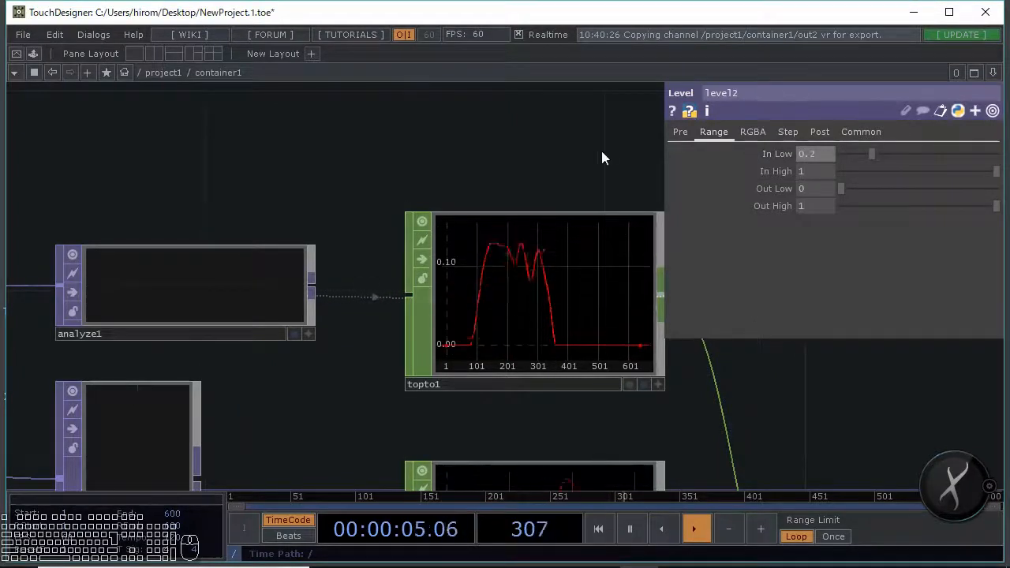
Examine level2's output image and the topto1 and topto2 curves with the new input range
drag(562, 252, 442, 240)
scroll(441, 236, down, 3)
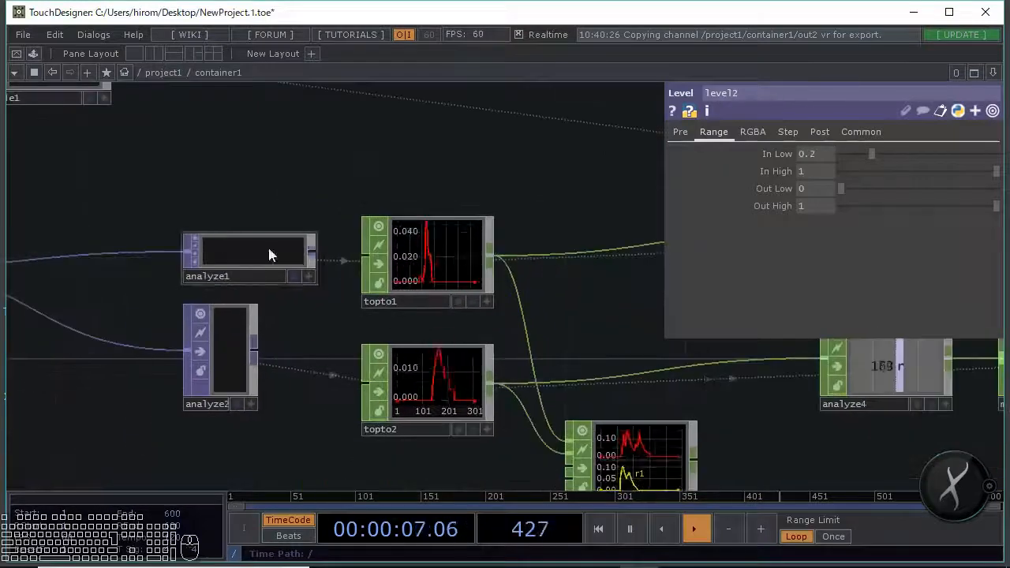
drag(199, 228, 646, 206)
scroll(283, 249, up, 3)
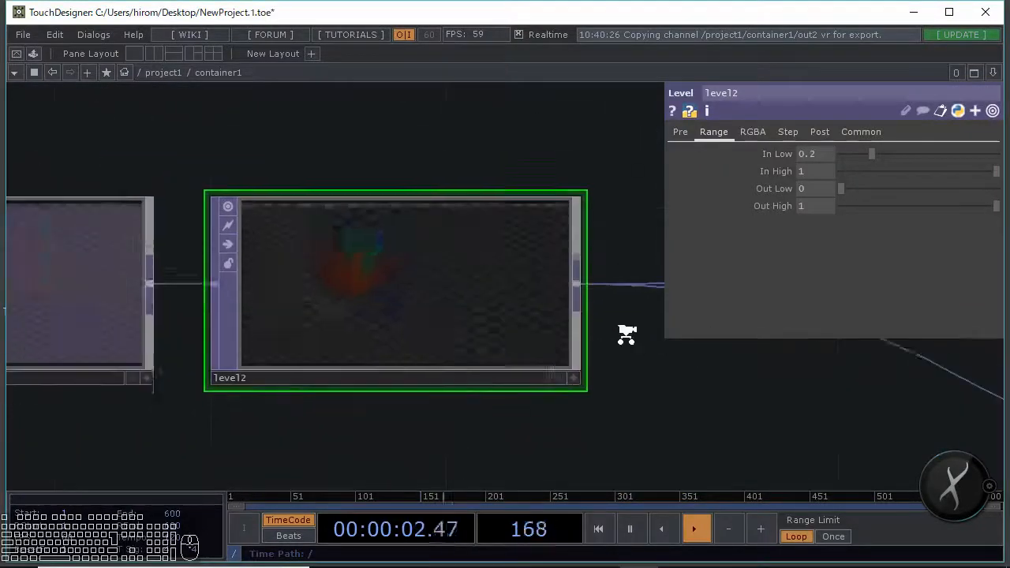
scroll(424, 361, down, 2)
drag(675, 336, 595, 335)
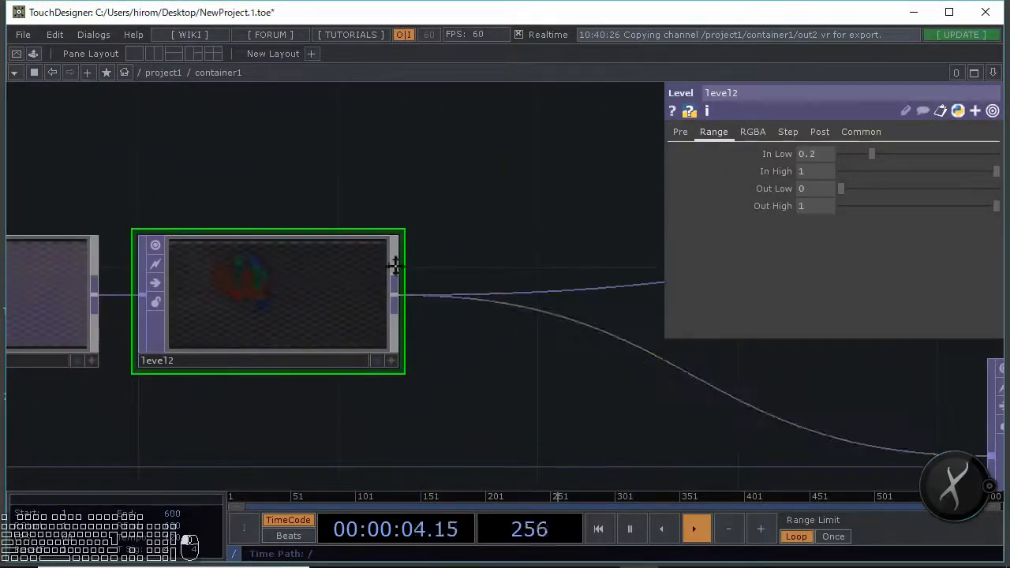
drag(395, 266, 79, 260)
drag(640, 353, 157, 310)
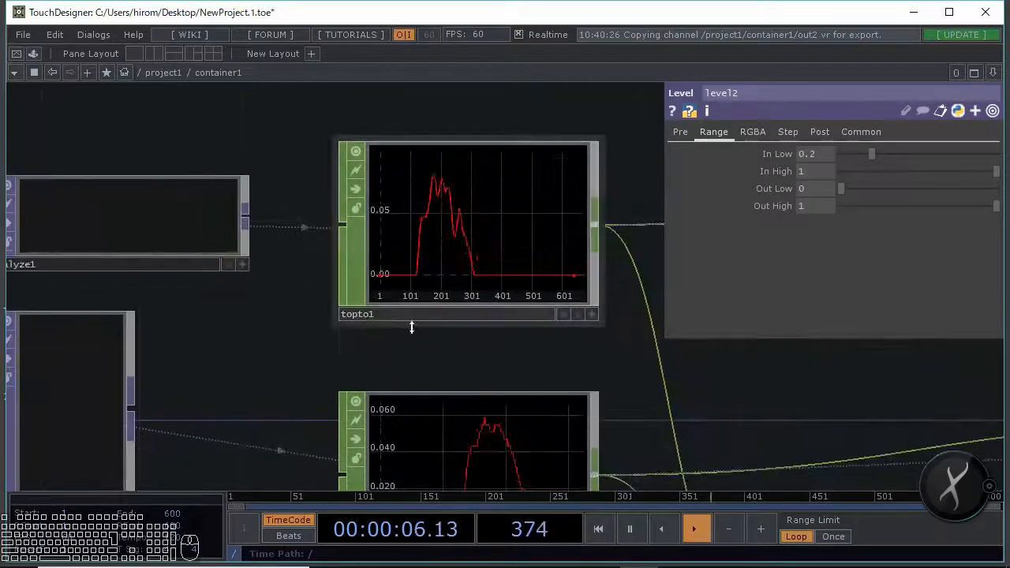
drag(411, 327, 228, 324)
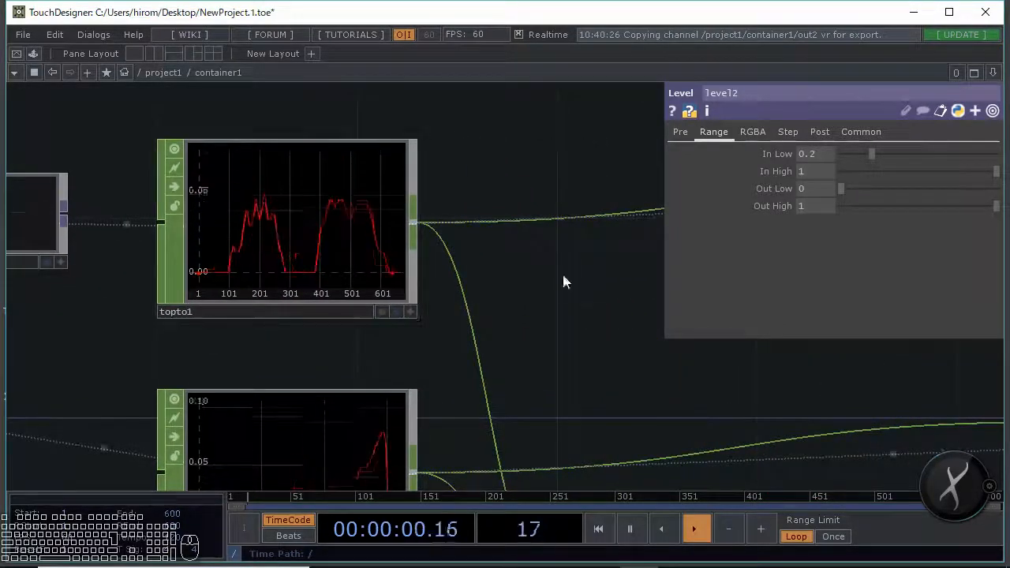
Check the circle tracking in the video output, and inspect the topto1 curve up close
scroll(379, 308, down, 5)
drag(296, 225, 406, 344)
scroll(276, 266, up, 4)
drag(347, 314, 64, 202)
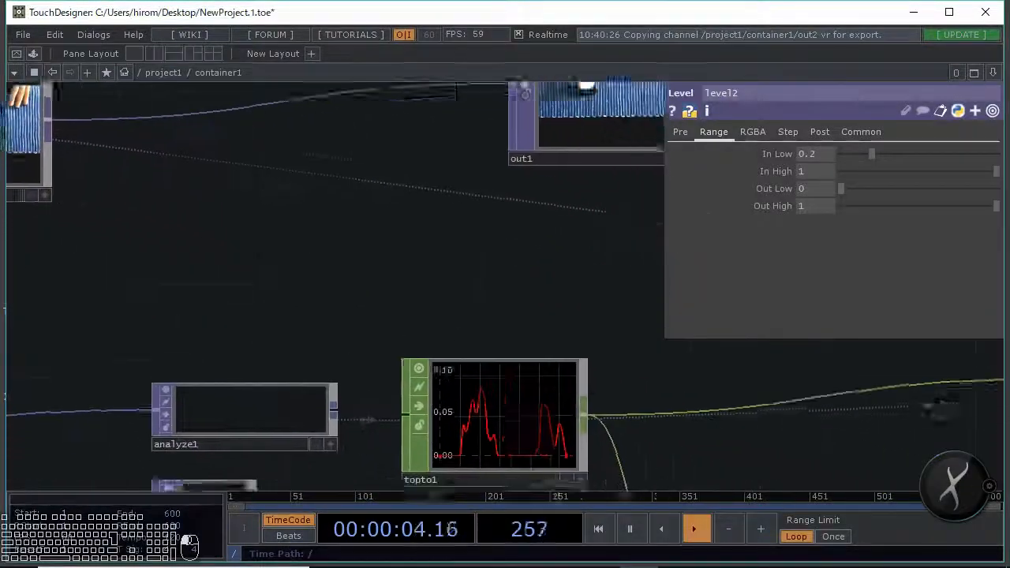
drag(566, 419, 247, 355)
scroll(142, 300, up, 3)
drag(142, 300, 338, 271)
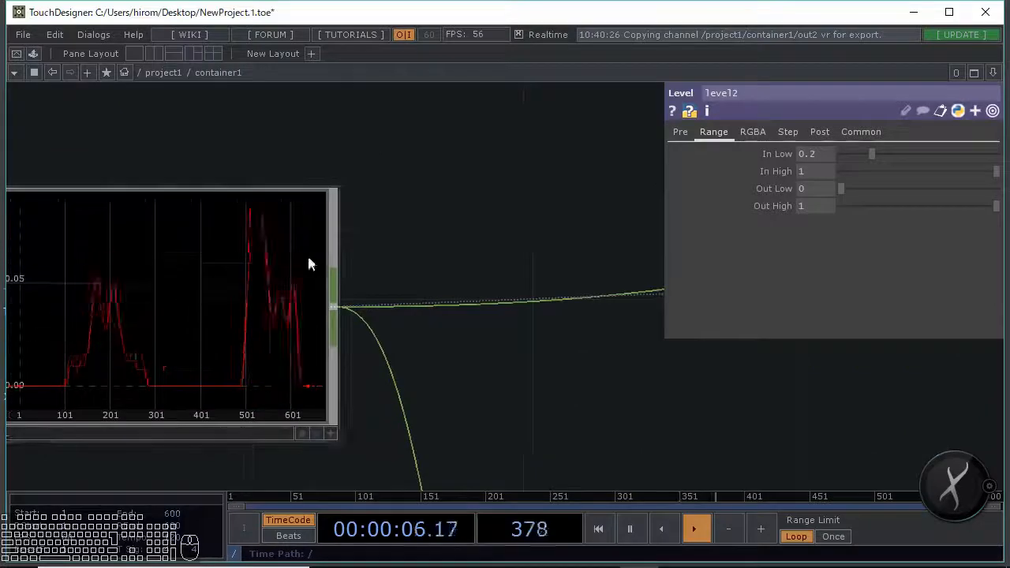
Compare circle1's tracked position in the video with the topto1 and trail1 curves
scroll(331, 232, down, 5)
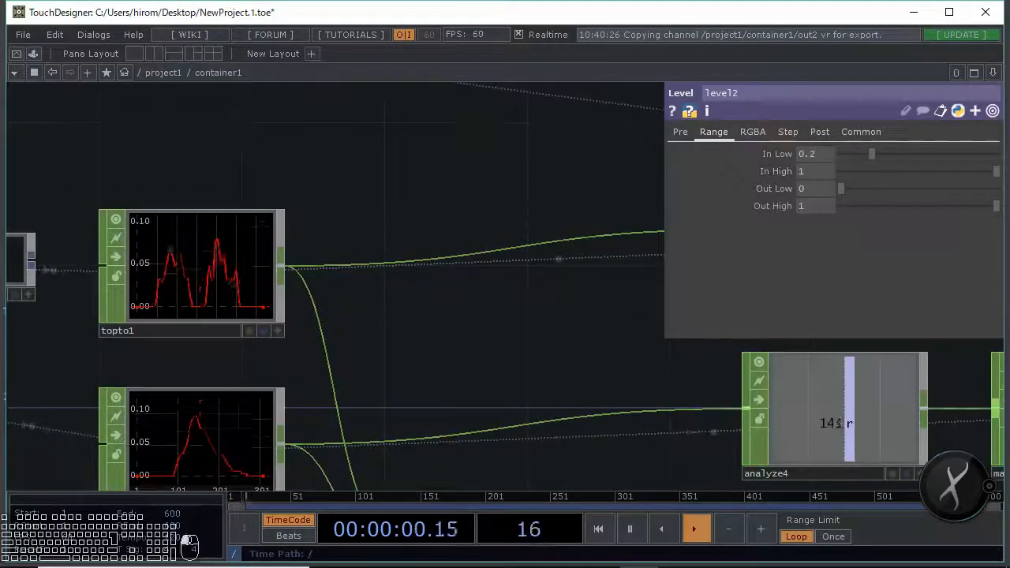
drag(332, 237, 765, 405)
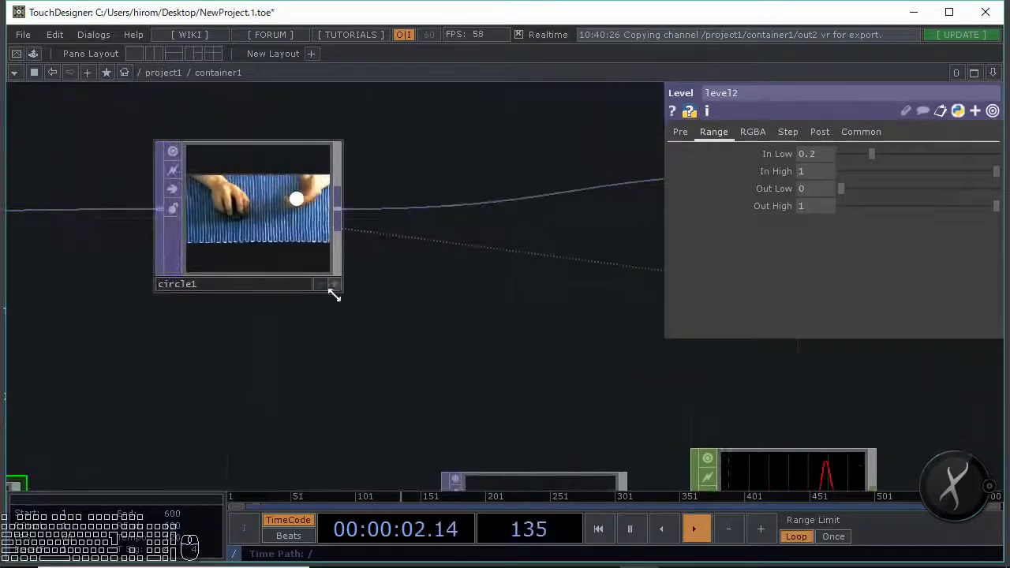
scroll(308, 293, up, 3)
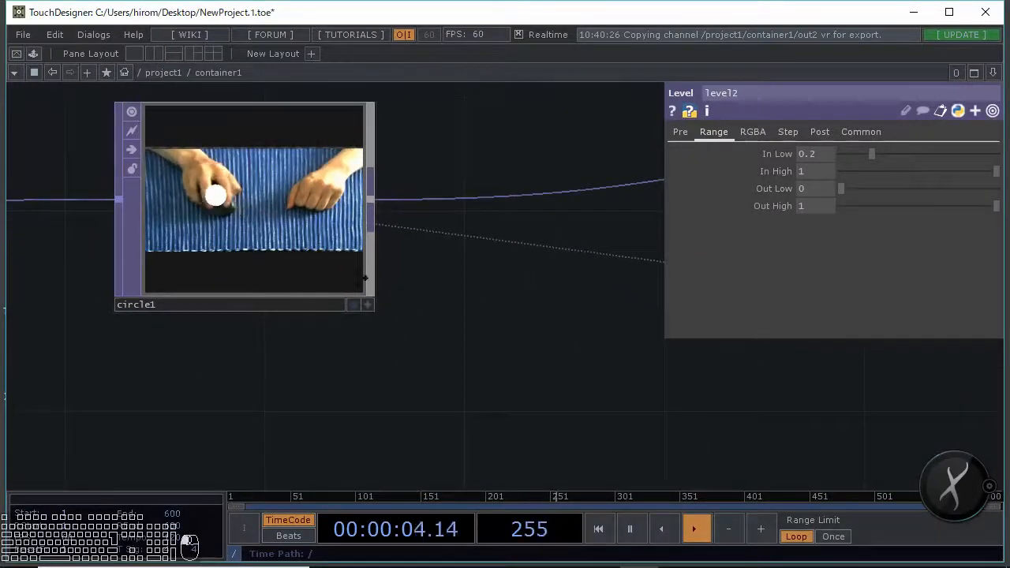
drag(364, 278, 404, 196)
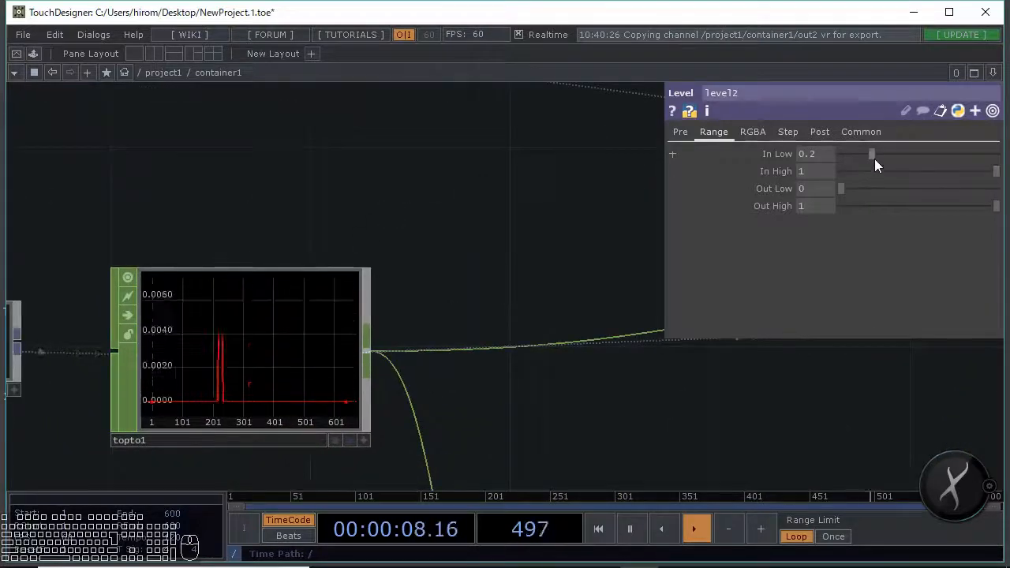
scroll(489, 282, down, 6)
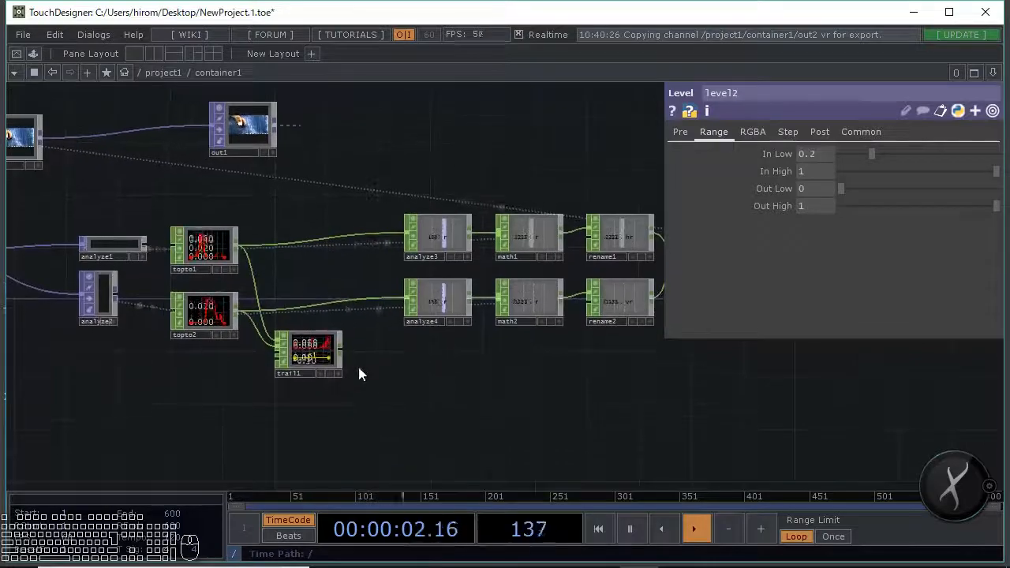
scroll(298, 331, up, 5)
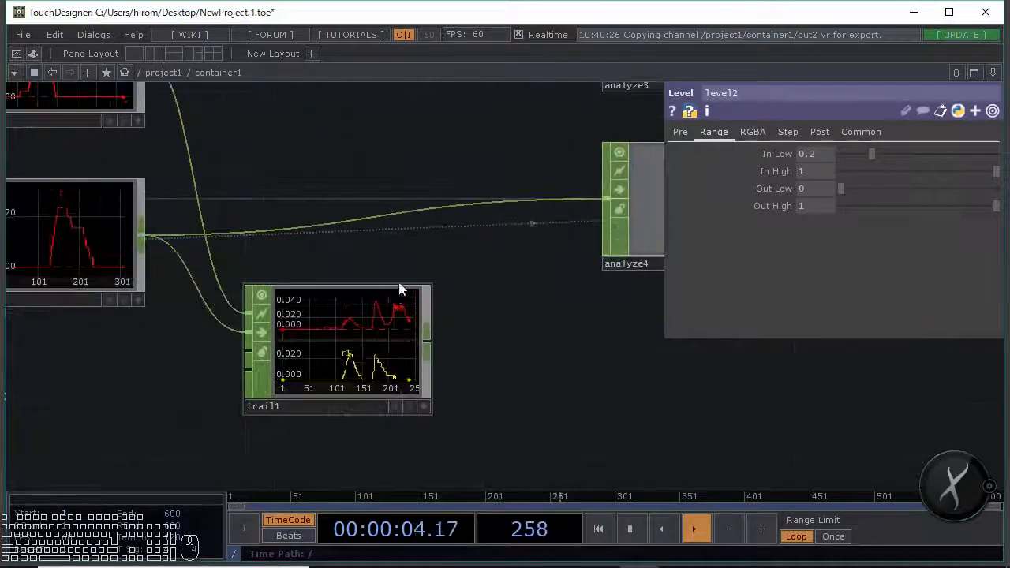
scroll(315, 329, down, 5)
scroll(372, 275, up, 3)
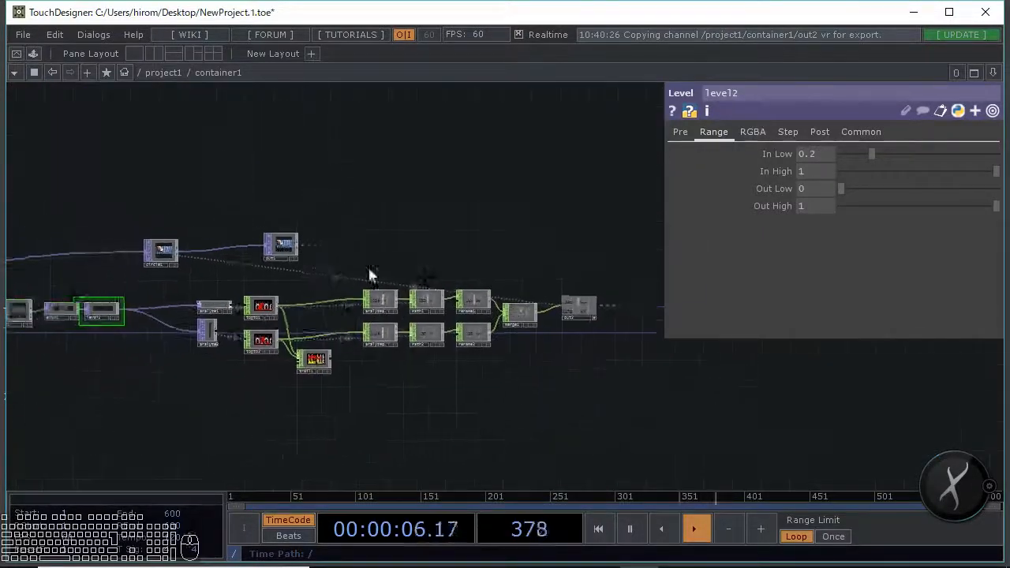
Move the circle1 and out1 nodes together along the network so circle1 sits above out2
click(300, 241)
drag(300, 241, 844, 233)
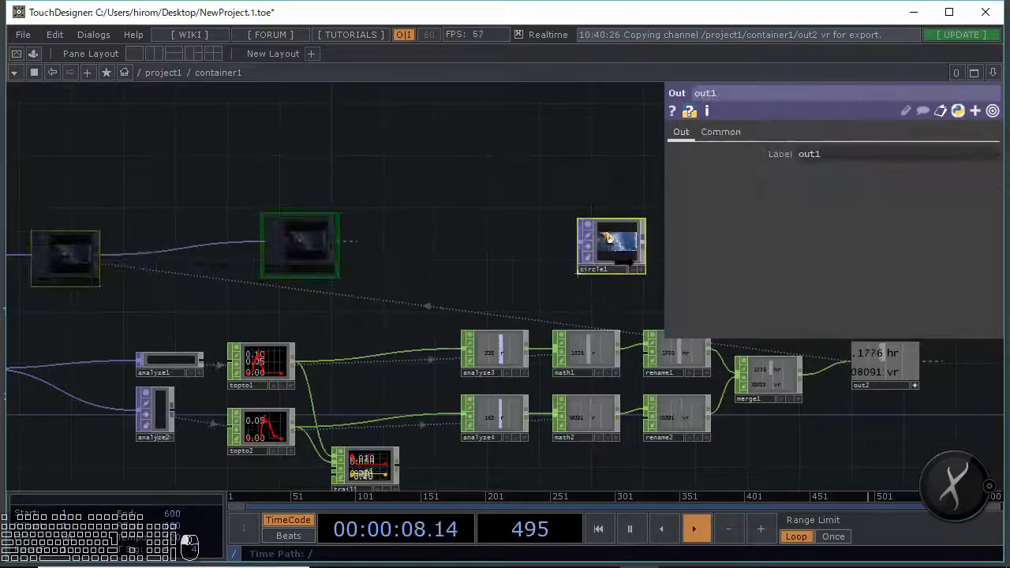
middle_drag(616, 252, 176, 237)
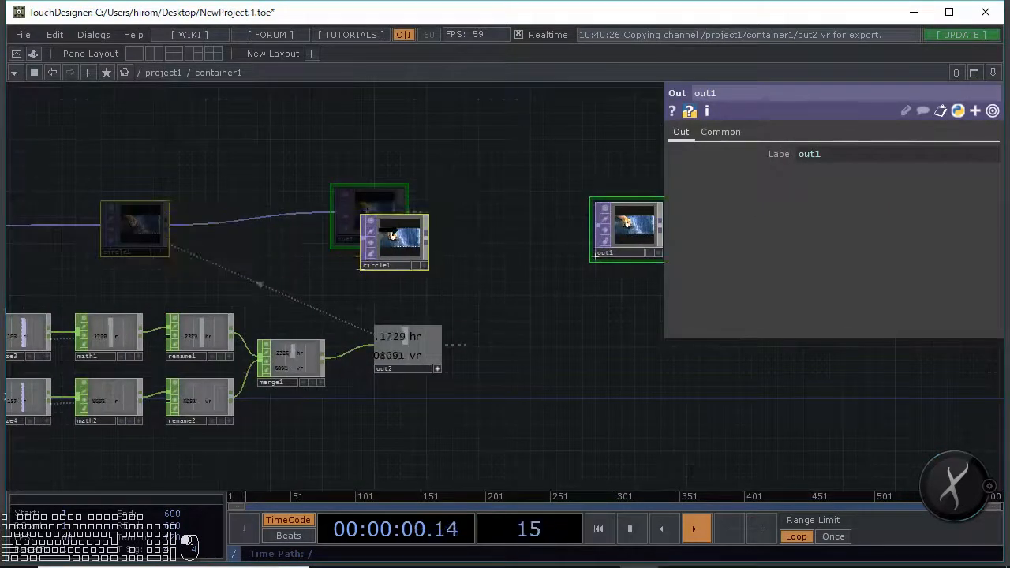
Inspect the tracking in circle1 up close, and move out2 farther from merge1 to make room between them
scroll(444, 253, up, 4)
scroll(376, 291, up, 3)
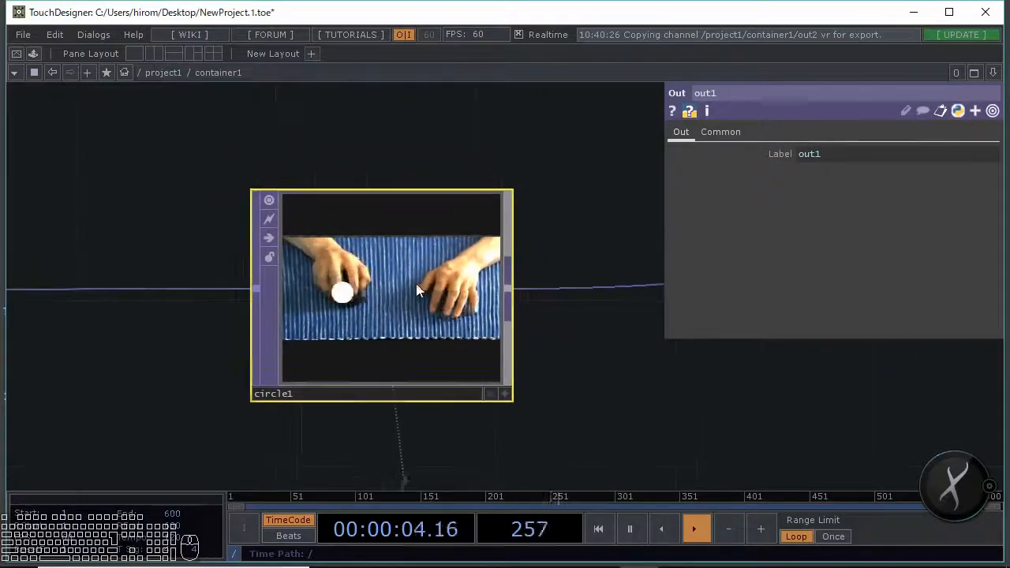
scroll(415, 286, up, 3)
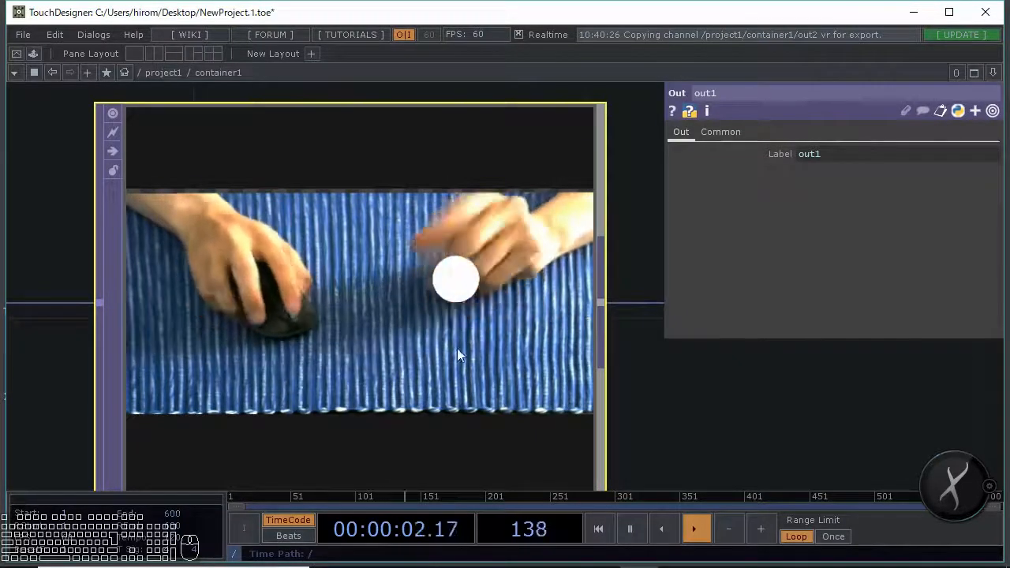
drag(696, 403, 492, 291)
scroll(507, 276, down, 5)
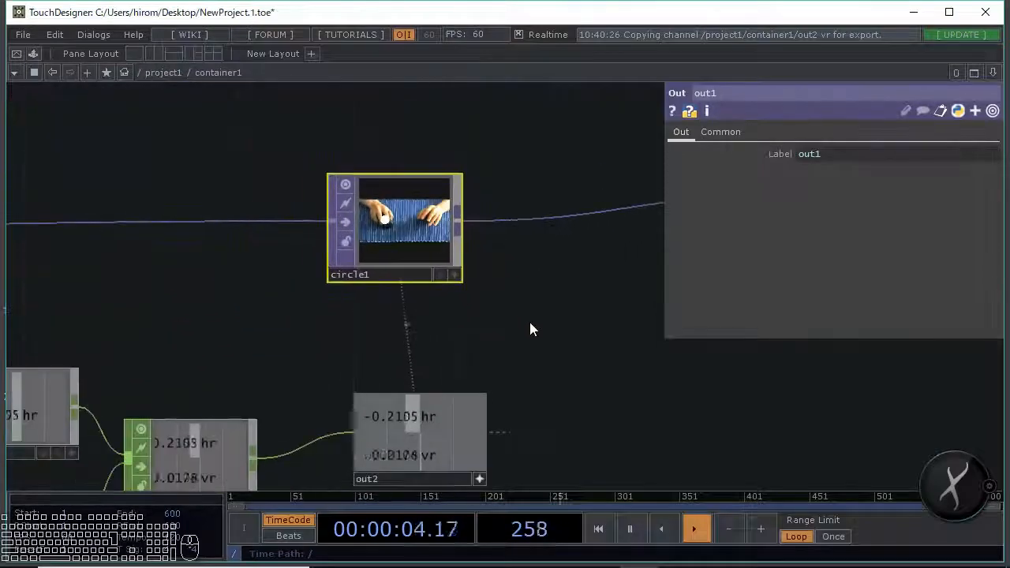
drag(530, 329, 468, 311)
drag(483, 360, 411, 325)
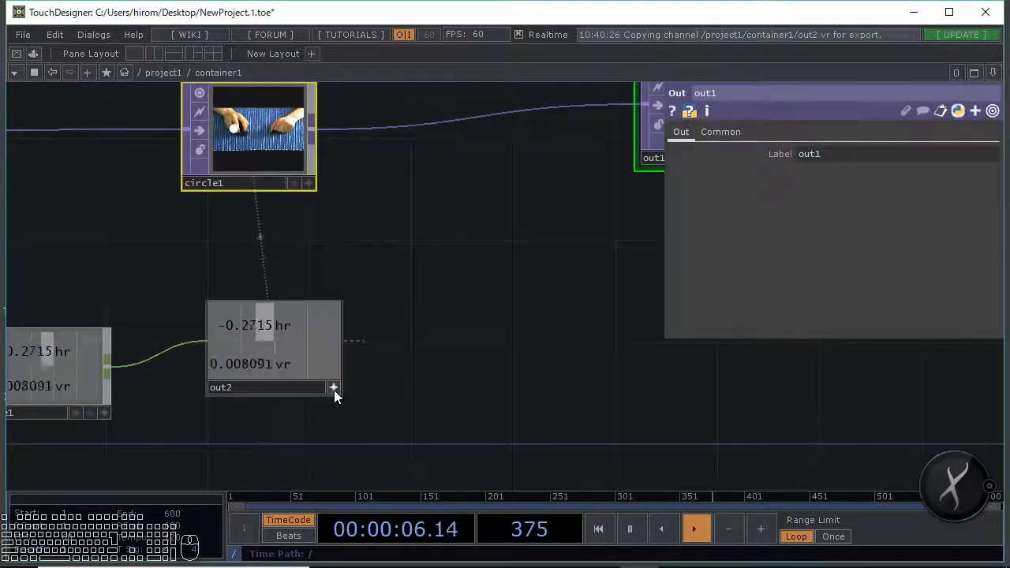
drag(301, 369, 635, 368)
drag(242, 383, 291, 351)
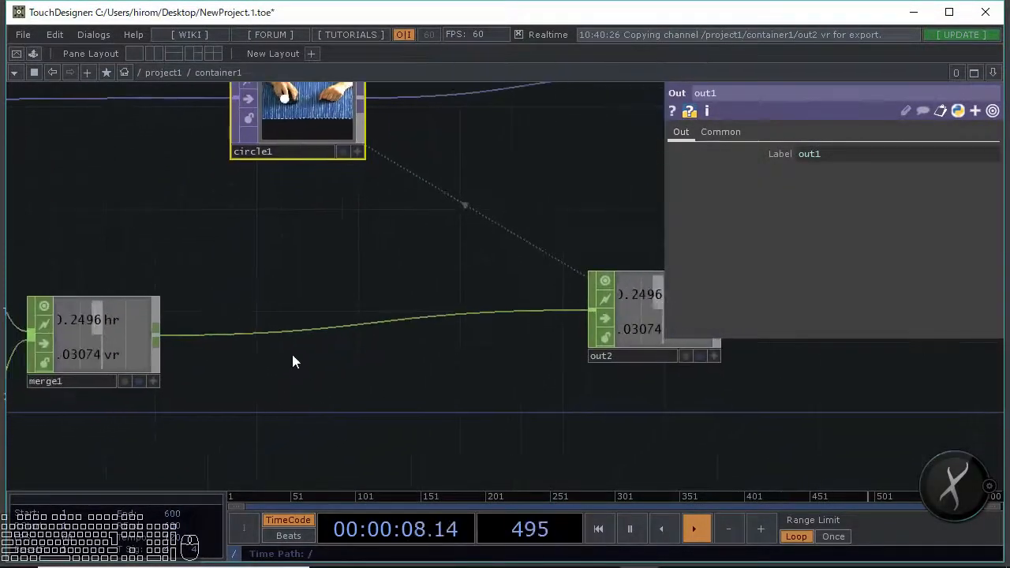
Insert a Filter CHOP on the wire between merge1 and out2
right_click(281, 331)
click(295, 311)
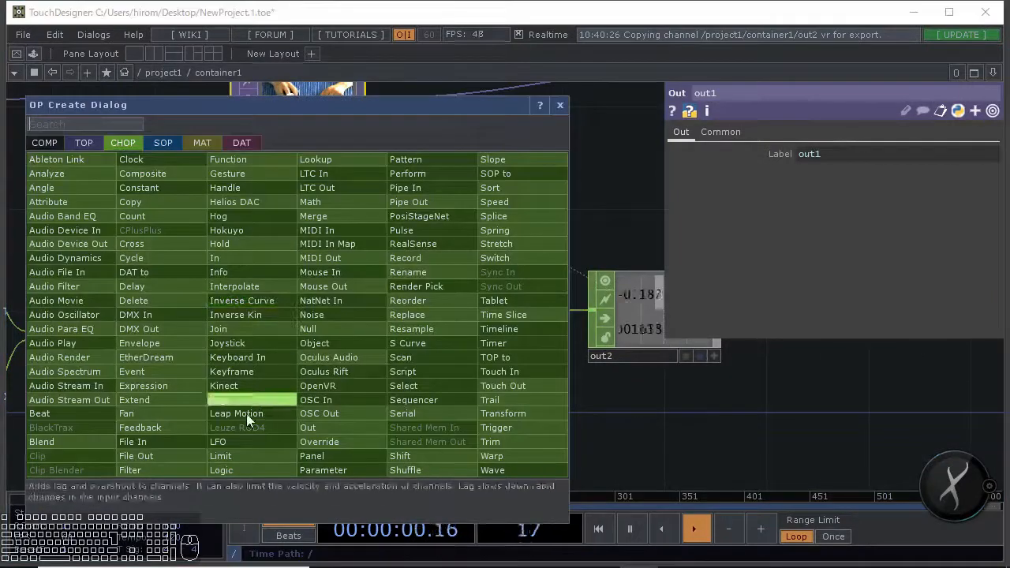
click(146, 471)
click(240, 341)
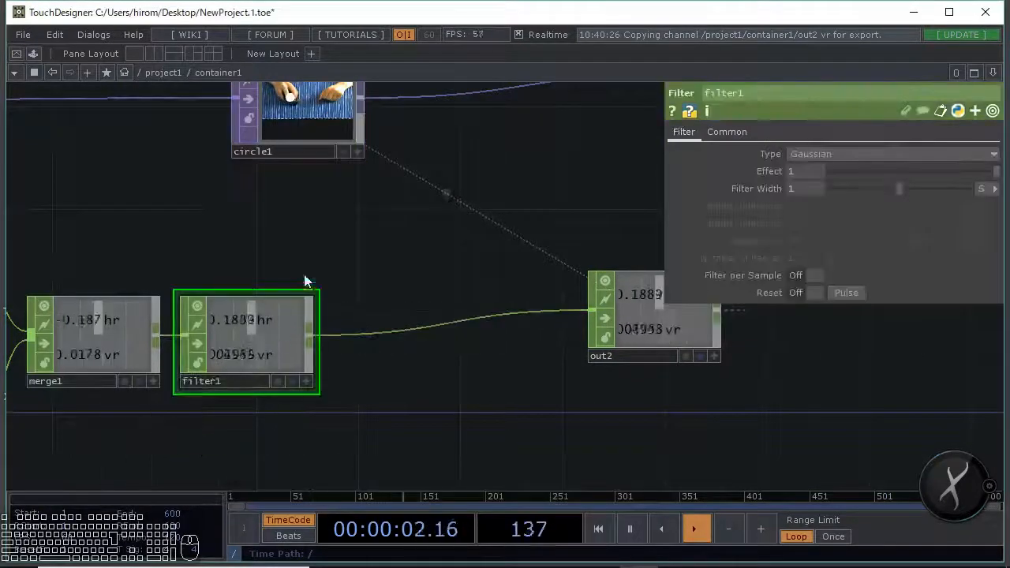
Set filter1's Filter Width to 0.1
click(791, 188)
text(0.)
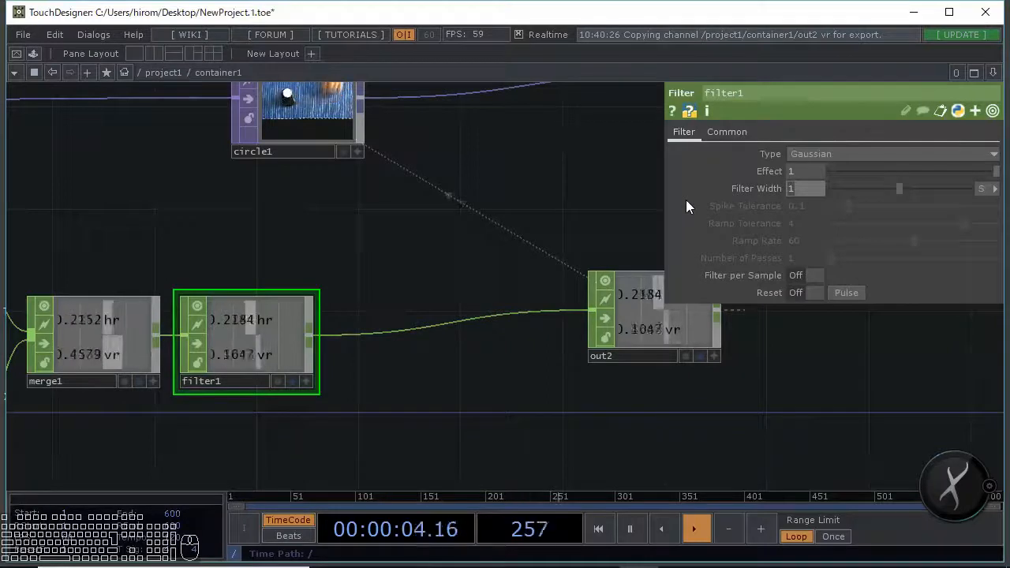
text(1)
key(Return)
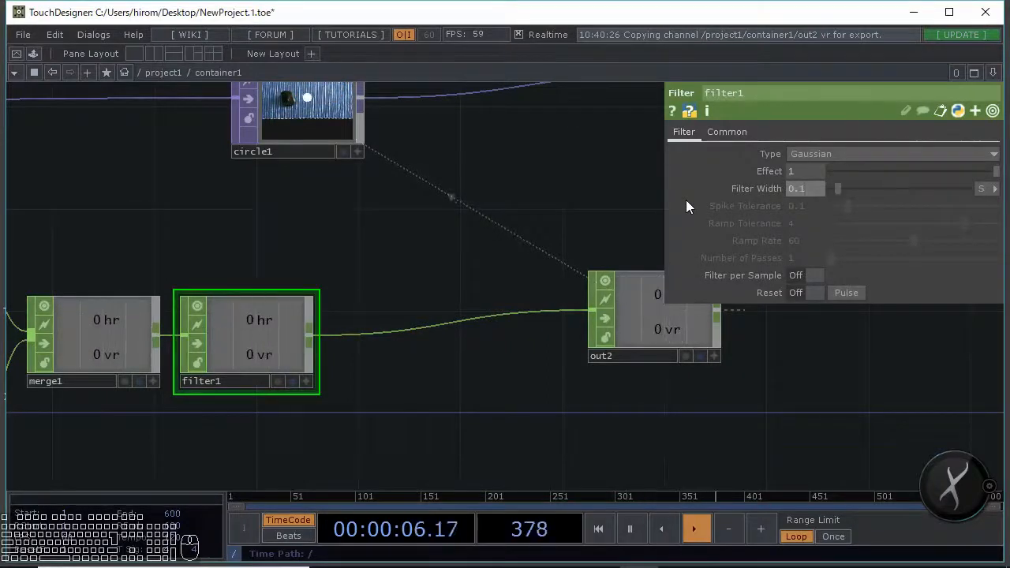
Examine how the circle follows the hands in circle1 with the filtered values
drag(316, 215, 369, 274)
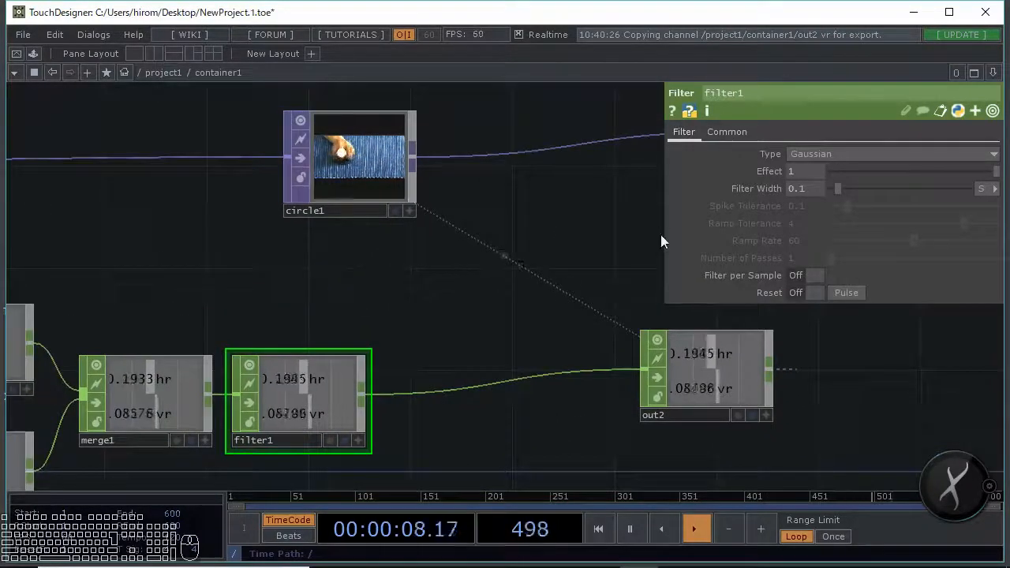
drag(390, 218, 390, 236)
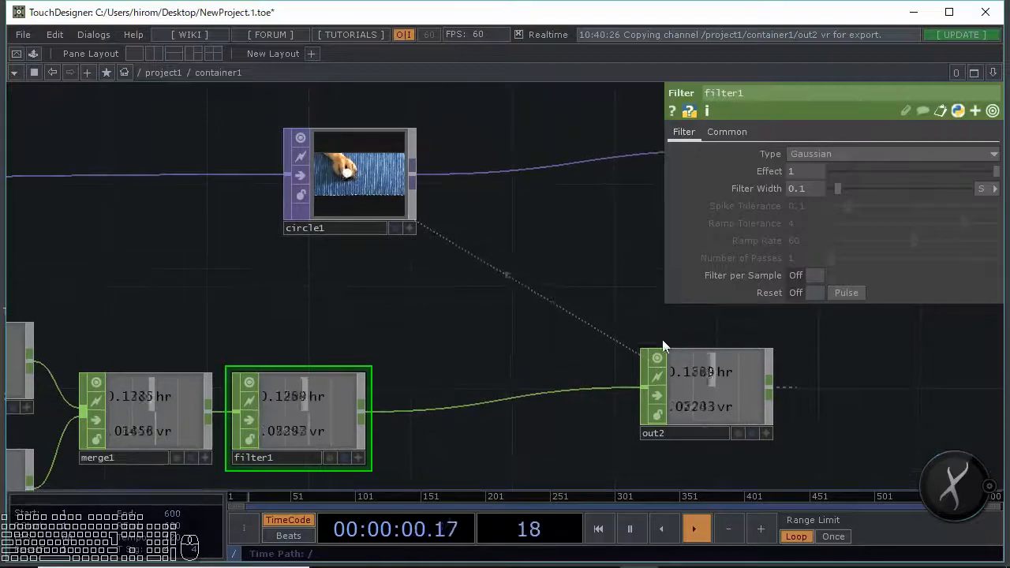
drag(662, 346, 511, 347)
scroll(386, 233, up, 5)
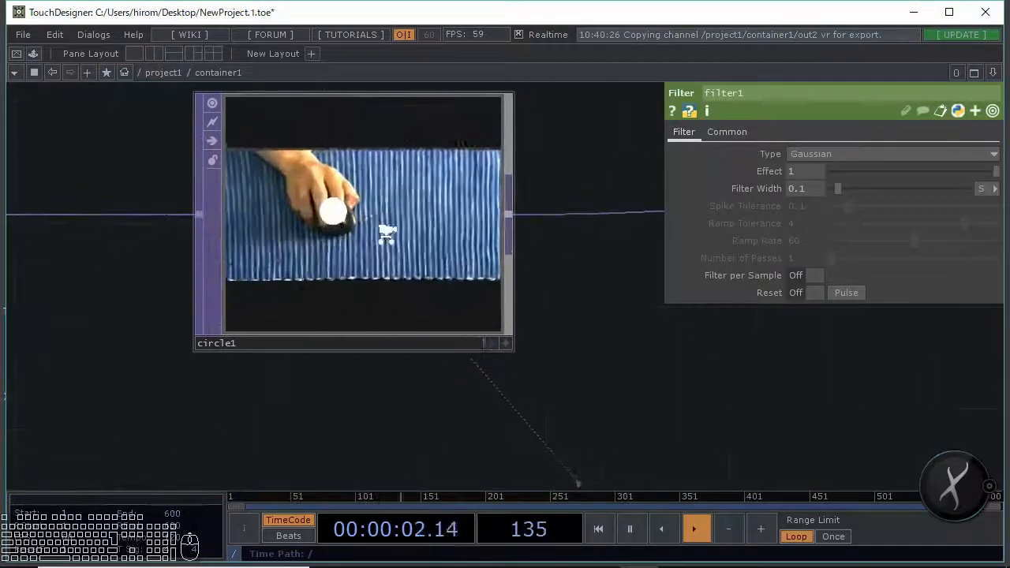
scroll(387, 233, up, 1)
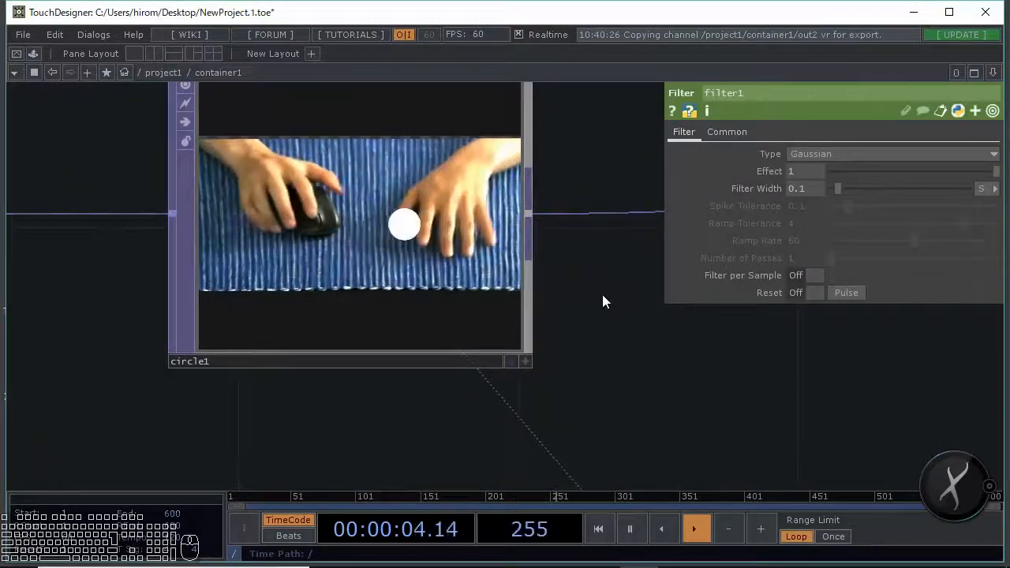
drag(624, 300, 670, 356)
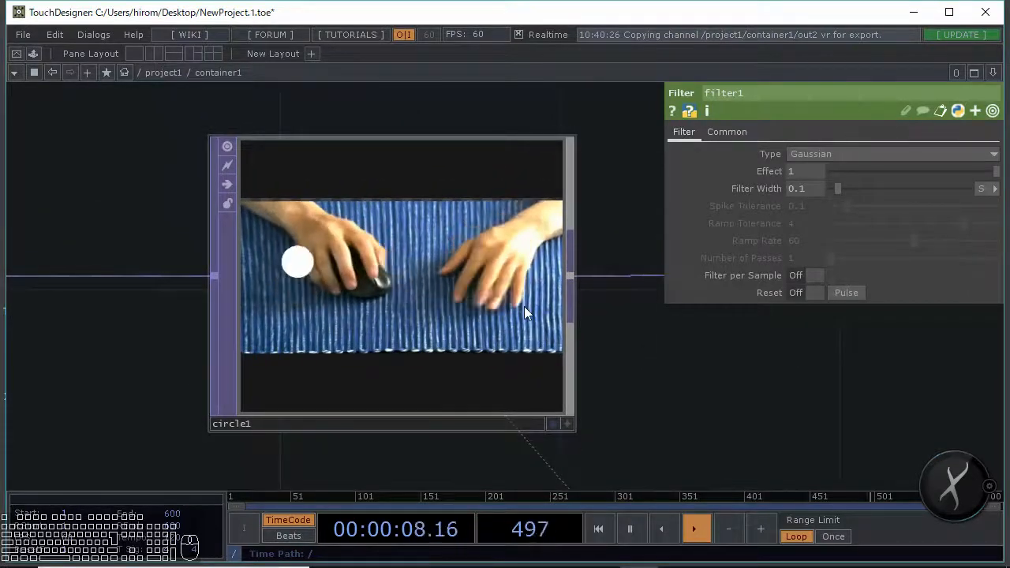
drag(686, 356, 623, 363)
scroll(624, 362, down, 4)
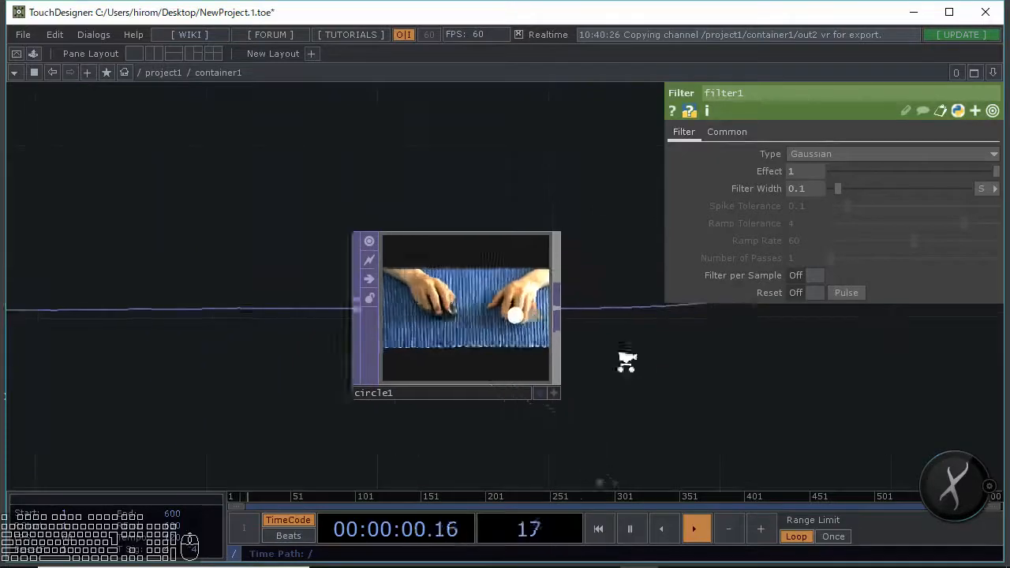
scroll(626, 362, up, 3)
drag(616, 344, 452, 299)
scroll(452, 298, down, 3)
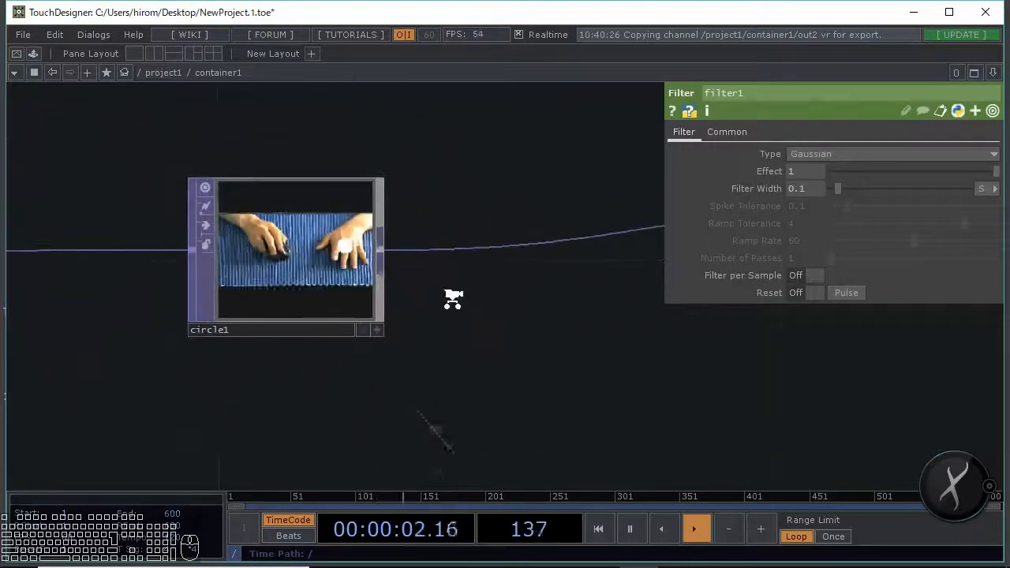
scroll(452, 299, down, 2)
drag(468, 333, 517, 258)
drag(546, 297, 556, 367)
scroll(588, 334, up, 3)
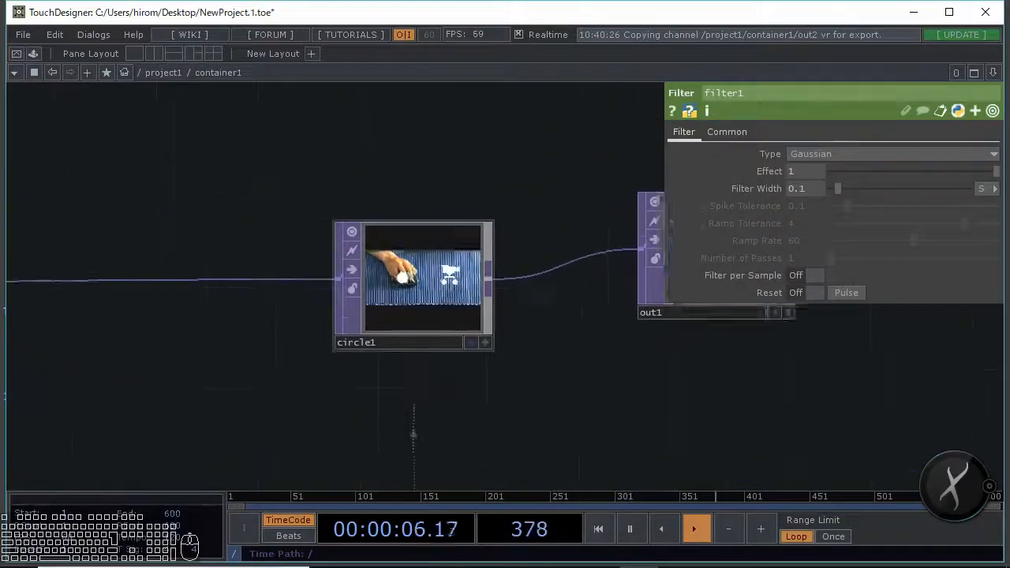
scroll(588, 334, down, 6)
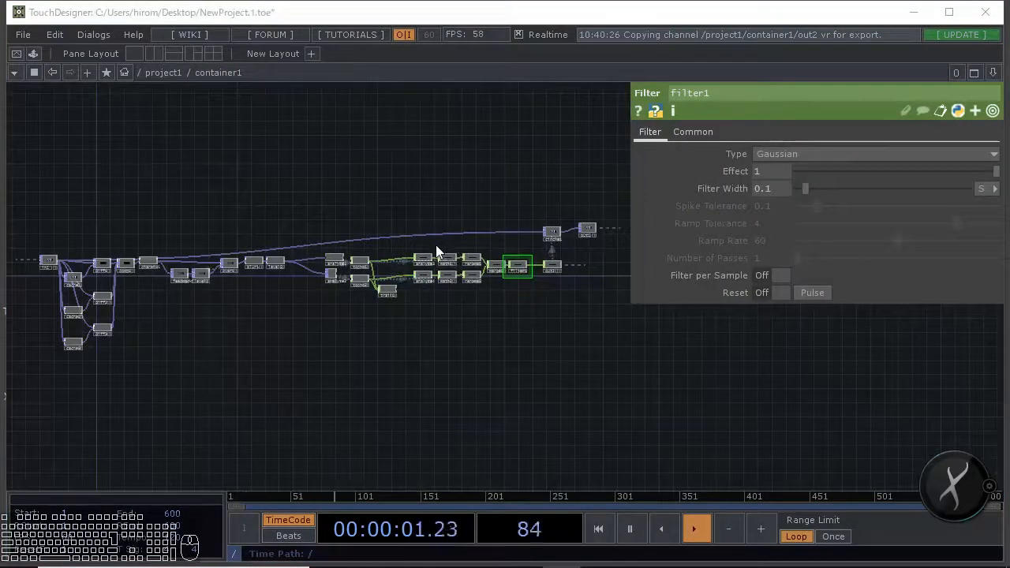
Go up to the project1 network and rename container1 as MotionSenser
key(u)
key(p)
scroll(436, 245, down, 5)
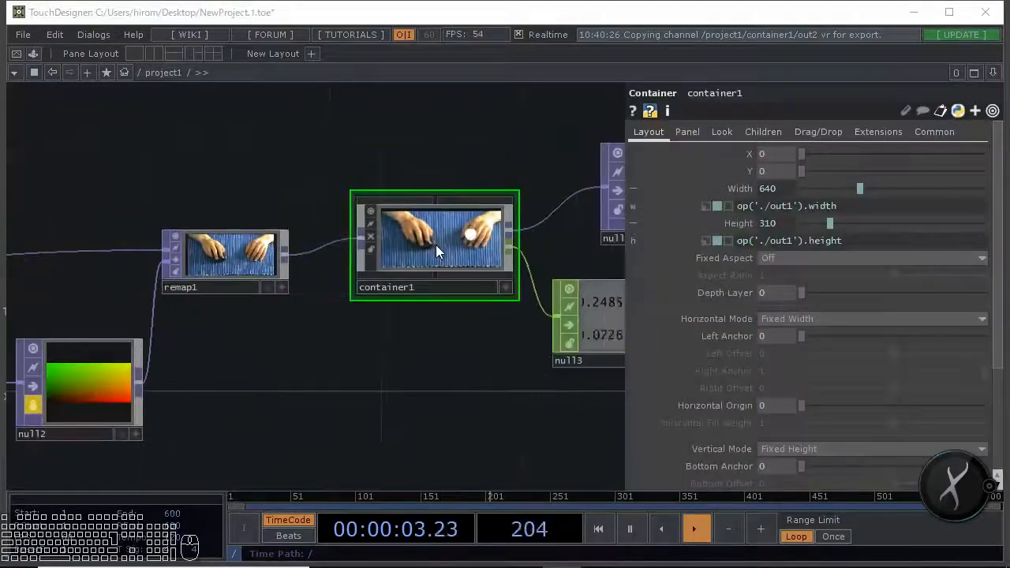
scroll(395, 203, up, 4)
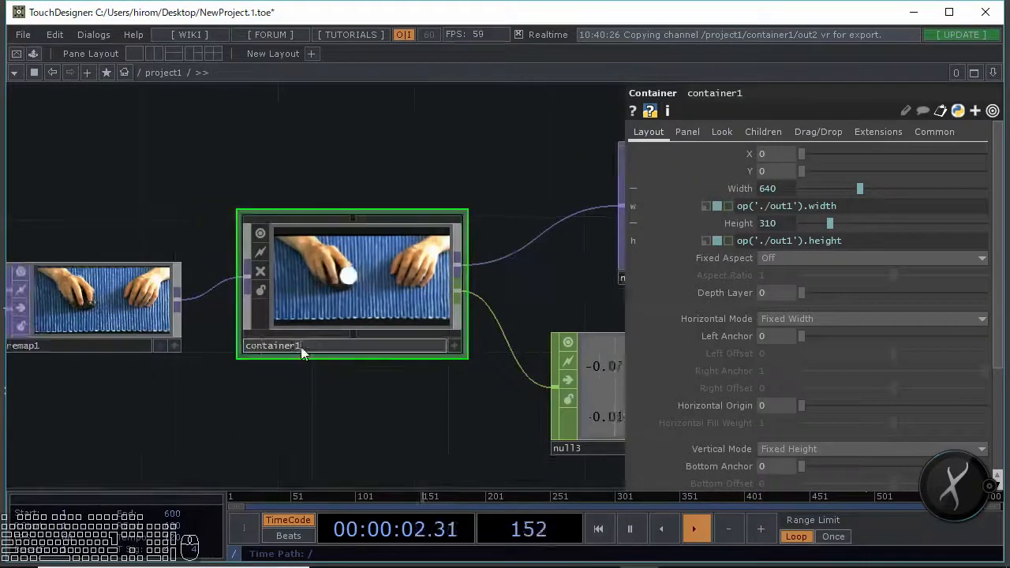
click(300, 348)
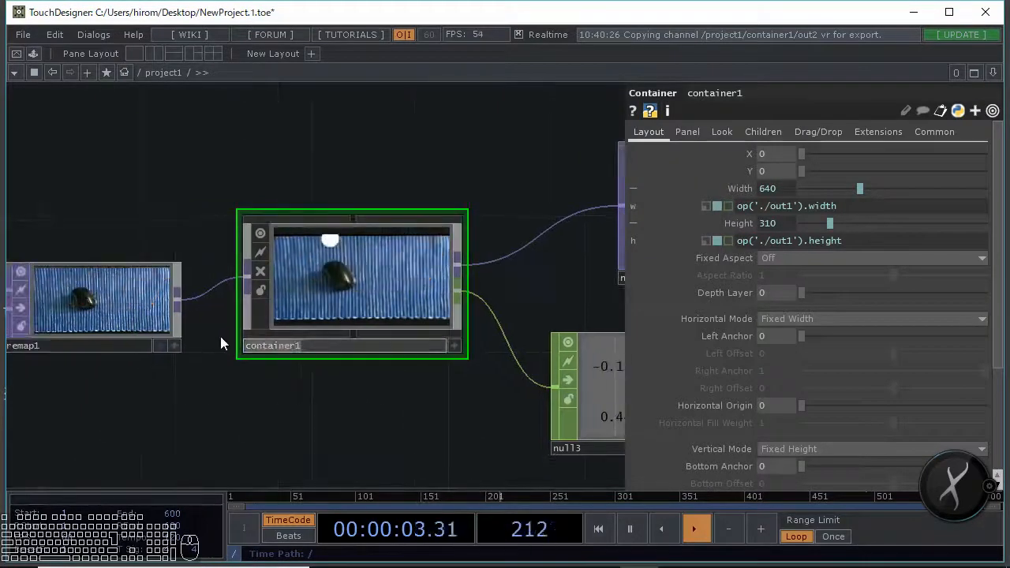
text(MotionSenser)
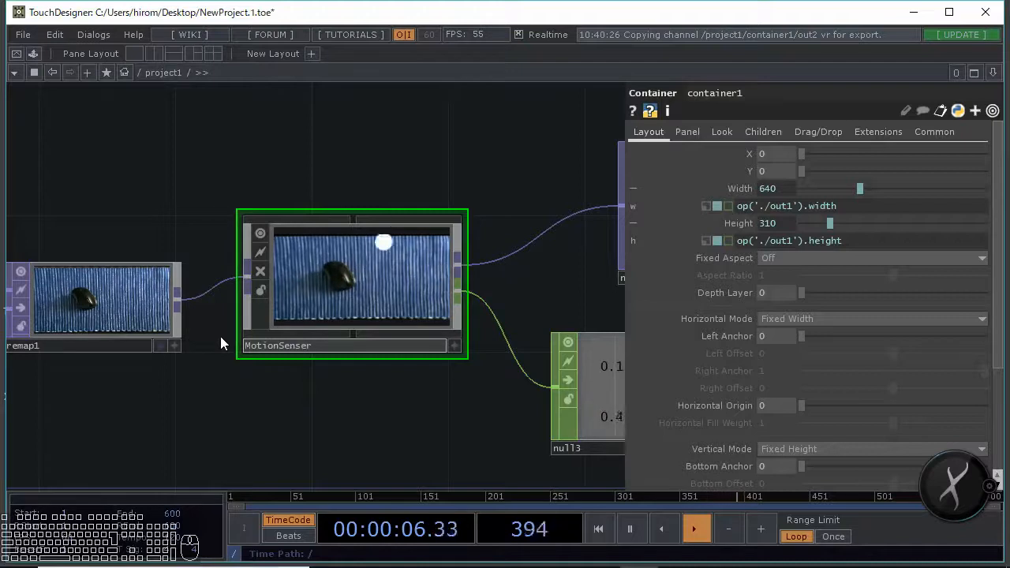
key(Return)
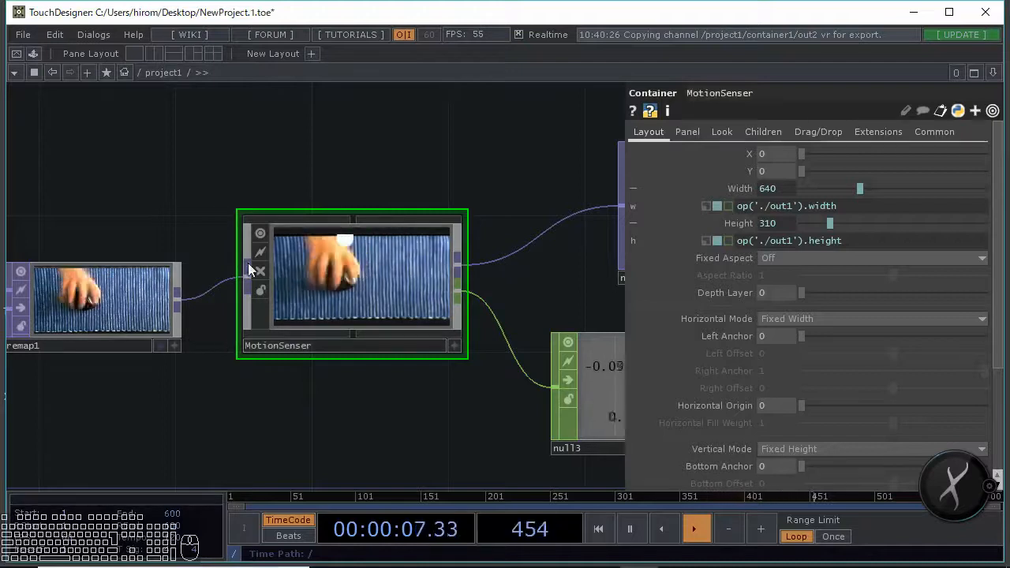
Check the hand tracking and the image and channel outputs on the MotionSenser container
drag(581, 282, 589, 279)
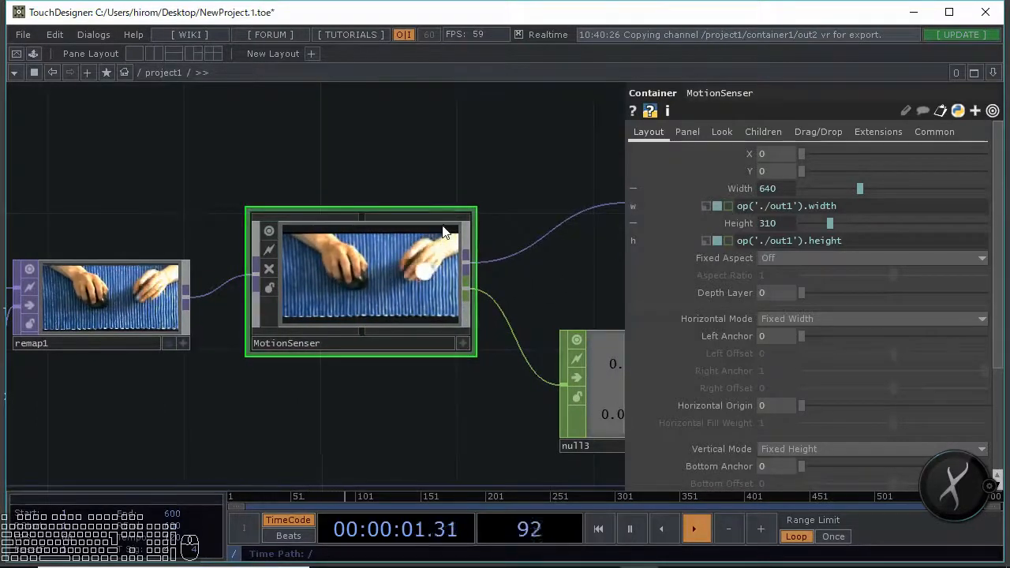
scroll(443, 231, up, 3)
drag(498, 246, 516, 205)
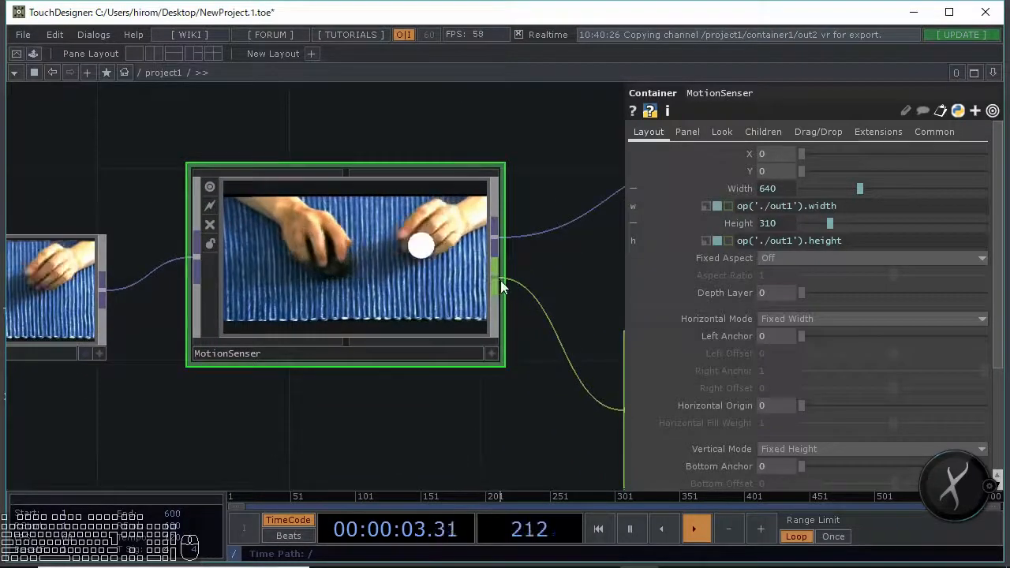
drag(455, 273, 531, 272)
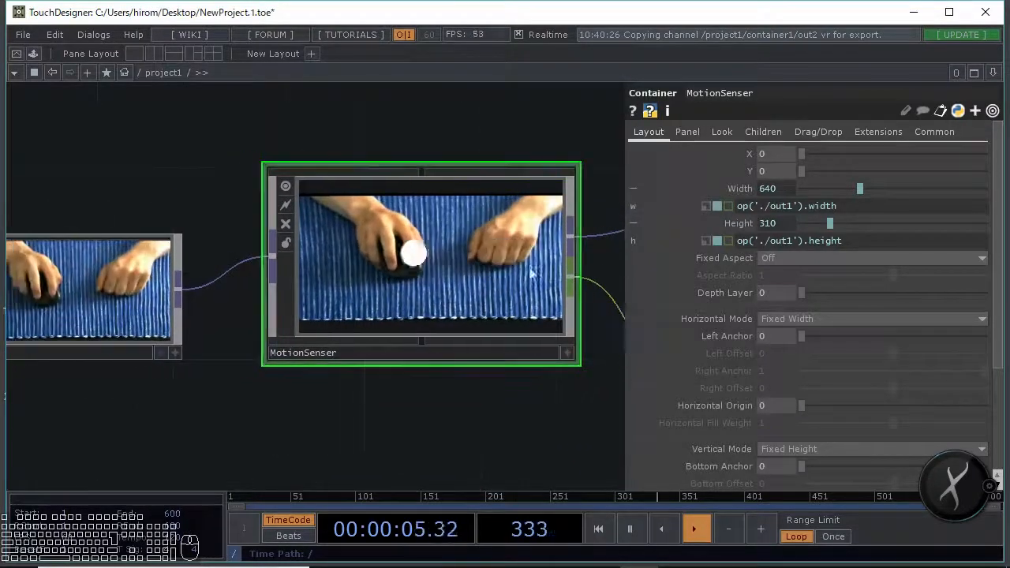
Start saving the MotionSenser container as a .tox component and go to the Palette folder under Documents > Derivative
right_click(468, 246)
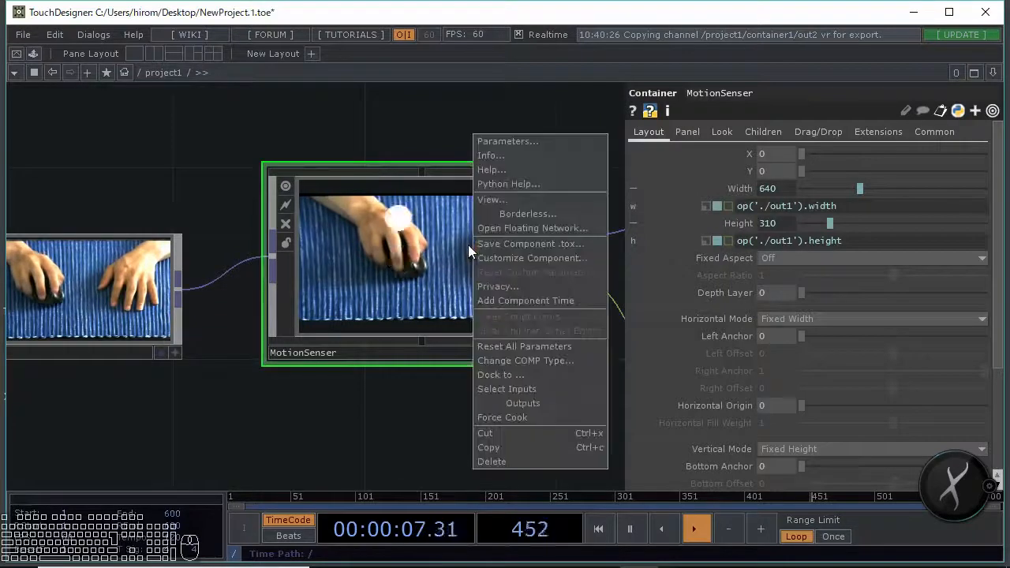
click(530, 251)
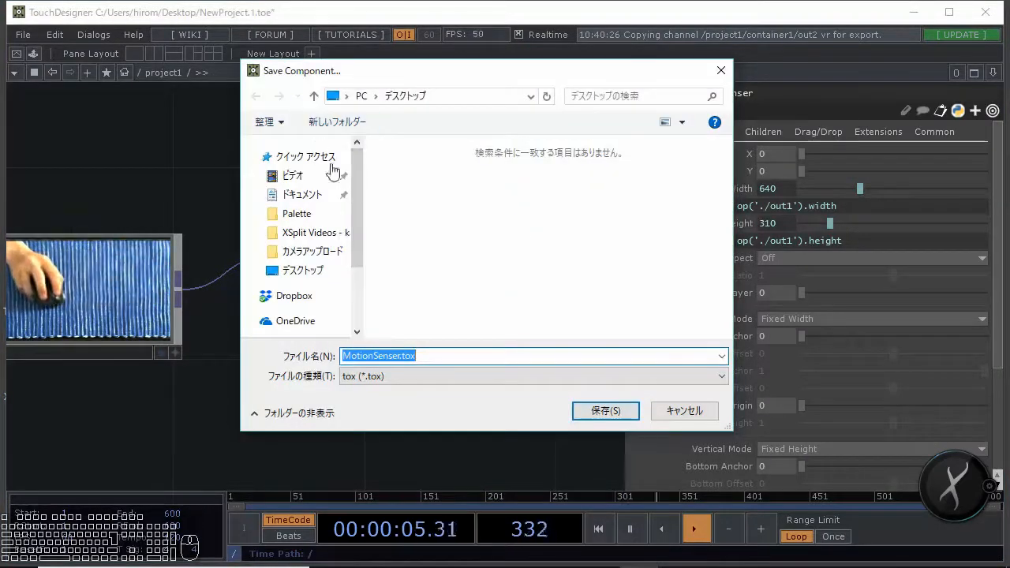
click(361, 96)
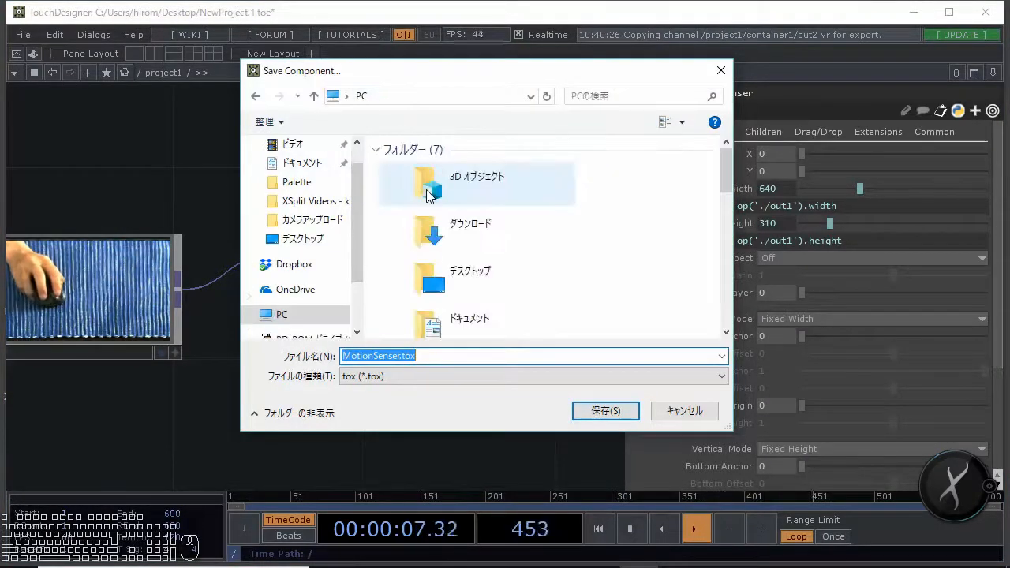
double_click(474, 199)
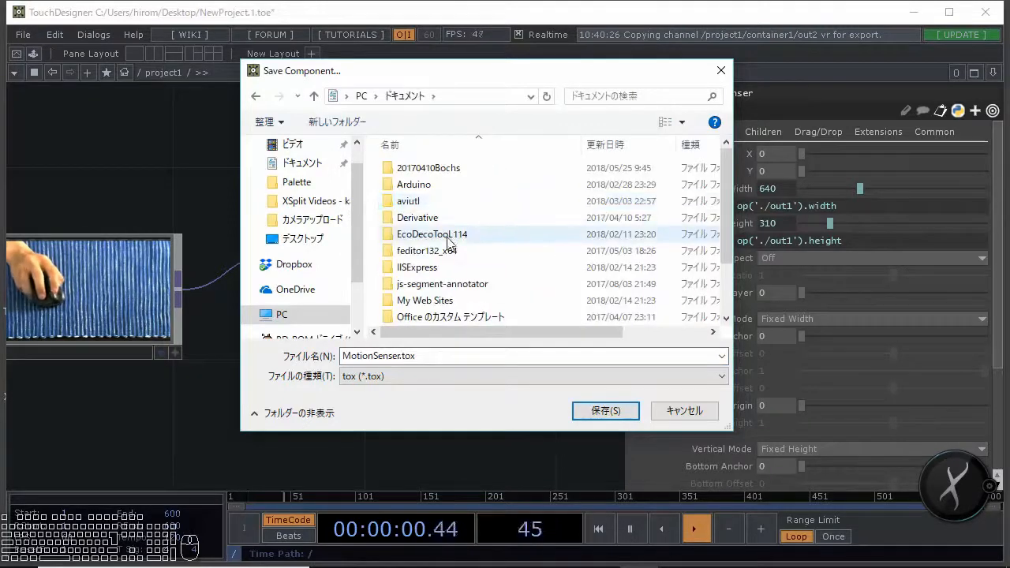
double_click(418, 218)
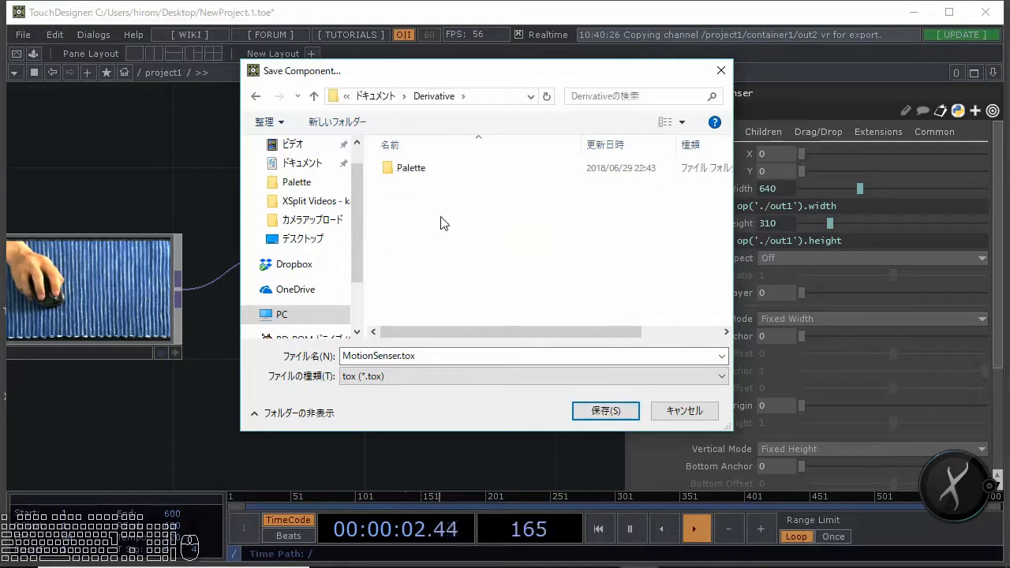
double_click(411, 168)
Change the component's file name to MotionSenser_youtube.tox and save it in the Palette folder
click(444, 356)
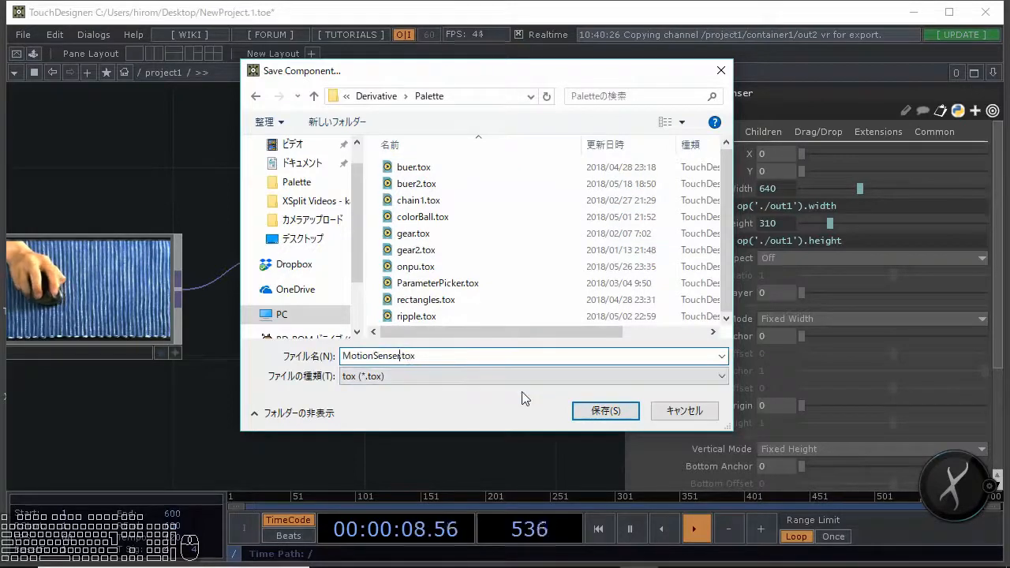
text(_)
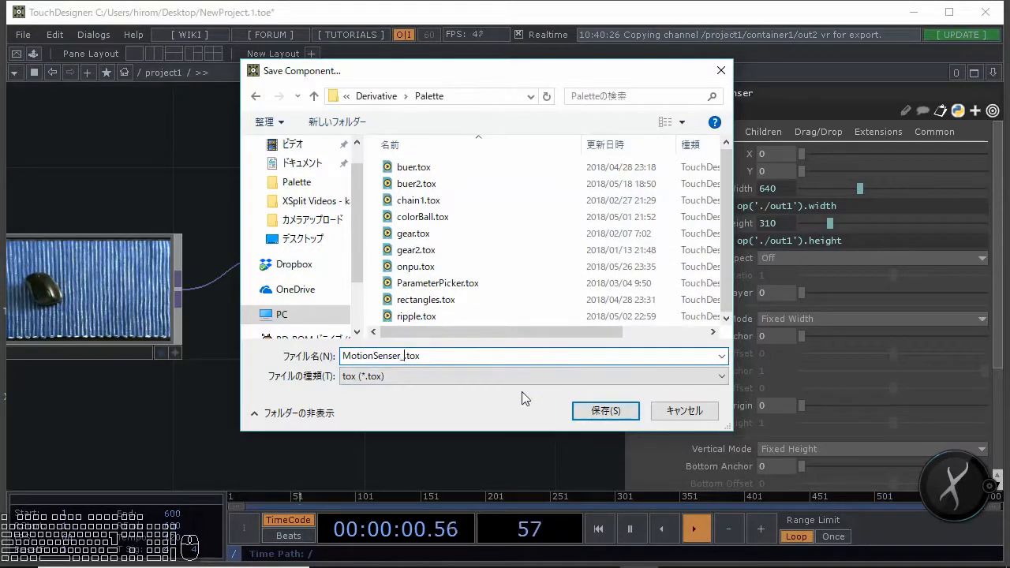
text(you)
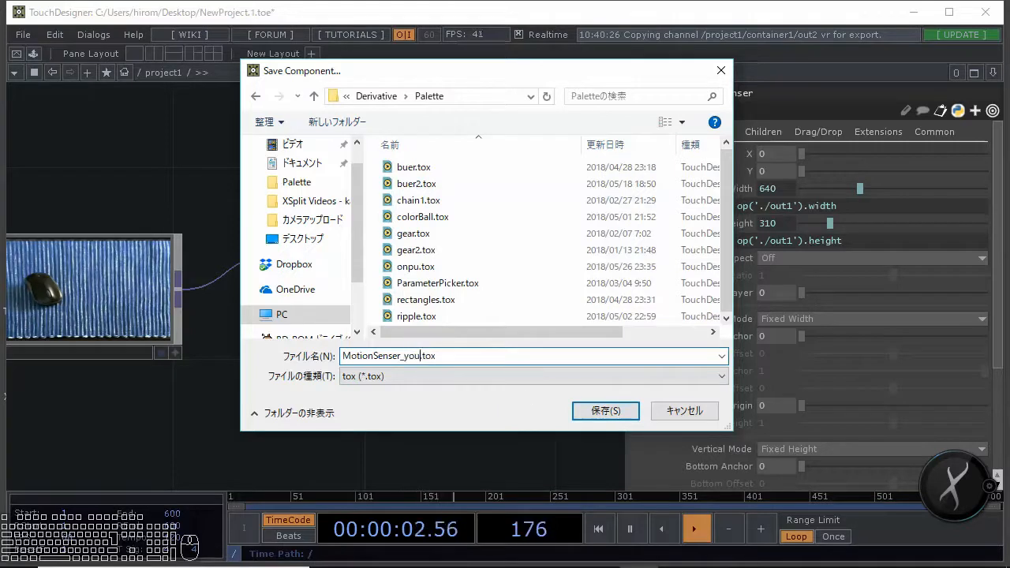
text(t)
text(ube)
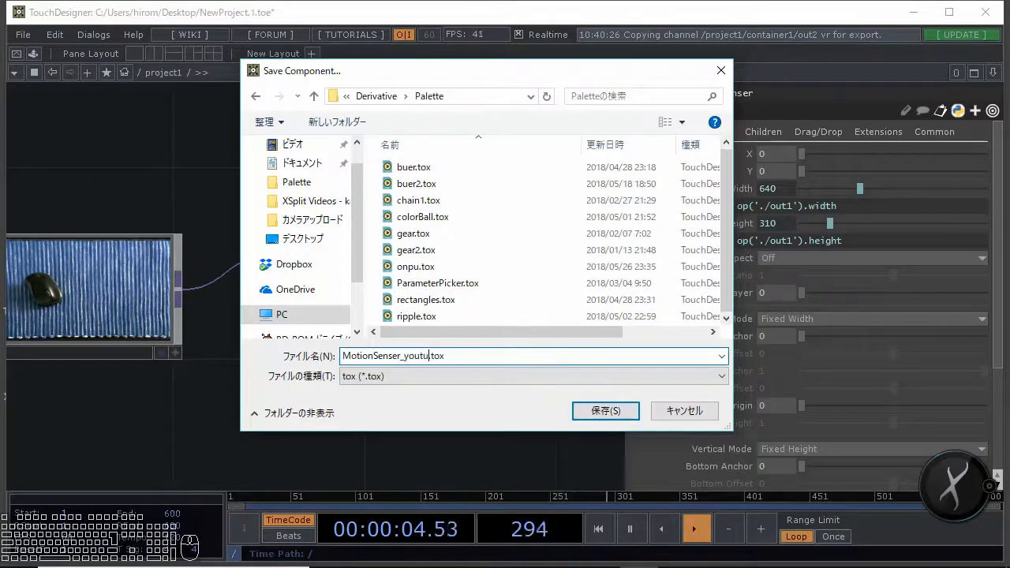
key(Return)
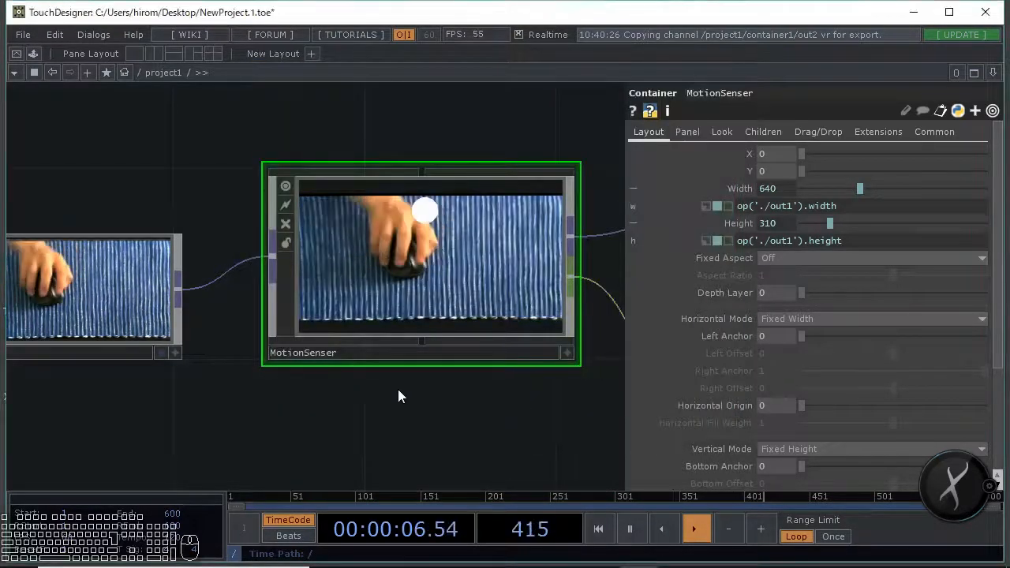
Open the Palette Browser, show My Components and refresh that folder
drag(374, 407, 317, 410)
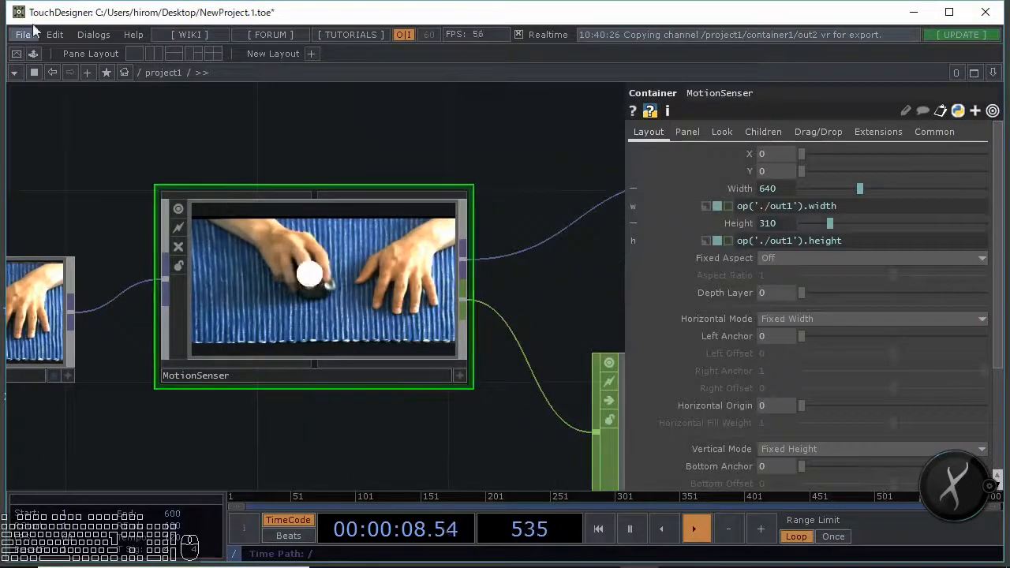
click(97, 33)
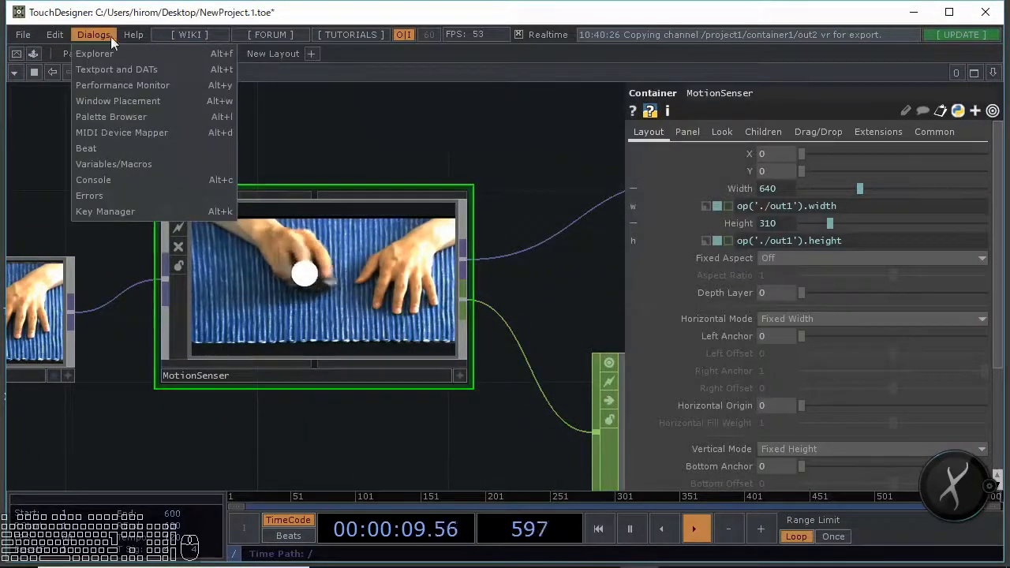
click(143, 116)
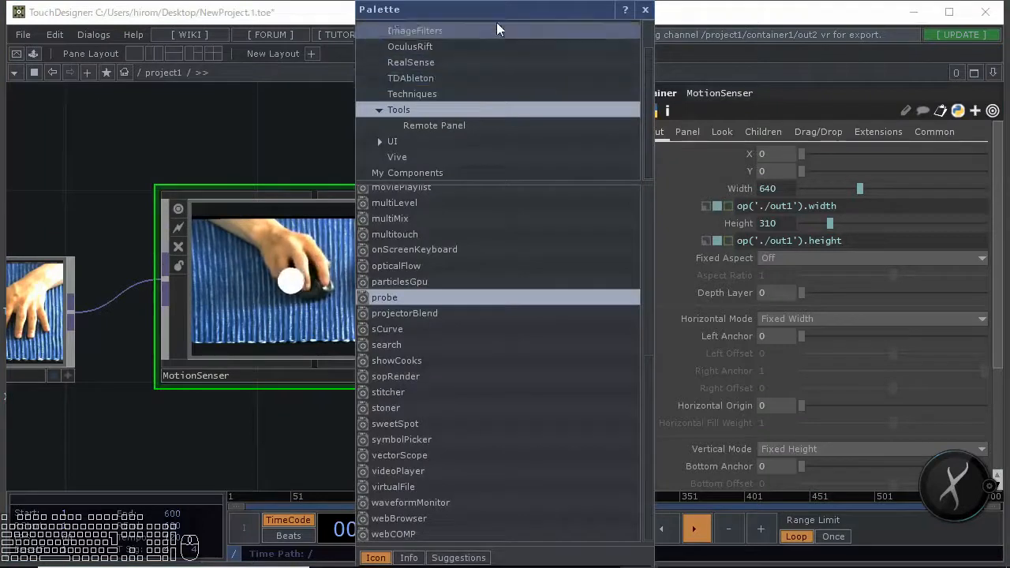
click(520, 171)
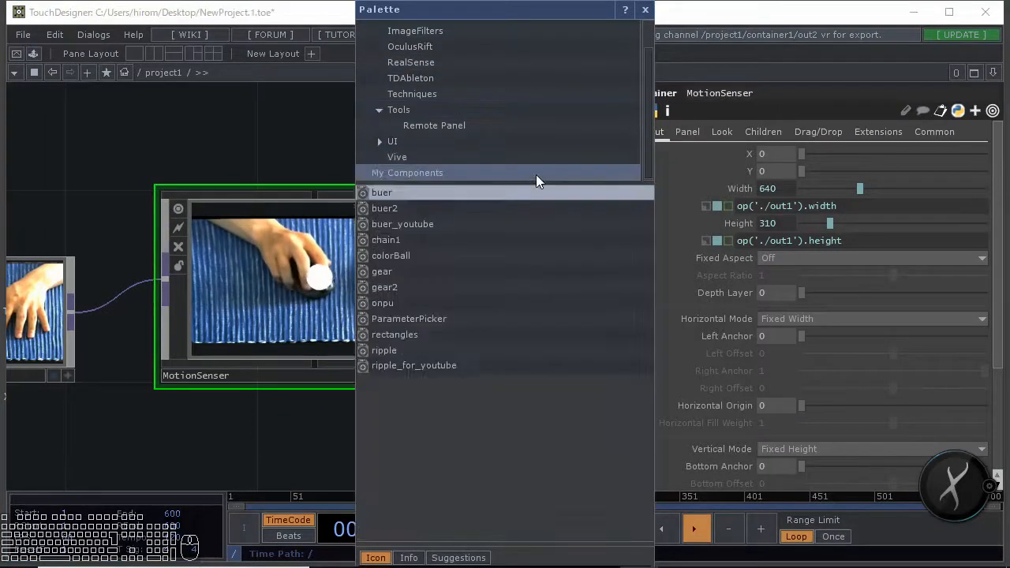
right_click(601, 176)
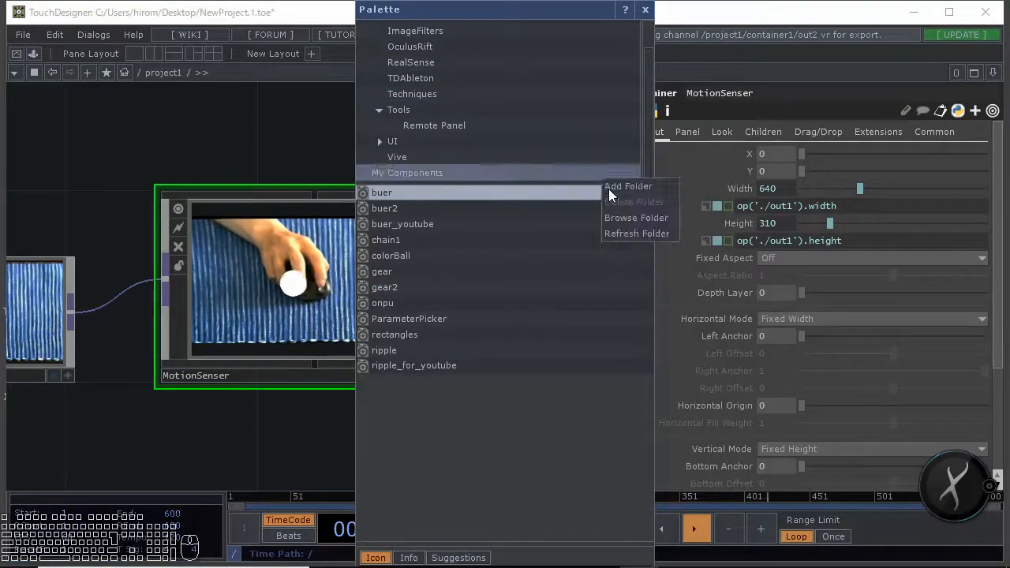
click(620, 235)
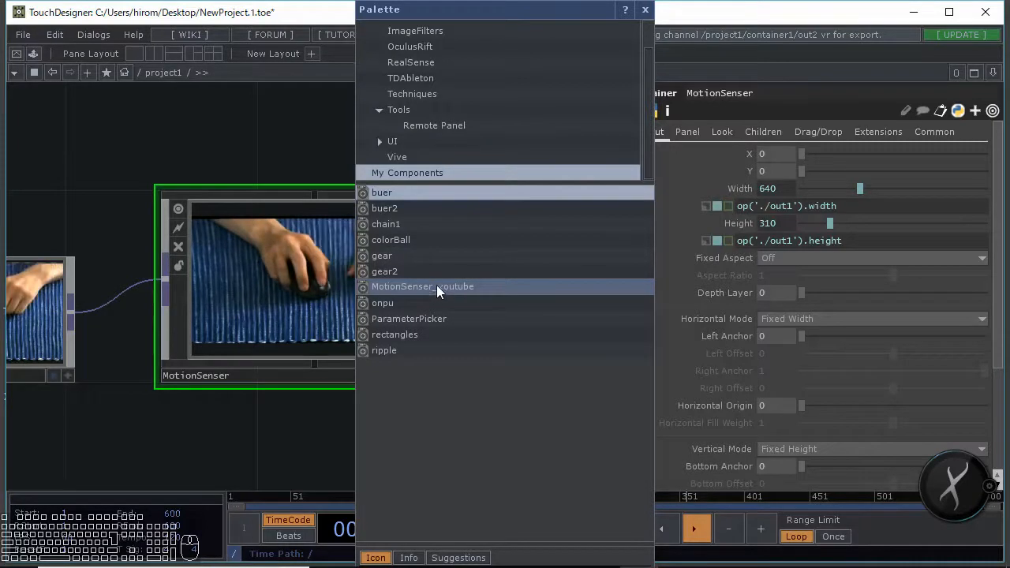
Place the MotionSenser_youtube component from My Components below MotionSenser in project1 and check its hand tracking
drag(417, 289, 197, 395)
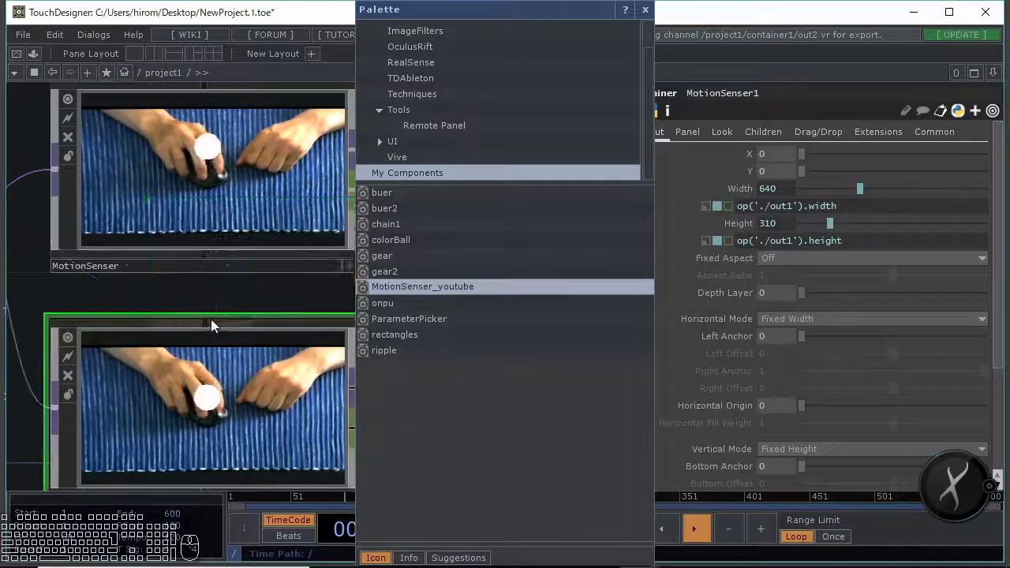
scroll(219, 316, down, 2)
scroll(281, 392, down, 3)
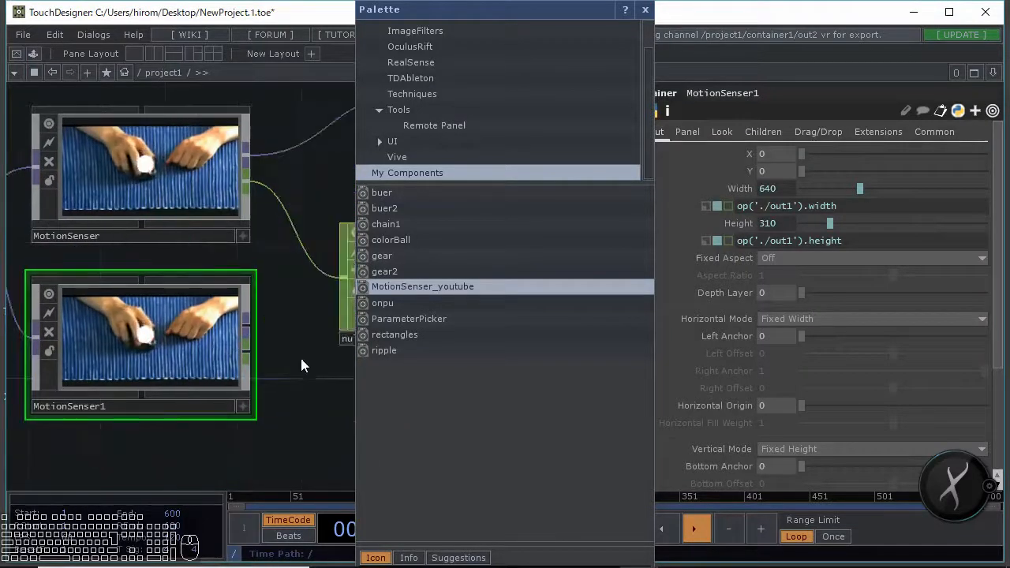
scroll(213, 428, up, 3)
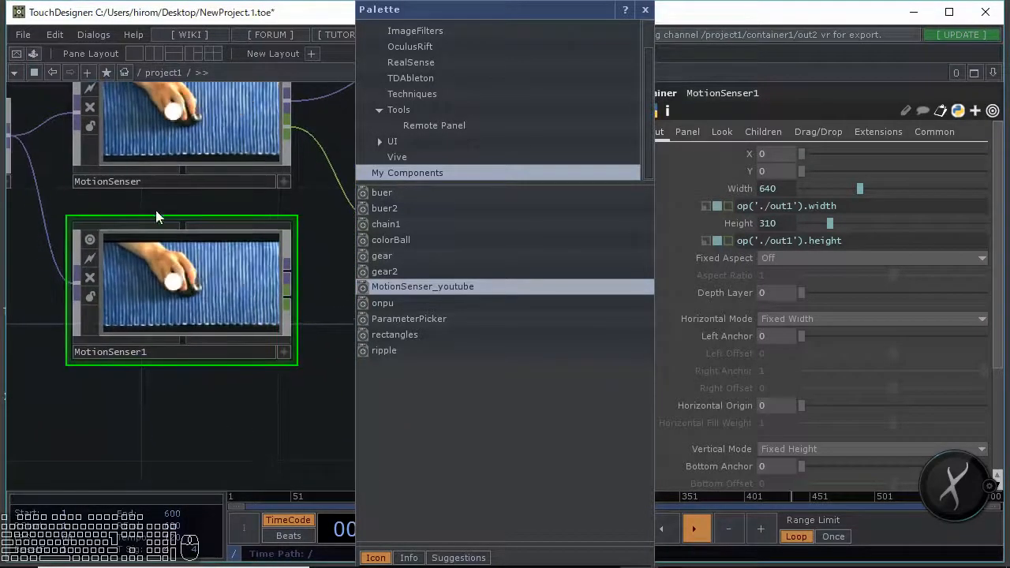
scroll(315, 277, down, 2)
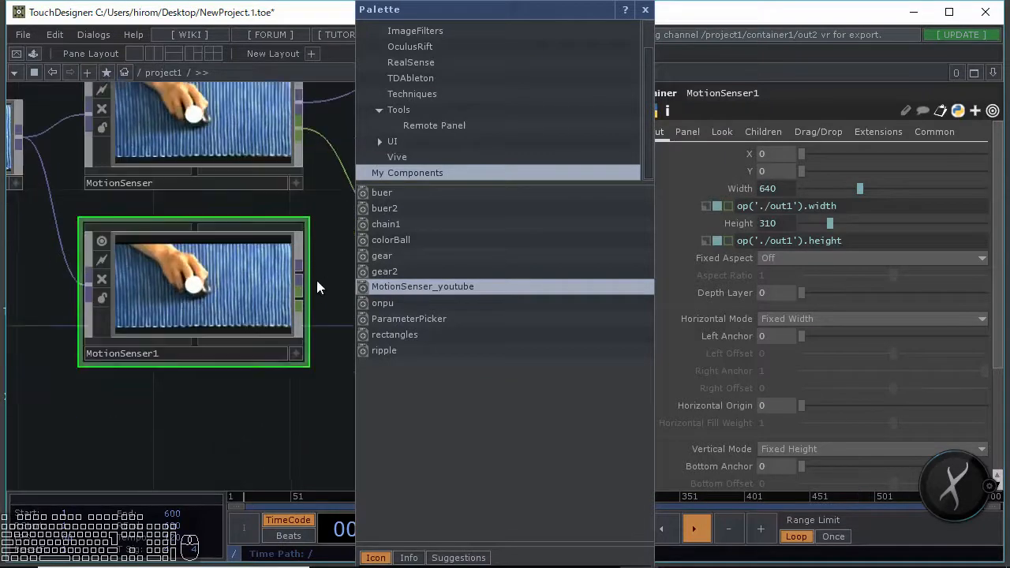
scroll(249, 277, up, 2)
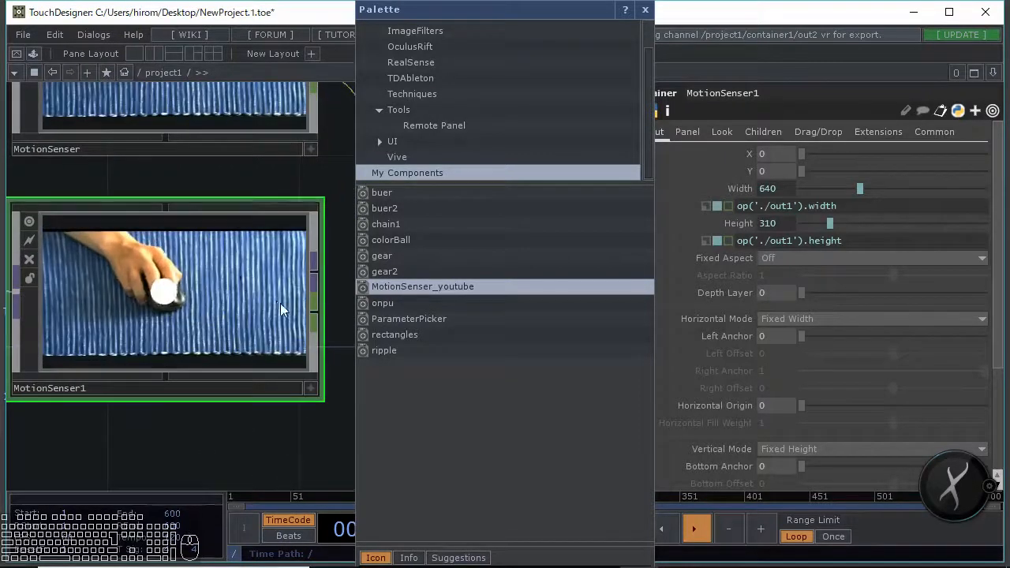
scroll(278, 302, down, 3)
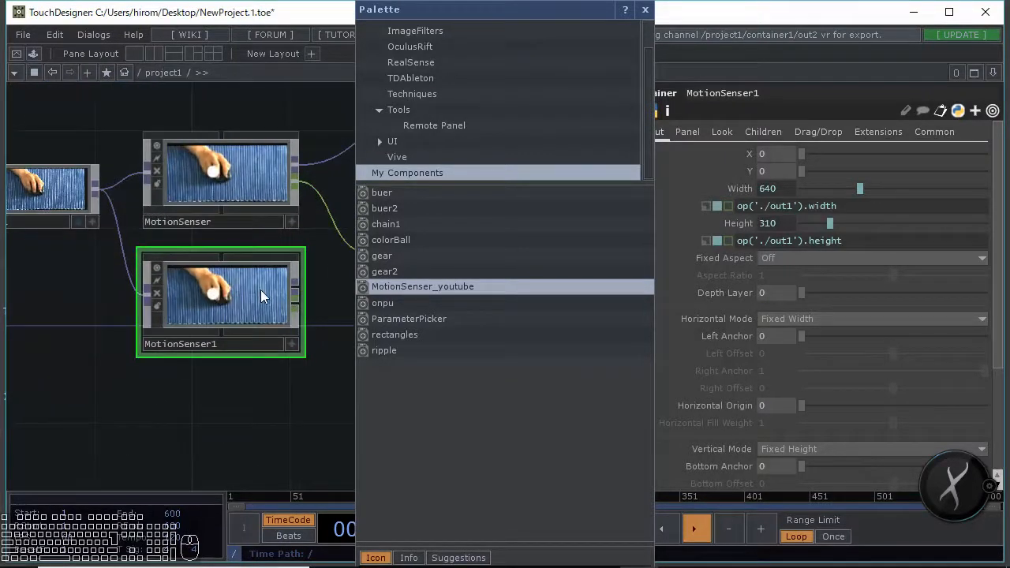
Delete the test copy MotionSenser1 and close the Palette Browser
key(Delete)
click(644, 10)
scroll(236, 261, up, 5)
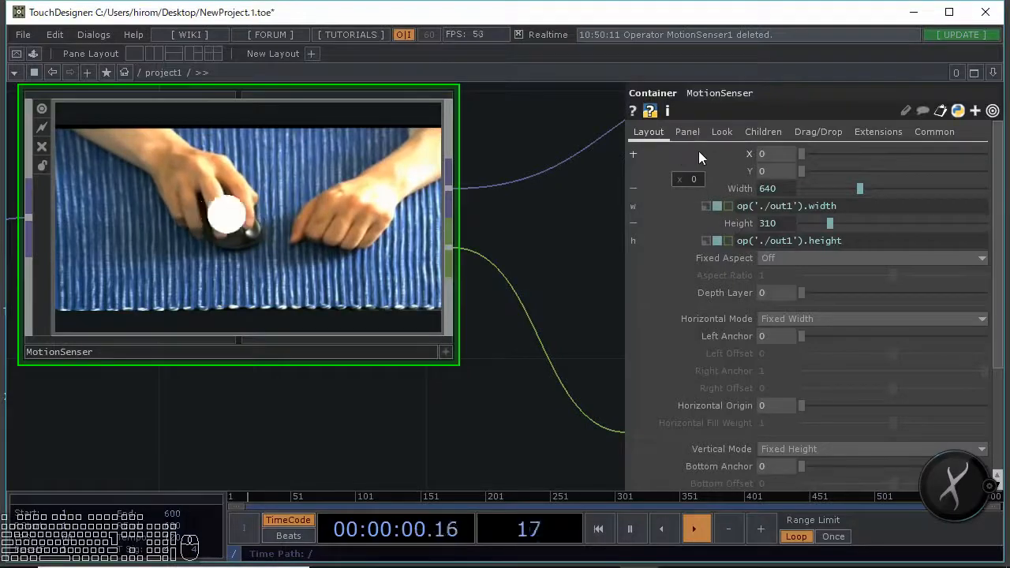
Open the Component Editor for the MotionSenser container and move its window off the node
scroll(286, 206, up, 2)
scroll(318, 343, down, 5)
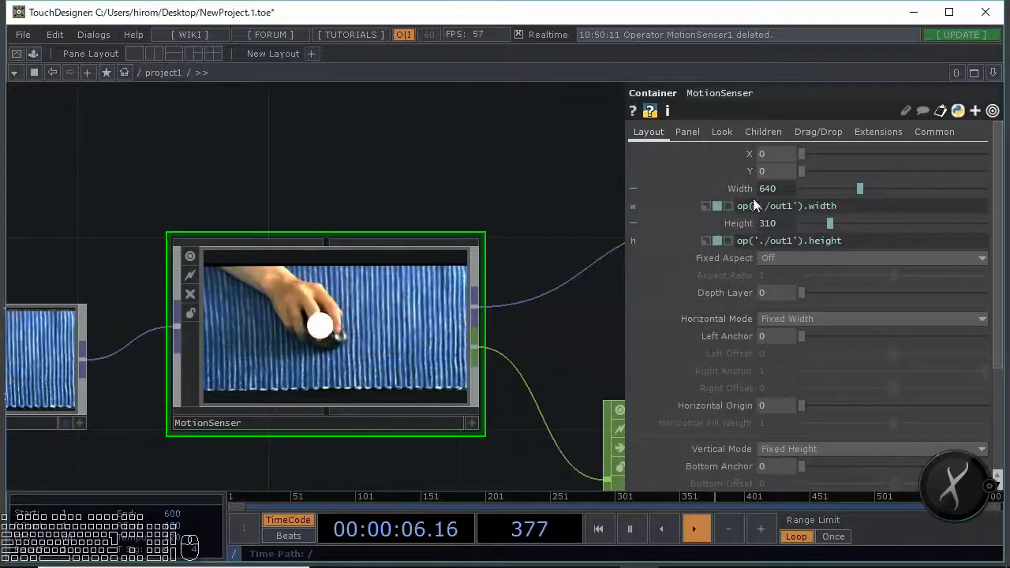
drag(493, 166, 481, 134)
drag(526, 302, 512, 278)
right_click(321, 284)
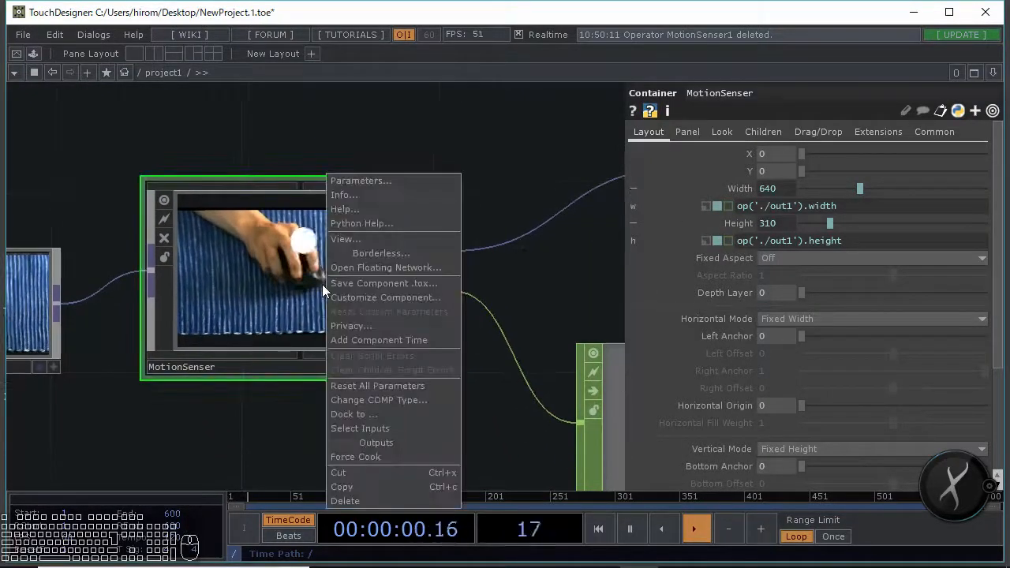
click(362, 294)
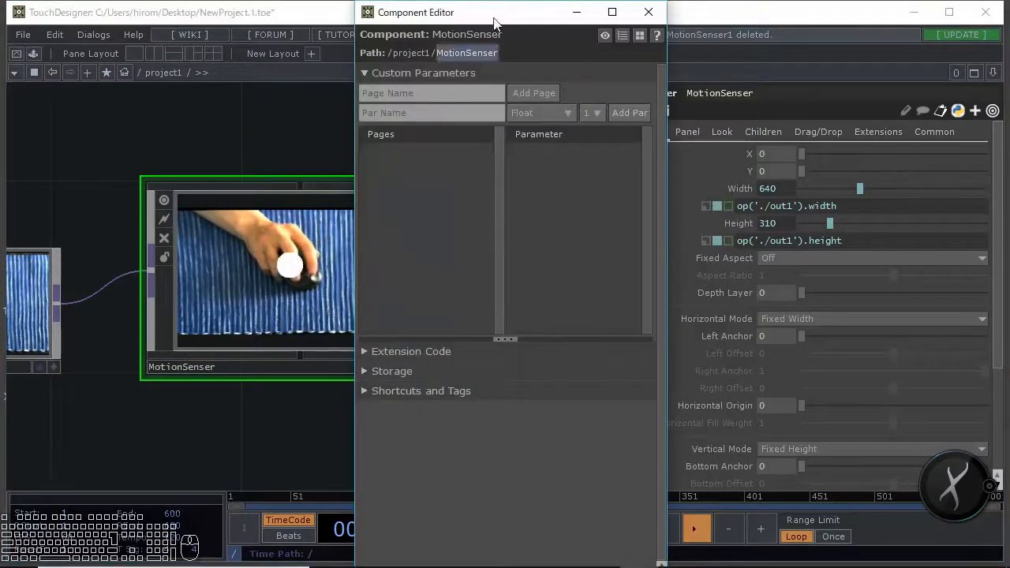
drag(497, 18, 642, 131)
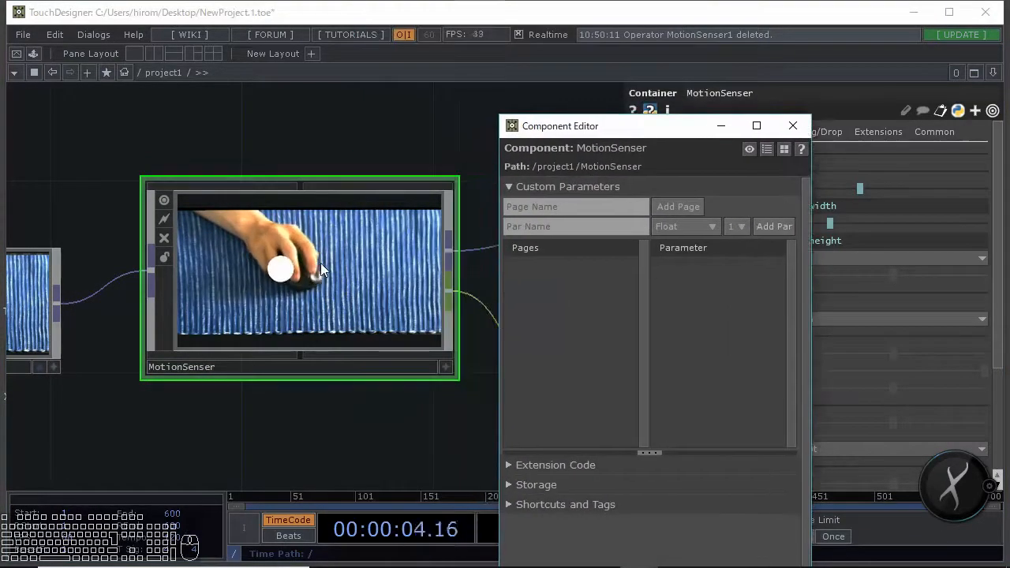
Open MotionSenser's parameters in a floating window and move it and the Component Editor below the node's preview
right_click(321, 263)
click(374, 156)
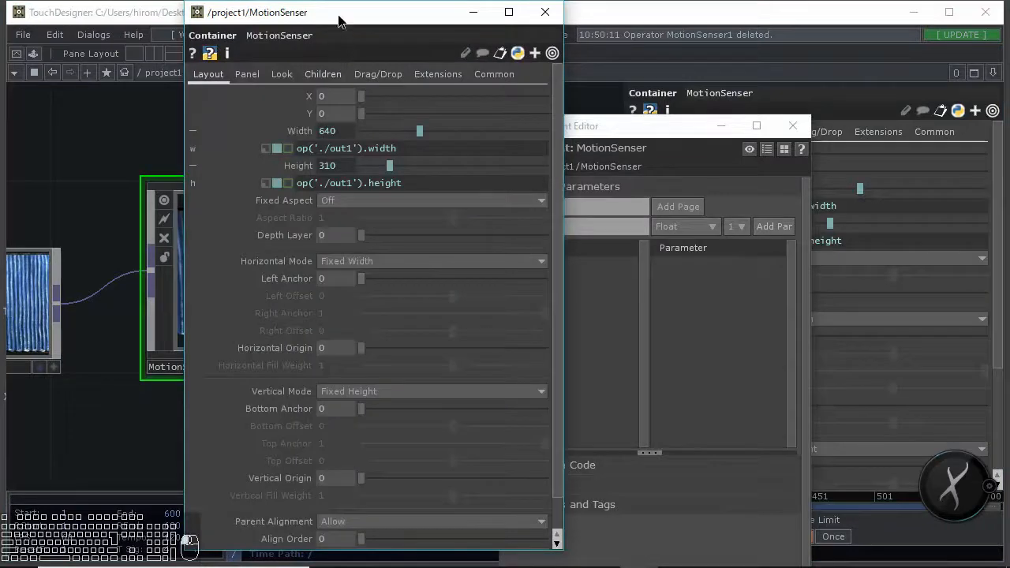
drag(338, 20, 351, 357)
drag(612, 135, 364, 369)
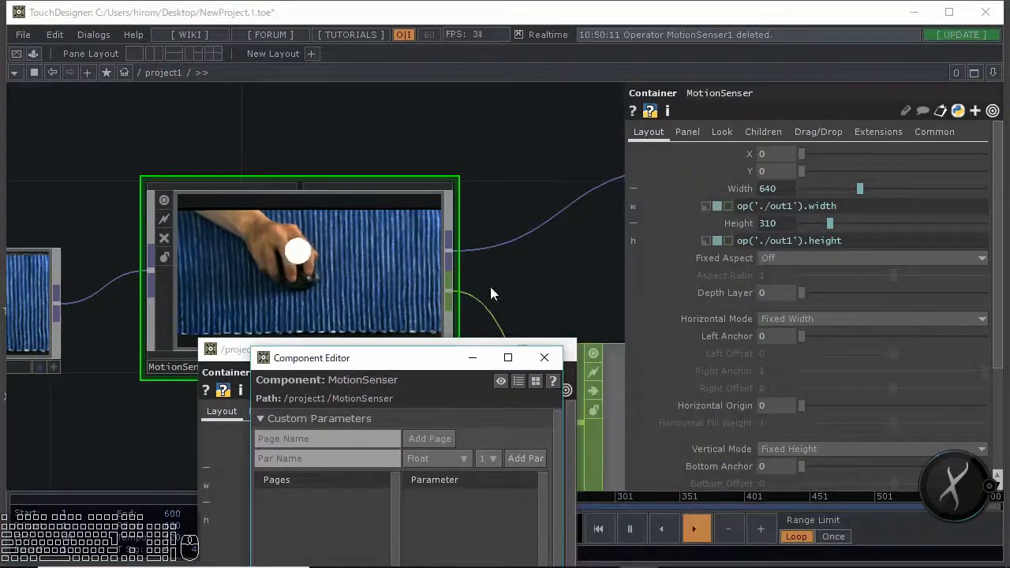
Enter the MotionSenser network and lay out the Component Editor and the floating parameter window side by side
drag(502, 283, 529, 254)
key(i)
mouse_move(306, 332)
mouse_down()
mouse_move(369, 238)
mouse_move(524, 277)
mouse_up()
scroll(366, 282, up, 10)
drag(476, 256, 541, 233)
mouse_move(365, 352)
mouse_down()
mouse_move(253, 267)
mouse_move(125, 96)
mouse_move(124, 61)
mouse_up()
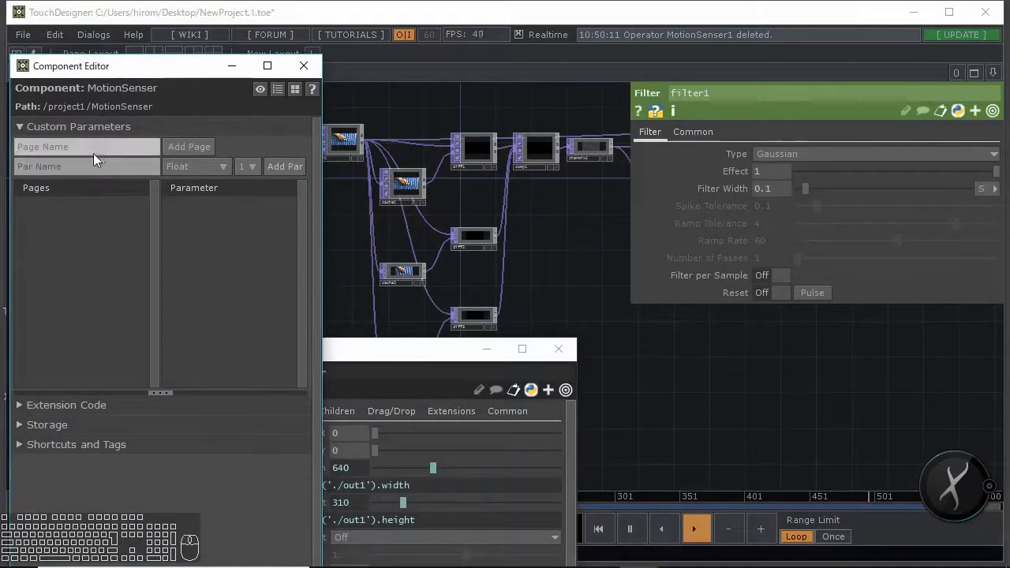
click(93, 157)
drag(405, 343, 553, 91)
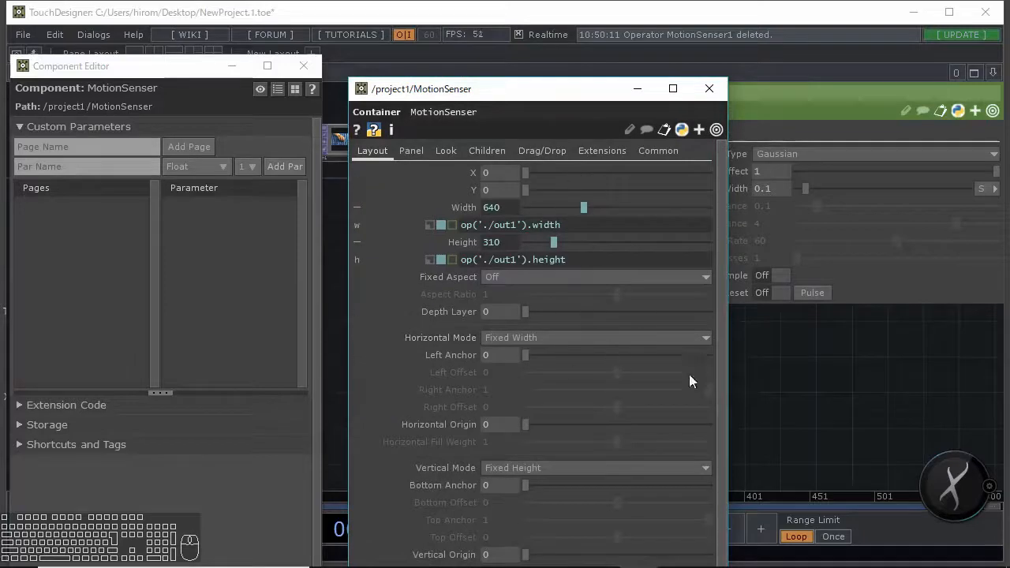
Return to the project1 network and move the floating parameter window clear of the docked MotionSenser parameters for comparison
click(831, 388)
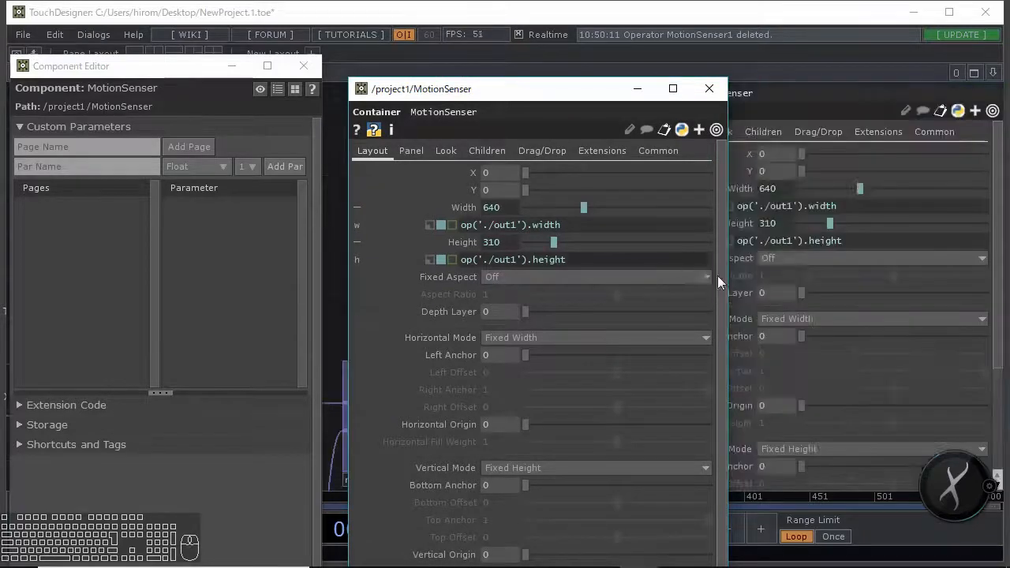
drag(495, 104, 817, 130)
key(h)
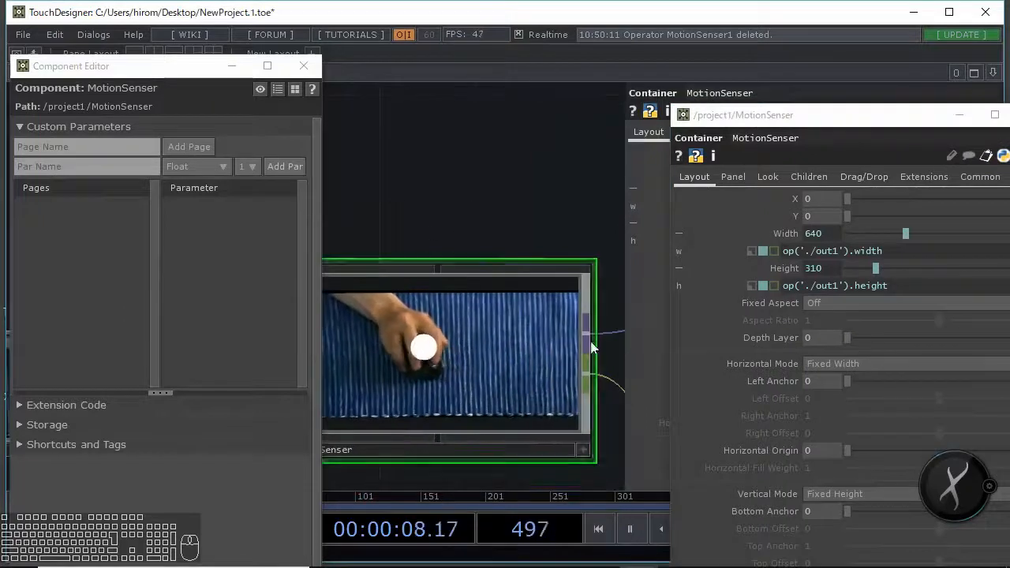
drag(773, 115, 224, 77)
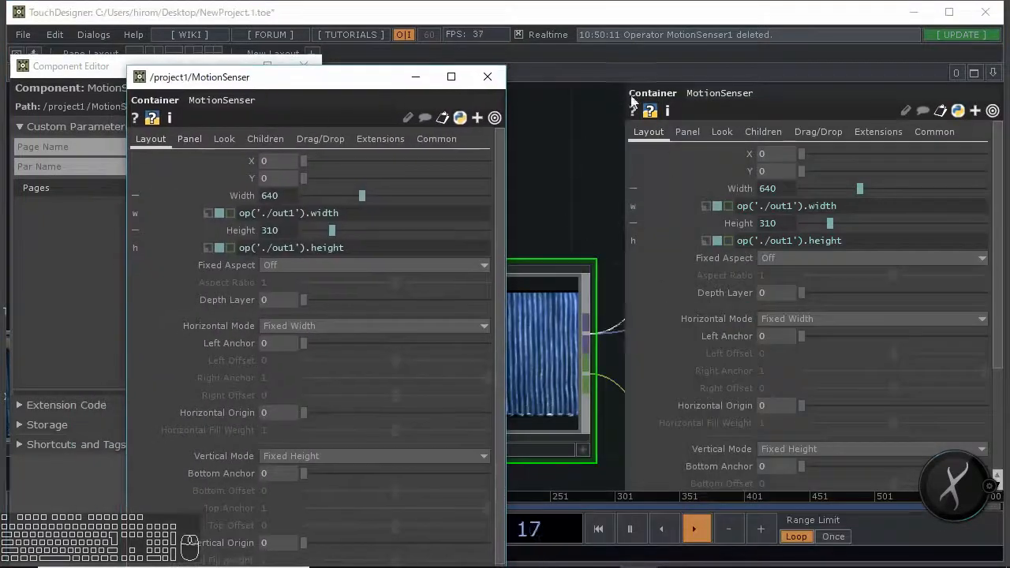
click(709, 170)
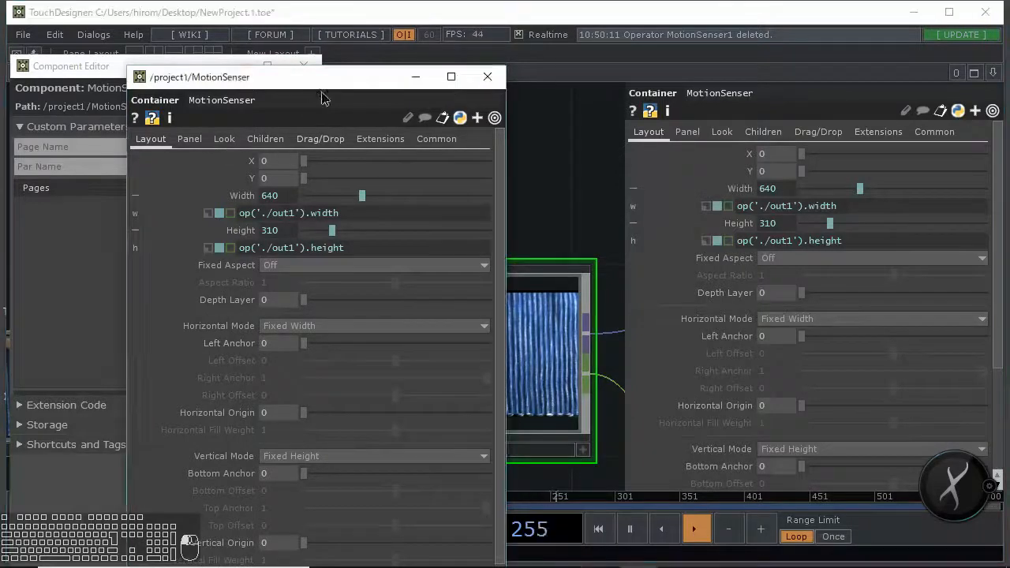
Move the floating MotionSenser parameters opposite the Component Editor and show the cache and diff nodes between the two windows
drag(311, 85, 808, 66)
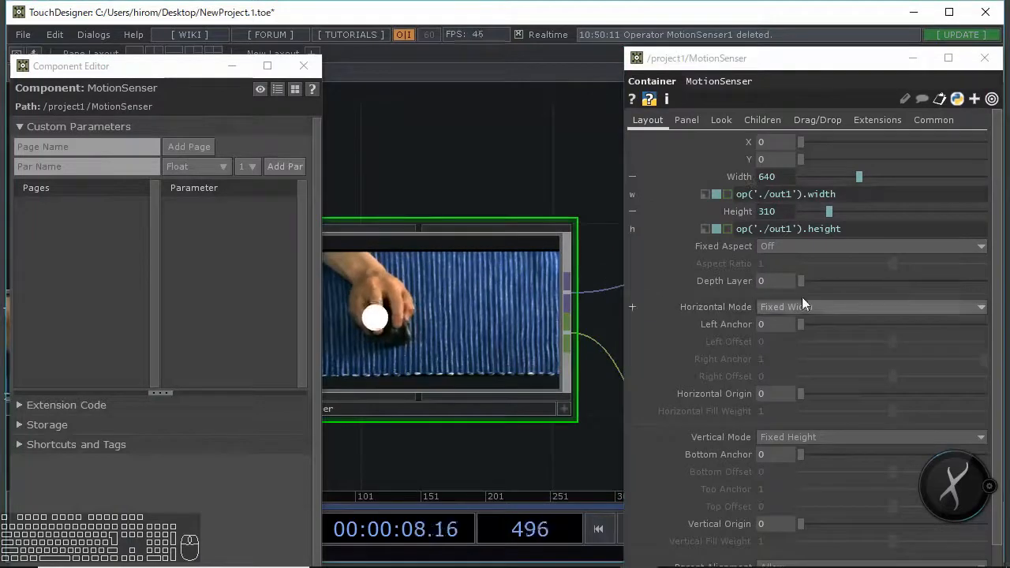
key(h)
scroll(484, 314, up, 10)
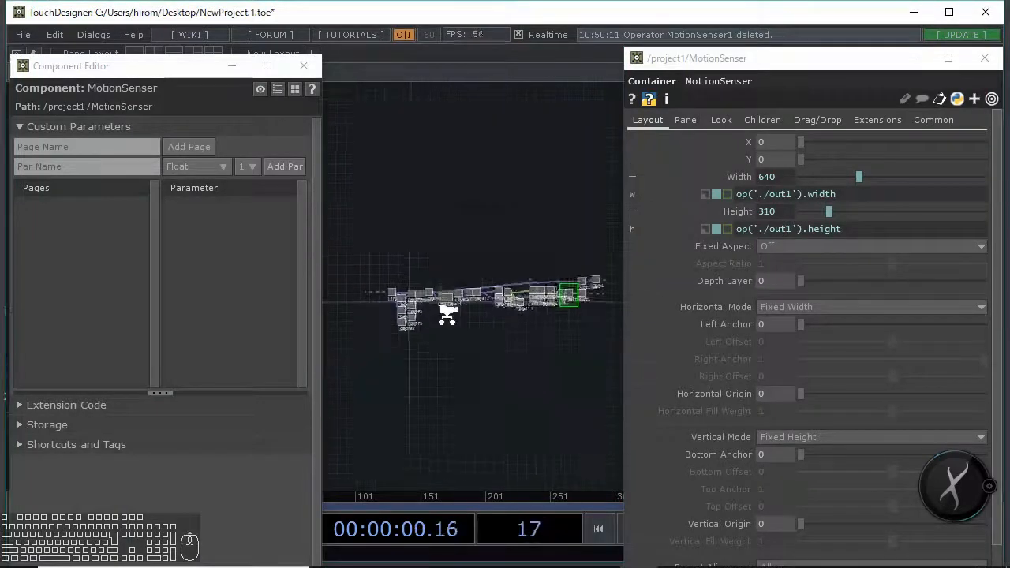
scroll(539, 332, up, 4)
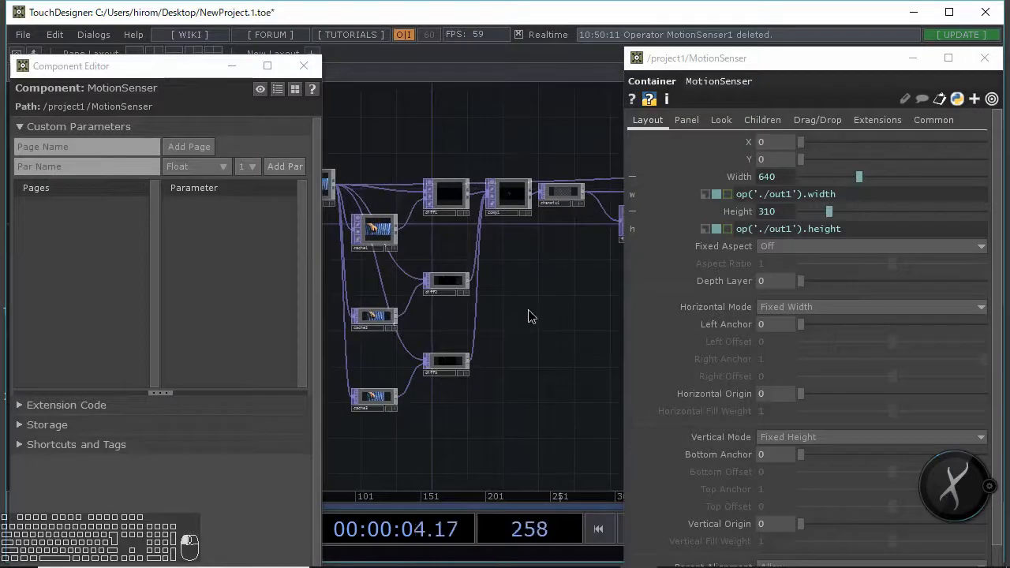
drag(527, 307, 623, 303)
scroll(553, 310, up, 2)
Add a custom parameter page named MotionSense to the MotionSenser container and show that page in its floating parameters
click(138, 150)
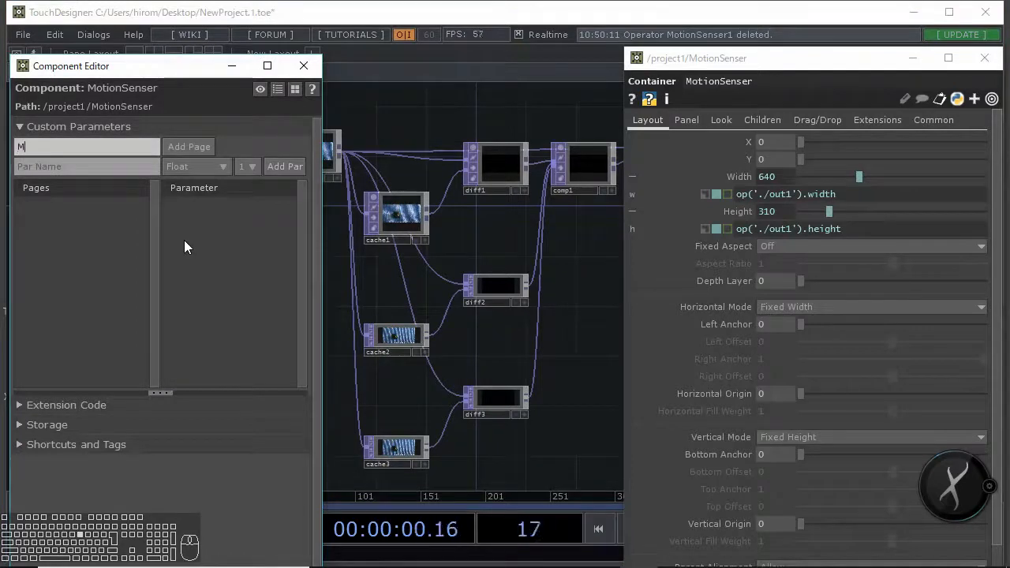
text(MotionSense)
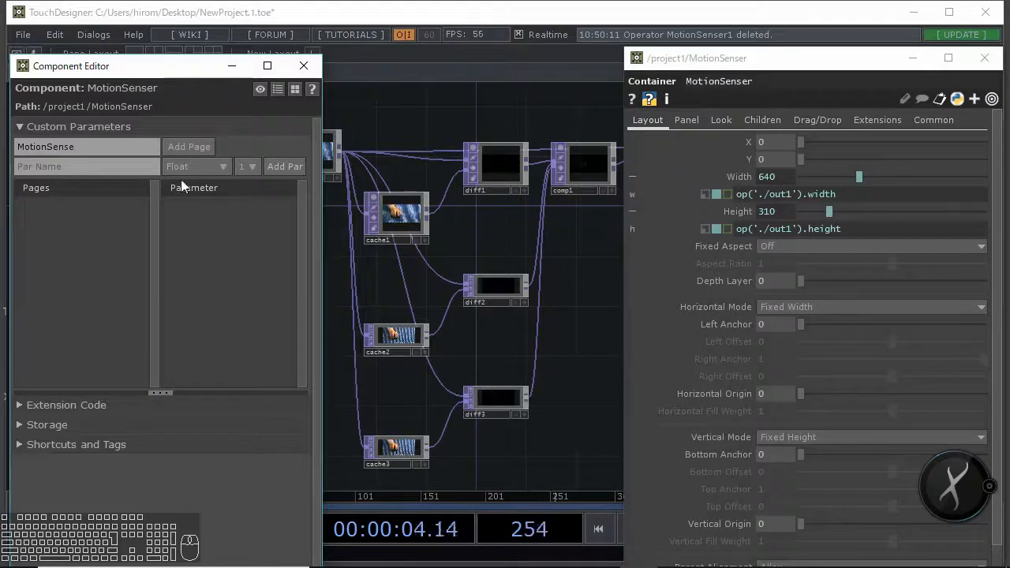
click(185, 148)
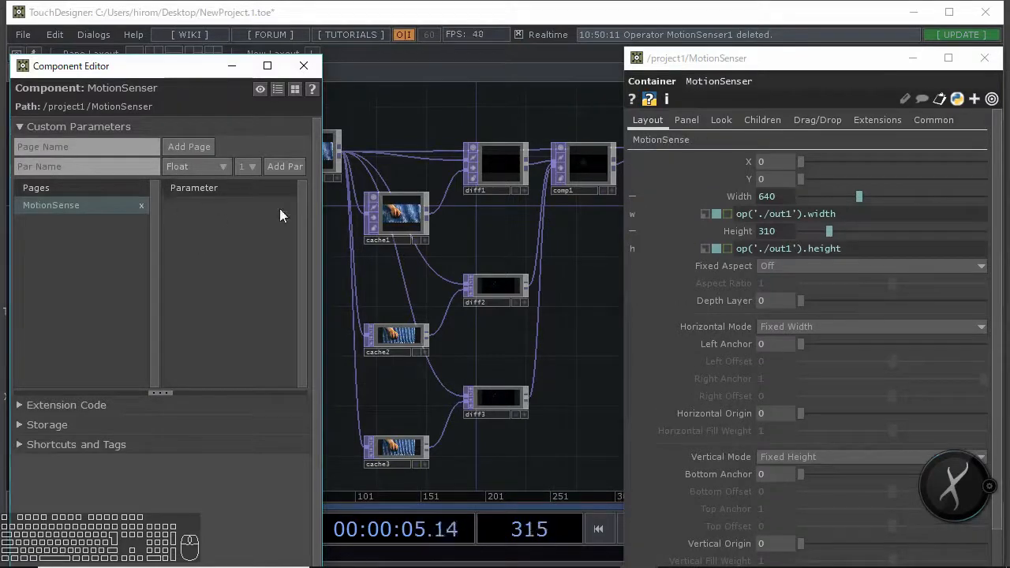
click(668, 142)
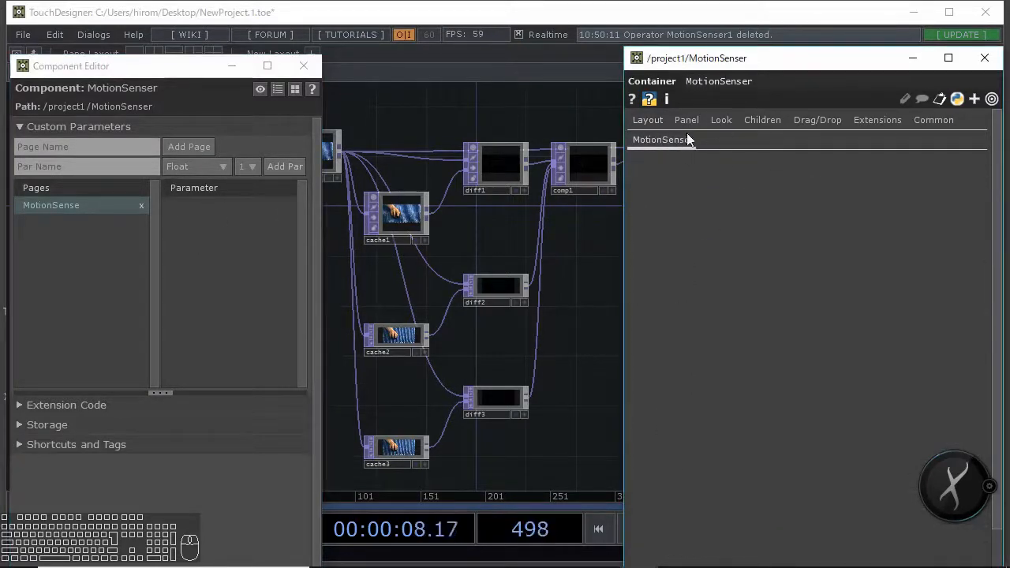
Add an Int parameter named cacheIndex with three values to the MotionSense page and expand it in the floating parameters
click(92, 162)
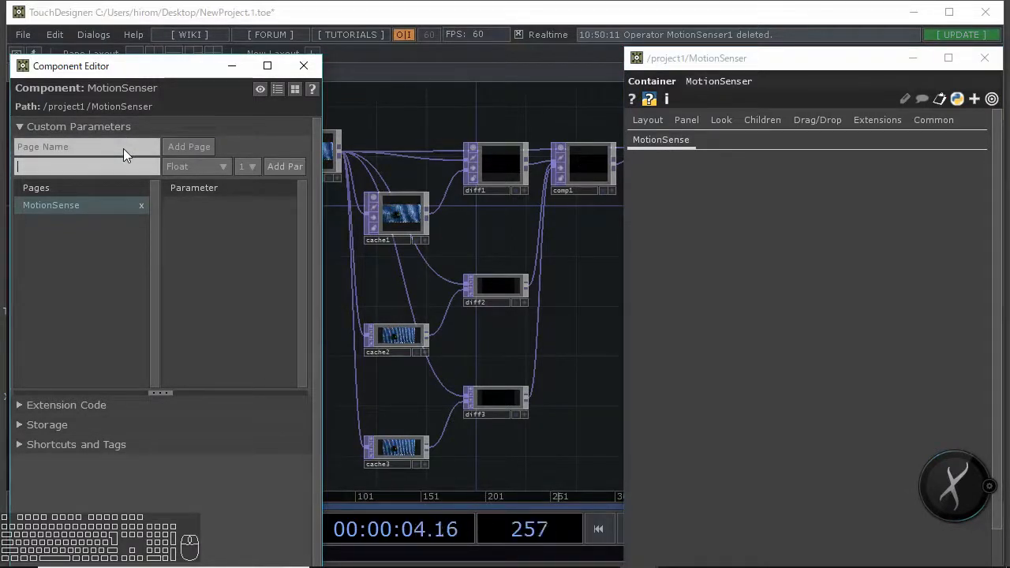
text(cacheIndex)
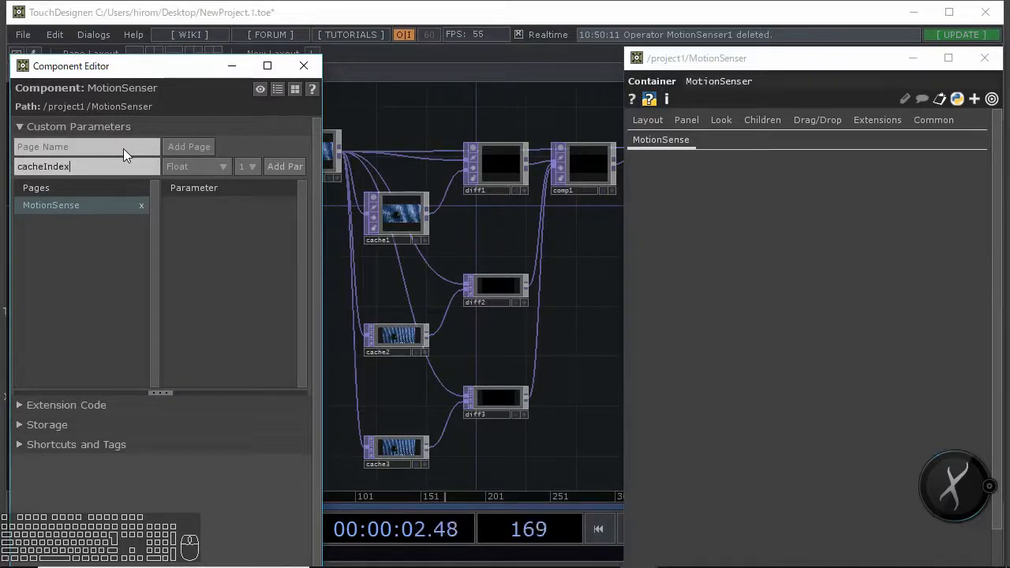
click(206, 170)
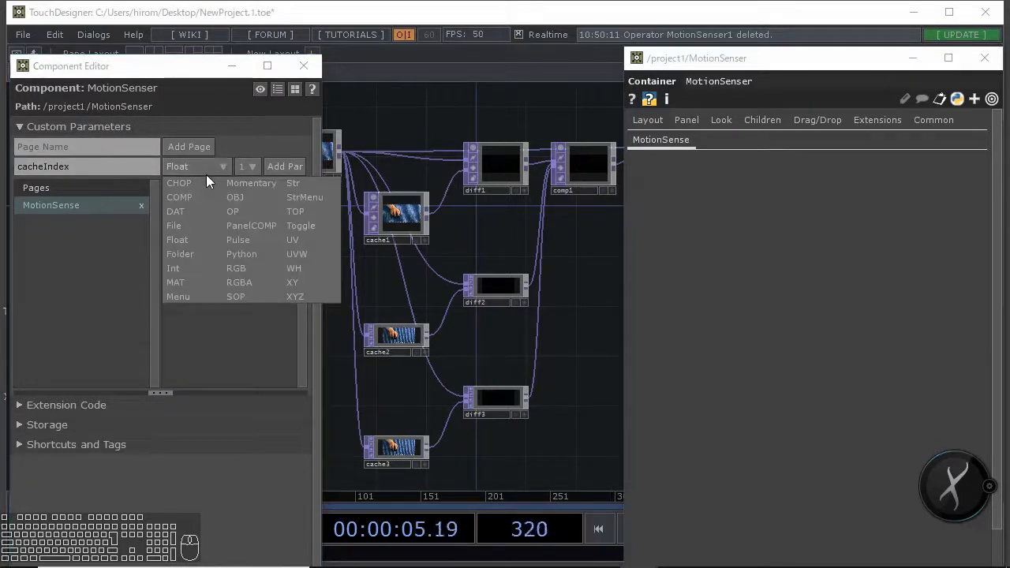
click(180, 268)
click(253, 166)
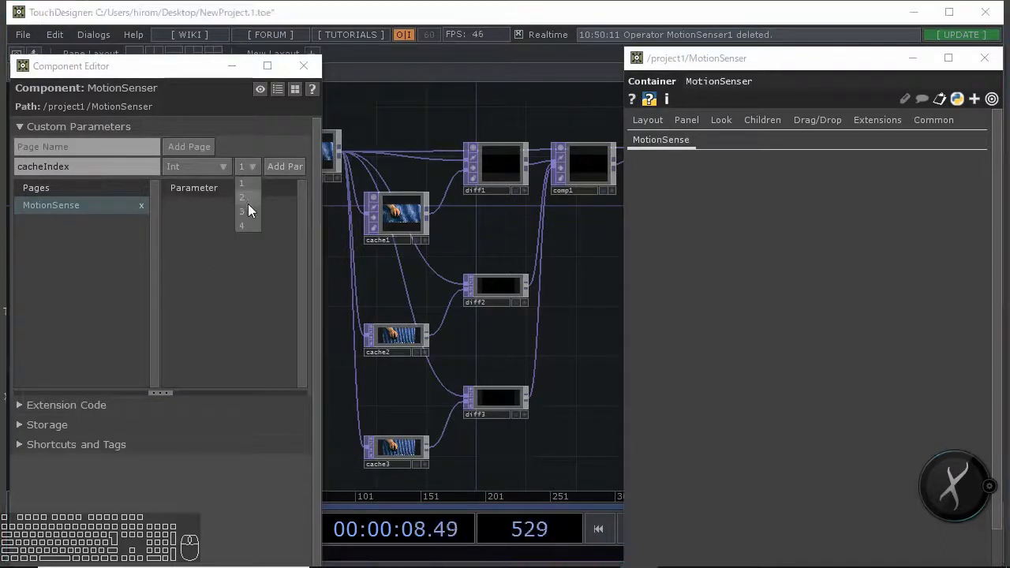
click(247, 204)
click(278, 171)
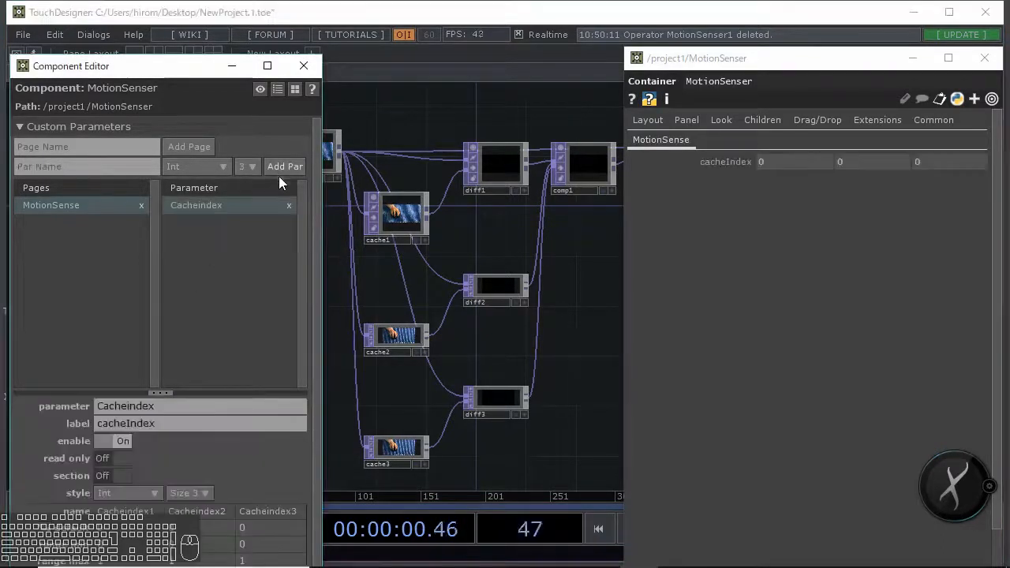
click(722, 161)
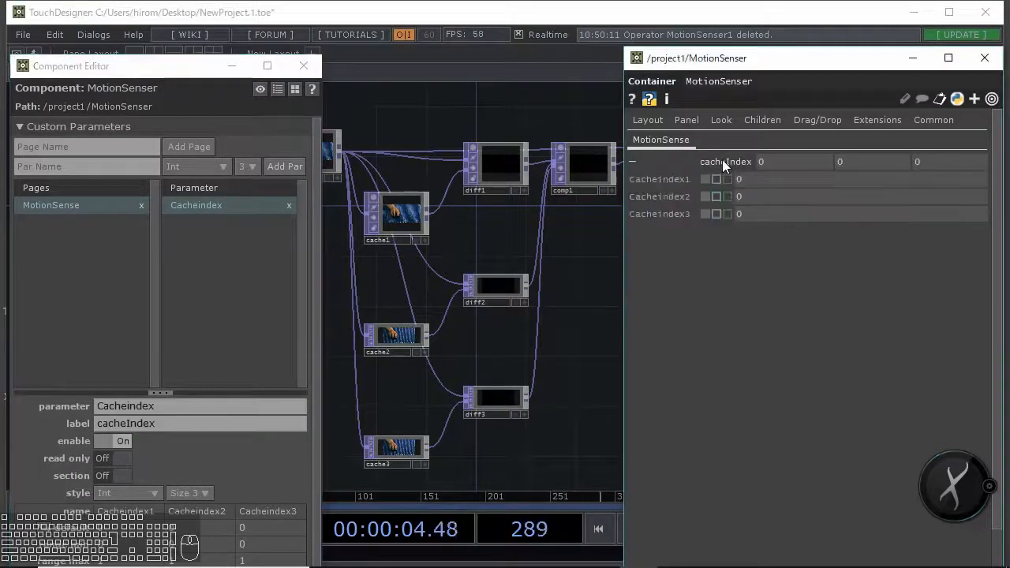
Display cache1's parameters and place the floating MotionSenser parameters between them and the Component Editor
drag(424, 230, 467, 250)
scroll(467, 250, up, 3)
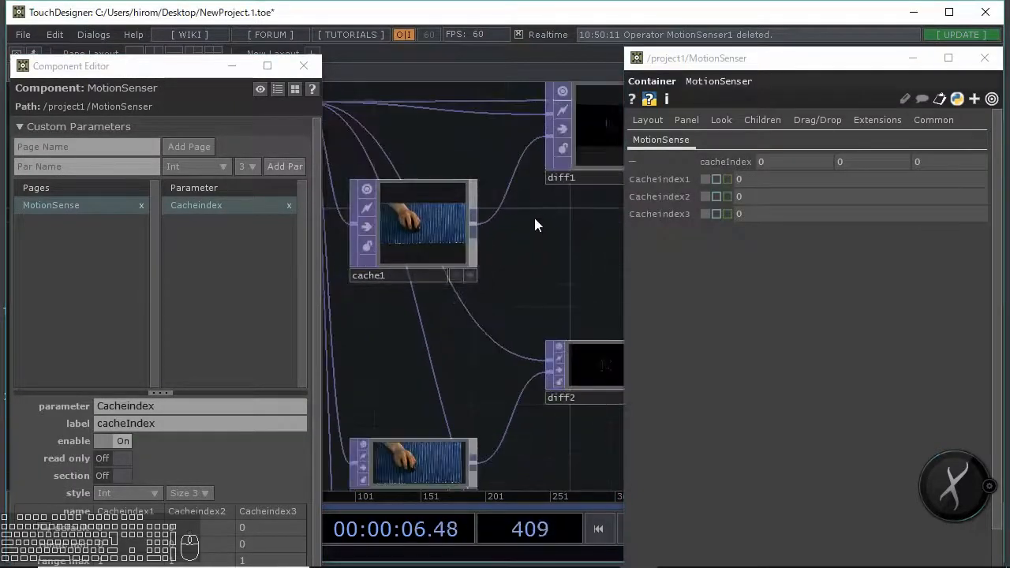
drag(717, 77, 56, 46)
click(402, 229)
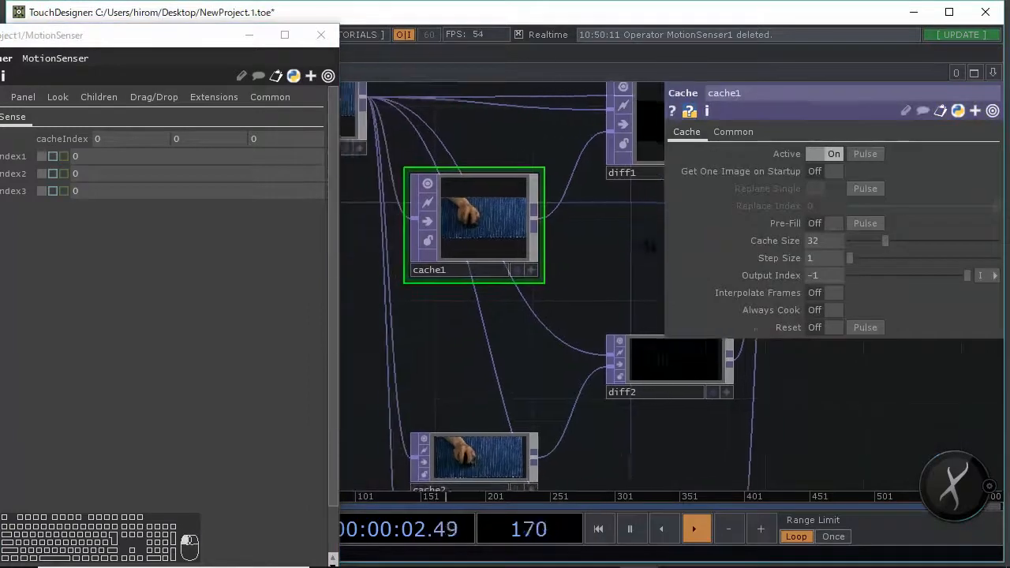
drag(158, 35, 546, 23)
Set the defaults of Cacheindex1, Cacheindex2 and Cacheindex3 to -1, -2 and -3 in the Component Editor
click(228, 65)
scroll(222, 378, down, 1)
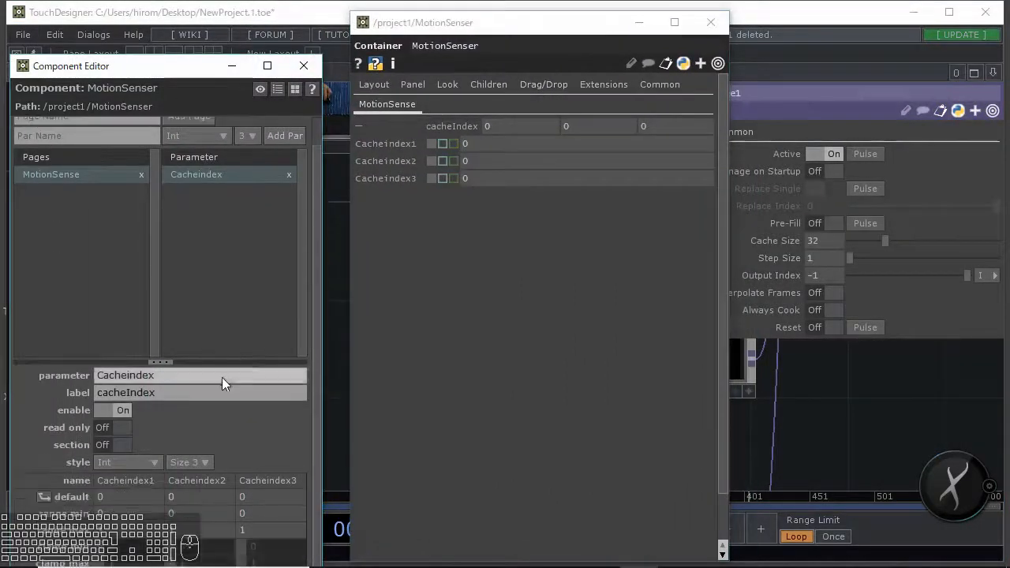
click(134, 496)
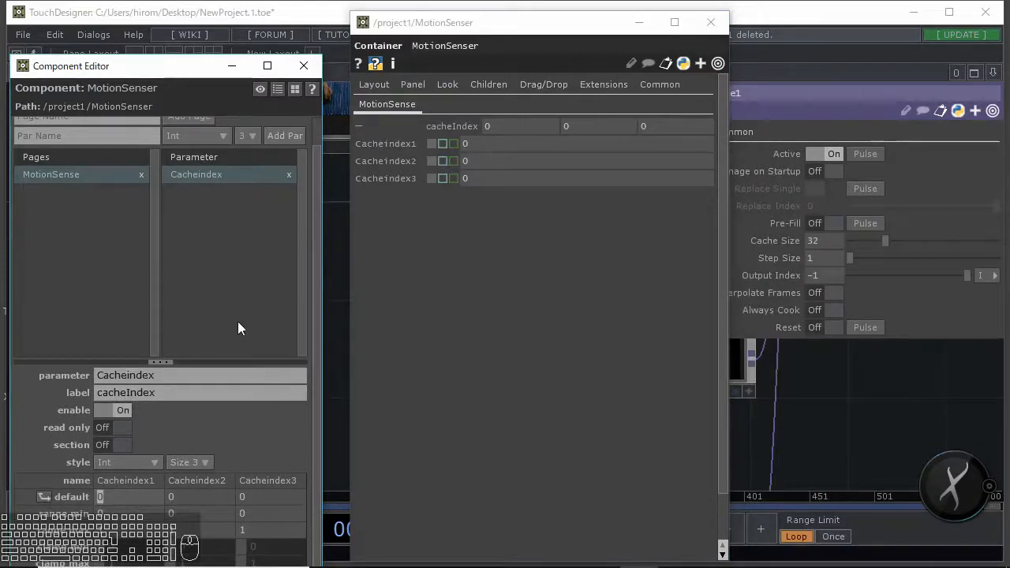
key(Return)
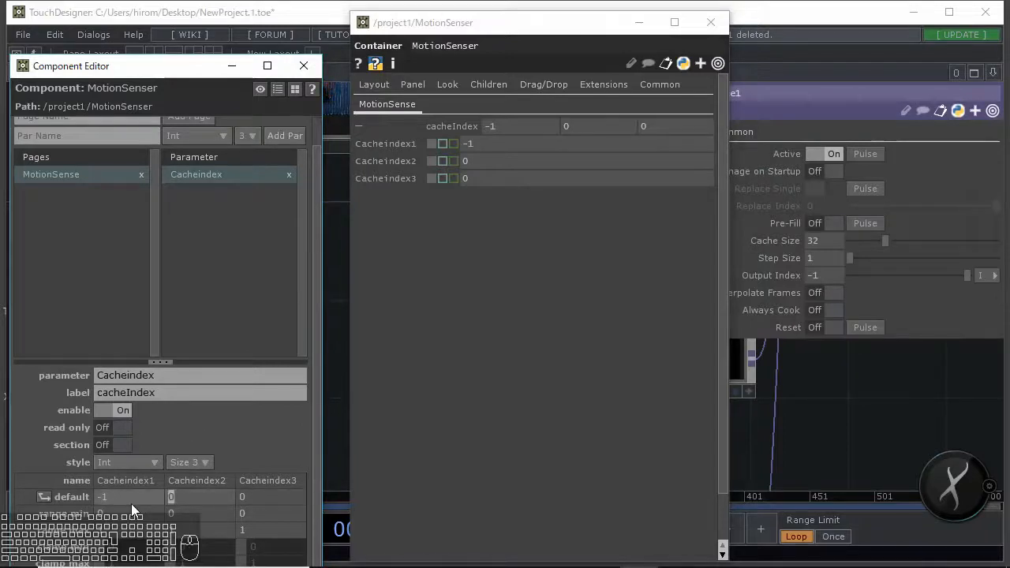
text(-2)
key(Return)
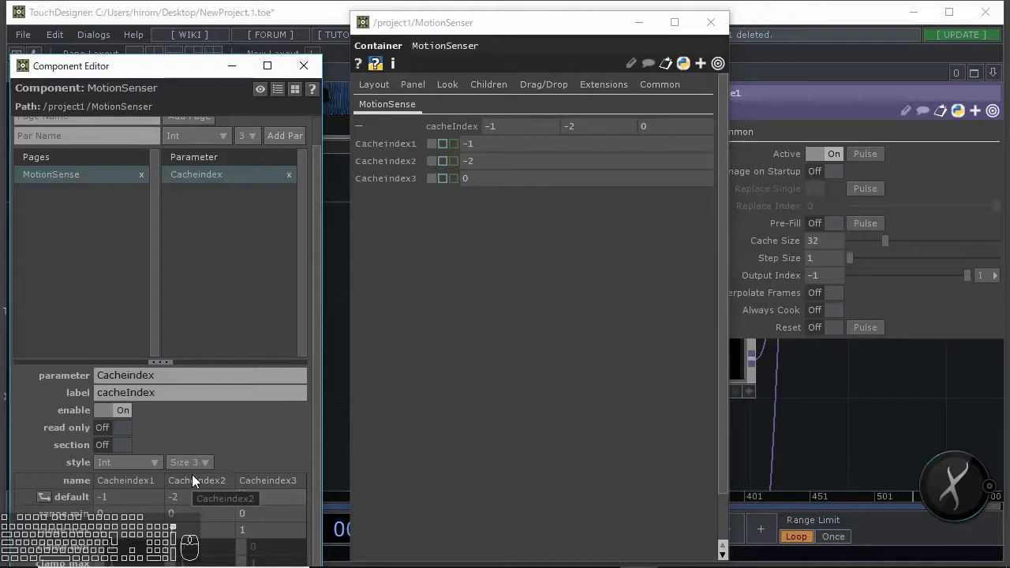
key(Tab)
text(-3)
key(Return)
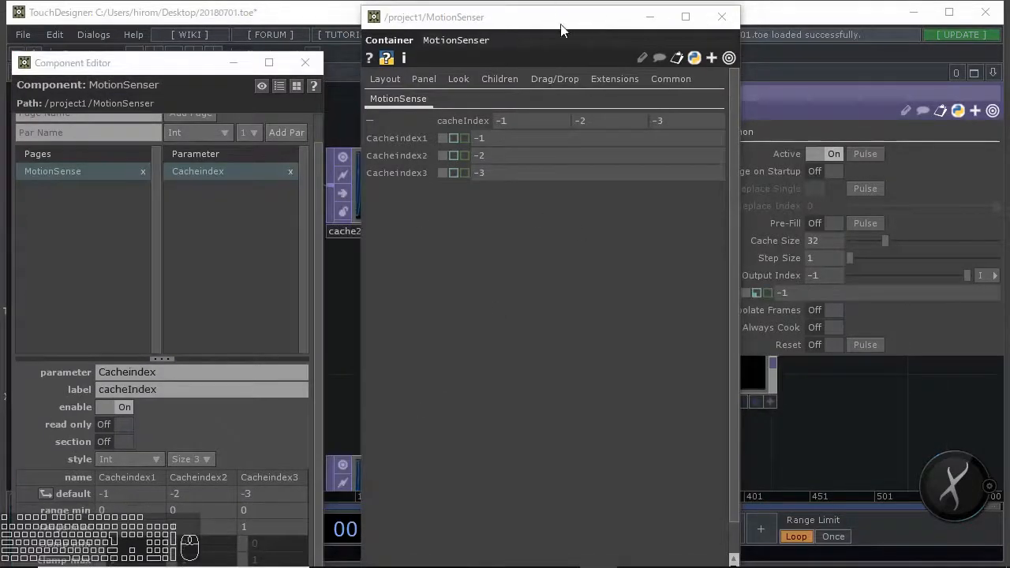
Reposition the windows to expose the full Cacheindex settings and enable clamp max for all three values
drag(564, 18, 544, 15)
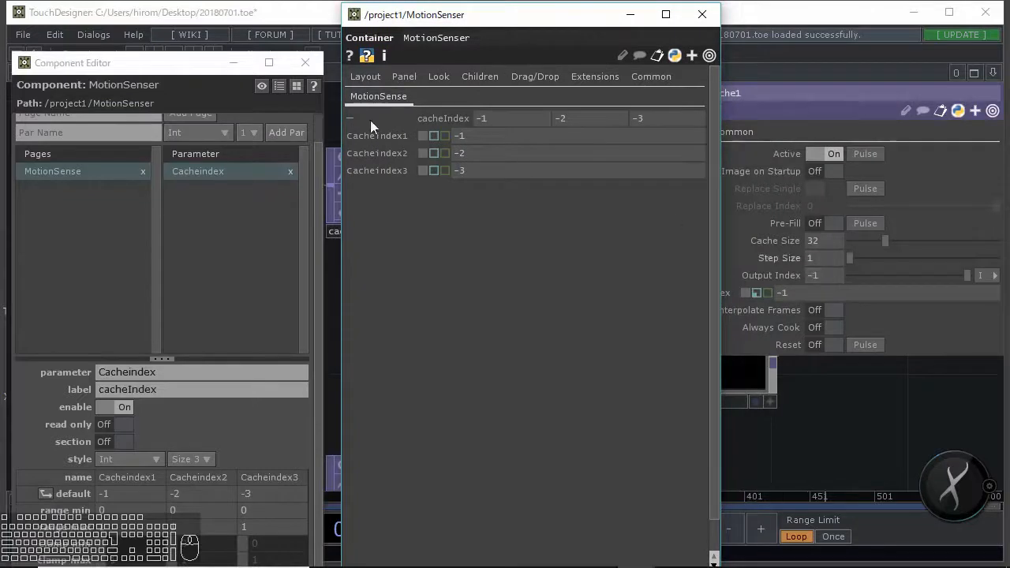
drag(178, 67, 369, 18)
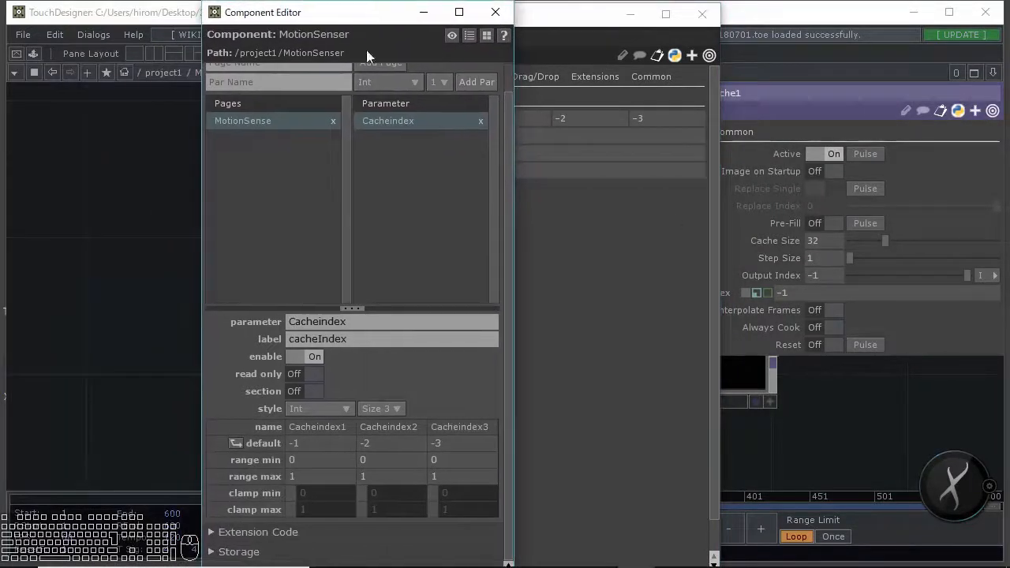
click(290, 511)
click(362, 509)
click(432, 510)
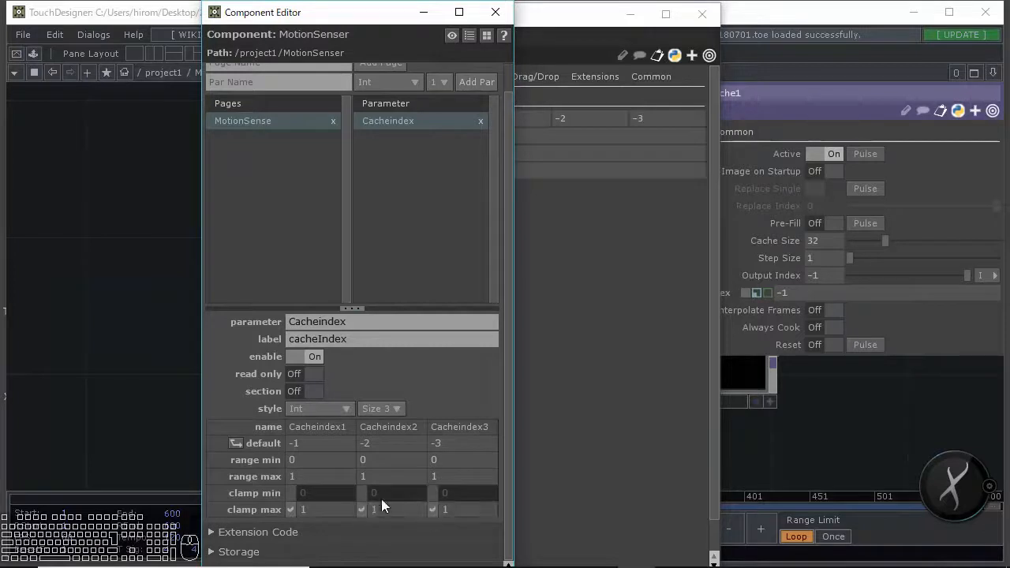
Set the range max of Cacheindex1, Cacheindex2 and Cacheindex3 to 0
click(317, 479)
text(0)
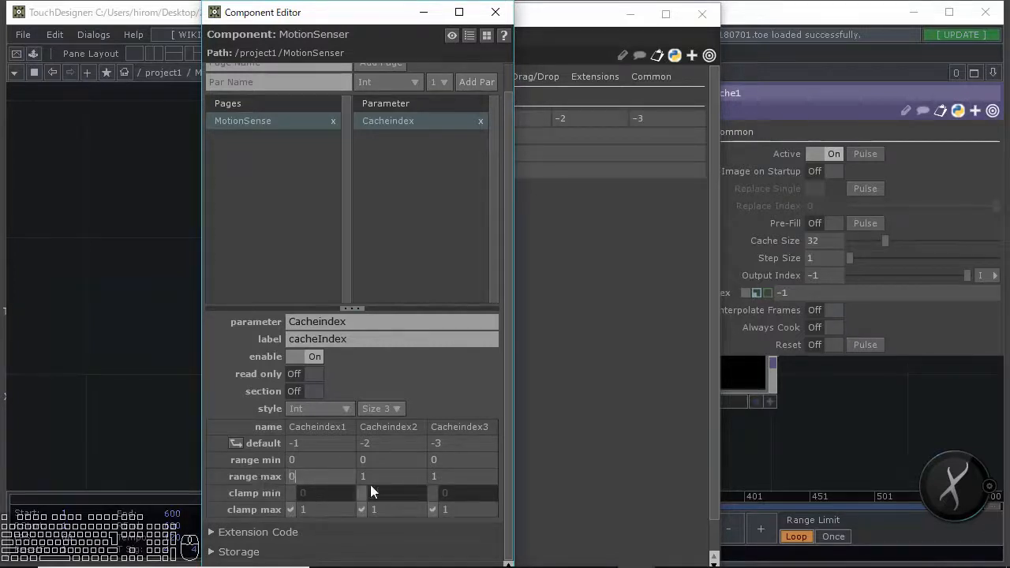
click(365, 476)
text(0)
click(462, 476)
text(0)
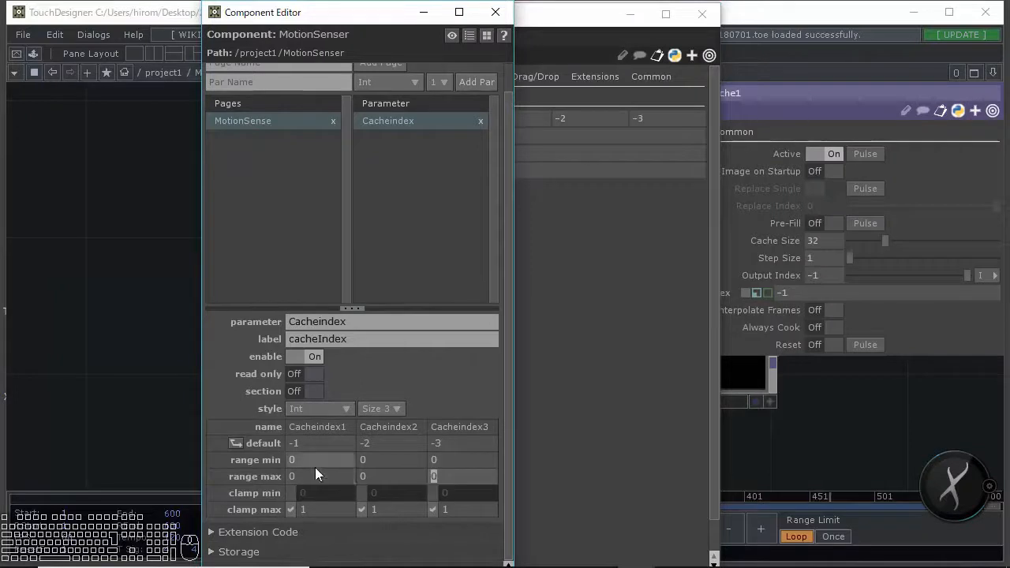
Set the range min of Cacheindex1, Cacheindex2 and Cacheindex3 to -100
click(315, 464)
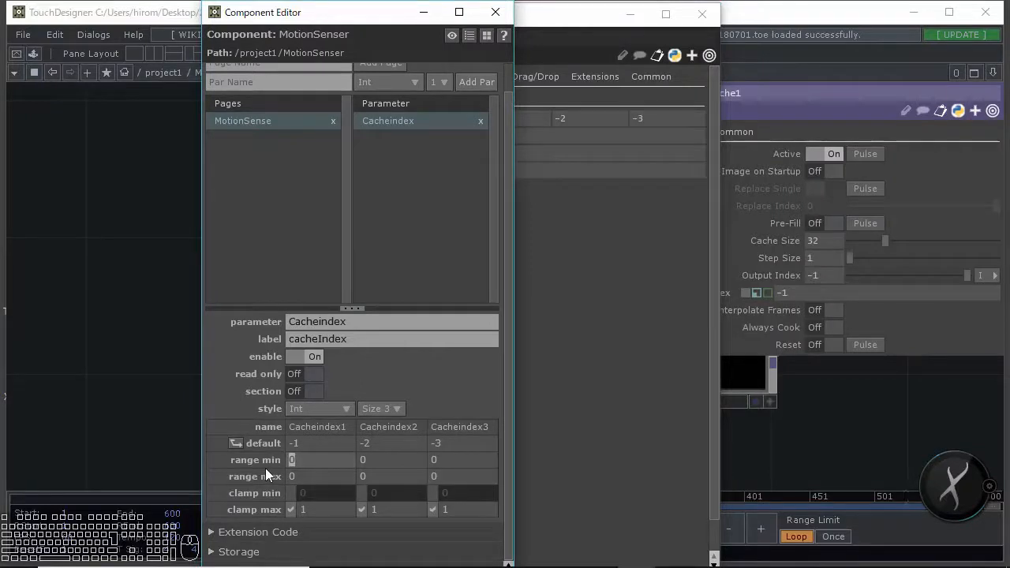
text(-100)
click(363, 459)
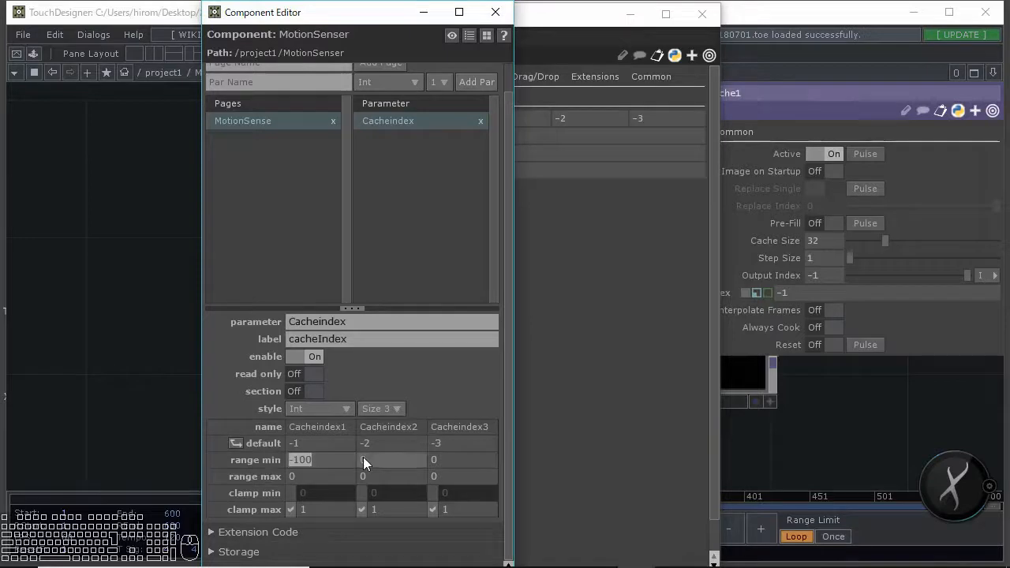
text(-100)
click(452, 466)
text(-100)
click(135, 439)
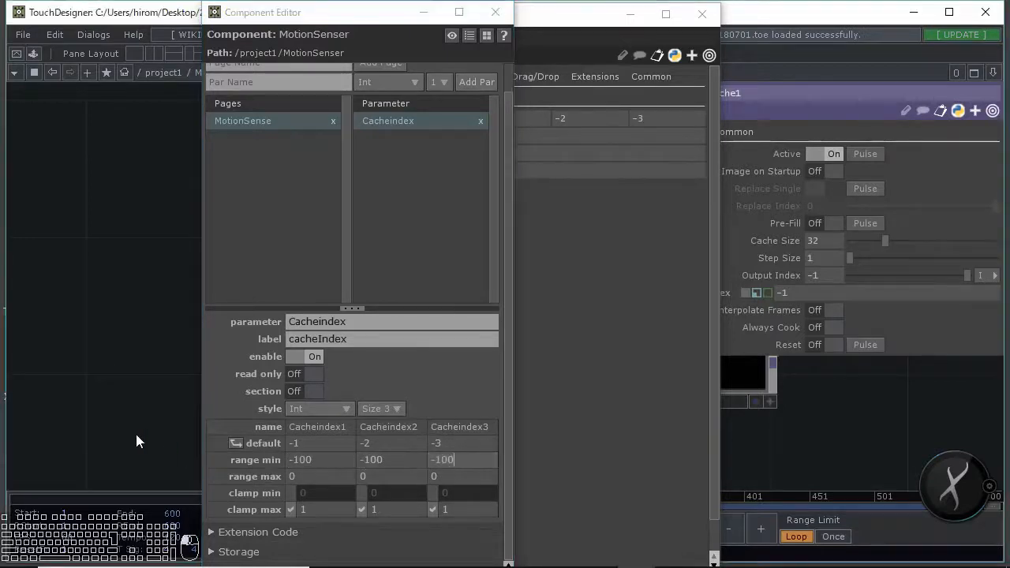
Move the Component Editor and floating MotionSenser parameters clear of the cache nodes and select cache2
drag(310, 22, 129, 21)
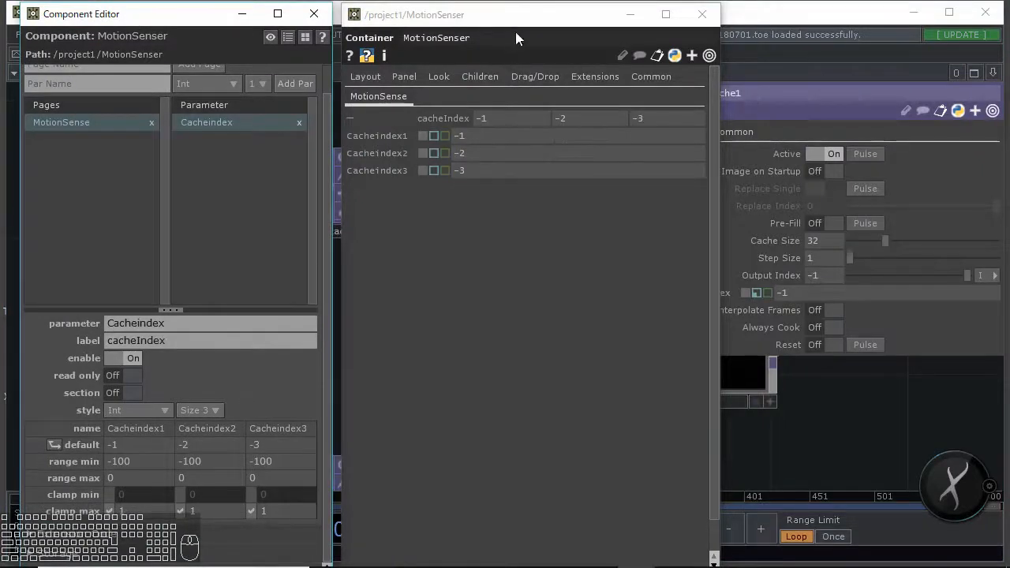
drag(546, 11, 424, 36)
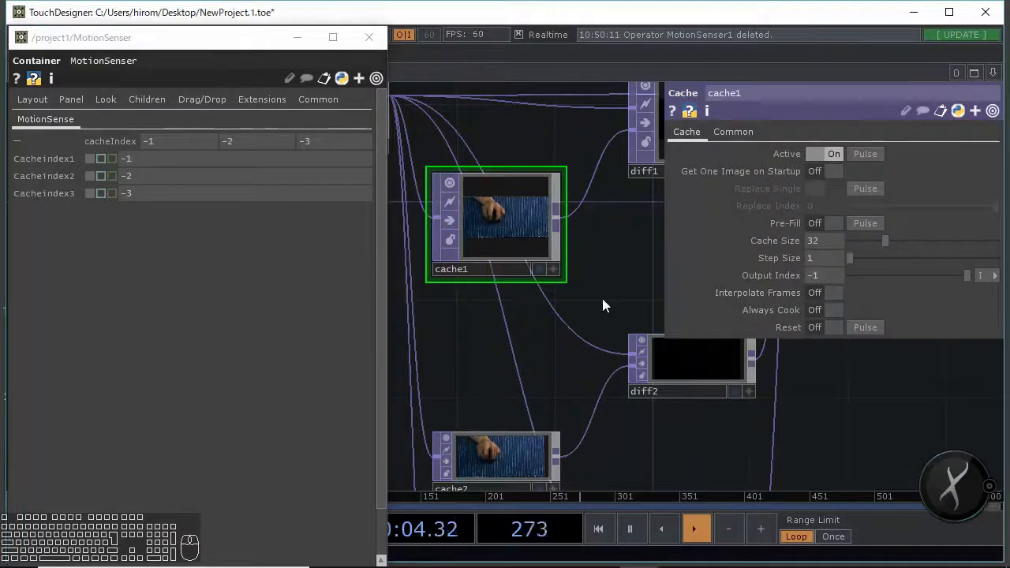
drag(602, 298, 588, 224)
click(505, 379)
drag(729, 337, 671, 119)
Link cache3's Output Index to MotionSenser's Cacheindex3 as a relative channel reference
click(521, 412)
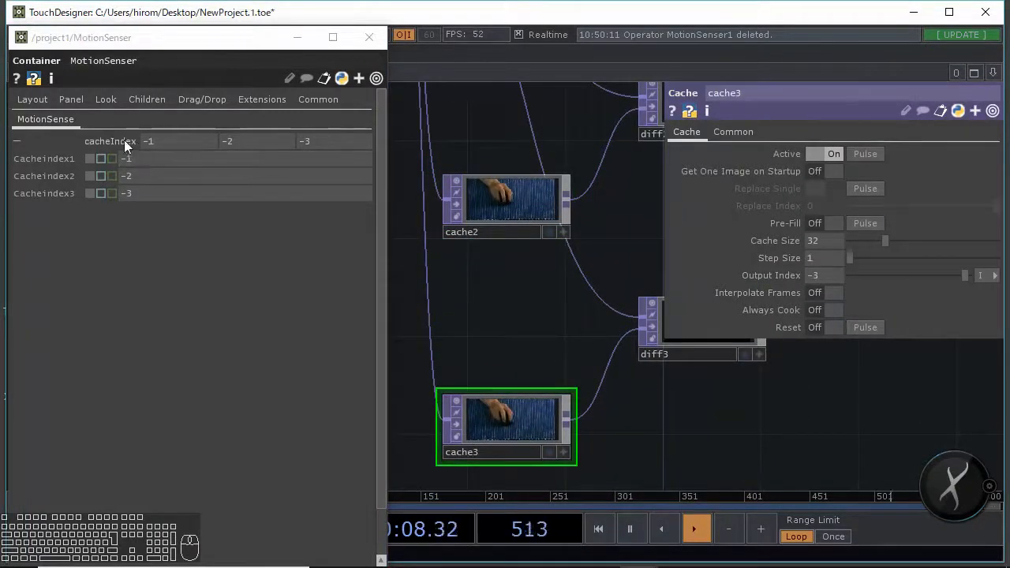
click(61, 161)
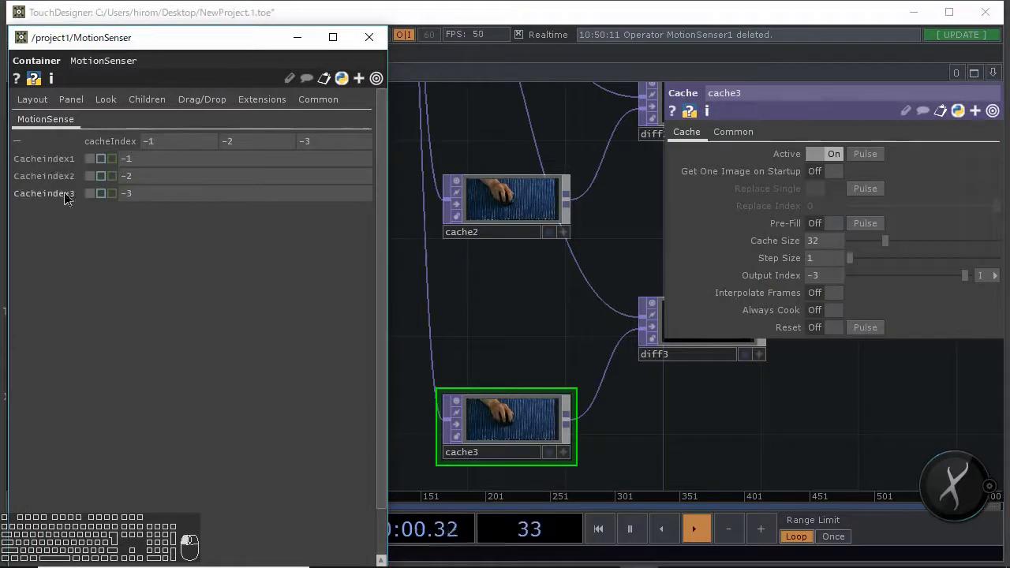
drag(64, 191, 820, 277)
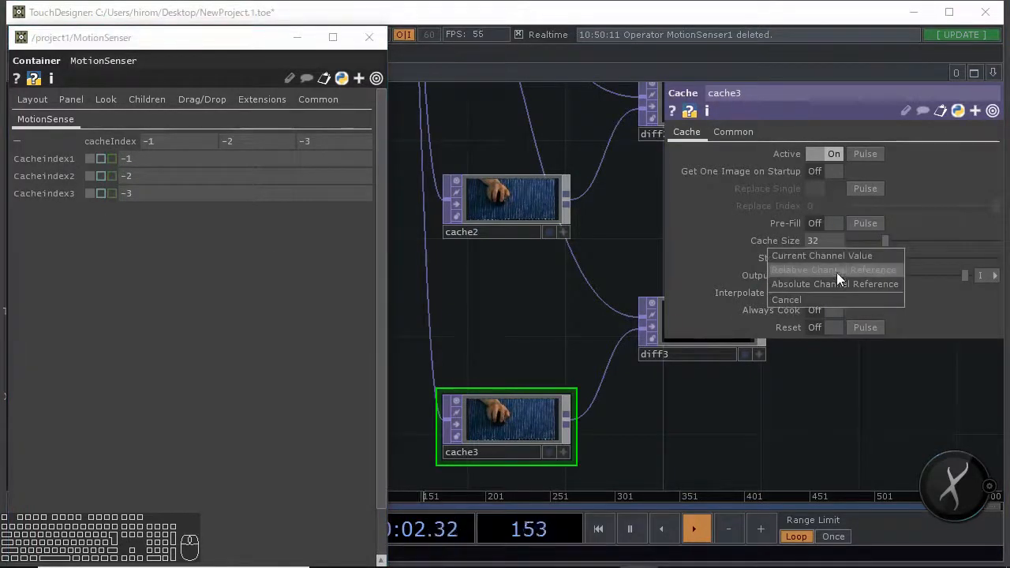
click(836, 271)
Link cache2's Output Index to MotionSenser's Cacheindex2 as a relative channel reference, and reselect cache3
drag(57, 177, 809, 275)
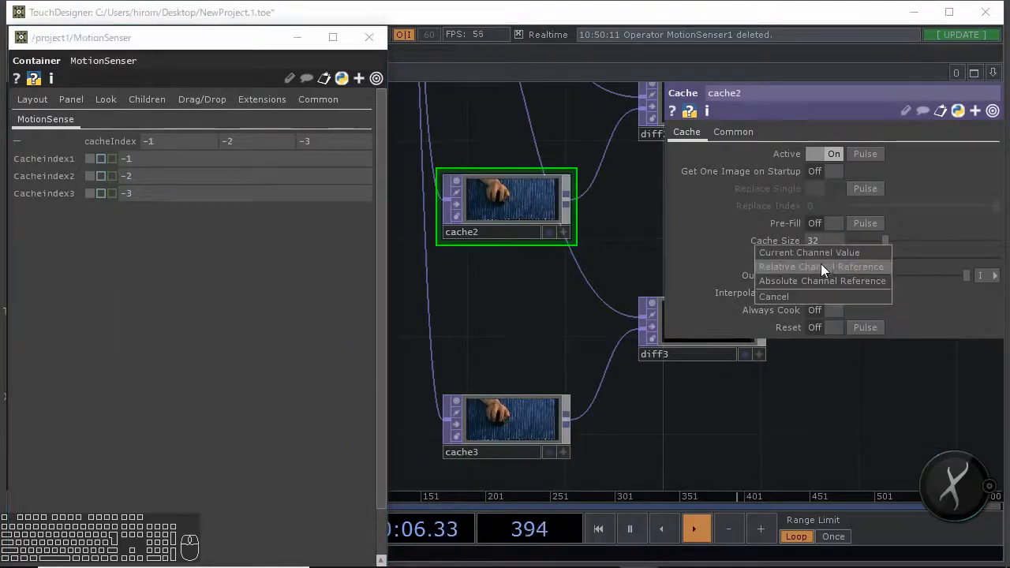
click(820, 264)
click(498, 416)
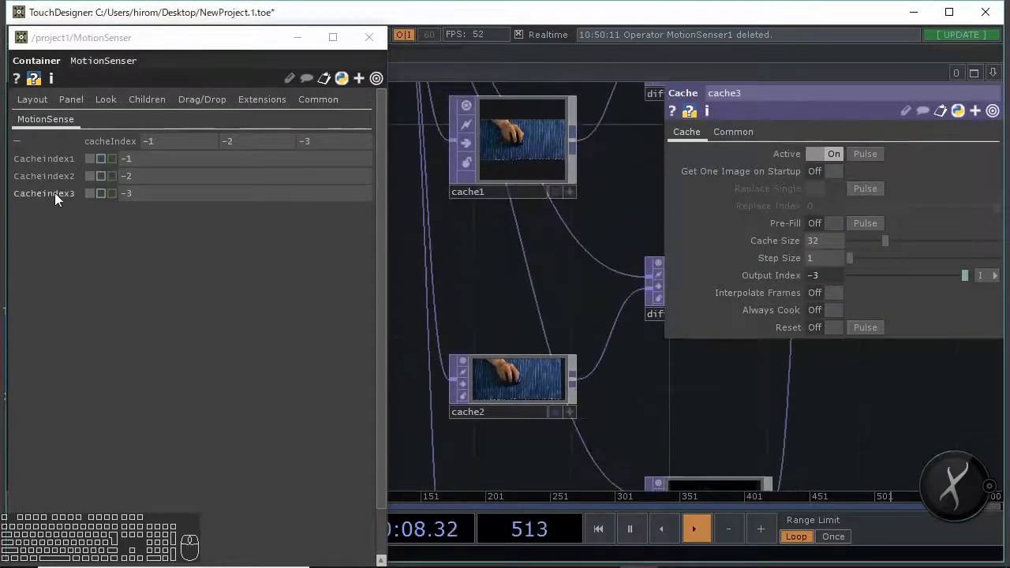
Relink cache3's Output Index to MotionSenser's Cacheindex3
drag(56, 193, 535, 156)
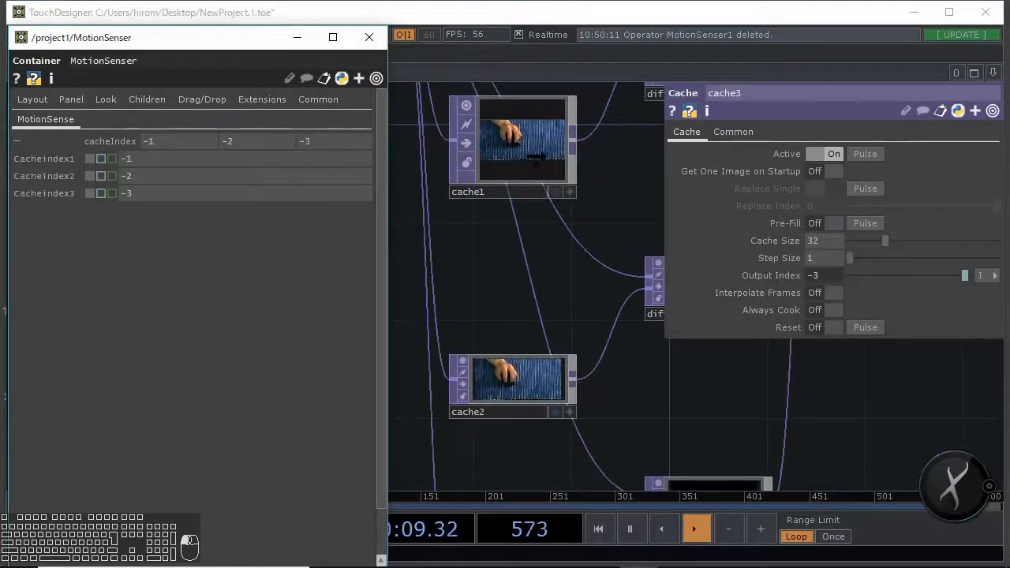
right_click(832, 275)
click(570, 239)
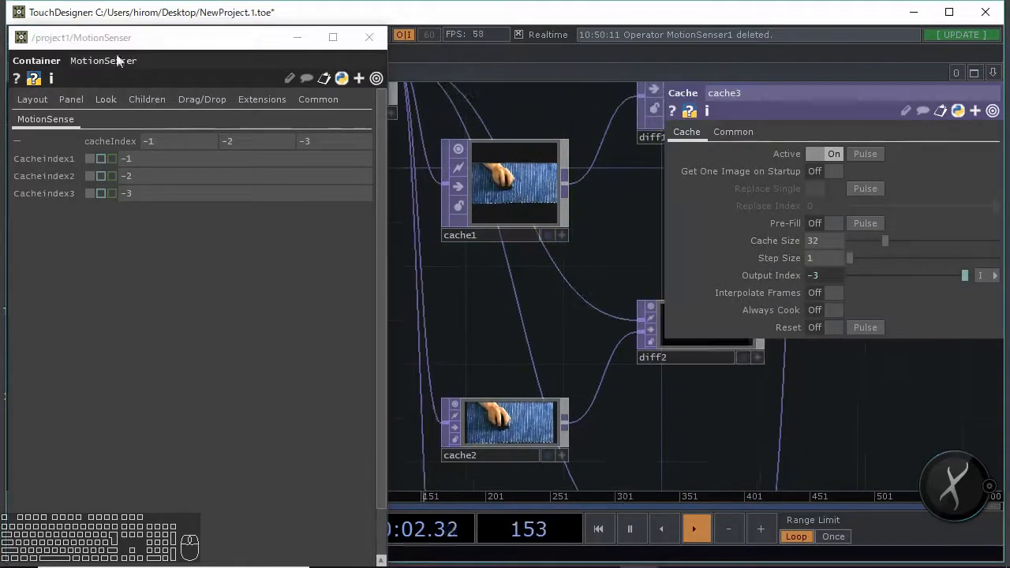
Select cache1 and link its Output Index to MotionSenser's Cacheindex1 as a reference
drag(165, 37, 755, 68)
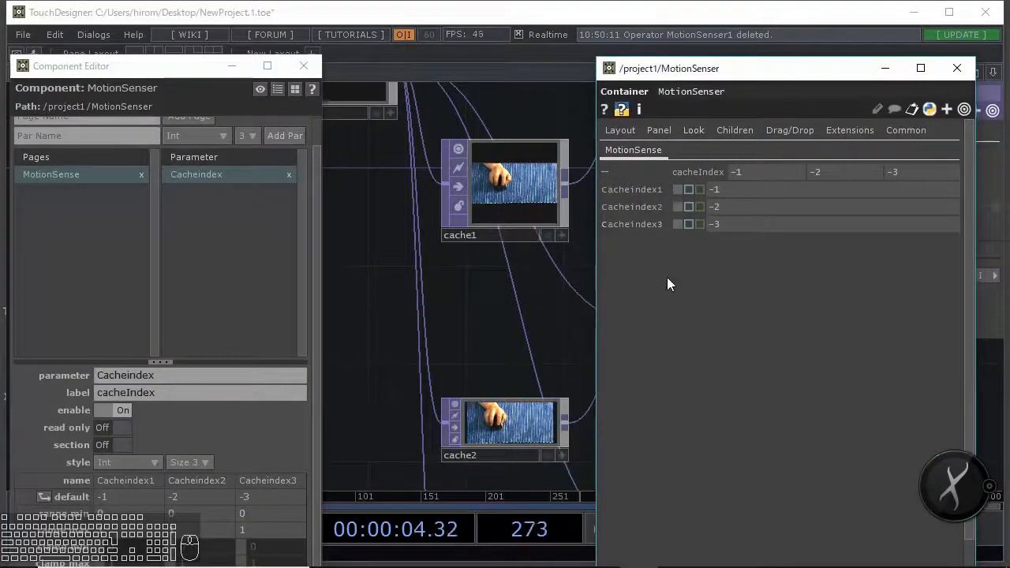
drag(144, 69, 167, 152)
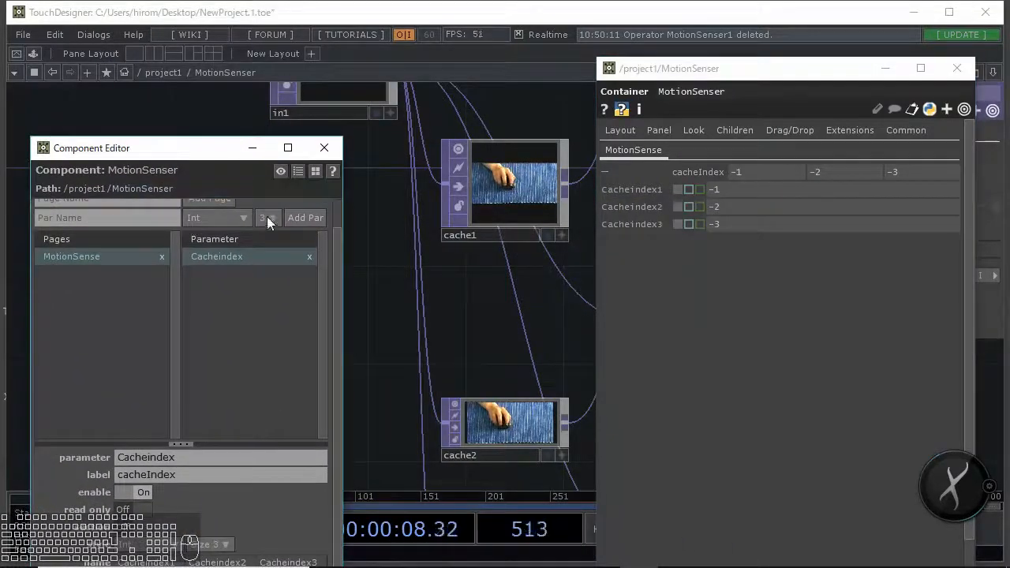
drag(399, 200, 400, 203)
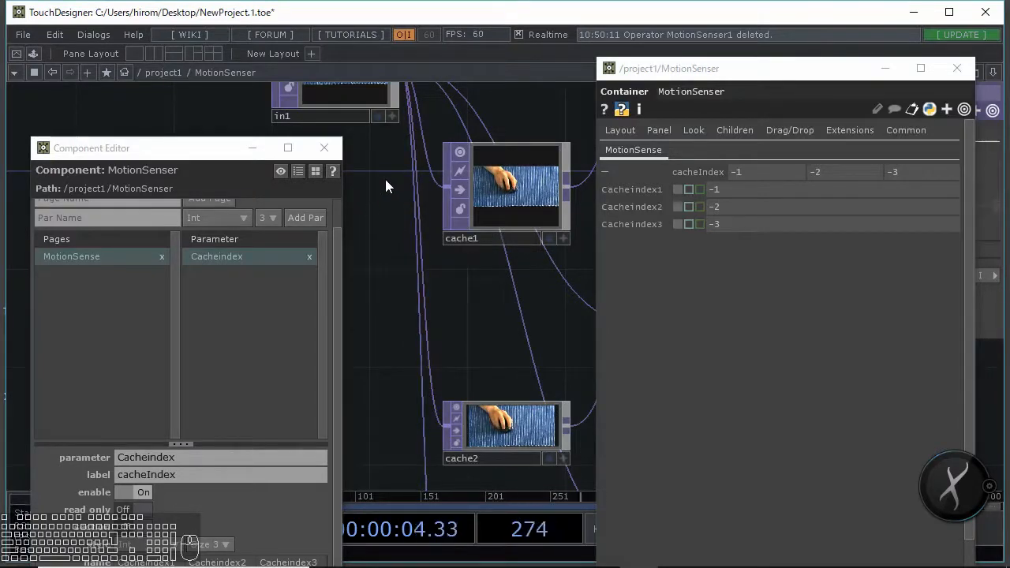
click(524, 161)
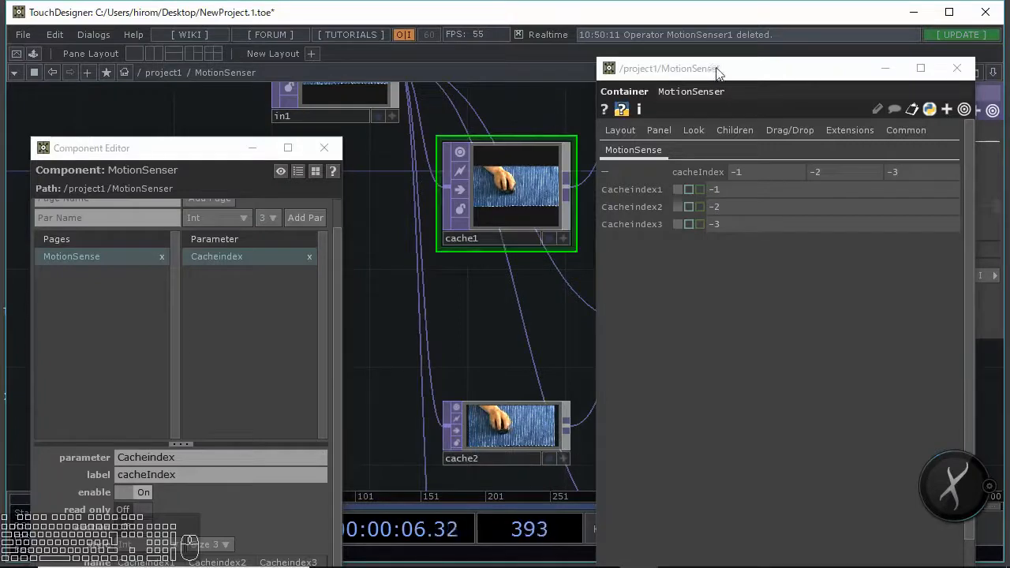
drag(649, 70, 108, 137)
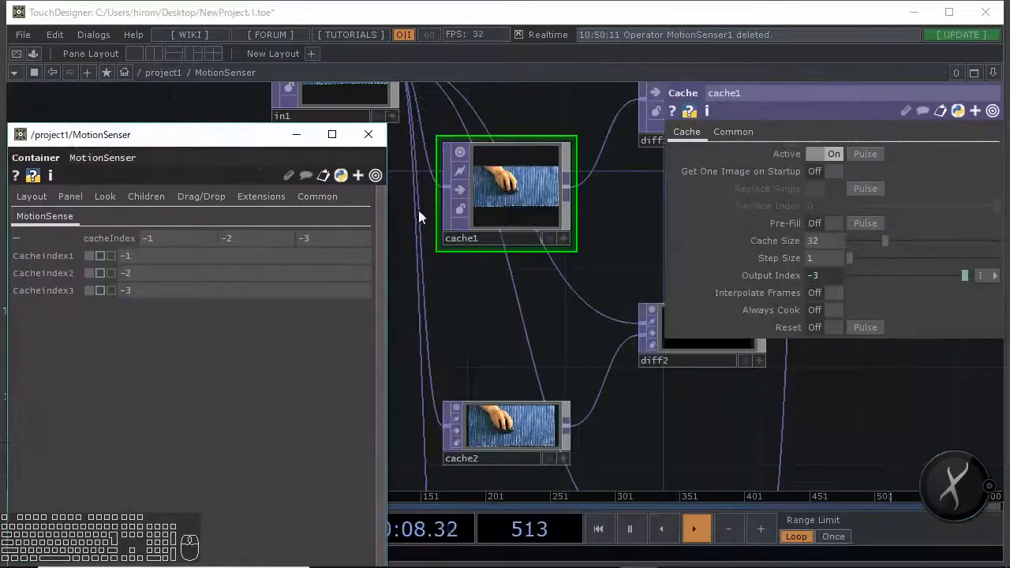
drag(418, 236, 414, 256)
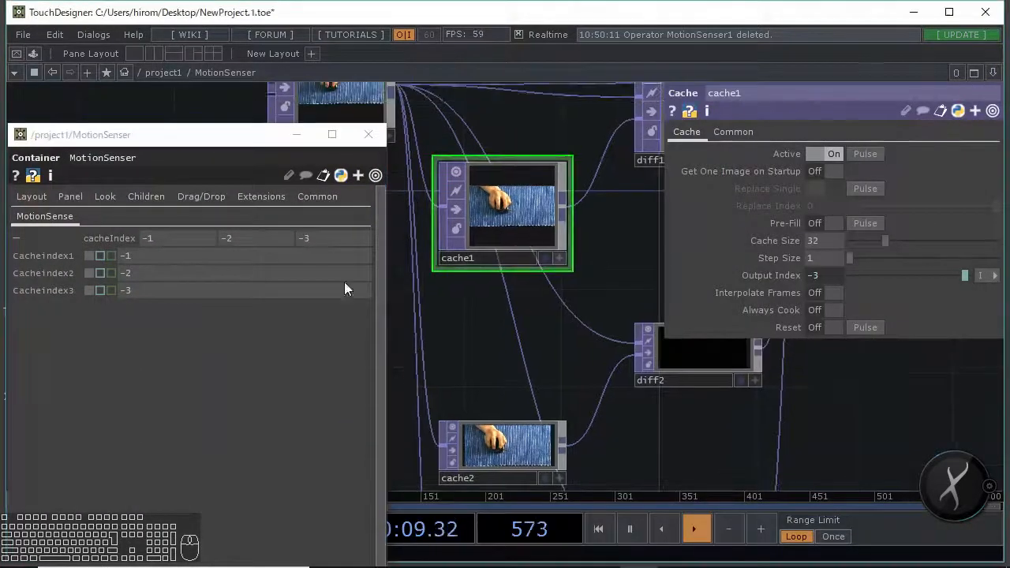
click(37, 261)
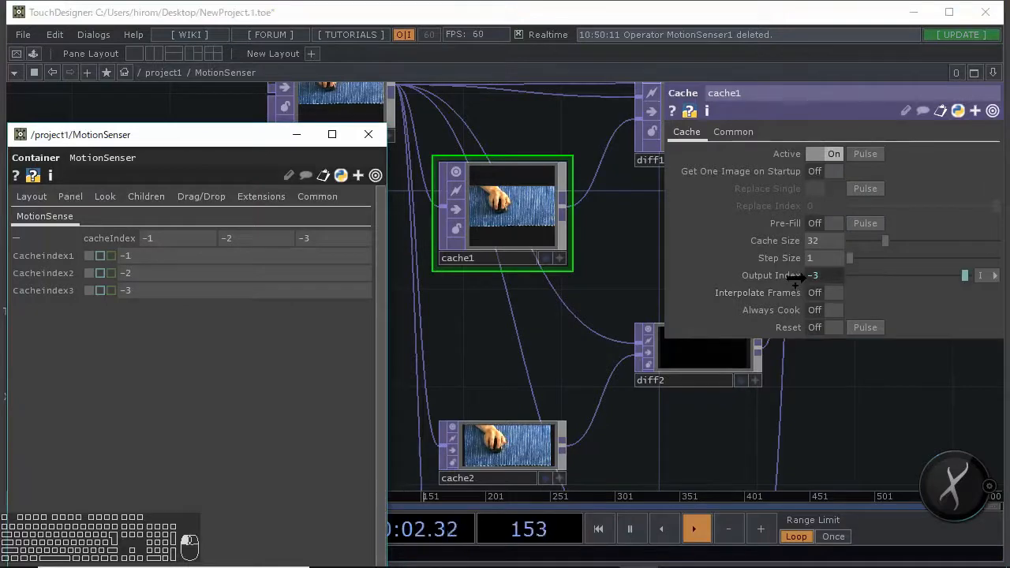
right_click(797, 276)
click(806, 272)
Check the Output Index of cache2 and cache3 against MotionSenser's Cacheindex values
scroll(521, 347, down, 3)
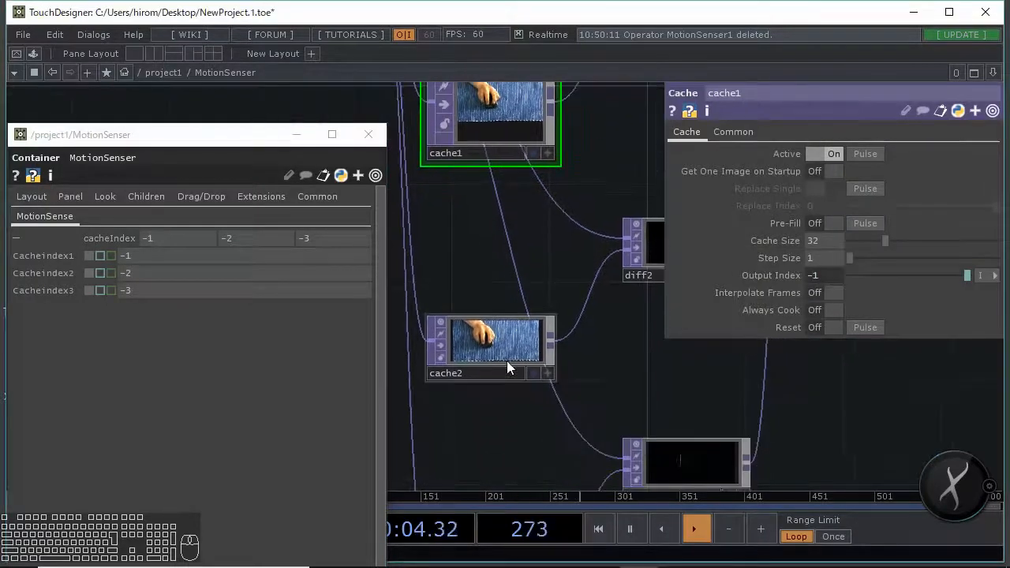
click(505, 367)
scroll(591, 361, down, 5)
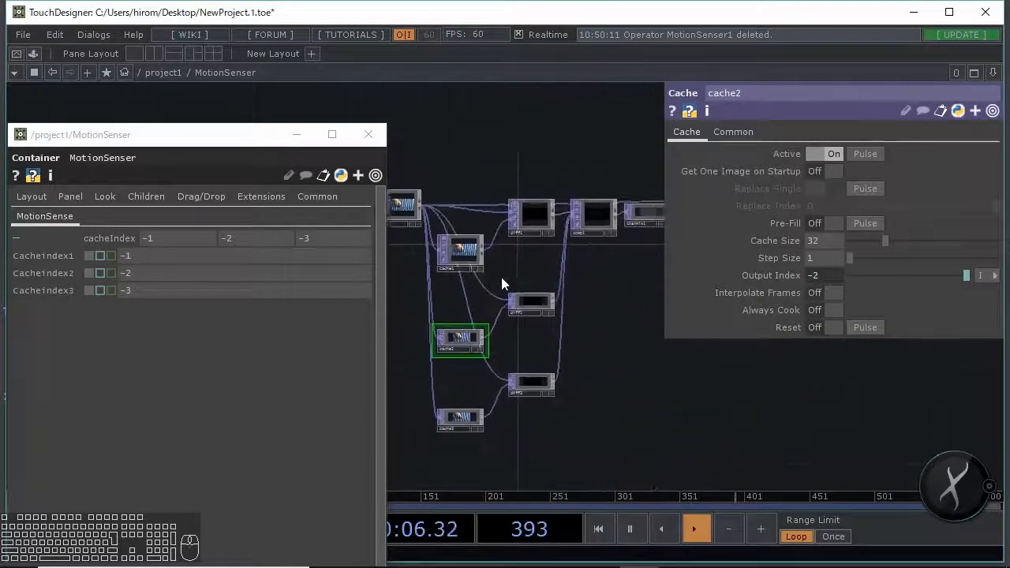
scroll(508, 378, up, 3)
click(454, 440)
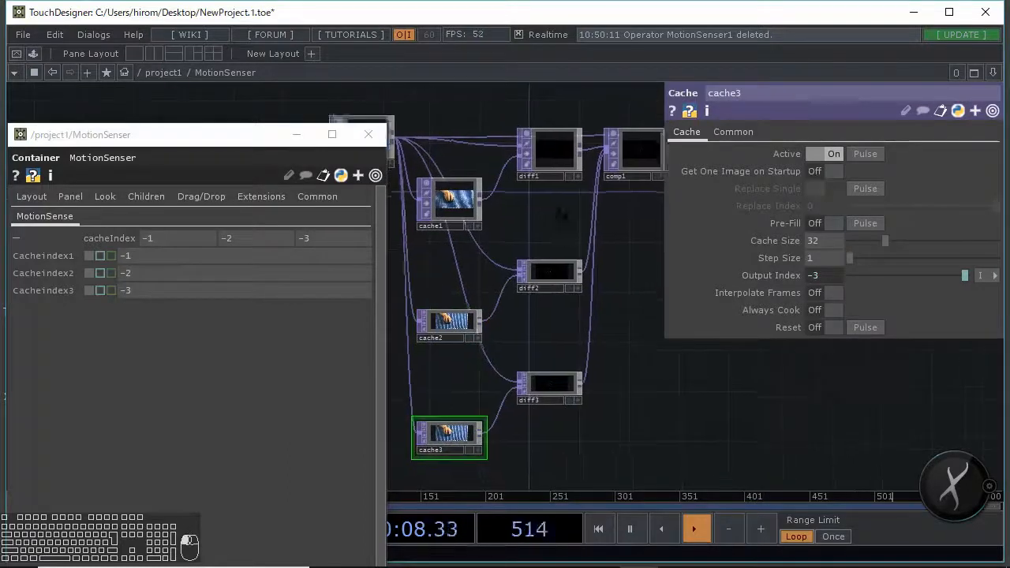
Bring feedback1 into view and move the floating MotionSenser parameters clear of the Component Editor
drag(552, 237, 537, 292)
drag(180, 135, 219, 162)
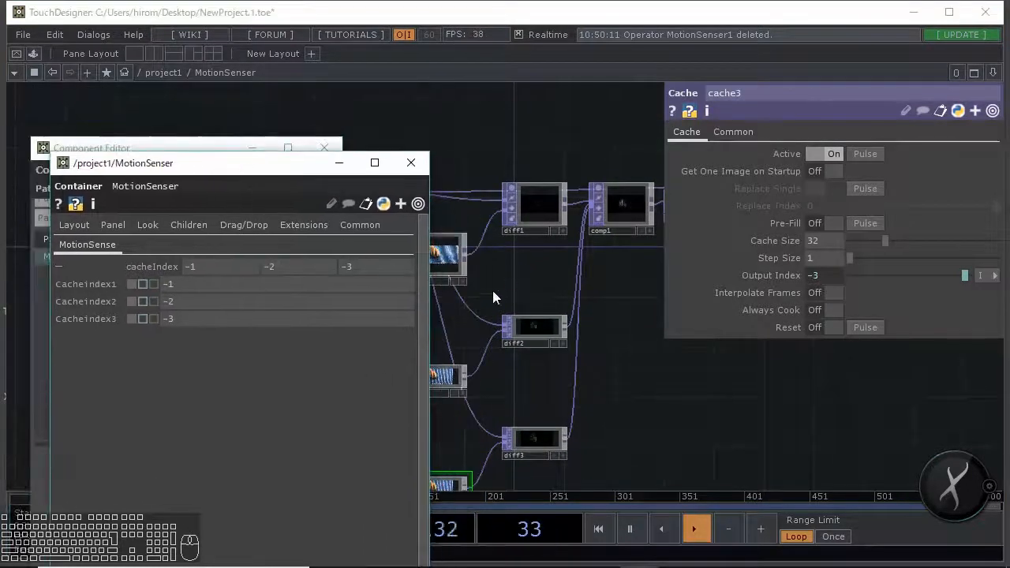
scroll(553, 273, up, 3)
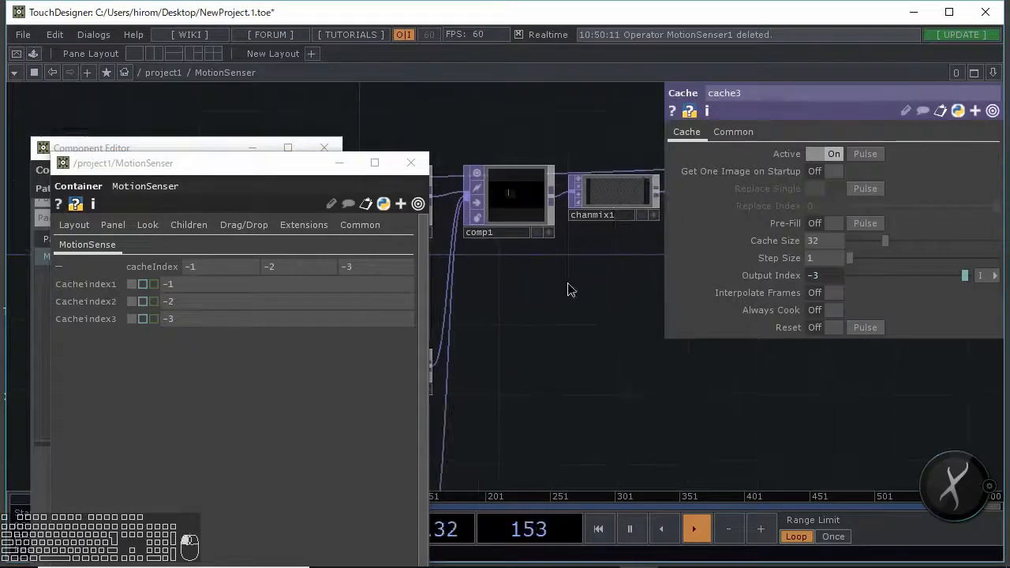
scroll(562, 292, up, 2)
click(256, 170)
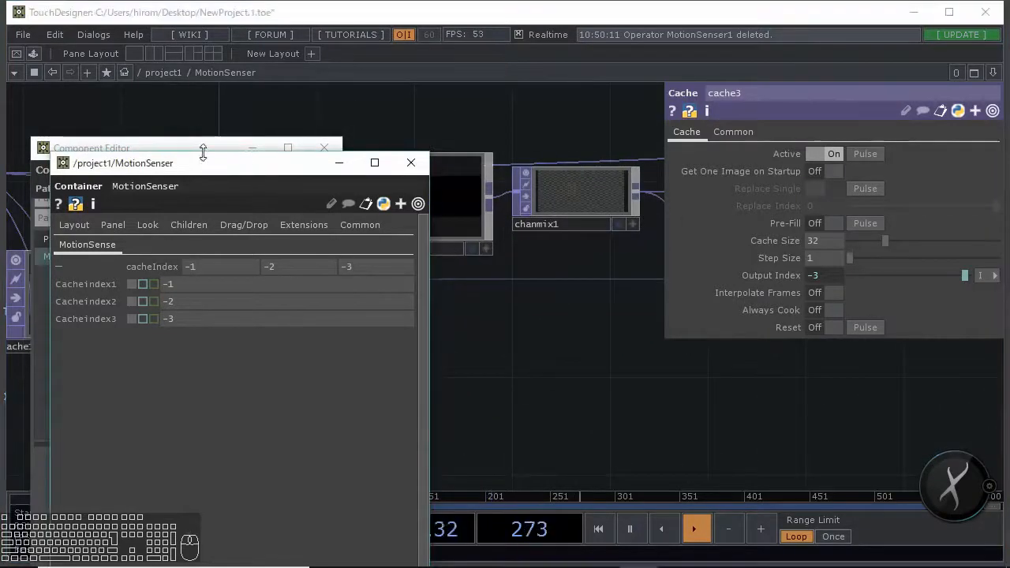
drag(594, 280, 563, 324)
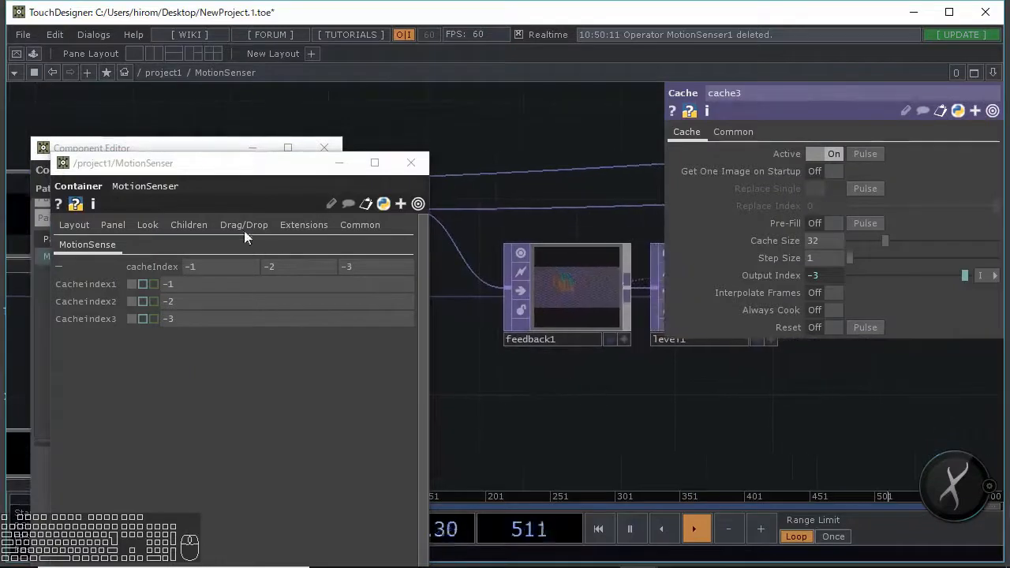
drag(214, 172, 821, 108)
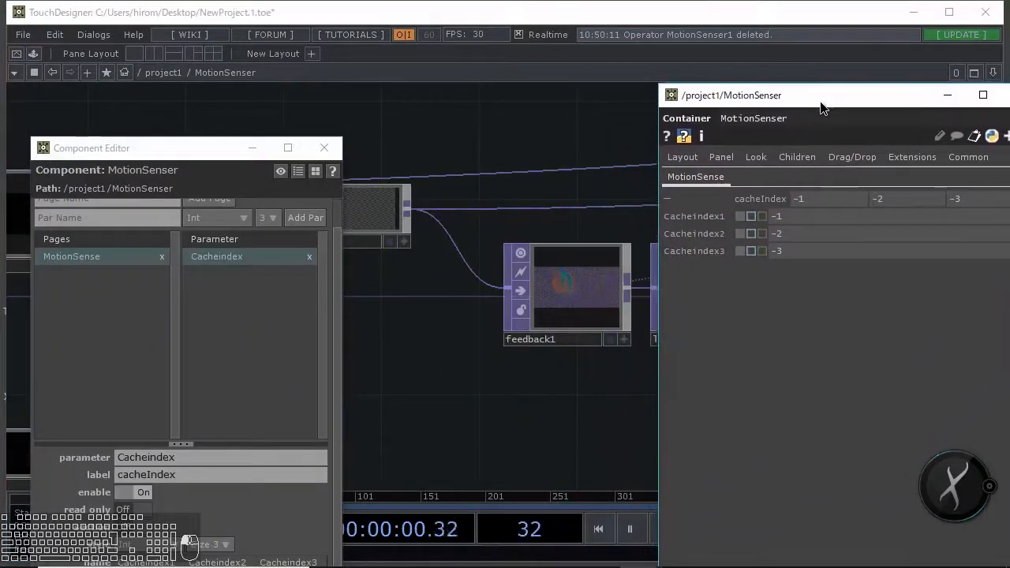
Add a custom parameter page named TimeSmoth to MotionSenser
scroll(154, 300, up, 2)
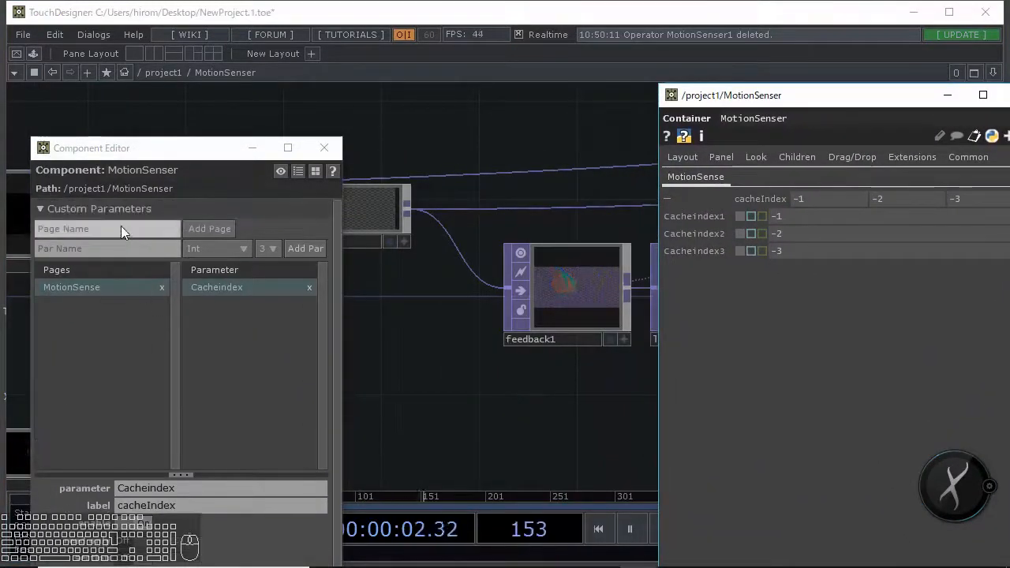
click(121, 228)
text(Sp)
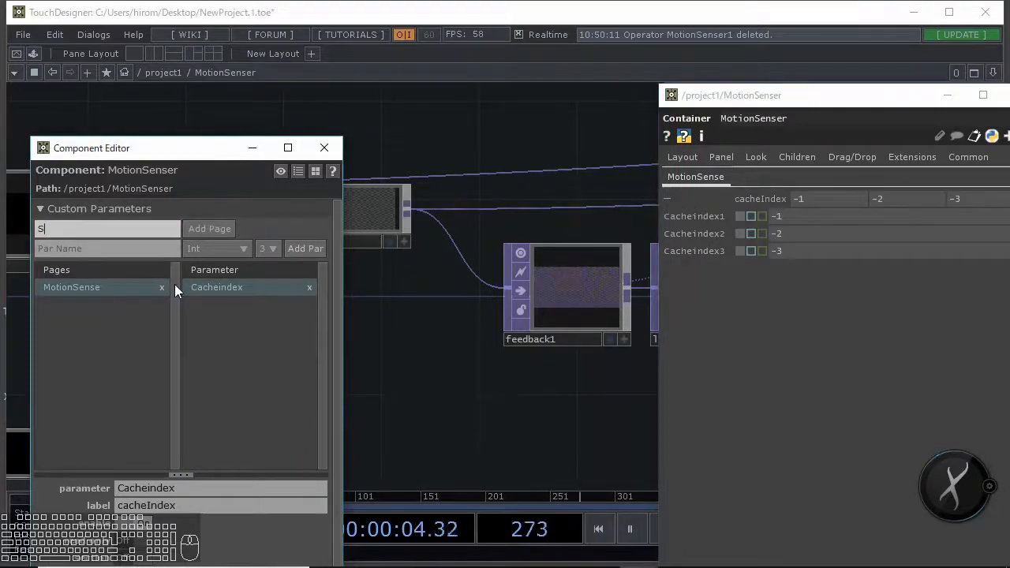
key(BackSpace)
key(BackSpace)
text(Tim)
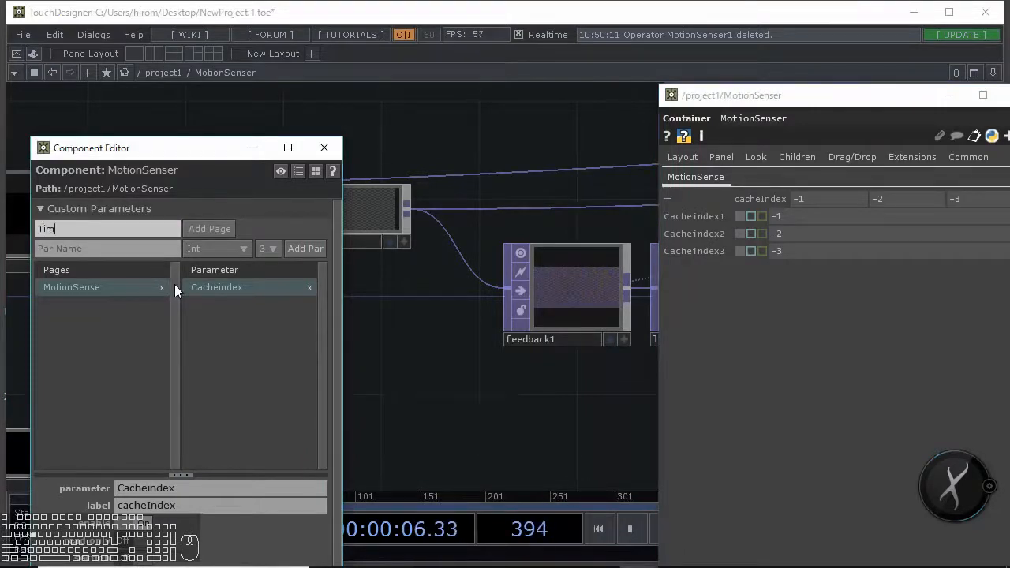
text(eSmoth)
click(212, 230)
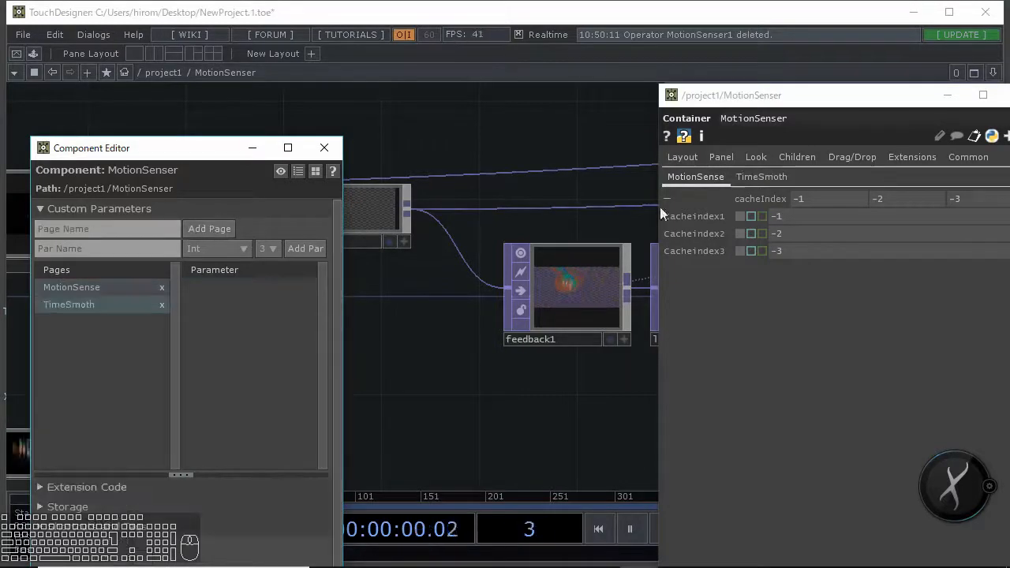
Show MotionSenser's TimeSmoth page, select feedback1 and move the floating MotionSenser window clear of its parameters
click(761, 176)
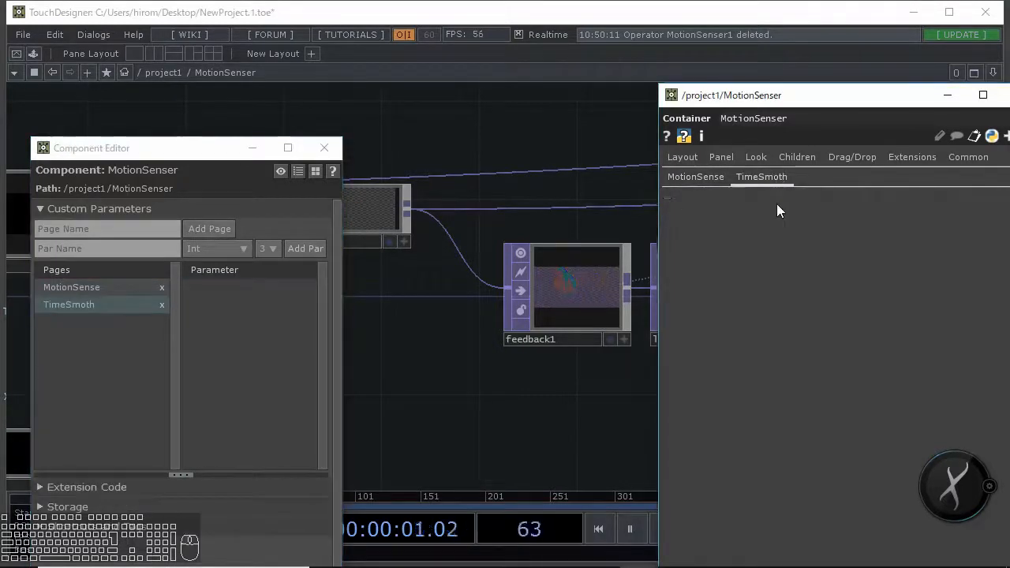
click(119, 252)
drag(448, 355, 371, 358)
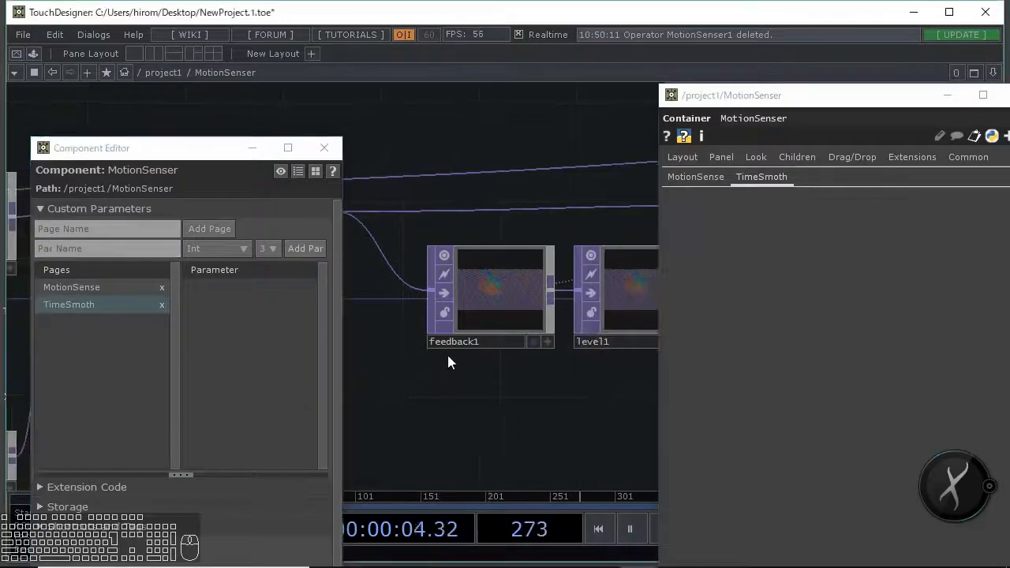
drag(471, 400, 445, 392)
click(484, 293)
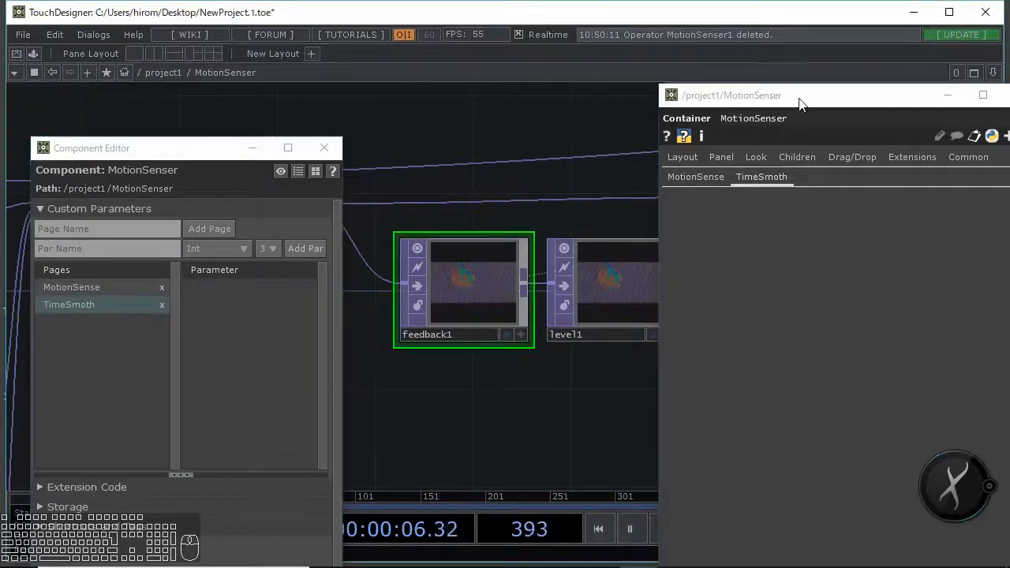
drag(799, 103, 799, 309)
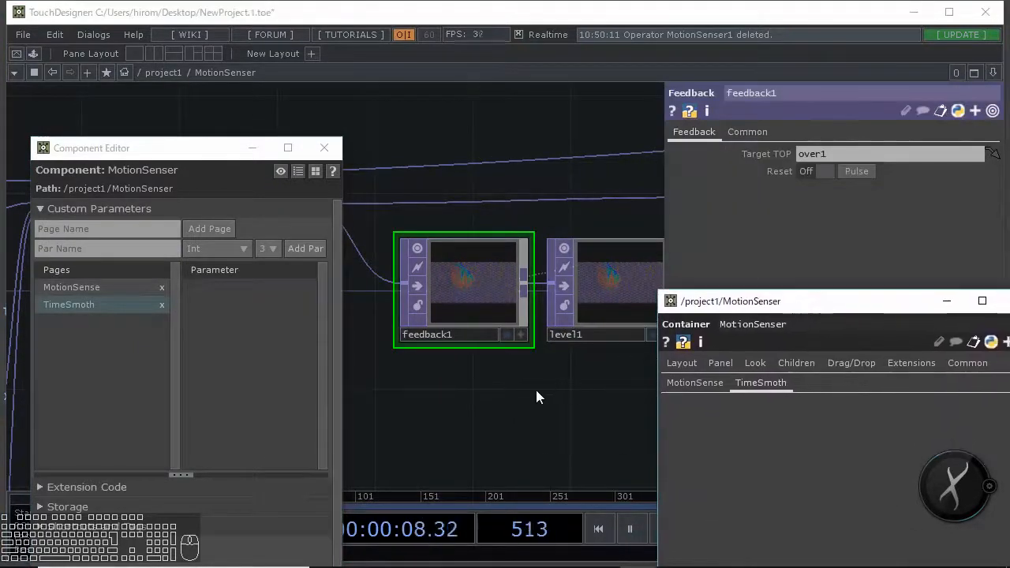
Add level1's Opacity as a custom parameter on the TimeSmoth page, setting the reference expression on the source
drag(536, 390, 499, 394)
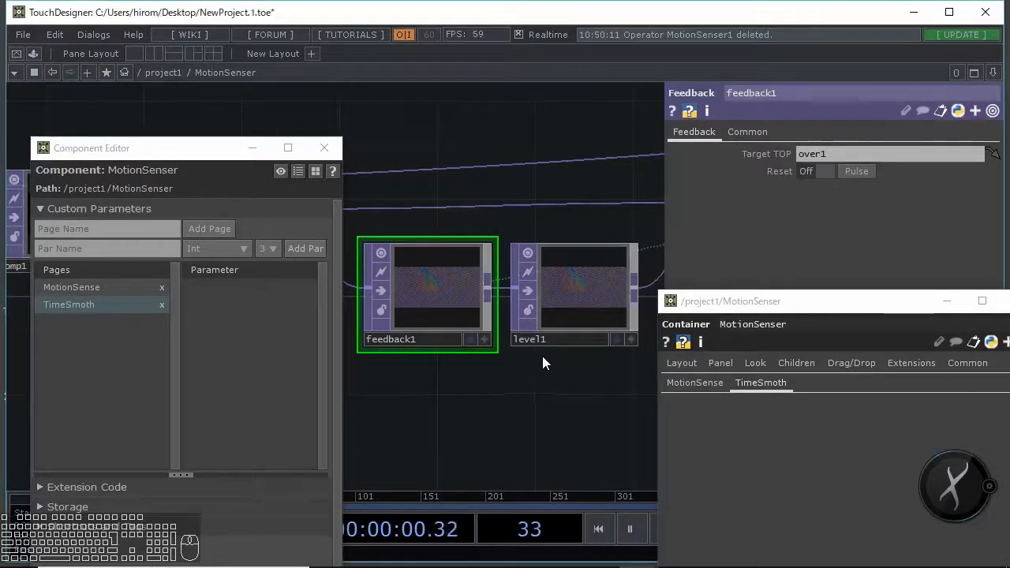
click(557, 321)
drag(541, 394, 507, 398)
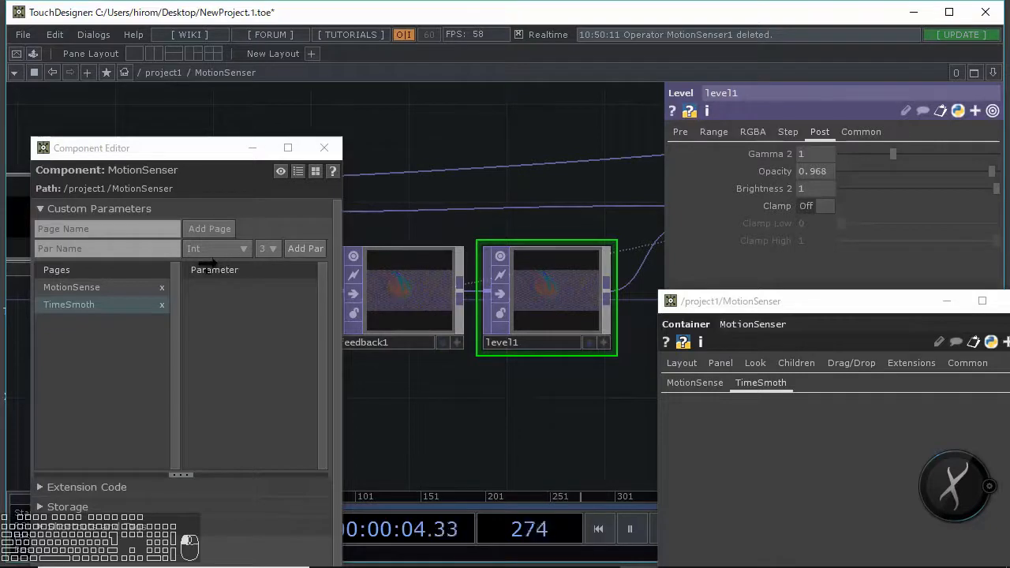
drag(451, 225, 224, 271)
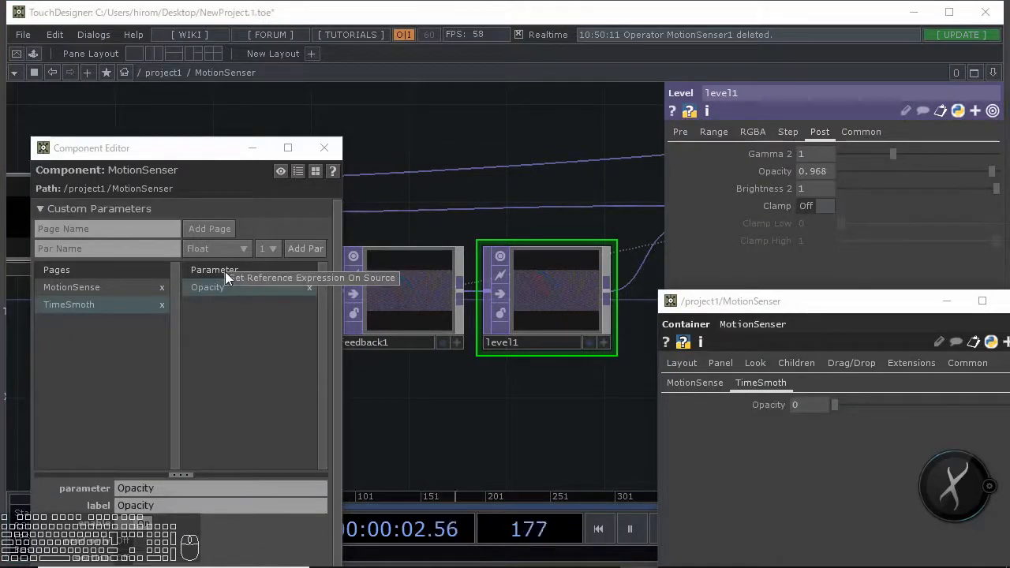
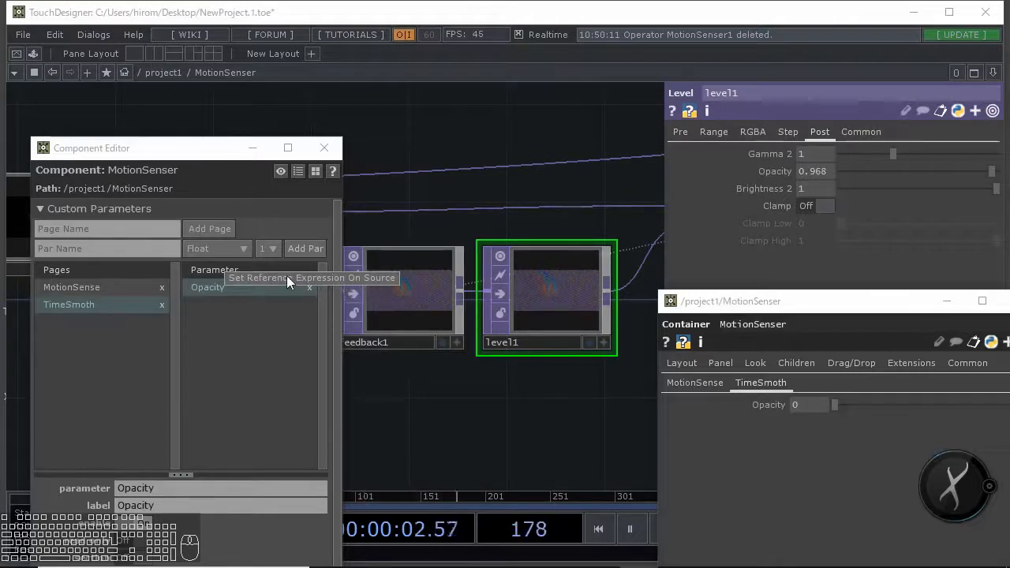
drag(286, 275, 286, 276)
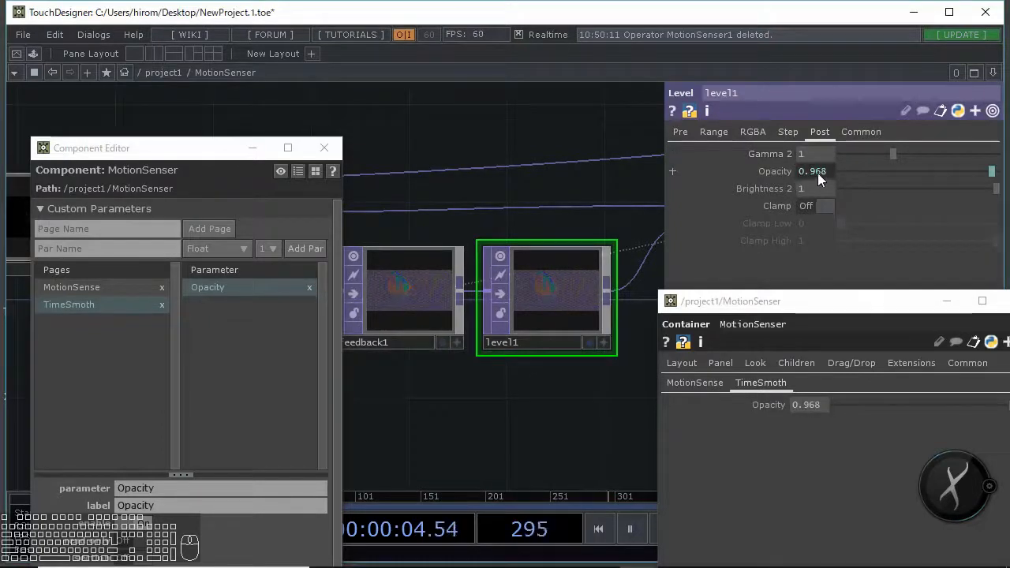
Expand Opacity on both level1 and MotionSenser to examine the reference expression and the custom parameter
click(777, 171)
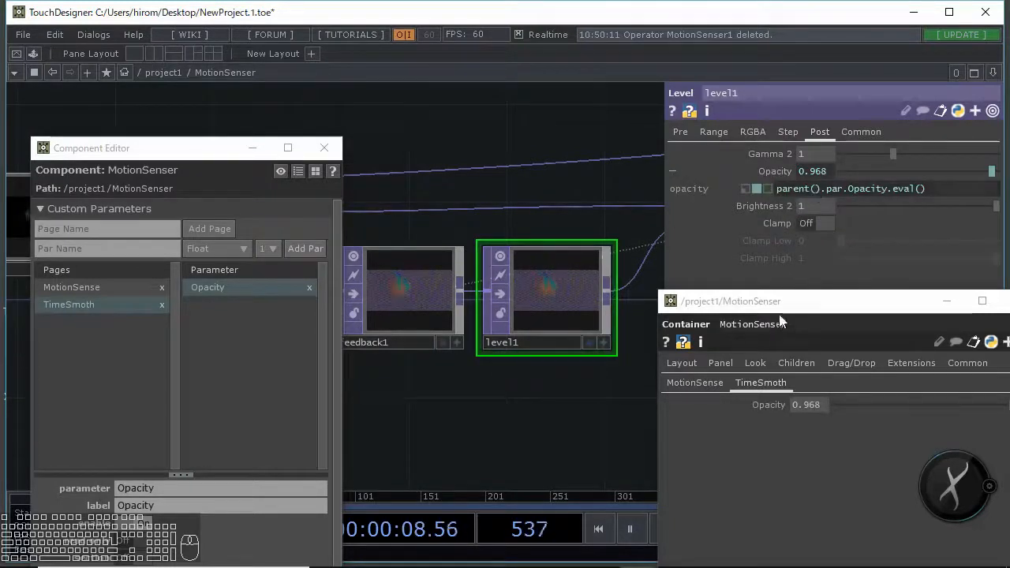
click(773, 405)
drag(798, 312, 794, 296)
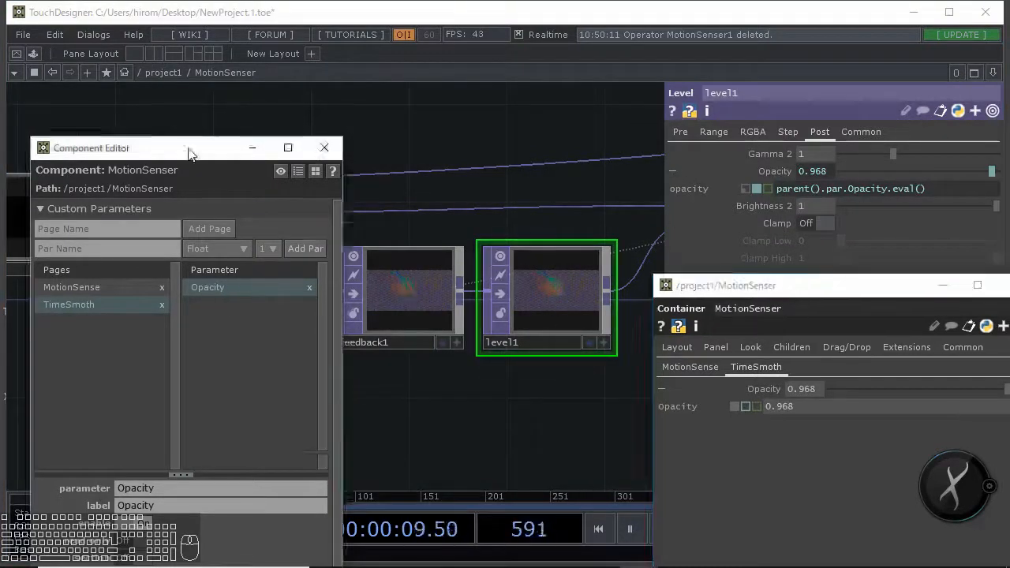
Set the default of the custom Opacity parameter from its current value in the Component Editor
drag(190, 150, 189, 54)
scroll(220, 281, down, 1)
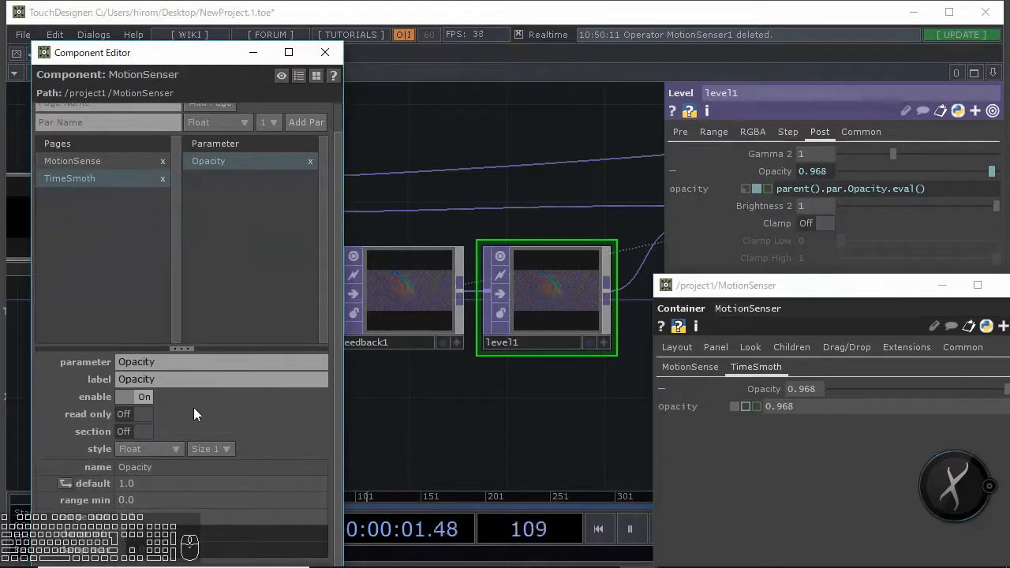
click(67, 483)
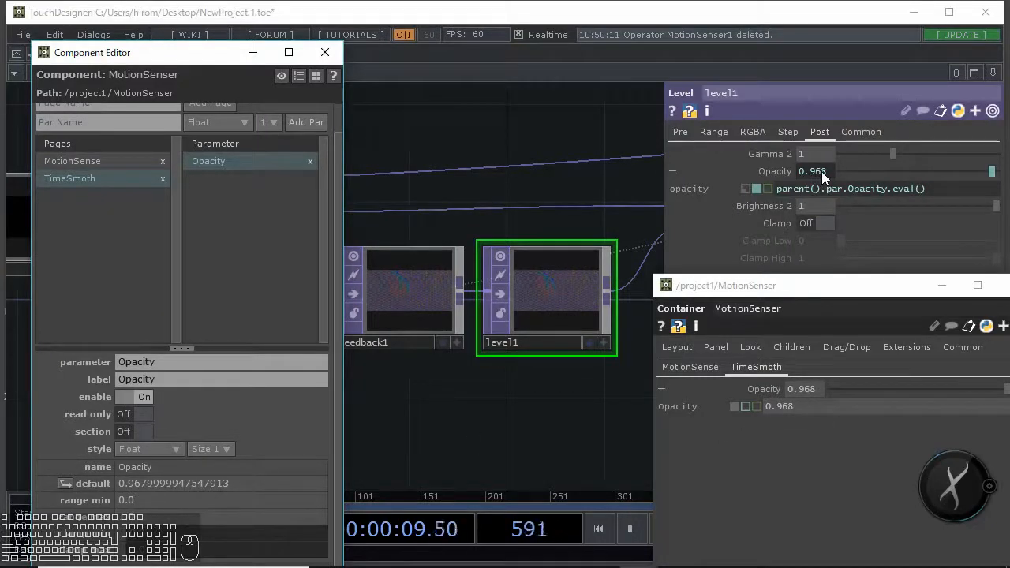
drag(552, 174, 530, 189)
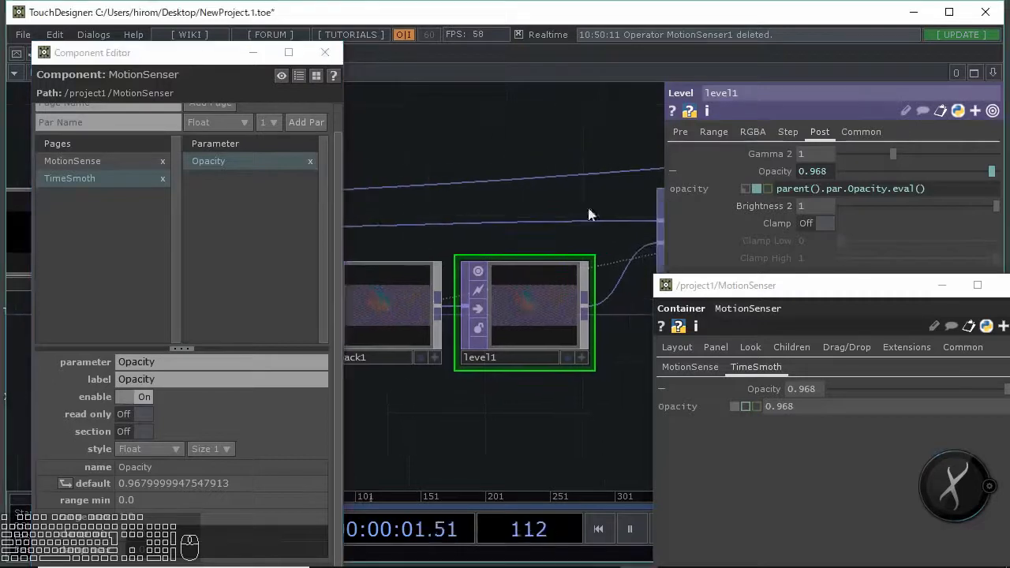
Add feedback1's Reset as a custom toggle on the TimeSmoth page, setting the reference expression on the source
drag(636, 184, 547, 204)
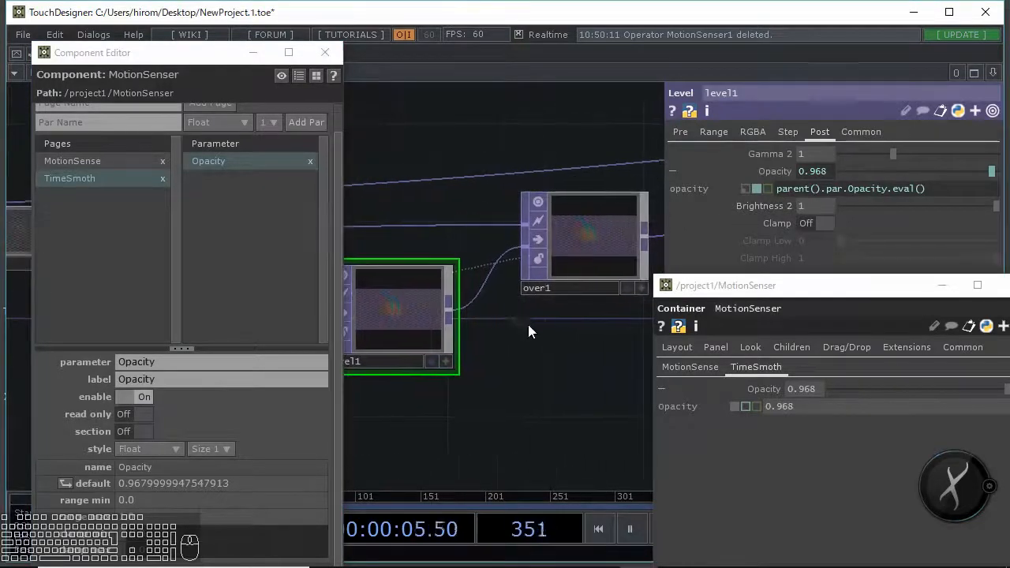
drag(599, 323, 484, 287)
click(485, 280)
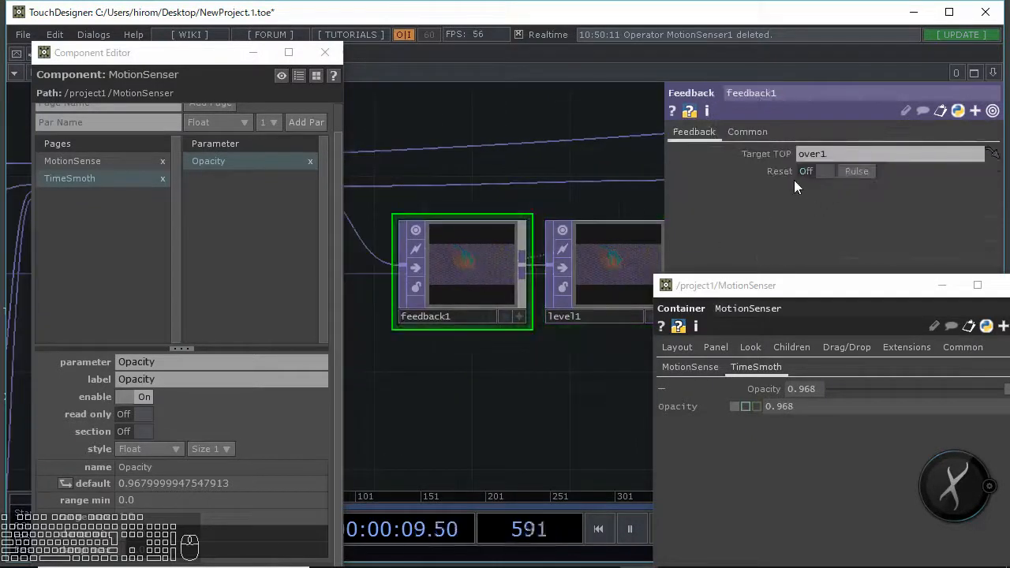
drag(231, 142, 277, 147)
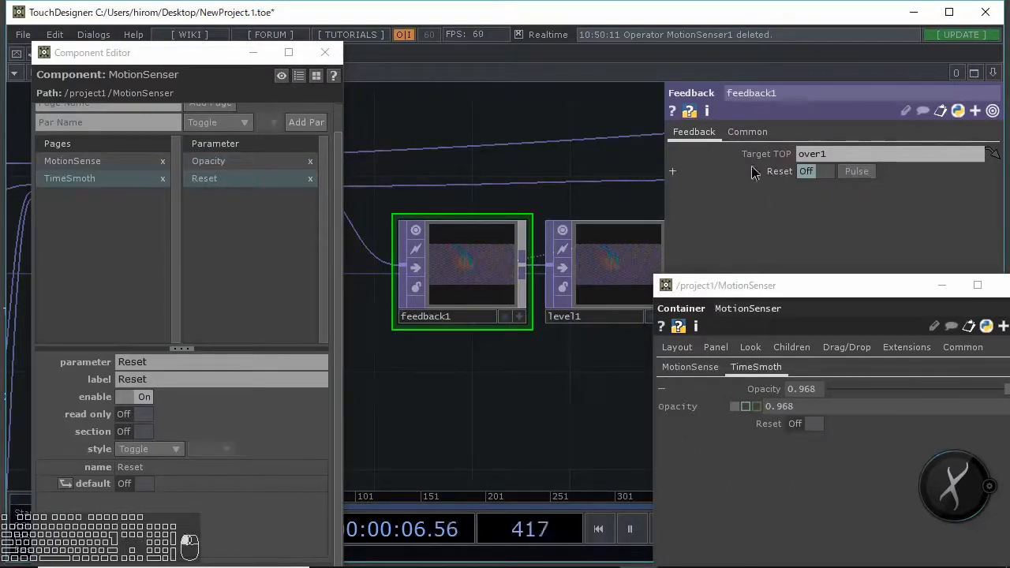
click(753, 172)
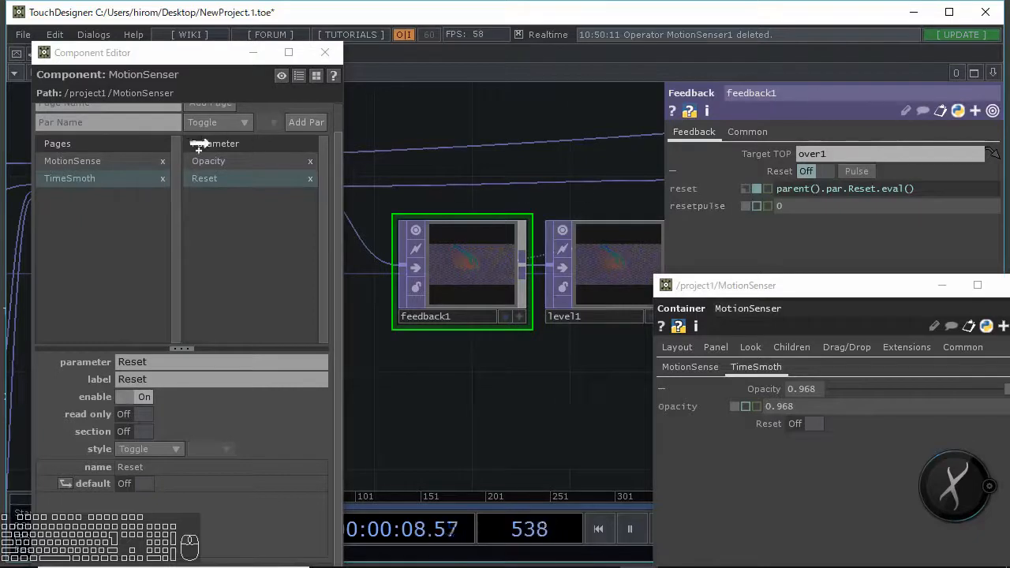
Add feedback1's Reset Pulse as a custom parameter on the TimeSmoth page and turn on the section divider for Reset
drag(200, 144, 205, 143)
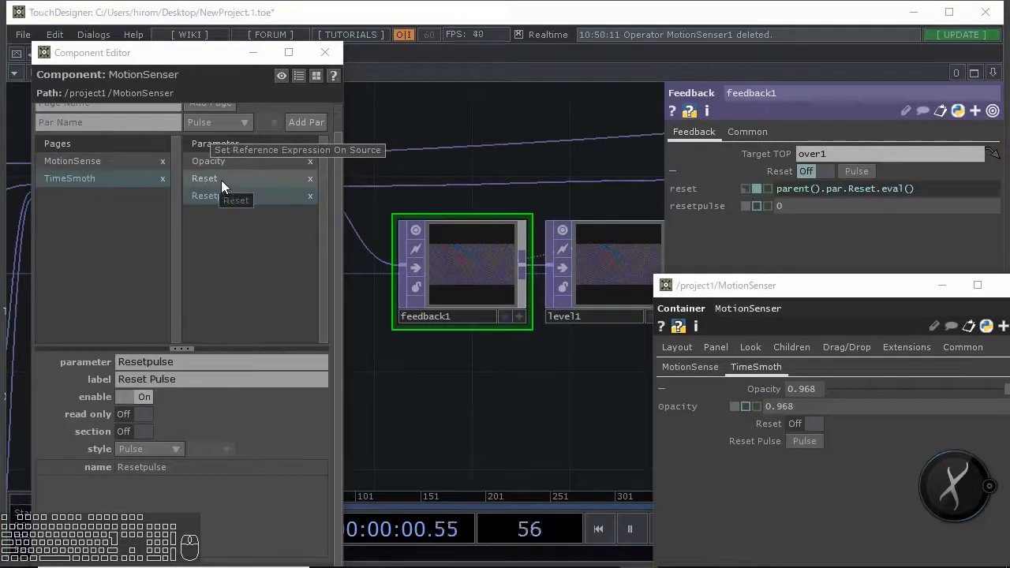
click(220, 180)
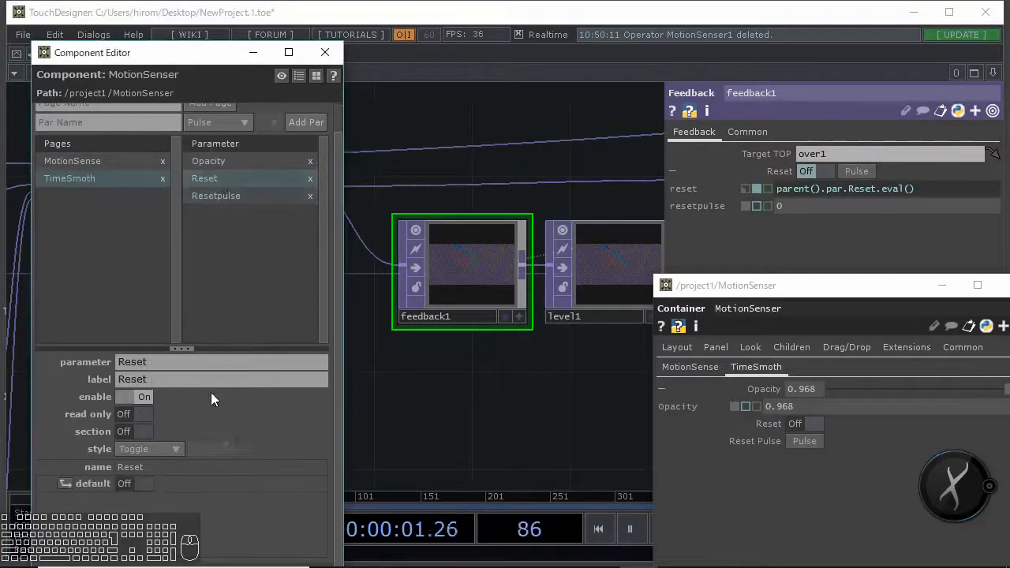
click(127, 430)
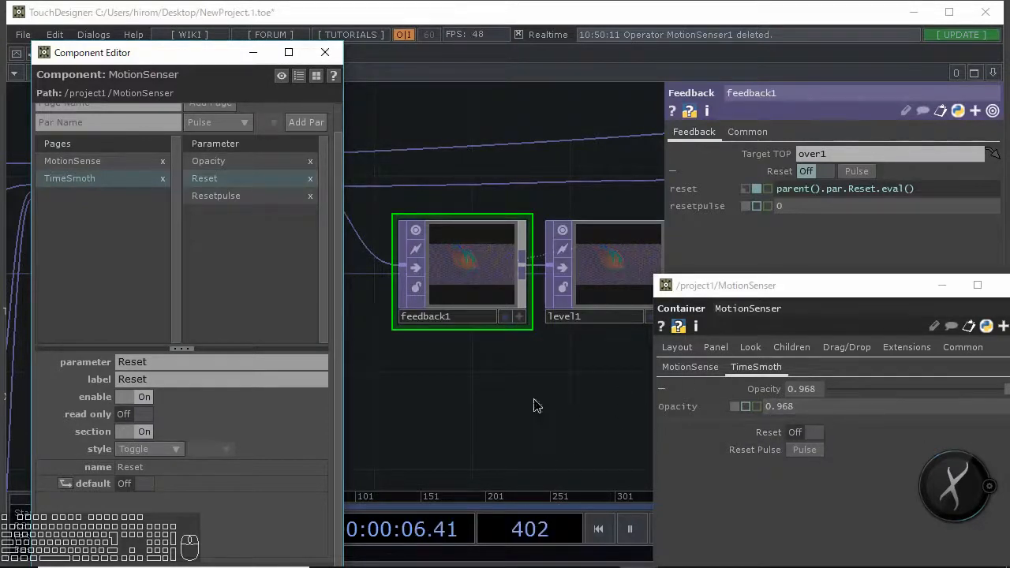
Select blur1, add a custom parameter page named SpaceSmoth and show that page in MotionSenser's parameters
drag(534, 405, 503, 378)
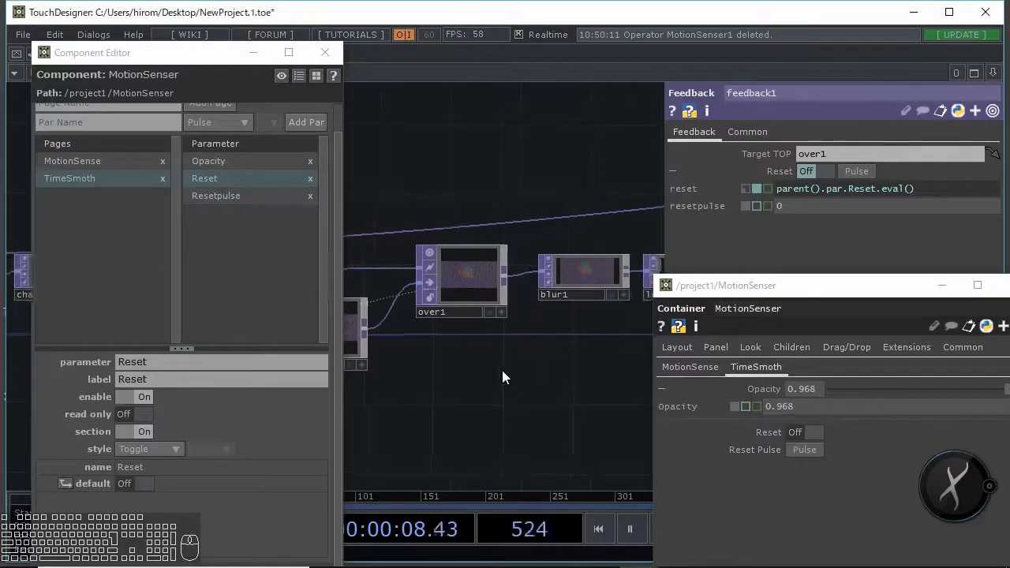
drag(571, 347, 457, 356)
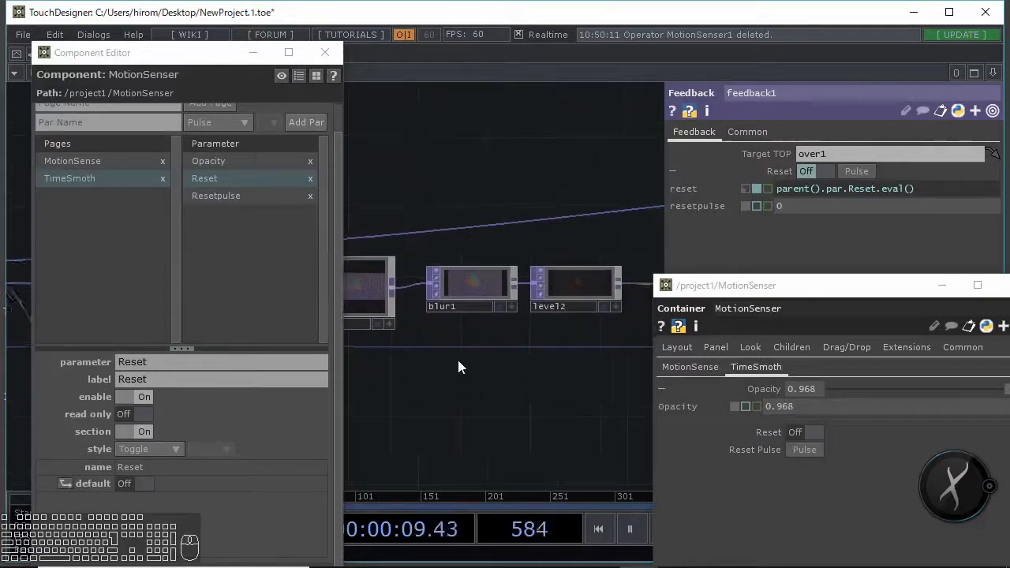
click(475, 295)
scroll(131, 182, up, 2)
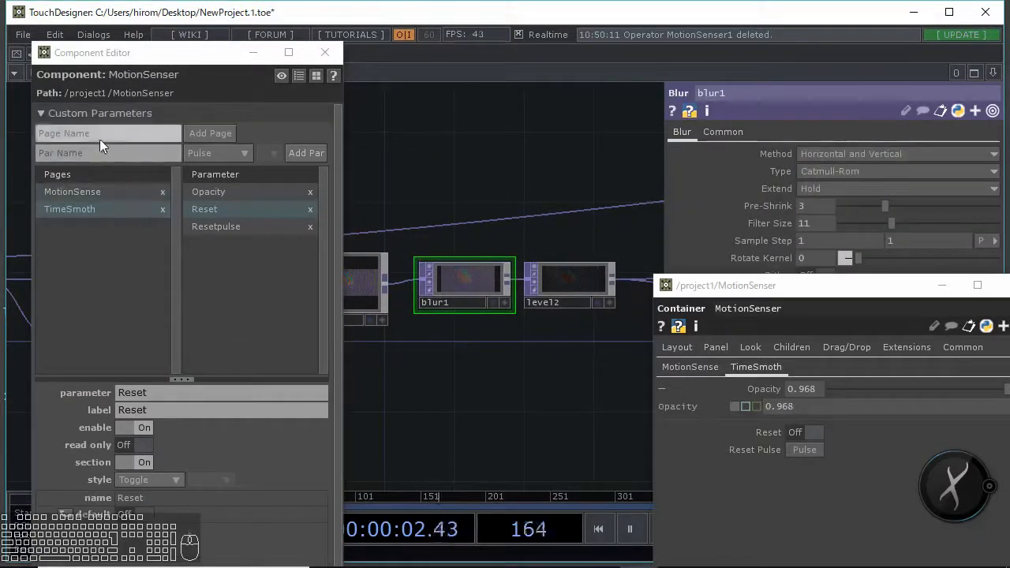
click(109, 139)
text(Spa)
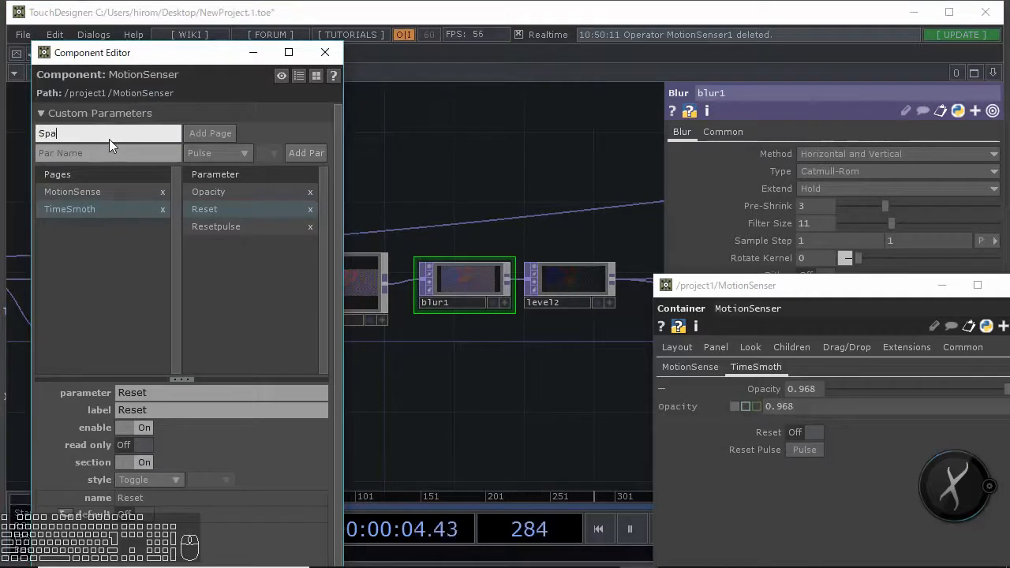
text(ceSmoth)
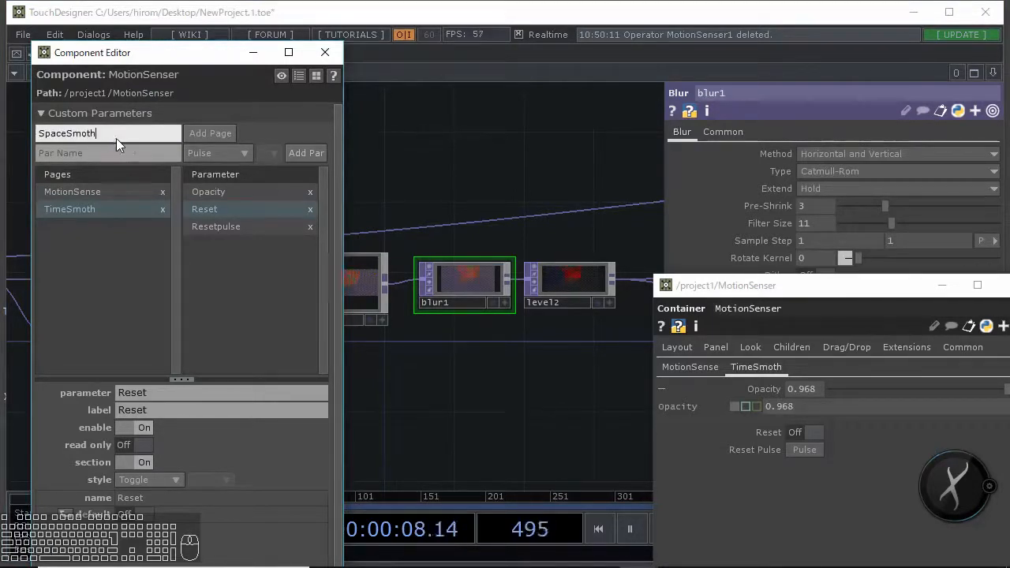
click(211, 133)
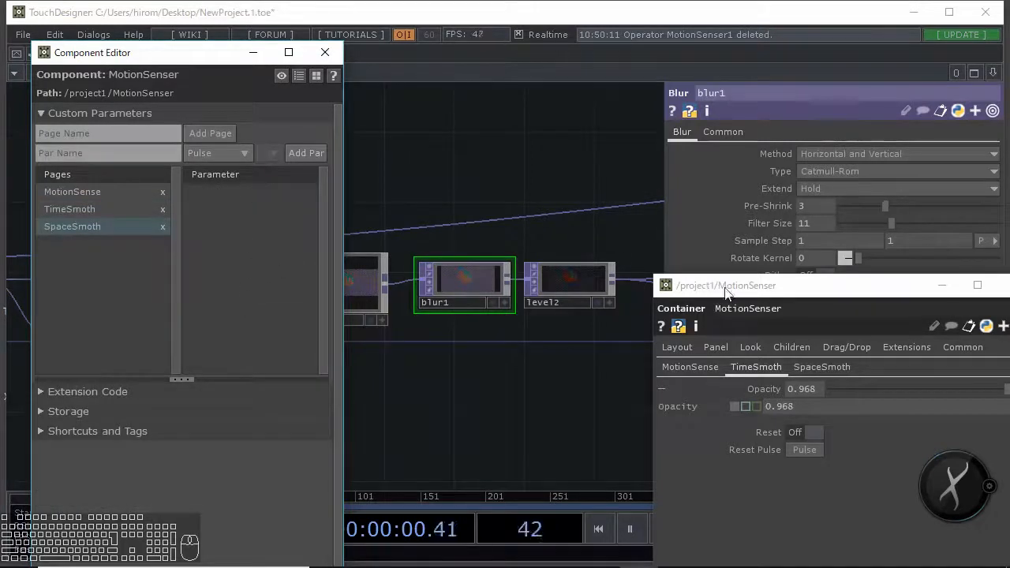
click(817, 367)
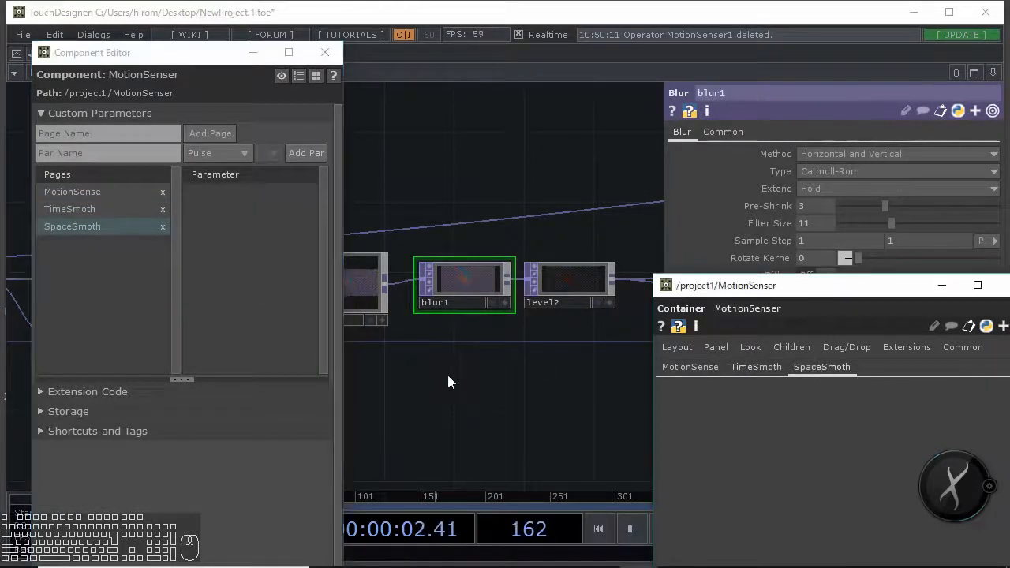
Add blur1's Pre-Shrink and Filter Size as custom parameters on the SpaceSmoth page, setting reference expressions on the source
scroll(473, 347, up, 2)
drag(747, 297, 710, 359)
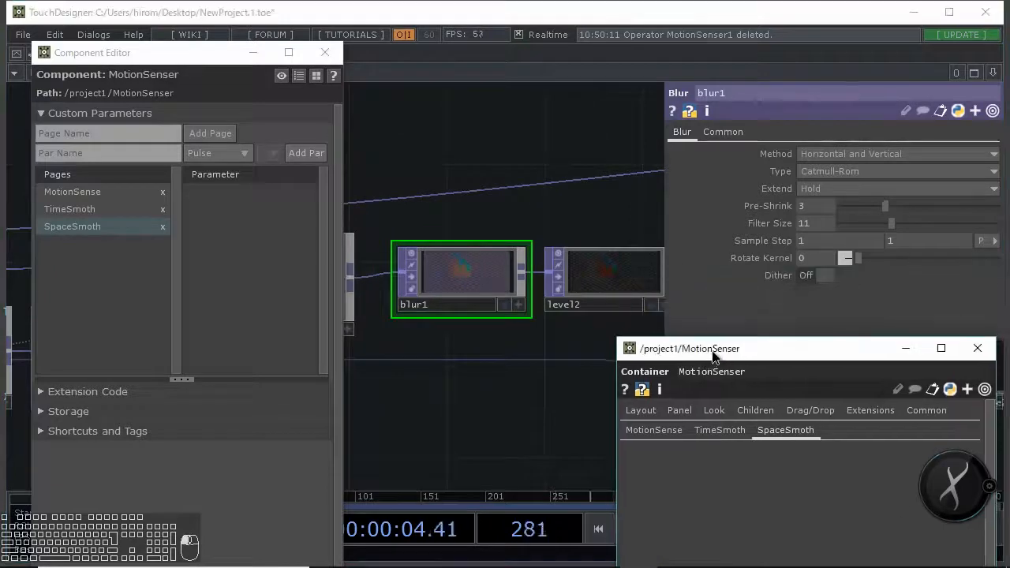
drag(209, 177, 221, 173)
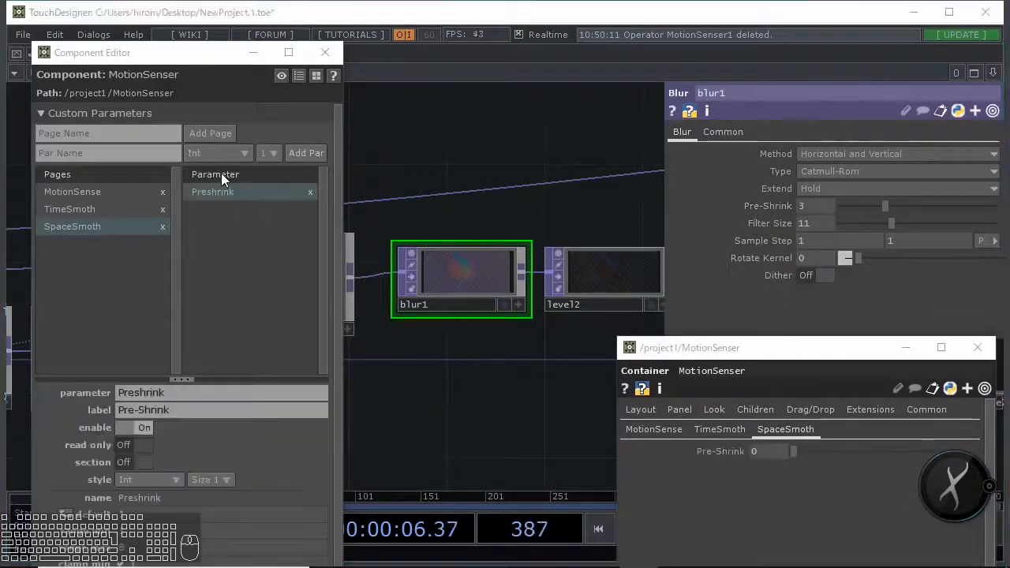
click(308, 180)
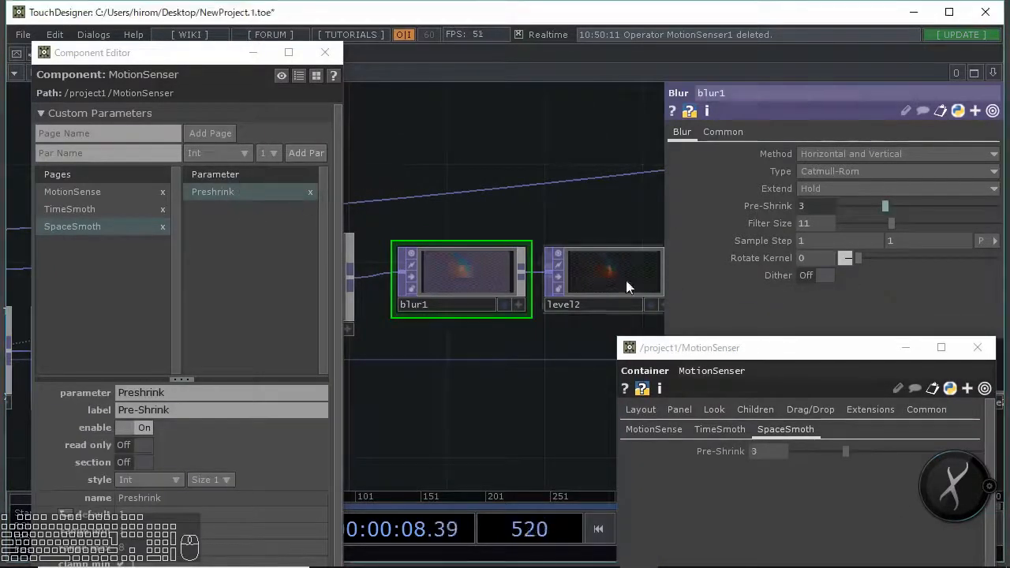
drag(710, 348, 719, 325)
drag(778, 225, 218, 180)
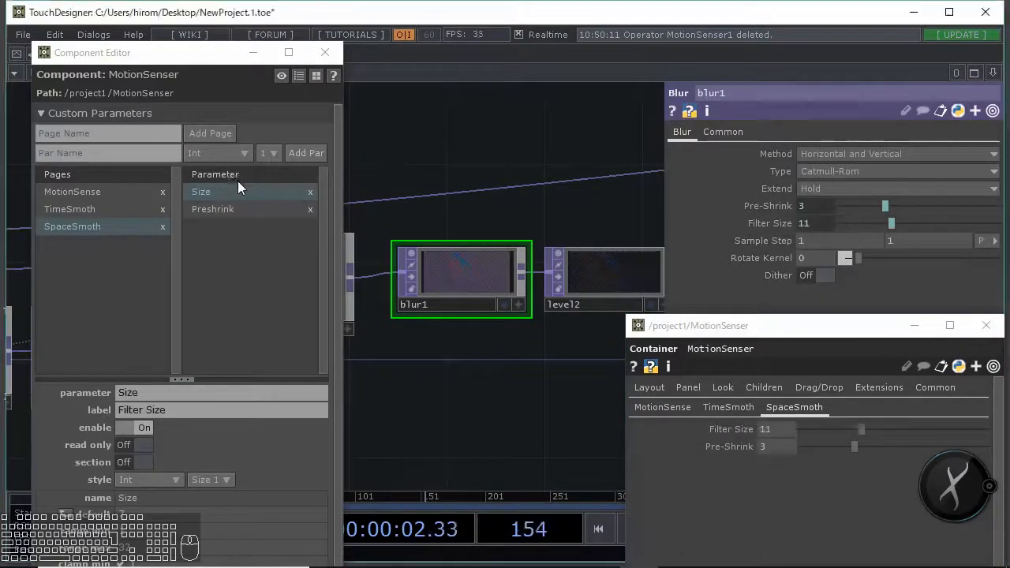
Set the defaults of Filter Size to 11 and Pre-Shrink to 3 from their current values, and order Pre-Shrink above Filter Size
scroll(130, 490, down, 2)
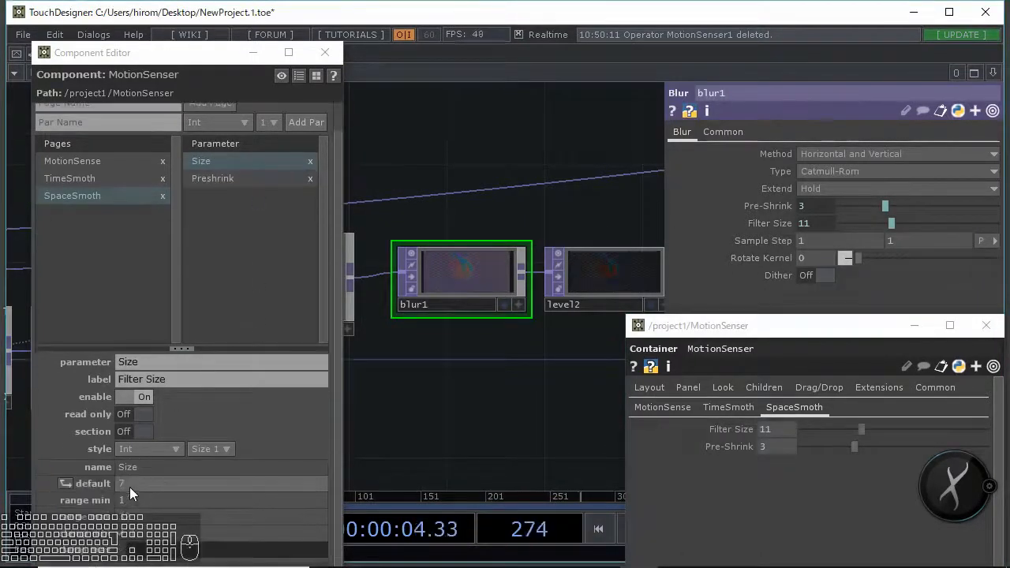
click(65, 485)
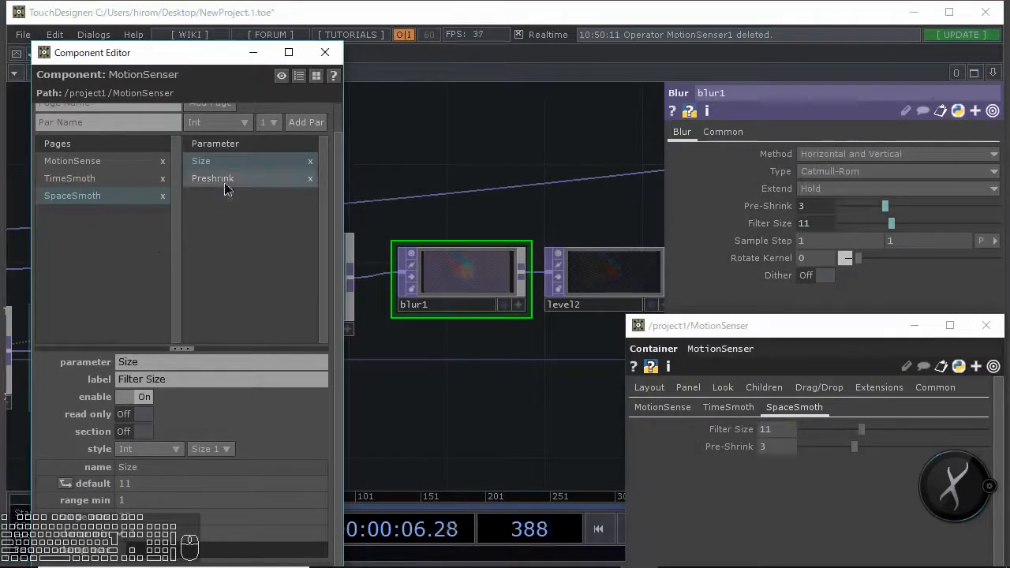
click(261, 179)
click(65, 483)
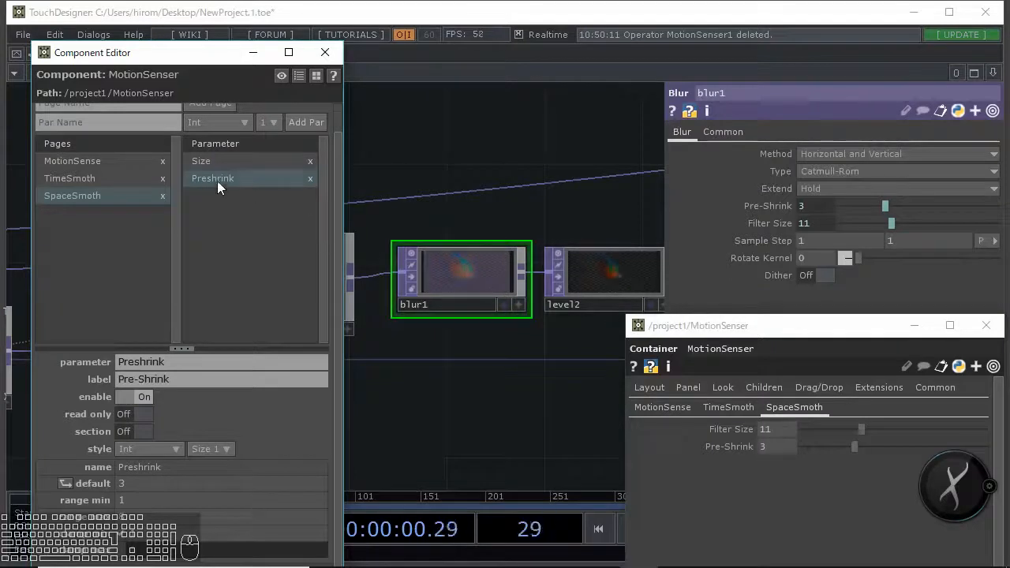
drag(212, 158, 223, 176)
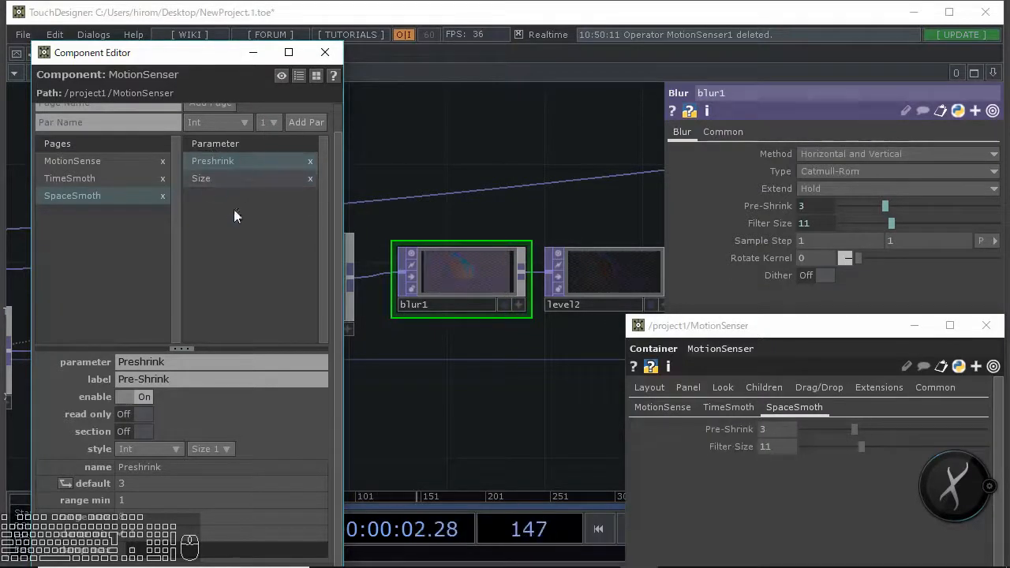
Add level2's In Low as a custom parameter on the TimeSmoth page and place it directly below Opacity
drag(786, 339, 798, 313)
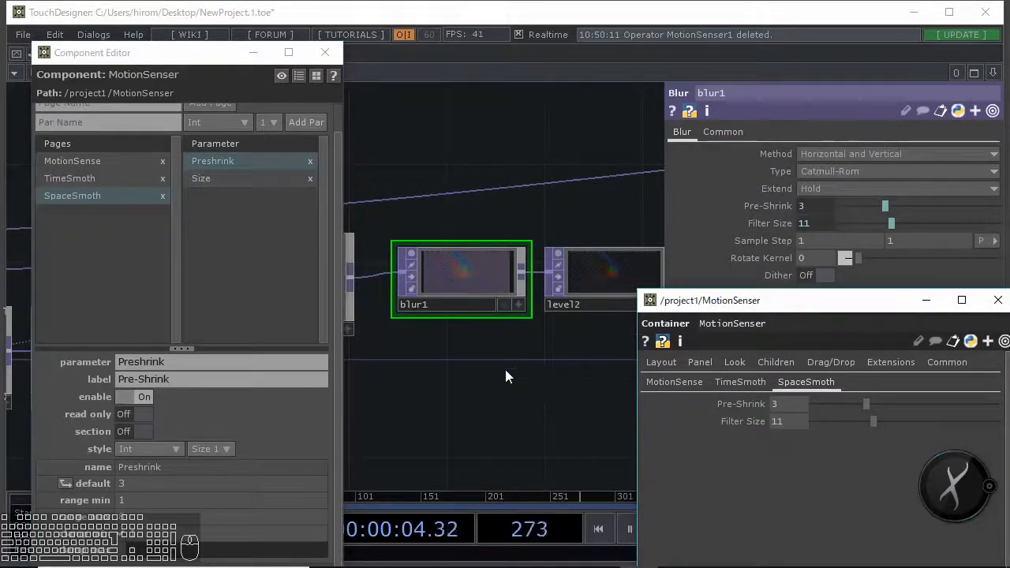
scroll(512, 363, right, 5)
click(500, 284)
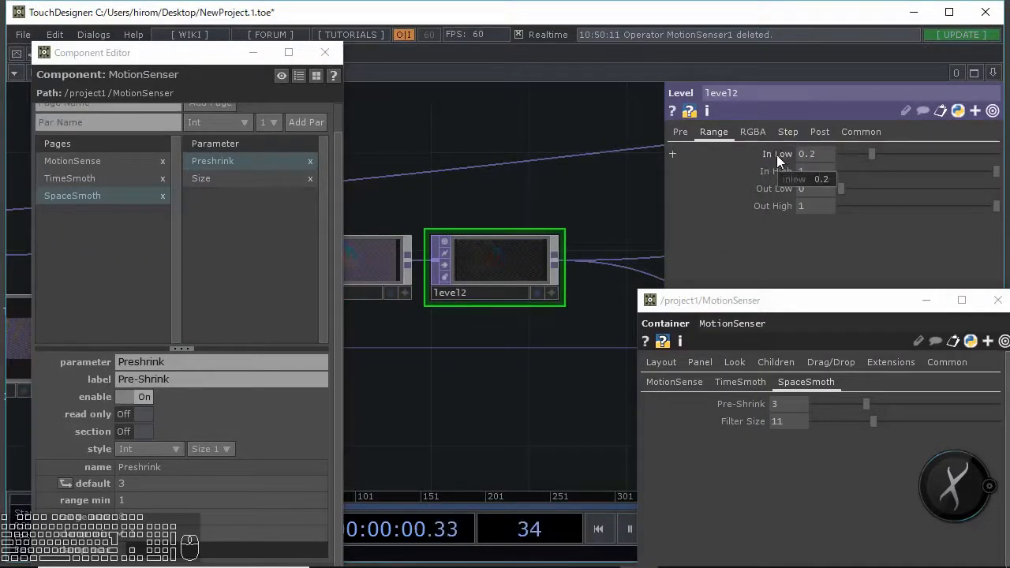
click(90, 179)
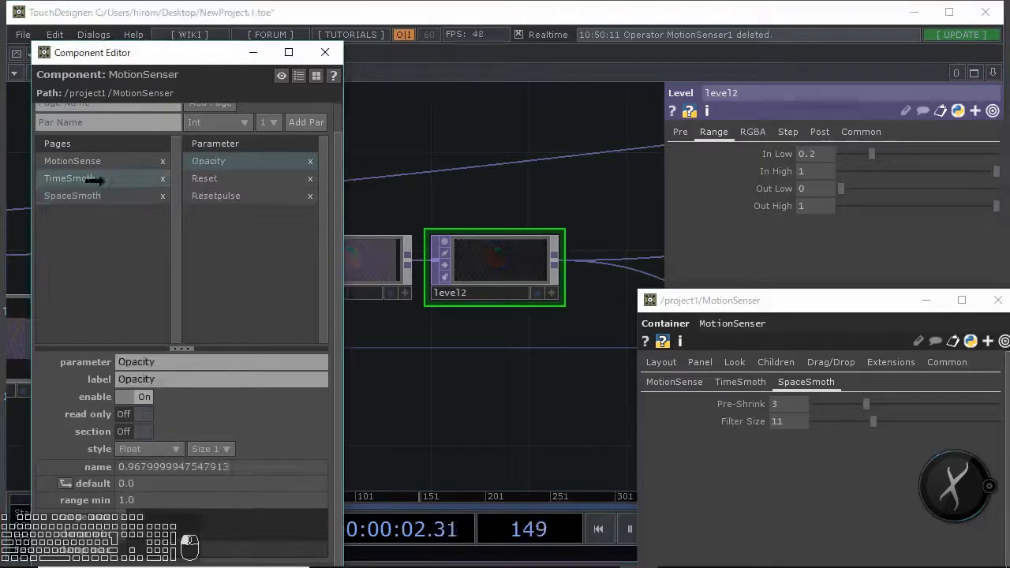
click(776, 154)
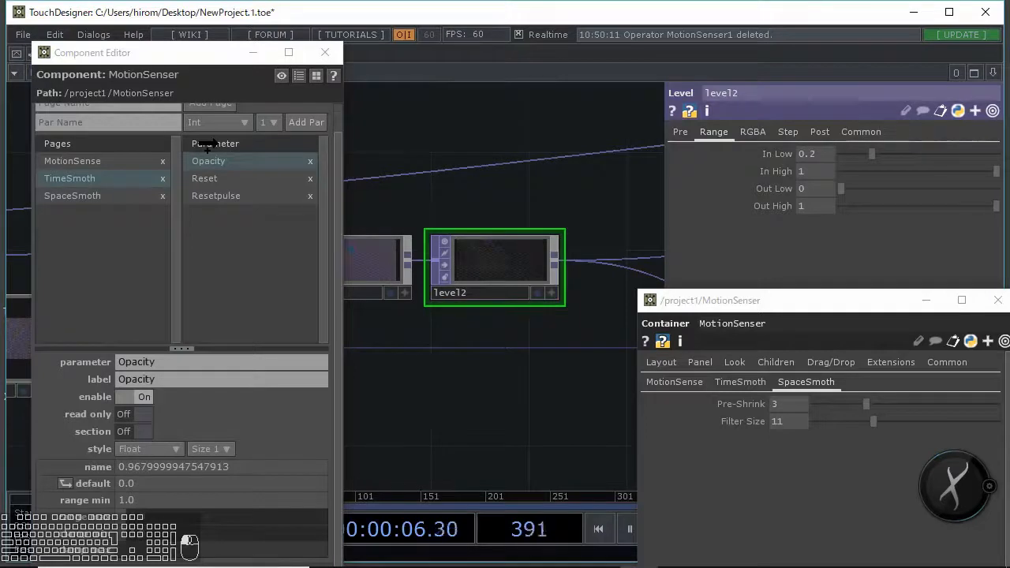
drag(207, 144, 218, 142)
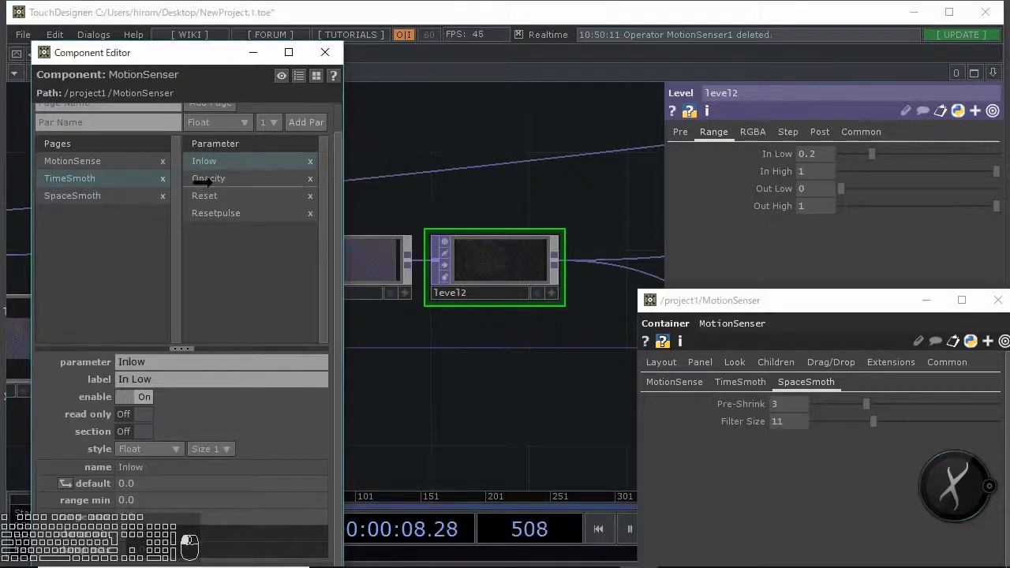
drag(203, 181, 212, 185)
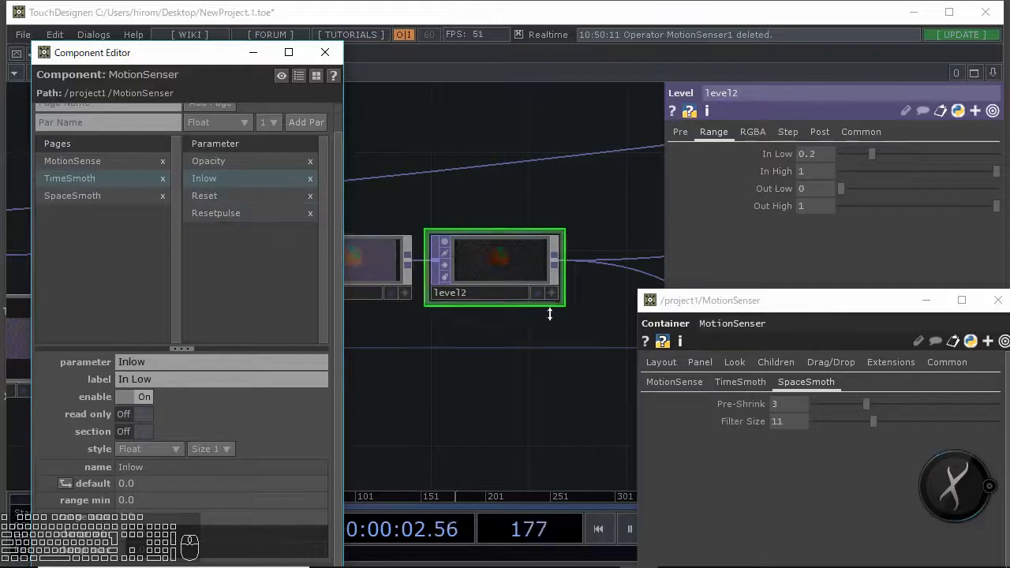
Reference MotionSenser's In Low on the TimeSmoth page from level2's In Low, moving the floating parameter window as needed
drag(712, 301, 111, 53)
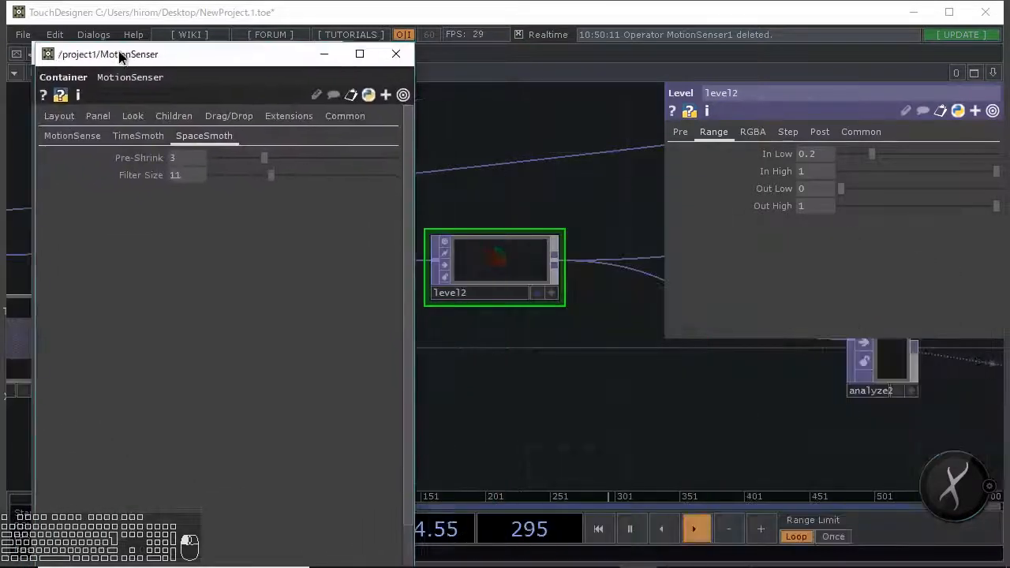
click(142, 135)
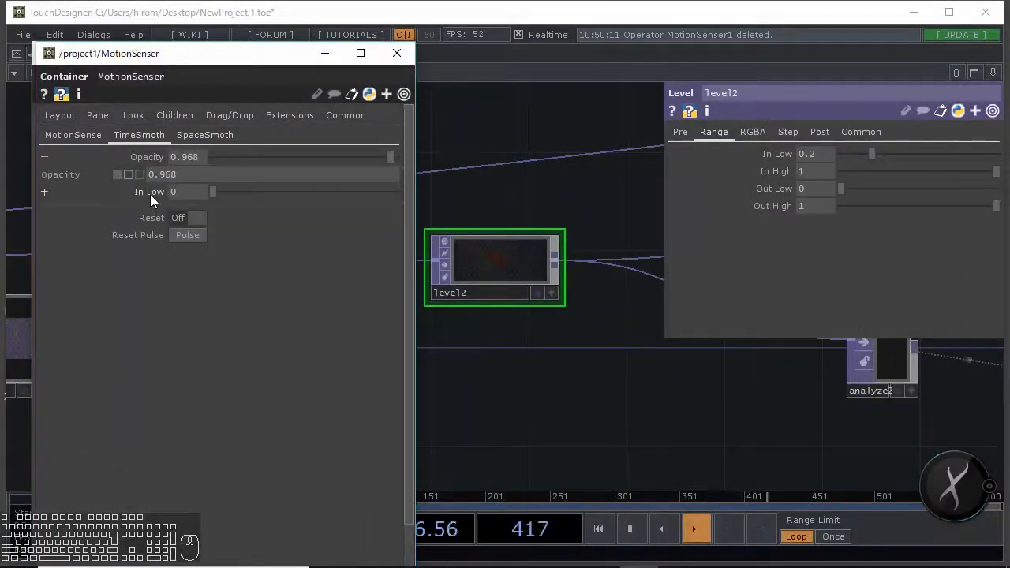
click(150, 194)
drag(150, 194, 781, 155)
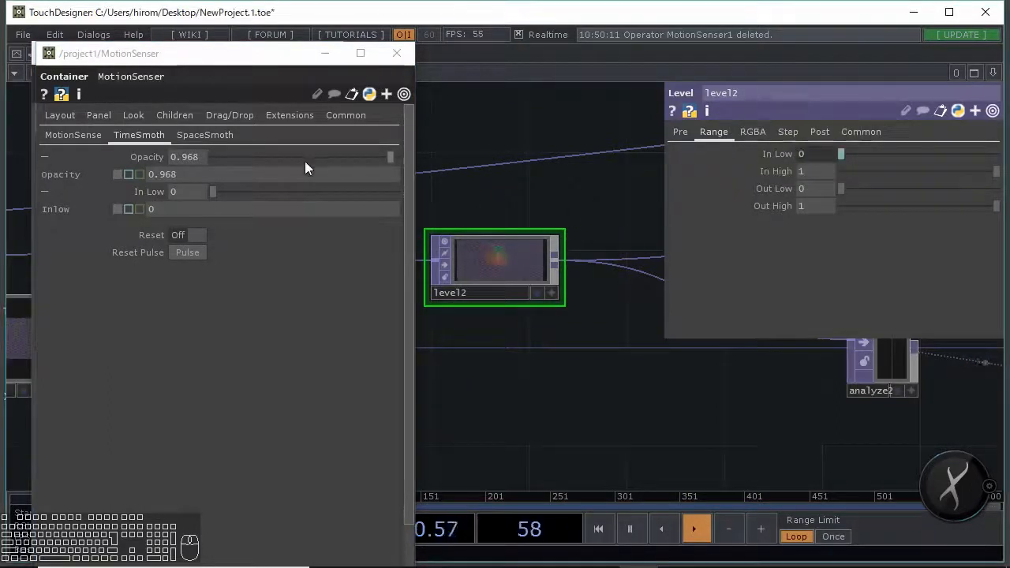
drag(173, 63, 781, 303)
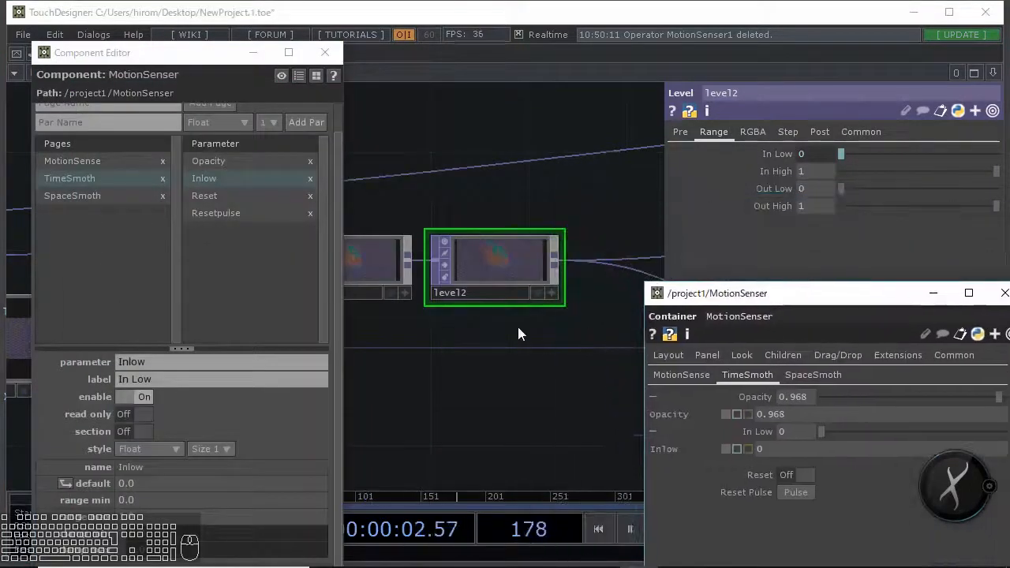
Set the custom In Low's default from its current value and change MotionSenser's In Low to 0.185
click(63, 481)
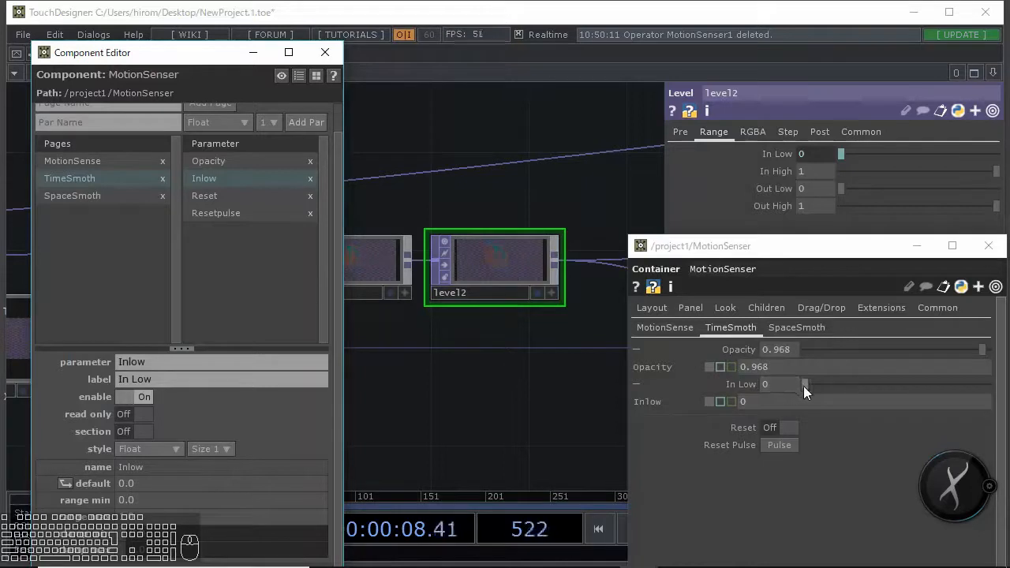
drag(804, 385, 841, 395)
Select the filter1 node that follows merge1 and add a custom parameter page named filter to MotionSenser
drag(500, 374, 324, 306)
drag(656, 229, 506, 217)
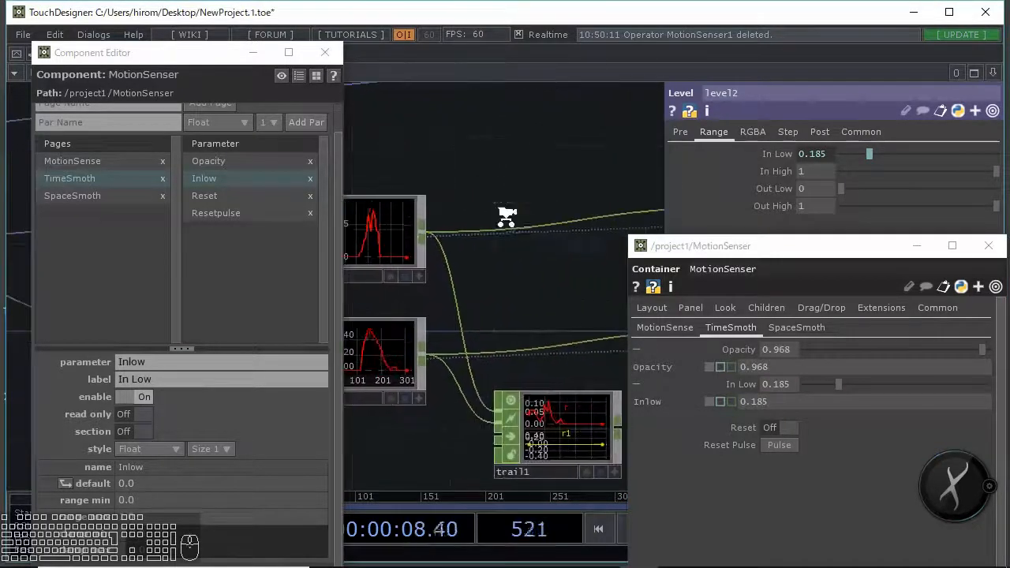
scroll(440, 208, down, 2)
drag(600, 275, 510, 274)
scroll(513, 275, up, 1)
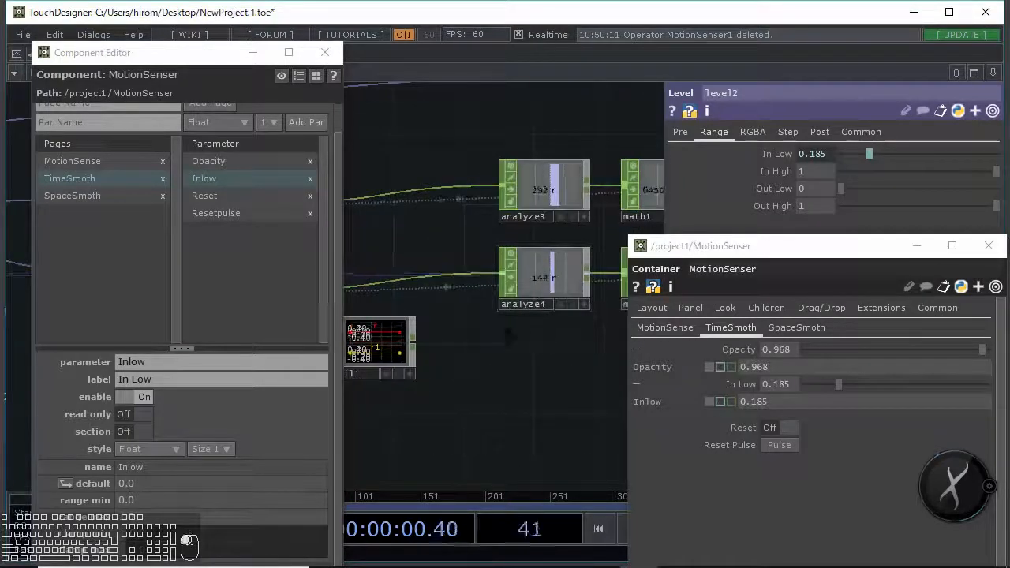
drag(509, 335, 378, 363)
drag(514, 286, 339, 296)
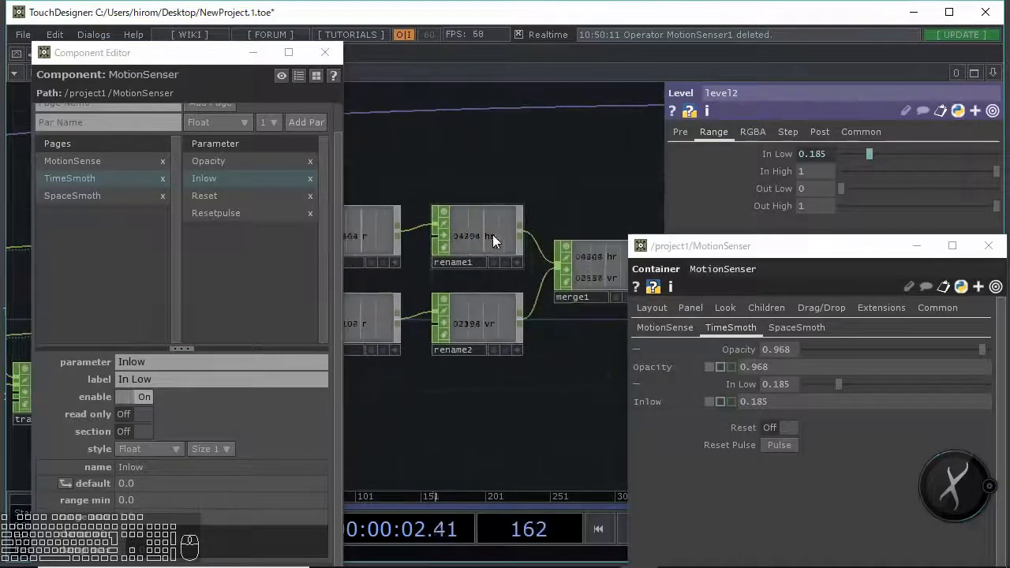
drag(489, 335, 369, 344)
click(493, 292)
drag(466, 362, 365, 369)
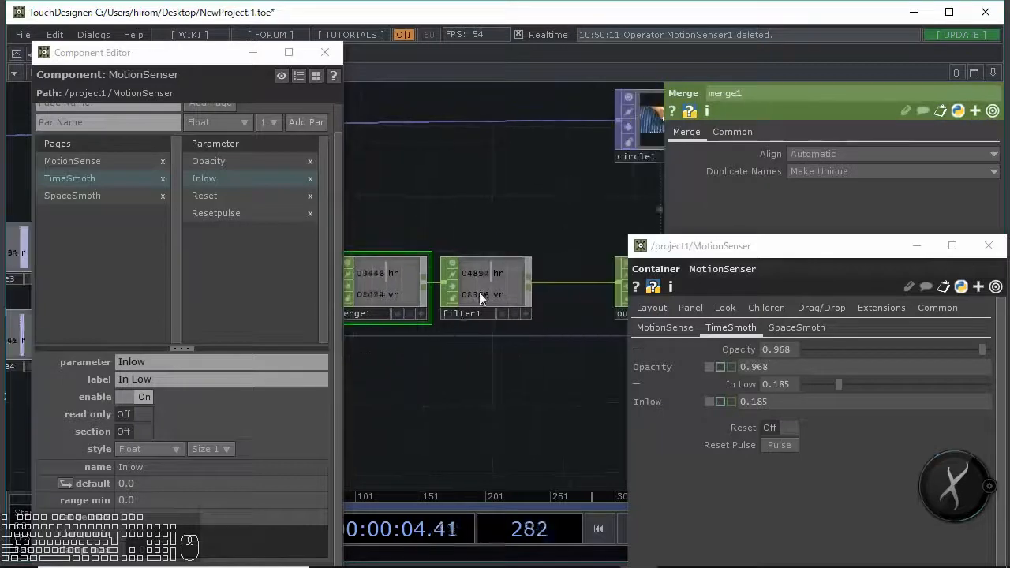
click(481, 292)
click(116, 108)
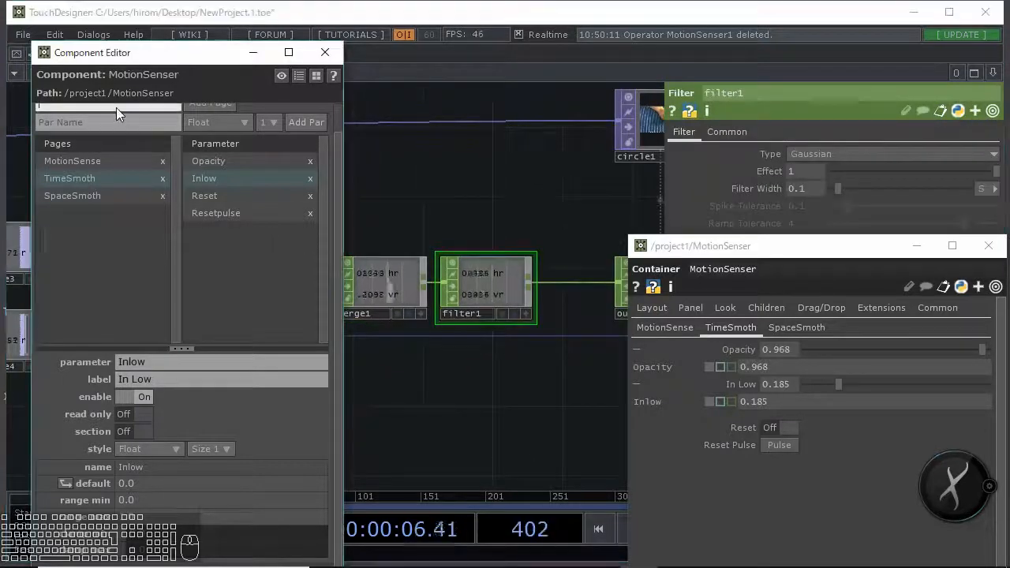
text(fi)
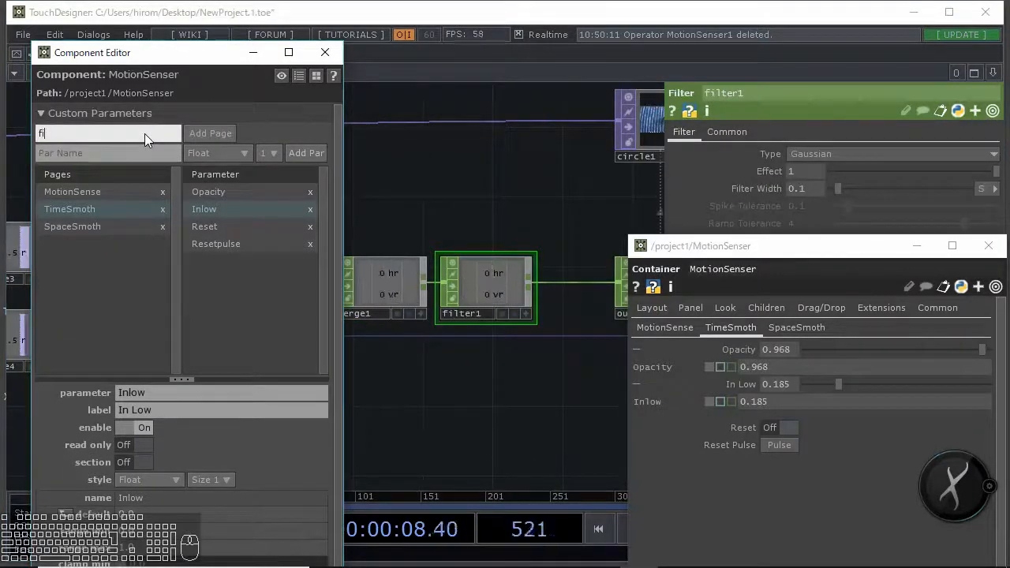
text(lter)
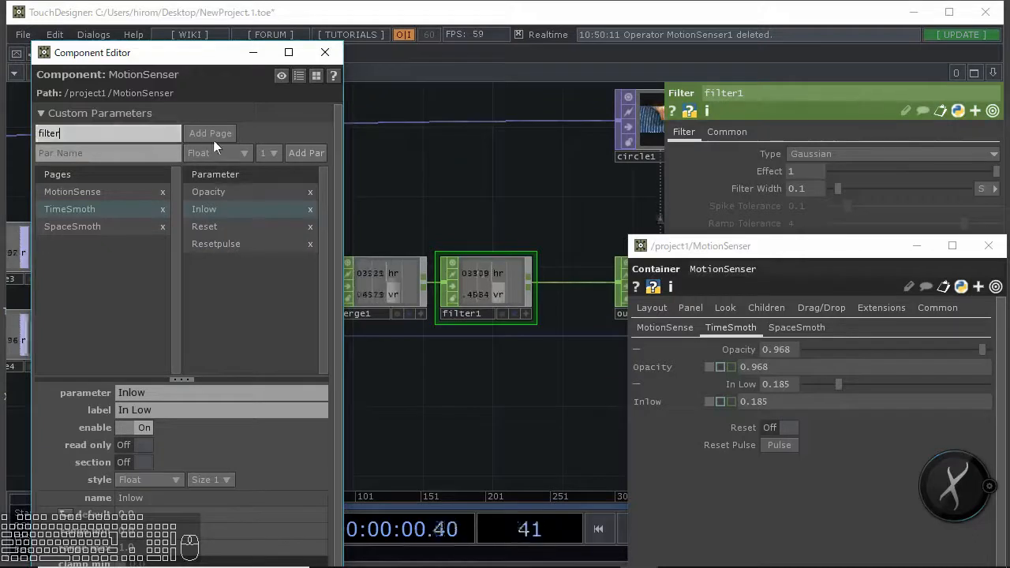
click(217, 134)
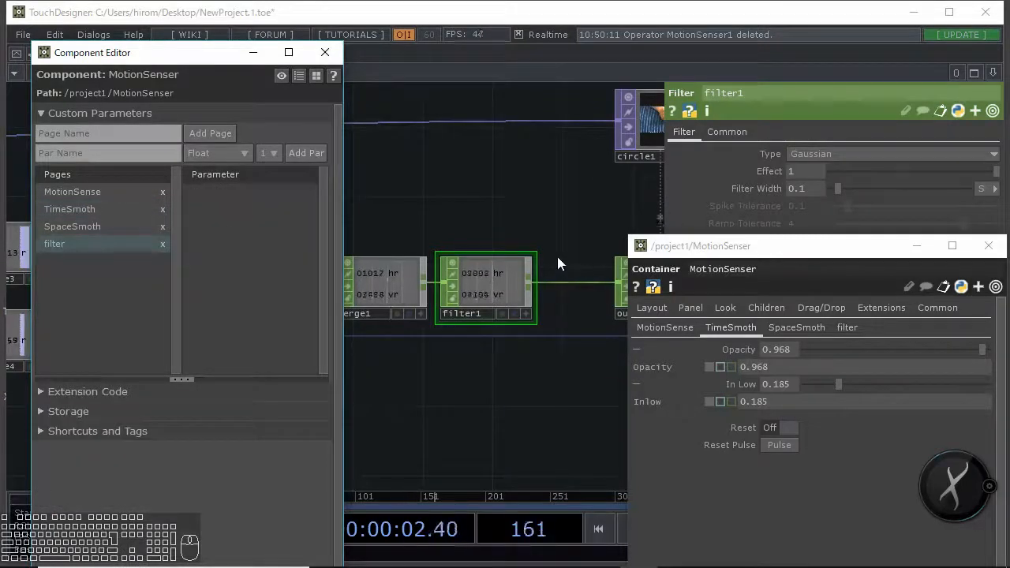
Add filter1's Filter Width to the filter page with a reference expression on the source, and set its default from the current value
click(755, 188)
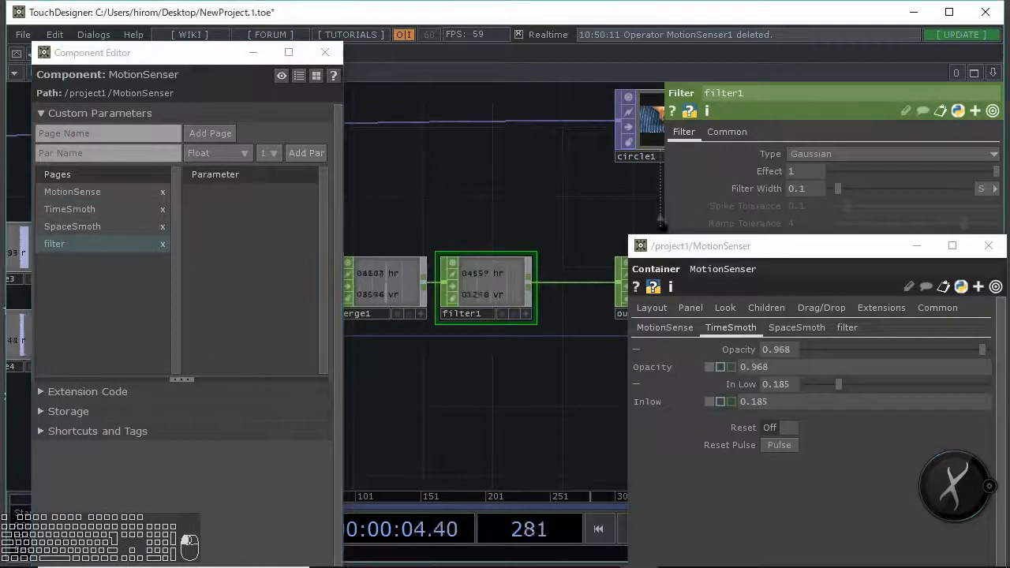
drag(523, 266, 251, 209)
drag(222, 174, 230, 173)
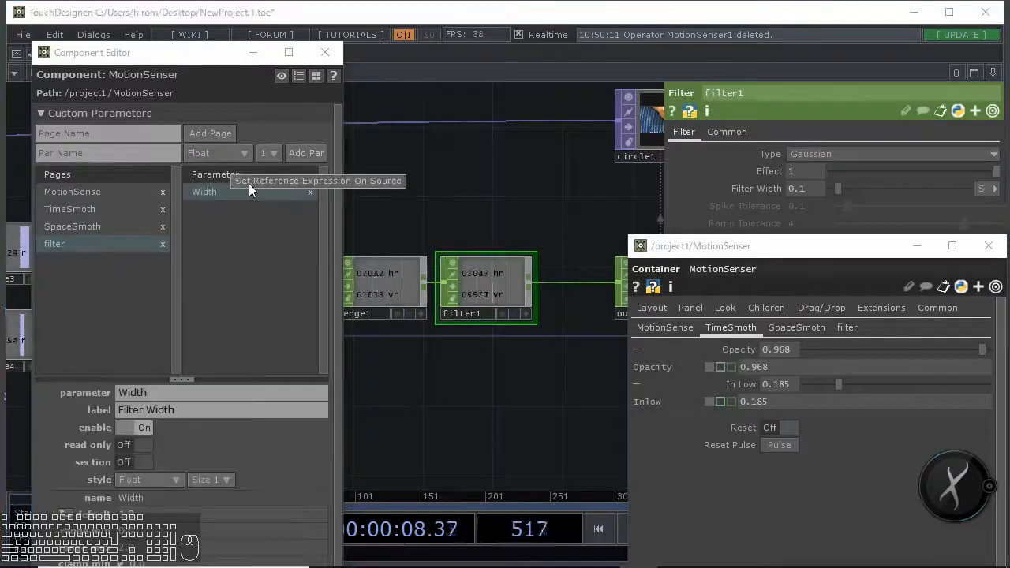
scroll(83, 492, down, 2)
click(70, 483)
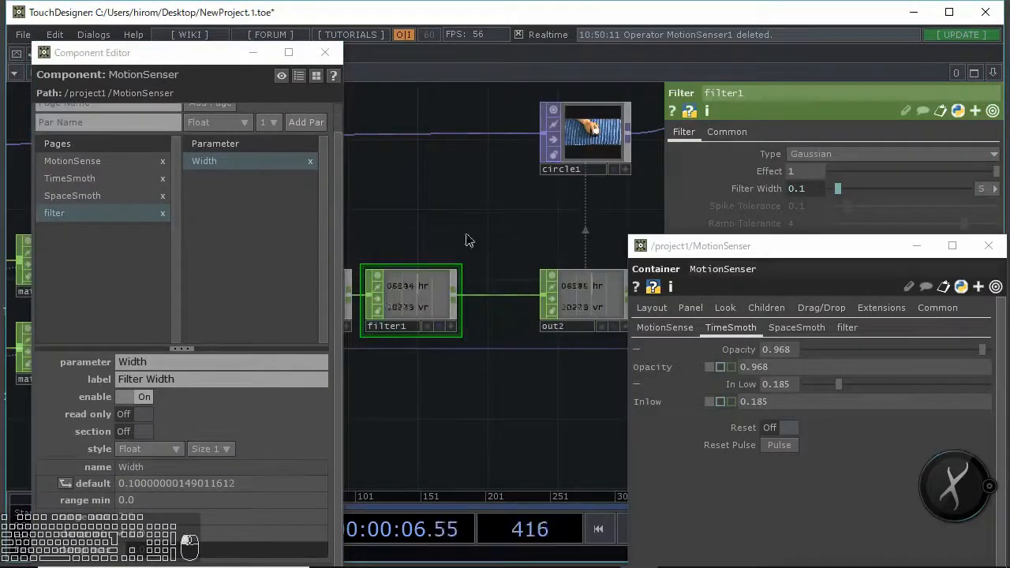
mouse_move(466, 240)
mouse_down()
mouse_move(438, 243)
mouse_move(516, 245)
mouse_move(466, 255)
mouse_move(481, 241)
mouse_move(466, 230)
mouse_move(514, 226)
mouse_move(455, 225)
mouse_up()
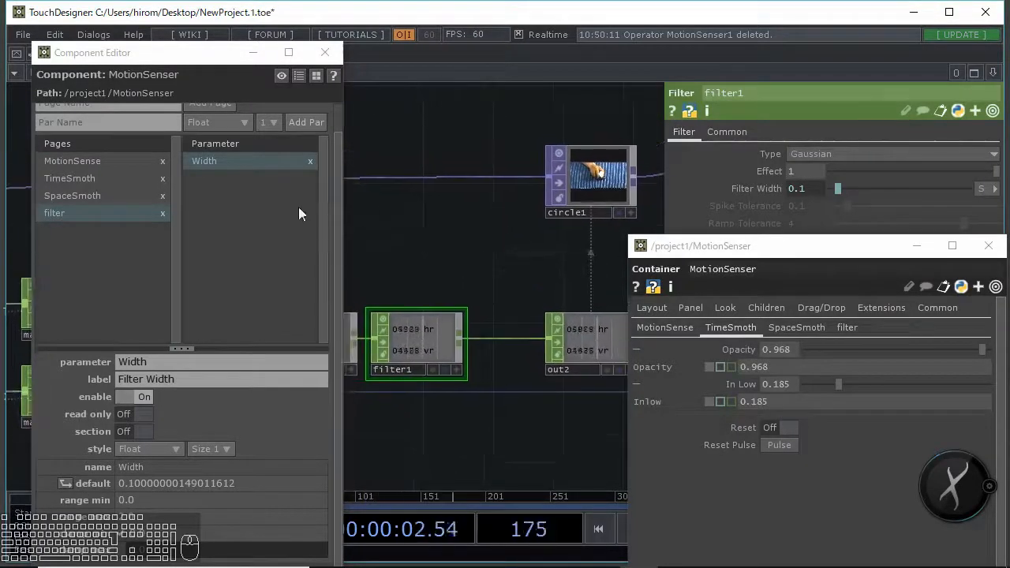
Add another custom parameter page named Circle to MotionSenser
scroll(71, 221, up, 1)
click(95, 133)
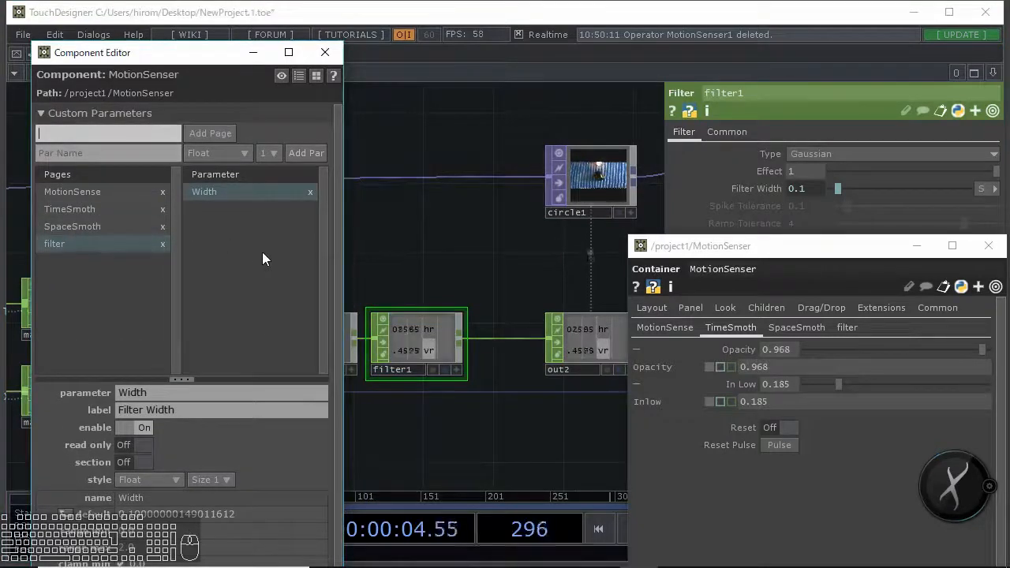
text(Circle)
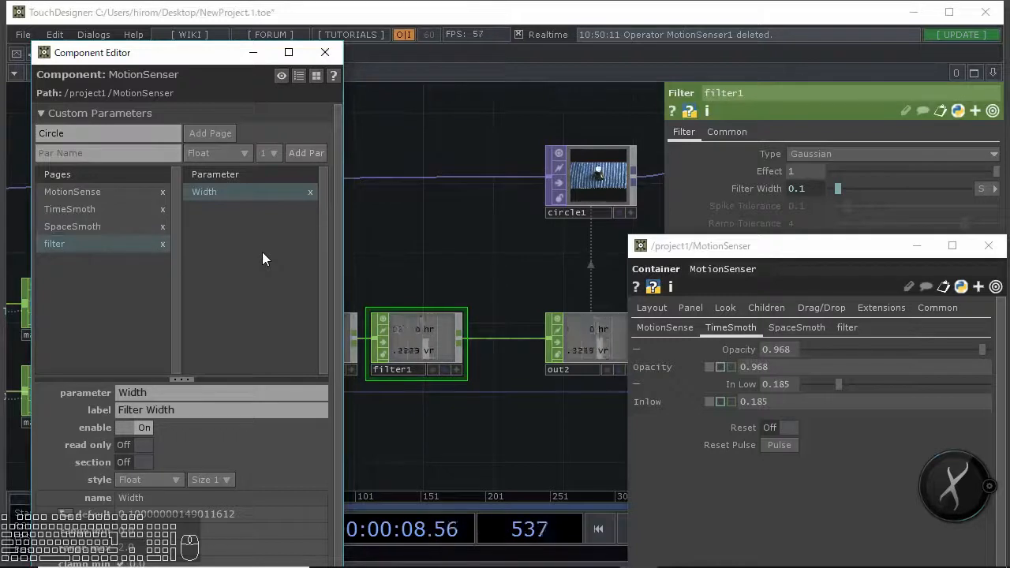
click(219, 133)
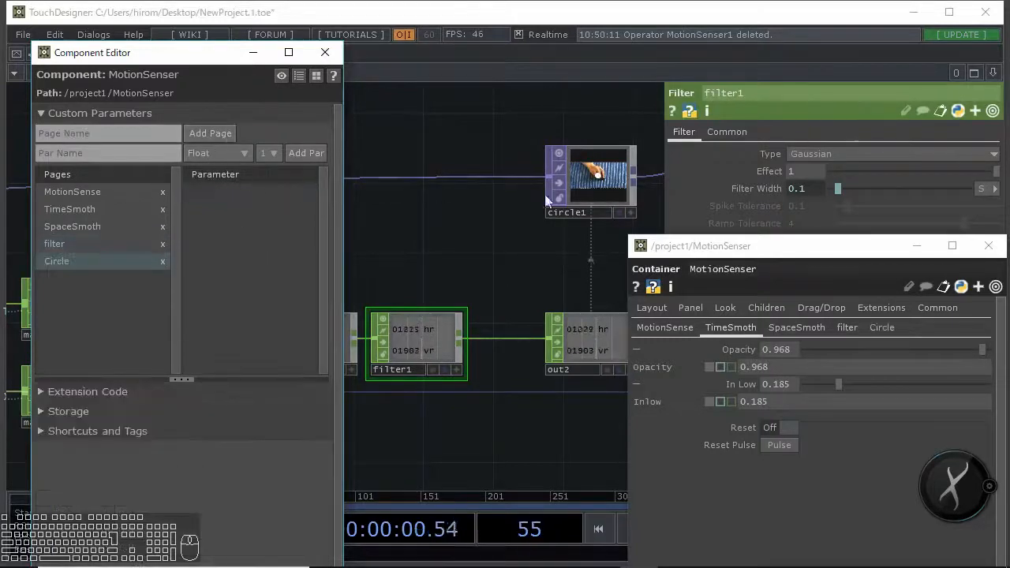
Add circle1's Fill Color and Radius as custom parameters on the Circle page, moving the floating parameter window out of the way
click(592, 177)
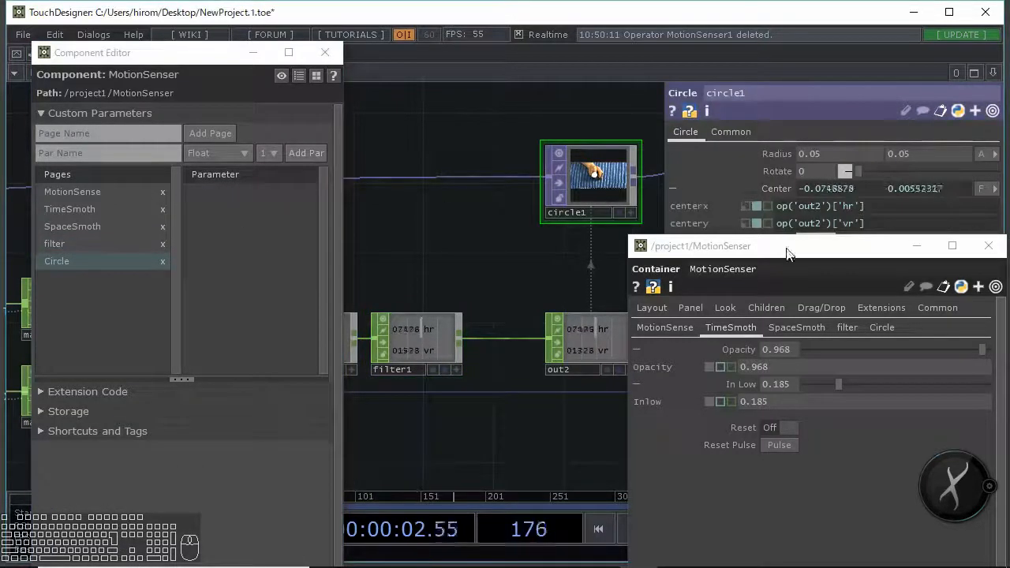
drag(787, 252, 819, 421)
drag(772, 241, 418, 210)
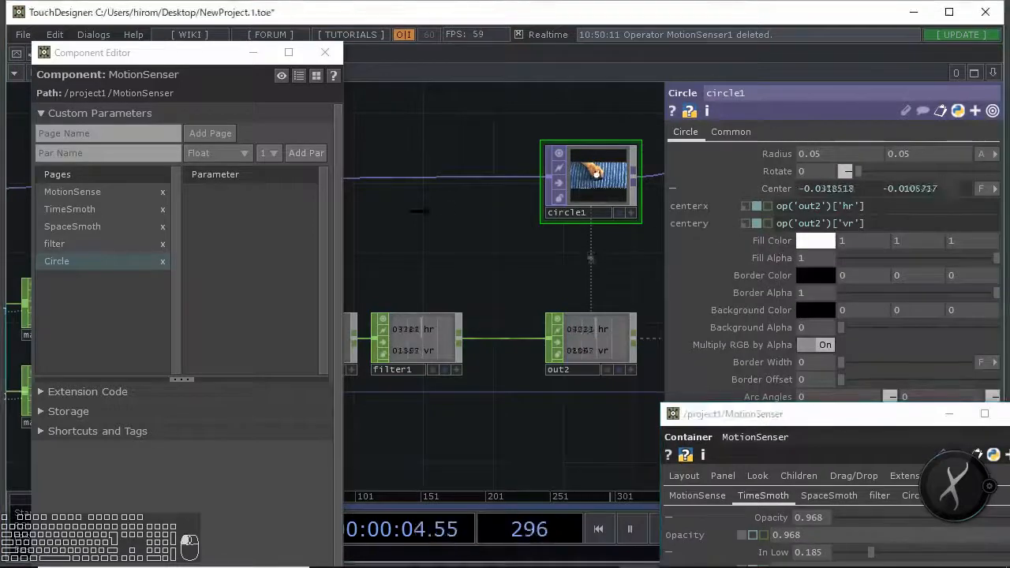
drag(227, 172, 227, 173)
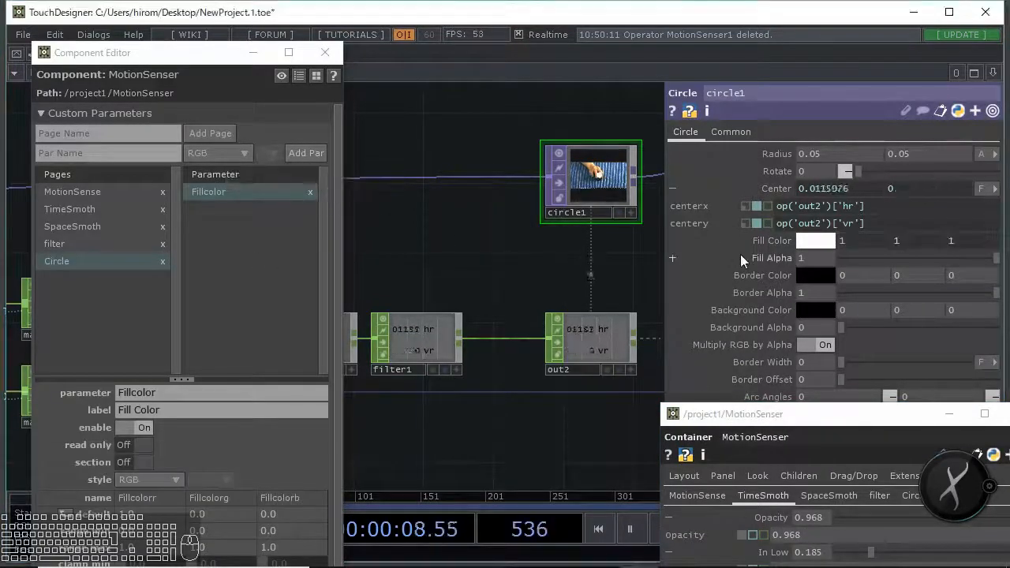
click(246, 182)
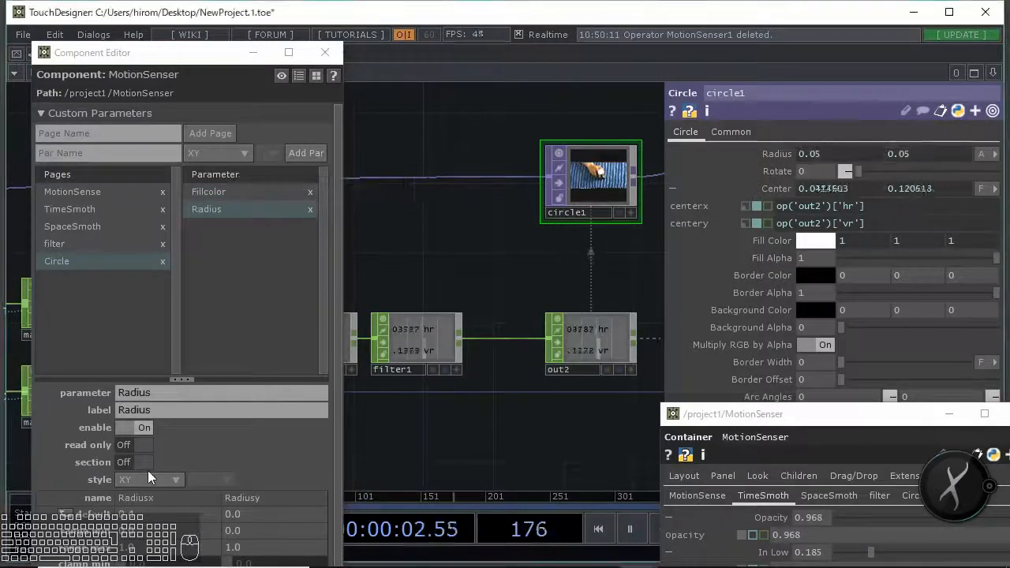
Set the defaults of the custom Radius and Fill Color parameters from their current values
scroll(91, 483, down, 1)
click(65, 483)
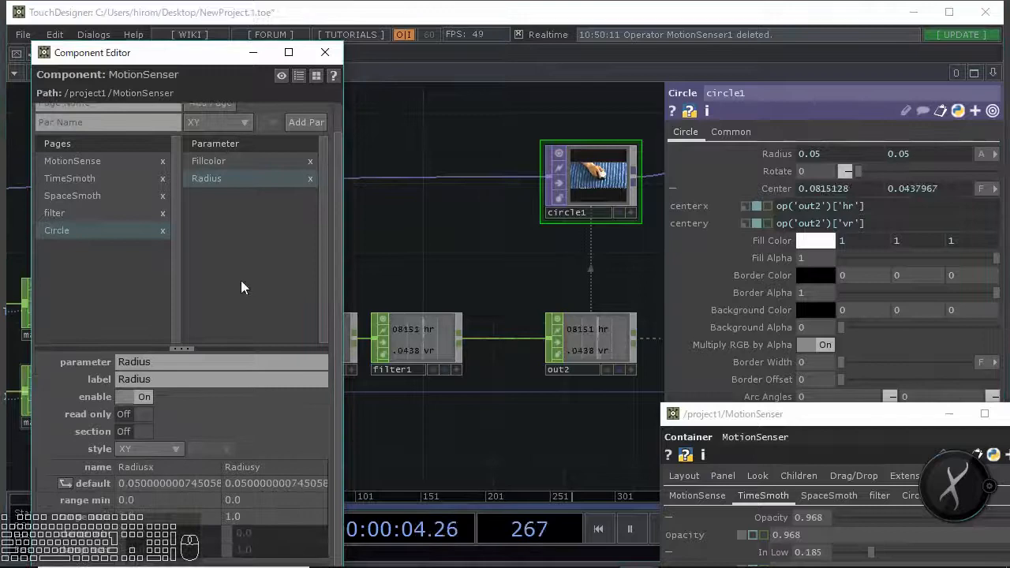
click(185, 160)
click(67, 483)
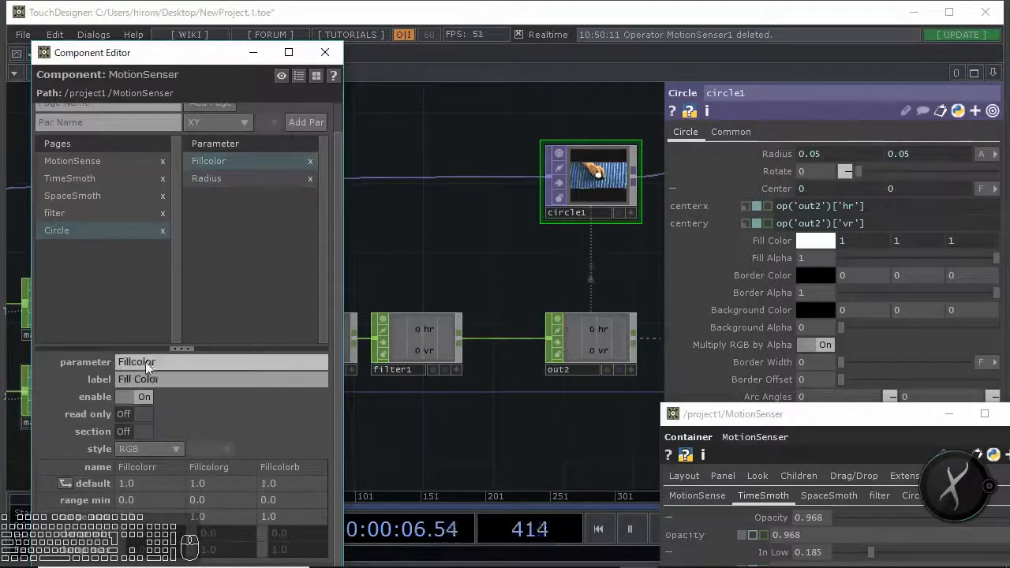
Add circle1's Fill Alpha to the Circle page, set its default from the current value, and place it between Fill Color and Radius
click(461, 251)
drag(461, 251, 527, 268)
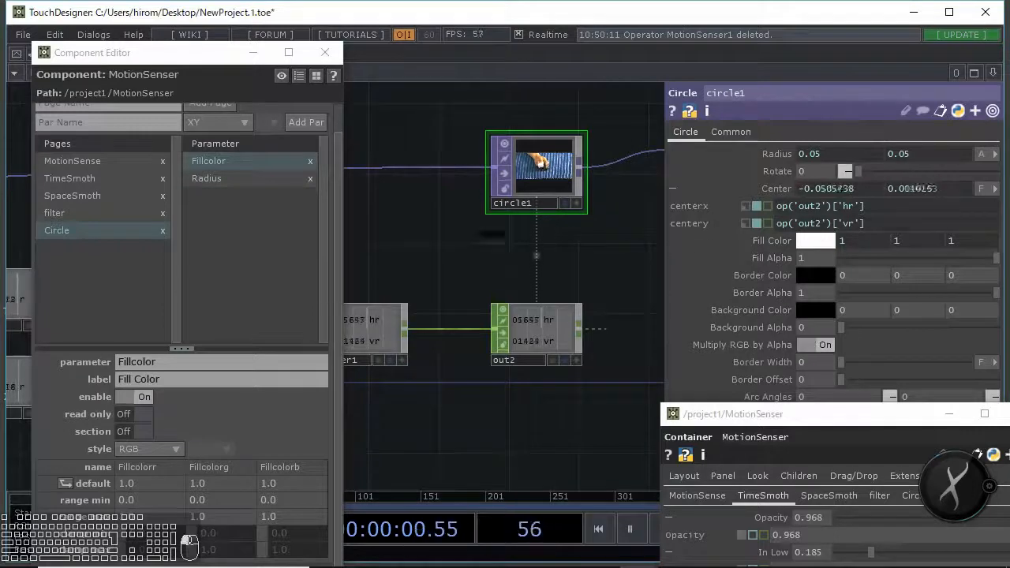
drag(203, 150, 216, 147)
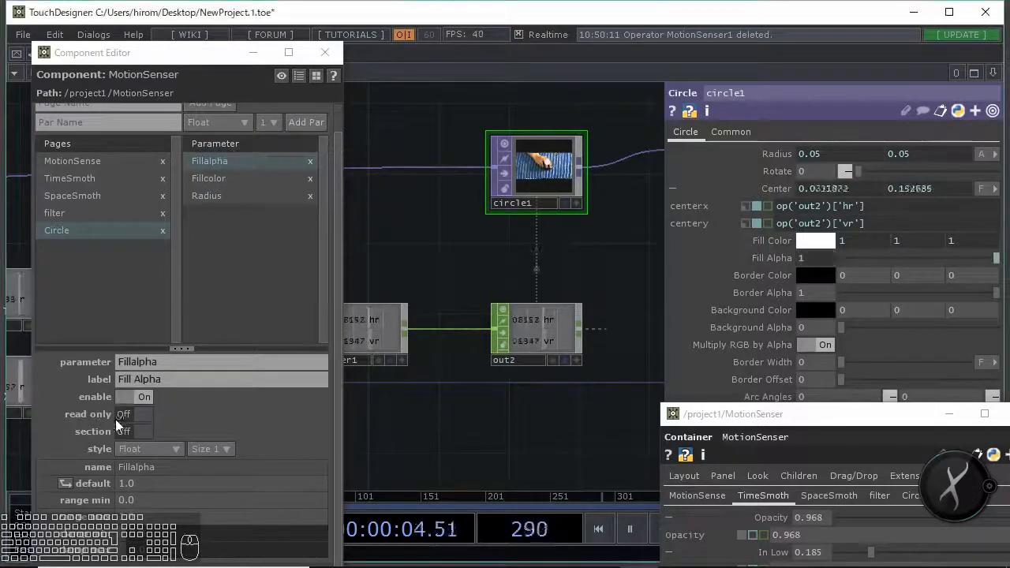
click(71, 482)
drag(197, 163, 194, 181)
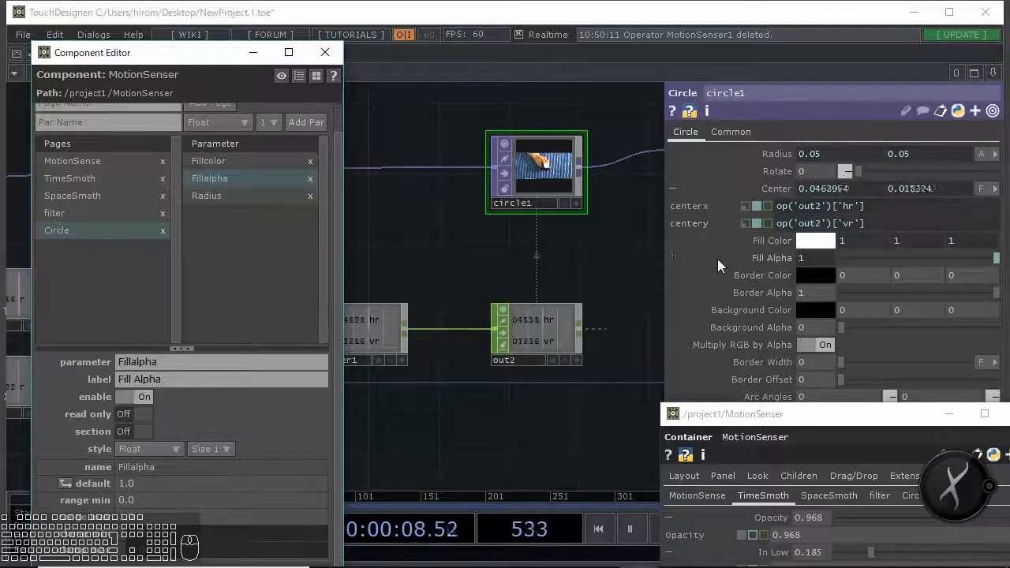
Leave the container for the project1 network and close the floating MotionSenser parameter window
drag(571, 287, 465, 292)
scroll(465, 291, down, 6)
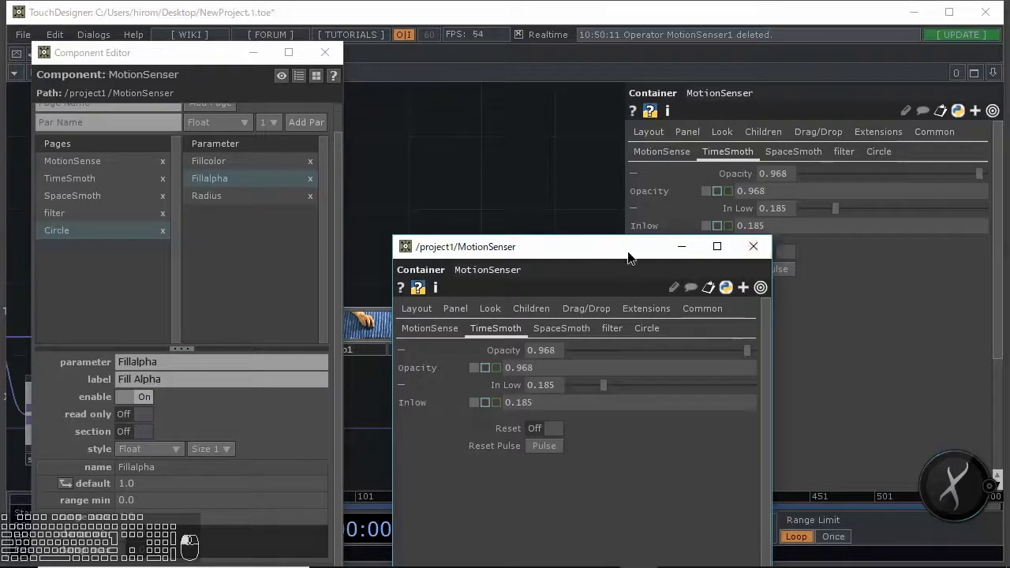
click(753, 246)
Review MotionSenser's custom MotionSense, TimeSmoth, SpaceSmoth and filter pages alongside its tracking output in the network
click(843, 151)
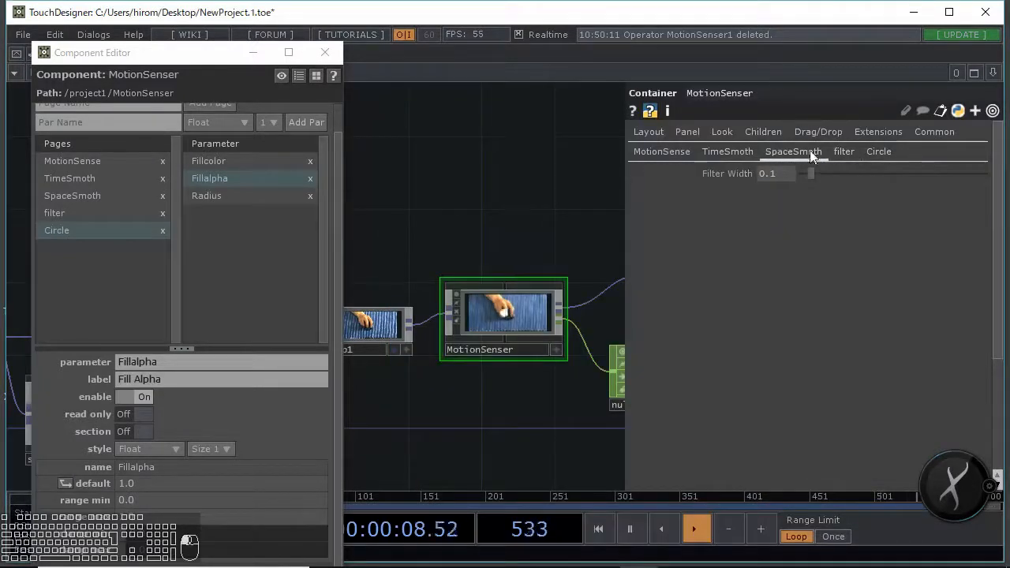
click(805, 150)
click(716, 151)
click(677, 152)
click(728, 151)
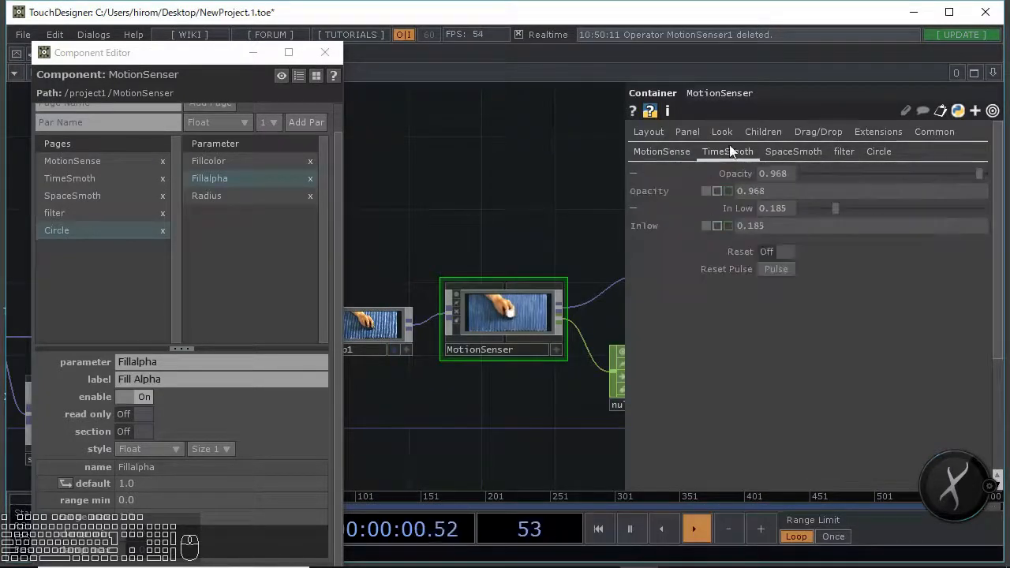
scroll(417, 289, up, 3)
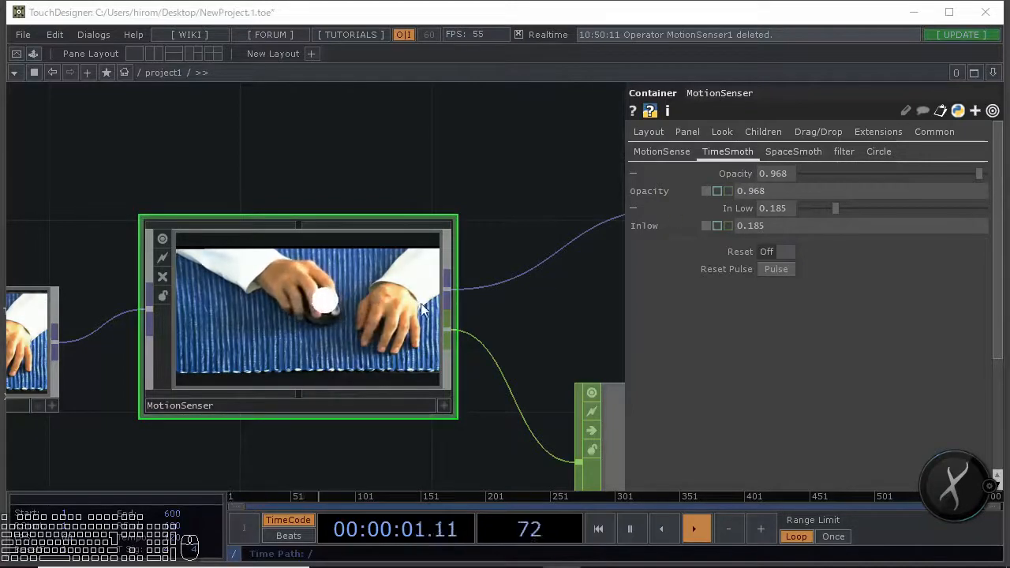
key(i)
key(u)
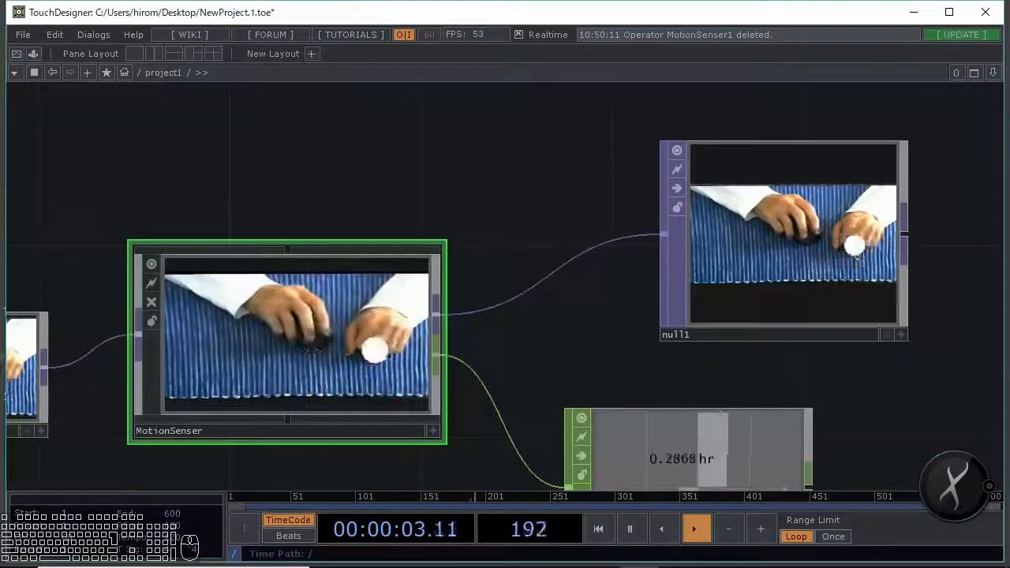
key(p)
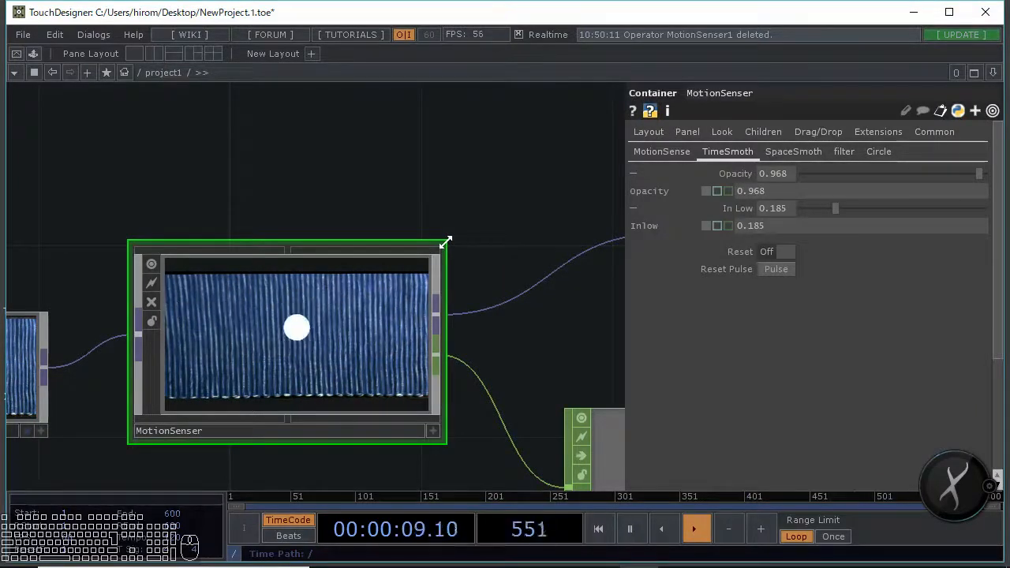
click(670, 153)
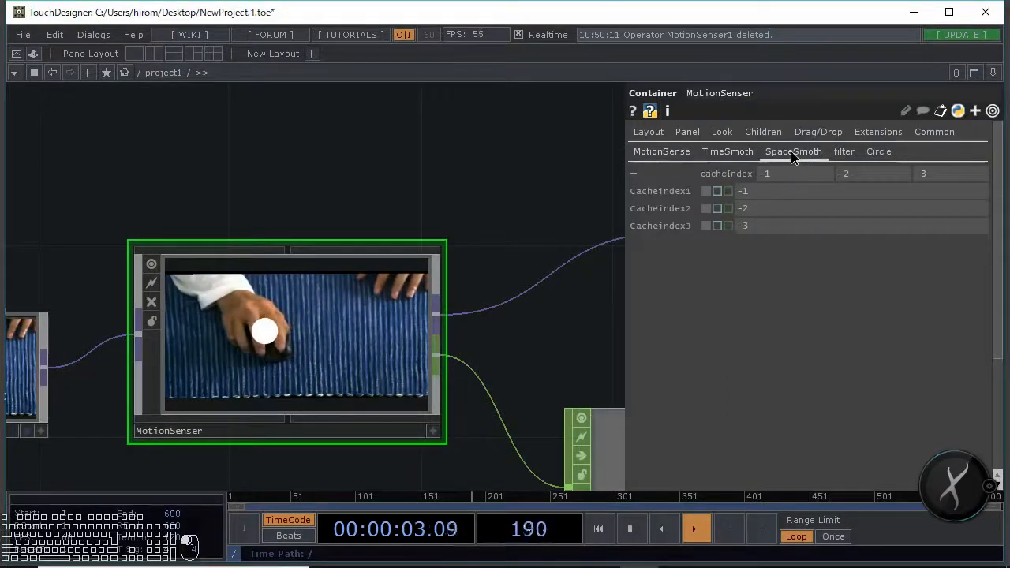
click(847, 156)
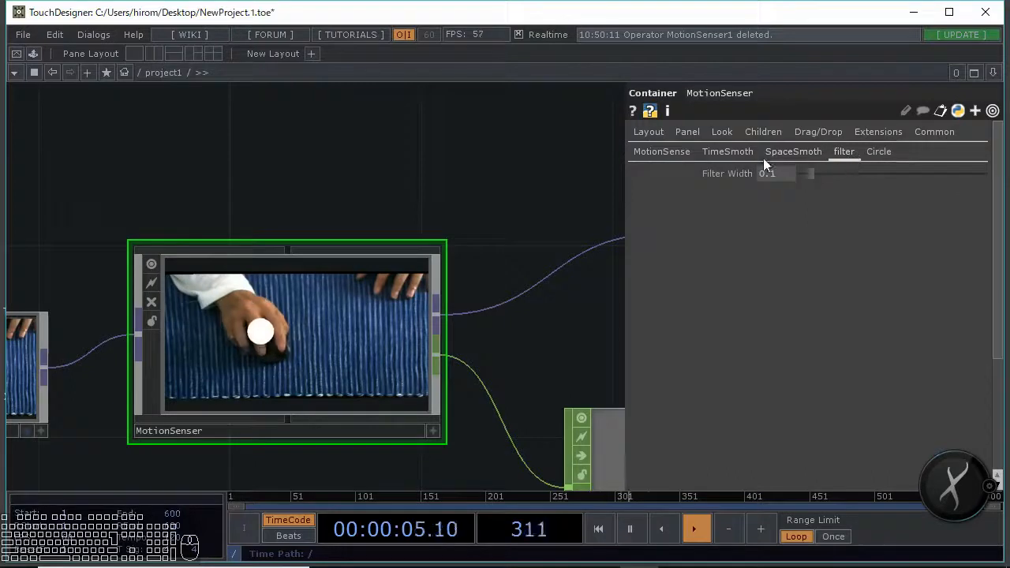
Set MotionSenser's In Low on the TimeSmoth page to 0.202
click(728, 151)
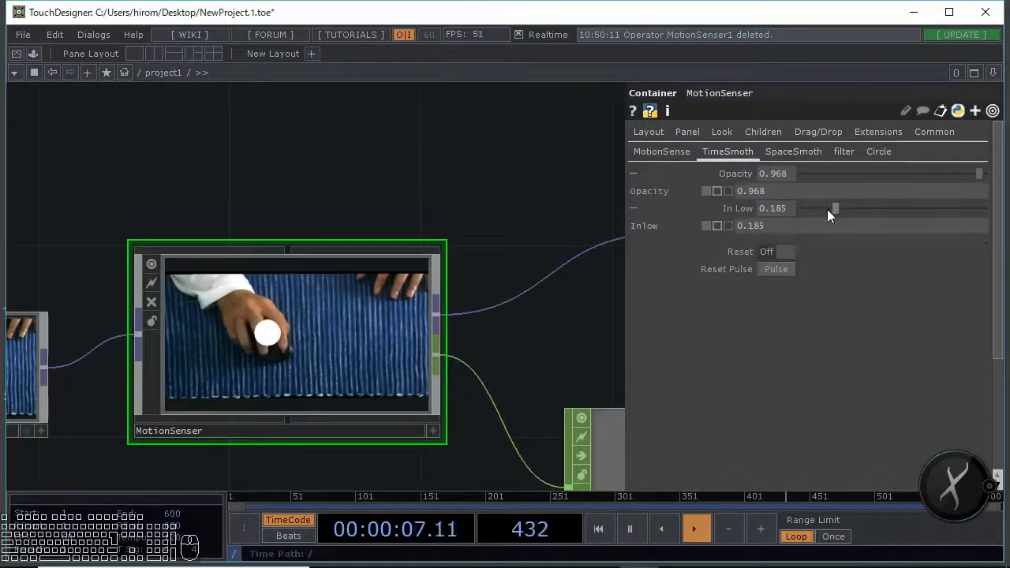
scroll(505, 253, up, 5)
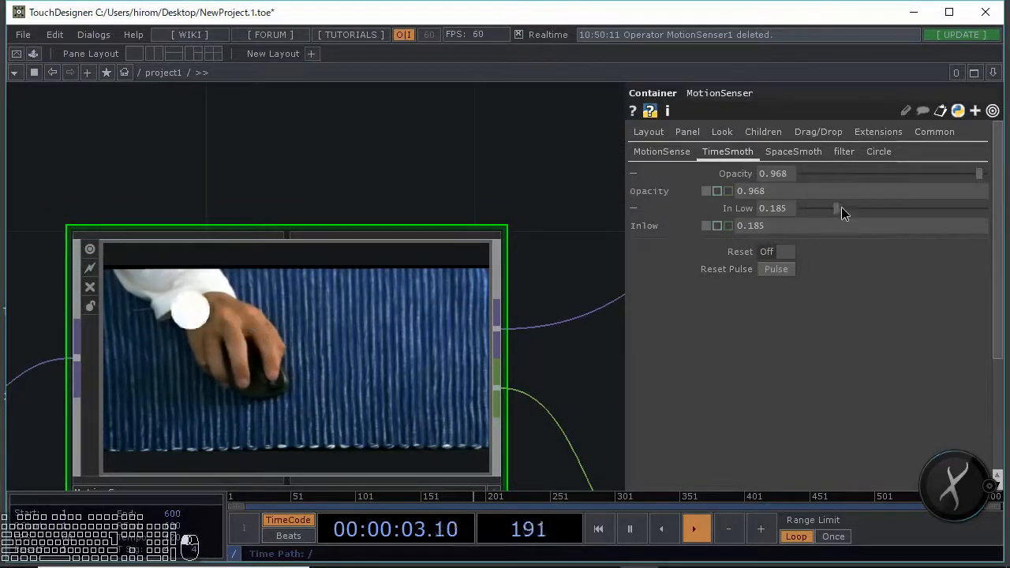
drag(841, 207, 843, 208)
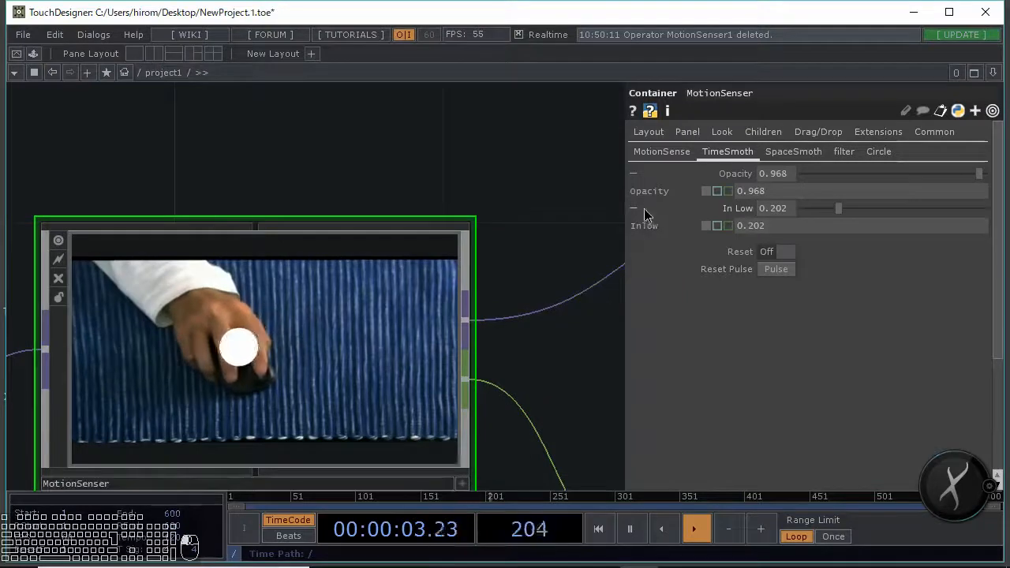
Collapse the expanded Opacity and In Low parameter details on MotionSenser's TimeSmoth page
key(ctrl+z)
drag(640, 183, 631, 191)
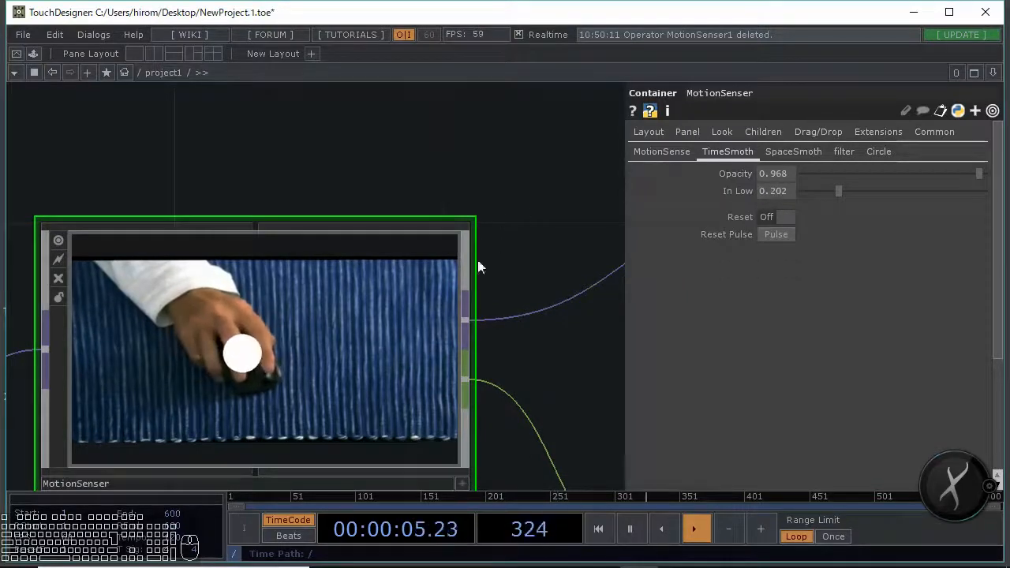
Save the MotionSenser container as the component file MotionSenser_youtube.tox in the Palette folder, overwriting the existing file
scroll(308, 369, down, 3)
scroll(311, 363, down, 2)
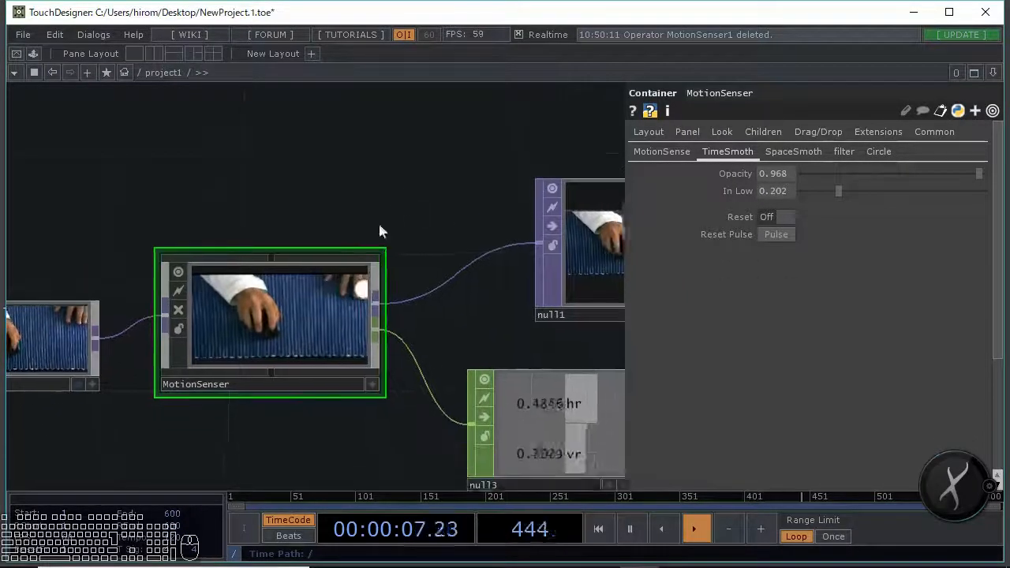
scroll(256, 298, up, 3)
right_click(249, 337)
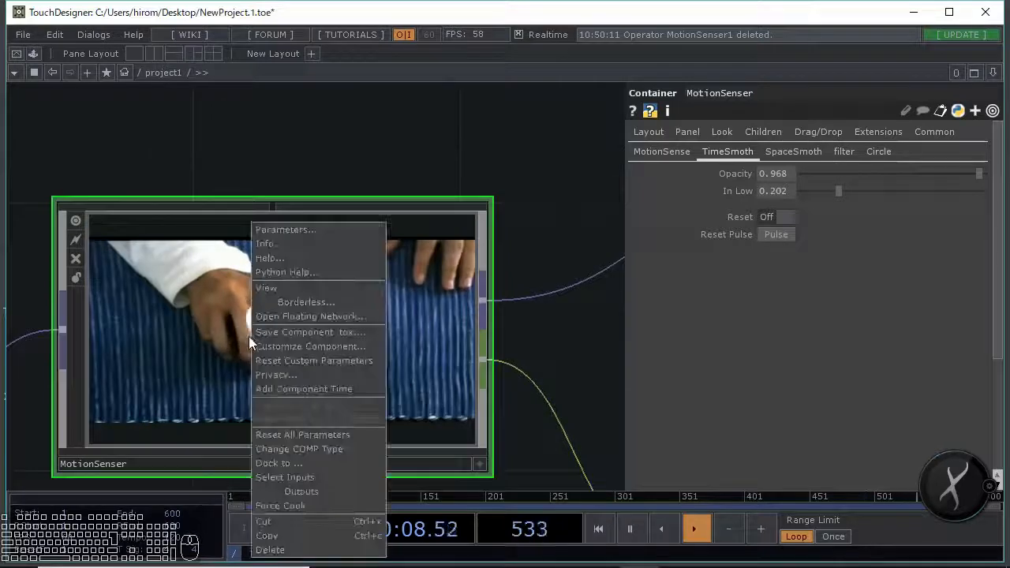
click(306, 330)
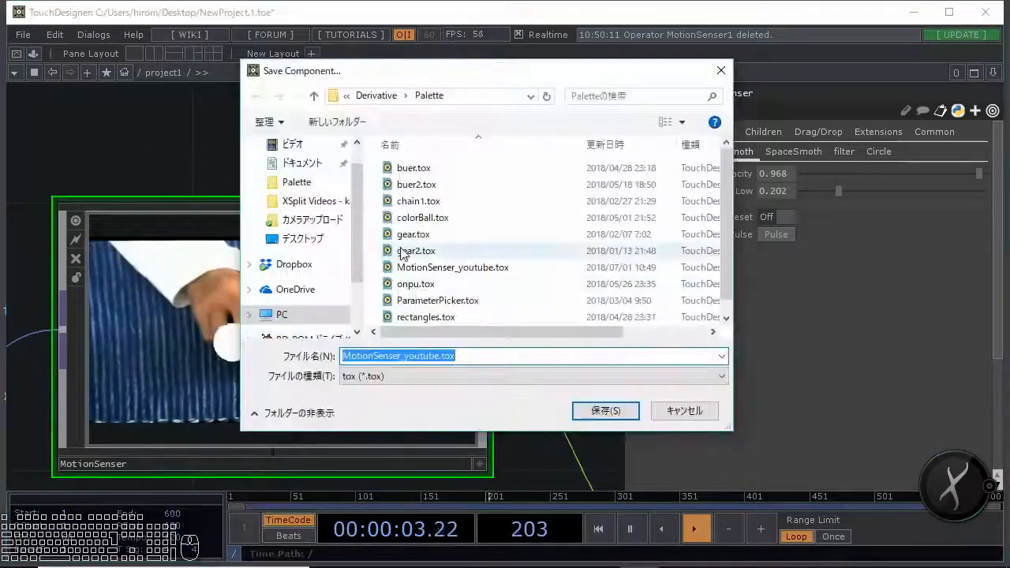
click(605, 411)
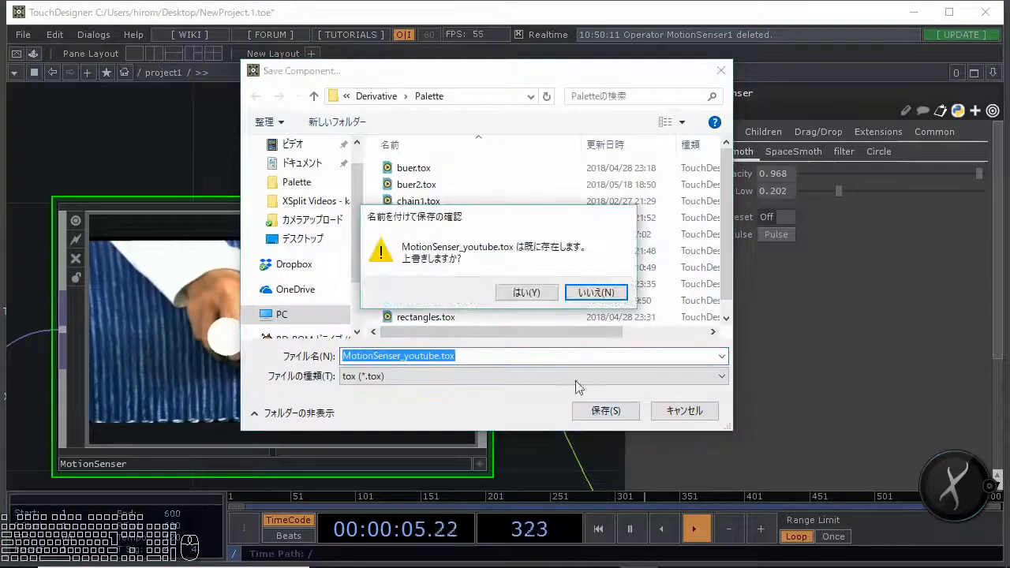
click(523, 293)
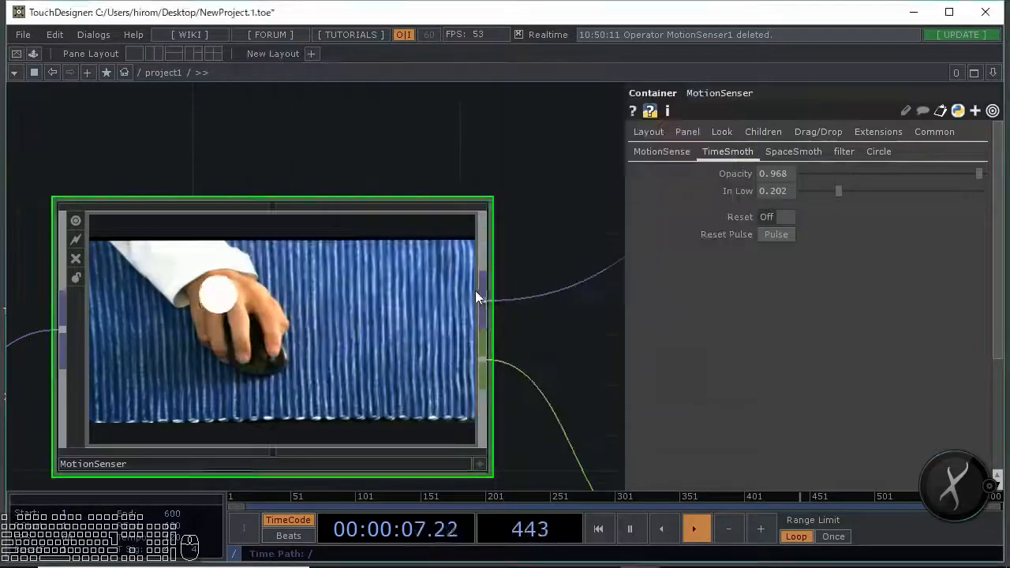